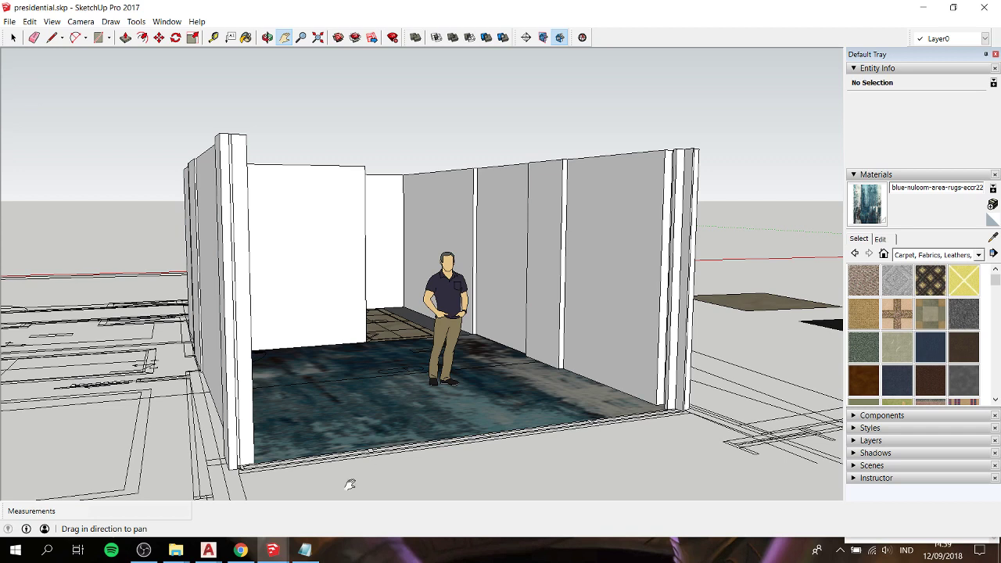
- Write 'hi again everyone' and 'this time we're going to create furniture in the foyer area' in Notepad
left_click(304, 550)
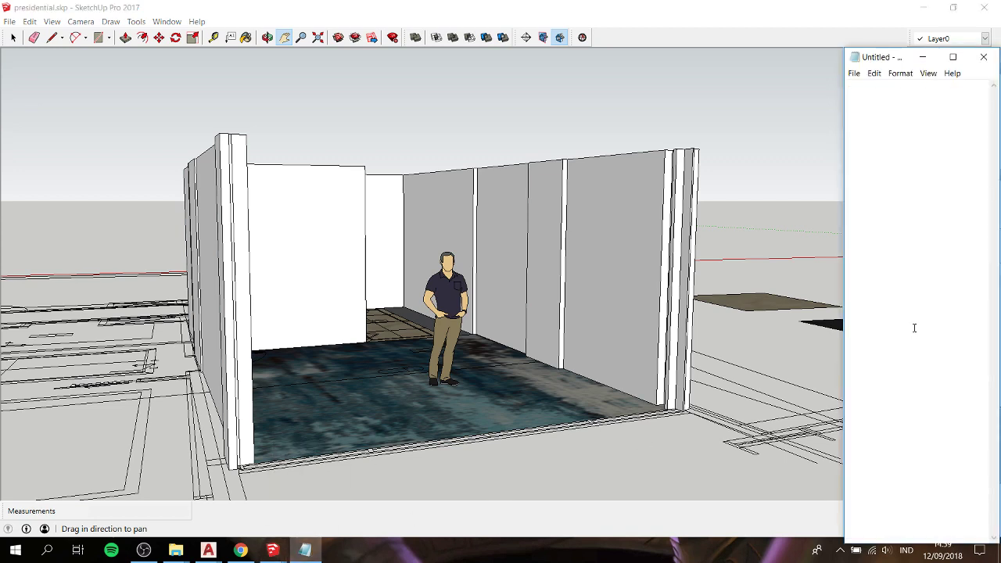
type("hi again ")
type("every")
type("one")
key("Return")
key("Return")
type("this time w")
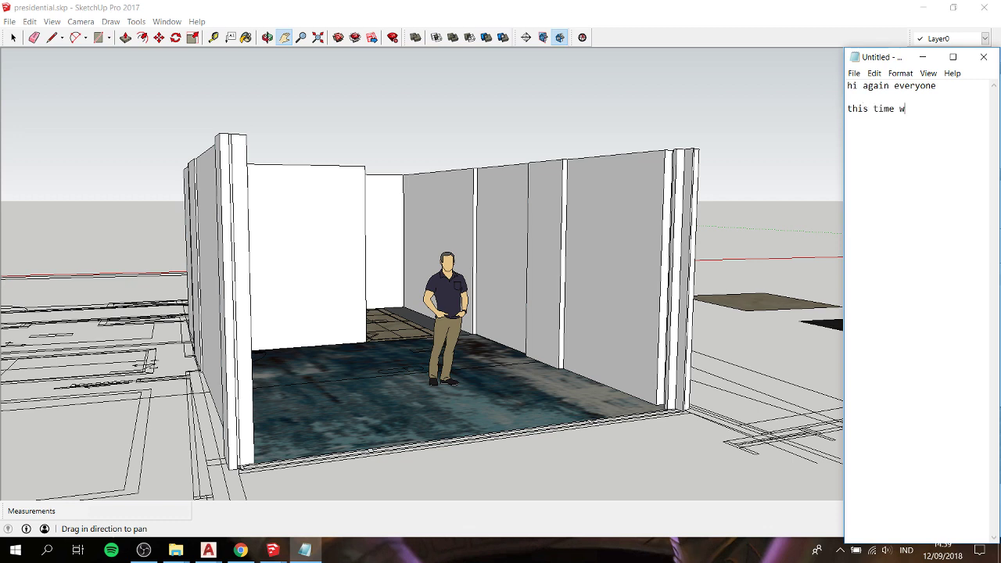
type("e're g")
type("oing to c")
type("reate ")
type("furniture")
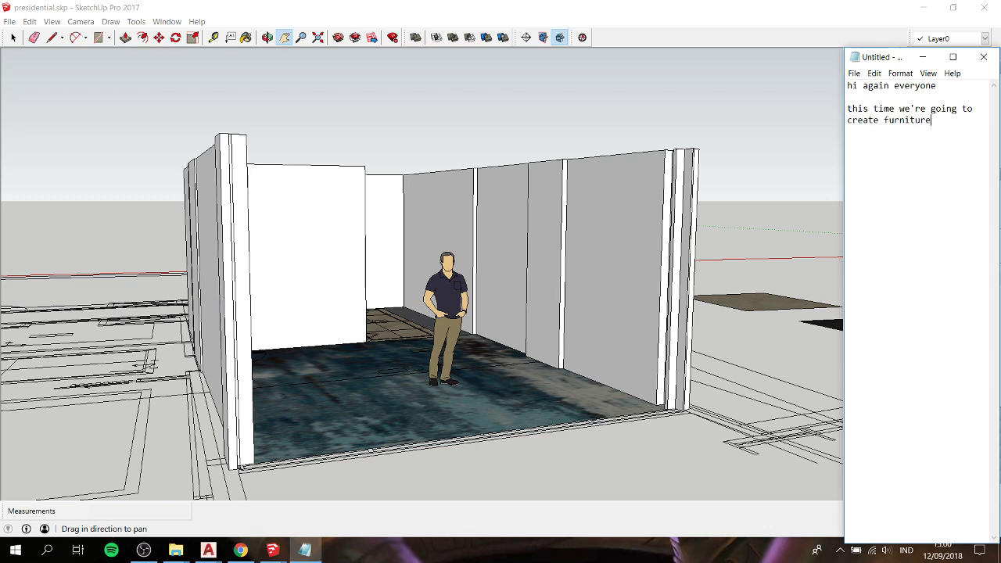
type(" in the ")
type("foyer are")
type("a")
- Orbit the SketchUp model to look down on the foyer rug and bathroom walls, then return to Notepad
left_click(505, 250)
mouse_move(504, 251)
middle_mouse_down()
mouse_move(391, 215)
mouse_move(339, 267)
middle_mouse_up()
scroll(391, 215, "up", 3)
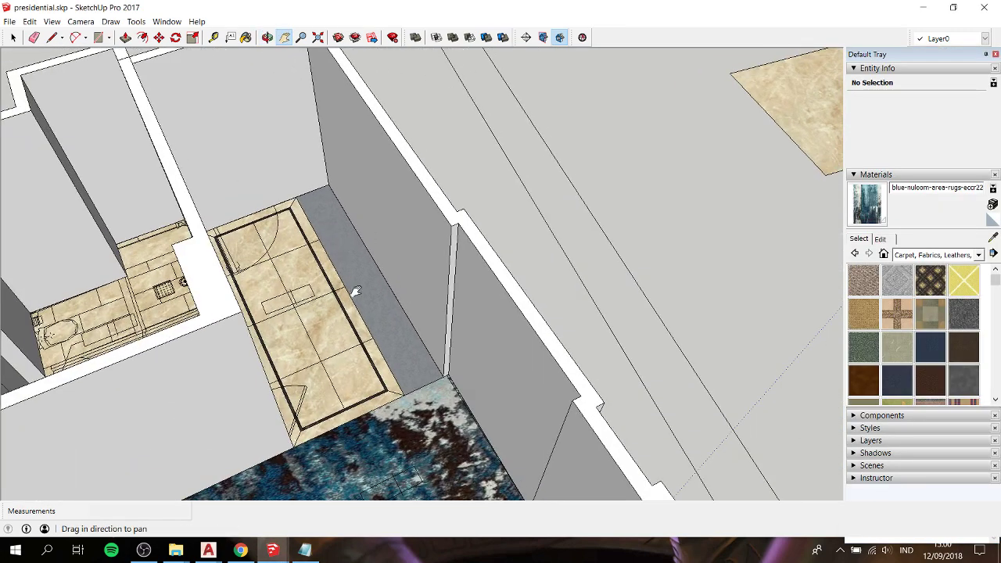
mouse_move(327, 297)
middle_mouse_down()
mouse_move(619, 393)
mouse_move(445, 358)
middle_mouse_up()
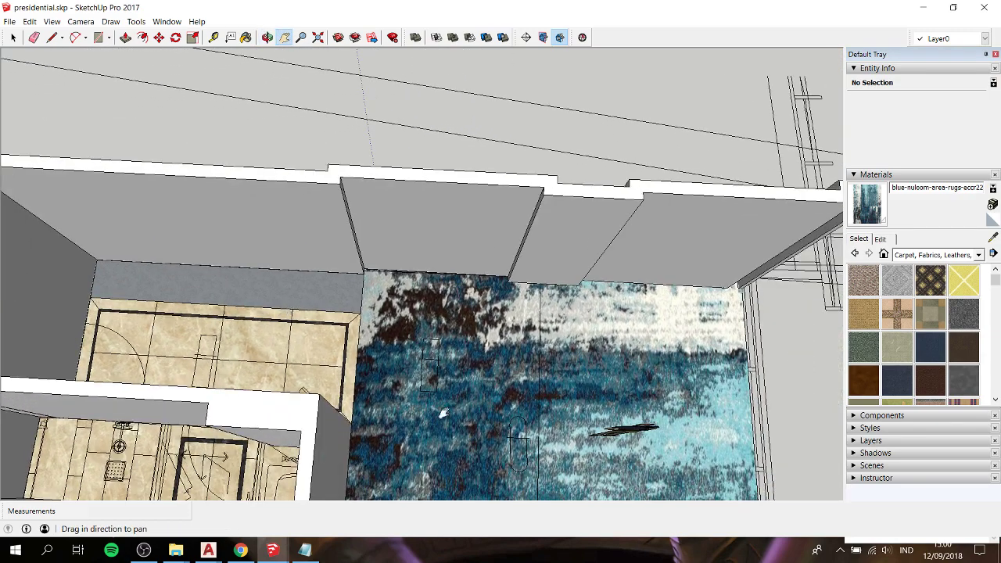
left_click(306, 549)
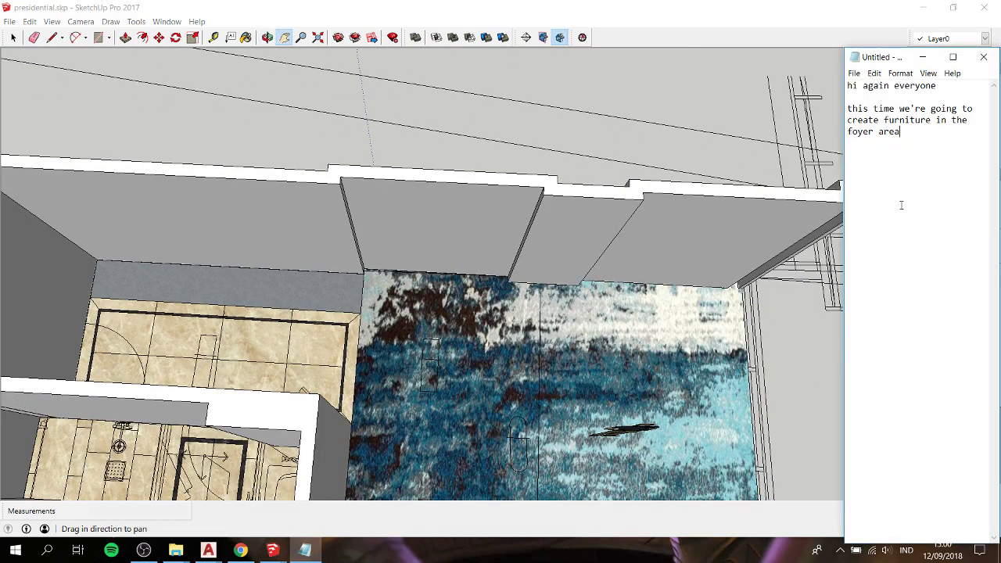
- Add the note 'lets create a new file for that so its not heavy or risk our master room.'
key("Return")
type("lets")
type(" c")
type("reate a ")
type("ne")
type("w fi")
type("le")
key("BackSpace")
type("e")
type(" and")
key("BackSpace")
key("BackSpace")
key("BackSpace")
type("for that ")
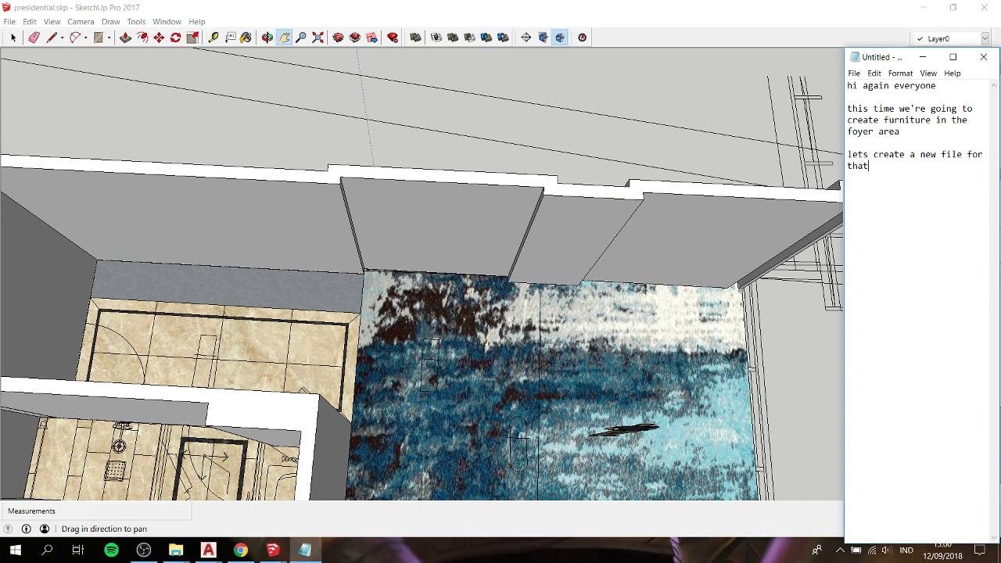
type("so its")
type(" not ")
type("hevy")
key("BackSpace")
key("BackSpace")
type("avy")
type("y")
type(" or ")
type("risk o")
type("ur")
type("master")
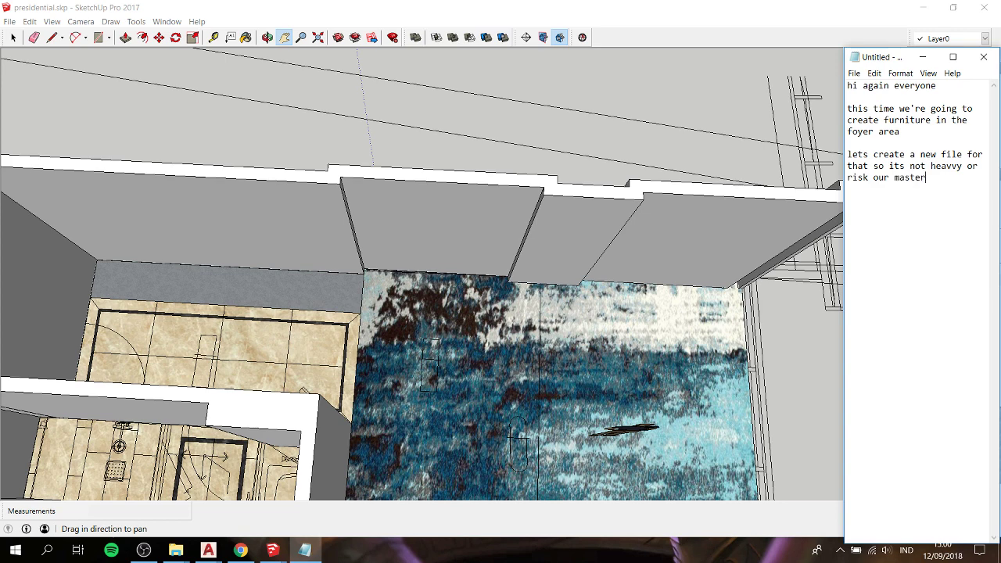
type(" room")
type(".")
- Switch to the blank Untitled SketchUp model
key("Return")
left_click(273, 550)
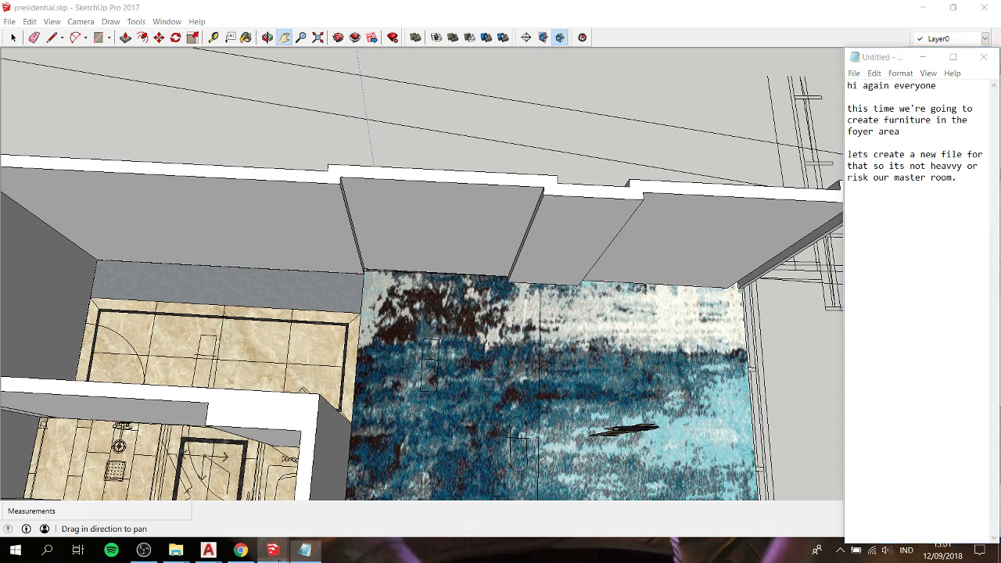
left_click(307, 498)
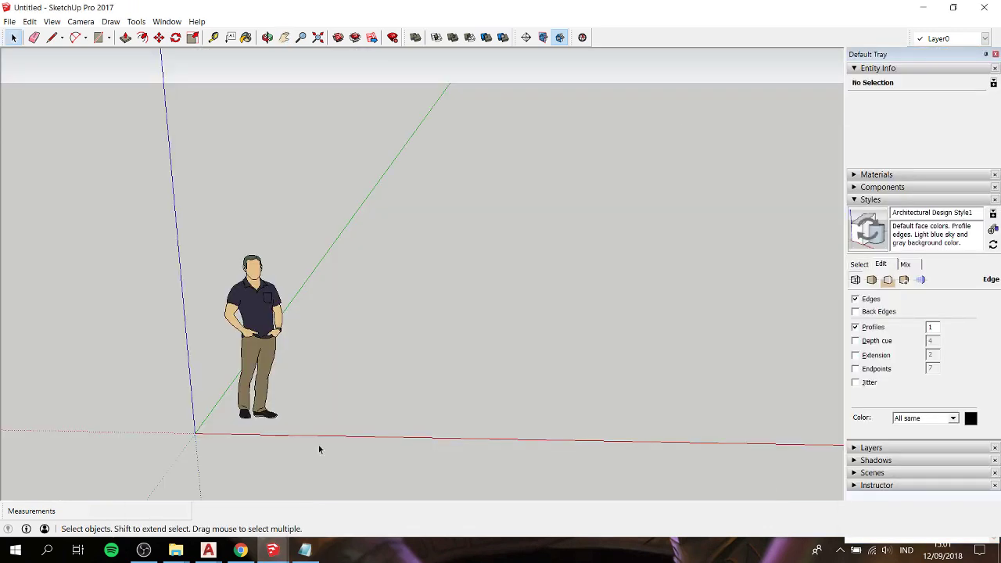
- Add the note 'import the data' in Notepad
left_click(305, 550)
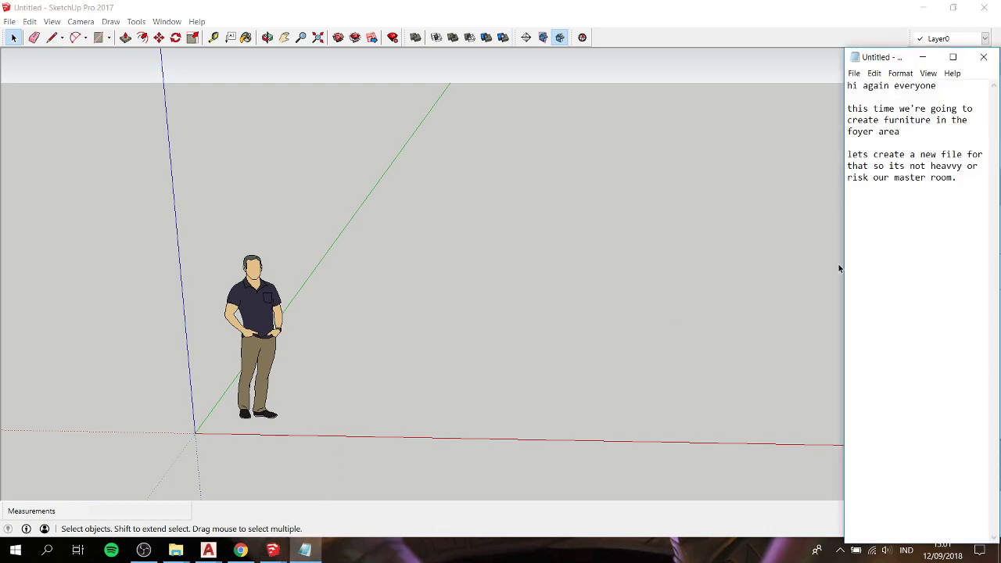
type("imo")
key("BackSpace")
type("port the t")
key("BackSpace")
type("data.")
- Import wardrobe.dwg into the Untitled model through File > Import and view the drawings
left_click(11, 21)
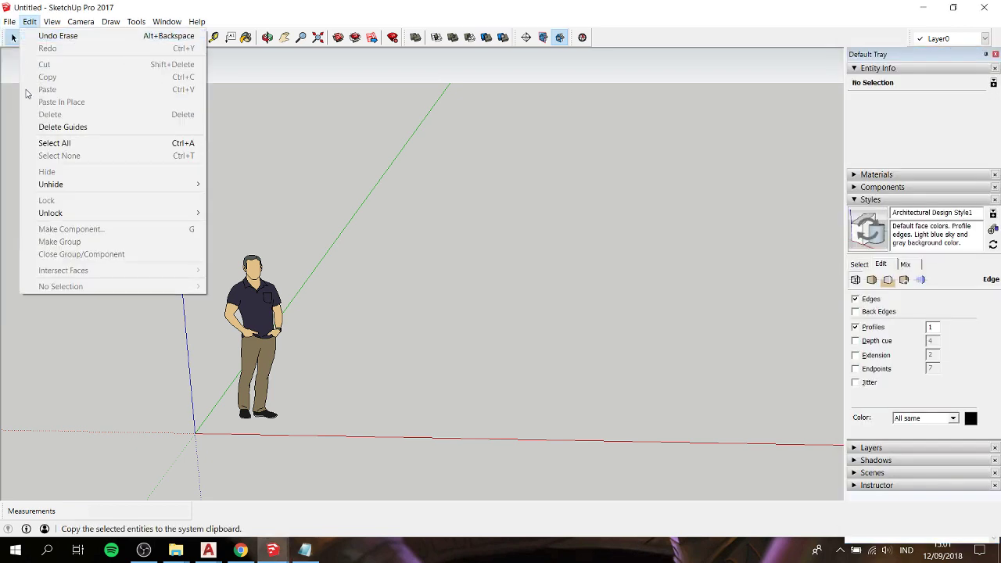
left_click(36, 172)
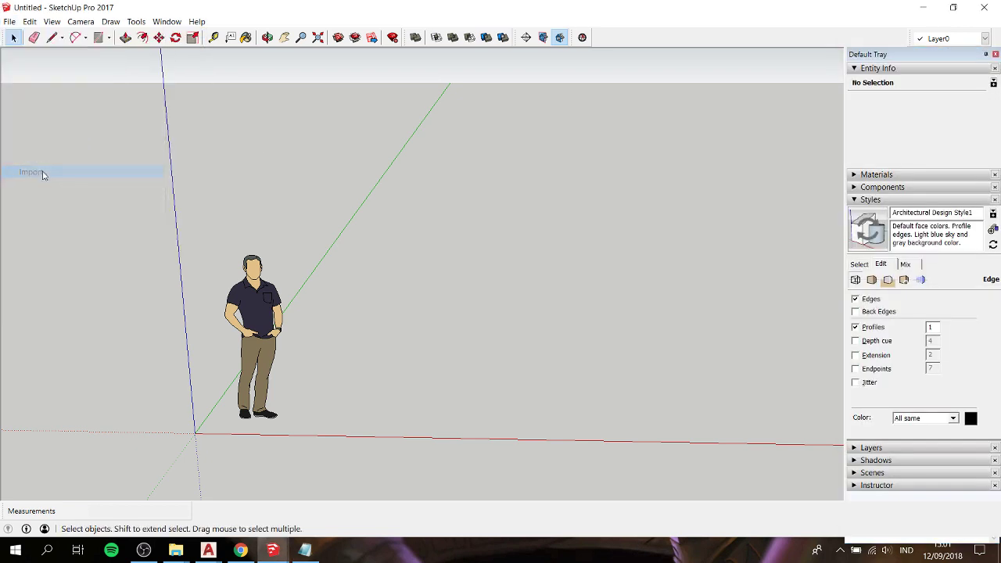
left_click(168, 233)
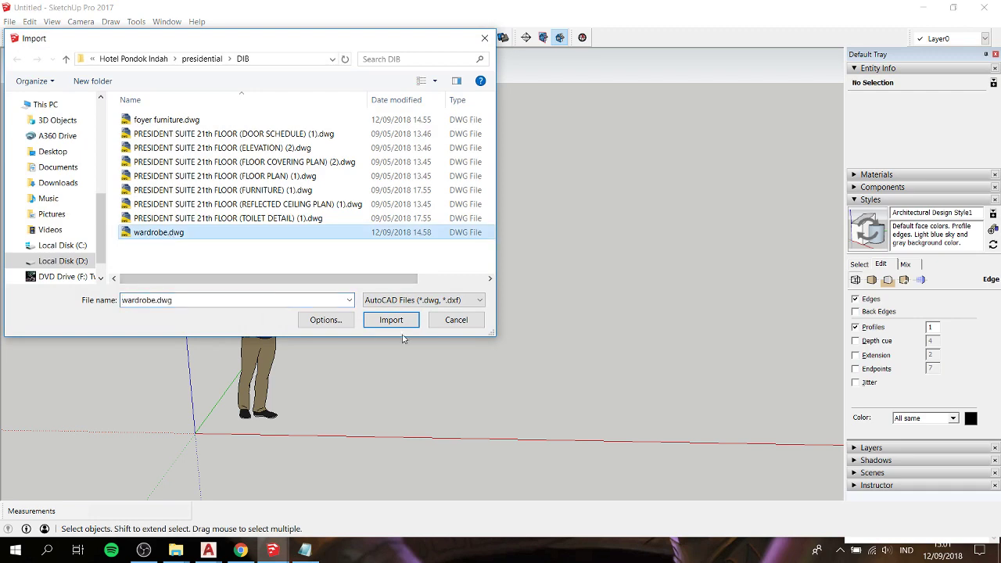
left_click(391, 320)
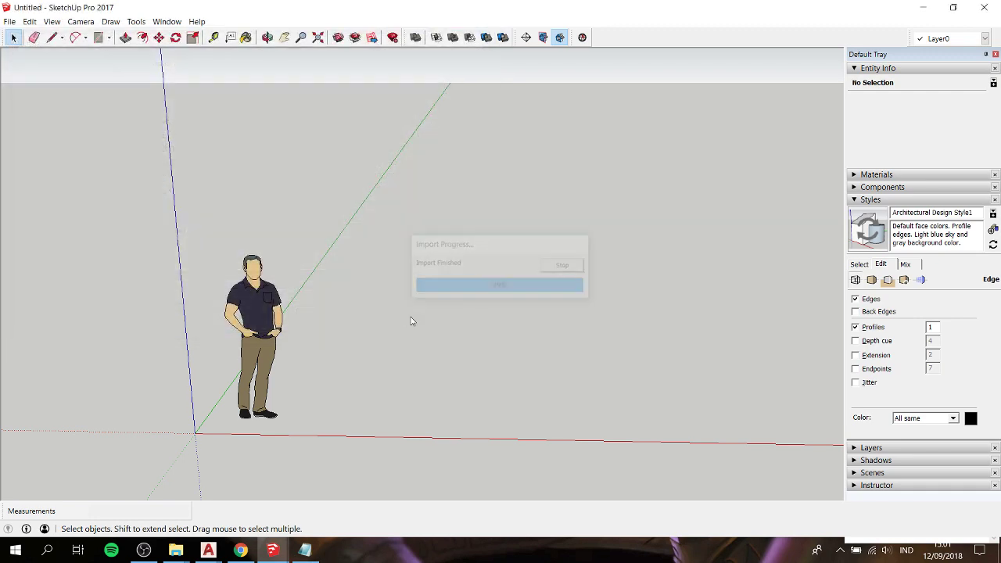
left_click(564, 369)
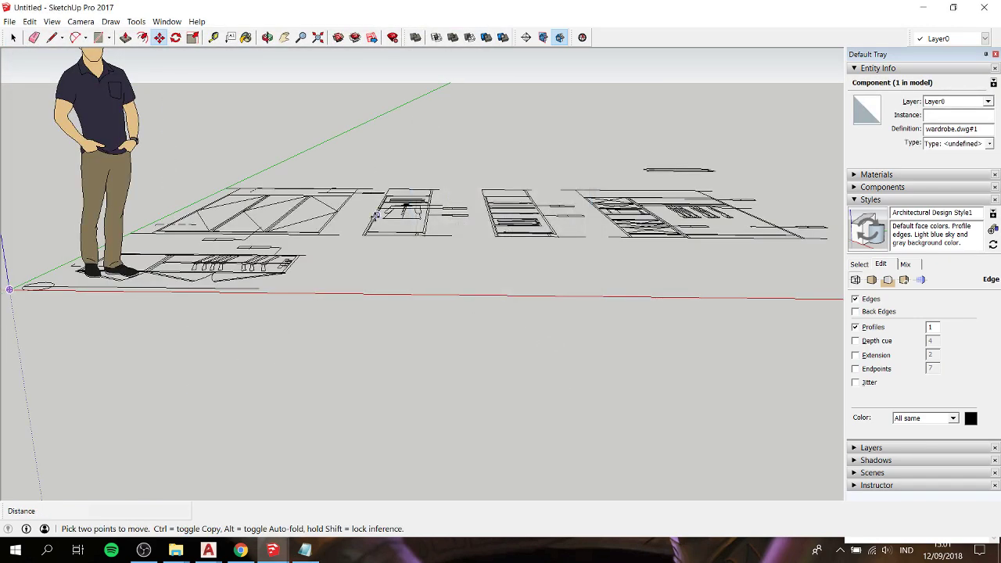
mouse_move(368, 375)
middle_mouse_down()
mouse_move(382, 416)
mouse_move(382, 331)
middle_mouse_up()
key("m")
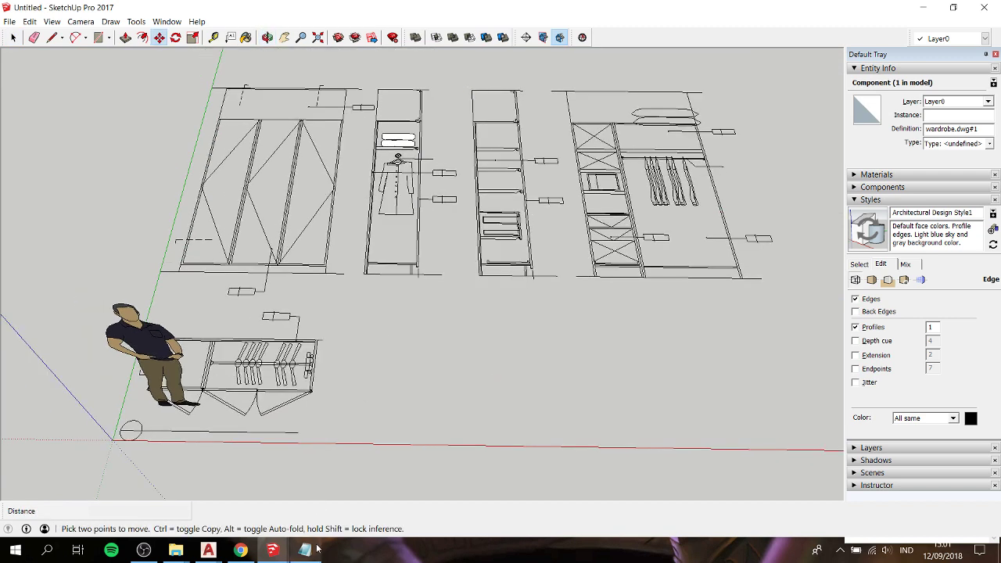
left_click(305, 550)
- Type 'nice~' and 'actualy there is 3 item' on new lines
type("nie")
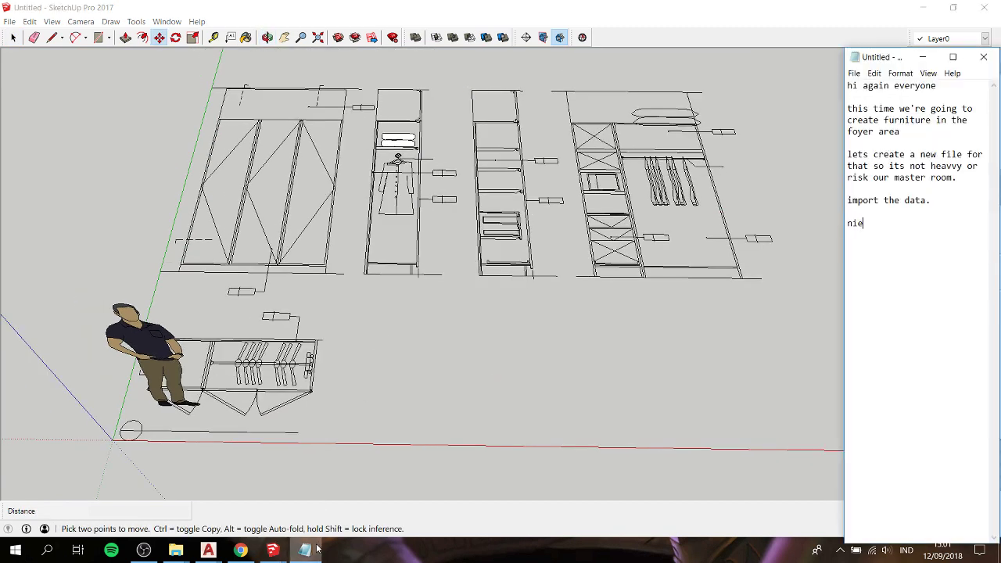
key("BackSpace")
type("ce")
type("~")
key("Return")
type("actualy ")
type("there ")
type("i")
type("s 3 item")
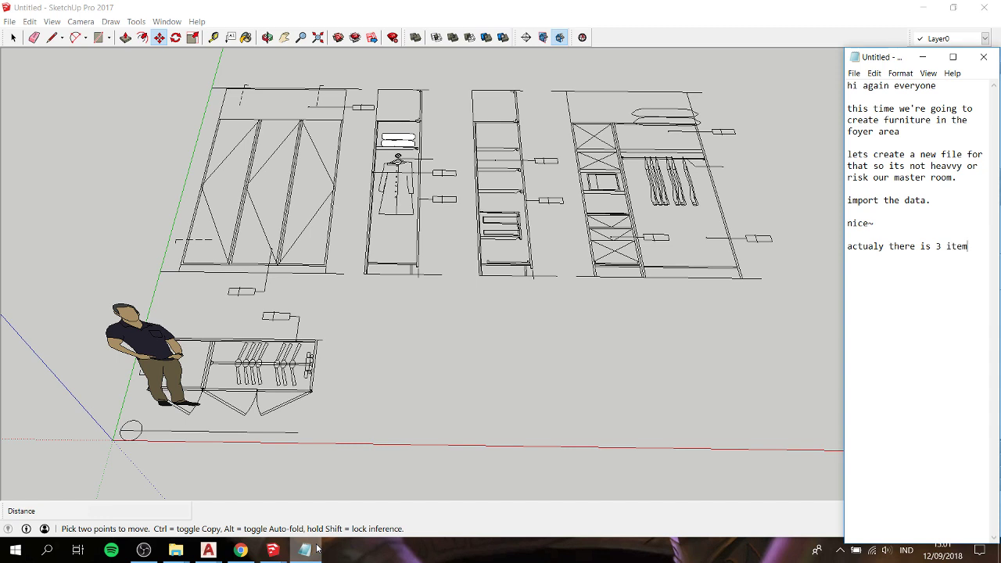
- List the items: 'first: wardrobe', 'second: laguage area', 'third: minibar'
key("Return")
type("frm")
key("BackSpace")
key("BackSpace")
type("irts")
key("BackSpace")
key("BackSpace")
type("st: ")
type("war")
type("drobe")
key("Return")
type("se")
type("cond")
type(": ")
type("laguage")
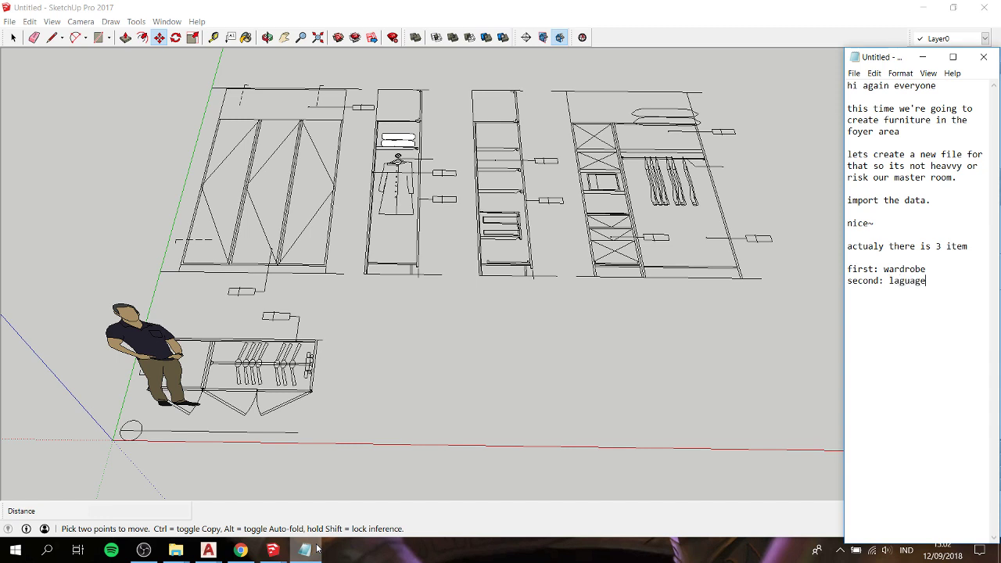
type(" area ")
type("th")
type("ird")
type(": ")
type("mini")
type("bar")
key("Return")
- Add the note 'i will seperate them into diffrent video.'
type("i will s")
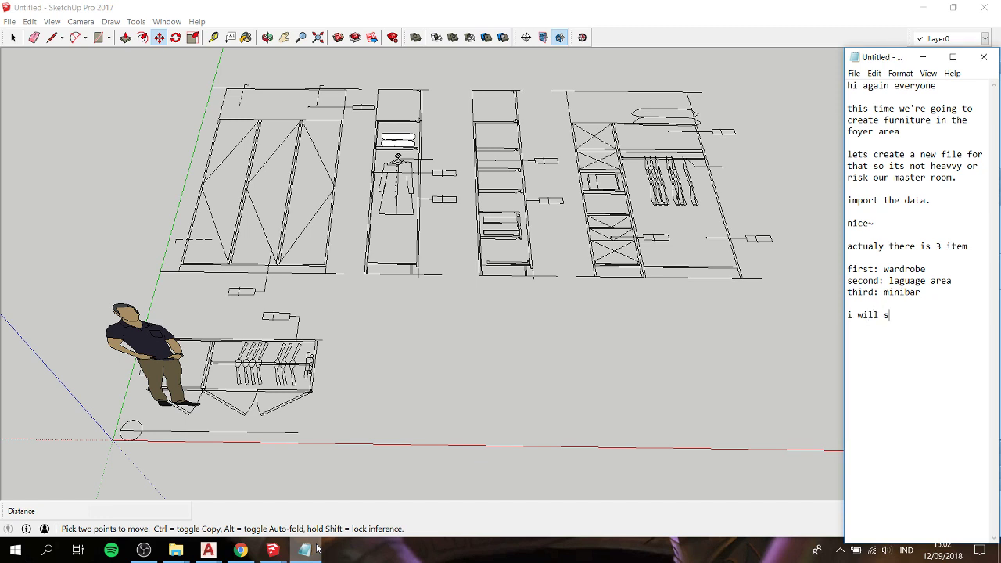
type("epe")
key("BackSpace")
key("BackSpace")
key("BackSpace")
type("epera")
type("te th")
type("em into")
type(" diff")
type("rent")
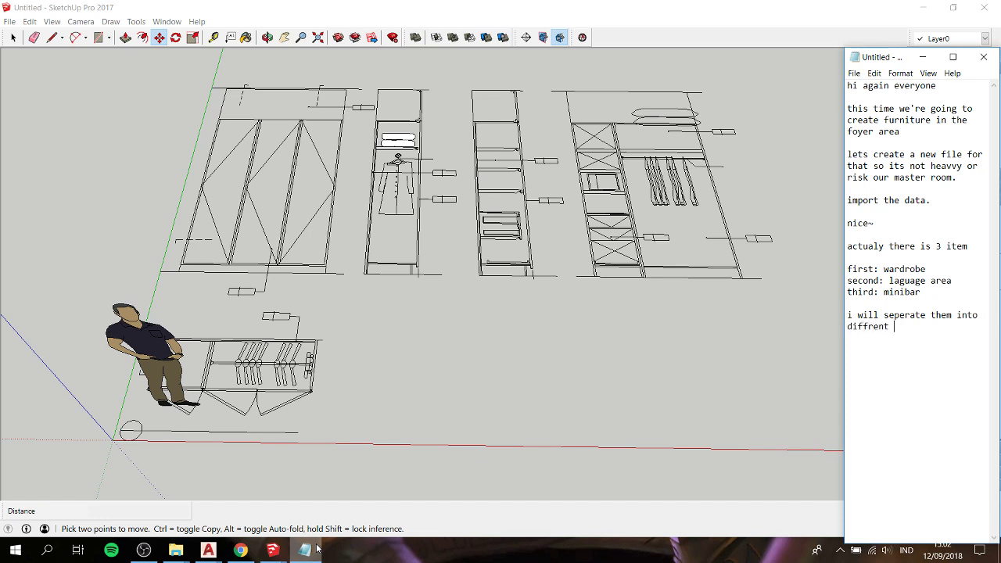
type(" video")
type("...")
key("Return")
- Add the remark asking viewers to ignore the typos since it's the 3rd take
type("and")
type(" by the way, ")
type("please")
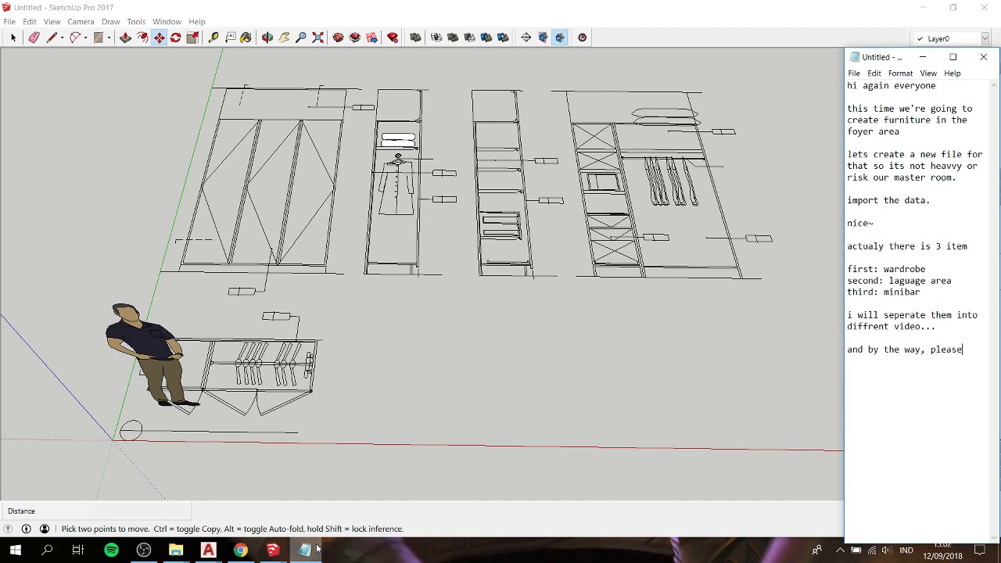
key("Return")
type("ignore")
type(" the ")
type("typ")
type("e")
key("BackSpace")
type("o")
type(".. its")
type(" my ")
type("3r")
type("d take ")
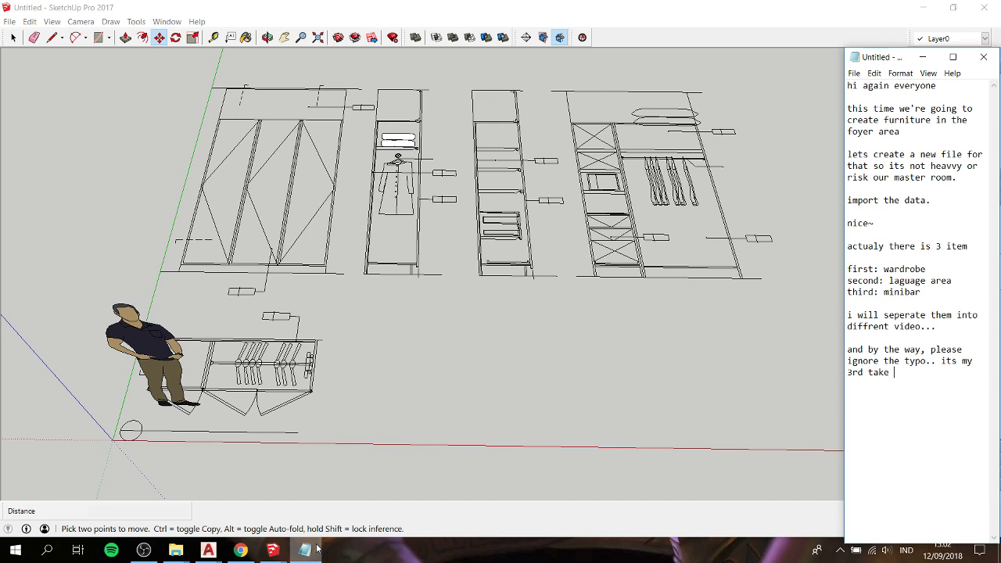
type("a")
type("fterall")
type(" <_")
type("<")
key("Return")
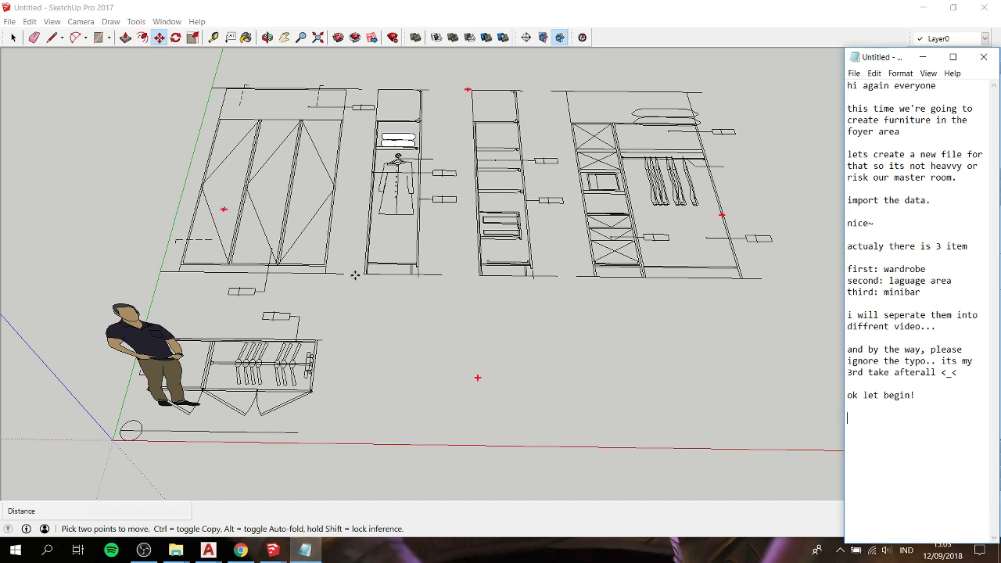
- Move the imported wardrobe.dwg component to a new position in the model
left_click(395, 5)
key("space")
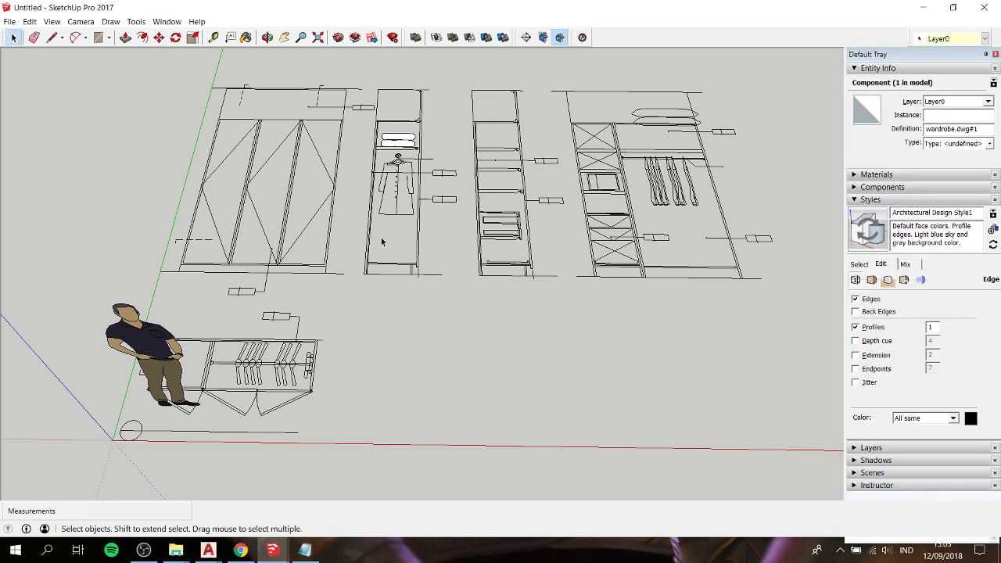
key("h")
left_click_drag(338, 183, 344, 234)
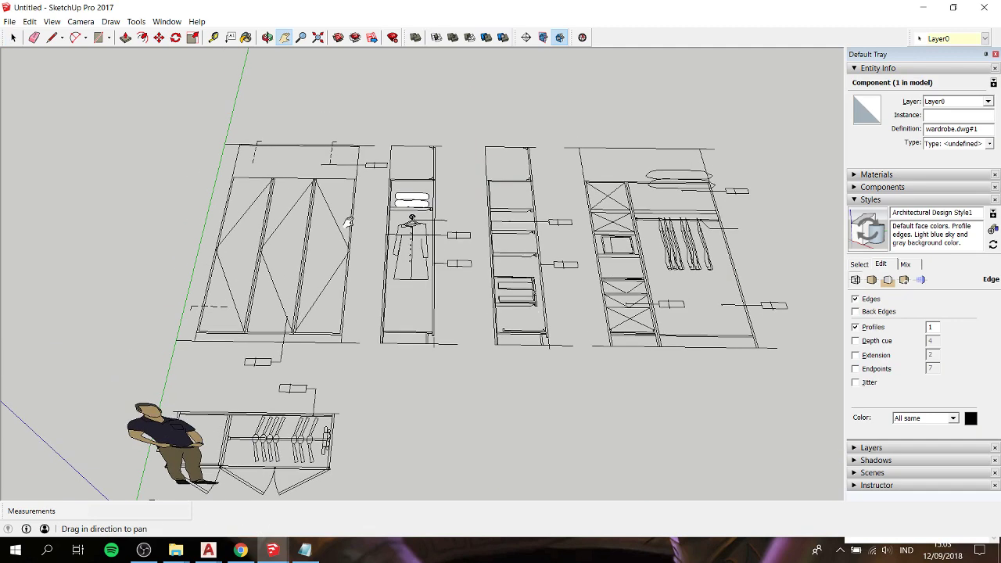
scroll(321, 258, "up", 2)
scroll(319, 261, "down", 3)
mouse_move(319, 261)
middle_mouse_down()
mouse_move(302, 304)
mouse_move(349, 277)
middle_mouse_up()
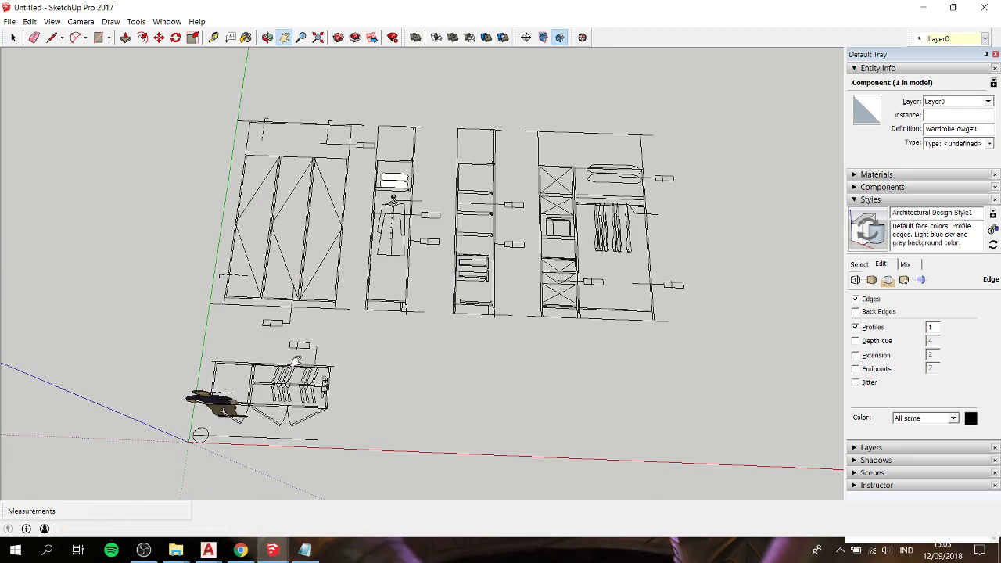
left_click(331, 288)
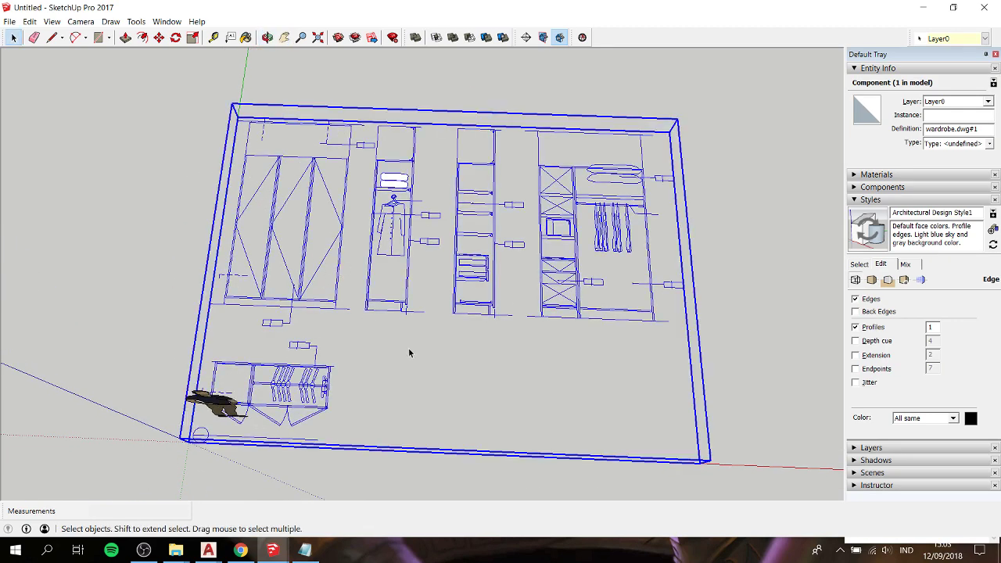
key("m")
left_click(399, 374)
left_click(437, 338)
key("space")
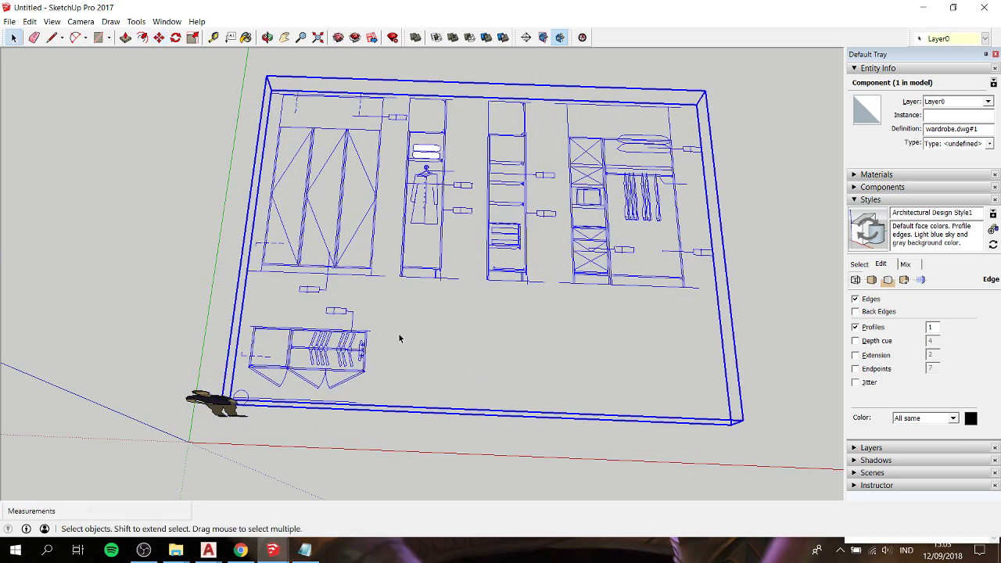
left_click(381, 324)
- Open the wardrobe drawing for editing and box-select all 962 elevation entities
scroll(350, 287, "up", 3)
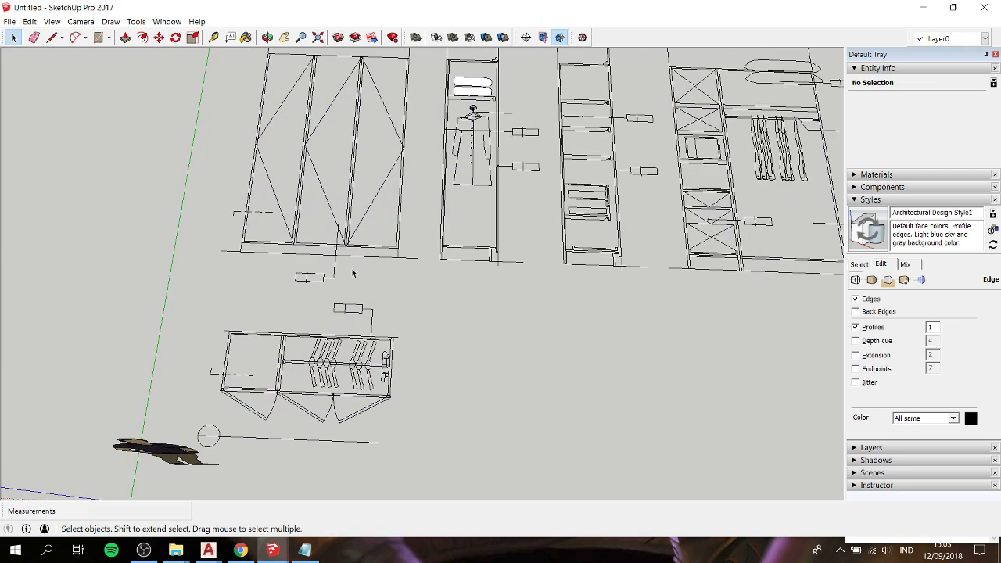
left_click(371, 248)
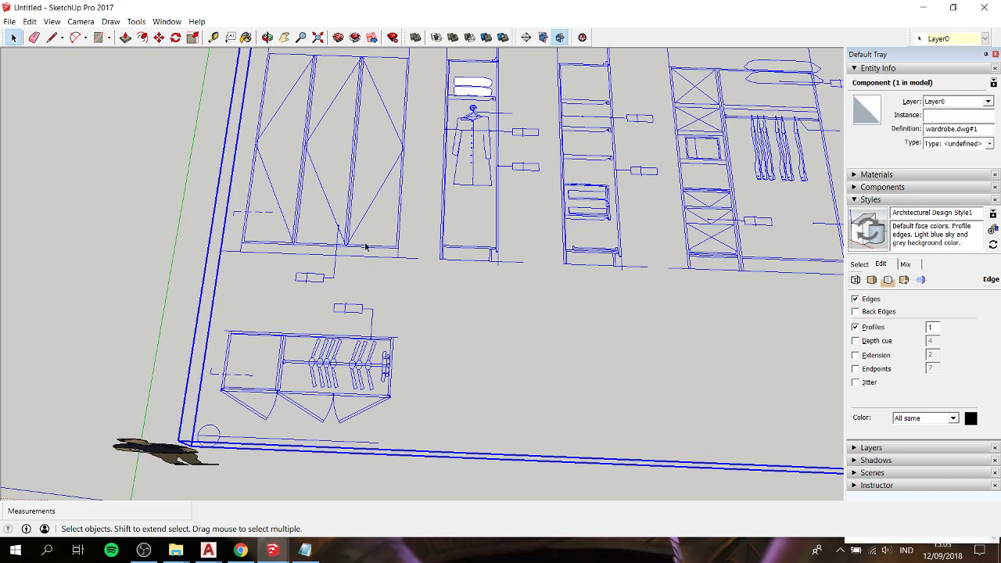
left_click(367, 257)
scroll(364, 250, "down", 2)
triple_click(371, 247)
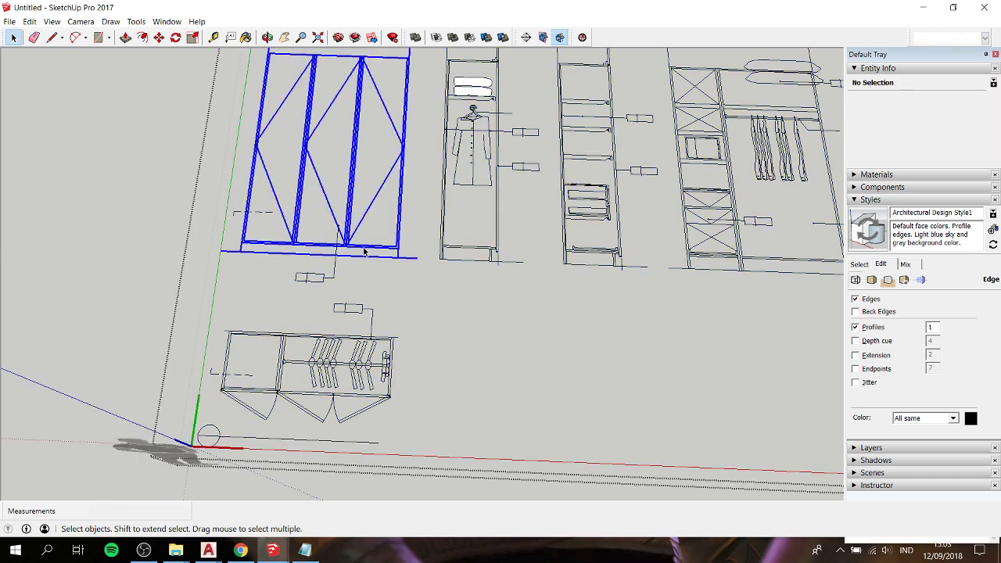
scroll(370, 247, "down", 2)
scroll(301, 223, "down", 1)
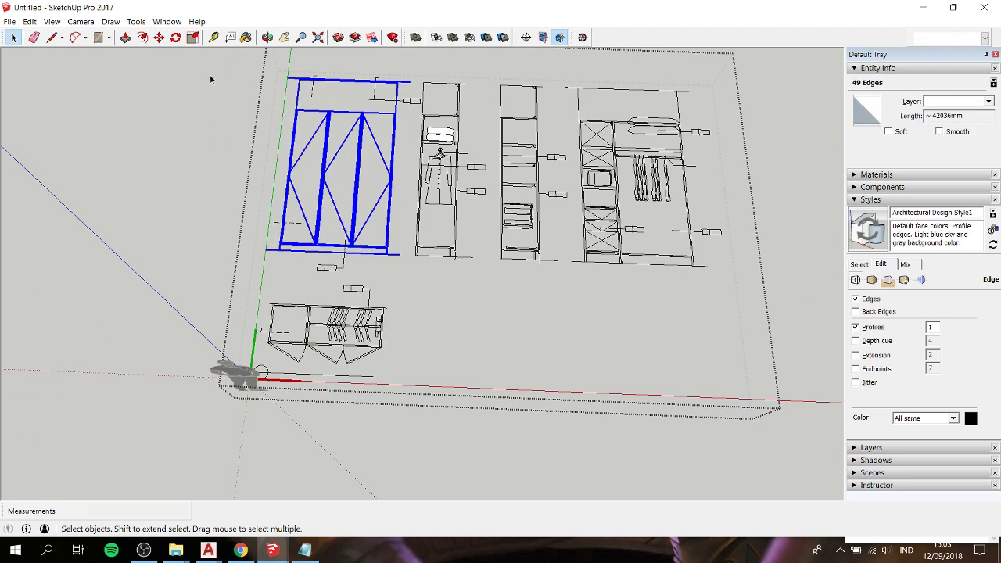
middle_click_drag(223, 68, 257, 94)
left_click_drag(169, 79, 769, 299)
middle_click_drag(769, 300, 431, 329)
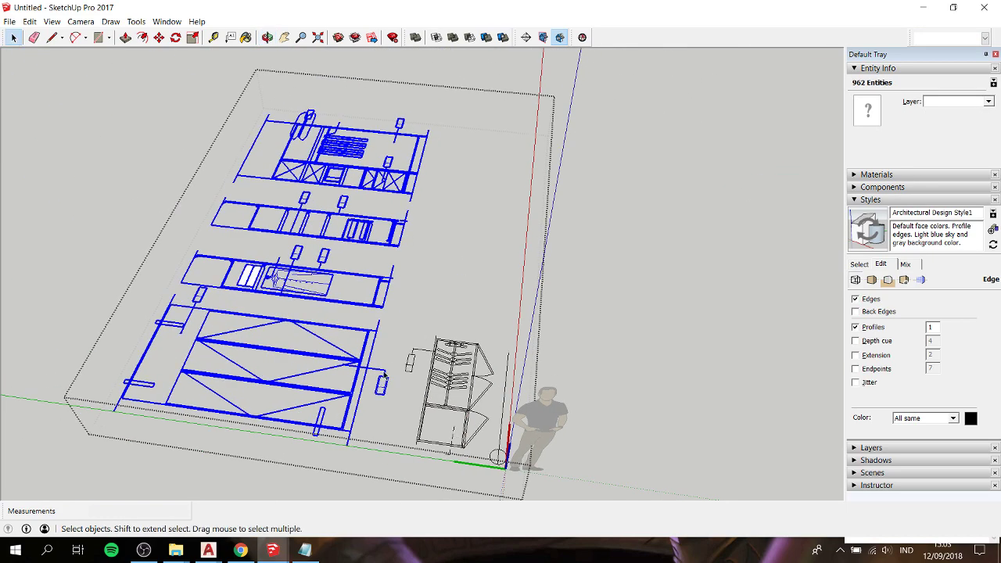
- Rotate all the selected elevation drawings 90° so they stand upright
key("q")
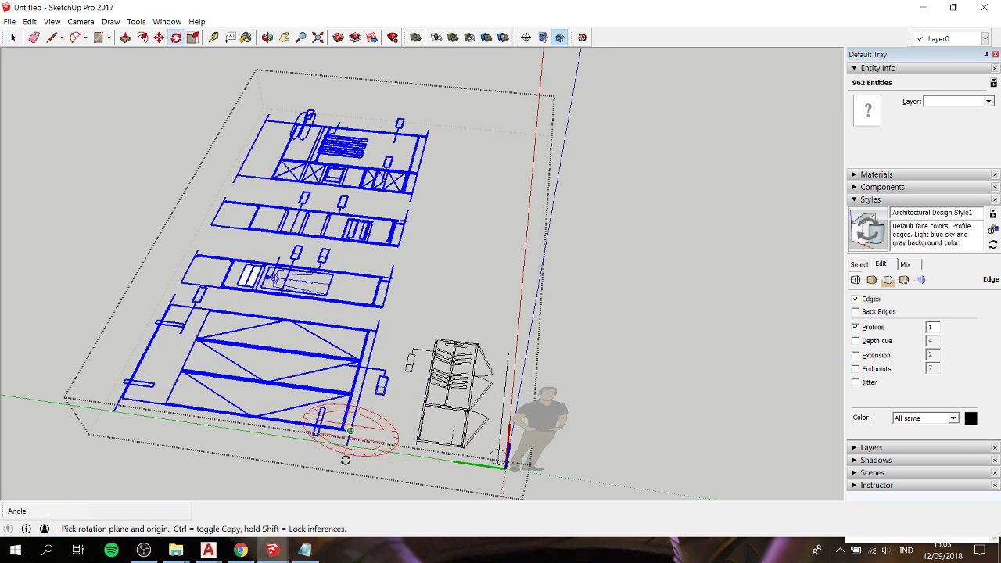
left_click_drag(348, 430, 345, 429)
left_click(400, 435)
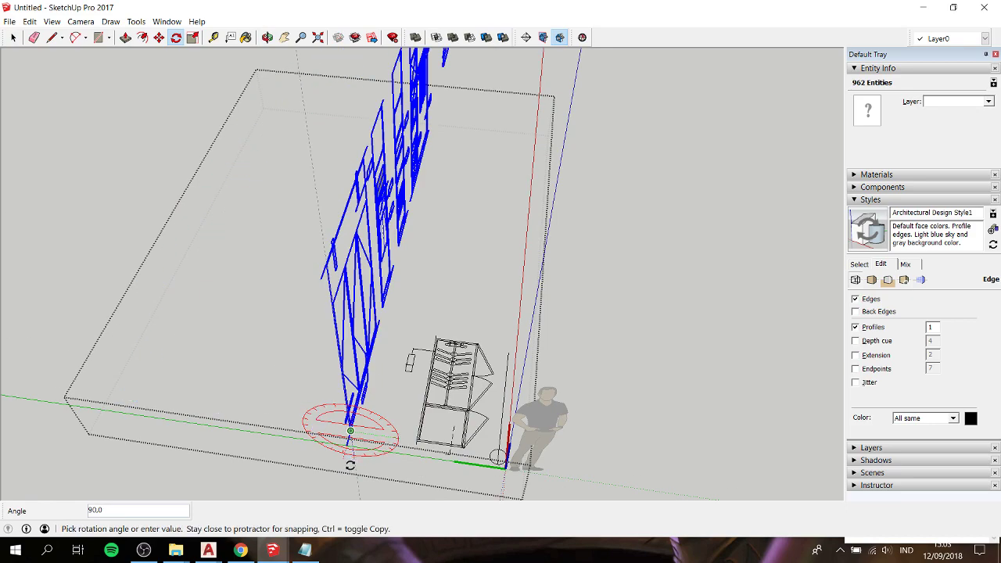
left_click(352, 463)
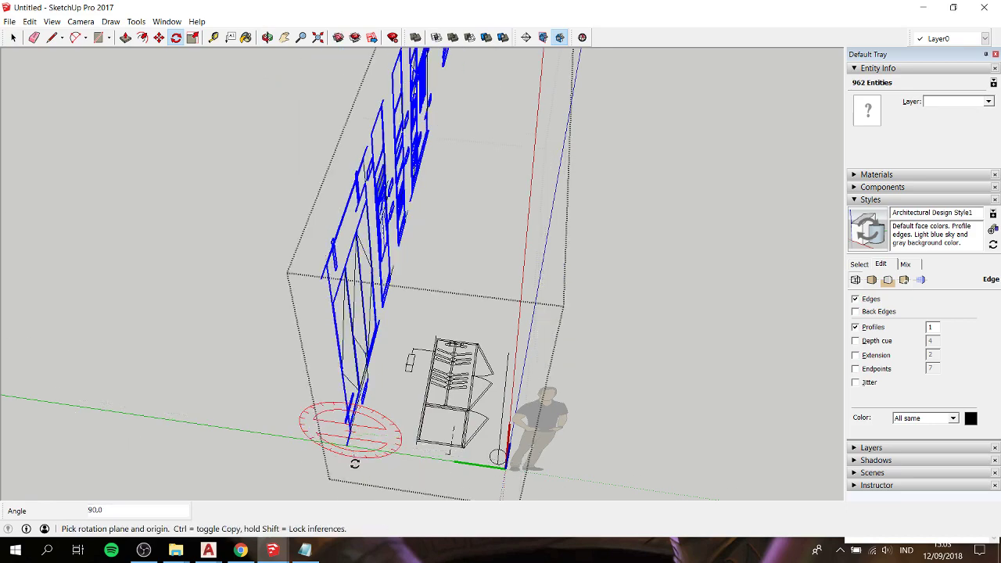
mouse_move(550, 290)
middle_mouse_down()
mouse_move(262, 291)
mouse_move(245, 347)
middle_mouse_up()
key("space")
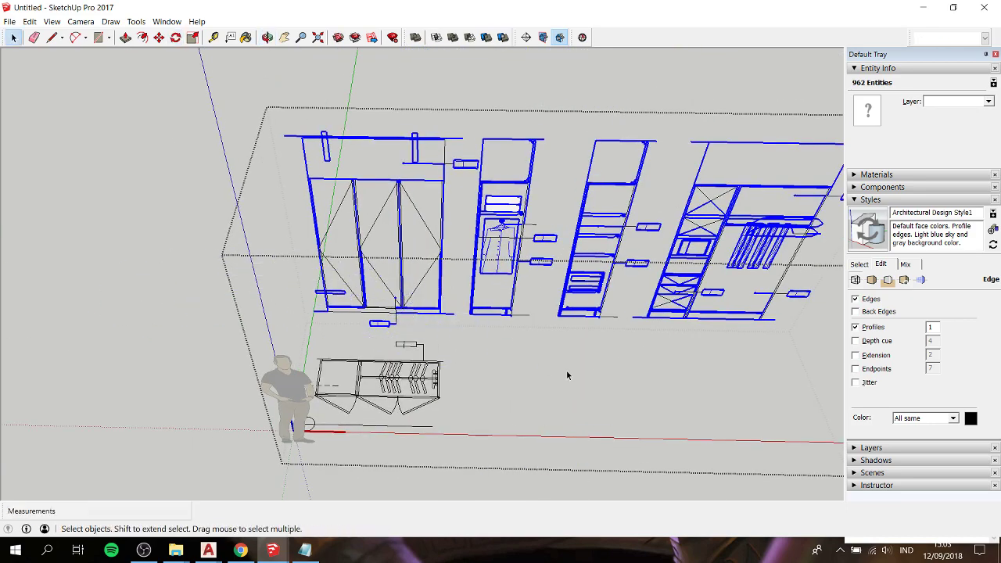
left_click(566, 370)
mouse_move(566, 370)
middle_mouse_down()
mouse_move(517, 172)
mouse_move(537, 348)
middle_mouse_up()
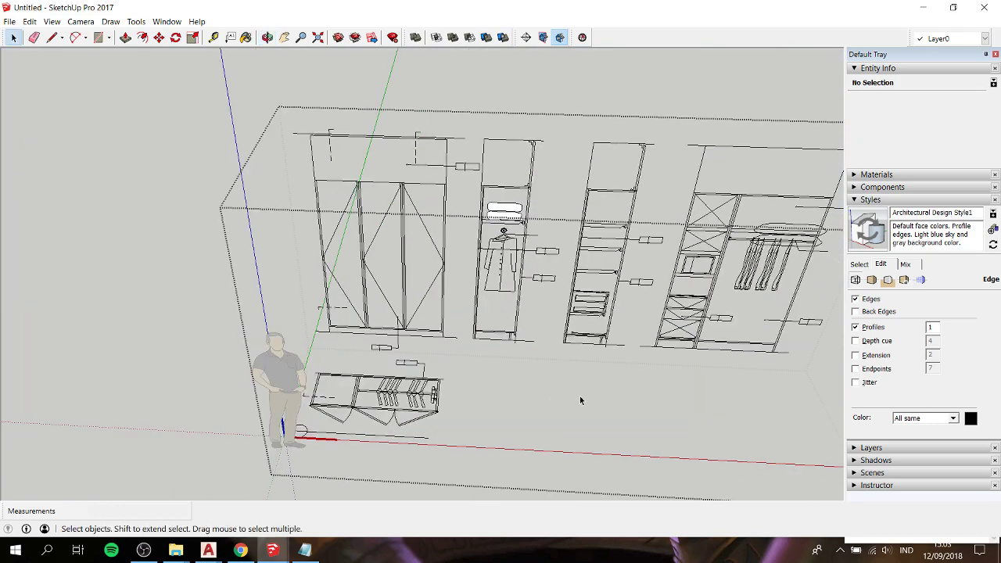
- Open the wardrobe drawing for editing and select the coat unit elevation
left_click(446, 395)
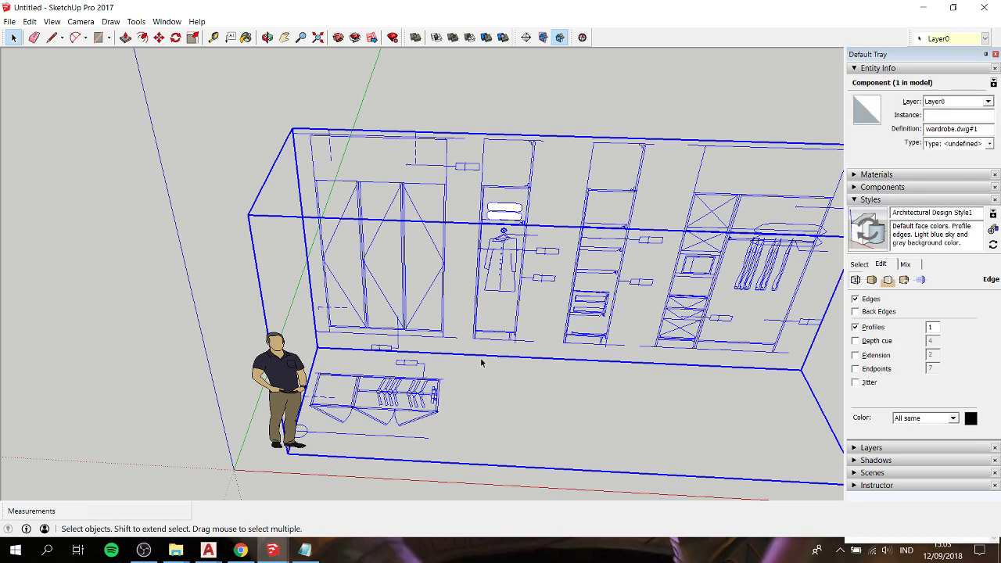
mouse_move(484, 359)
middle_mouse_down()
mouse_move(386, 295)
mouse_move(329, 239)
mouse_move(368, 318)
mouse_move(329, 259)
mouse_move(560, 446)
mouse_move(426, 417)
middle_mouse_up()
left_click(531, 433)
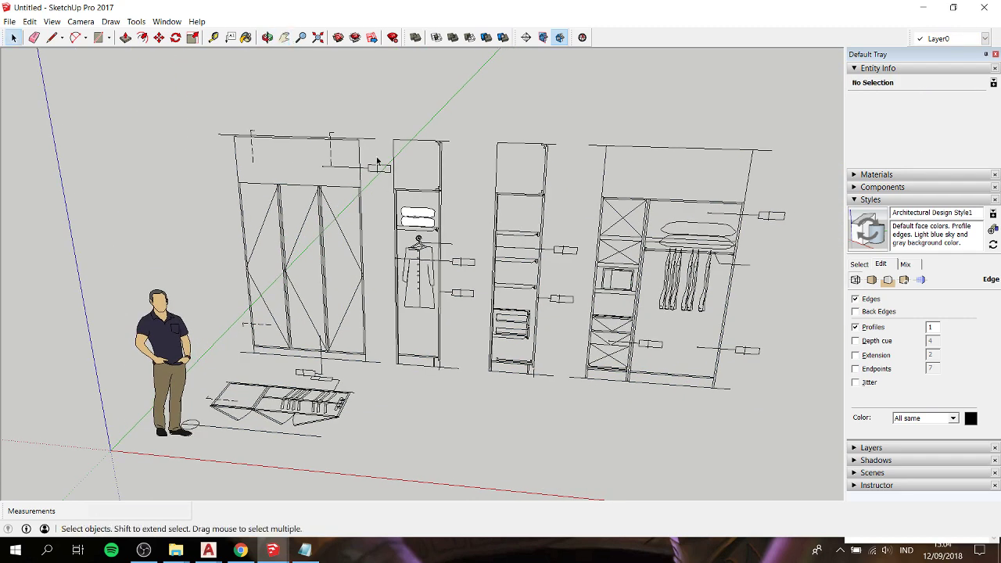
double_click(417, 220)
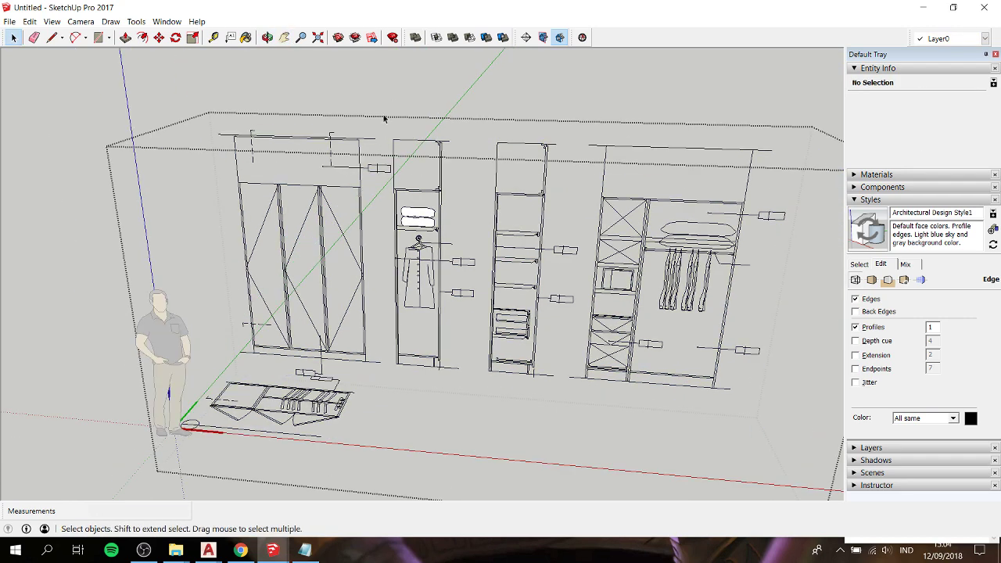
left_click(417, 331)
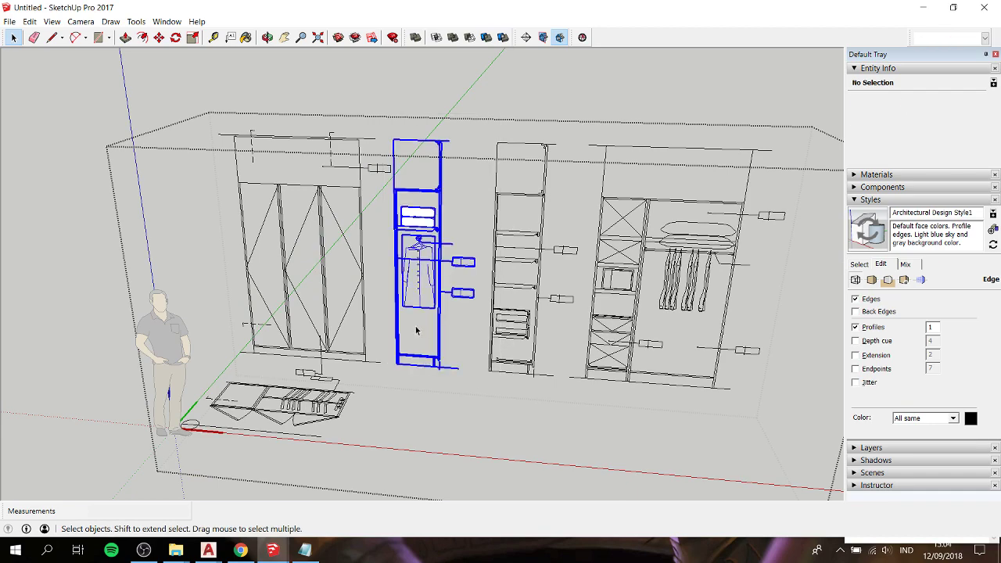
mouse_move(417, 331)
middle_mouse_down()
mouse_move(413, 380)
mouse_move(395, 331)
middle_mouse_up()
scroll(399, 327, "up", 2)
scroll(401, 320, "up", 2)
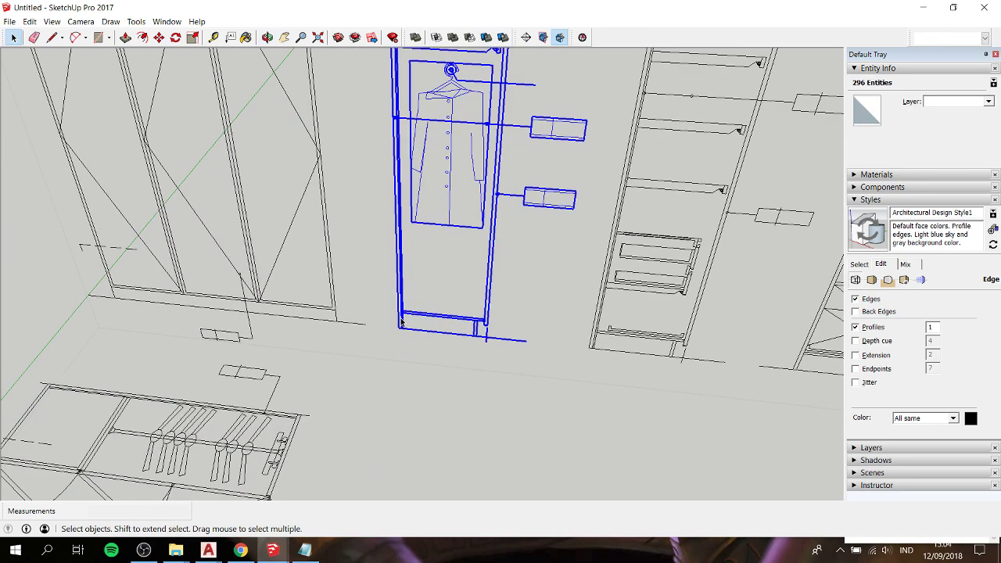
- Rotate the coat unit elevation 90° about its bottom corner to face sideways
key("q")
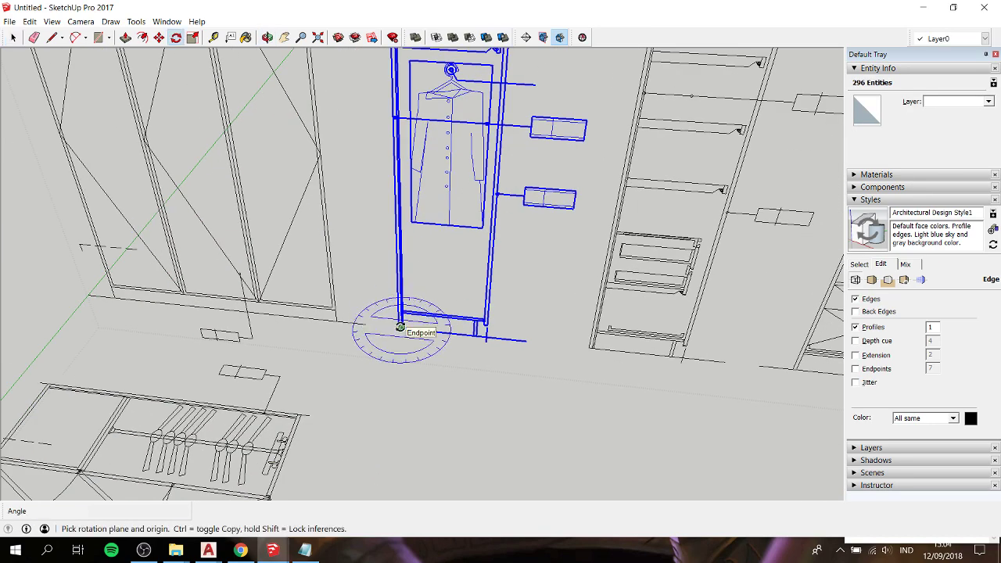
left_click(398, 327)
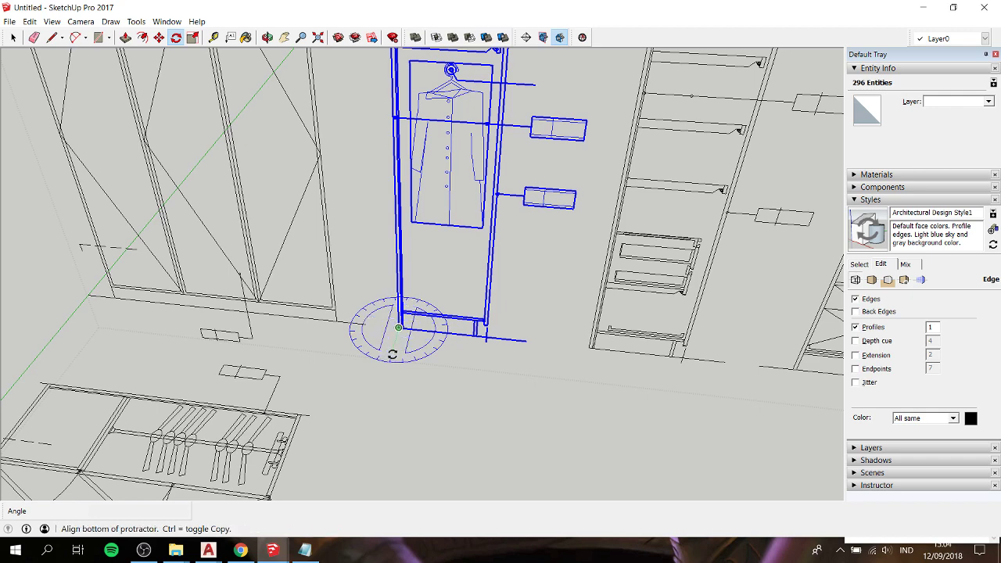
left_click(442, 339)
left_click(433, 335)
scroll(433, 335, "down", 3)
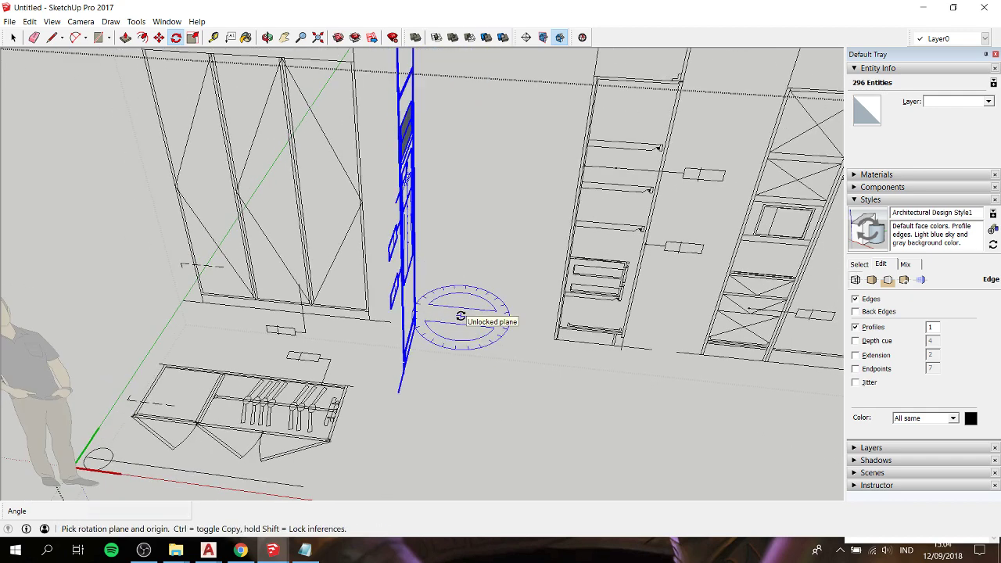
scroll(480, 317, "down", 3)
scroll(480, 317, "down", 2)
key("space")
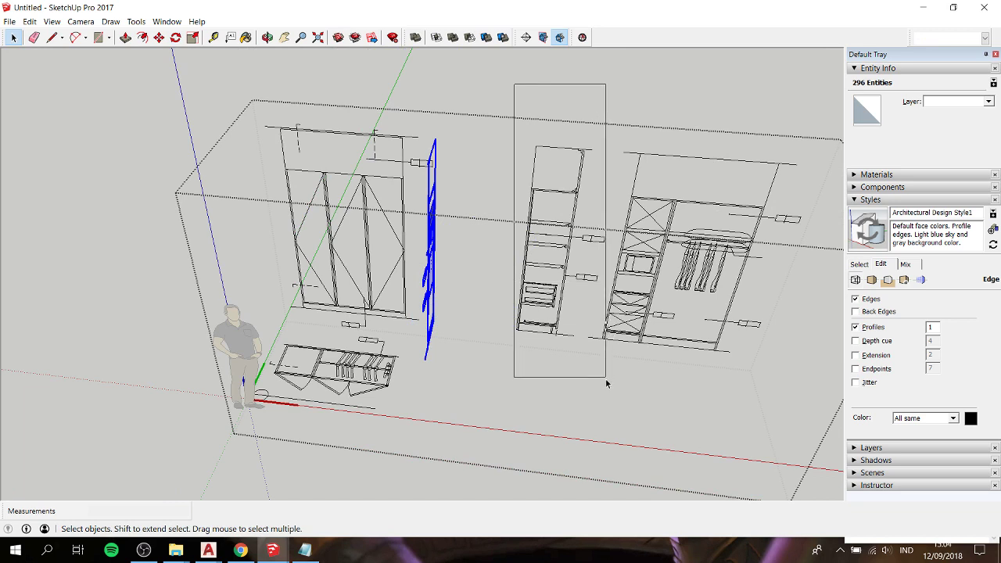
- Rotate the bookshelf elevation 90° about its bottom corner to face sideways
left_click(603, 384)
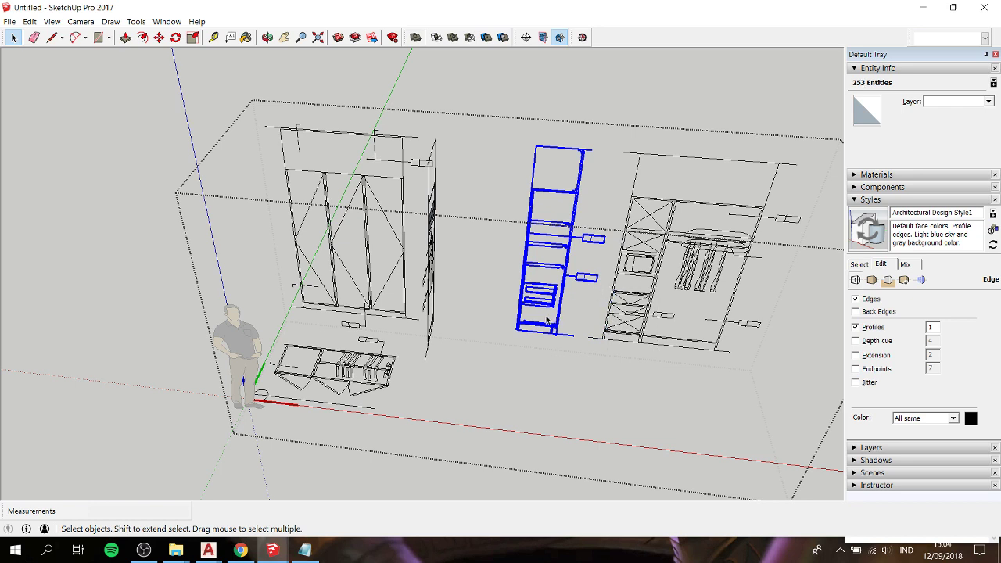
key("q")
left_click(517, 330)
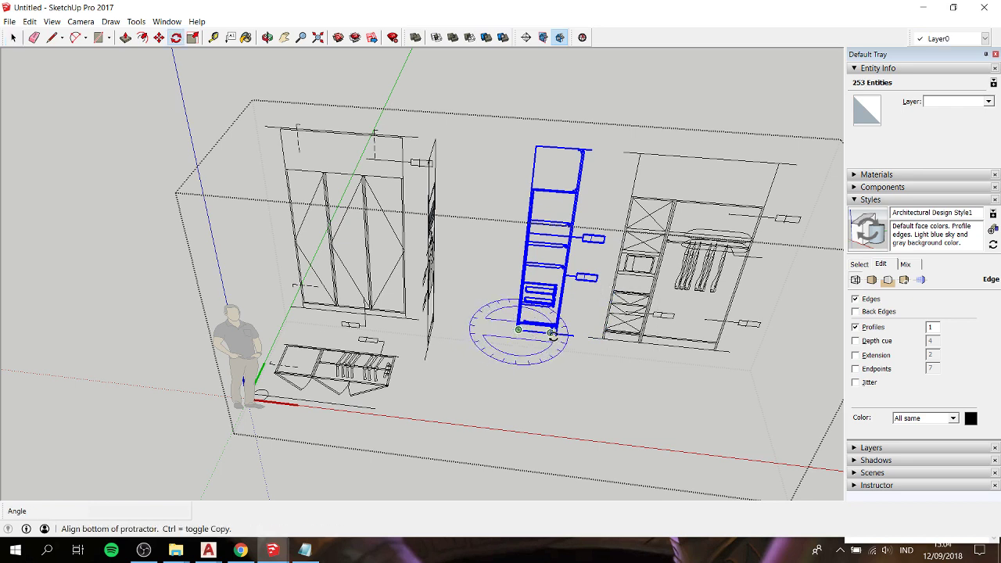
left_click(556, 333)
left_click(513, 358)
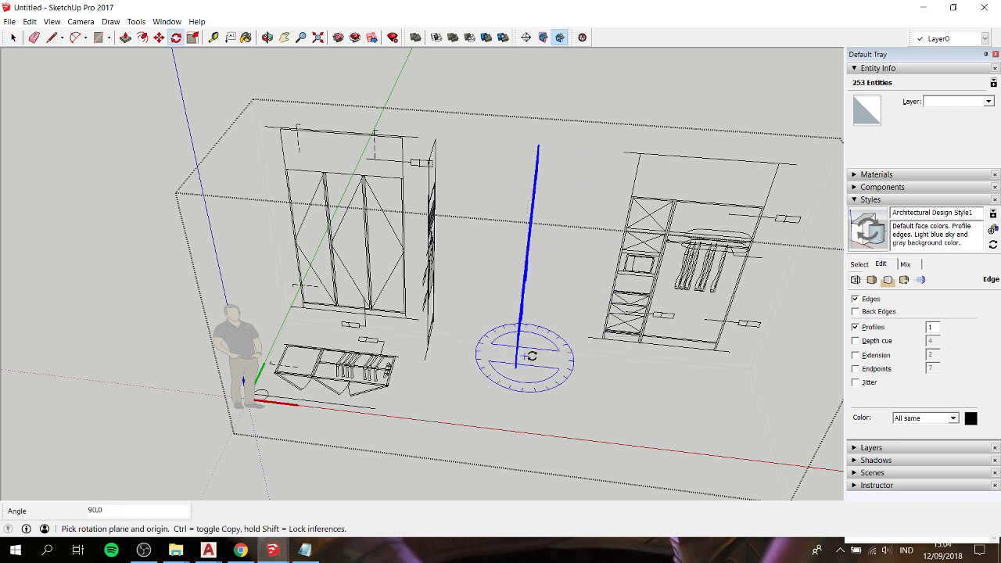
mouse_move(513, 358)
middle_mouse_down()
mouse_move(496, 313)
mouse_move(326, 259)
mouse_move(569, 302)
mouse_move(547, 335)
mouse_move(450, 268)
middle_mouse_up()
key("space")
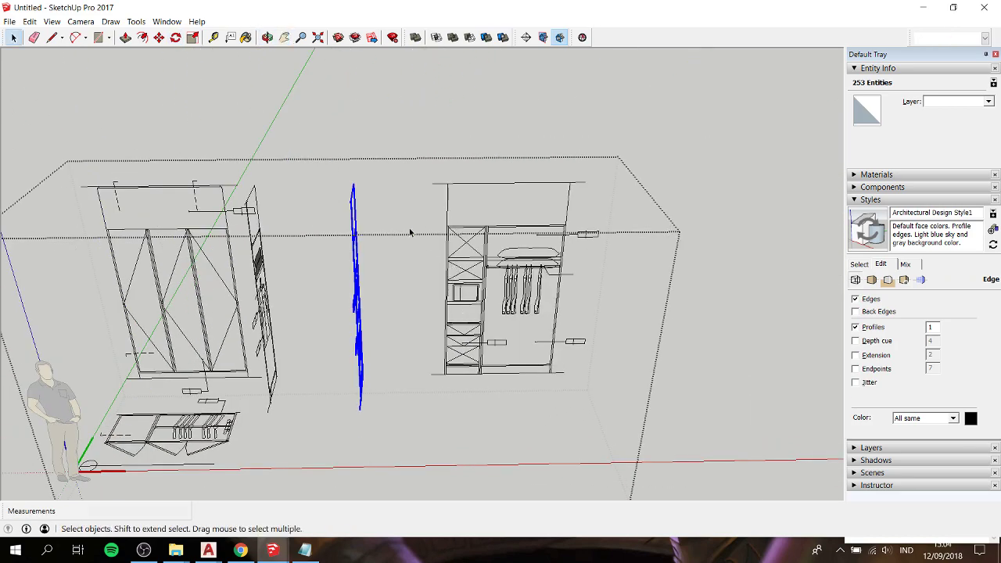
left_click(409, 233)
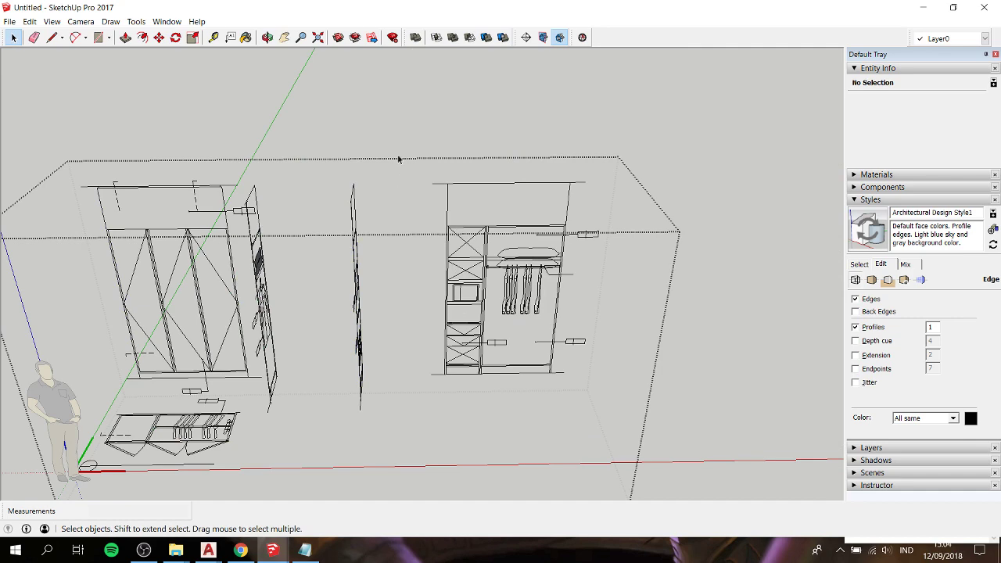
left_click_drag(398, 133, 638, 448)
key("m")
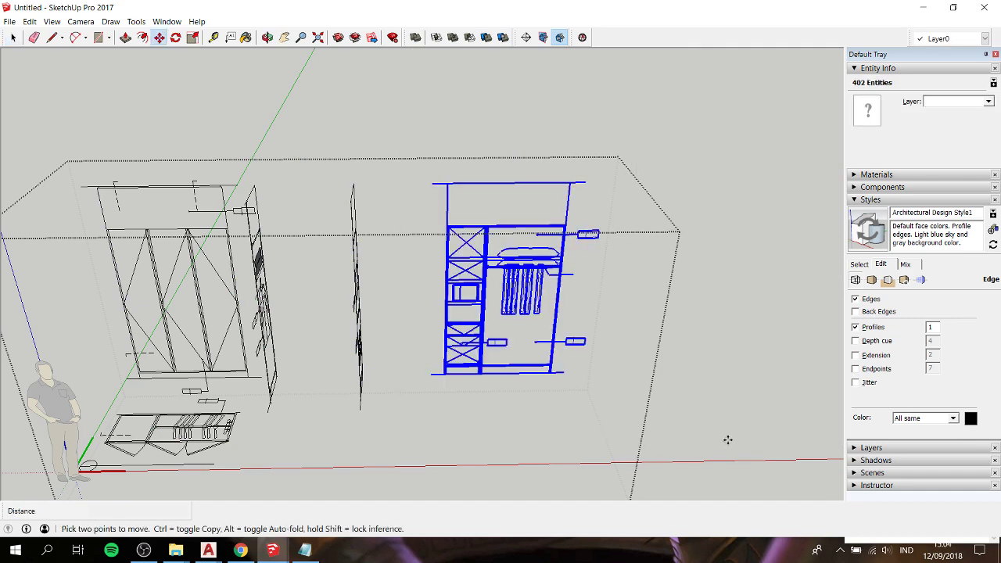
left_click(727, 440)
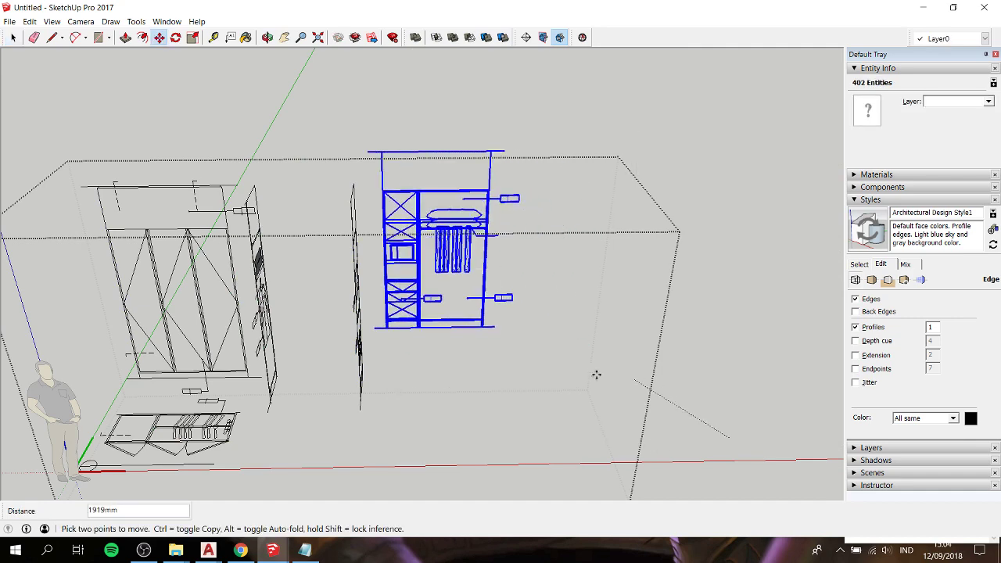
left_click(429, 363)
mouse_move(293, 359)
middle_mouse_down()
mouse_move(483, 339)
mouse_move(460, 391)
mouse_move(375, 352)
mouse_move(529, 337)
middle_mouse_up()
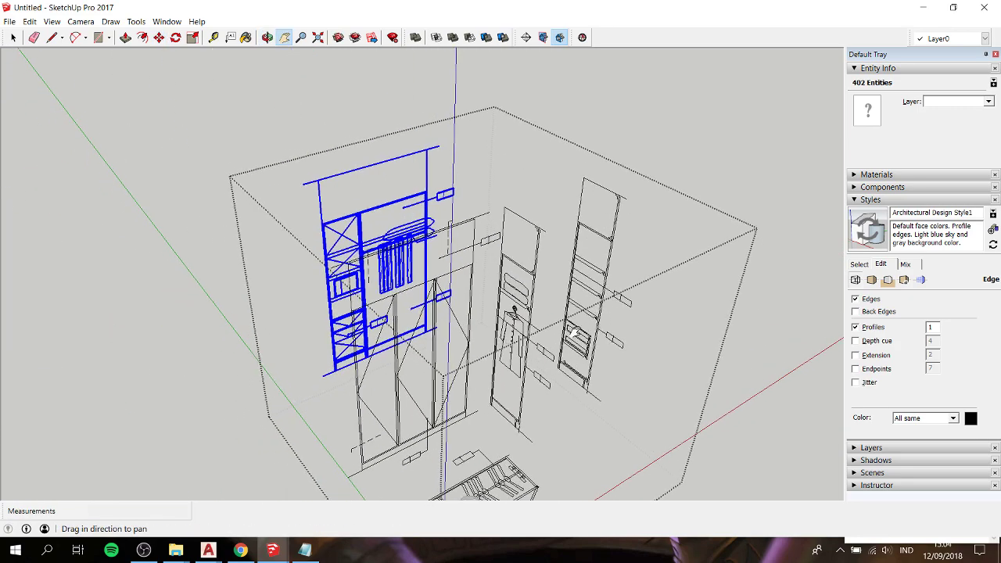
key("m")
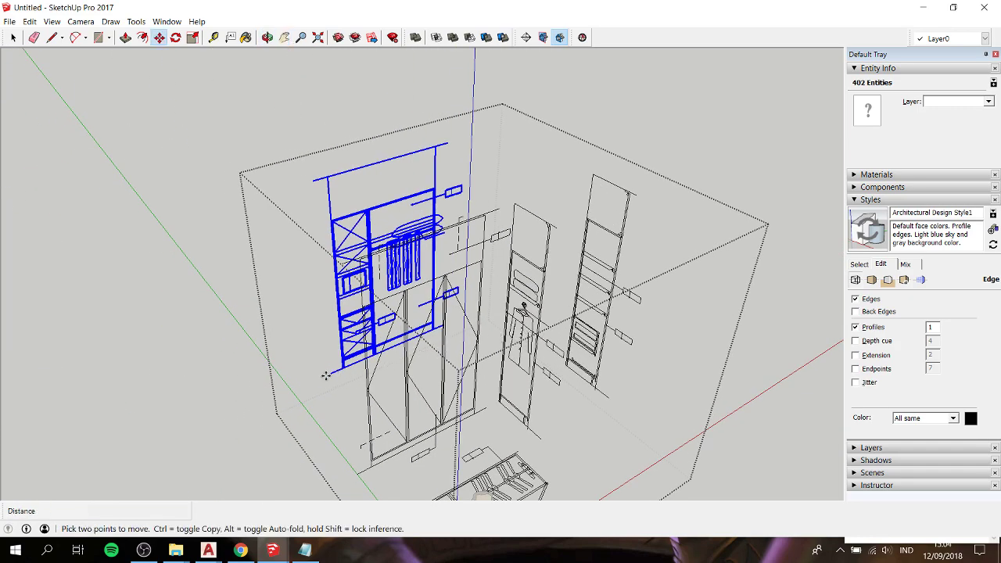
left_click(329, 372)
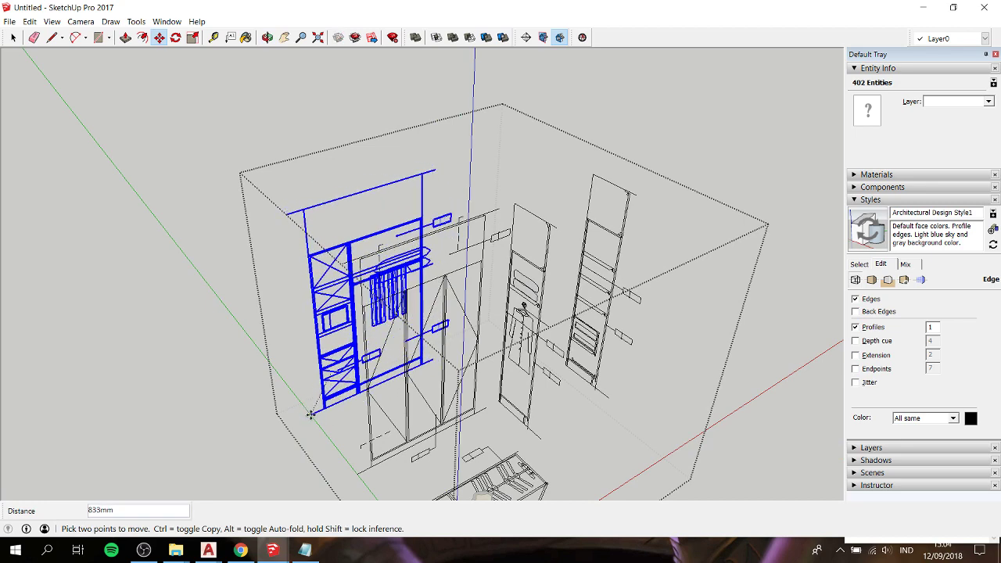
left_click(297, 364)
key("space")
left_click(293, 357)
mouse_move(294, 358)
middle_mouse_down()
mouse_move(114, 326)
mouse_move(271, 320)
mouse_move(416, 440)
mouse_move(526, 417)
mouse_move(143, 399)
mouse_move(488, 283)
mouse_move(195, 386)
middle_mouse_up()
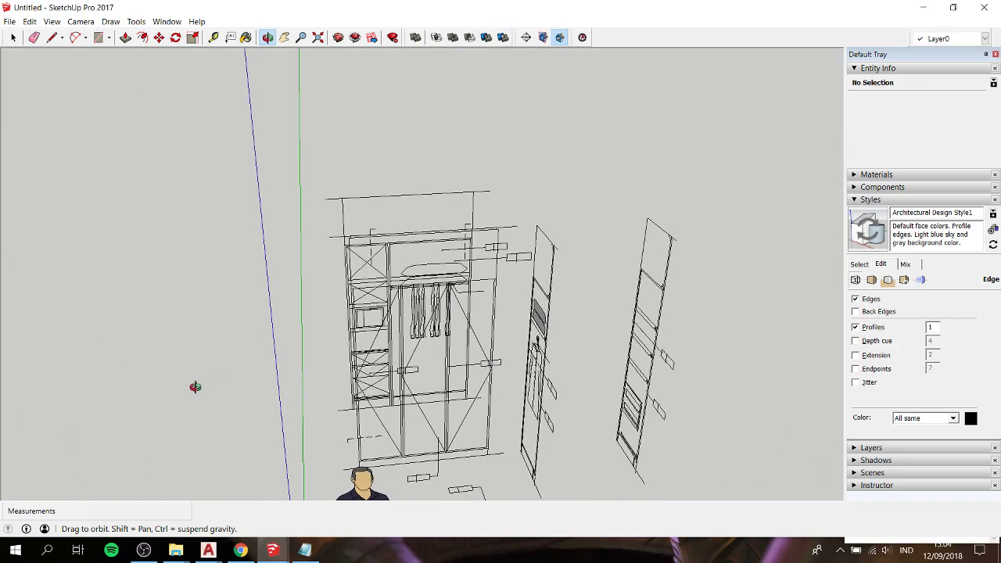
- Draw a rectangle from the wardrobe's top-left corner down over its left side post
scroll(294, 332, "down", 3)
scroll(298, 324, "up", 4)
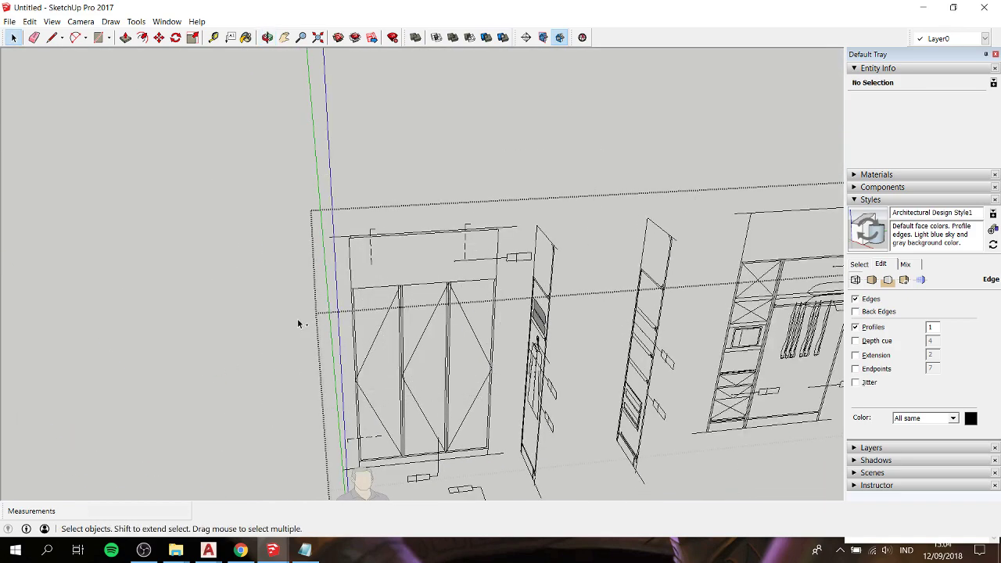
middle_click_drag(328, 336, 329, 310, "shift")
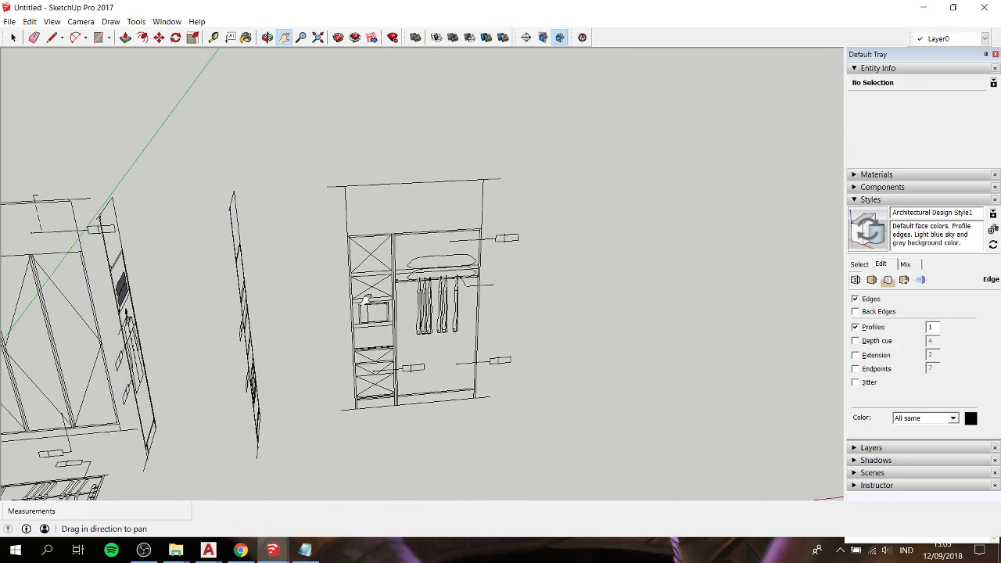
scroll(427, 234, "up", 2)
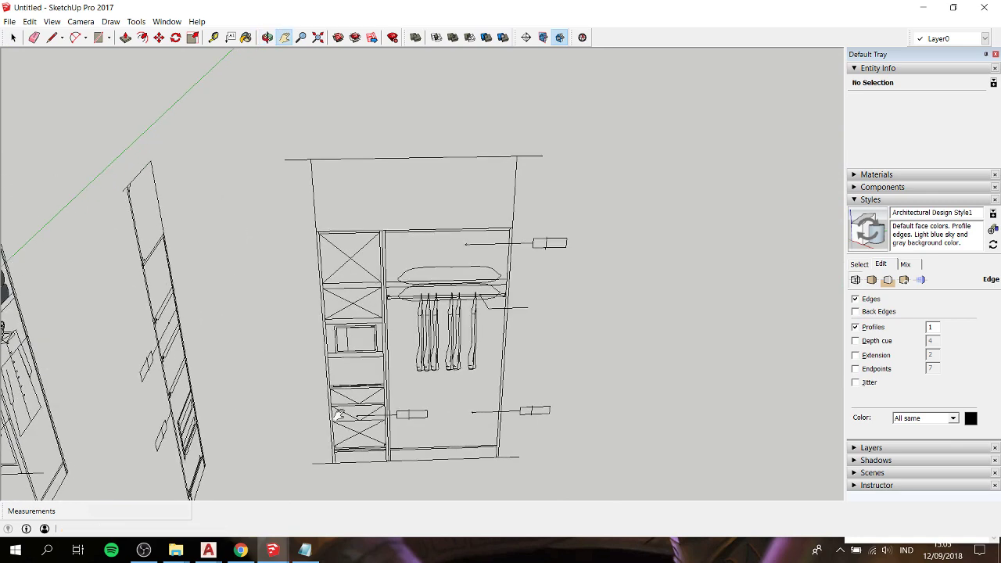
middle_click_drag(338, 477, 334, 407, "shift")
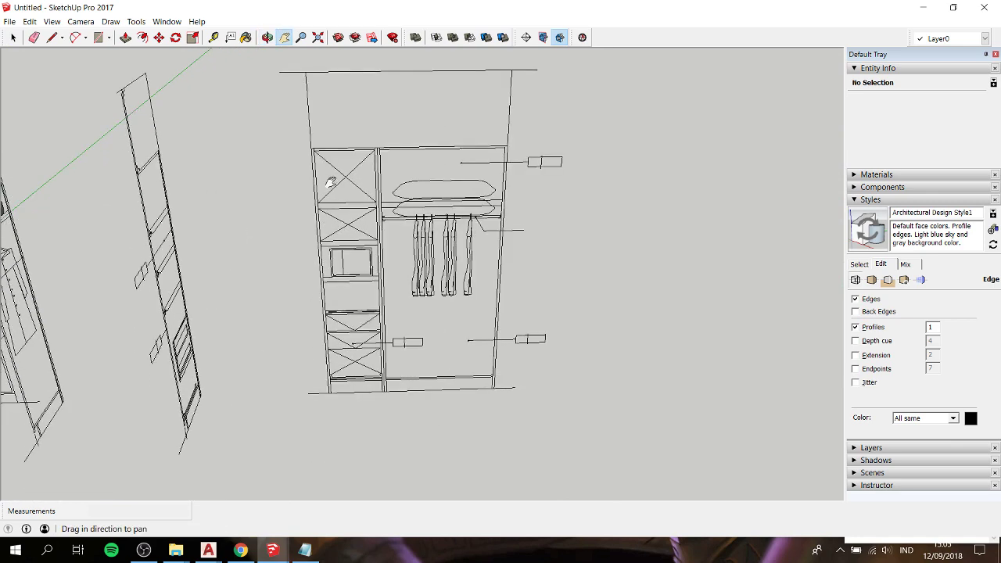
scroll(330, 182, "up", 2)
key("r")
left_click(304, 141)
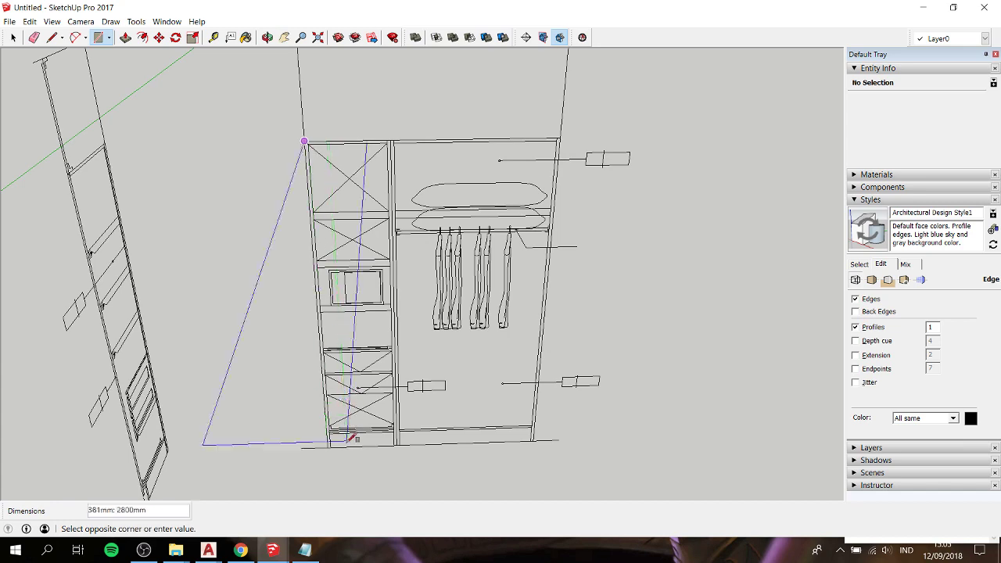
scroll(328, 445, "up", 1)
scroll(328, 447, "up", 1)
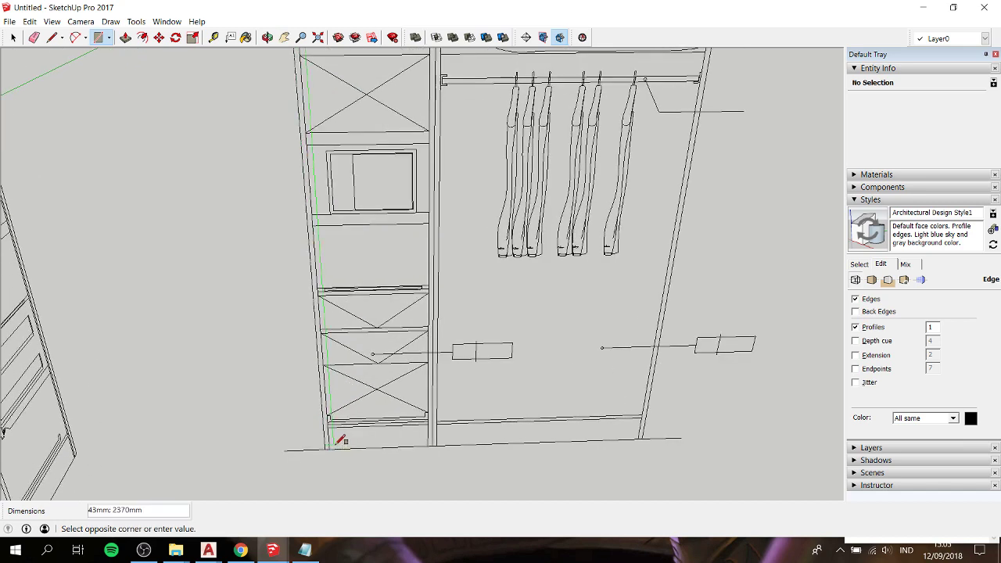
scroll(334, 444, "up", 2)
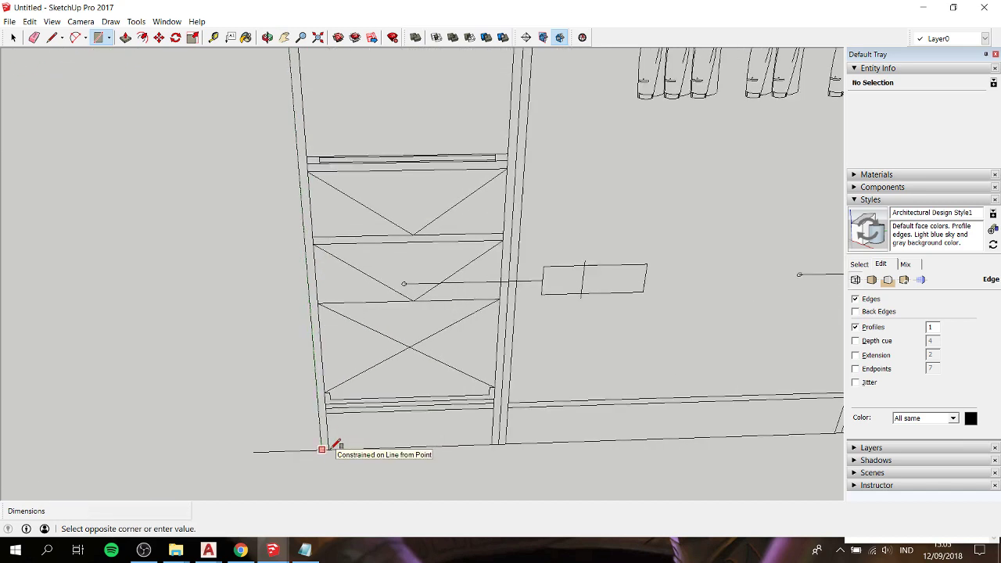
scroll(335, 445, "up", 1)
left_click(336, 448)
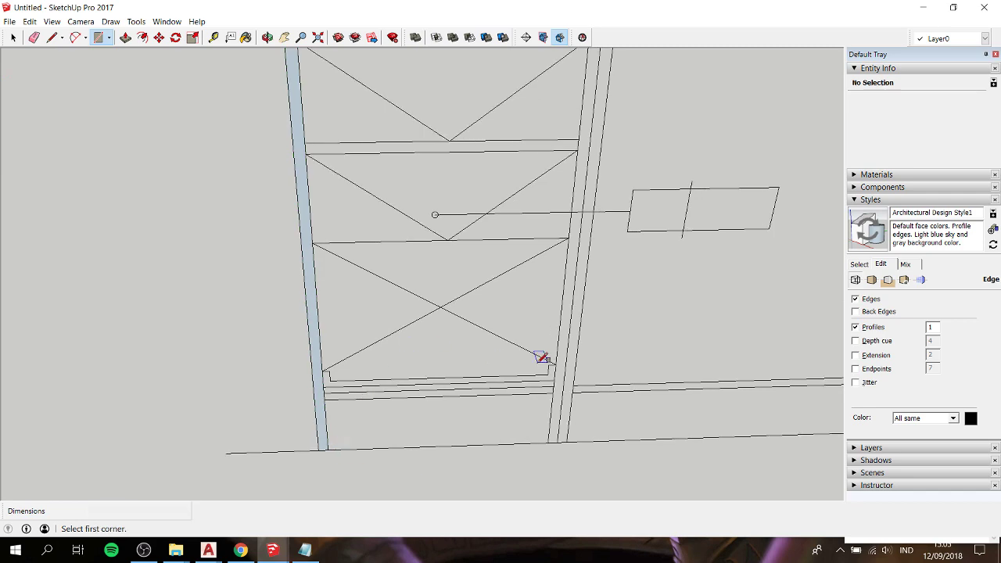
key("h")
scroll(543, 286, "down", 3)
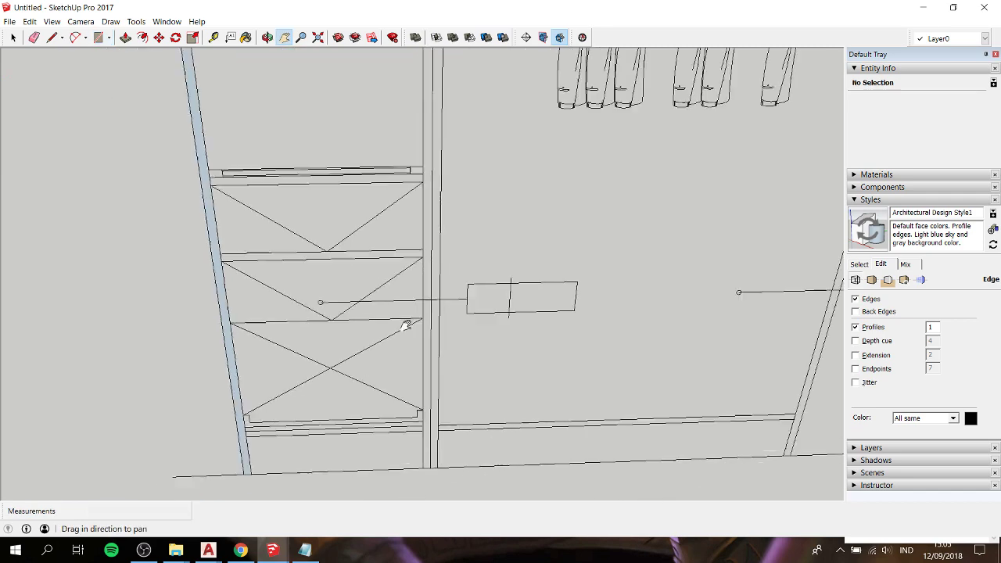
scroll(402, 324, "down", 3)
scroll(422, 293, "down", 2)
scroll(422, 293, "down", 2)
- Draw a large floor rectangle extending beyond the elevations and make it a group
key("space")
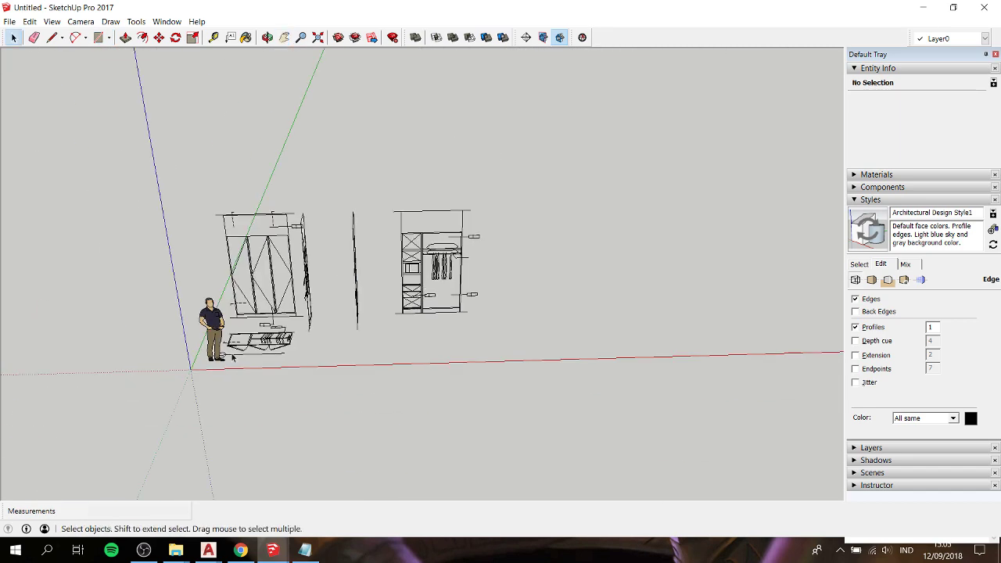
key("r")
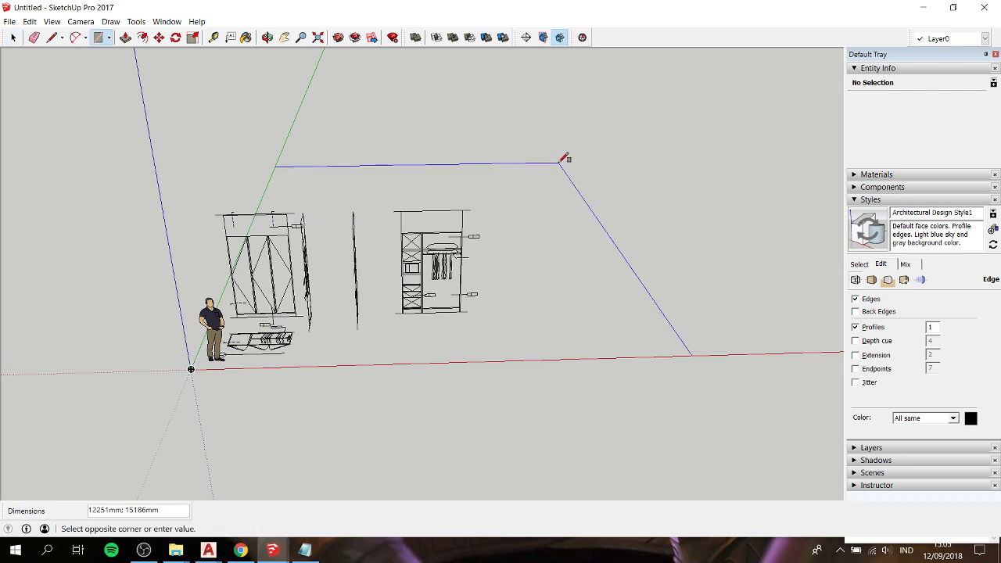
left_click(560, 163)
key("space")
double_click(534, 238)
right_click(534, 238)
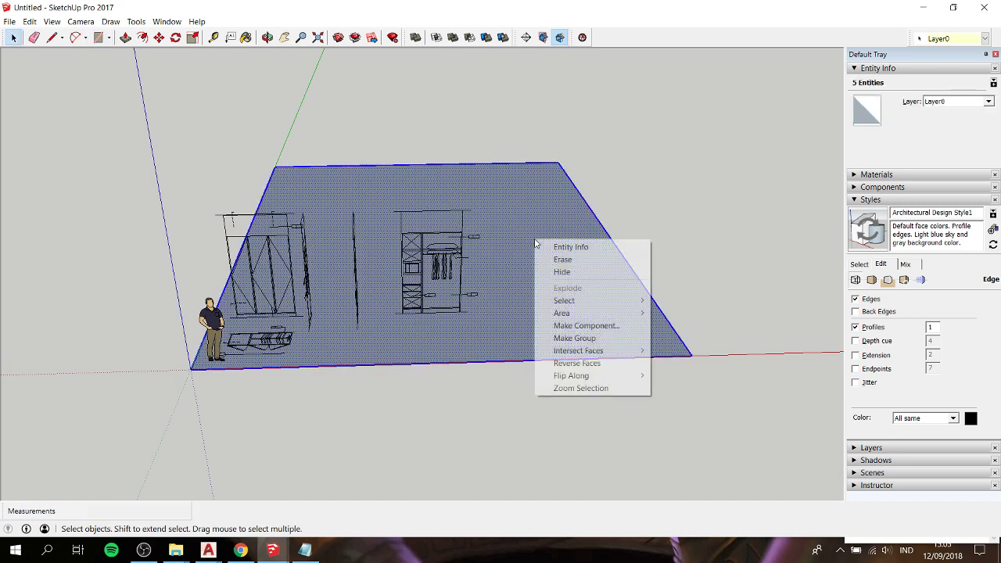
left_click(579, 338)
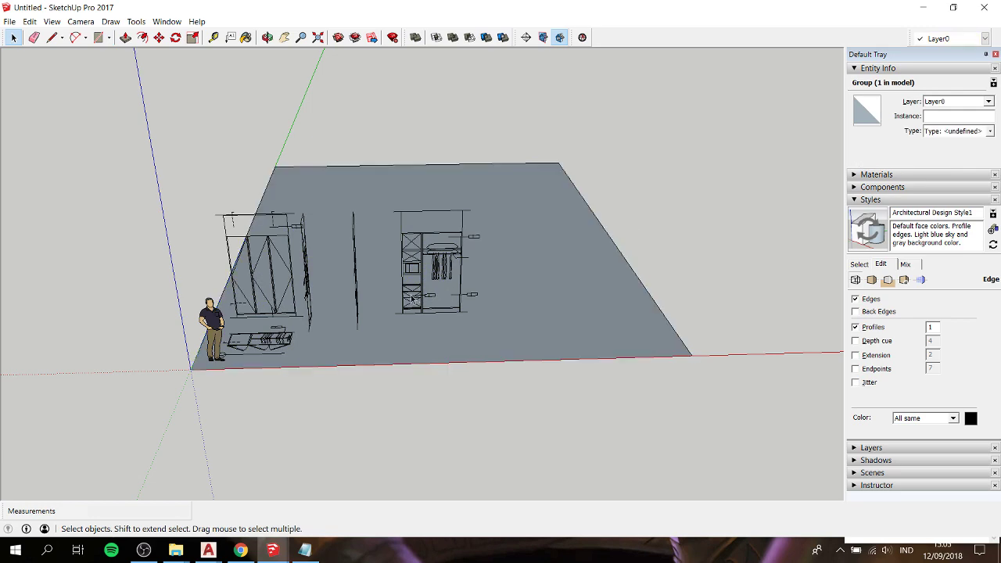
- Select the floor group, then box-select the edges of the left side post
scroll(407, 288, "up", 5)
left_click(637, 229)
key("d")
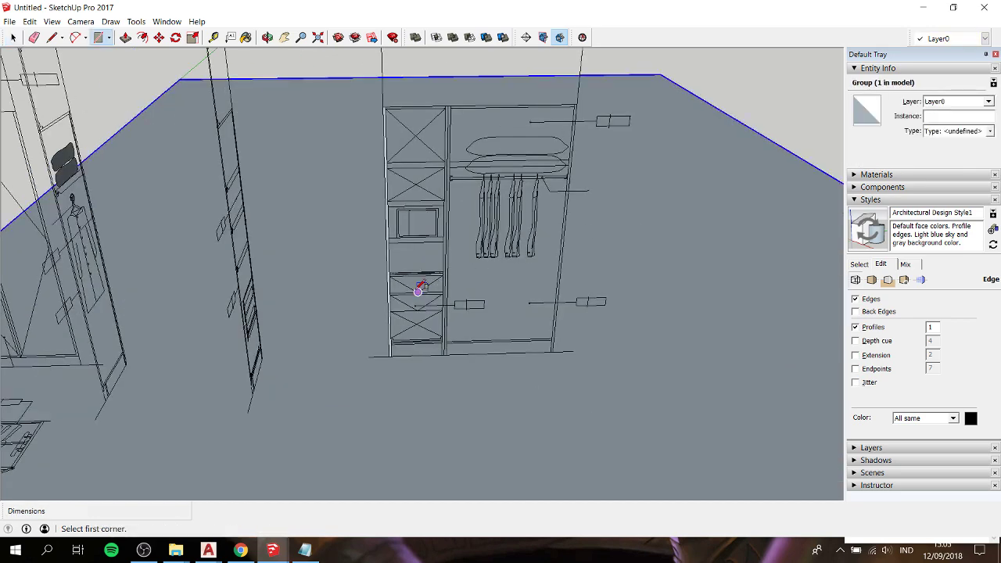
scroll(409, 224, "up", 2)
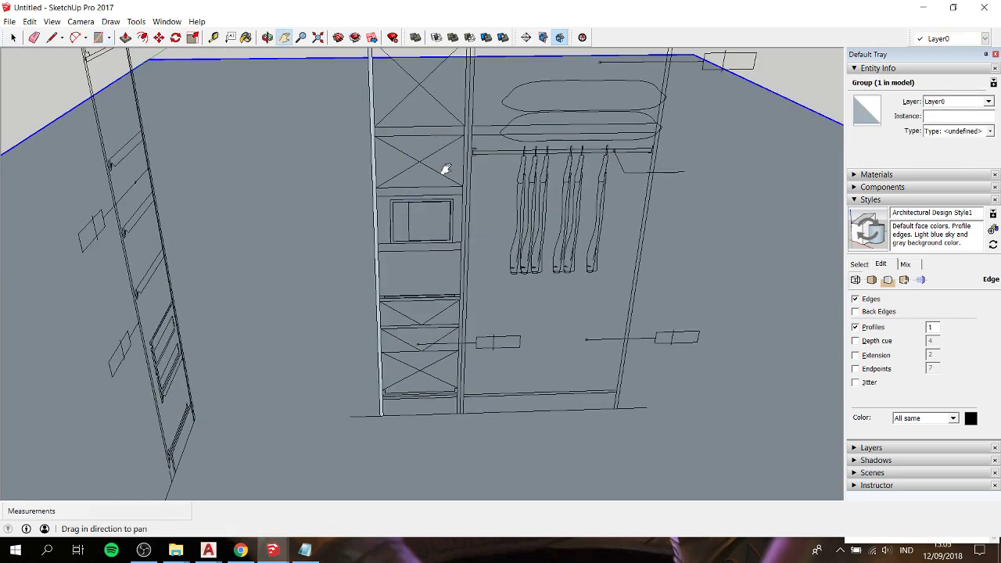
middle_click_drag(444, 167, 411, 230, "shift")
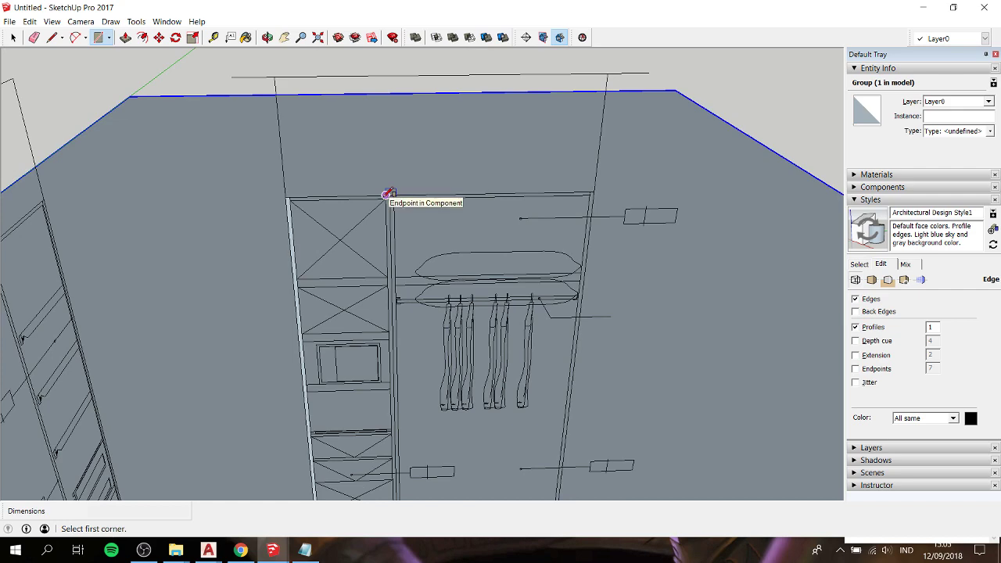
scroll(389, 193, "down", 3)
key("space")
left_click_drag(324, 163, 398, 395)
- Start moving the left side post, then cancel the move
scroll(360, 204, "up", 3)
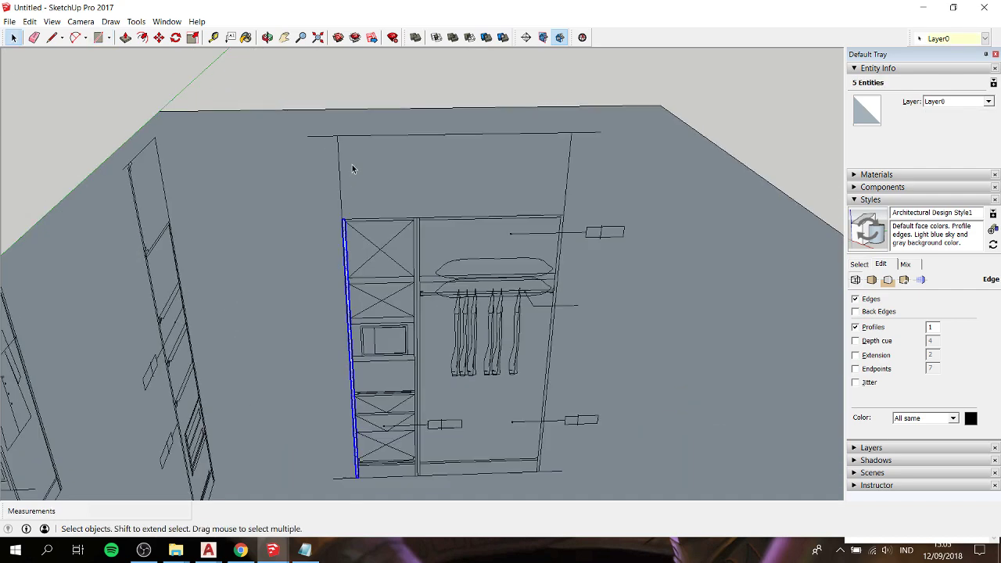
scroll(352, 168, "up", 3)
key("m")
scroll(344, 239, "up", 2)
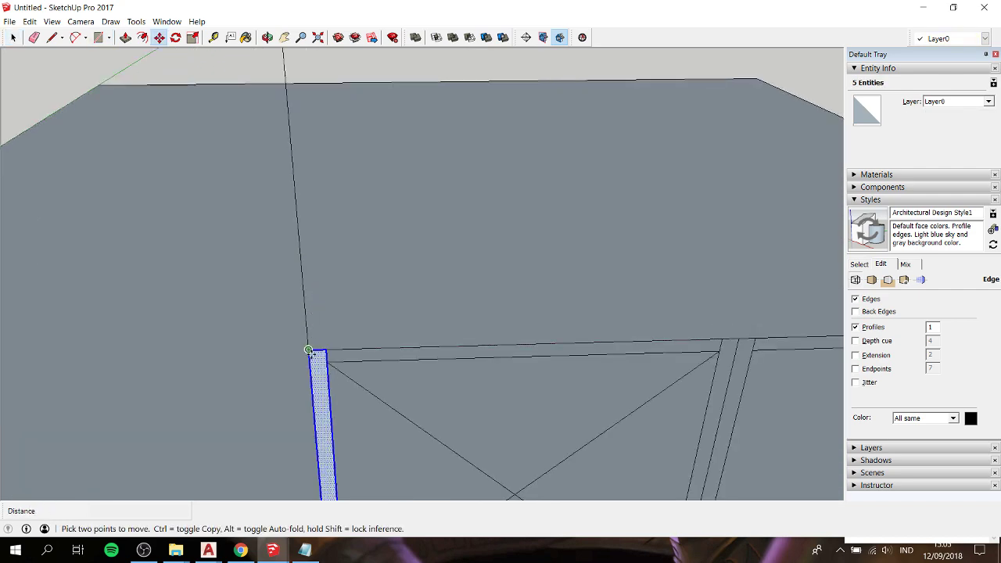
left_click(311, 355)
key("space")
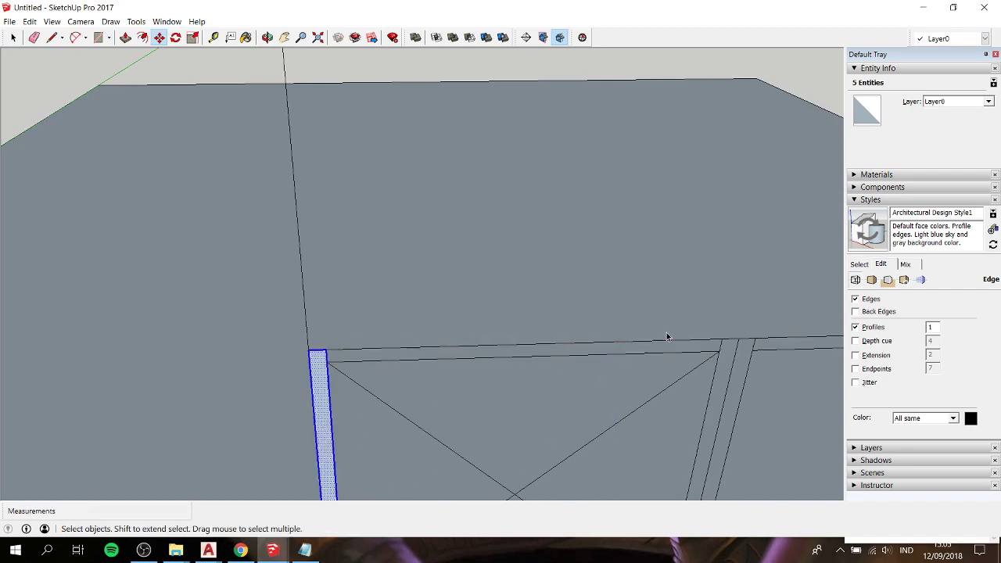
- Orbit around the wardrobe and select the whole imported wardrobe drawing
scroll(319, 366, "down", 3)
scroll(319, 368, "down", 2)
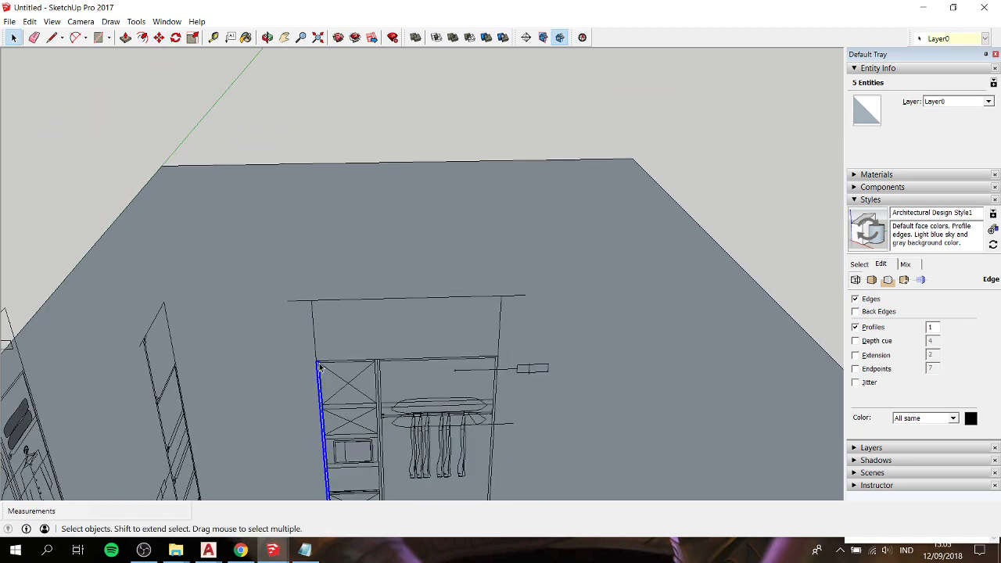
middle_click_drag(278, 348, 209, 283)
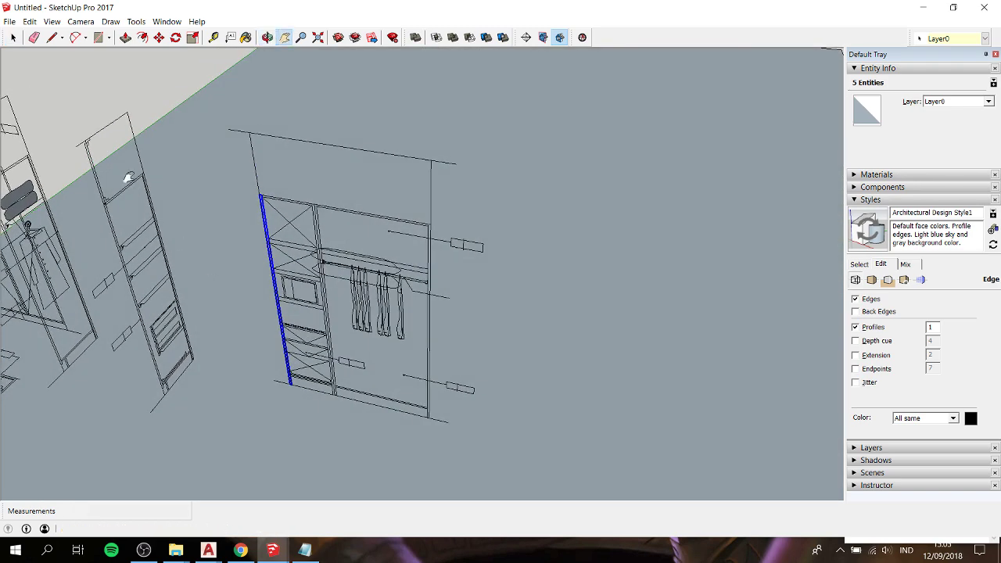
left_click(150, 191)
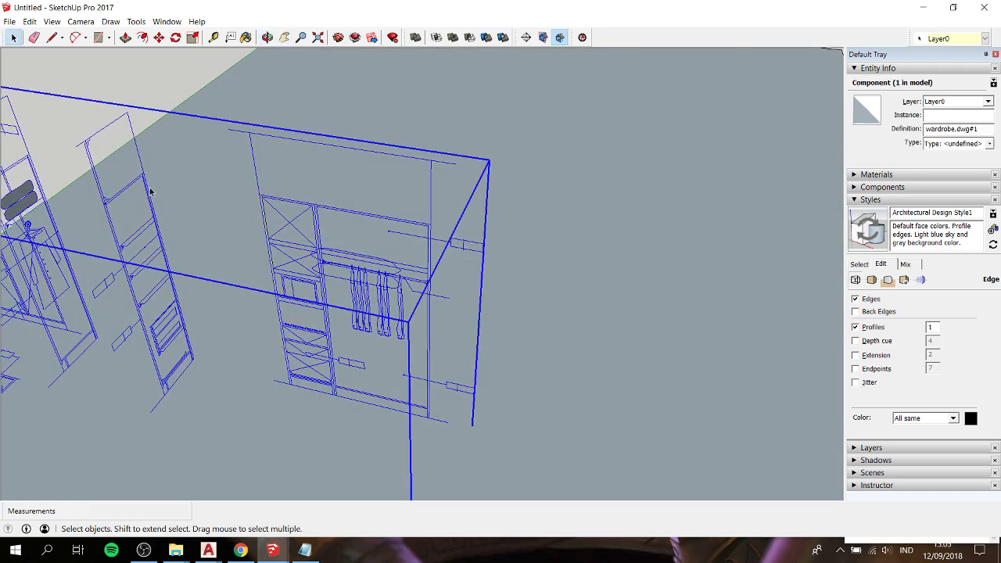
- Enter the wardrobe drawing and select the ladder panel and one of its long edges
triple_click(145, 191)
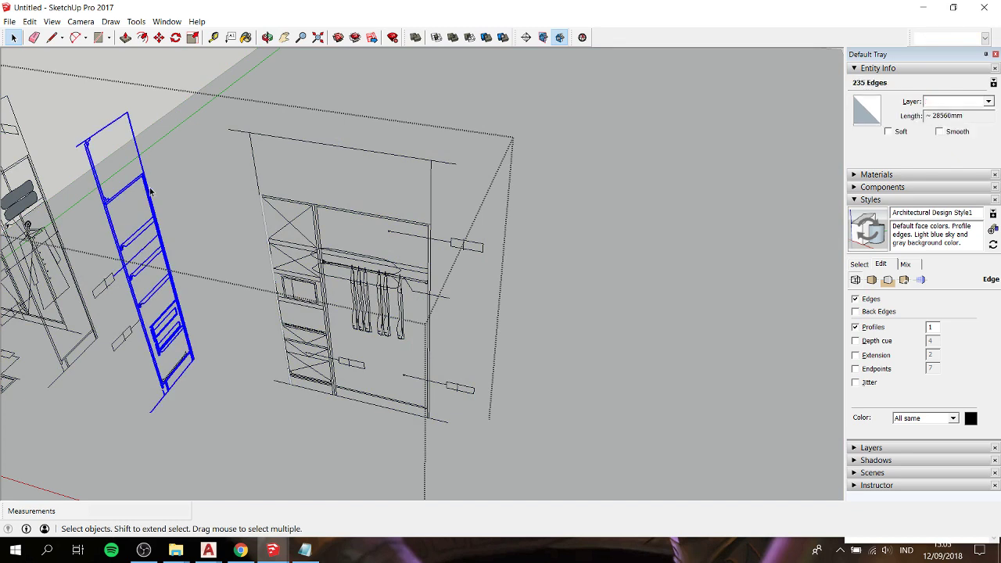
left_click(165, 247)
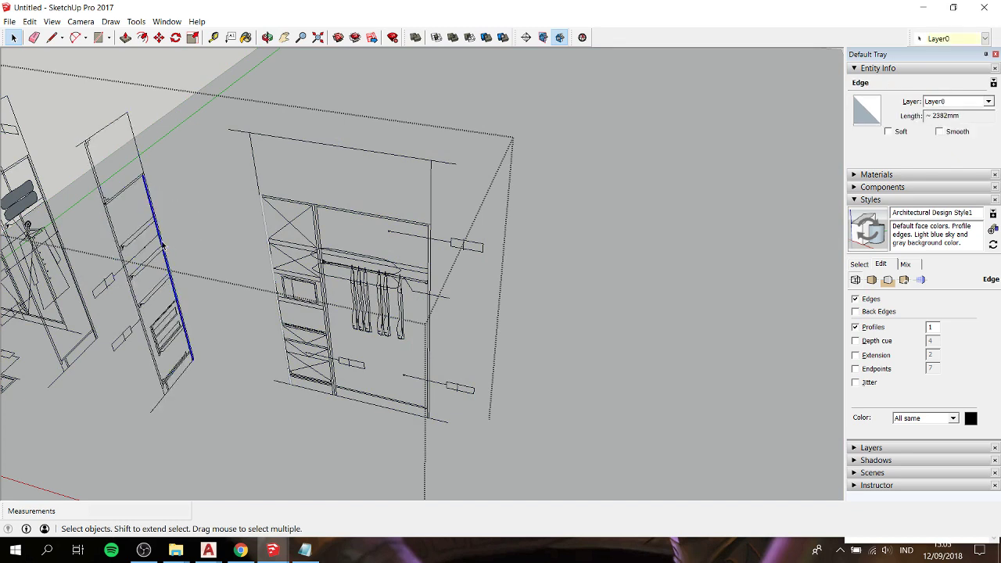
middle_click_drag(244, 250, 338, 226)
scroll(337, 225, "down", 5)
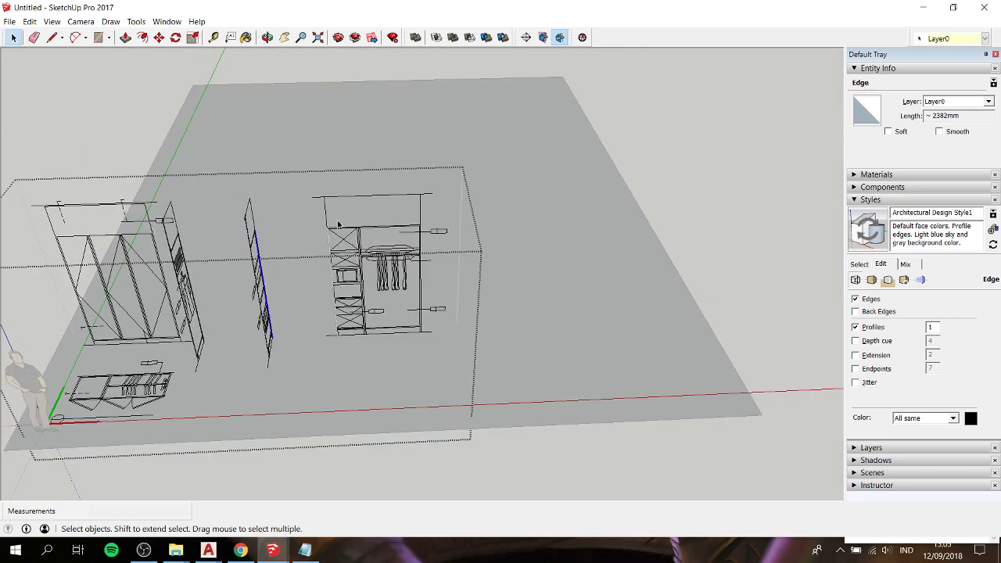
- Make the hanging-wardrobe elevation and the ladder side panel each a group
triple_click(353, 268)
right_click(387, 263)
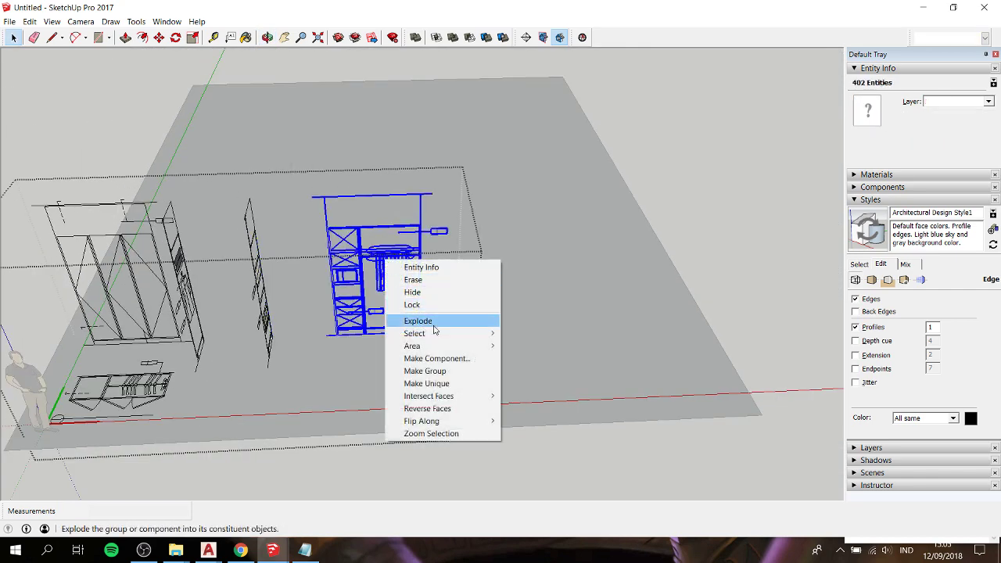
left_click(425, 370)
triple_click(258, 297)
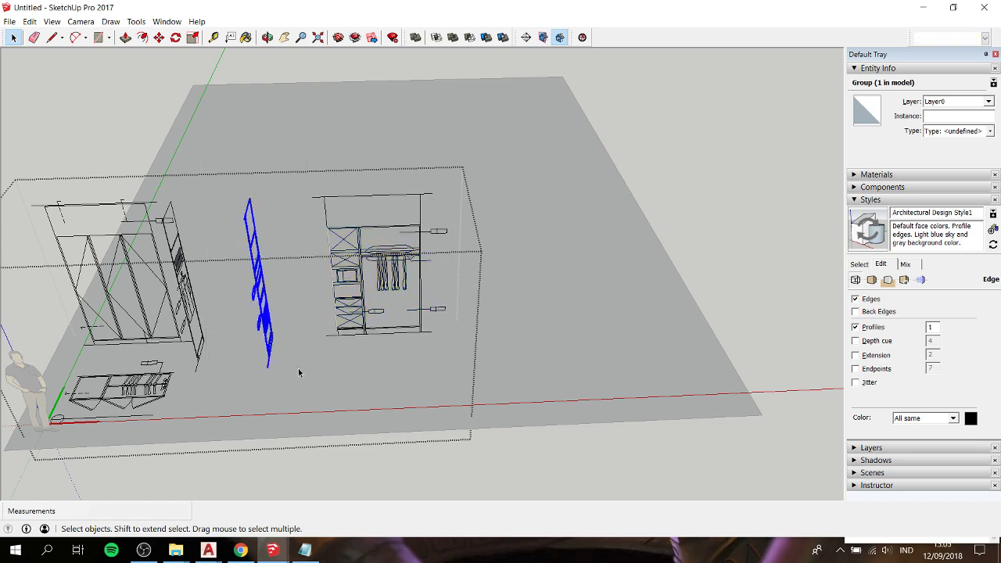
right_click(266, 313)
left_click(325, 421)
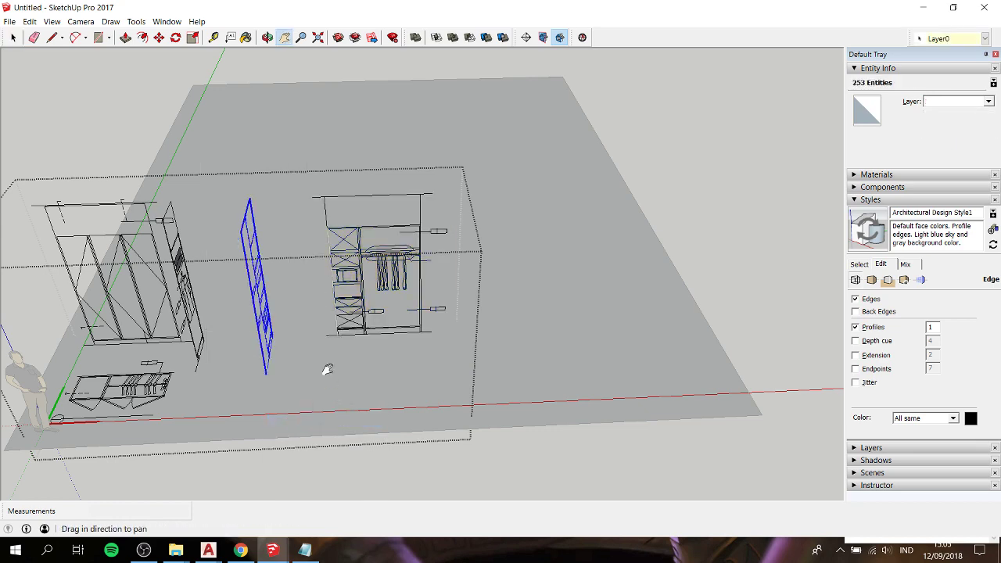
- Select the thin side elevation's lines and bring up their context menu
middle_click_drag(326, 371, 500, 352, "shift")
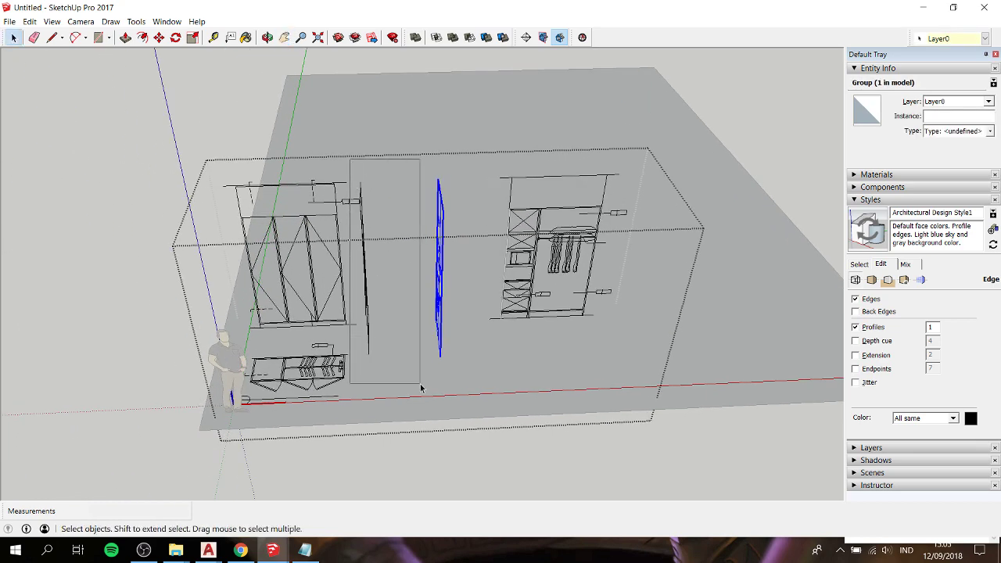
triple_click(365, 275)
right_click(364, 256)
- Group the thin side elevation, then the left wardrobe elevation
left_click(419, 367)
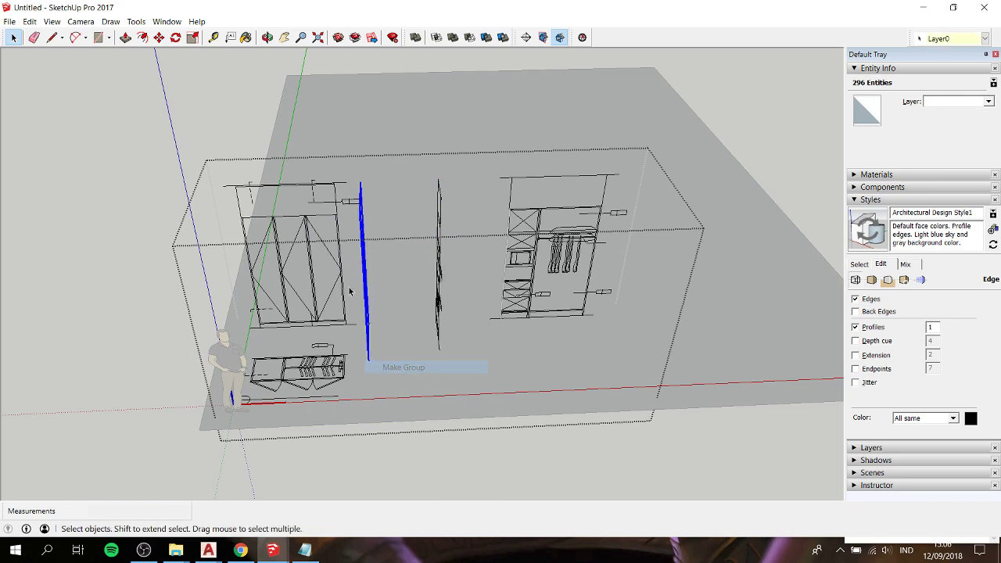
left_click_drag(185, 125, 381, 336)
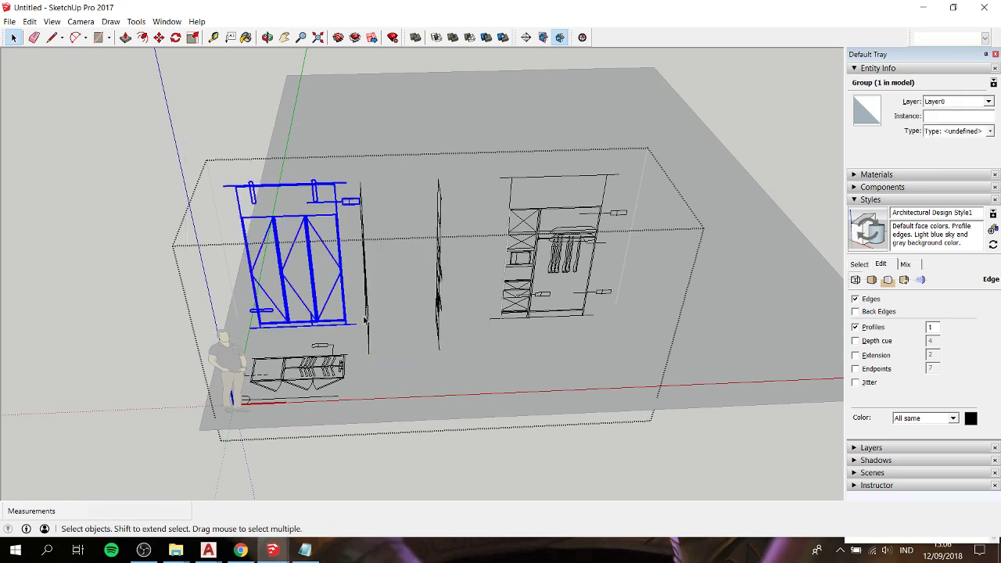
right_click(301, 224)
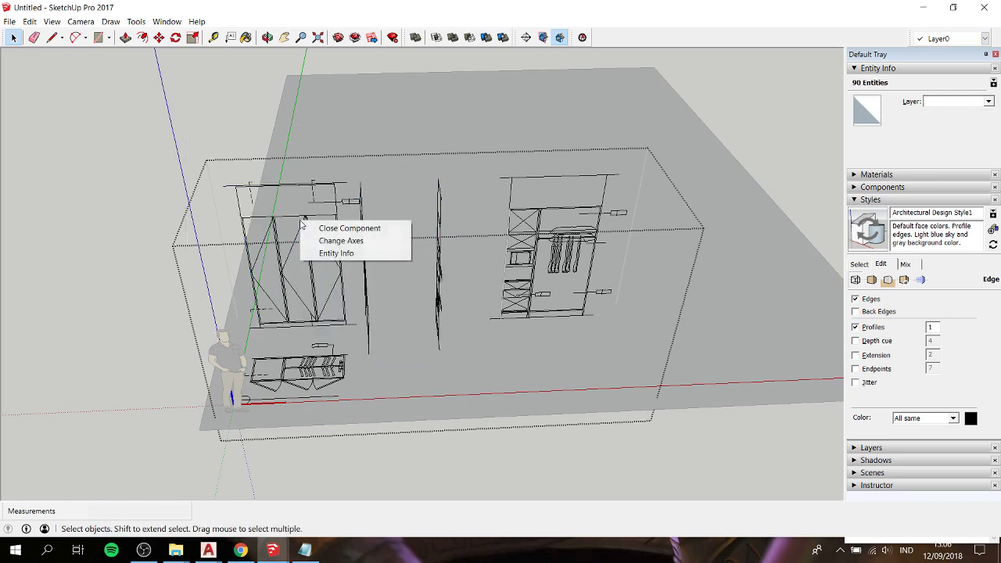
left_click(216, 152)
left_click(337, 289)
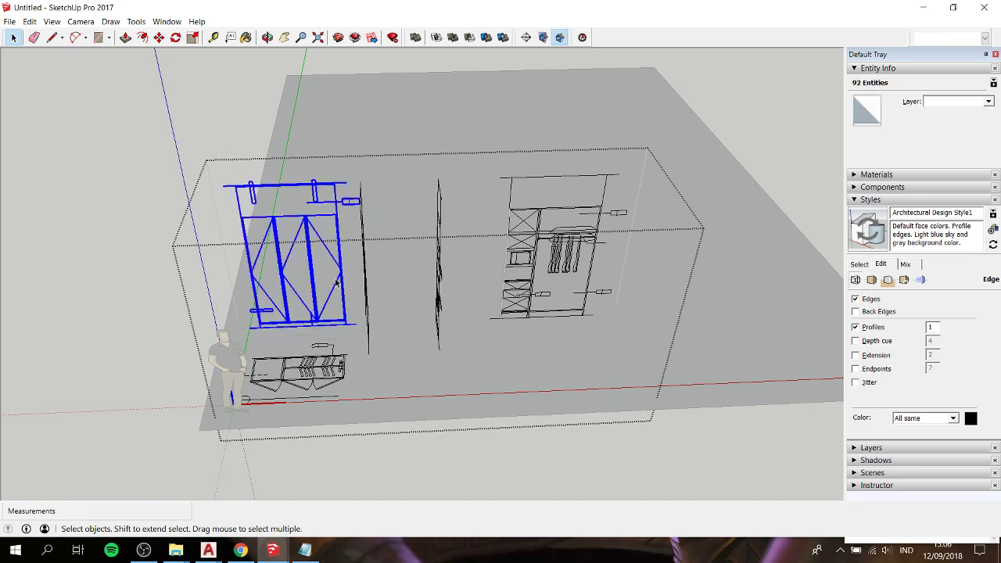
right_click(337, 283)
left_click(415, 390)
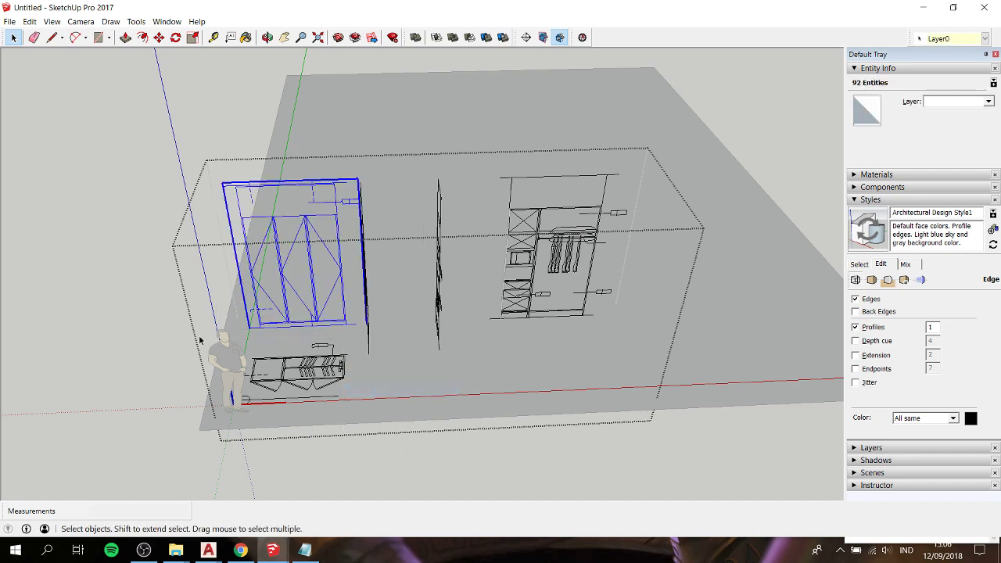
- Group the plan drawing below the left elevation
left_click_drag(188, 333, 356, 432)
right_click(324, 363)
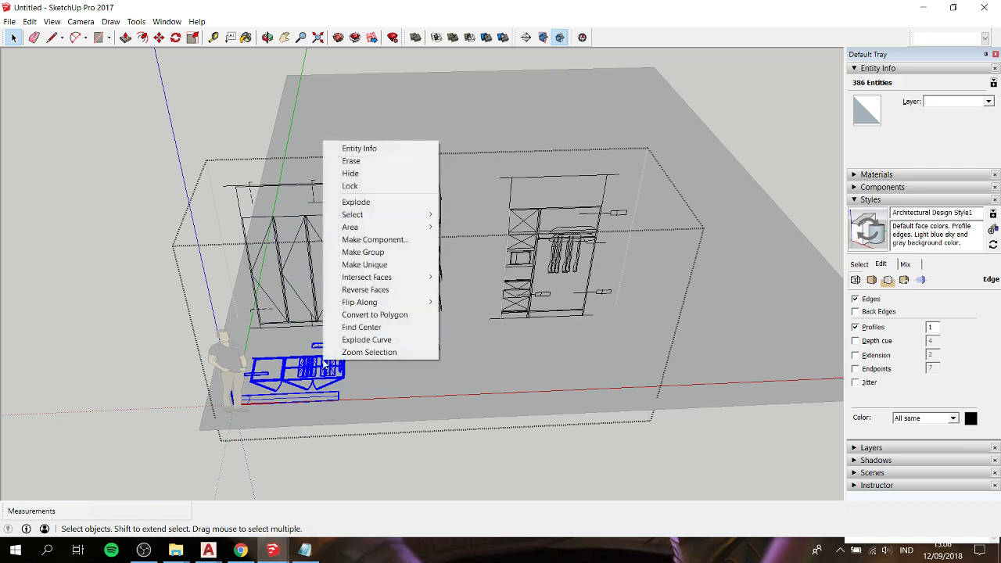
left_click(380, 253)
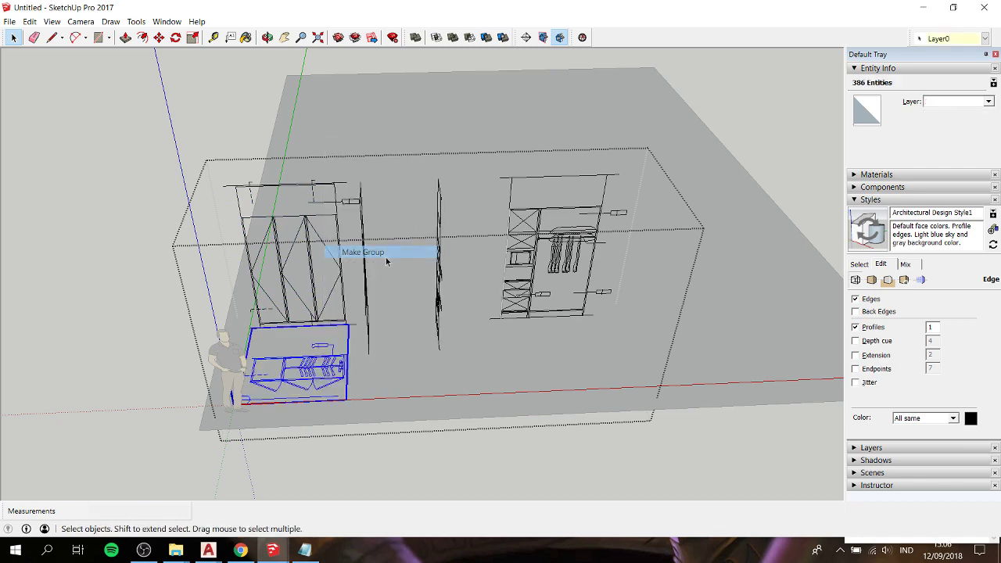
left_click(365, 296)
middle_click_drag(366, 296, 575, 395)
- Clear the selection and open the wardrobe elevation group for editing
left_click(575, 395)
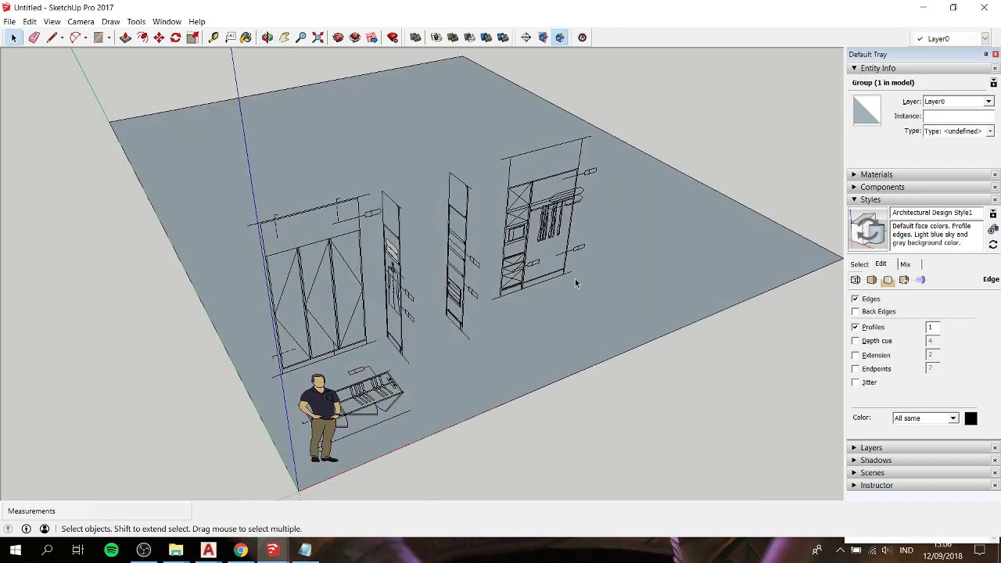
left_click(576, 283)
mouse_move(576, 279)
middle_mouse_down("shift")
mouse_move(425, 313)
mouse_move(308, 308)
mouse_move(338, 238)
middle_mouse_up("shift")
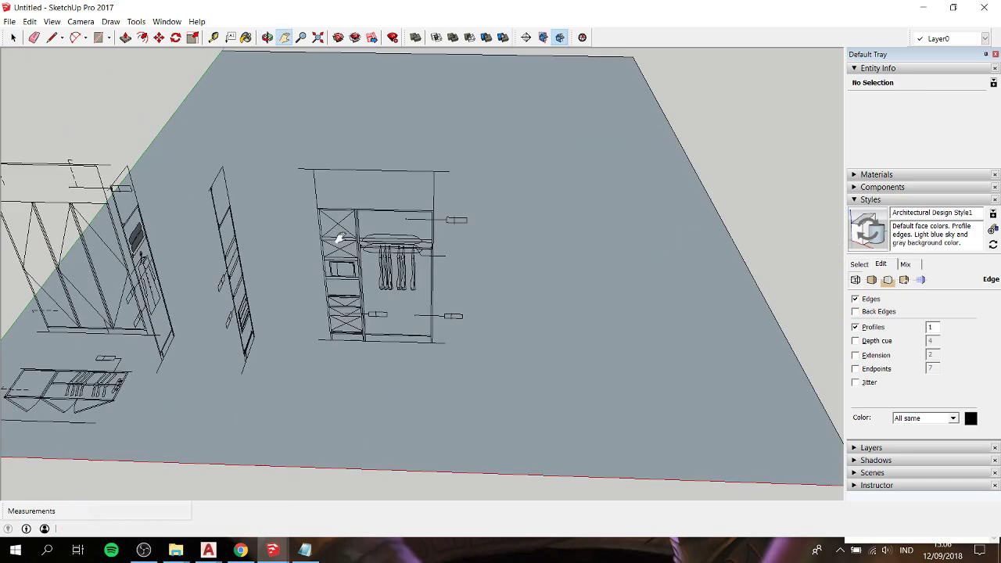
scroll(339, 239, "up", 5)
left_click(361, 251)
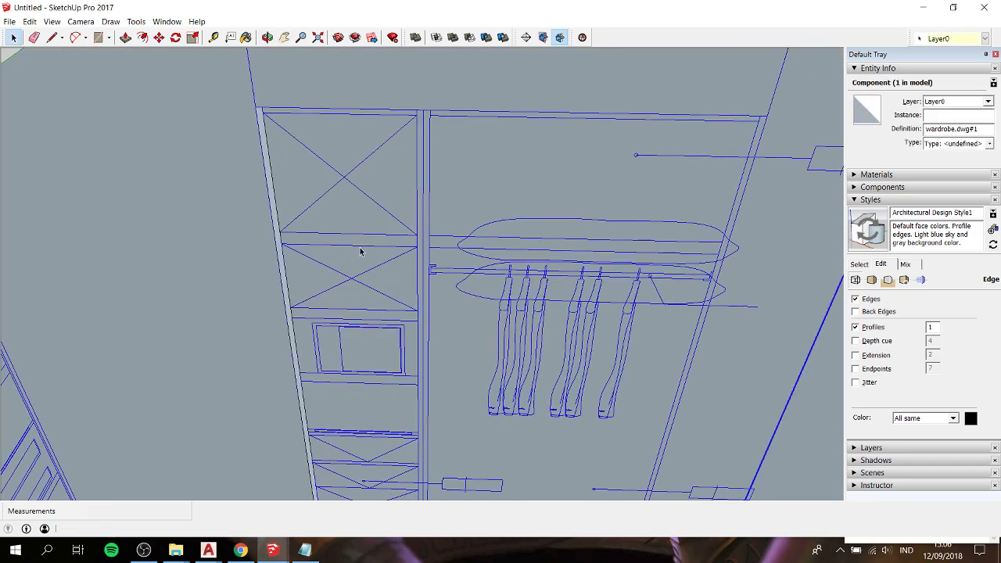
double_click(260, 123)
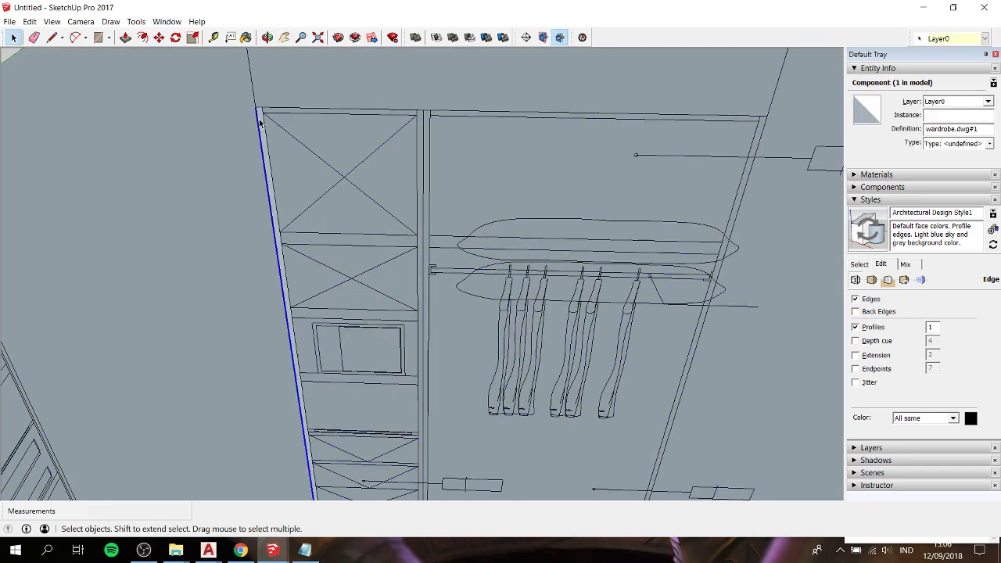
scroll(265, 130, "down", 2)
scroll(266, 129, "down", 1)
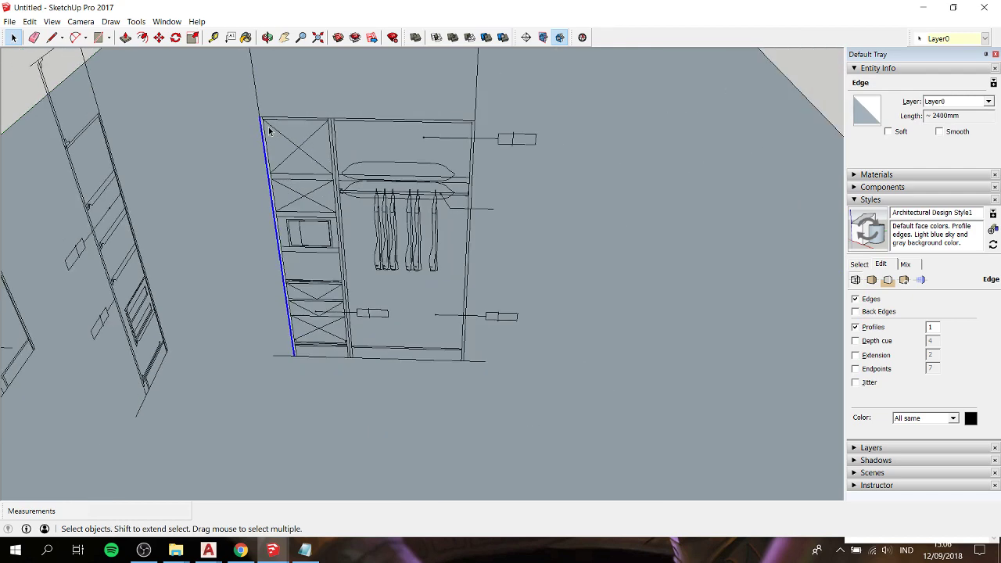
- Exit the wardrobe and select the side-panel elevation, viewing its bottom corner
left_click(88, 137)
left_click(83, 139)
double_click(81, 138)
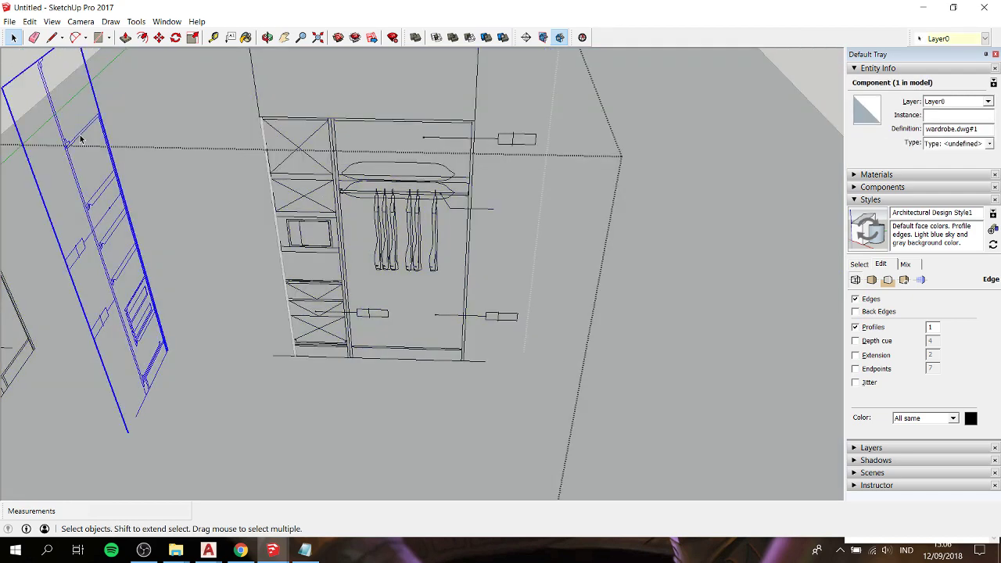
scroll(167, 368, "up", 3)
scroll(169, 371, "up", 3)
left_click_drag(192, 328, 116, 326)
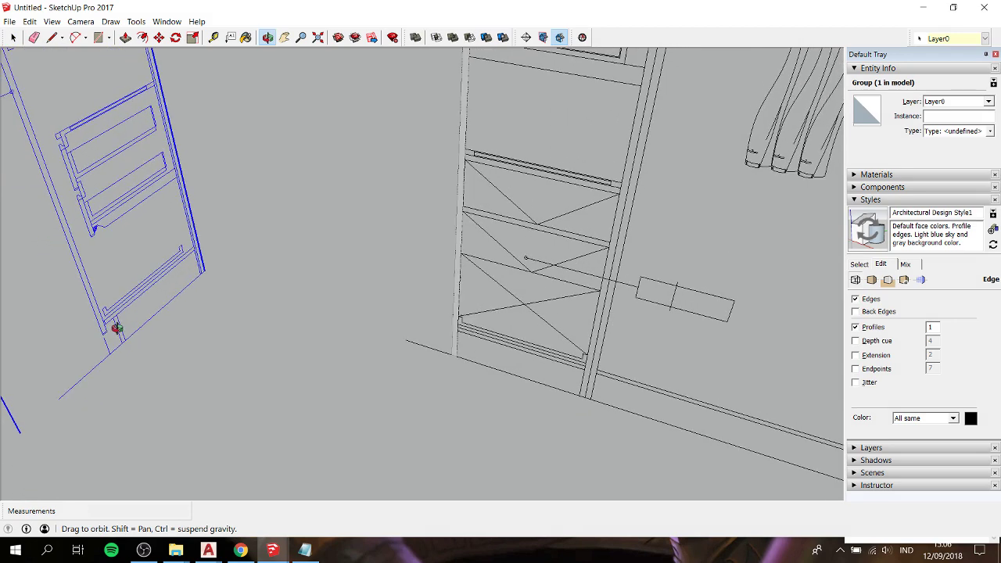
- Move the side panel by its bottom corner onto the wardrobe's corner
key("space")
key("m")
scroll(192, 276, "up", 2)
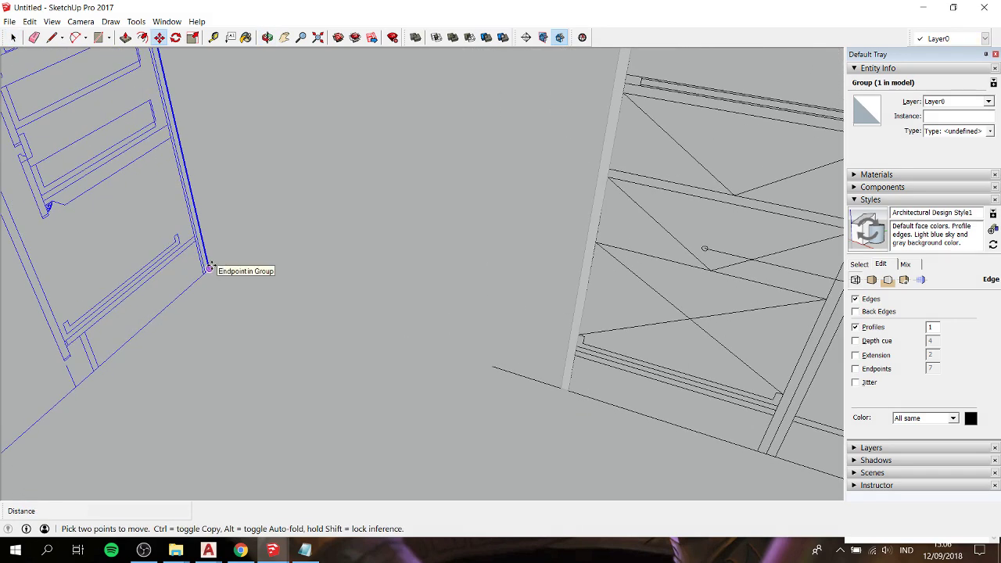
left_click(209, 268)
scroll(342, 310, "down", 2)
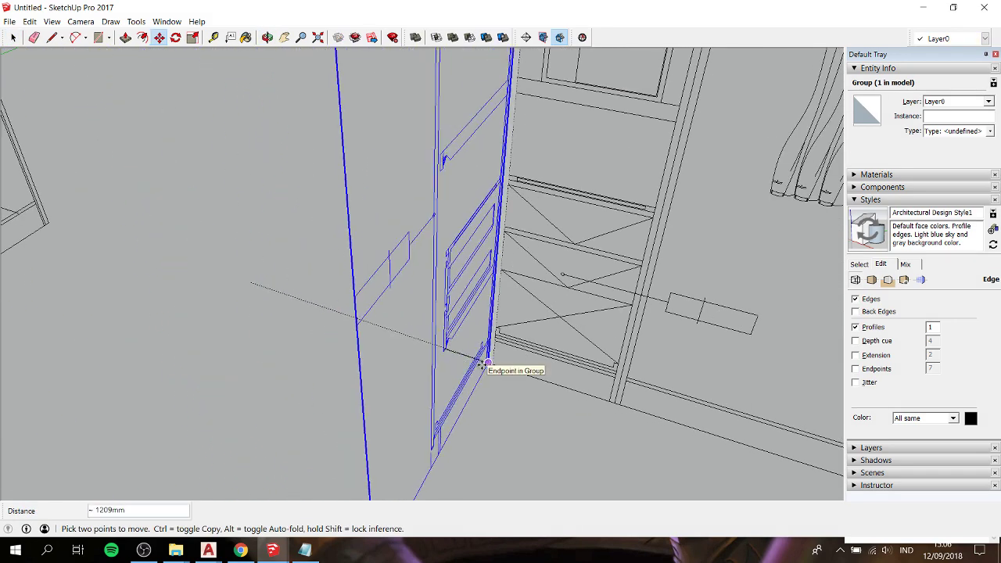
left_click(482, 365)
scroll(438, 297, "down", 5)
key("space")
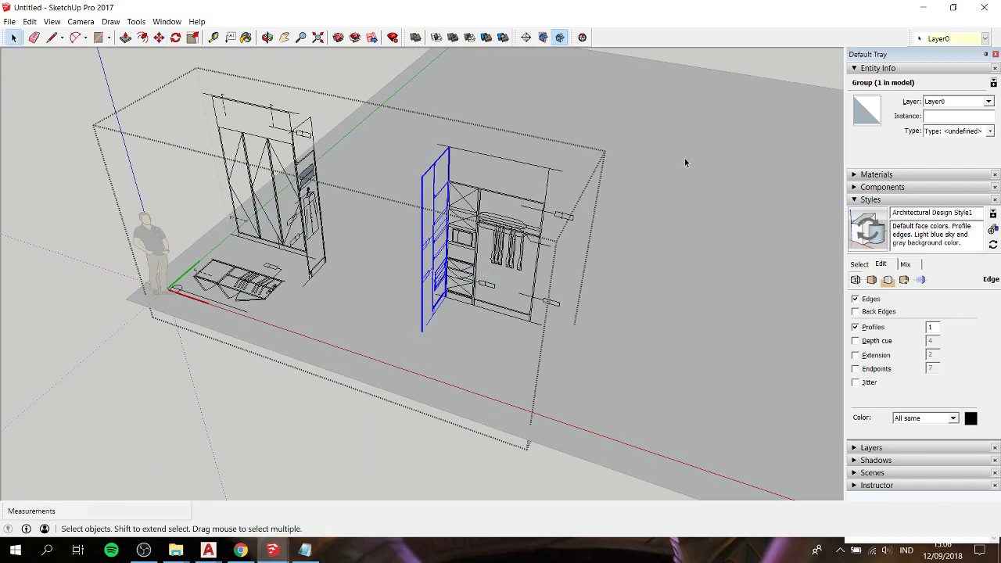
- Lock the floor group so it cannot move
left_click(684, 163)
left_click(611, 259)
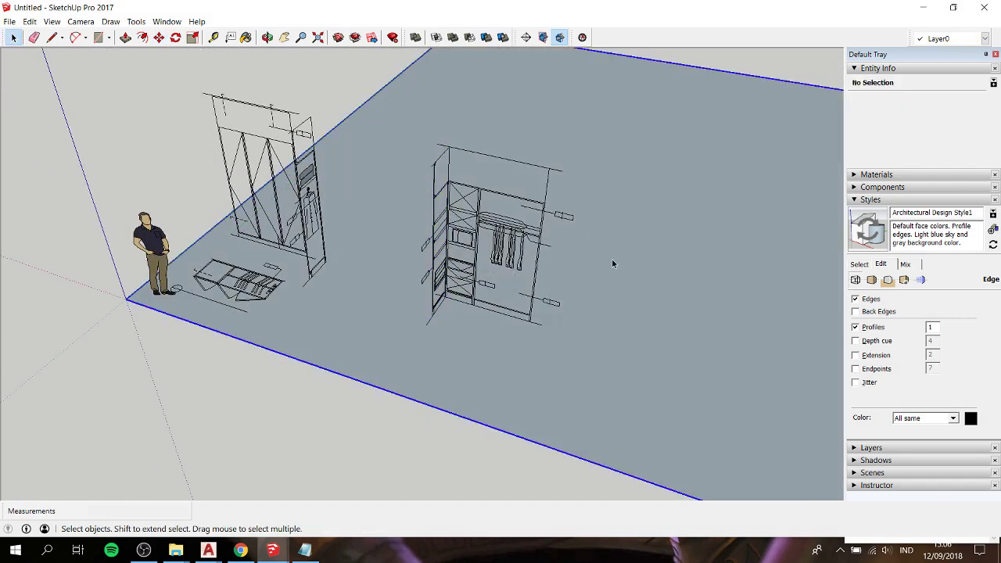
right_click(612, 259)
left_click(643, 305)
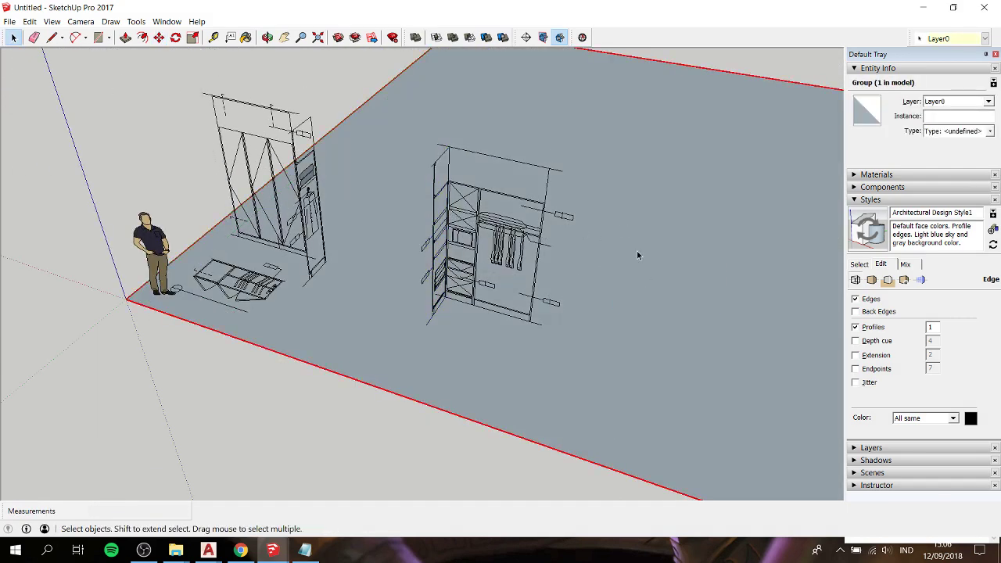
- Zoom onto the closet, open the wardrobe and select the side panel group inside
scroll(637, 253, "up", 3)
scroll(548, 235, "up", 3)
mouse_move(447, 171)
middle_mouse_down("shift")
mouse_move(275, 213)
mouse_move(244, 152)
mouse_move(214, 151)
mouse_move(181, 130)
middle_mouse_up("shift")
scroll(275, 213, "up", 2)
scroll(186, 93, "up", 2)
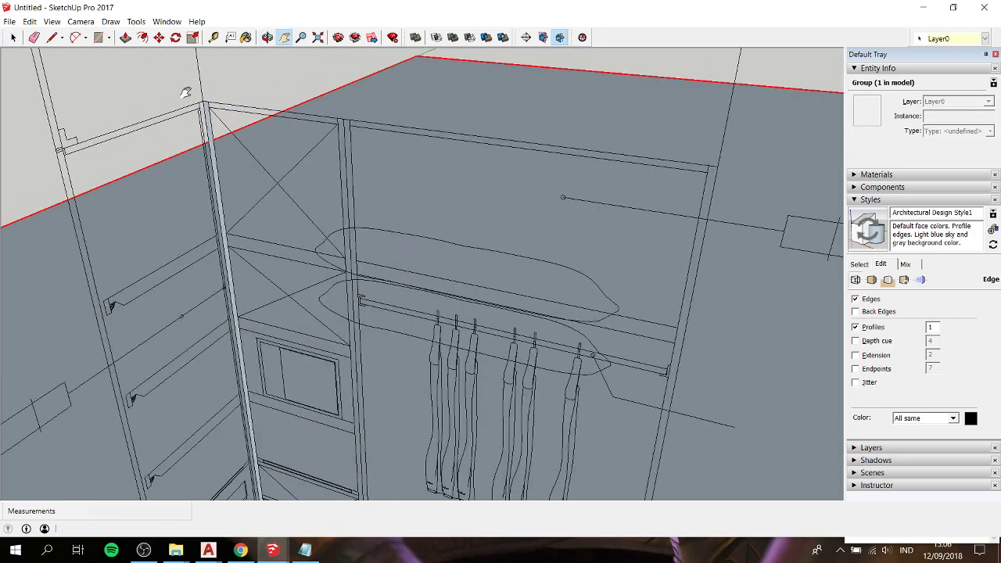
scroll(186, 92, "up", 2)
scroll(212, 108, "up", 1)
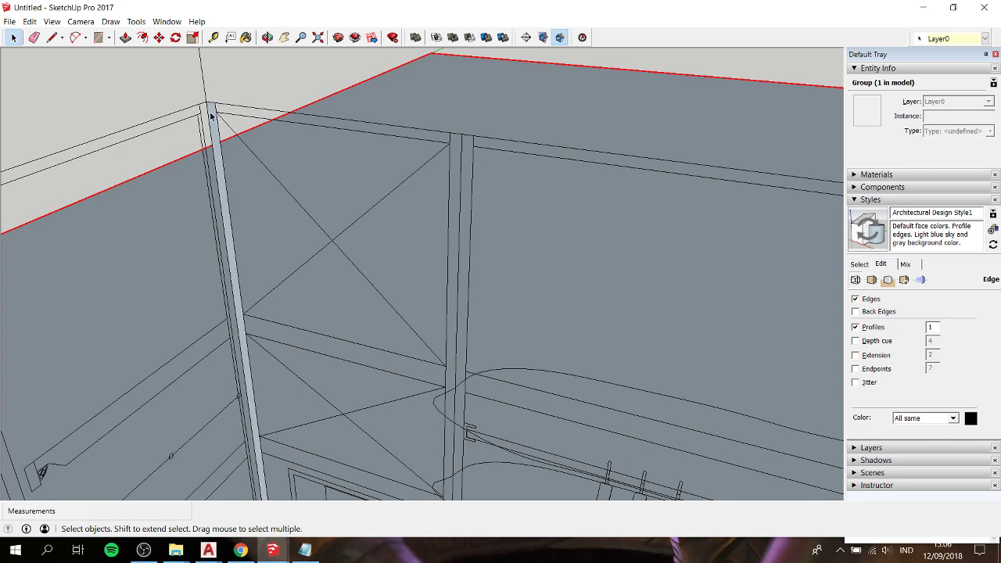
left_click(210, 114)
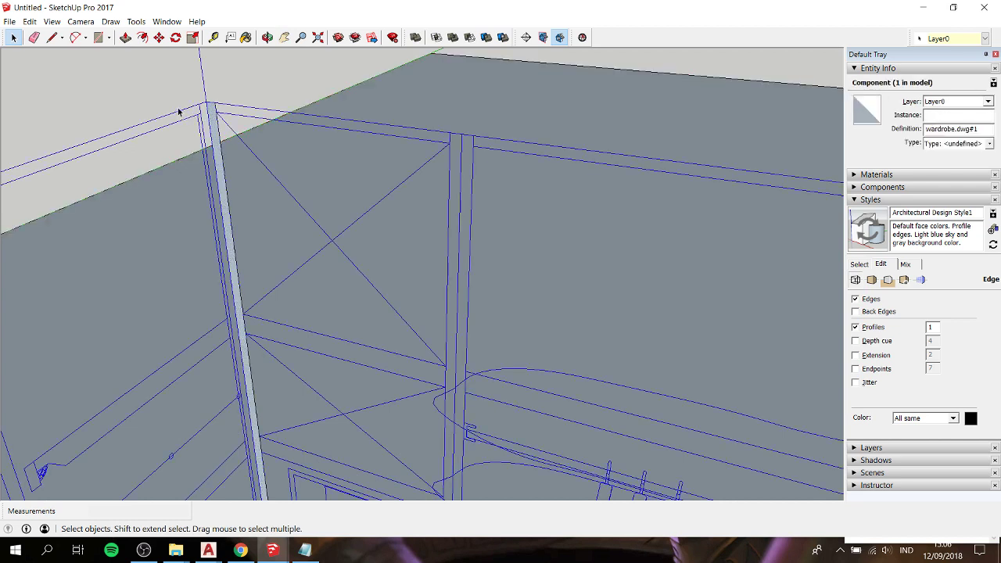
double_click(172, 117)
left_click(172, 117)
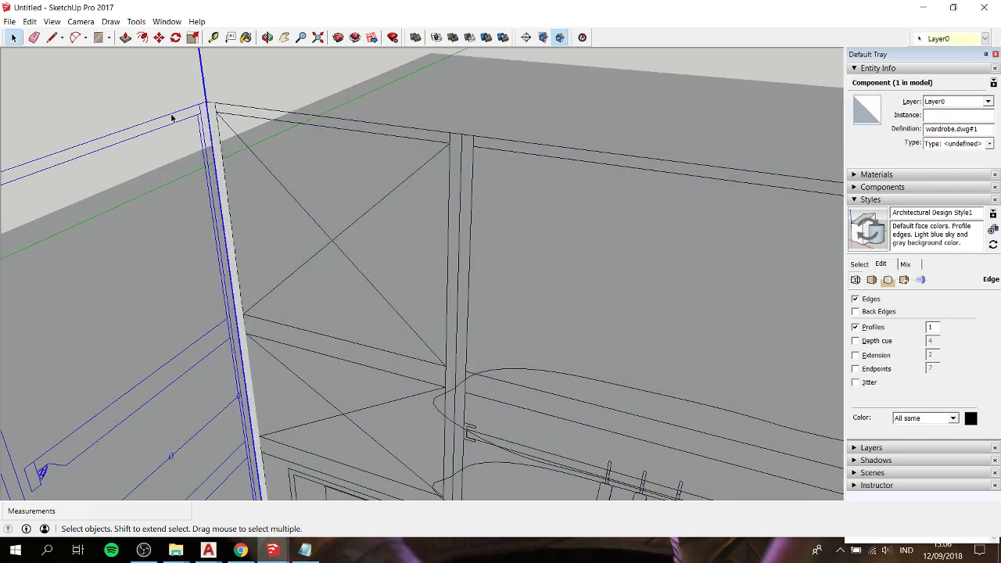
- Move the side panel by its top corner flush with the wardrobe's left edge
key("m")
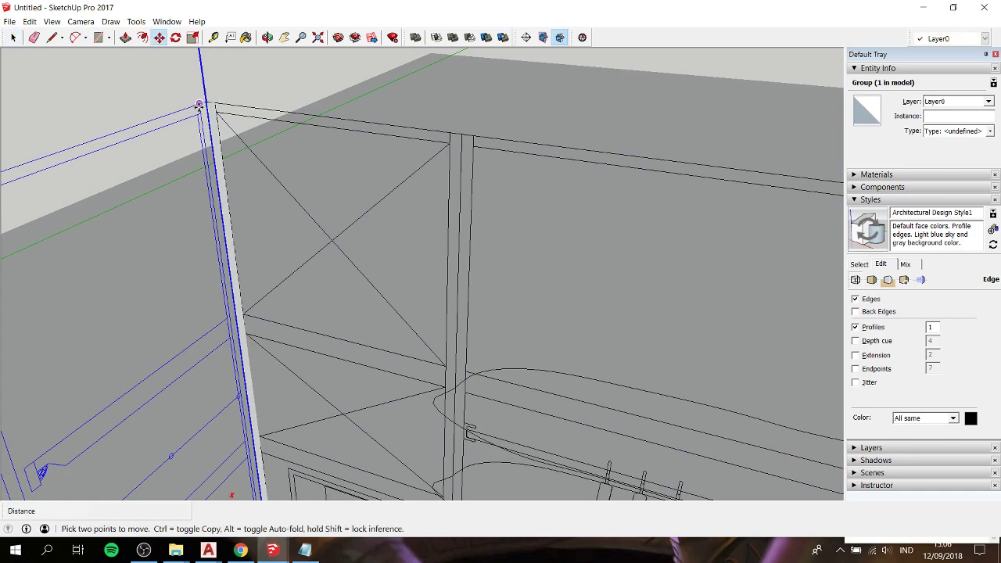
scroll(200, 104, "down", 2)
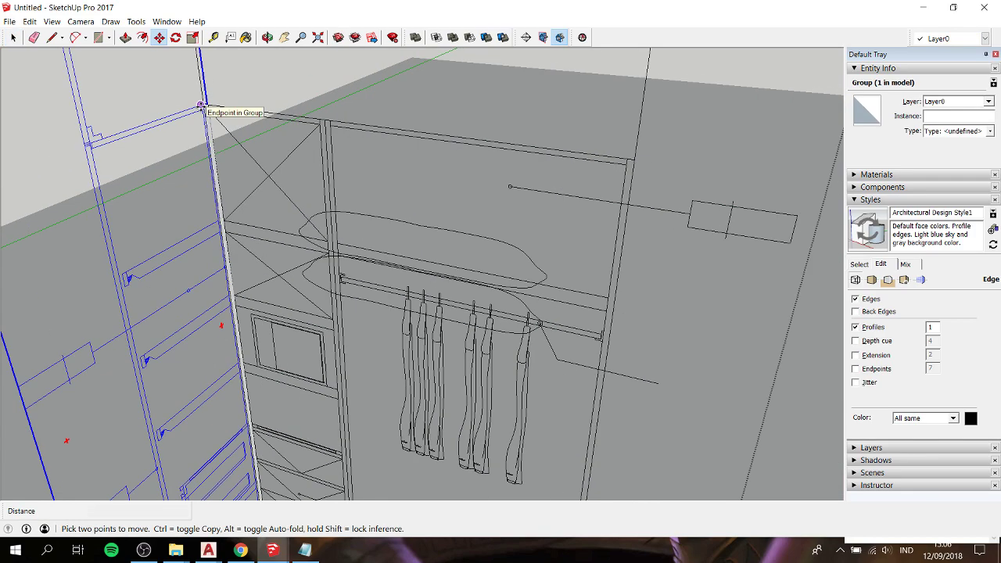
middle_click_drag(205, 111, 123, 172)
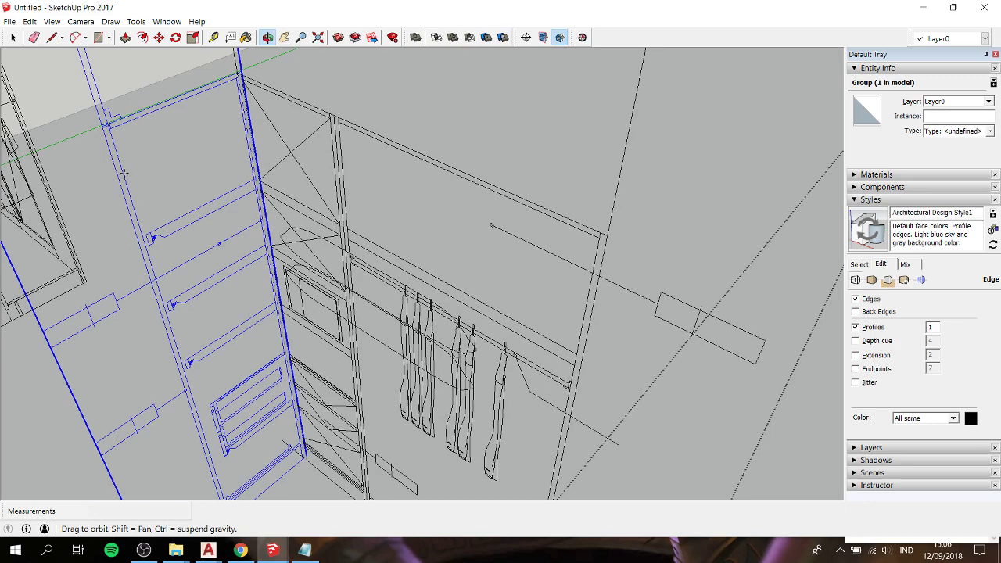
scroll(236, 96, "up", 2)
scroll(245, 99, "up", 2)
mouse_move(245, 99)
middle_mouse_down()
mouse_move(336, 119)
mouse_move(459, 104)
mouse_move(241, 123)
mouse_move(369, 97)
mouse_move(203, 123)
middle_mouse_up()
key("m")
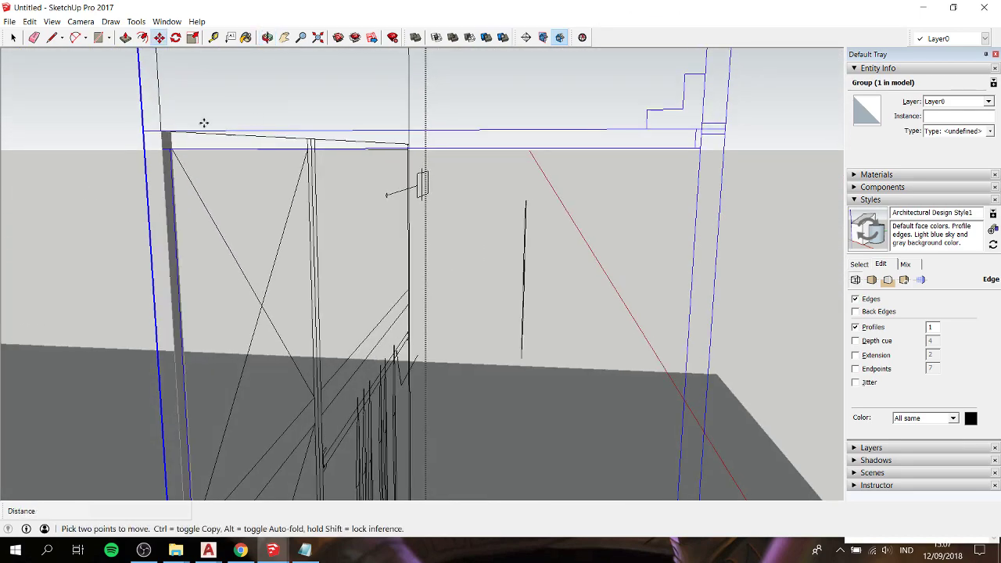
left_click(179, 154)
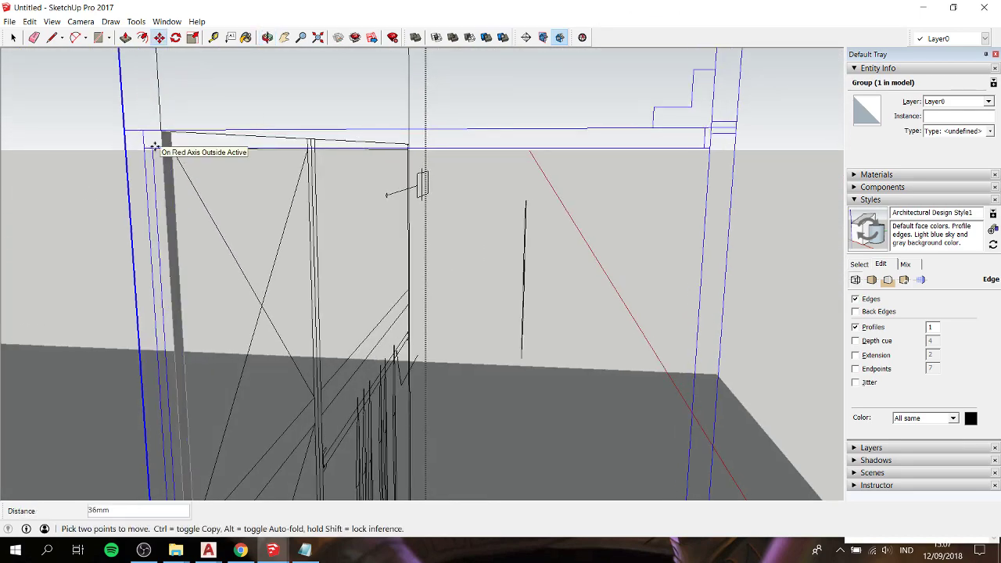
left_click(154, 147)
key("space")
mouse_move(261, 127)
middle_mouse_down()
mouse_move(183, 178)
mouse_move(353, 188)
mouse_move(431, 173)
mouse_move(296, 197)
mouse_move(2, 221)
middle_mouse_up()
scroll(183, 178, "down", 5)
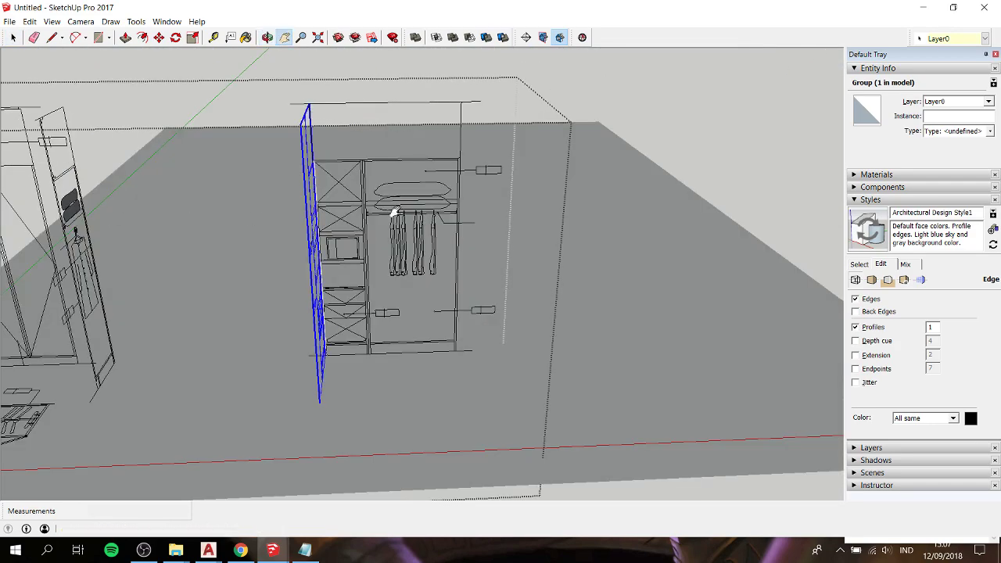
- Select the strip face with its edges, then exit the wardrobe component
key("space")
left_click(563, 205)
scroll(471, 205, "up", 3)
scroll(357, 156, "up", 2)
mouse_move(358, 161)
middle_mouse_down()
mouse_move(302, 177)
mouse_move(420, 232)
middle_mouse_up()
scroll(303, 188, "down", 3)
scroll(311, 178, "up", 2)
scroll(311, 178, "up", 4)
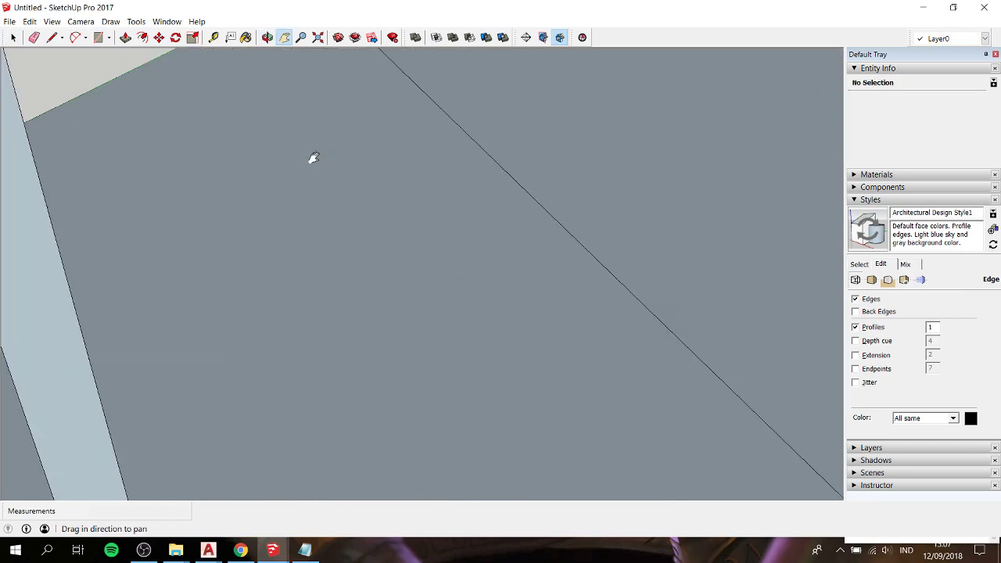
scroll(301, 148, "down", 2)
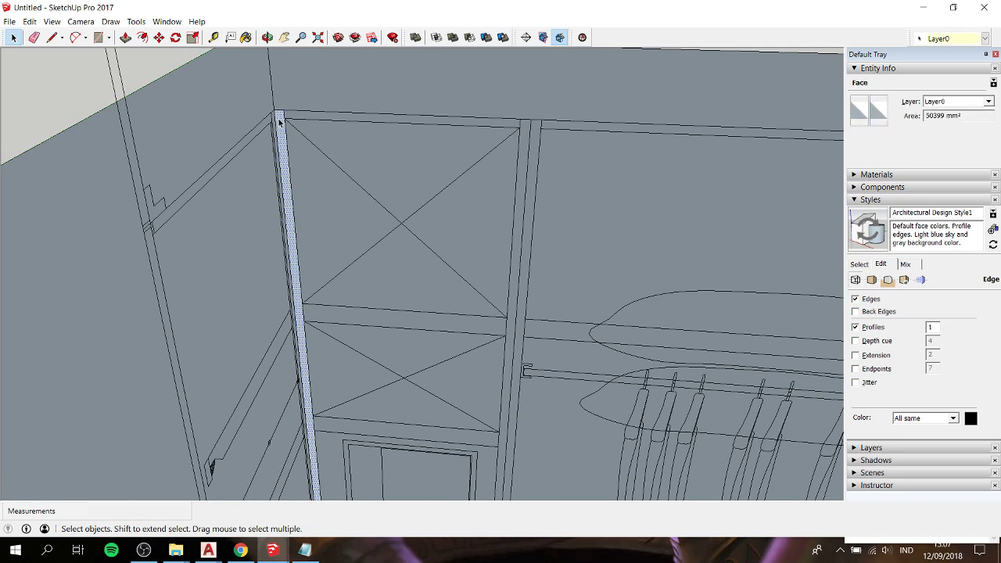
double_click(278, 121)
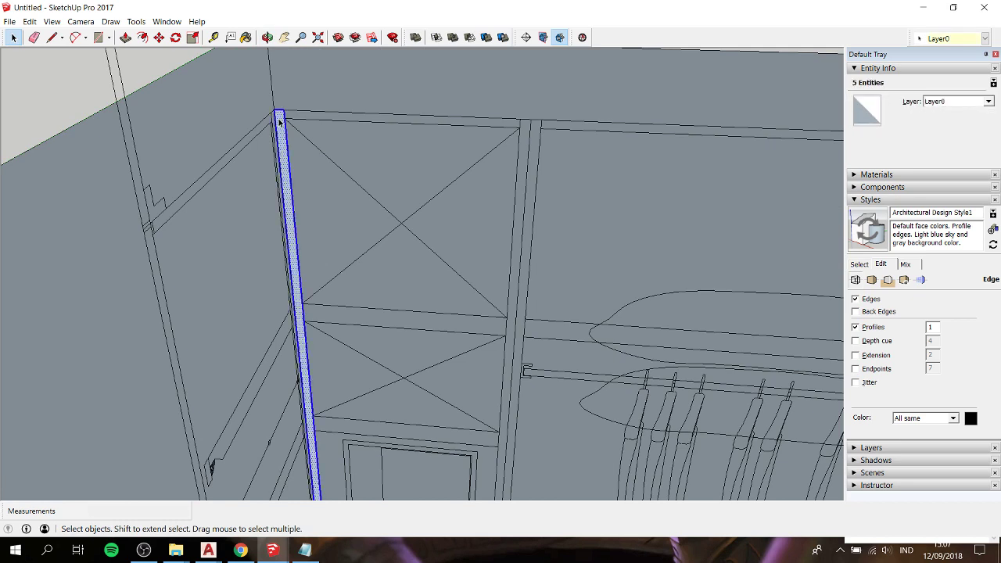
key("Escape")
key("Escape")
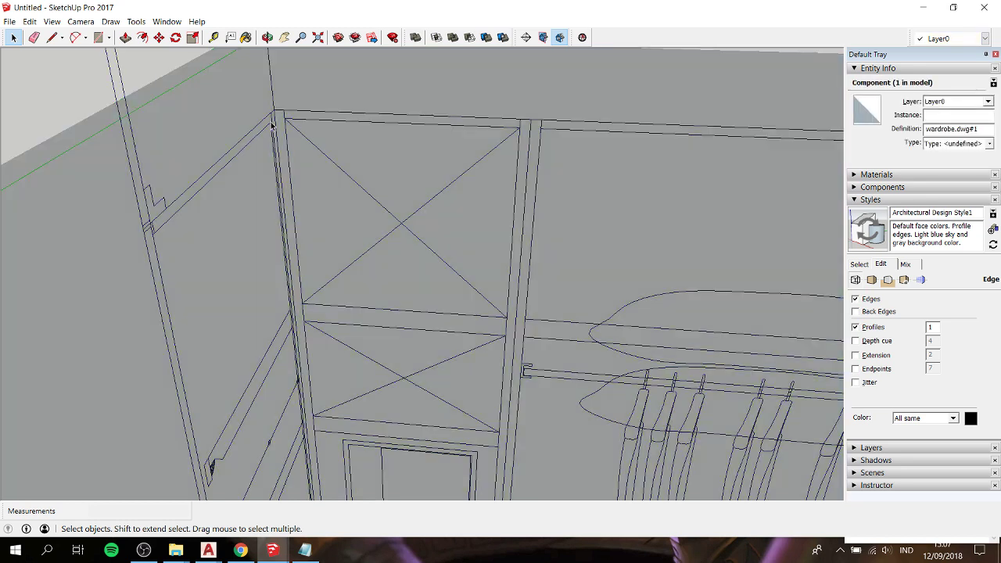
- Start moving the vertical post group, then cancel, leaving it in place
left_click(273, 125)
scroll(272, 125, "up", 2)
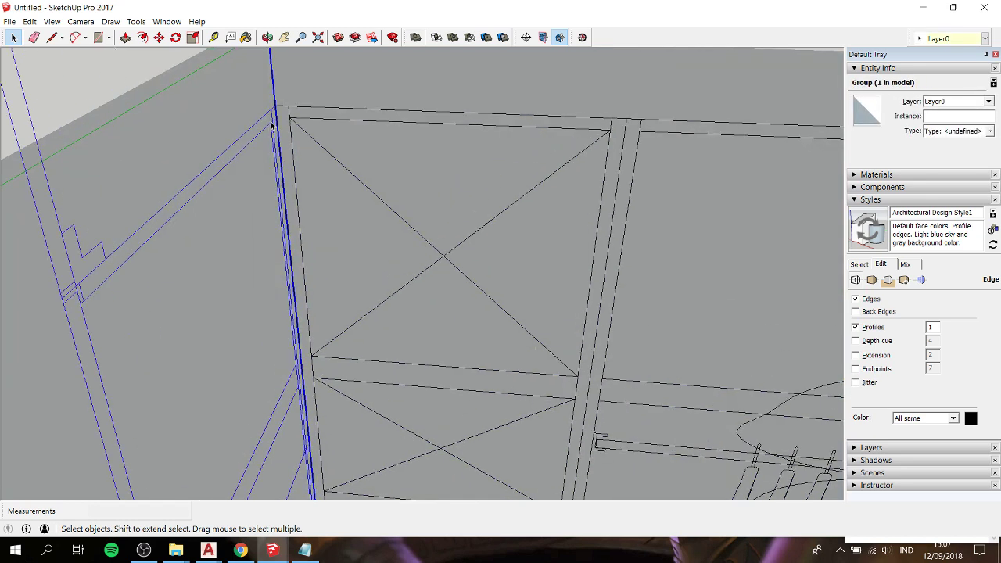
key("m")
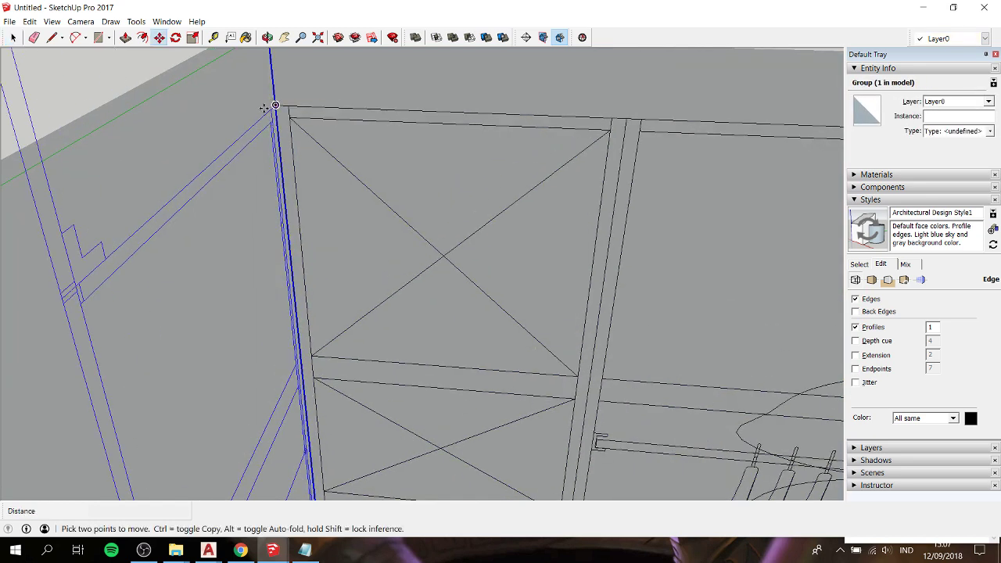
scroll(274, 104, "up", 2)
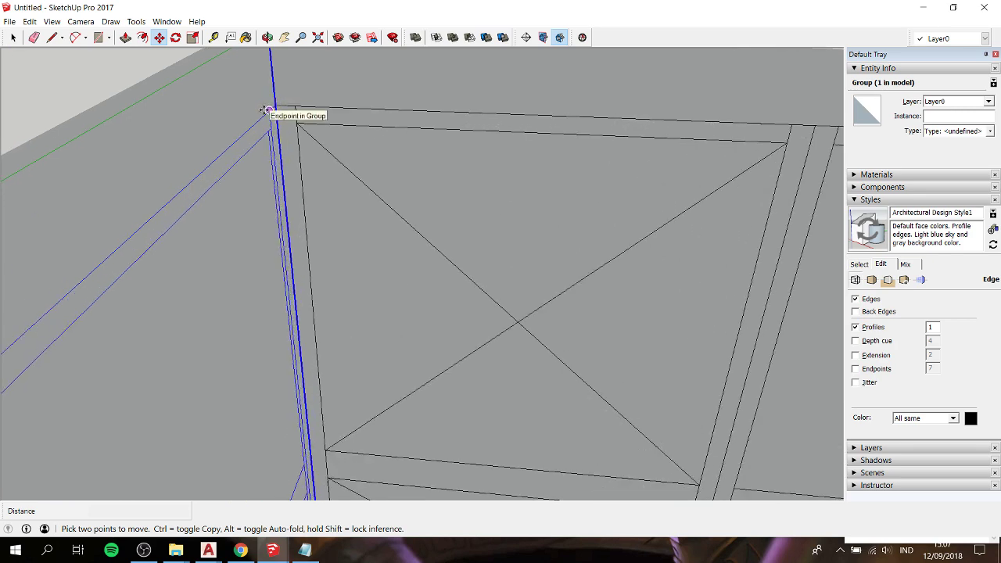
left_click(268, 110)
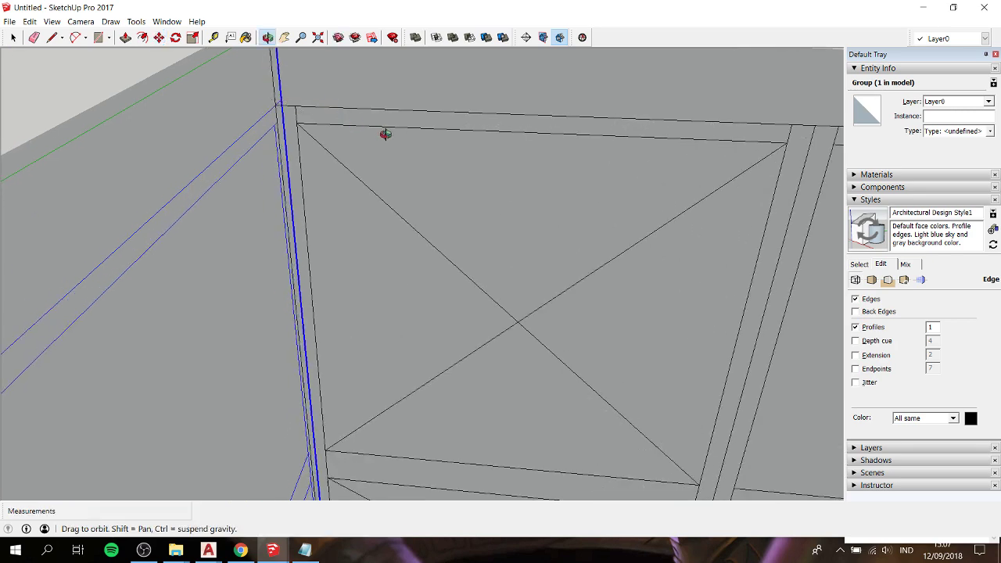
scroll(384, 134, "down", 5)
scroll(378, 138, "down", 3)
mouse_move(415, 188)
middle_mouse_down()
mouse_move(3, 277)
mouse_move(383, 101)
middle_mouse_up()
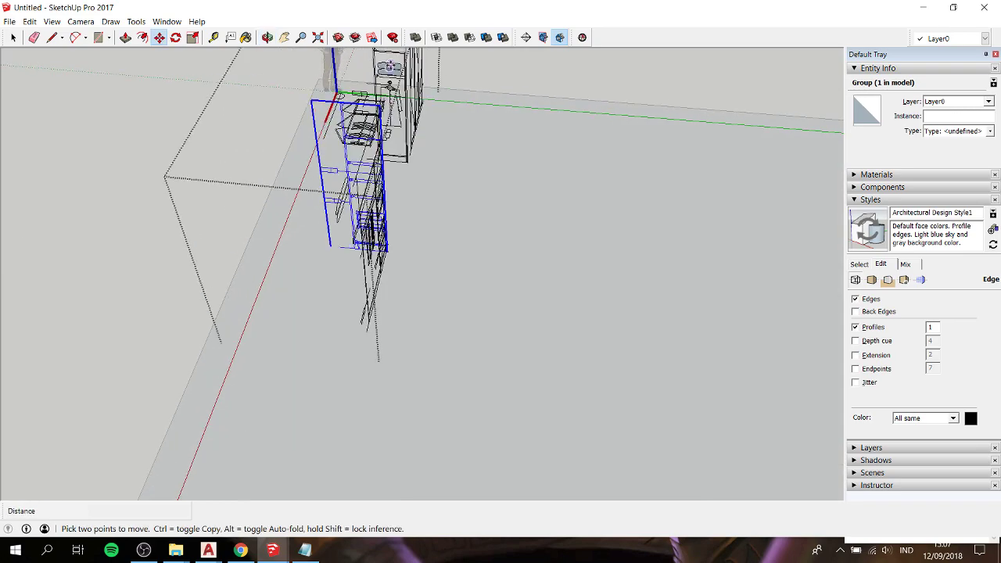
scroll(388, 92, "up", 3)
key("space")
scroll(454, 287, "up", 3)
- Select the wardrobe component and orbit to a view looking down over it
left_click(385, 207)
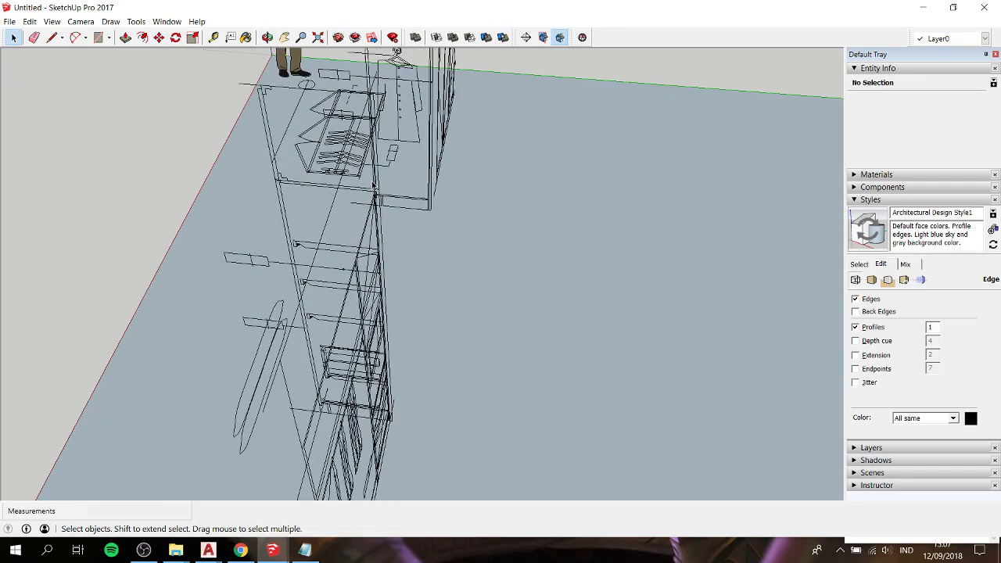
scroll(373, 171, "up", 3)
left_click(385, 136)
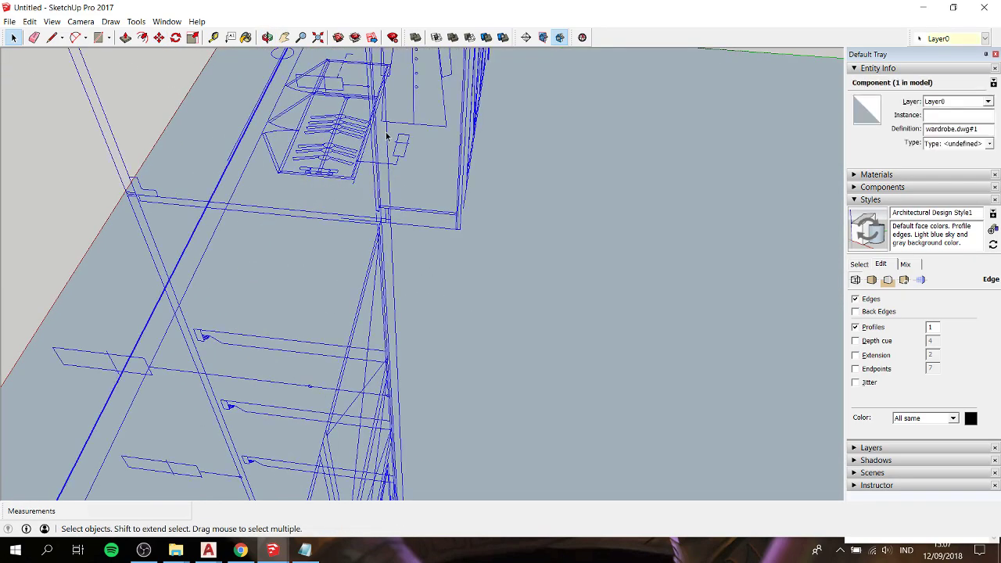
scroll(393, 138, "down", 2)
scroll(403, 149, "down", 1)
mouse_move(458, 184)
middle_mouse_down()
mouse_move(415, 306)
mouse_move(512, 266)
middle_mouse_up()
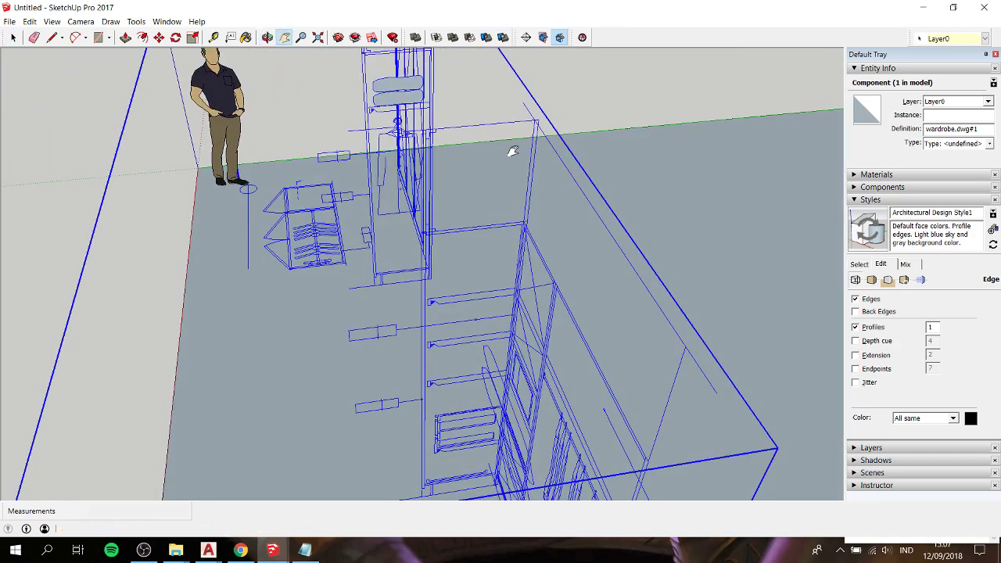
middle_click_drag(520, 159, 554, 98)
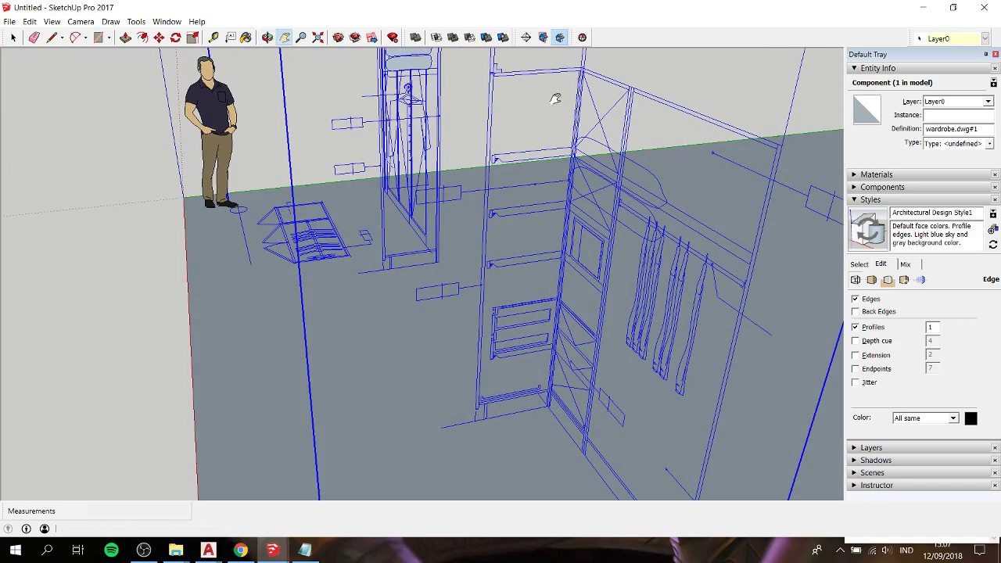
mouse_move(538, 142)
middle_mouse_down("shift")
mouse_move(398, 217)
mouse_move(370, 250)
mouse_move(402, 242)
mouse_move(366, 265)
mouse_move(395, 221)
middle_mouse_up("shift")
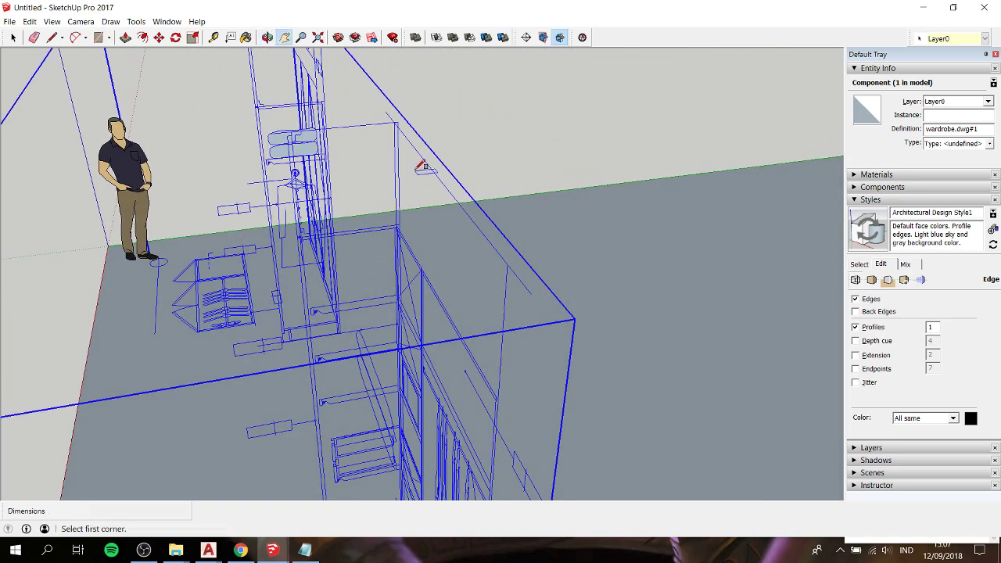
- Draw a thin 3000 mm-tall board rectangle at the wardrobe's edge
left_click(398, 119)
mouse_move(397, 118)
middle_mouse_down()
mouse_move(519, 306)
mouse_move(429, 351)
mouse_move(280, 342)
middle_mouse_up()
scroll(280, 342, "up", 4)
scroll(291, 339, "up", 2)
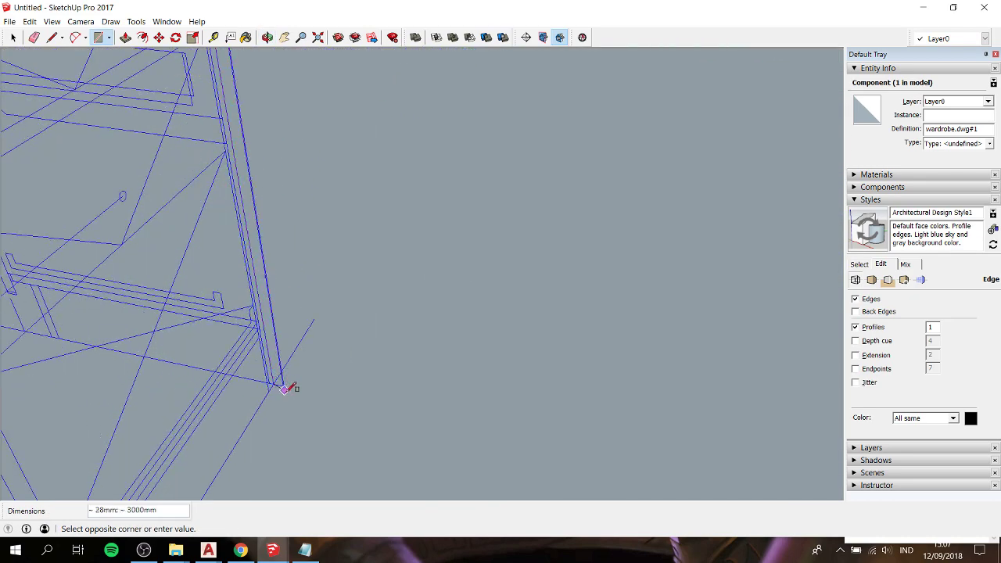
left_click(283, 384)
key("space")
scroll(297, 324, "down", 3)
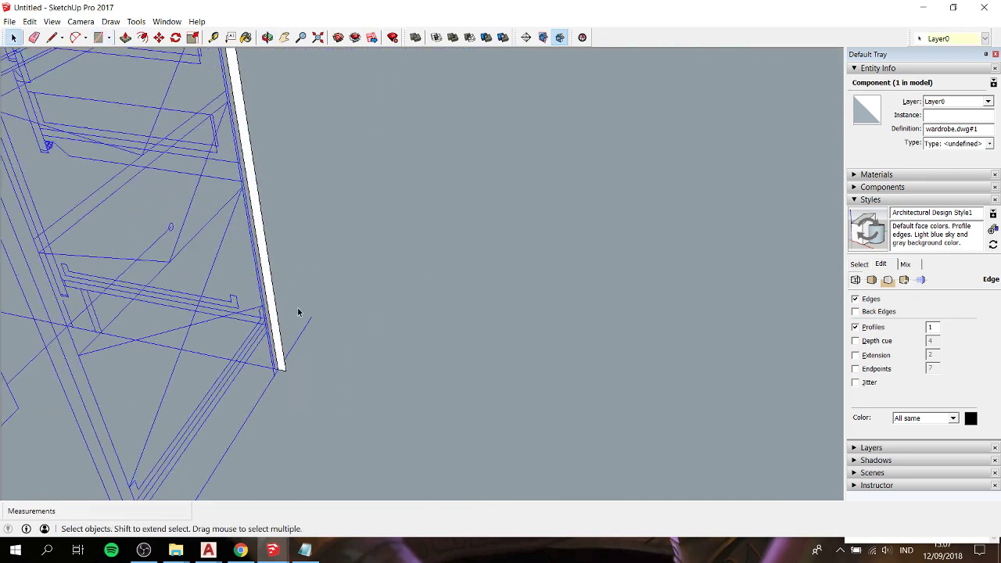
- Push/pull the board out into a side panel and make the whole panel a solid group
key("p")
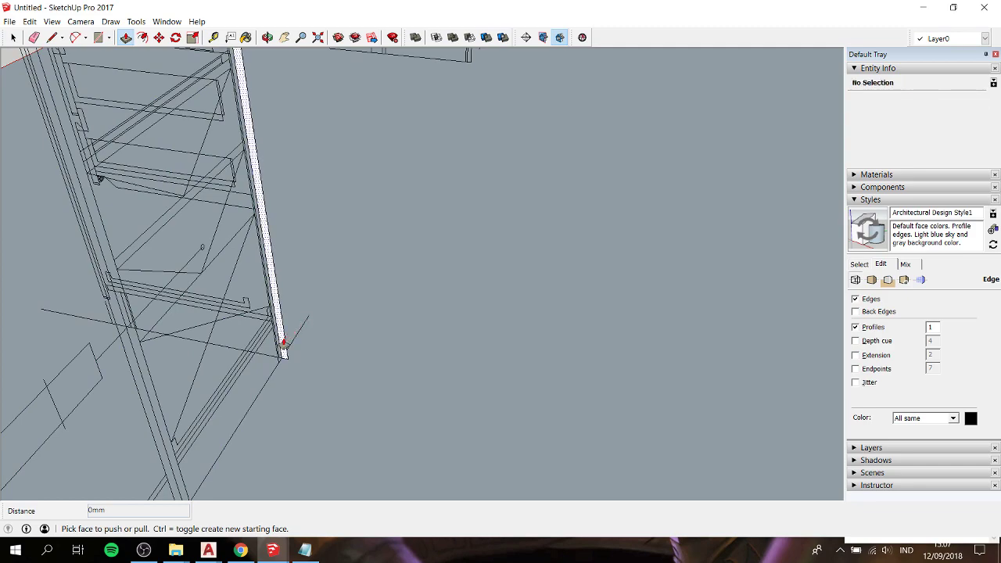
left_click(283, 341)
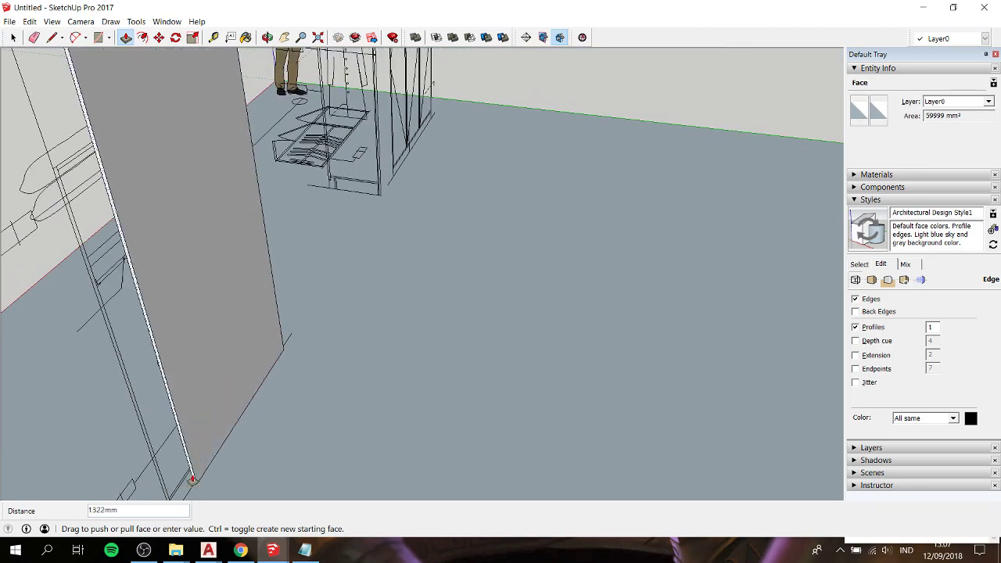
middle_click_drag(192, 478, 384, 373)
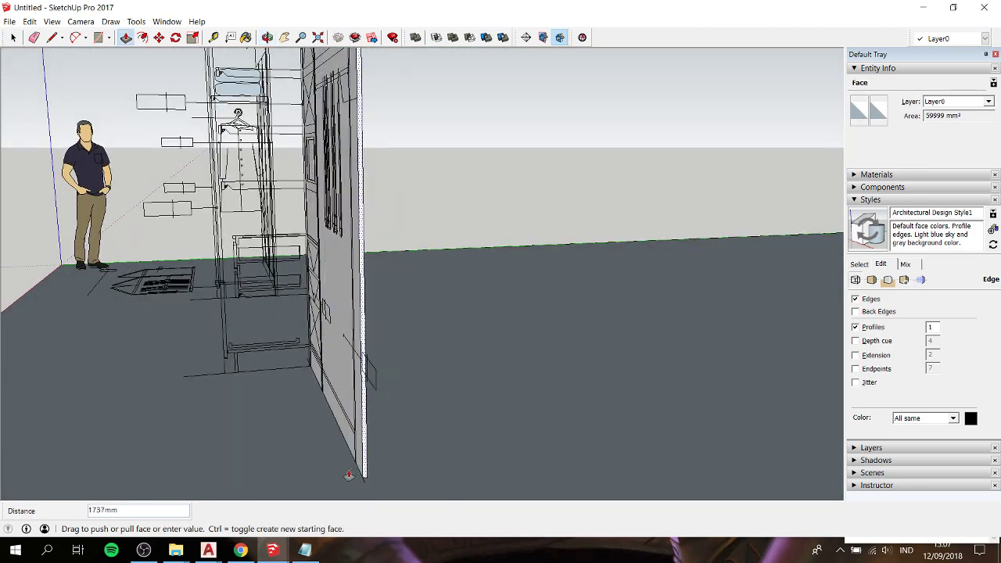
left_click(352, 474)
middle_click_drag(352, 474, 373, 319)
key("space")
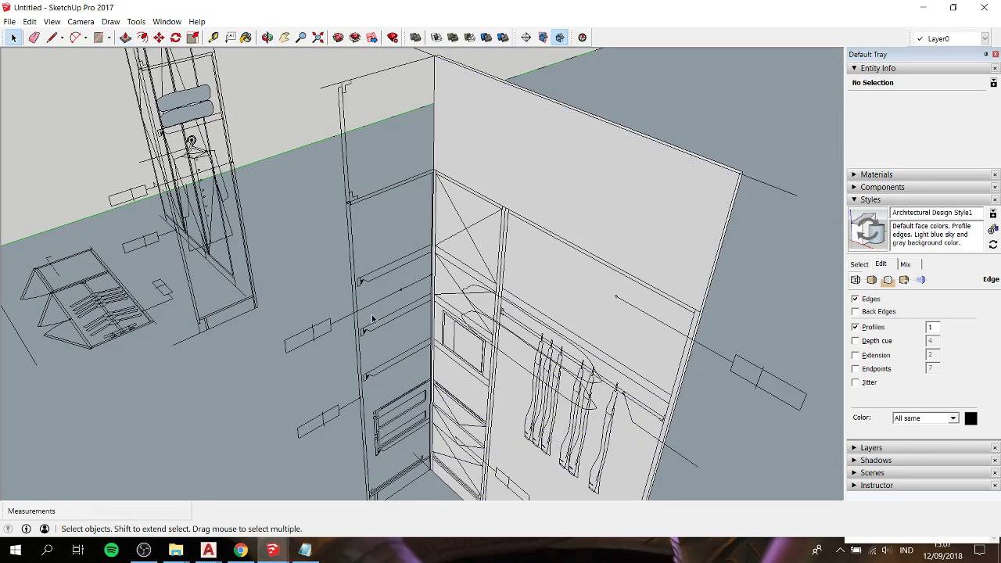
triple_click(580, 151)
right_click(579, 151)
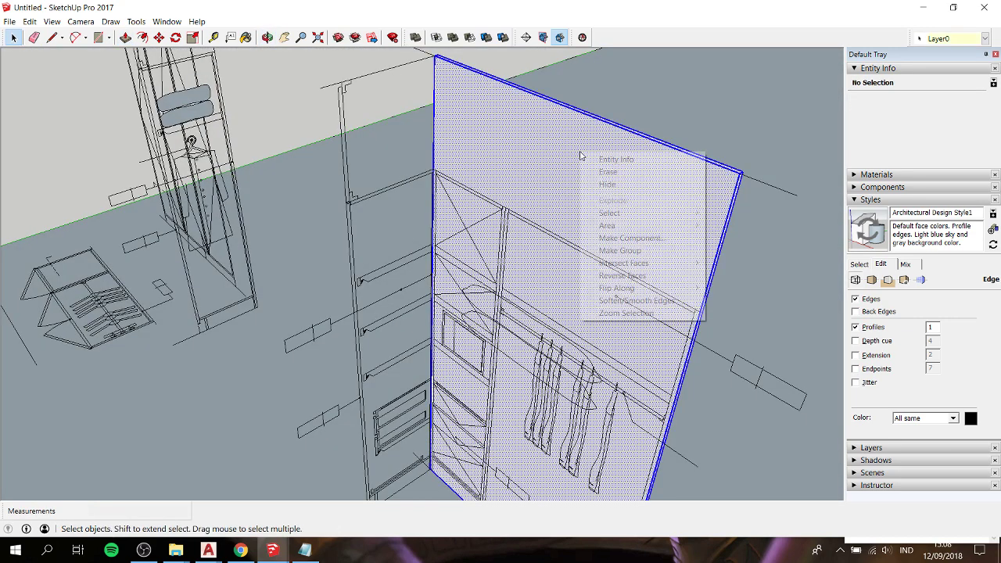
left_click(612, 250)
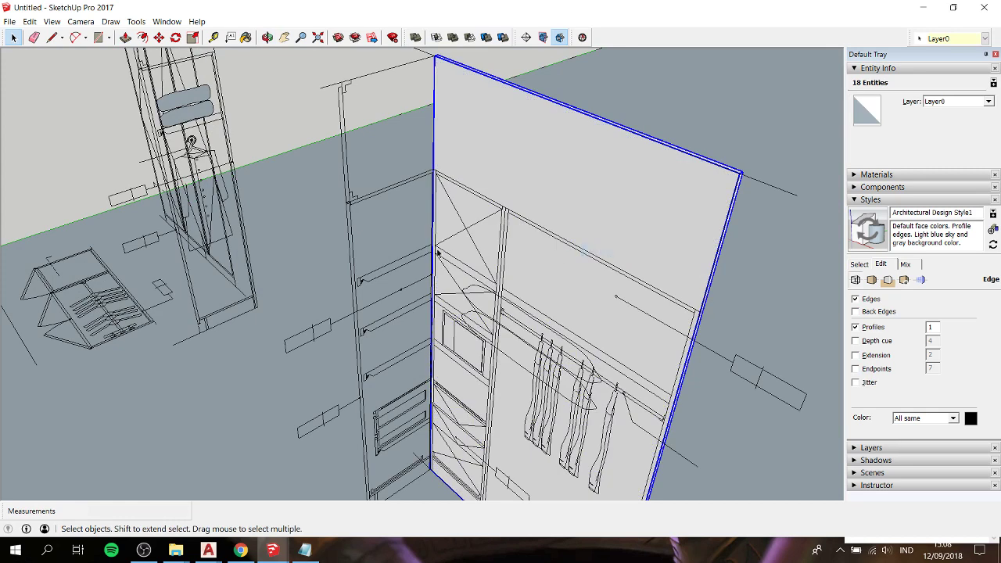
- Open the wardrobe.dwg component for editing and select an inner elevation group
middle_click_drag(335, 279, 270, 147, "shift")
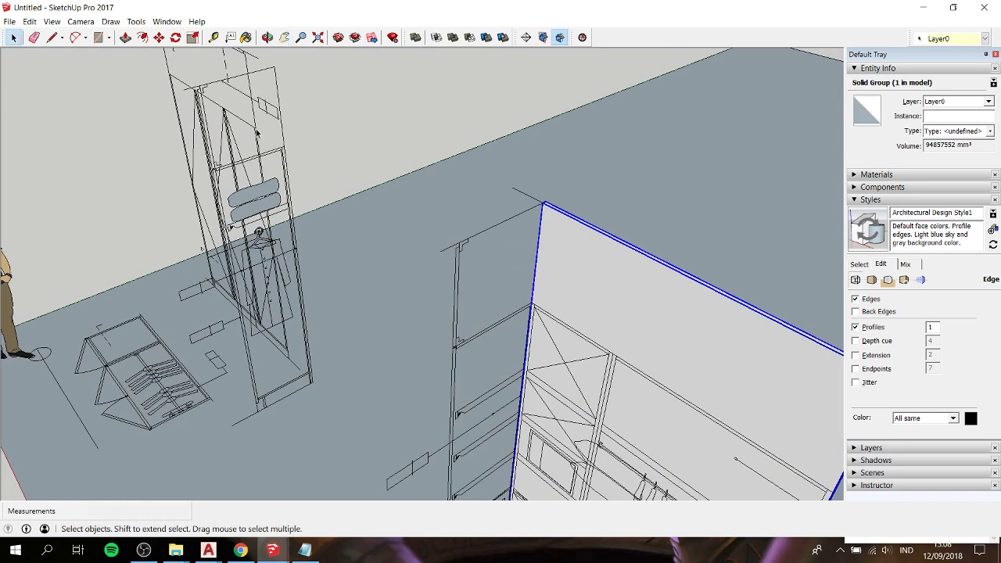
left_click(273, 160)
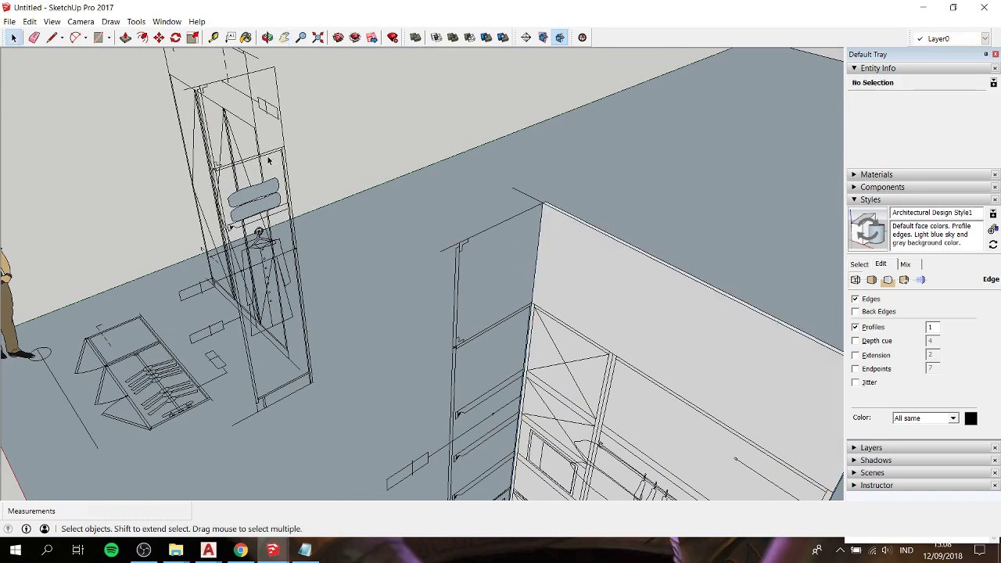
left_click(271, 160)
double_click(268, 160)
left_click(268, 160)
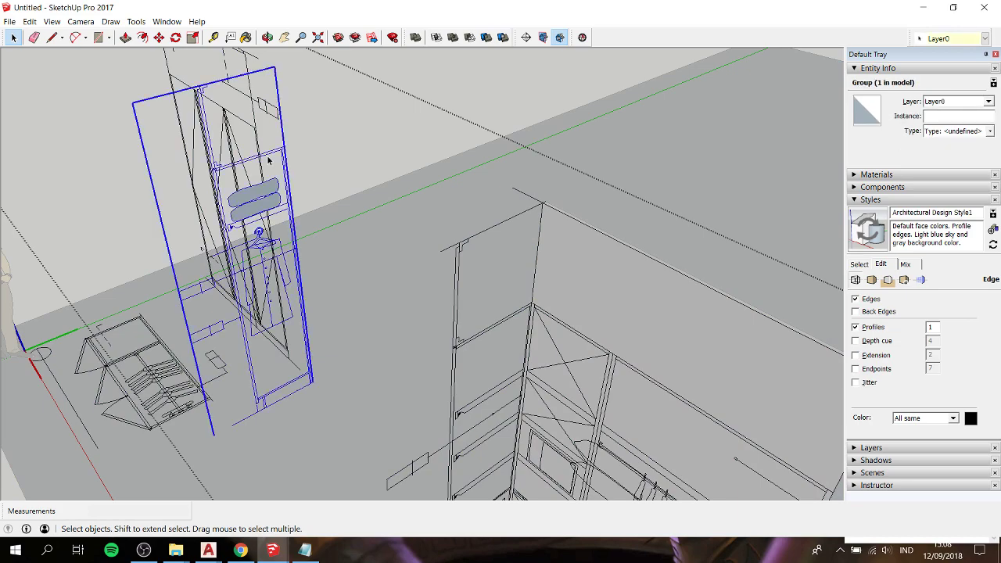
key("m")
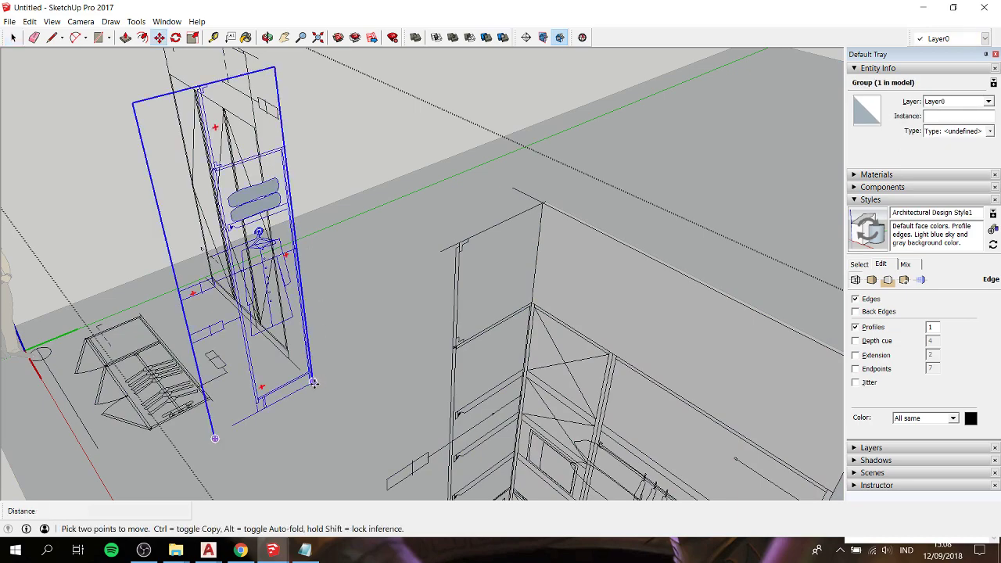
scroll(313, 383, "down", 5)
scroll(367, 391, "up", 5)
mouse_move(375, 406)
middle_mouse_down()
mouse_move(397, 429)
mouse_move(206, 376)
middle_mouse_up()
left_click(206, 375)
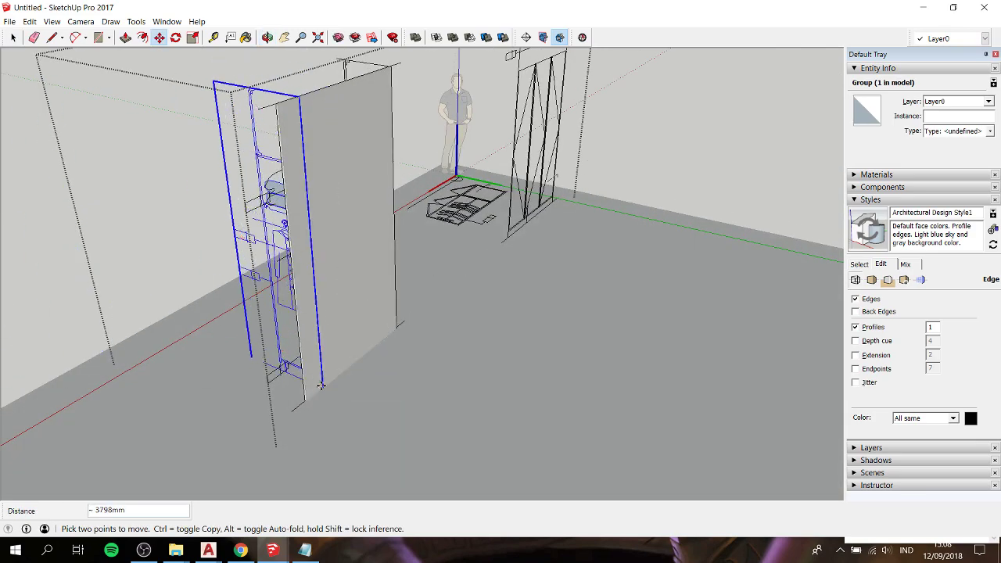
key("space")
- Move the inner elevation group so it sits against the panel corner
mouse_move(226, 273)
middle_mouse_down()
mouse_move(667, 279)
mouse_move(473, 187)
mouse_move(541, 240)
middle_mouse_up()
scroll(541, 241, "up", 3)
scroll(542, 240, "up", 3)
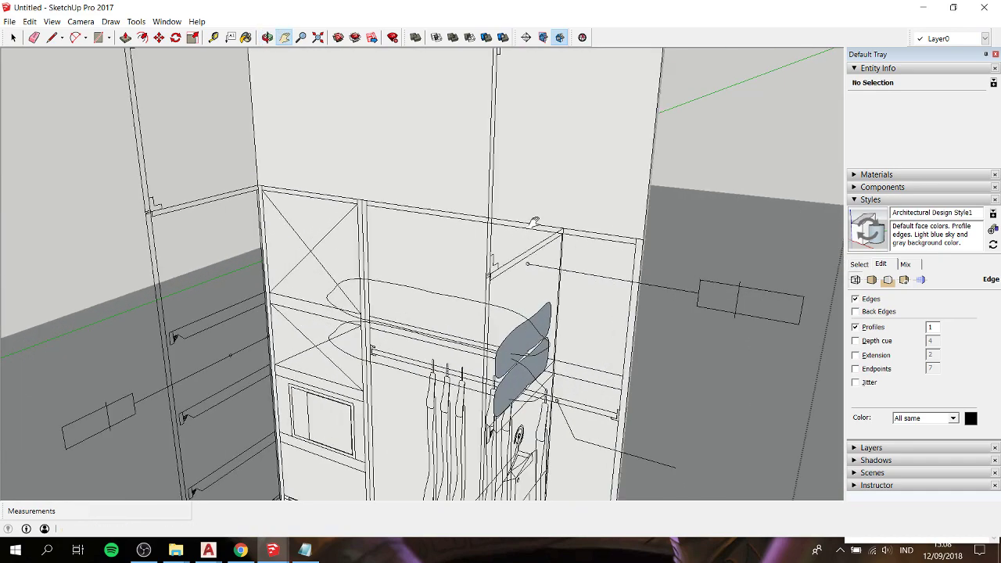
left_click(536, 248)
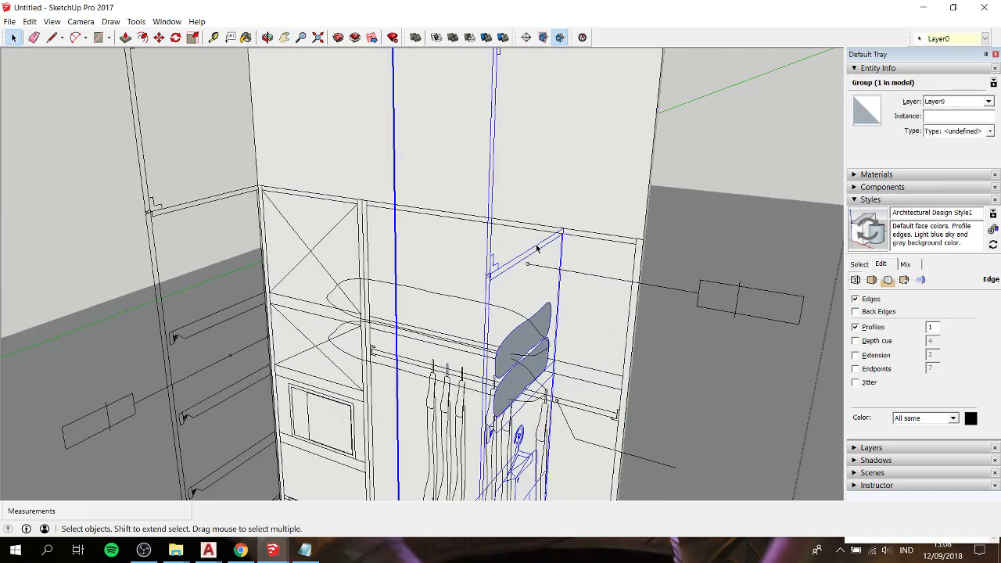
key("m")
left_click(563, 229)
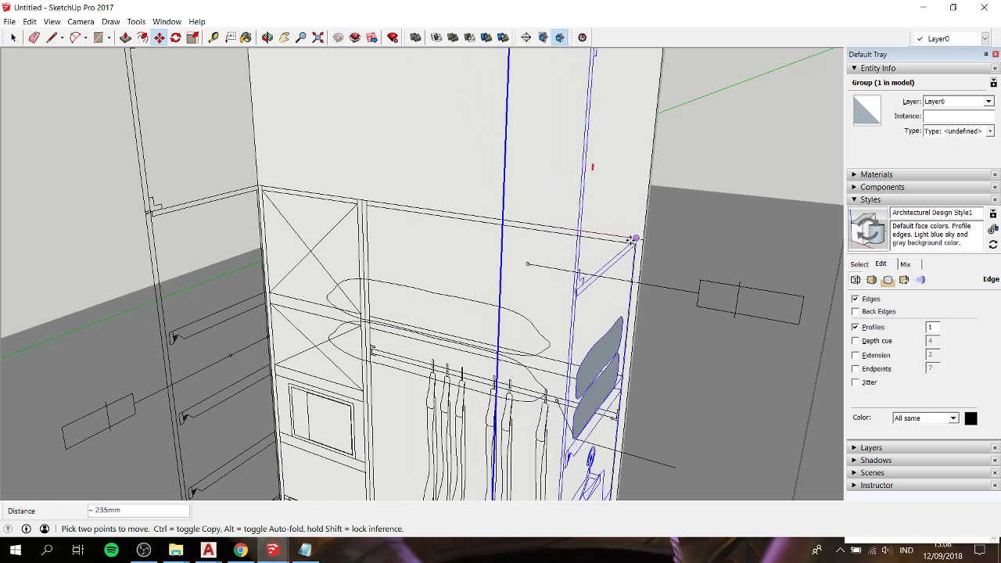
left_click(635, 238)
key("space")
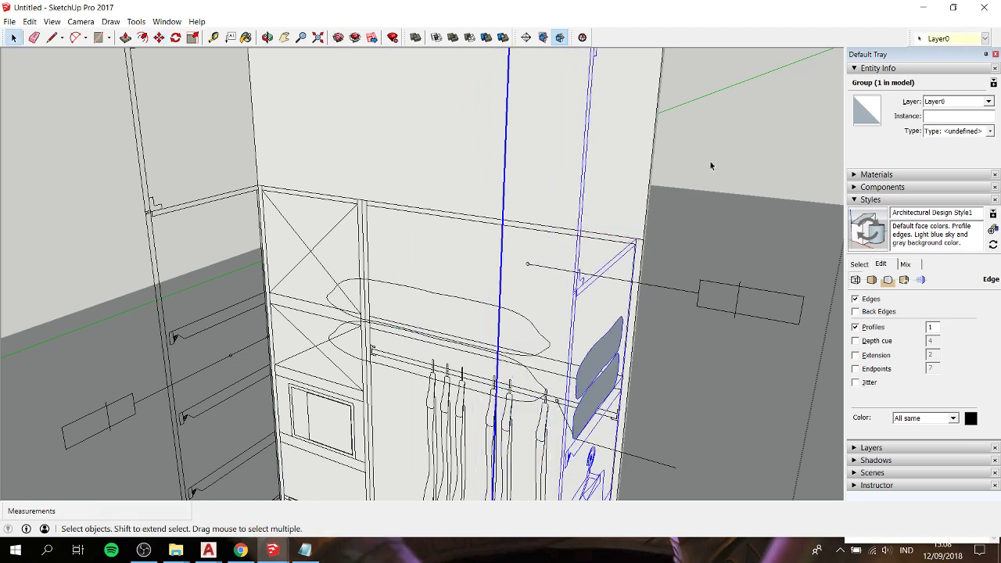
- Move the left elevation group from its corner endpoint to line up with the panel
left_click(710, 161)
left_click(220, 200)
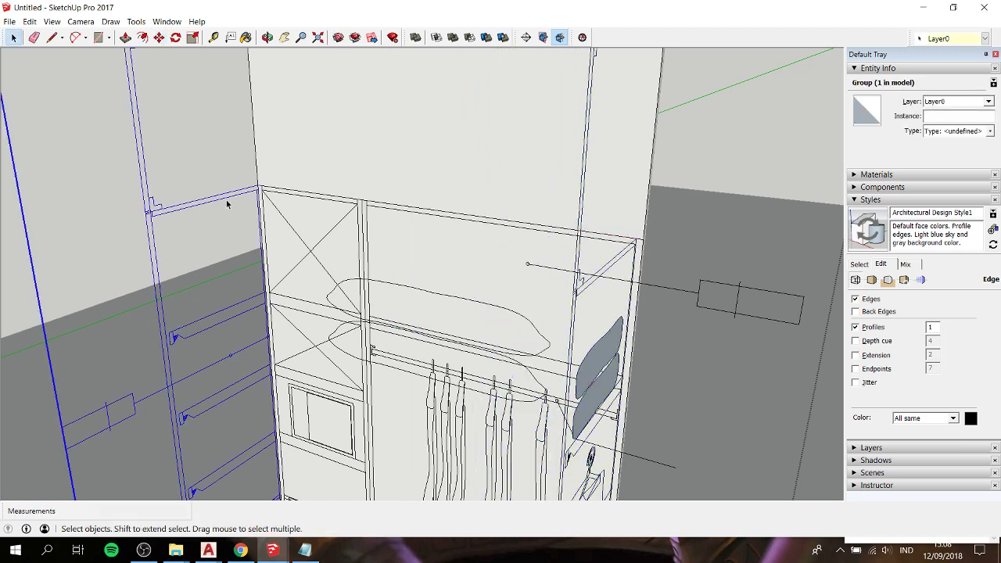
scroll(221, 201, "up", 3)
key("m")
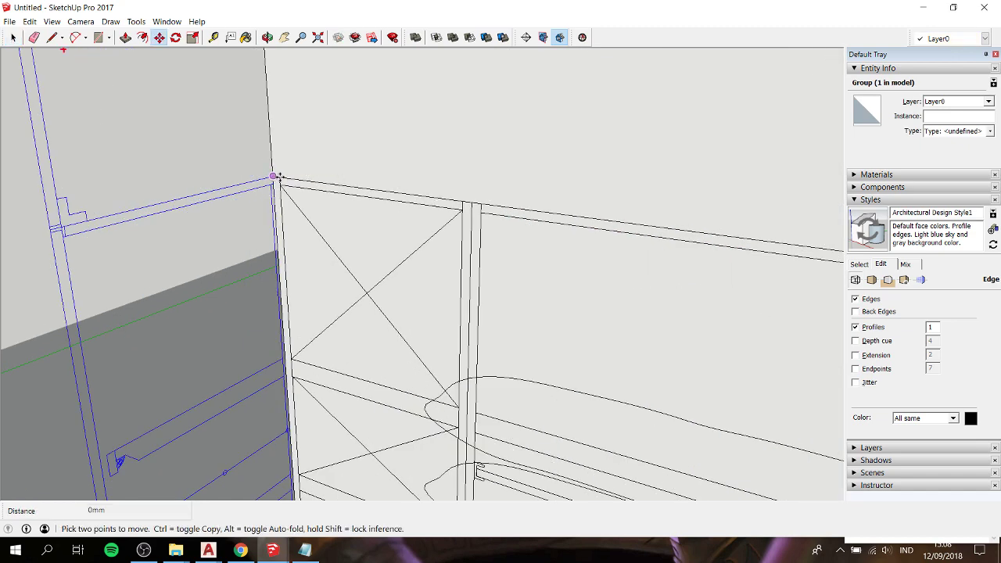
left_click(275, 176)
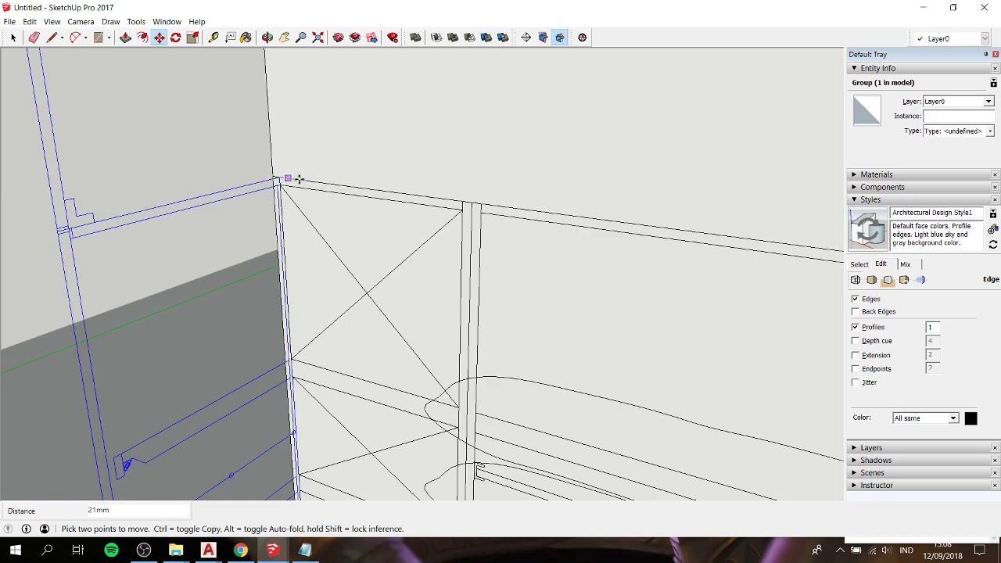
mouse_move(299, 179)
middle_mouse_down()
mouse_move(465, 185)
mouse_move(793, 161)
middle_mouse_up()
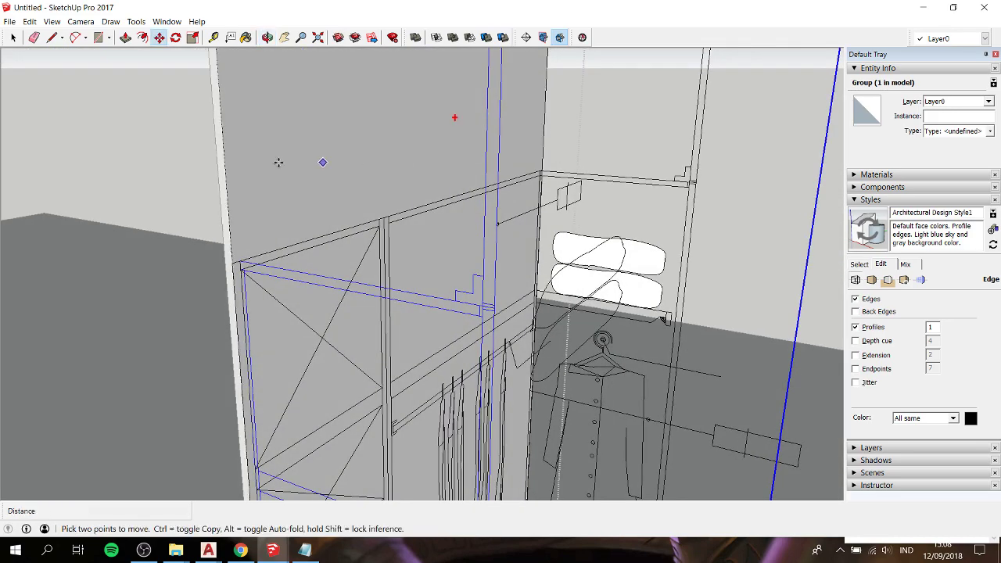
middle_click_drag(278, 162, 293, 141)
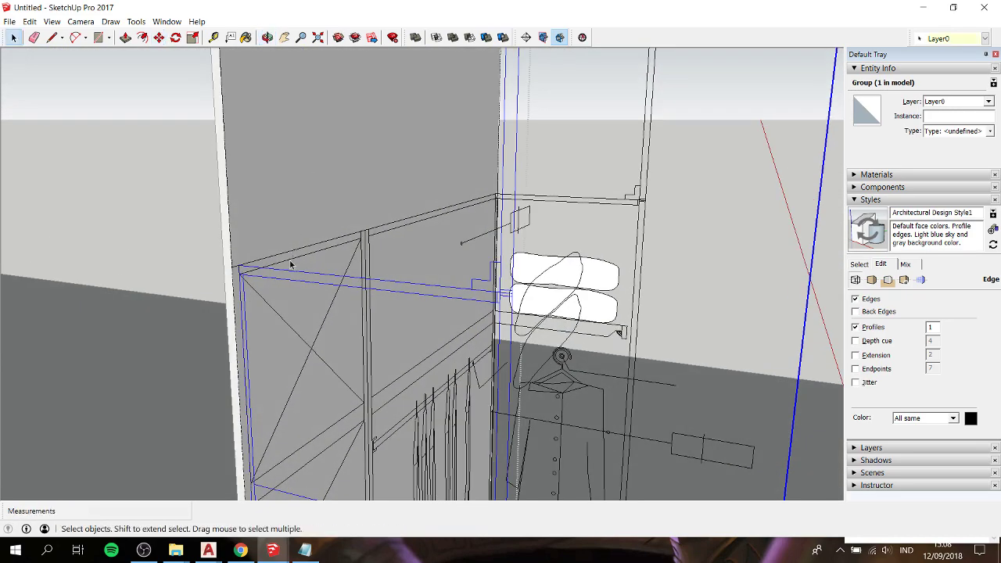
key("t")
key("r")
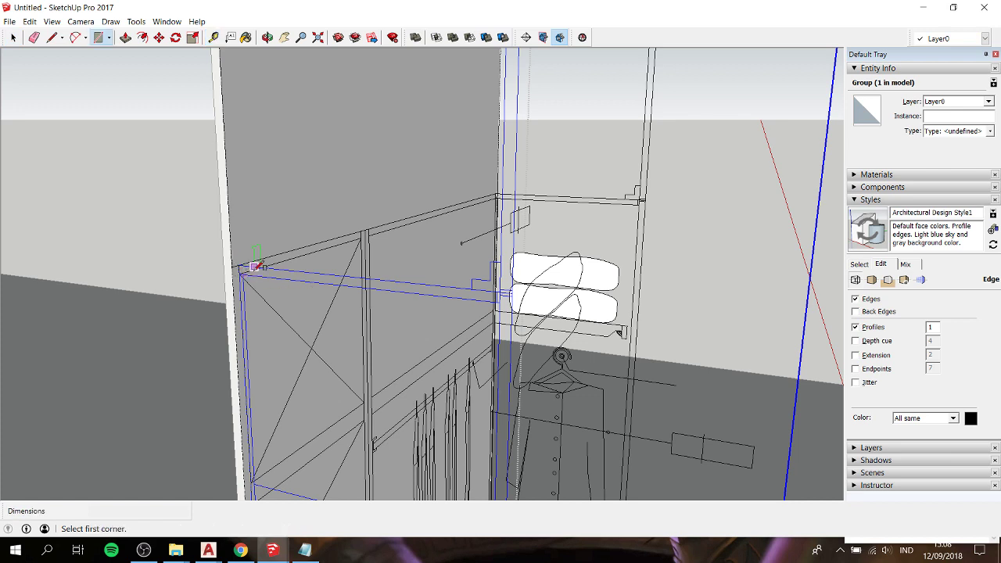
key("space")
- Open the cabinet group and select the side panel with its connected geometry
left_click(756, 172)
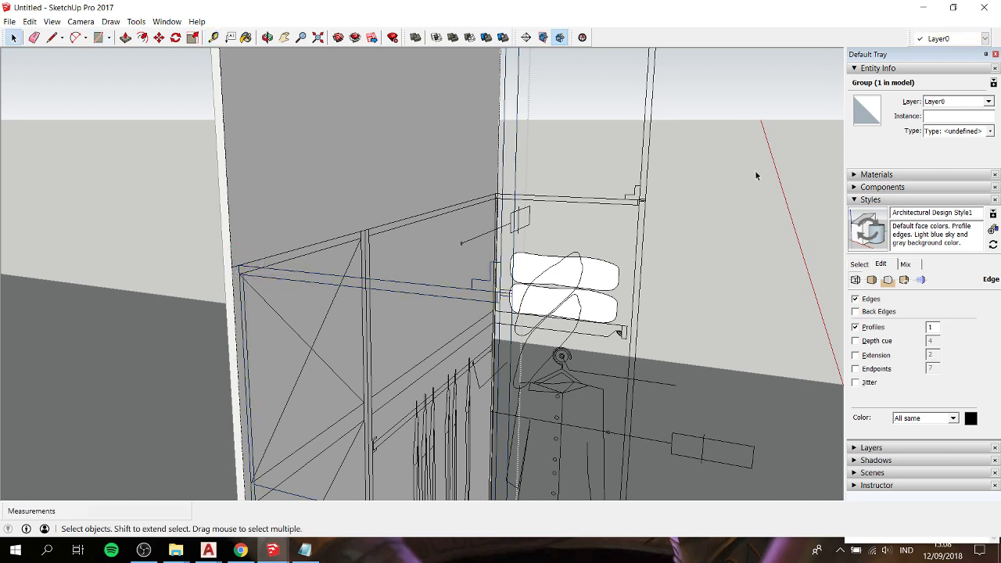
double_click(391, 174)
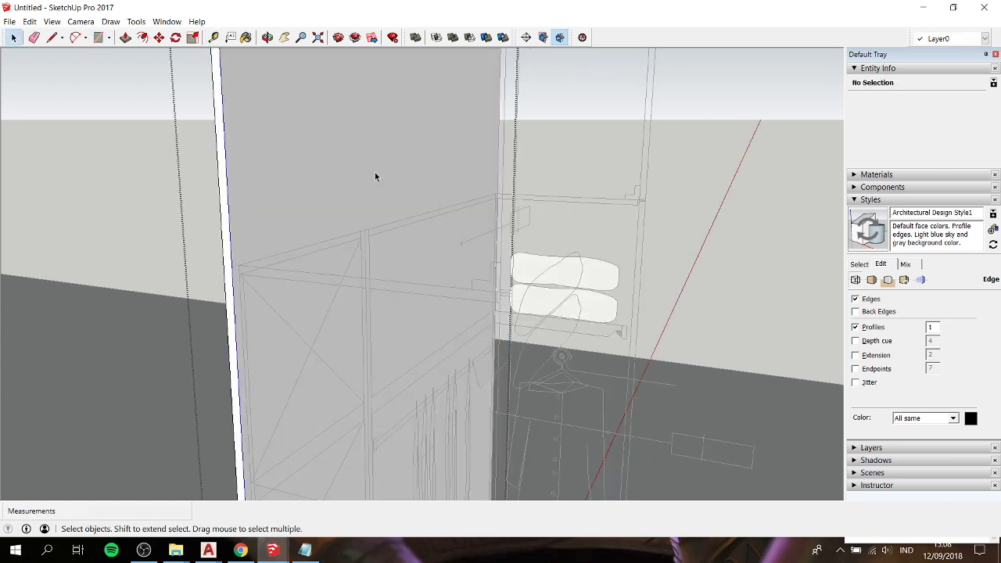
triple_click(374, 175)
scroll(375, 172, "down", 5)
- Close the cabinet group and orbit to the left elevation's bottom-left corner
left_click(571, 183)
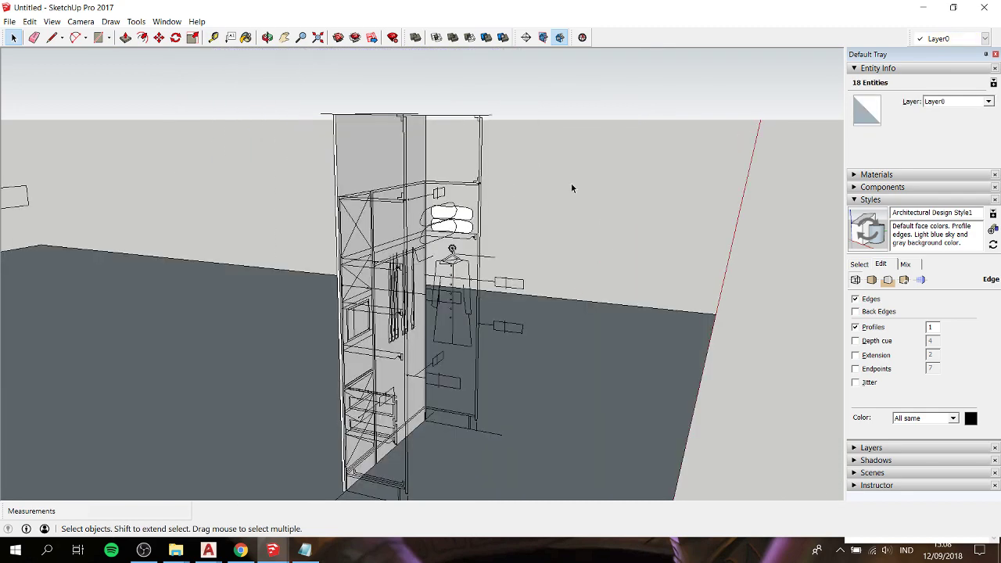
left_click(375, 166)
scroll(360, 222, "up", 2)
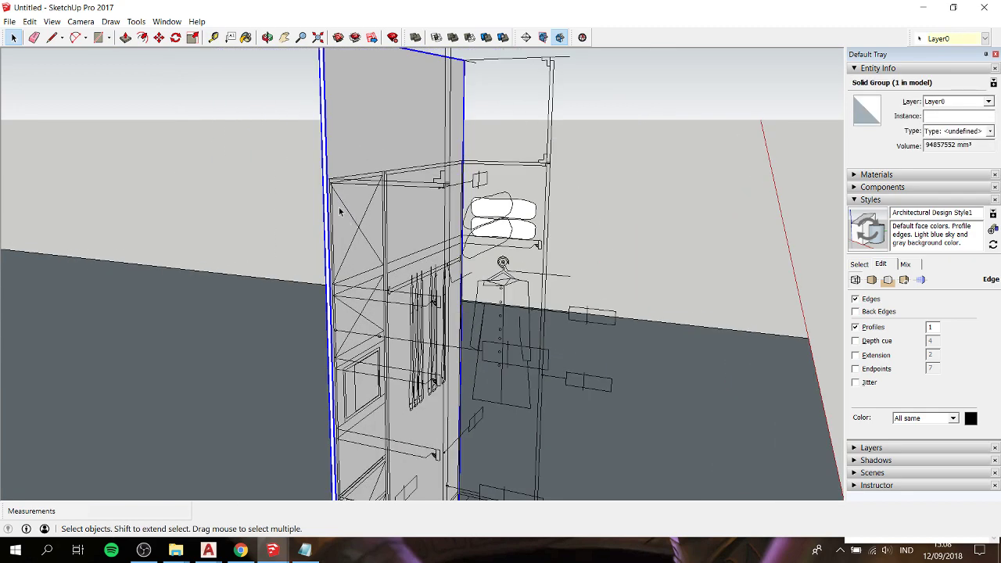
scroll(339, 208, "up", 1)
left_click(641, 197)
scroll(327, 179, "up", 2)
mouse_move(327, 179)
middle_mouse_down()
mouse_move(342, 167)
mouse_move(362, 230)
mouse_move(338, 194)
middle_mouse_up()
- Draw a 21 mm by 2400 mm rectangle at the bottom-left corner
key("r")
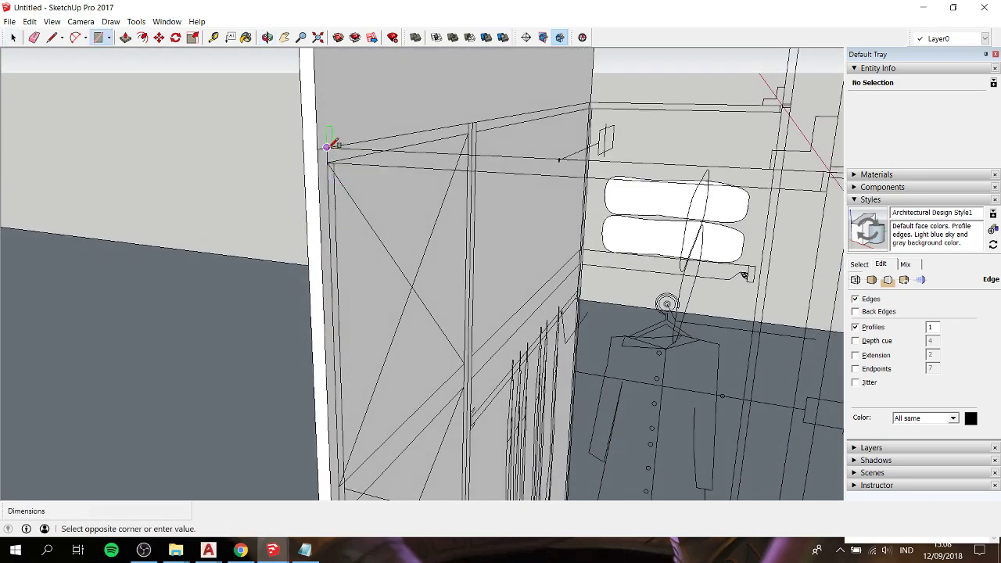
scroll(327, 147, "down", 2)
scroll(330, 145, "down", 2)
scroll(328, 449, "up", 3)
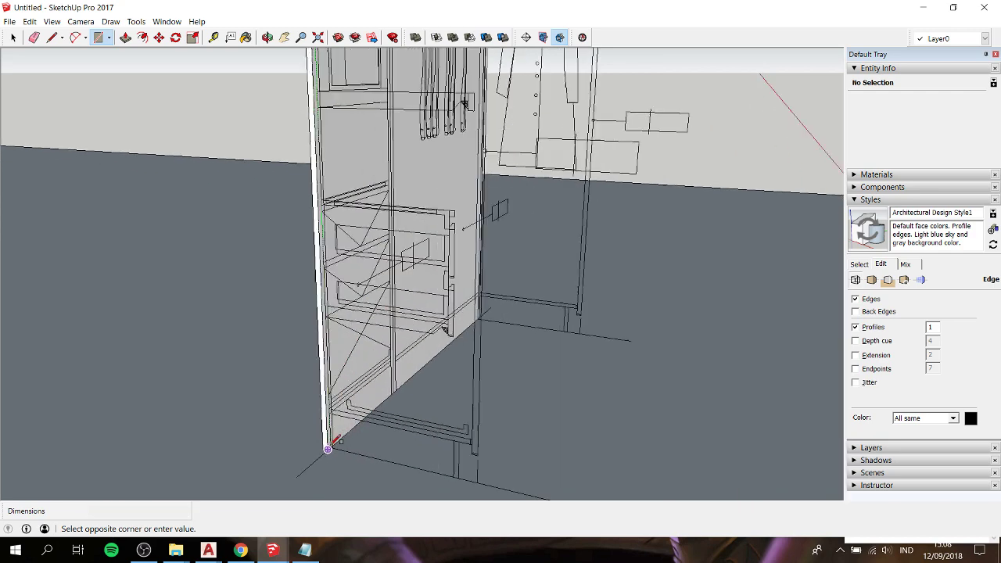
scroll(328, 449, "up", 1)
left_click(329, 444)
- Push/pull the thin rectangle about 560 mm deep to the wardrobe's depth
key("p")
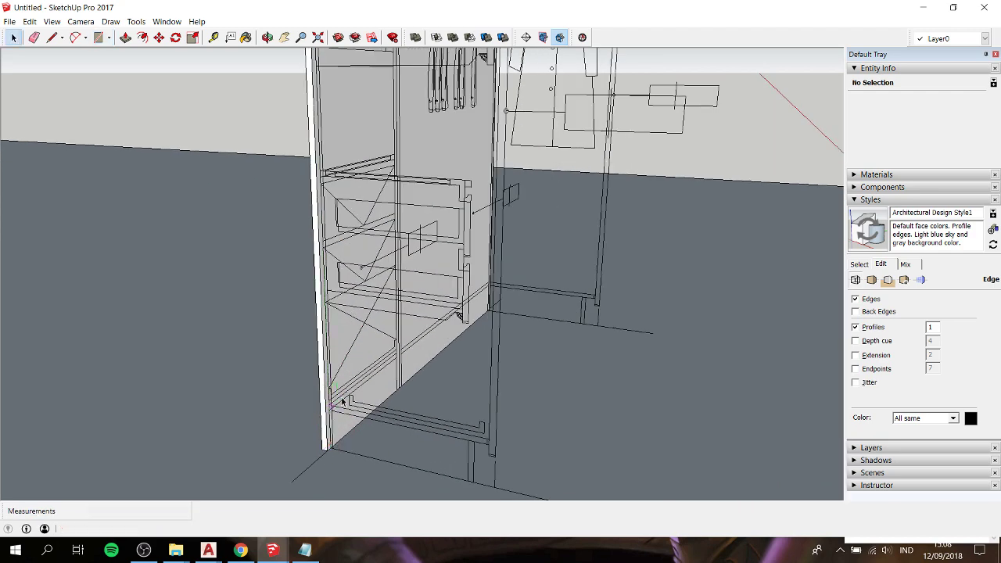
left_click(325, 353)
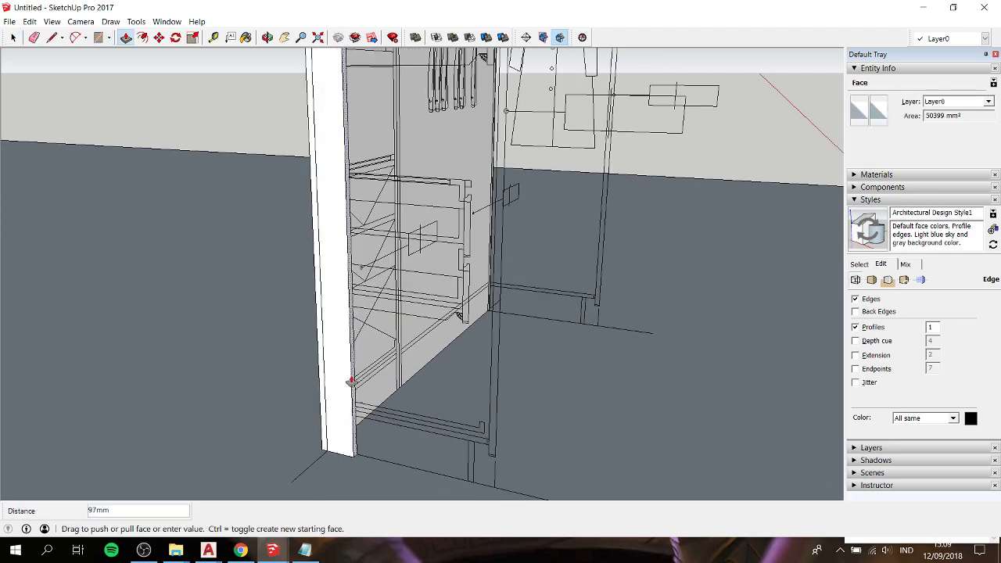
mouse_move(402, 437)
middle_mouse_down()
mouse_move(239, 391)
mouse_move(201, 402)
mouse_move(2, 374)
mouse_move(143, 365)
mouse_move(22, 402)
middle_mouse_up()
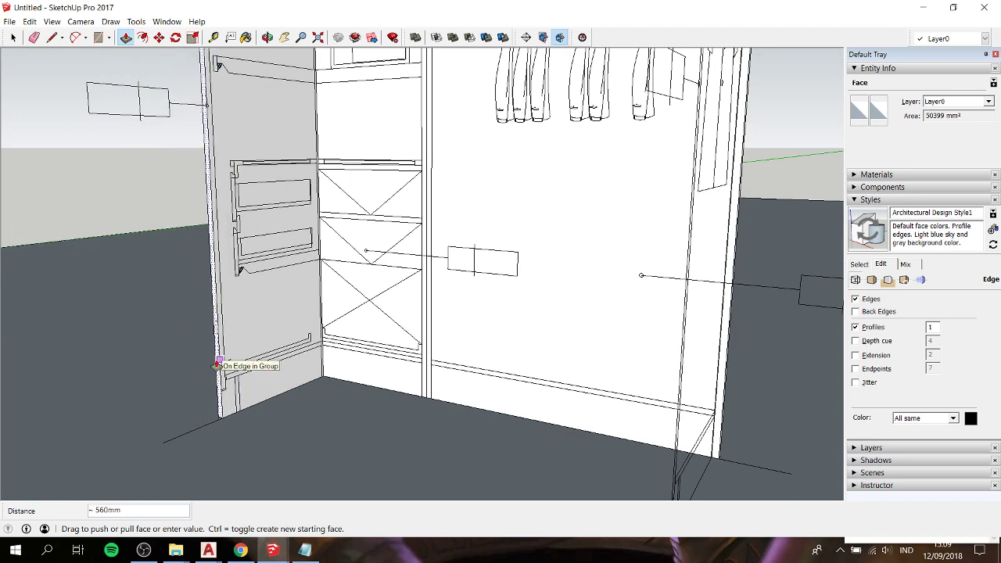
left_click(219, 363)
key("space")
left_click(164, 338)
mouse_move(164, 337)
middle_mouse_down()
mouse_move(236, 316)
mouse_move(470, 369)
mouse_move(343, 323)
mouse_move(232, 349)
mouse_move(273, 314)
middle_mouse_up()
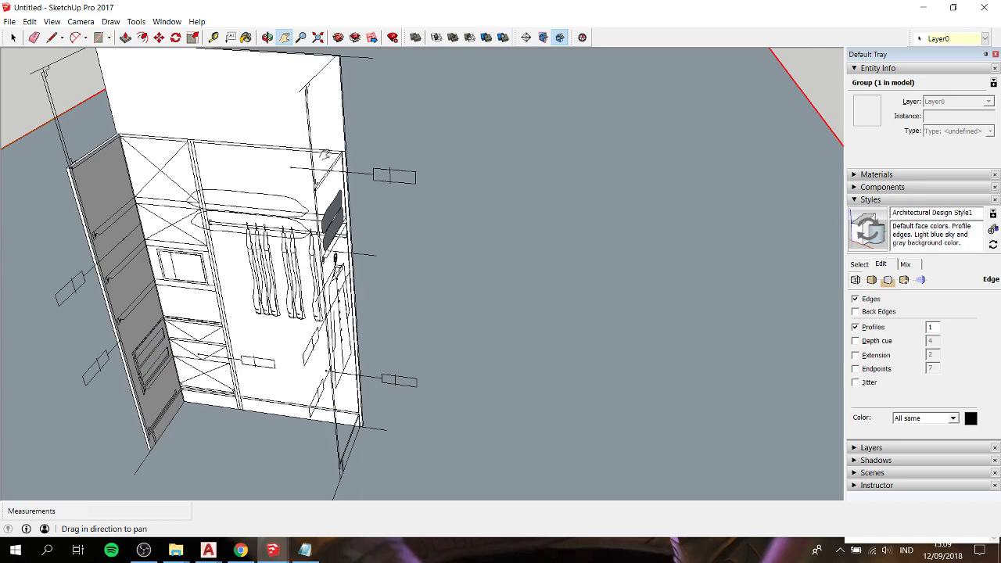
- Select the left side panel's loose geometry and make it a group
scroll(324, 180, "up", 3)
scroll(329, 174, "down", 1)
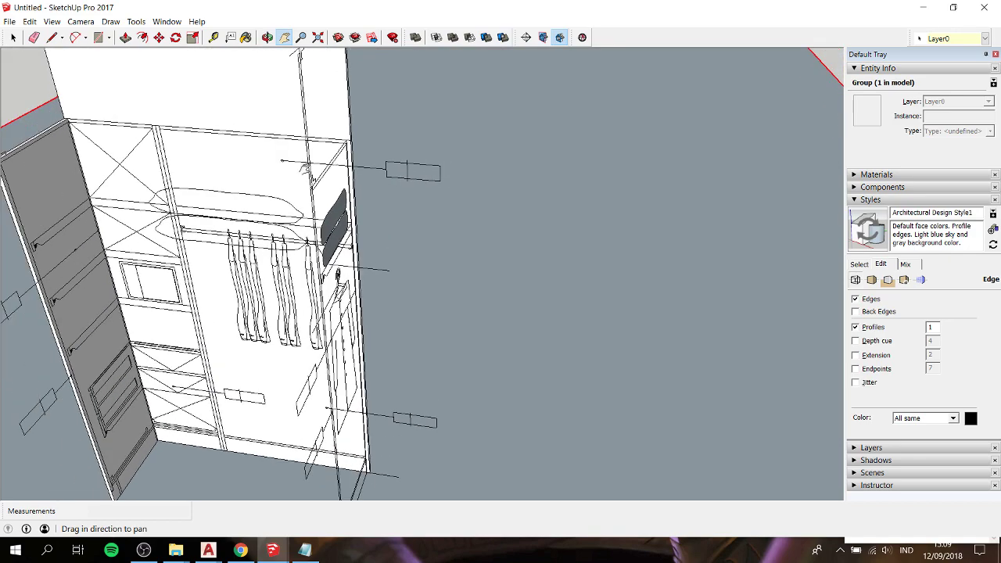
mouse_move(198, 169)
middle_mouse_down()
mouse_move(206, 105)
mouse_move(251, 149)
middle_mouse_up()
scroll(385, 142, "up", 2)
scroll(384, 143, "up", 2)
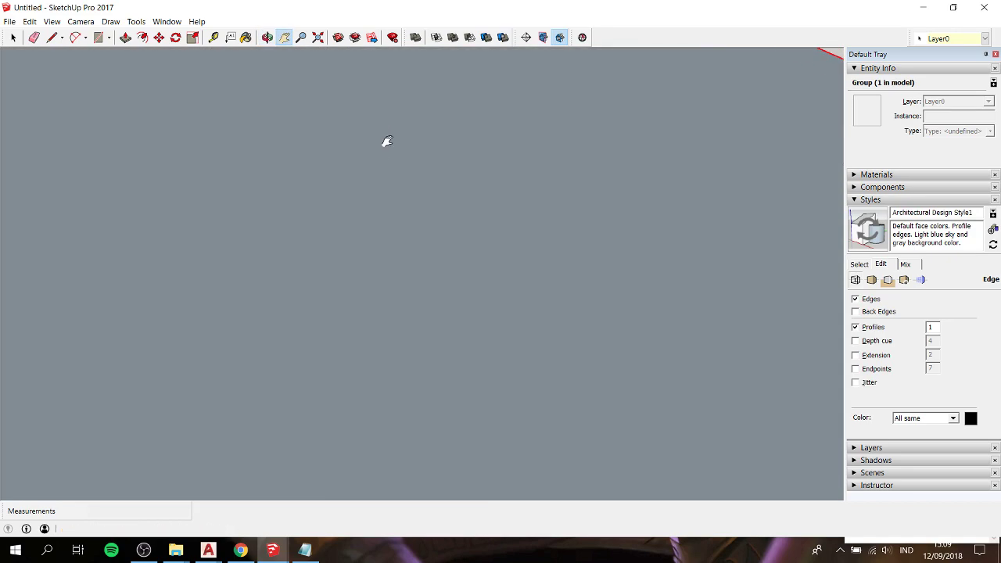
scroll(387, 140, "down", 1)
key("r")
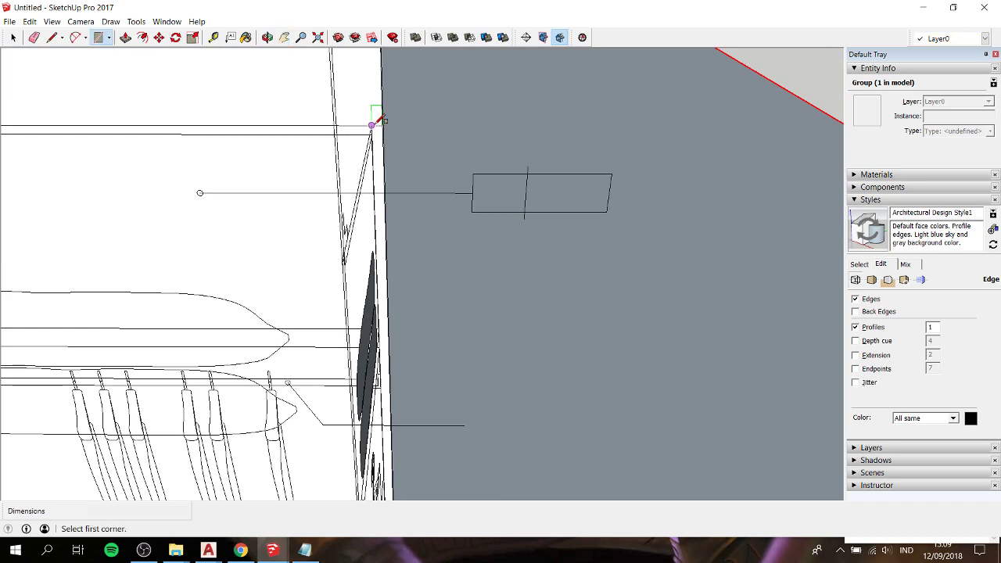
scroll(377, 118, "down", 3)
scroll(337, 129, "down", 2)
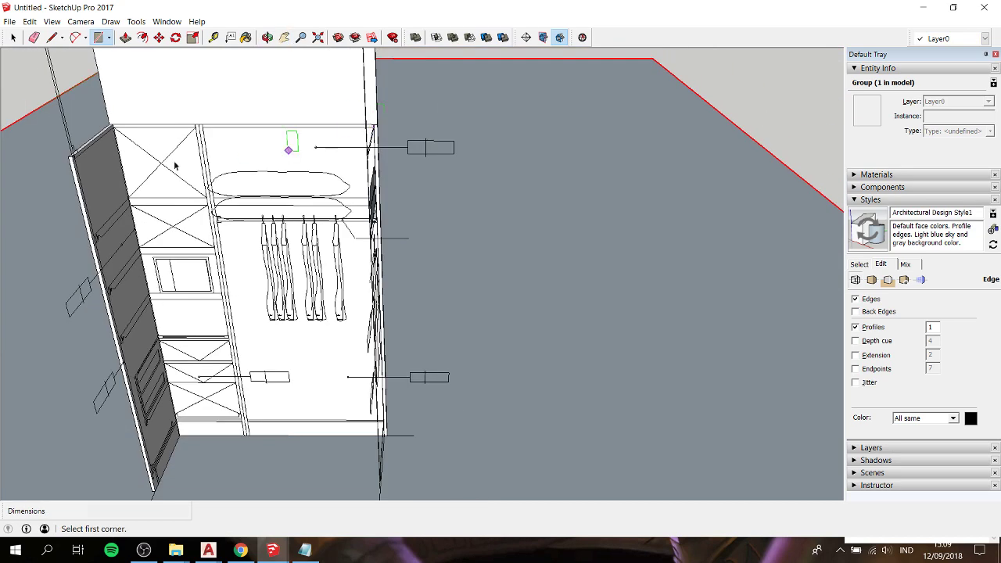
key("space")
left_click(86, 180)
right_click(86, 180)
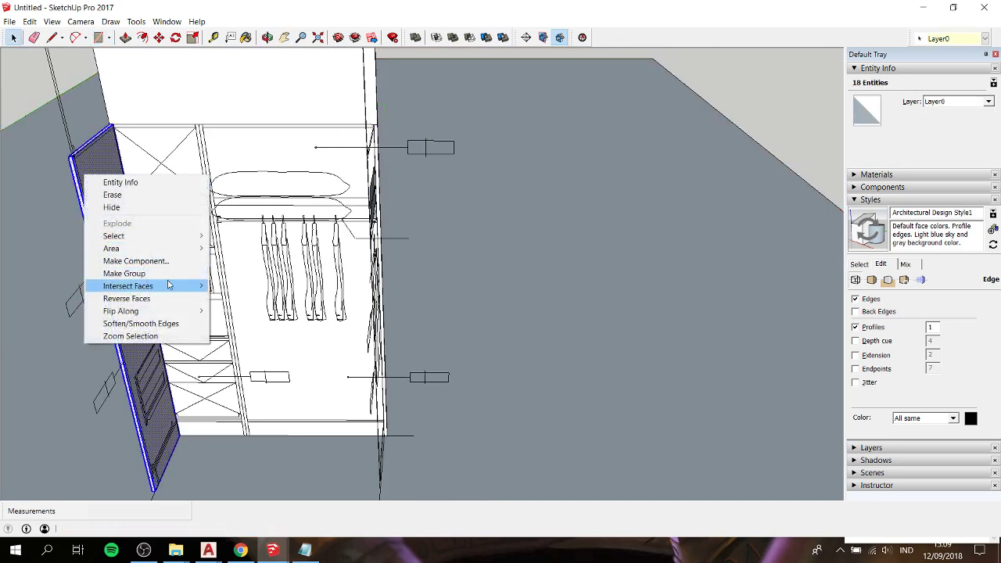
left_click(148, 225)
key("ctrl+g")
- Turn the left side panel group into a component and confirm it
middle_click_drag(277, 210, 367, 133)
key("r")
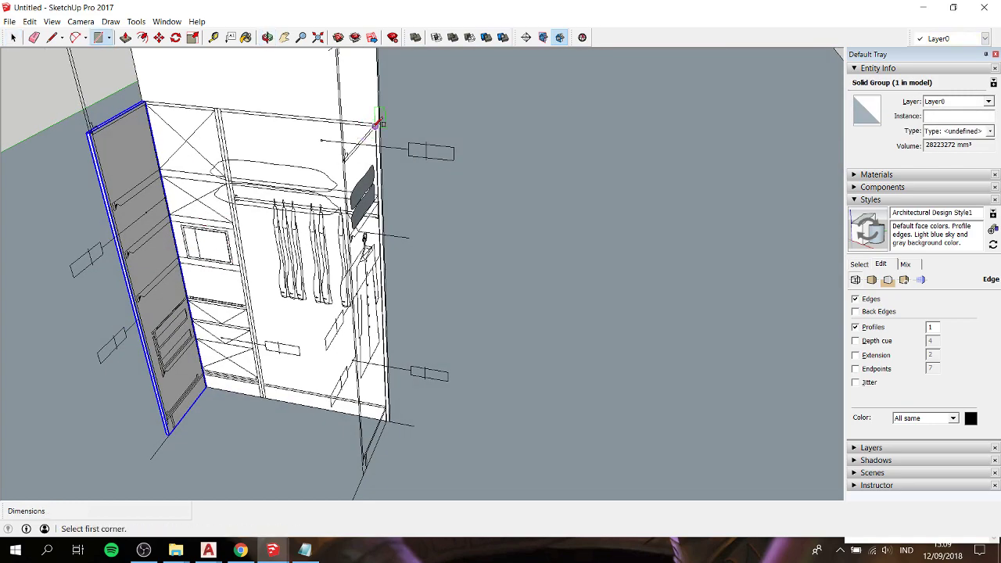
scroll(379, 121, "up", 2)
scroll(380, 123, "up", 2)
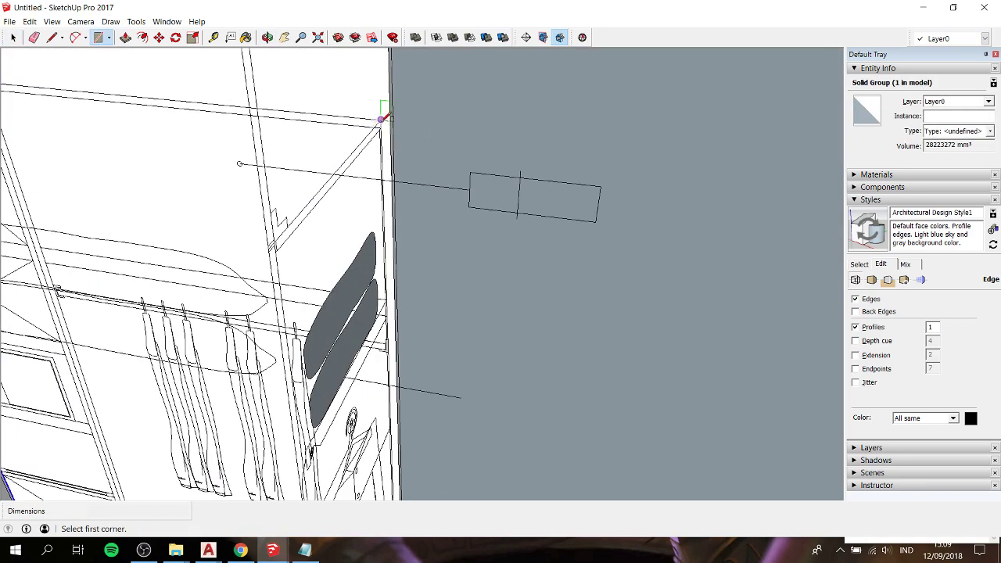
scroll(380, 120, "down", 3)
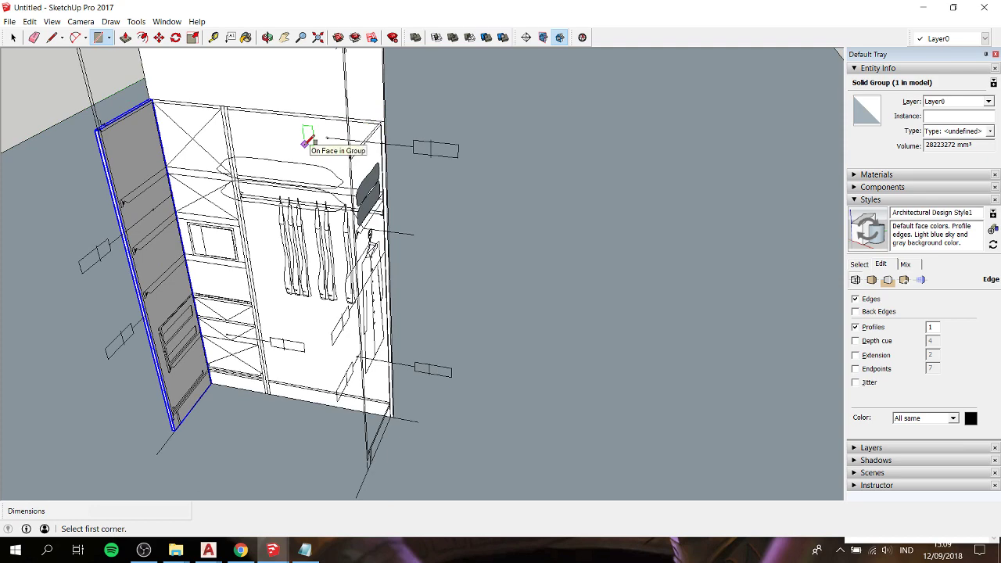
middle_click_drag(305, 142, 376, 130, "shift")
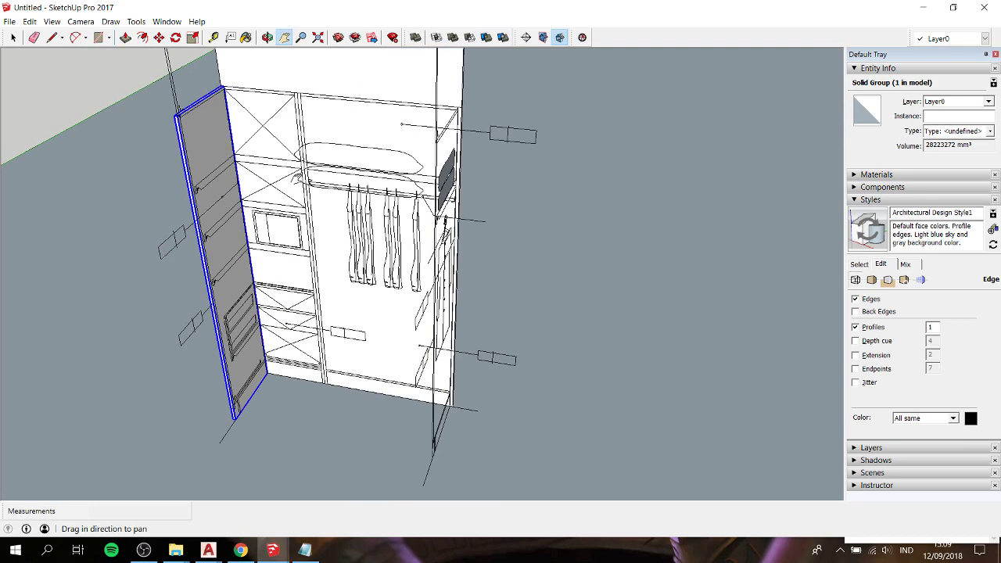
scroll(253, 375, "up", 2)
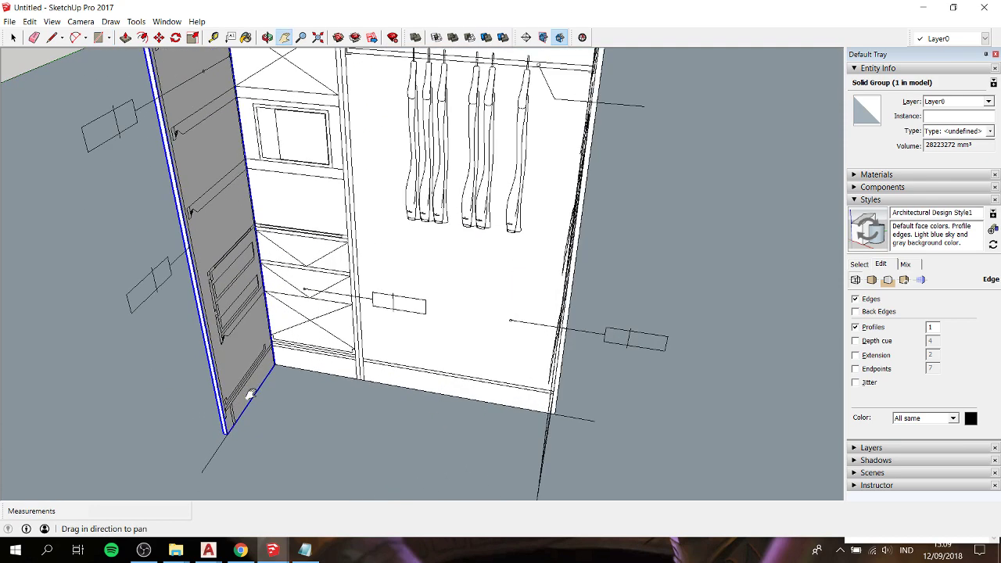
scroll(251, 387, "up", 2)
right_click(225, 321)
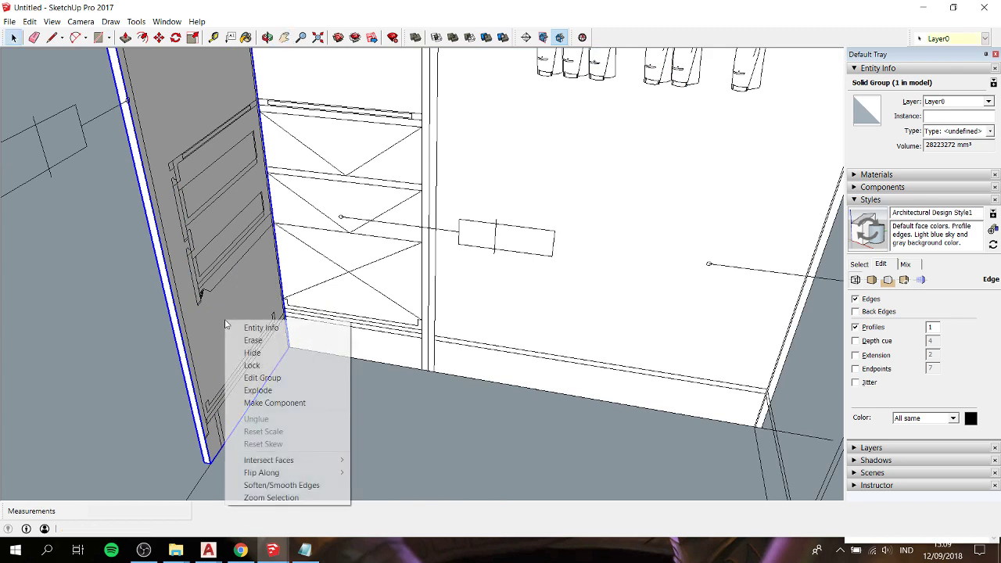
left_click(258, 402)
left_click(517, 366)
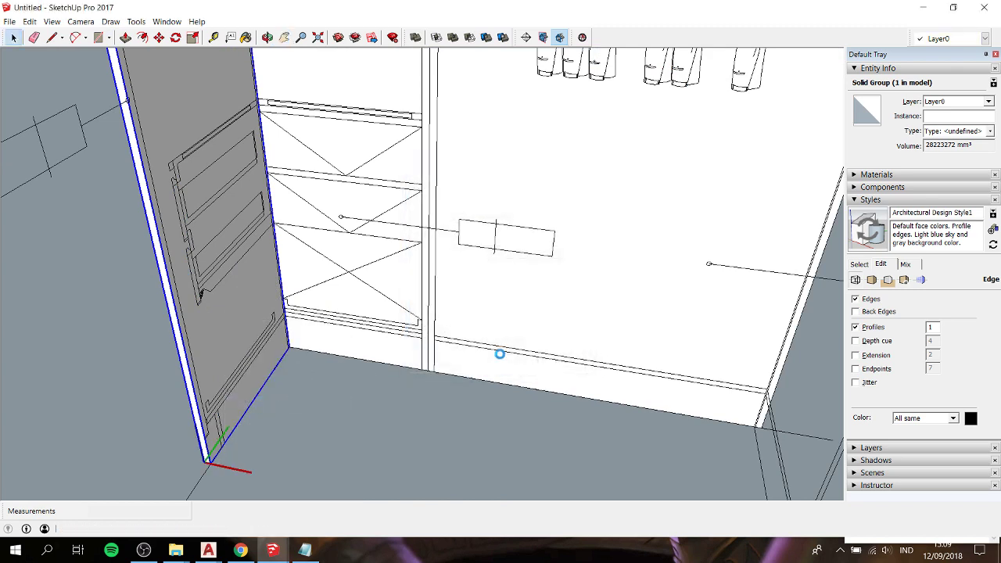
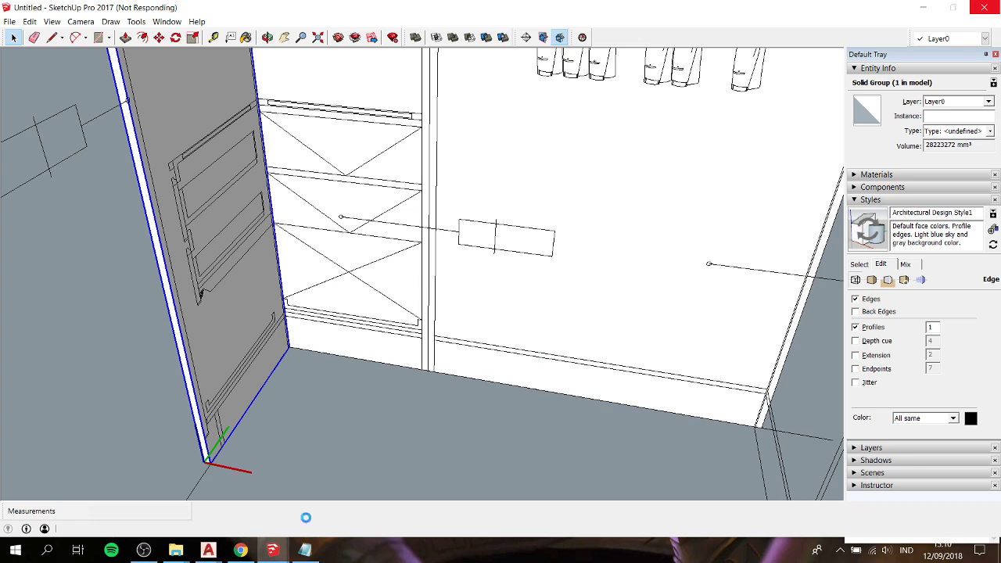
- Write a Notepad note asking why creating a component is so slow, then return to SketchUp
left_click(305, 550)
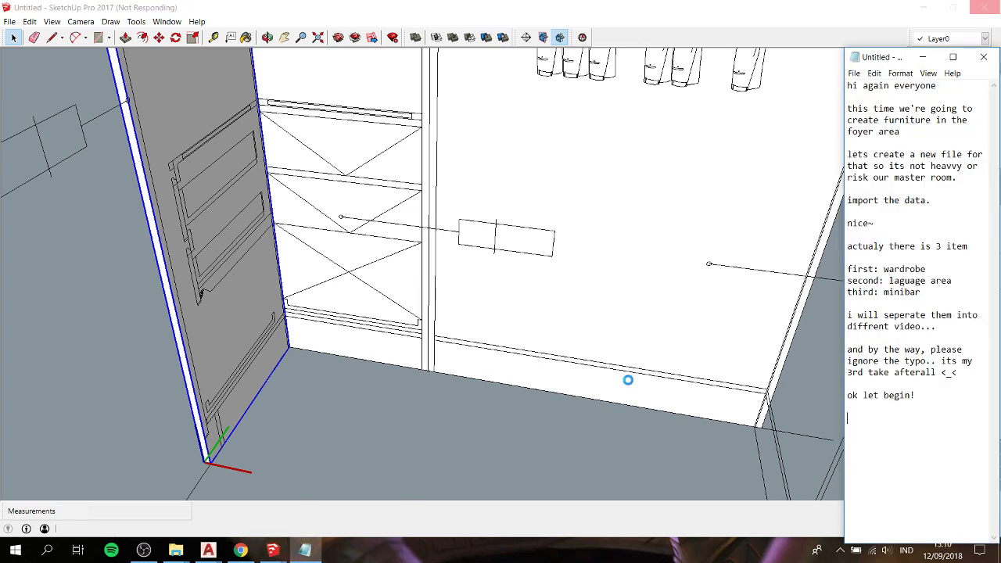
type("hmm wh")
type("y its take")
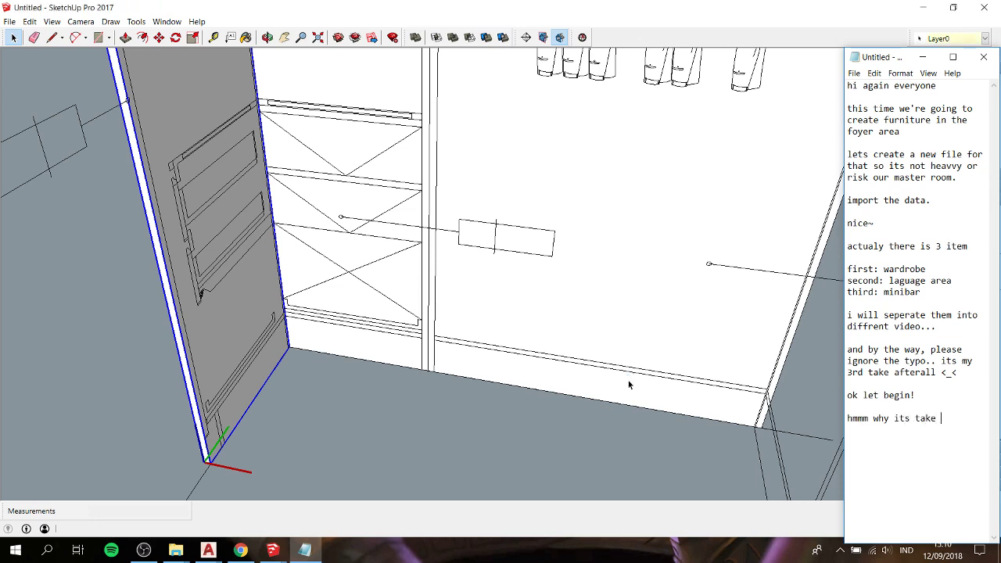
type(" too m")
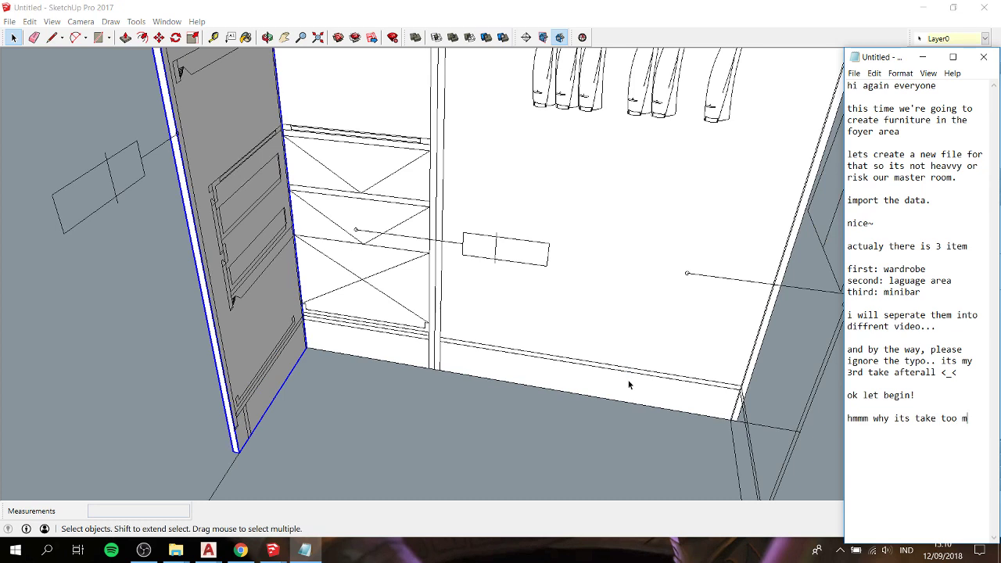
type("uch time to c")
type("reate a com")
type("ponent ? i")
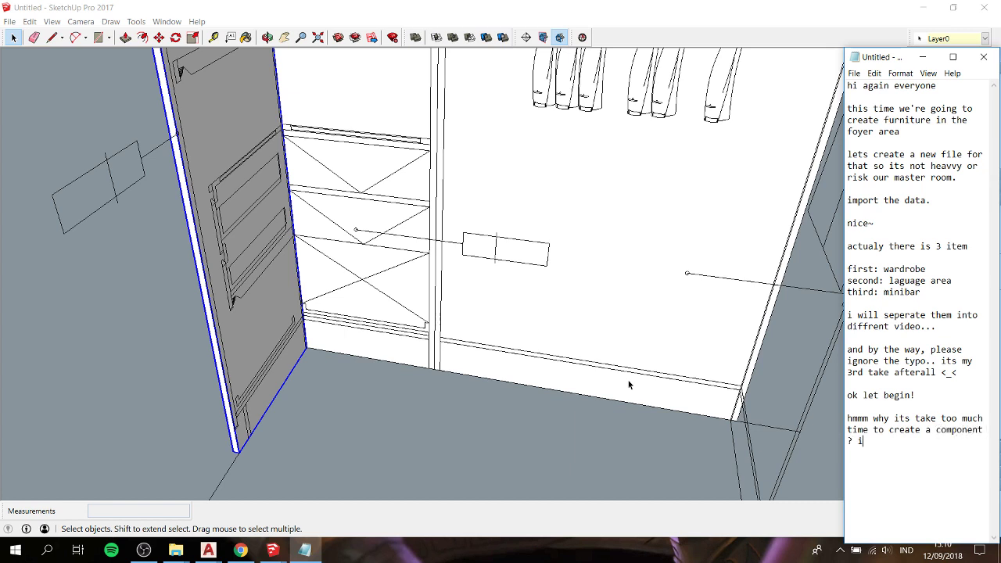
type("dk")
left_click(566, 361)
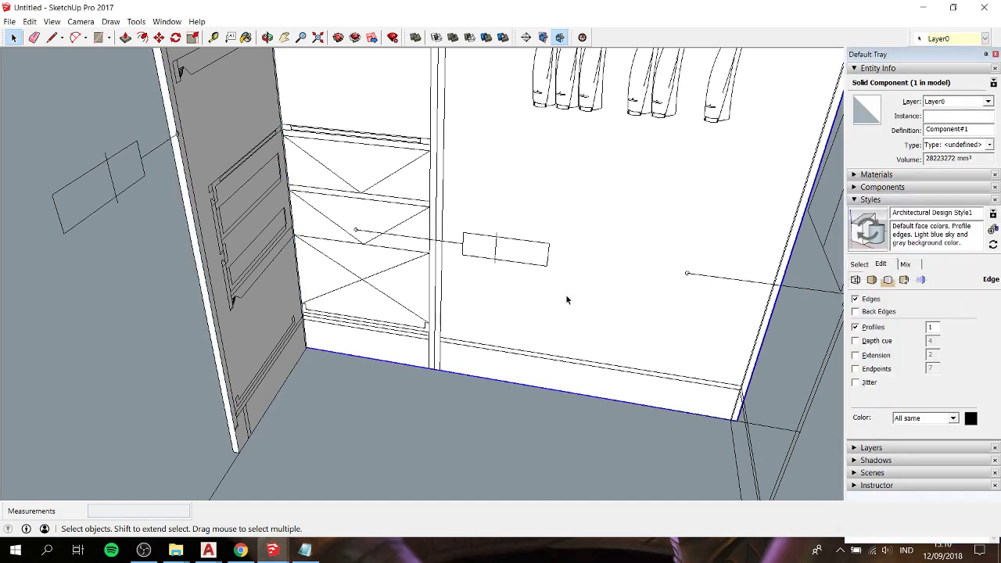
- Inside the left side panel, move its bottom edges down onto the carcass base corner
left_click(286, 327)
double_click(262, 402)
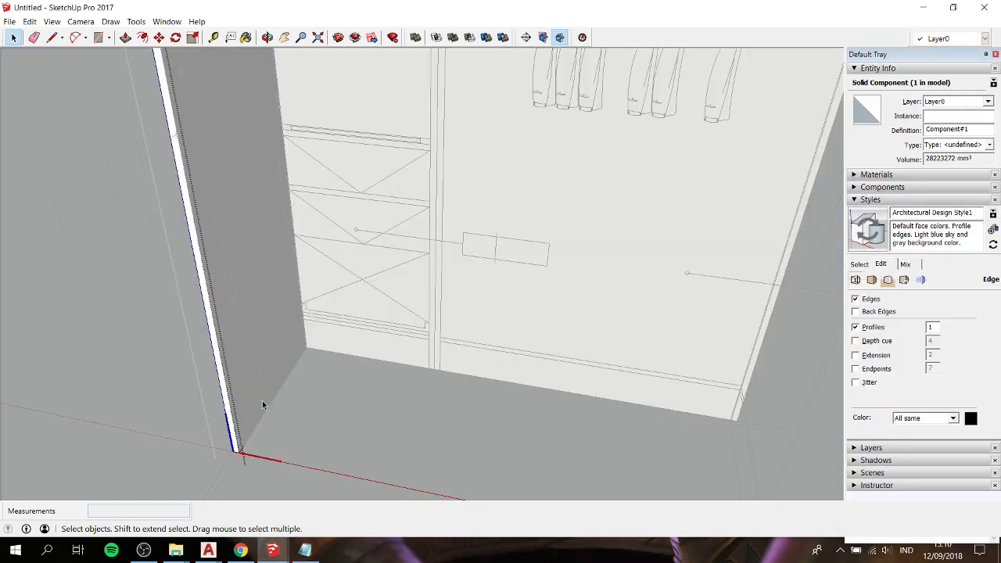
key("Escape")
double_click(264, 406)
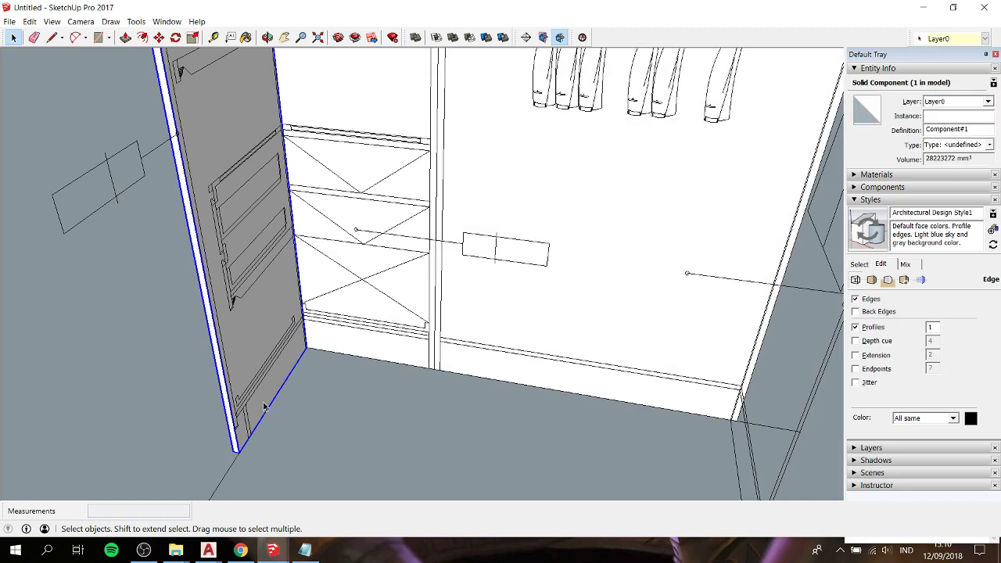
mouse_move(264, 407)
middle_mouse_down()
mouse_move(319, 391)
mouse_move(380, 319)
mouse_move(249, 410)
middle_mouse_up()
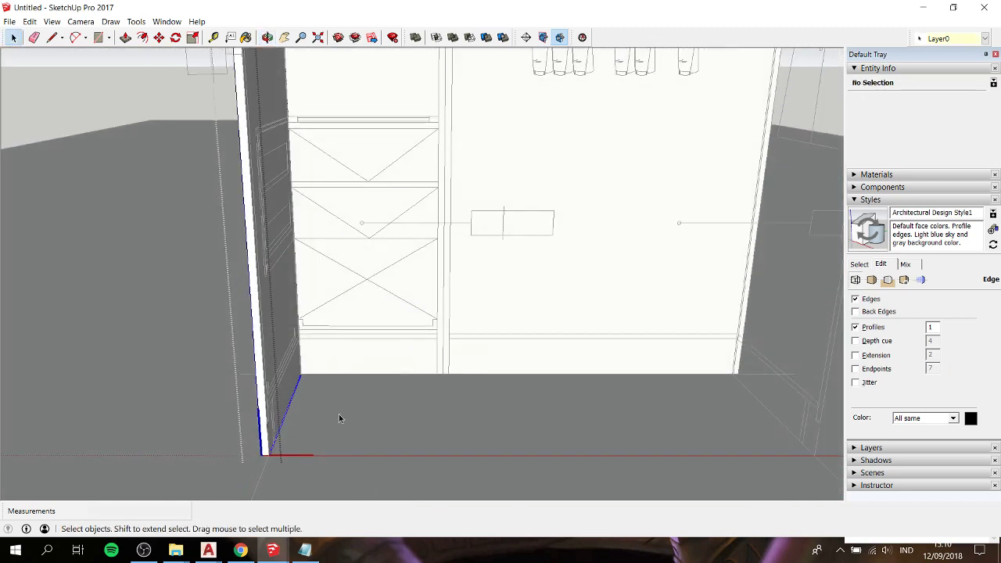
double_click(316, 377)
scroll(315, 375, "up", 1)
scroll(315, 375, "up", 1)
key("m")
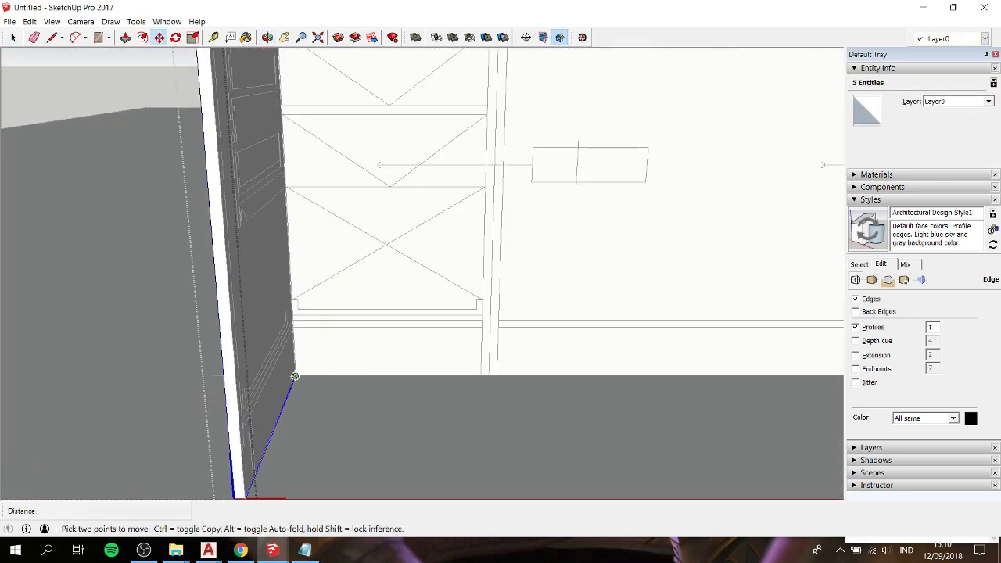
left_click(295, 376)
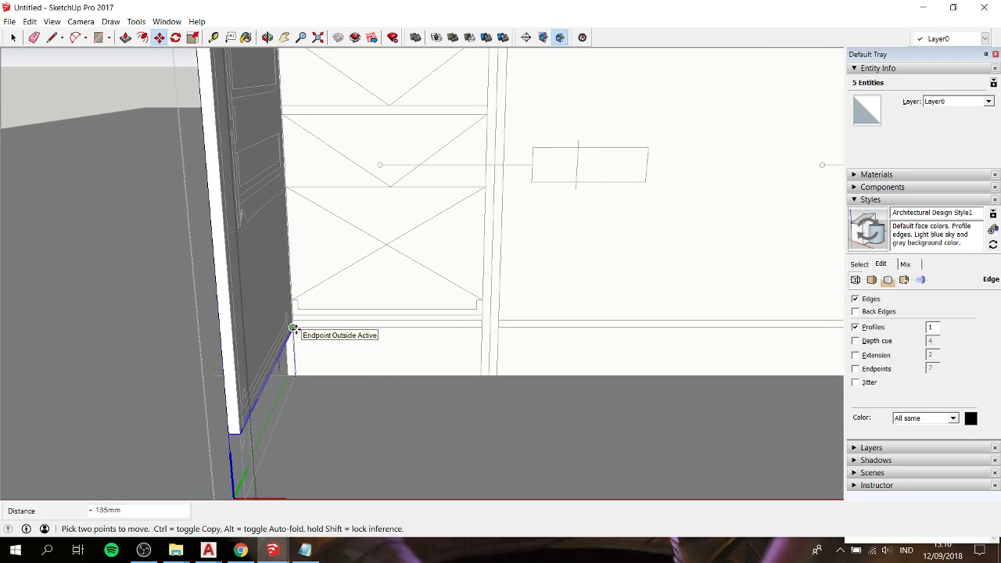
left_click(293, 328)
key("space")
left_click(388, 342)
- Copy the left side panel across to the wardrobe's right side with Move and Ctrl
scroll(355, 363, "down", 3)
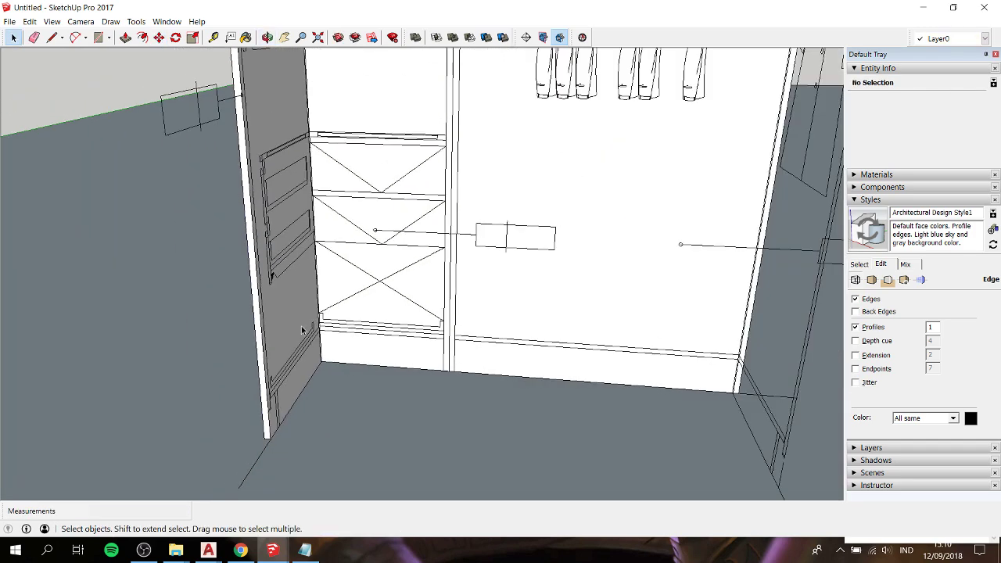
left_click(301, 330)
scroll(302, 330, "down", 3)
key("m")
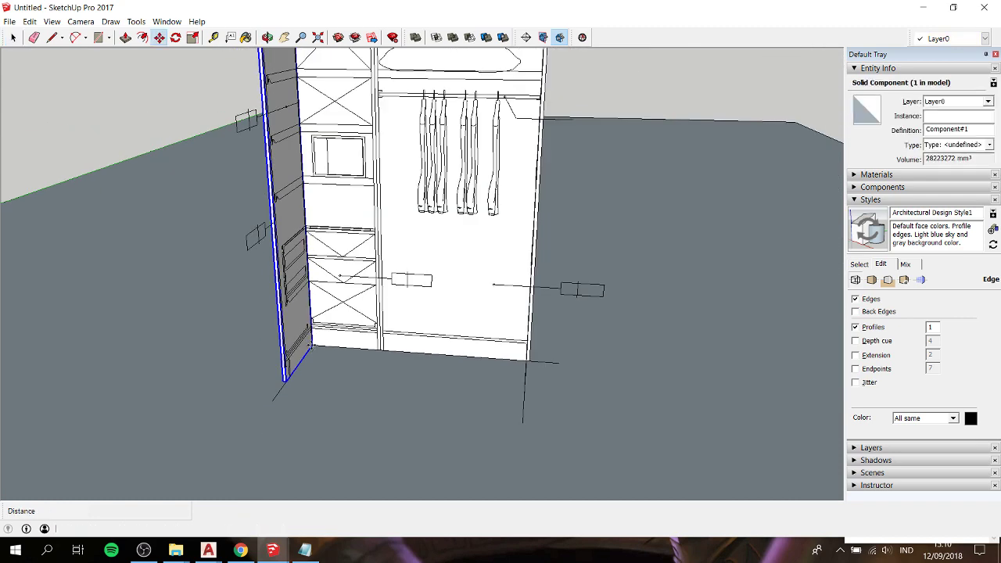
scroll(313, 344, "up", 3)
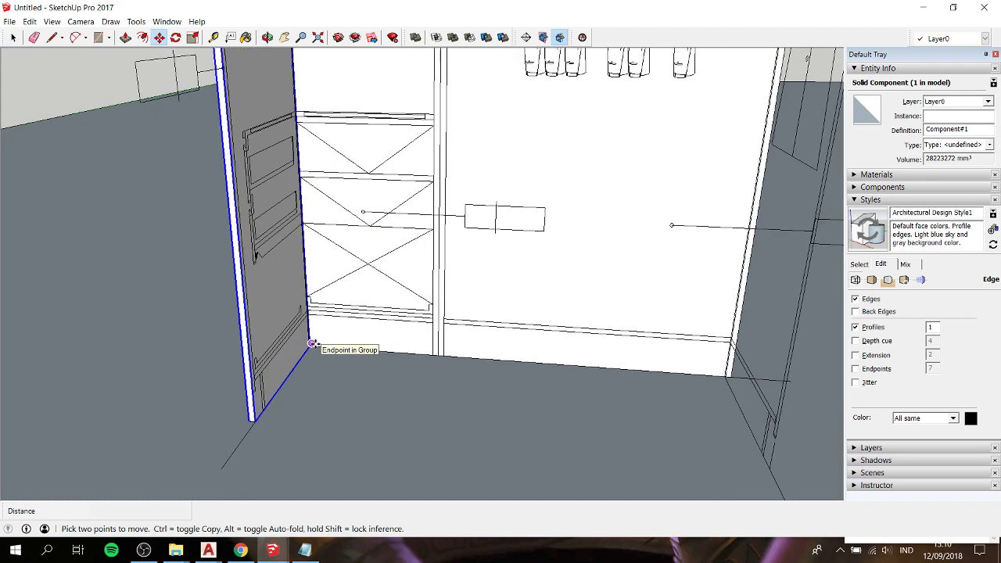
scroll(309, 348, "up", 2)
scroll(303, 352, "up", 1)
left_click(301, 354)
scroll(301, 353, "down", 3)
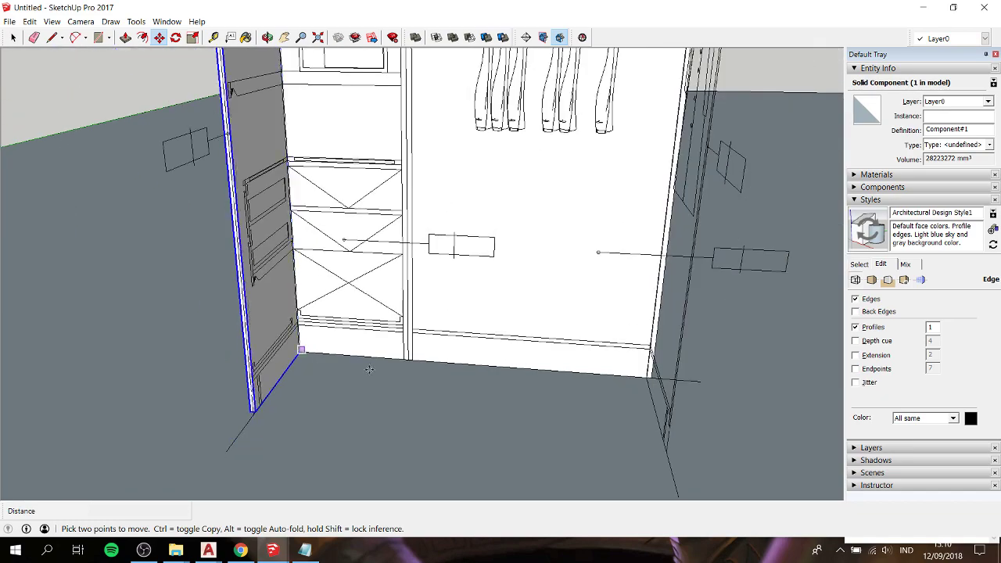
middle_click_drag(301, 354, 457, 336)
key("ctrl")
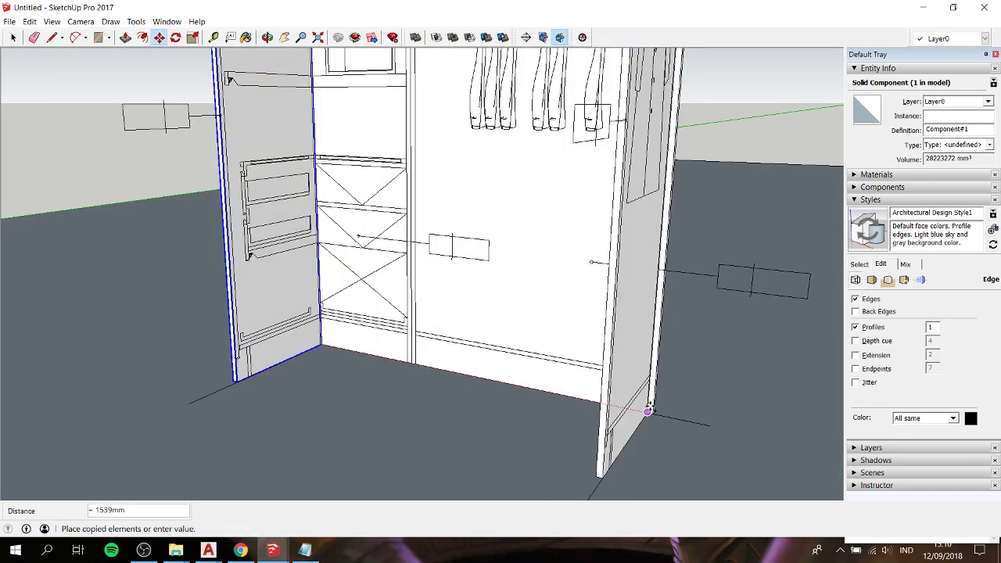
left_click(653, 414)
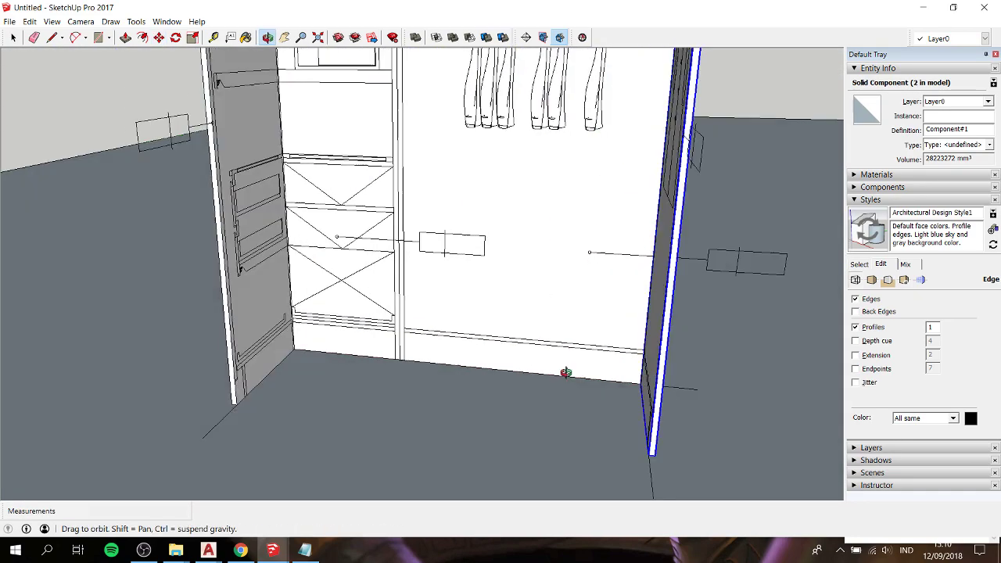
mouse_move(655, 414)
middle_mouse_down()
mouse_move(506, 314)
mouse_move(428, 382)
mouse_move(438, 284)
mouse_move(429, 247)
mouse_move(415, 351)
mouse_move(351, 429)
mouse_move(425, 400)
mouse_move(298, 313)
middle_mouse_up()
key("space")
scroll(357, 409, "up", 3)
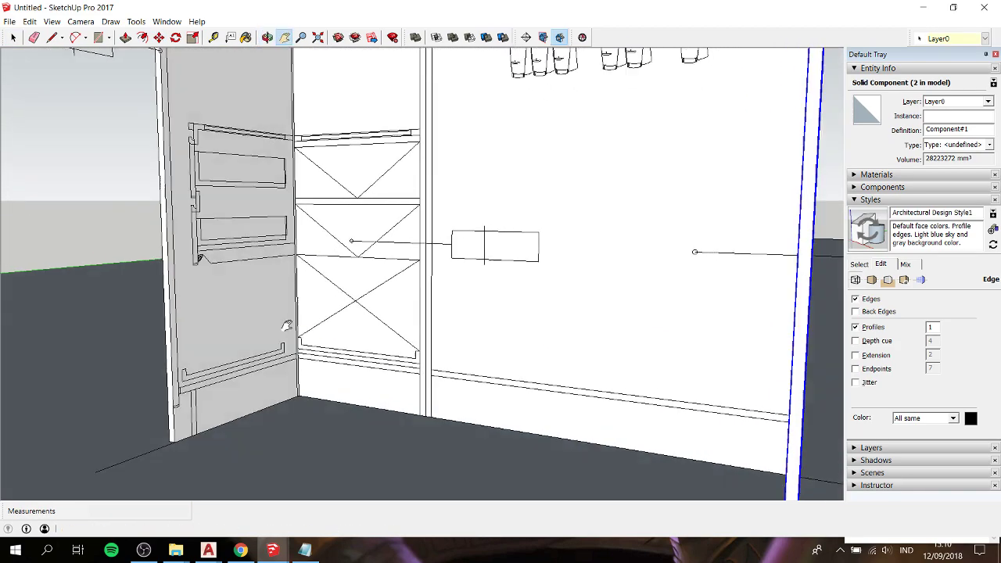
scroll(314, 352, "up", 1)
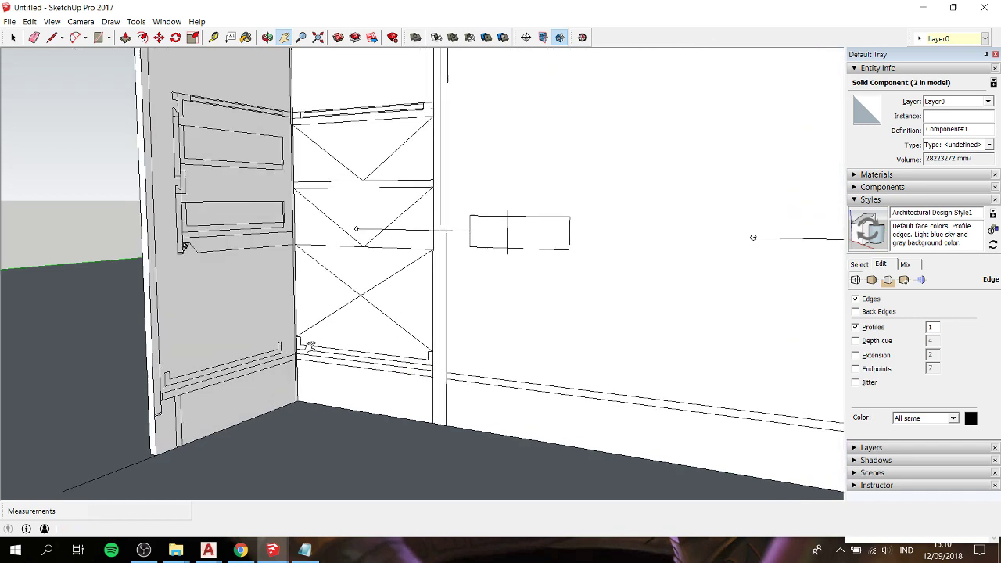
scroll(311, 349, "up", 2)
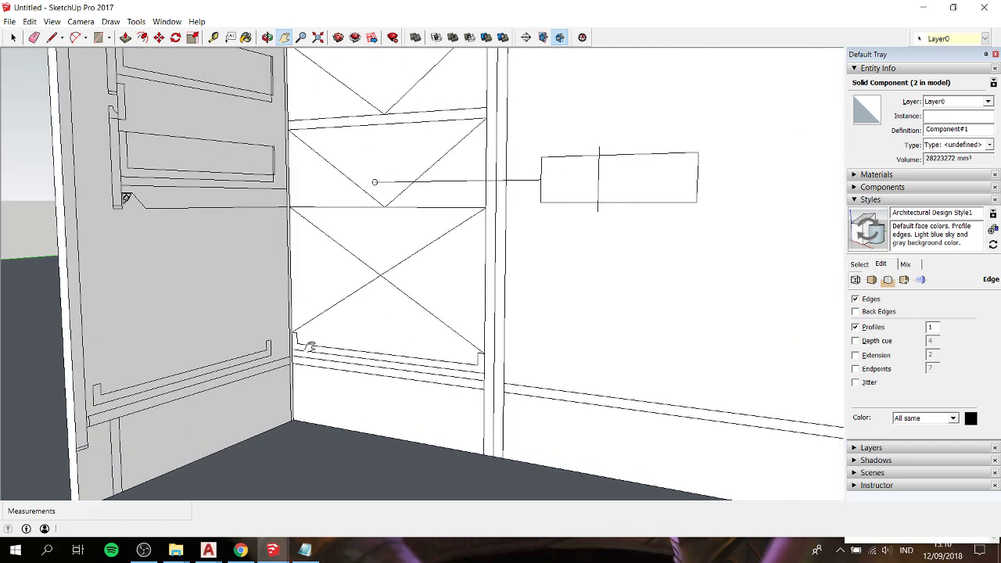
key("space")
left_click(387, 281)
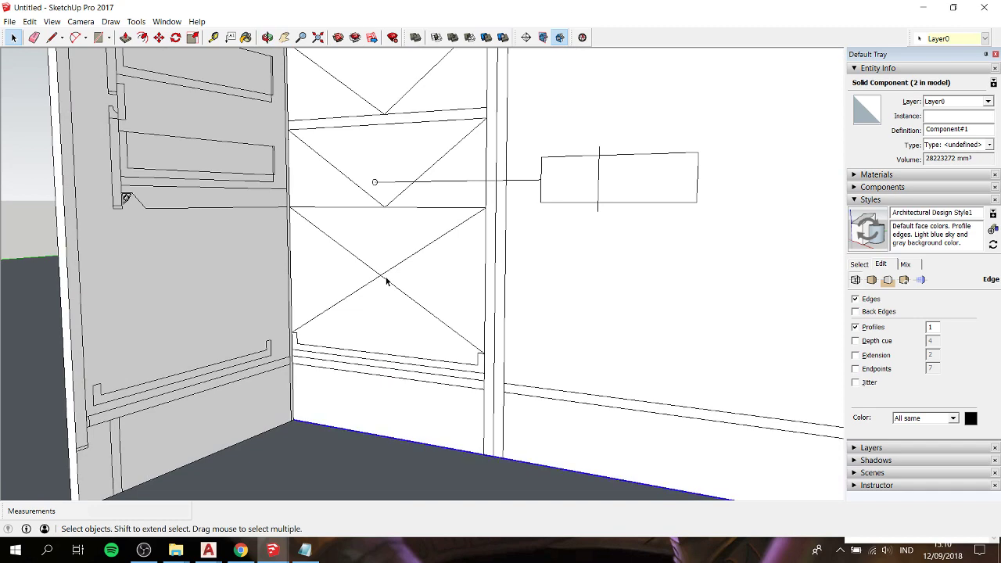
scroll(383, 284, "down", 5)
middle_click_drag(384, 281, 492, 74)
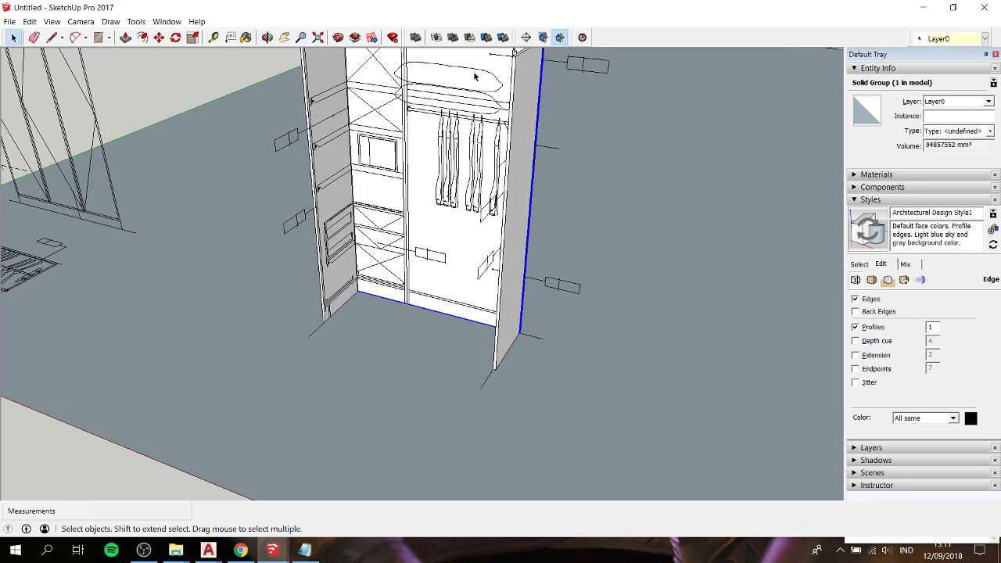
left_click(467, 72)
scroll(466, 72, "up", 2)
left_click(466, 72)
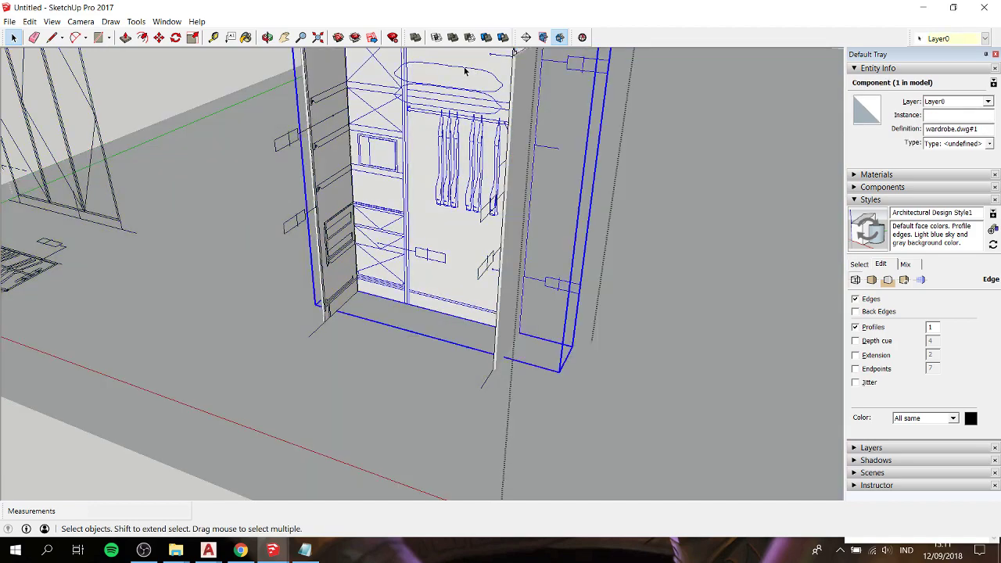
scroll(356, 266, "up", 2)
scroll(357, 266, "up", 4)
scroll(364, 316, "up", 2)
mouse_move(365, 313)
middle_mouse_down()
mouse_move(344, 273)
mouse_move(330, 278)
middle_mouse_up()
key("m")
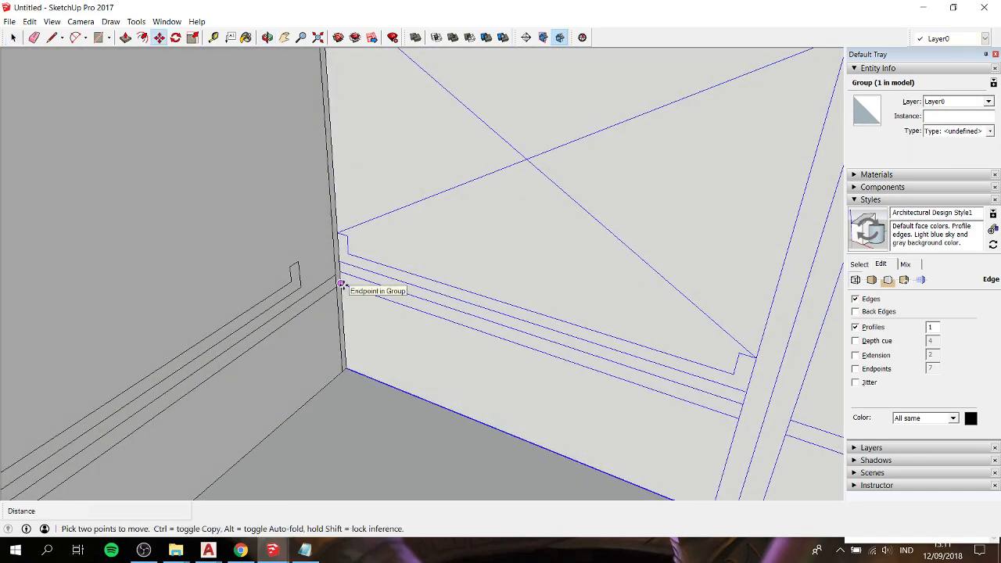
left_click(338, 284)
scroll(337, 286, "down", 3)
scroll(336, 286, "down", 5)
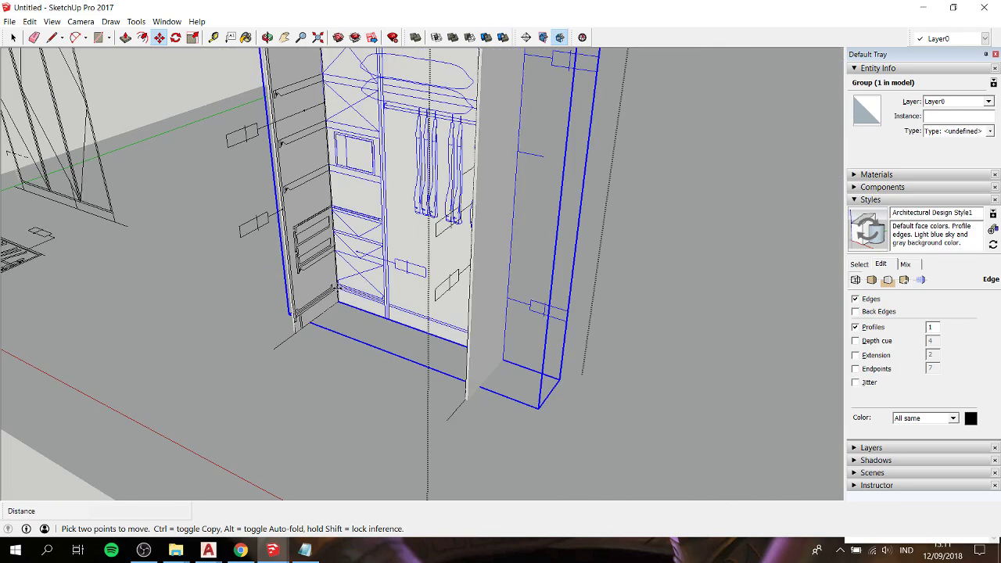
key("space")
left_click(588, 294)
key("h")
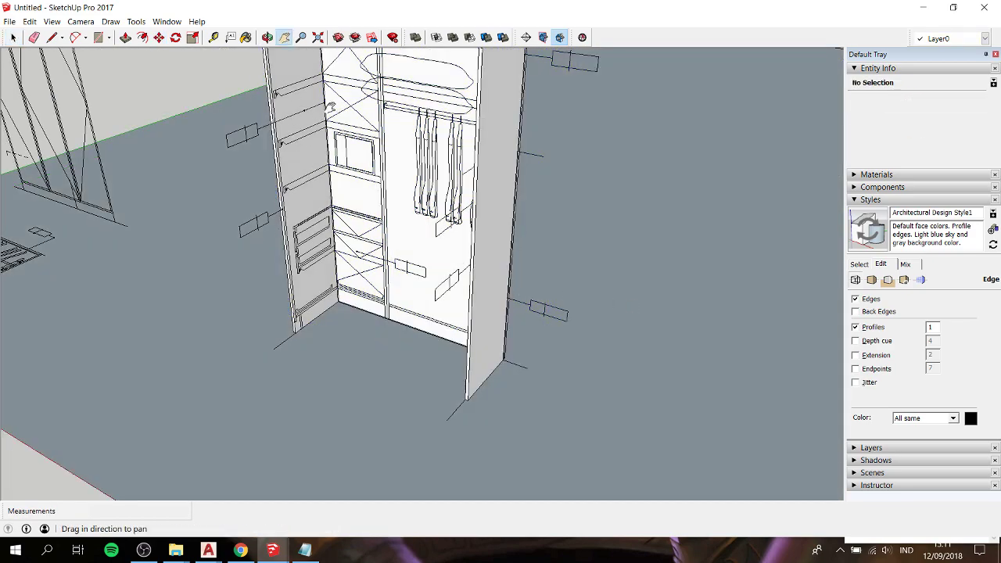
left_click_drag(296, 160, 359, 202)
scroll(359, 202, "up", 5)
scroll(352, 194, "up", 5)
scroll(348, 192, "up", 2)
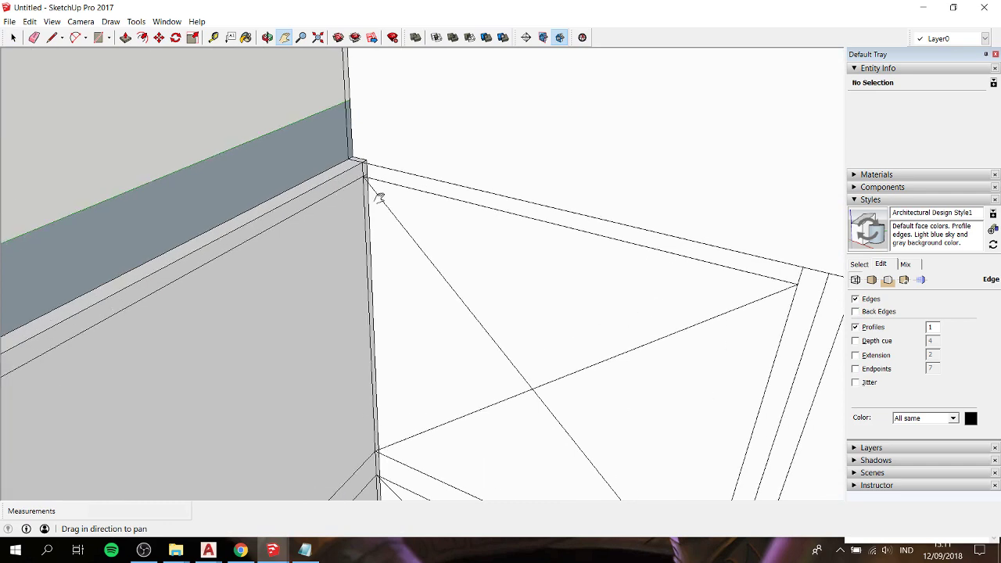
key("o")
left_click_drag(307, 260, 382, 175)
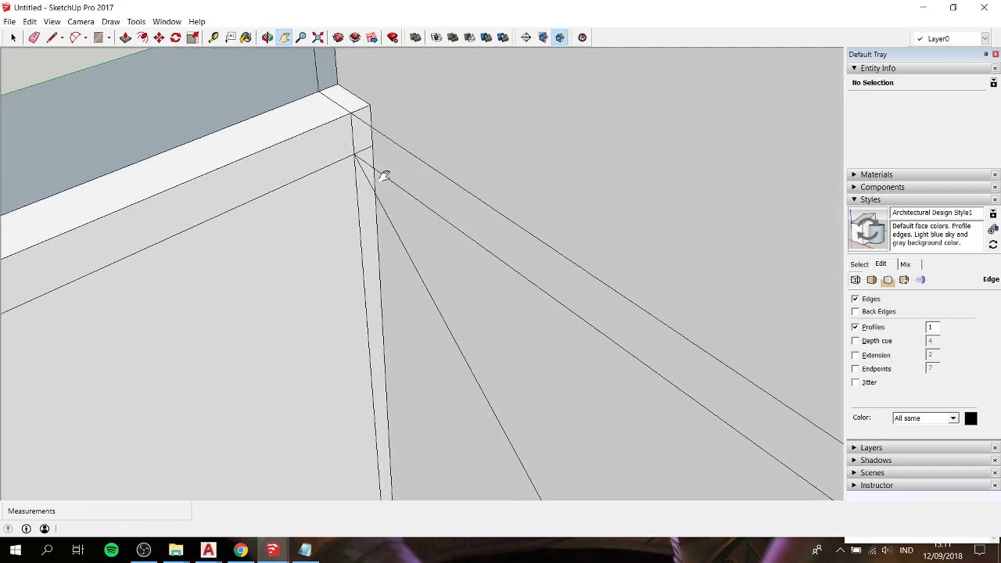
- Draw a thin 9 mm rectangle along the rear wall corner for the backing
key("r")
left_click(374, 144)
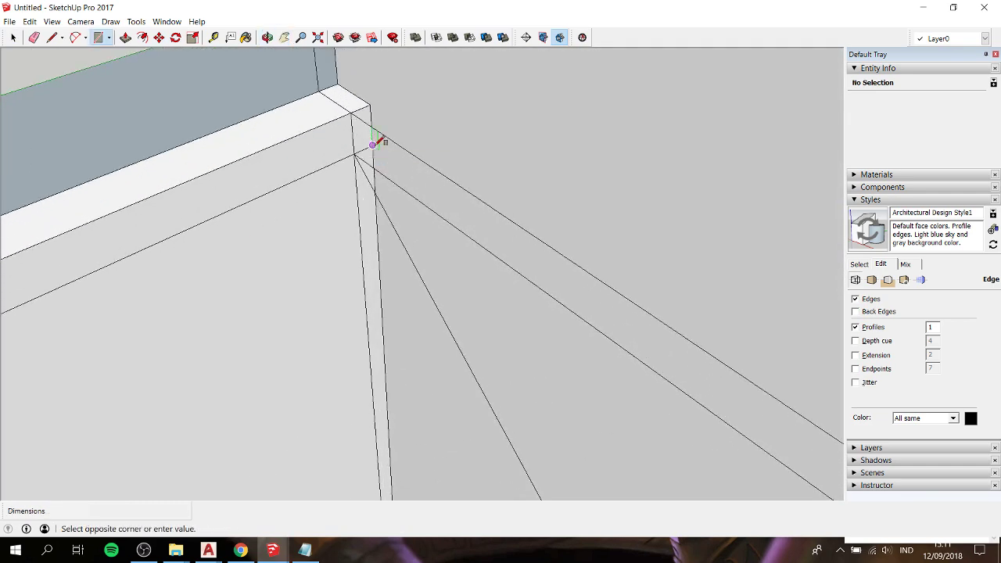
scroll(373, 143, "down", 1)
scroll(375, 143, "down", 3)
key("h")
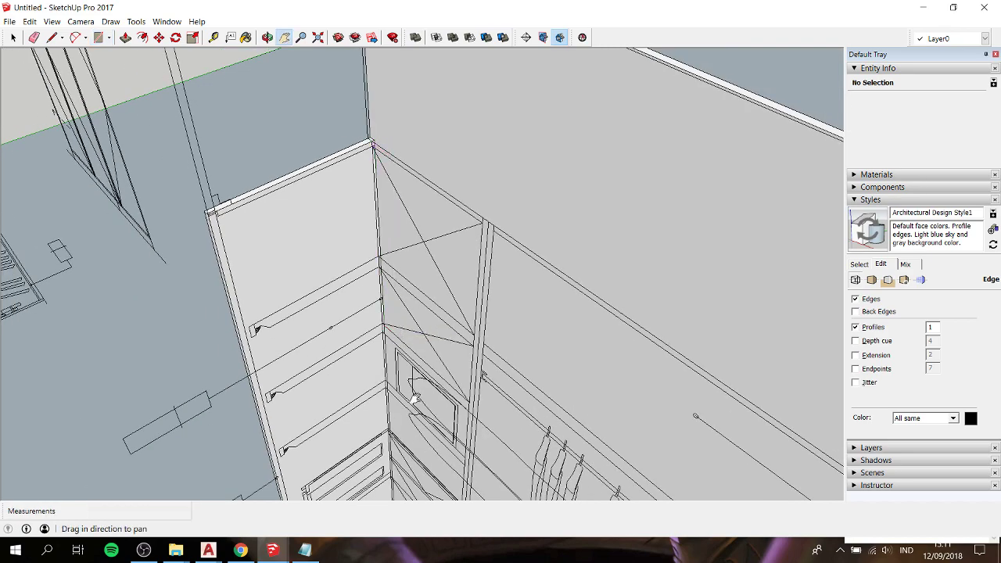
left_click_drag(402, 331, 475, 255)
scroll(447, 344, "up", 2)
scroll(447, 302, "up", 3)
scroll(441, 331, "up", 3)
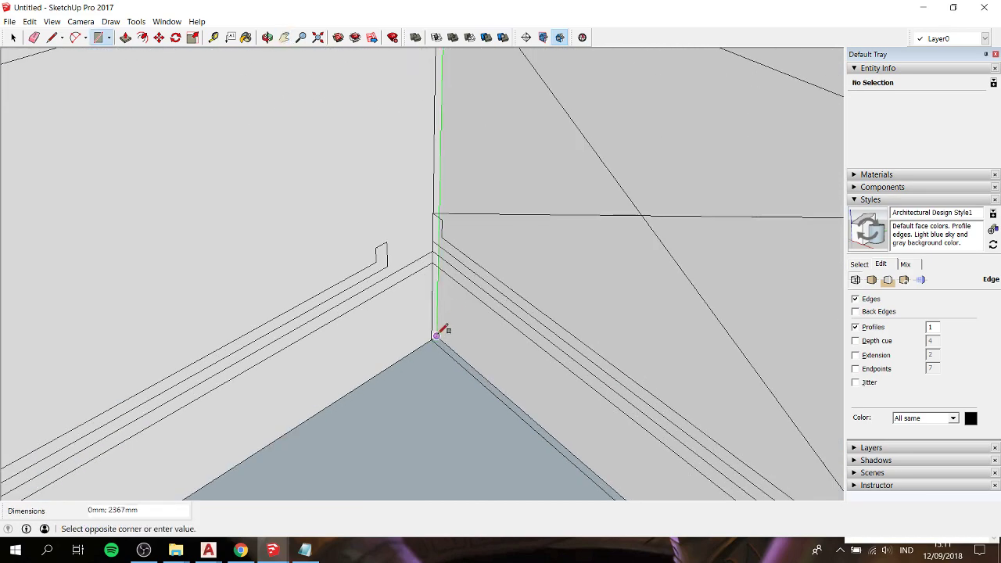
left_click(437, 337)
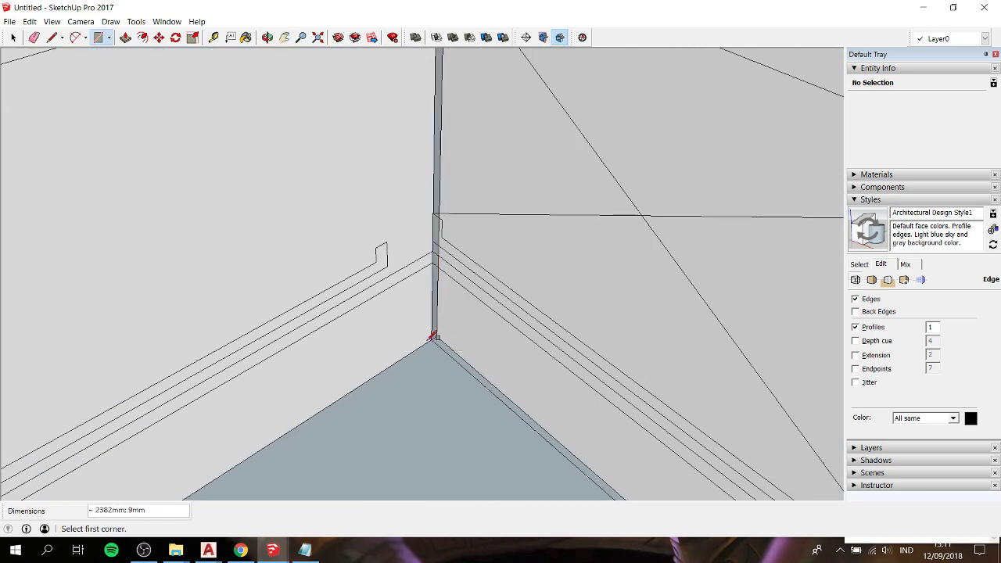
key("space")
- Pull the backing up to full height (2382 × 1539 mm) and make it a group
key("p")
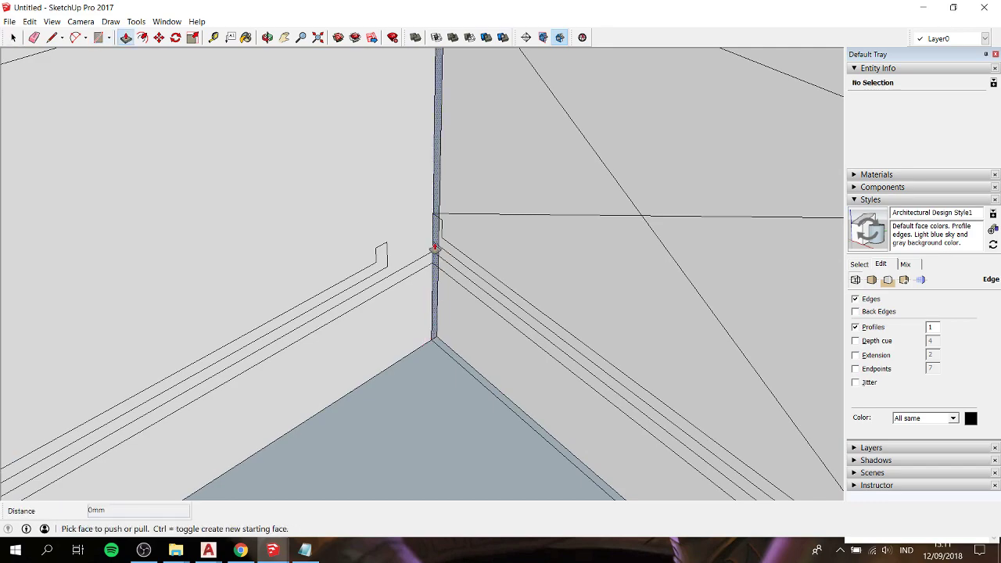
left_click(436, 249)
scroll(436, 247, "down", 5)
scroll(450, 235, "down", 3)
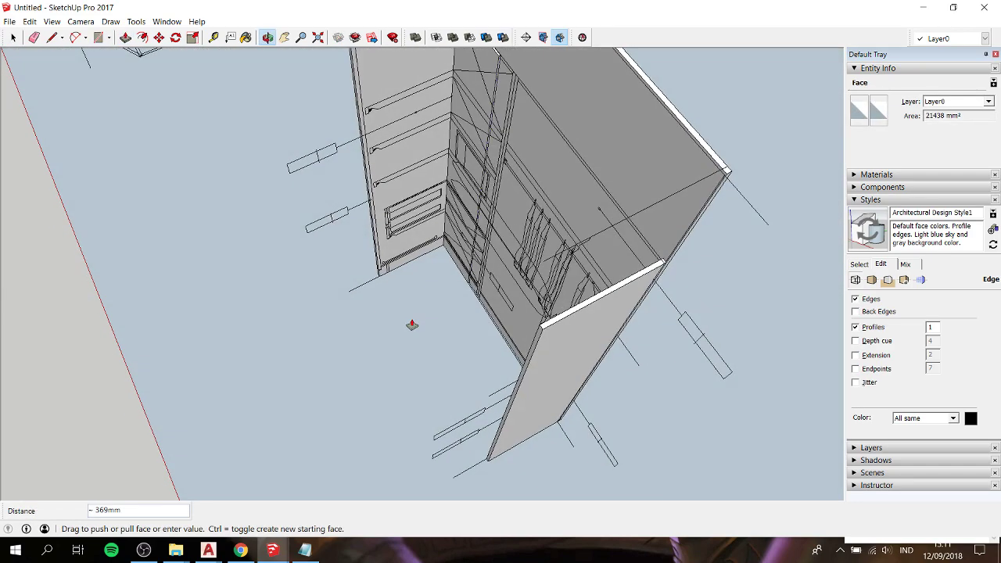
left_click(641, 263)
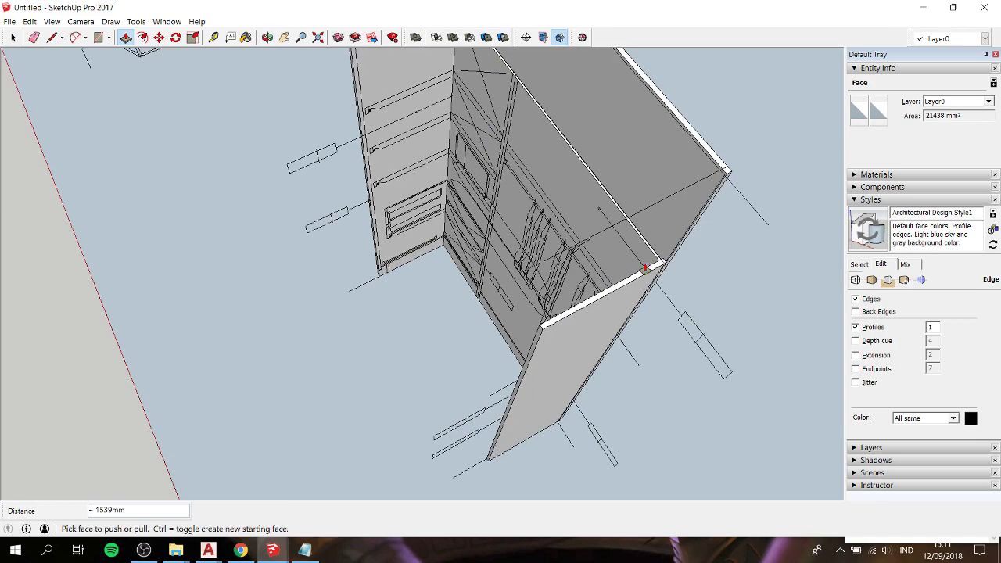
key("space")
double_click(639, 263)
right_click(640, 260)
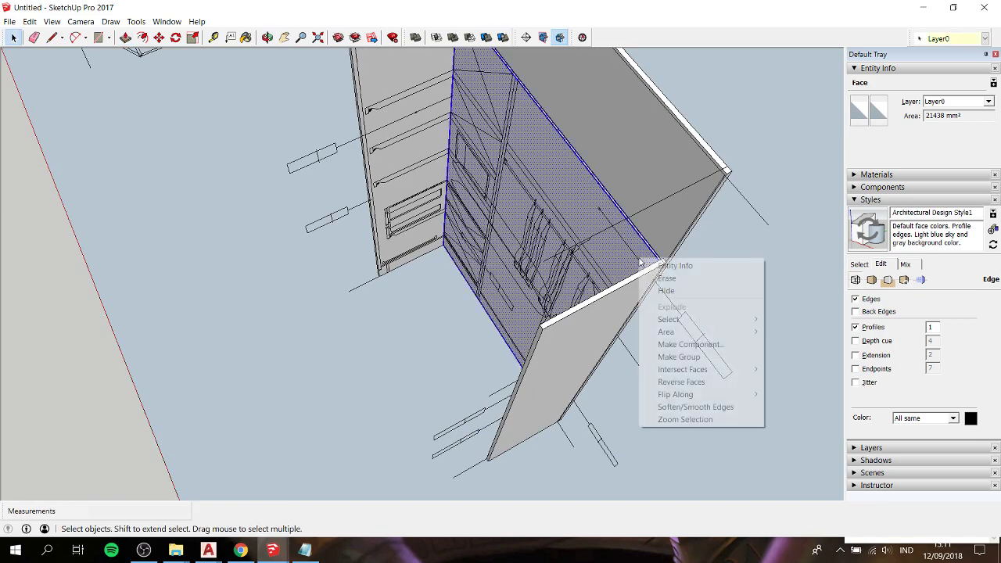
left_click(681, 358)
middle_click_drag(432, 284, 655, 164)
scroll(404, 255, "up", 3)
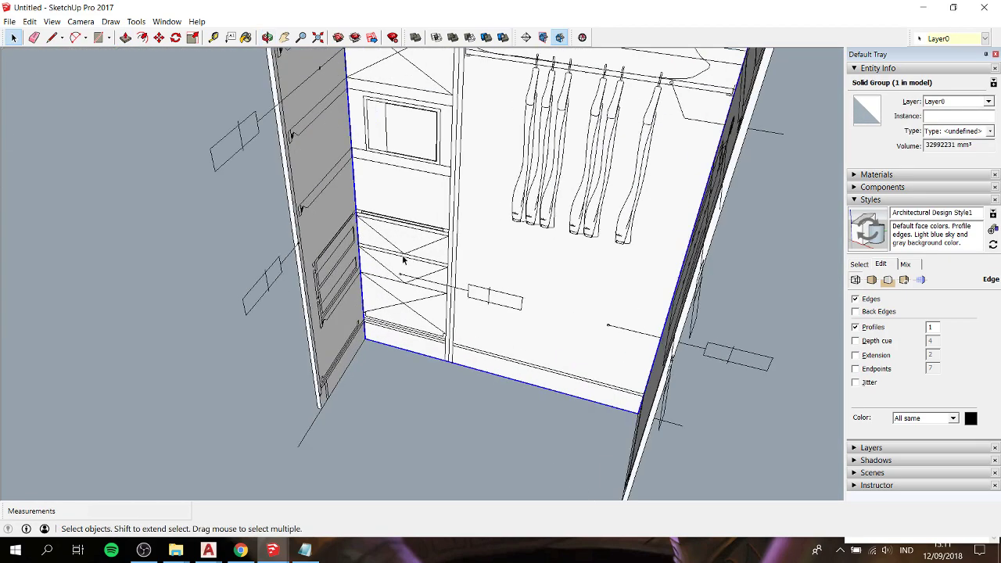
scroll(378, 360, "up", 3)
scroll(378, 361, "up", 2)
- Inspect the new backing around the hanging clothes and drawer section, then bring up Notepad
key("h")
mouse_move(406, 339)
left_mouse_down()
mouse_move(351, 304)
mouse_move(324, 320)
left_mouse_up()
scroll(380, 294, "down", 3)
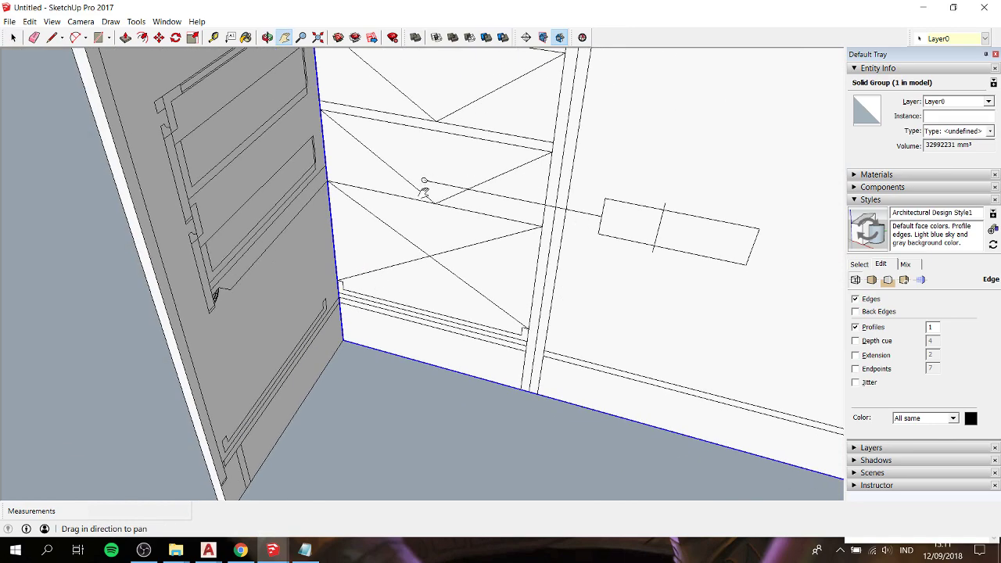
left_click_drag(420, 190, 409, 263)
scroll(412, 247, "down", 2)
left_click_drag(412, 165, 377, 318)
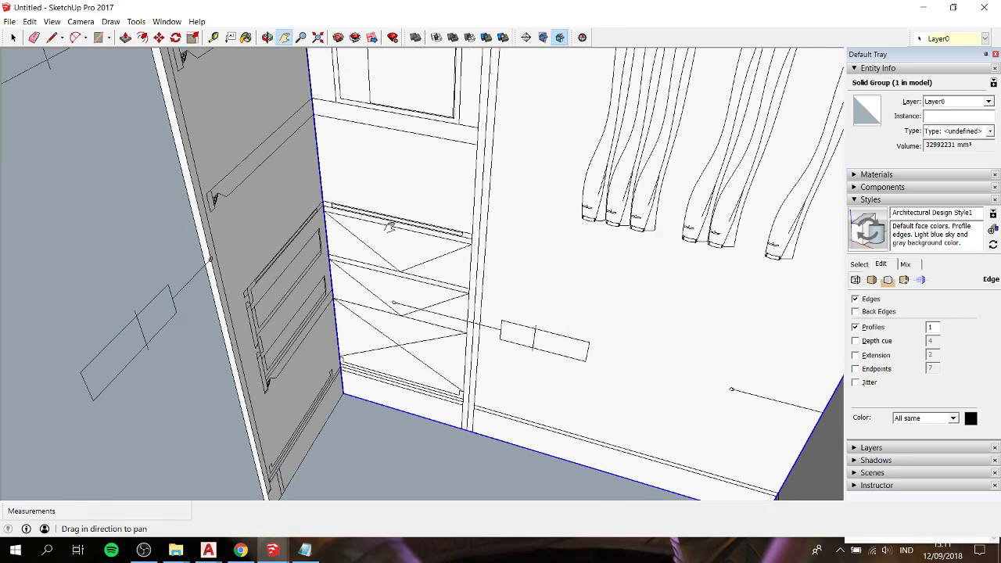
mouse_move(377, 317)
middle_mouse_down()
mouse_move(357, 219)
mouse_move(349, 252)
middle_mouse_up()
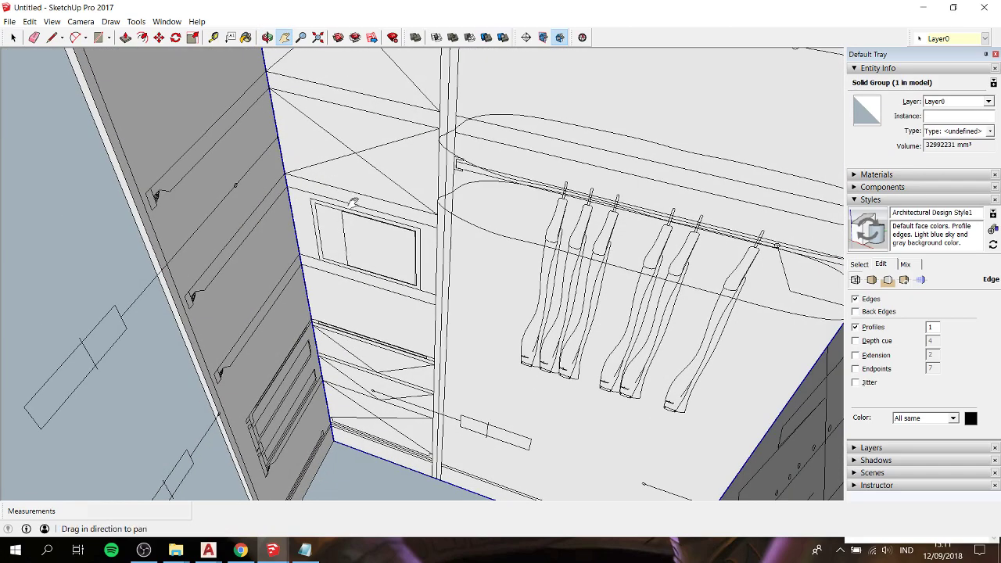
left_click_drag(349, 252, 347, 232)
mouse_move(346, 233)
middle_mouse_down()
mouse_move(339, 253)
mouse_move(304, 196)
middle_mouse_up()
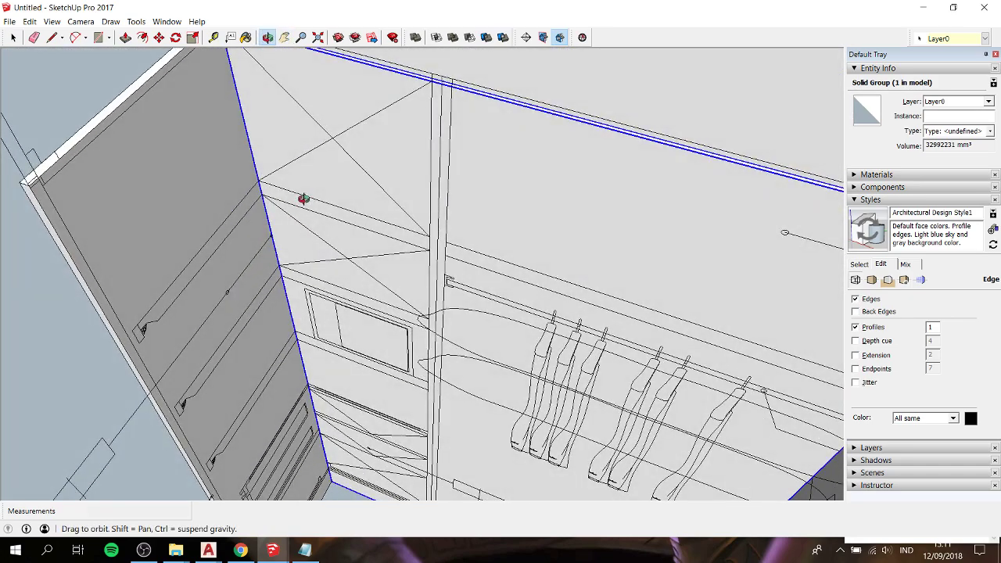
left_click_drag(303, 147, 297, 342)
mouse_move(297, 342)
middle_mouse_down()
mouse_move(353, 105)
mouse_move(304, 188)
middle_mouse_up()
scroll(292, 272, "down", 5)
scroll(317, 380, "up", 3)
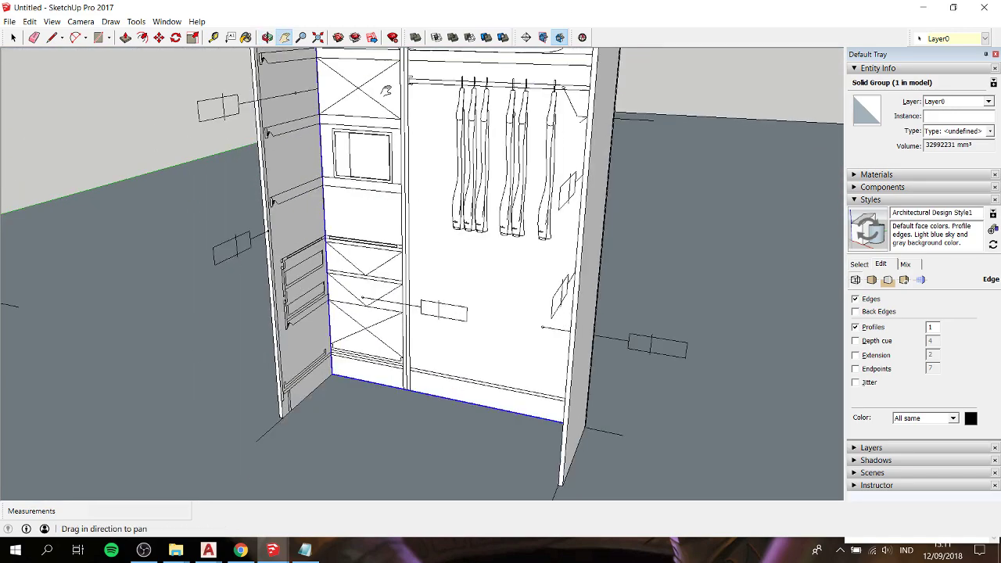
scroll(349, 293, "up", 3)
scroll(351, 391, "up", 3)
left_click_drag(357, 359, 349, 295)
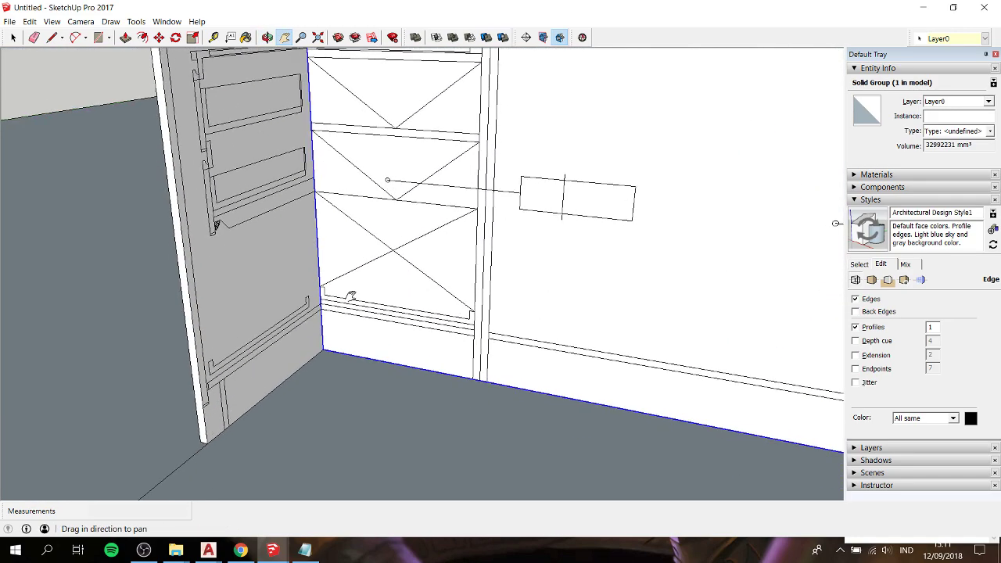
left_click(304, 549)
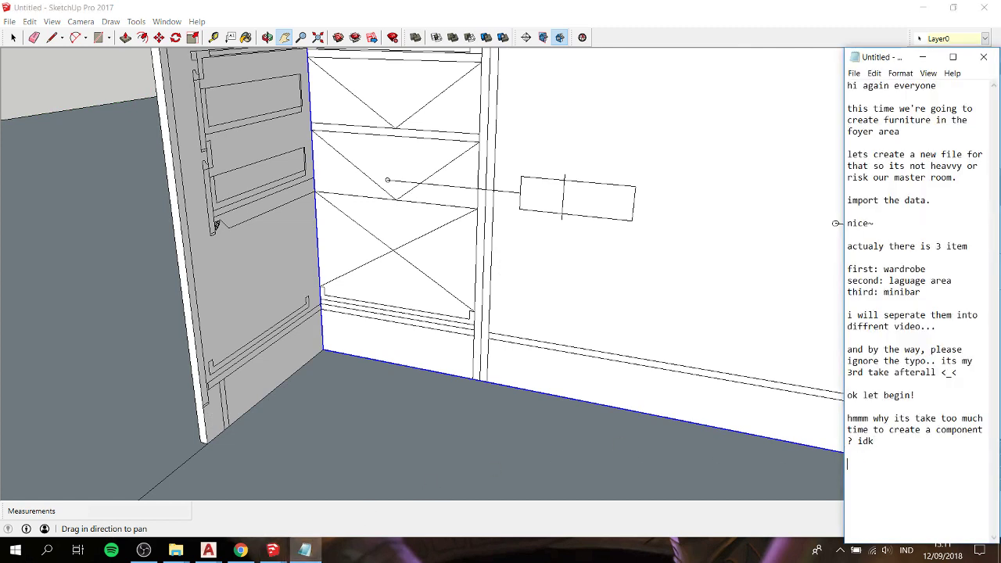
- Clear the old Notepad text and write that the backing is done and building goes bottom to top
key("ctrl+a")
key("Delete")
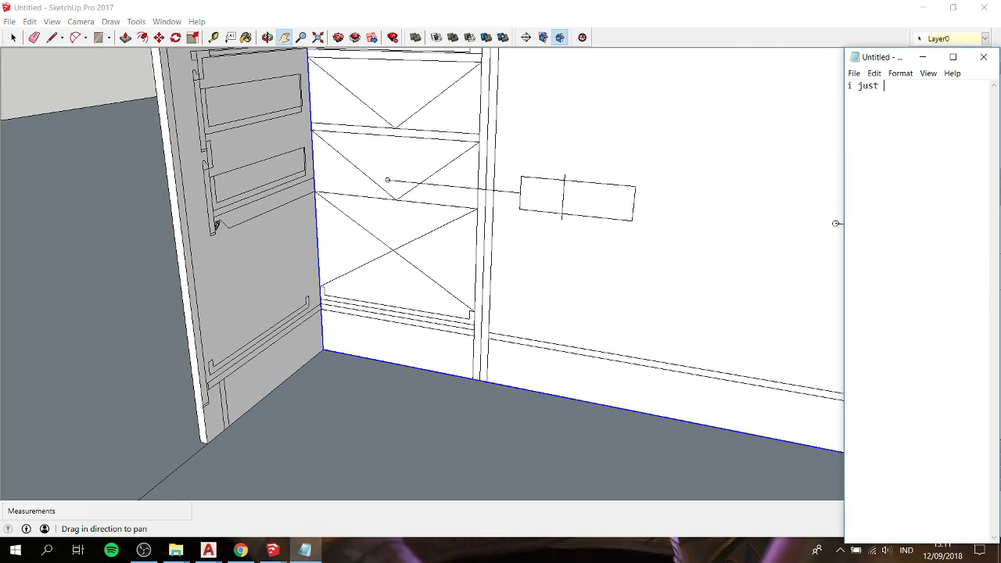
type("create the bac")
type("king.")
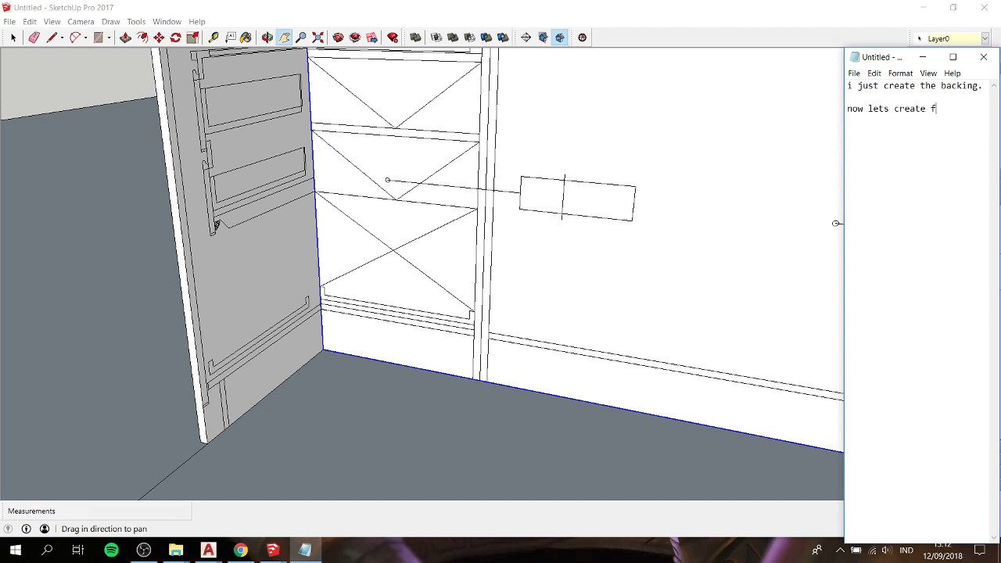
type("rom")
type("boot")
type("ttom to top.")
- Draw a thin rectangle at the drawer corner as the bottom shelf's edge profile
left_click(425, 357)
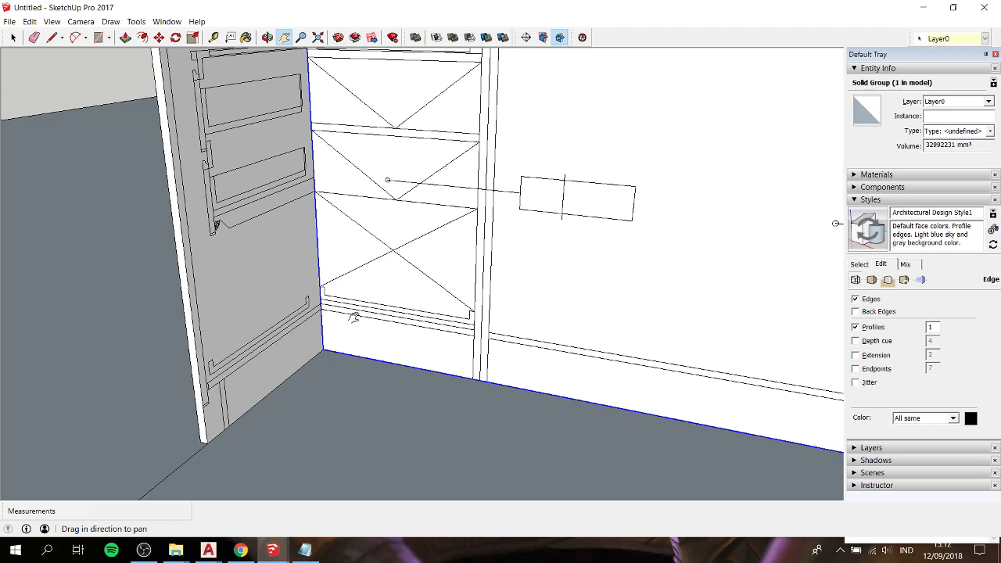
left_click_drag(351, 315, 301, 301)
scroll(302, 301, "up", 2)
scroll(313, 293, "up", 1)
key("r")
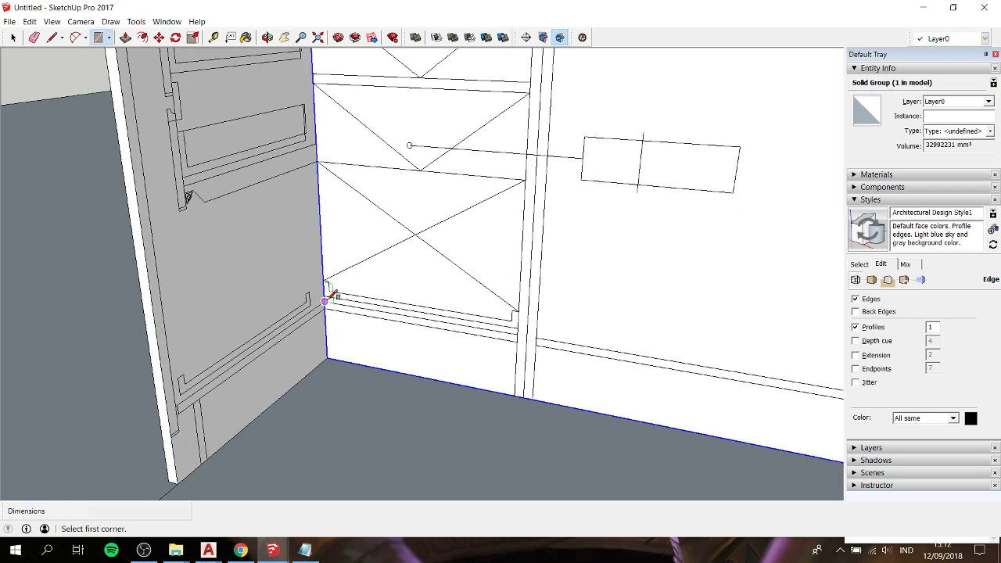
left_click(325, 301)
left_click(183, 407)
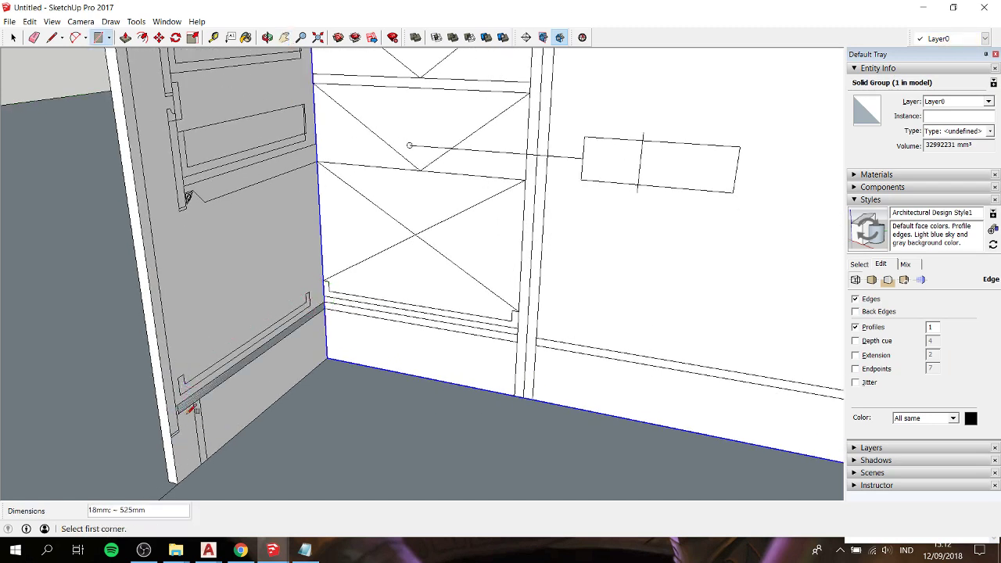
key("space")
- Extrude the shelf profile across the cabinet bottom and make it a group
key("p")
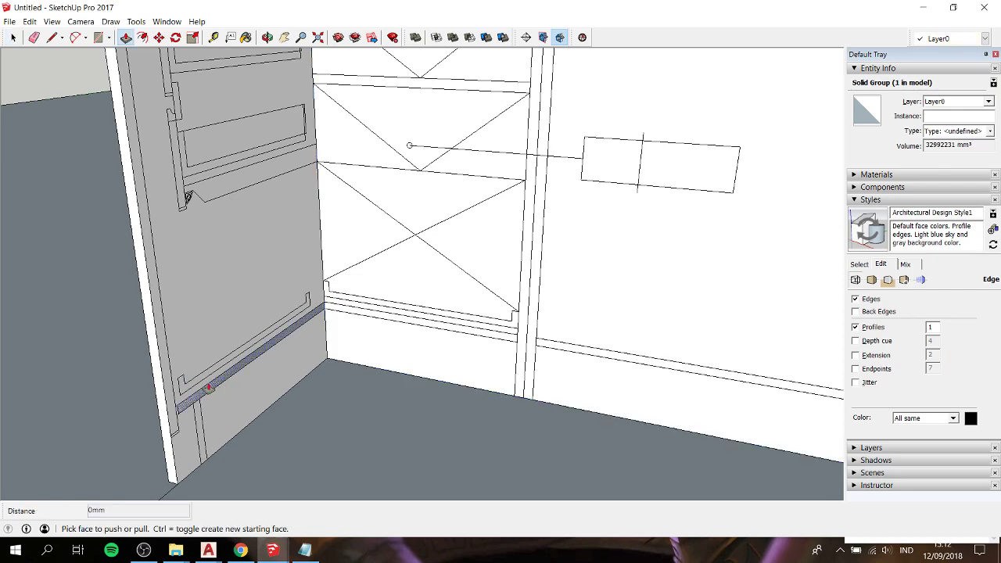
left_click(196, 394)
scroll(297, 388, "down", 5)
middle_click_drag(296, 387, 509, 351)
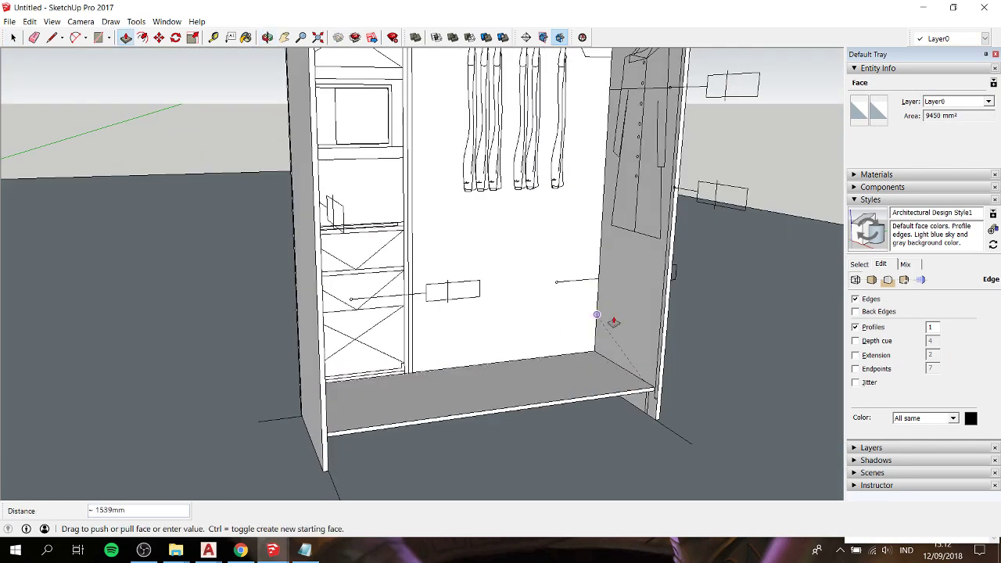
left_click(633, 313)
key("space")
triple_click(545, 386)
right_click(545, 385)
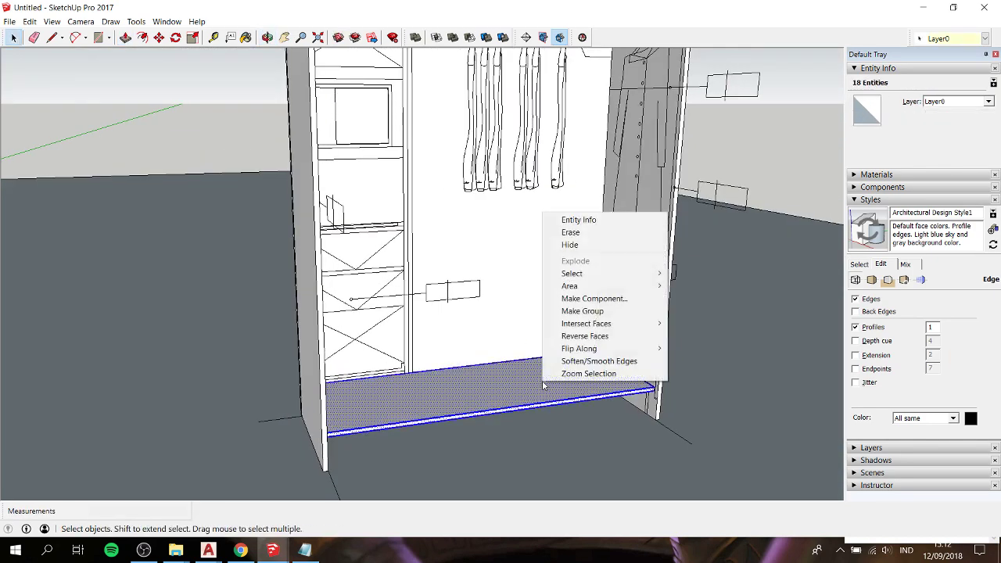
left_click(591, 312)
key("alt+Tab")
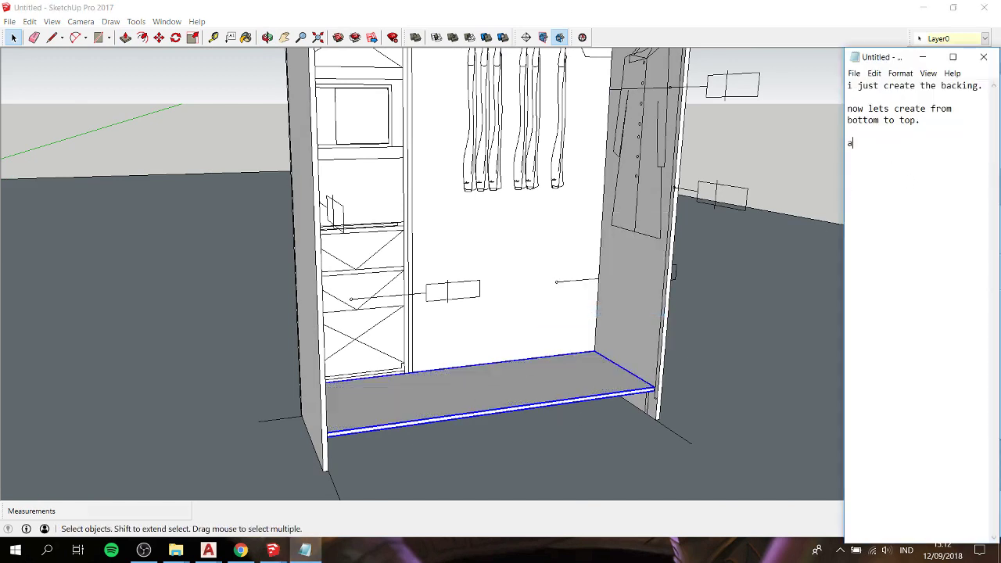
- Type the Notepad tip 'always create a group for every object'
type("lways cre")
type("ate")
type("fo")
type("a")
type("ject")
- Draw a small closed L-shaped profile with Line at the cabinet's bottom front corner
left_click(576, 253)
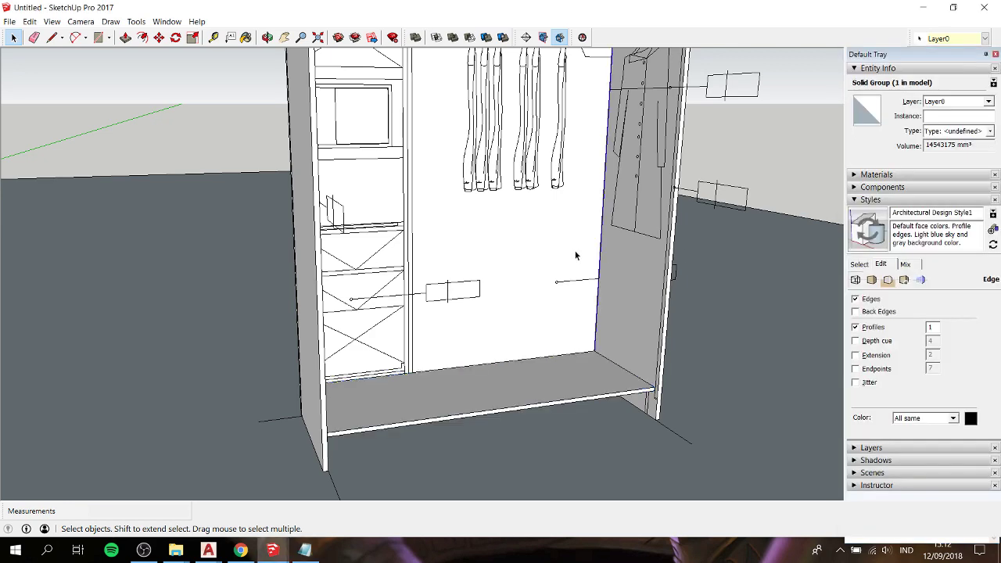
mouse_move(409, 380)
middle_mouse_down()
mouse_move(336, 367)
mouse_move(396, 373)
mouse_move(302, 385)
middle_mouse_up()
scroll(334, 365, "up", 3)
scroll(333, 362, "up", 3)
scroll(303, 385, "down", 3)
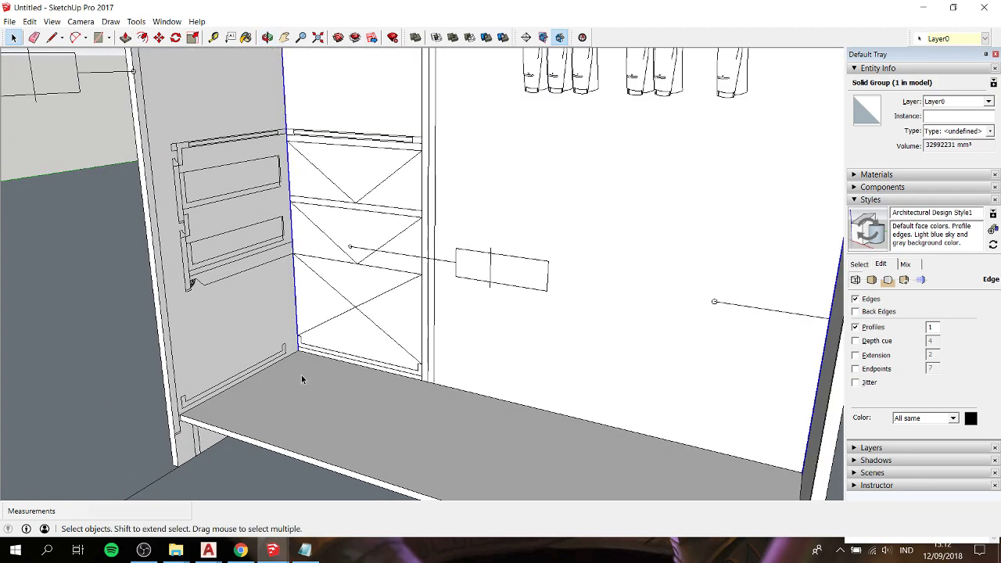
scroll(301, 379, "down", 3)
scroll(299, 371, "down", 3)
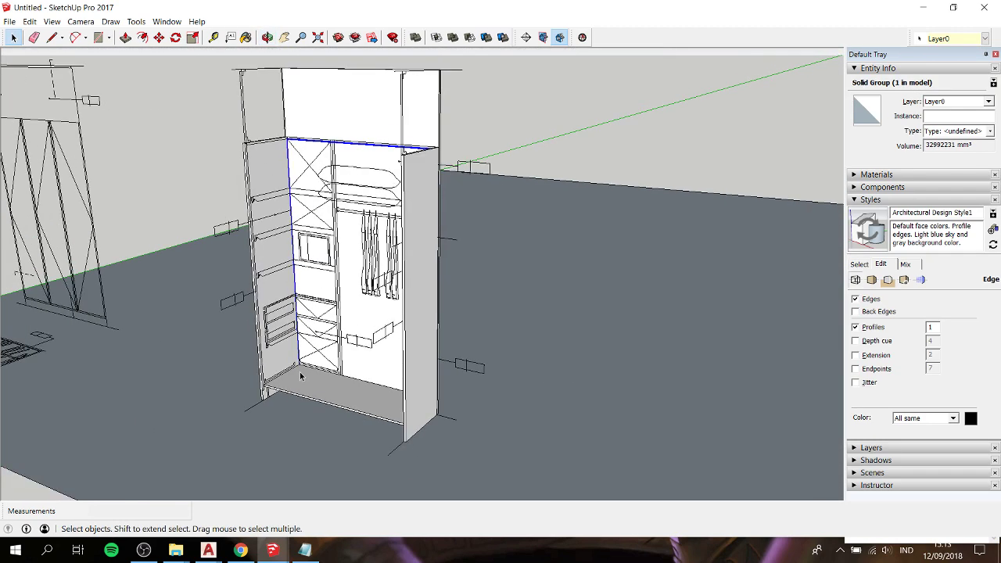
mouse_move(301, 377)
middle_mouse_down()
mouse_move(304, 419)
mouse_move(284, 387)
mouse_move(224, 371)
middle_mouse_up()
scroll(304, 420, "up", 3)
scroll(295, 418, "up", 2)
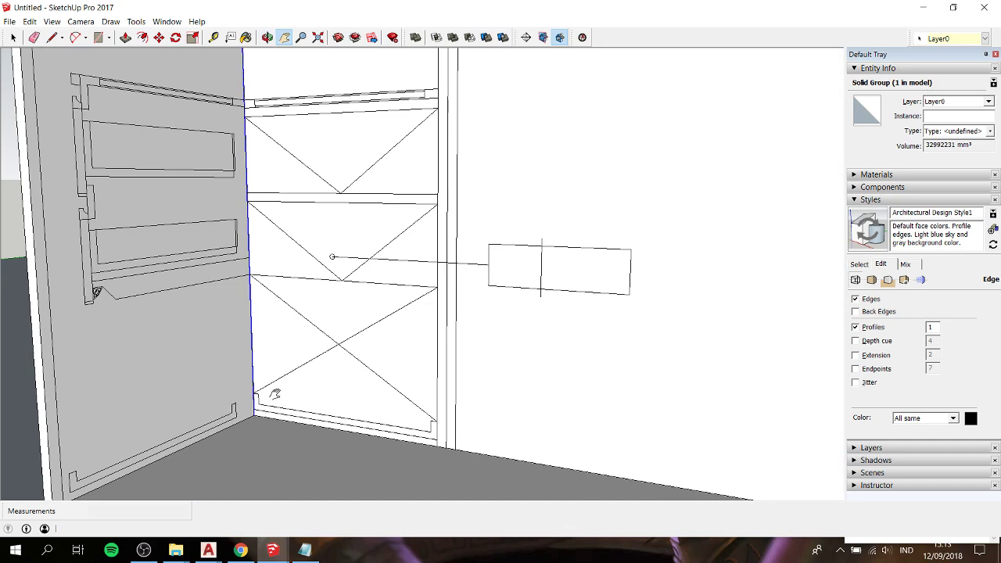
middle_click_drag(274, 394, 295, 361)
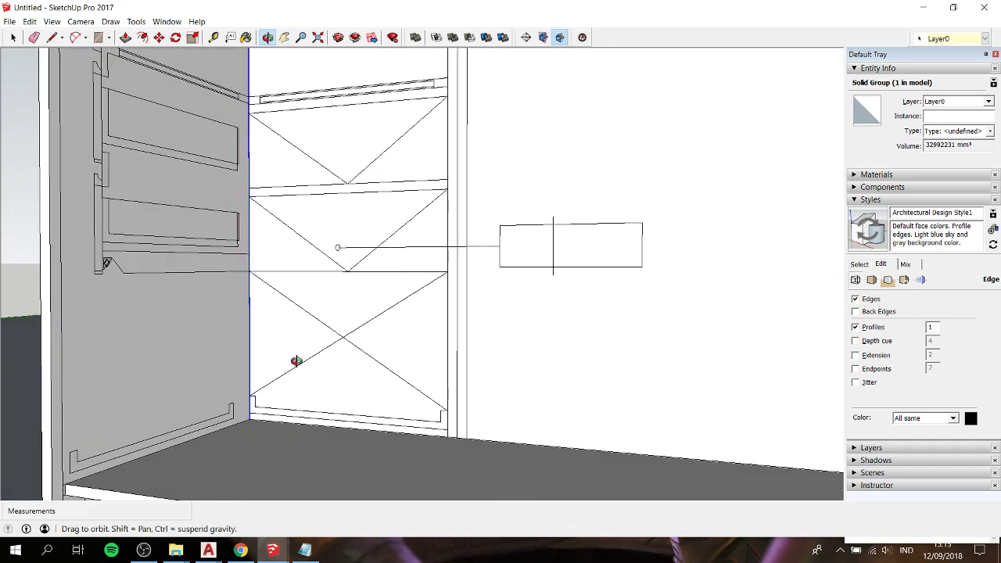
key("shift")
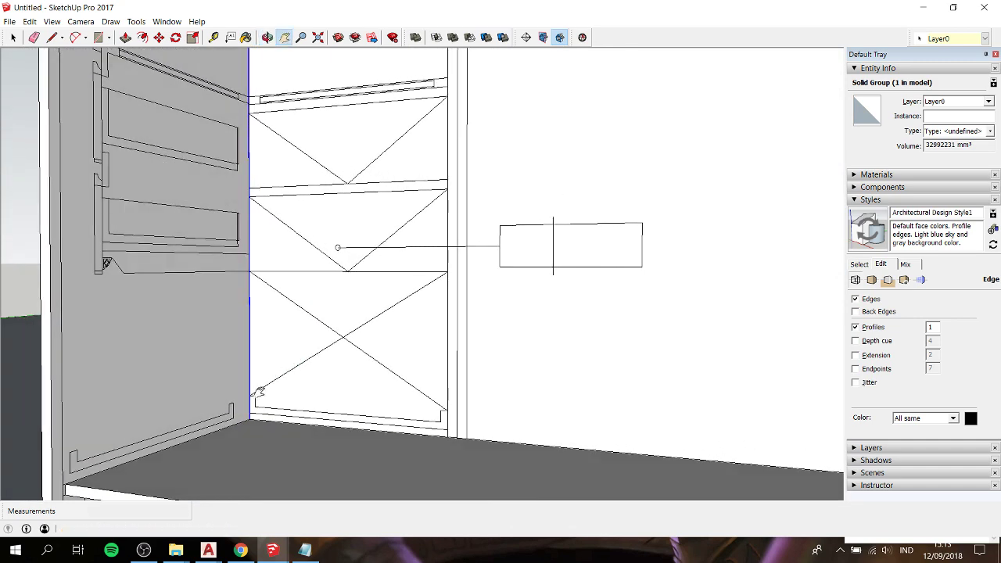
scroll(251, 405, "up", 3)
key("l")
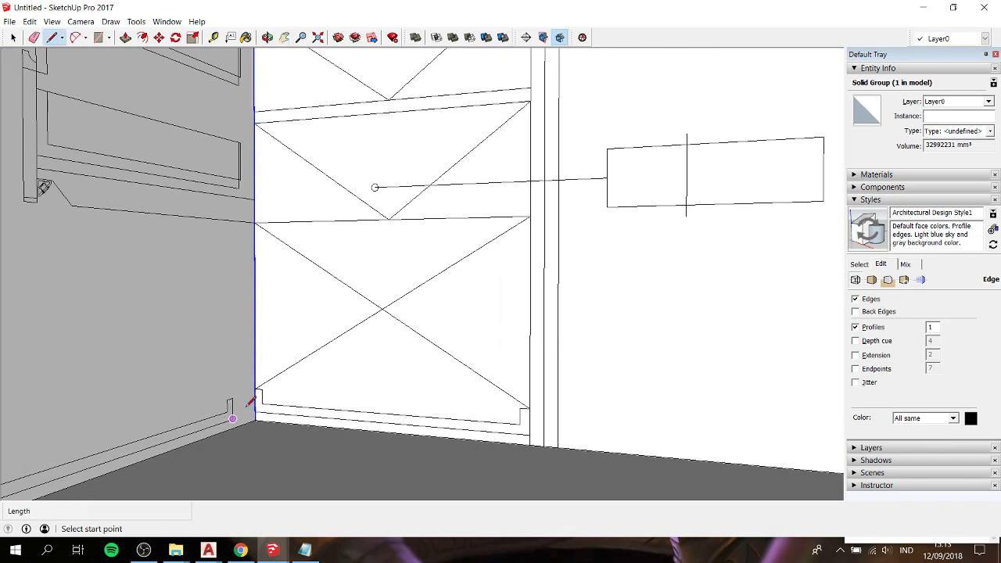
left_click(232, 398)
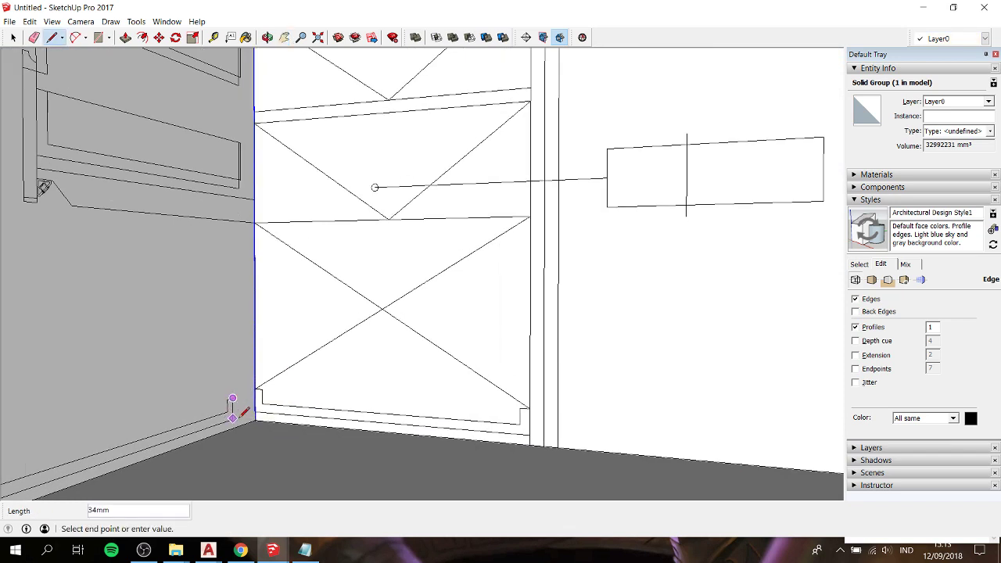
scroll(232, 401, "down", 3)
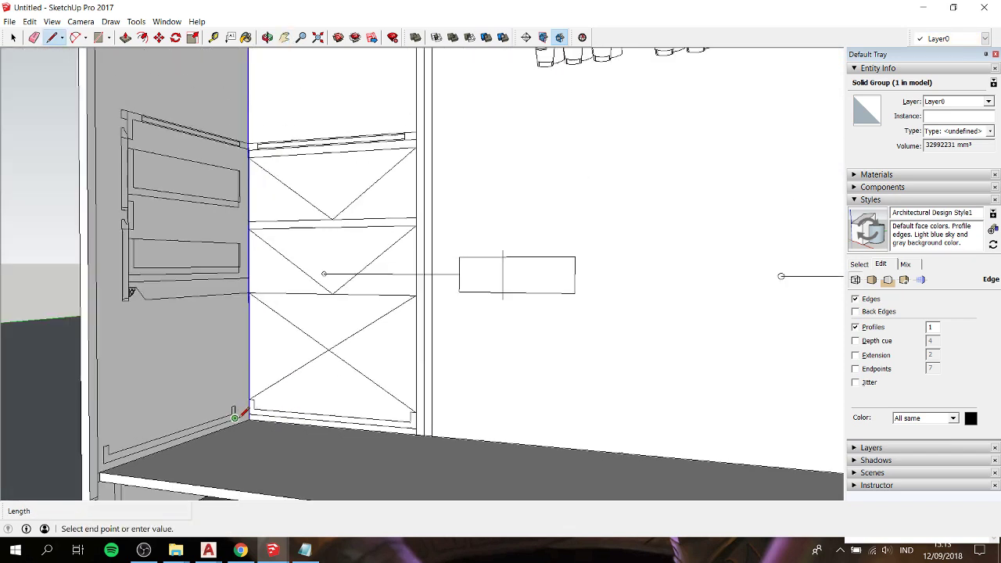
left_click(123, 443)
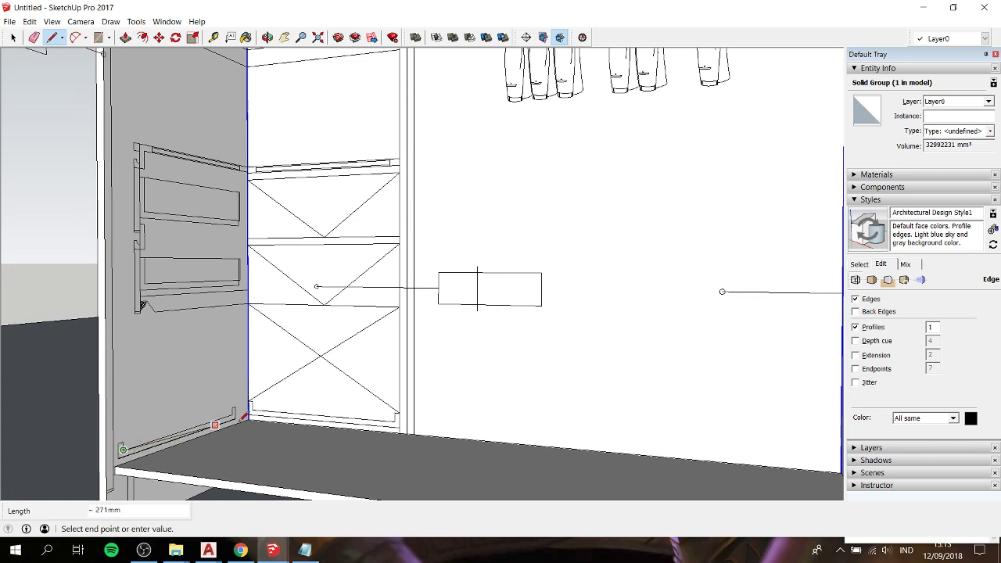
left_click(232, 399)
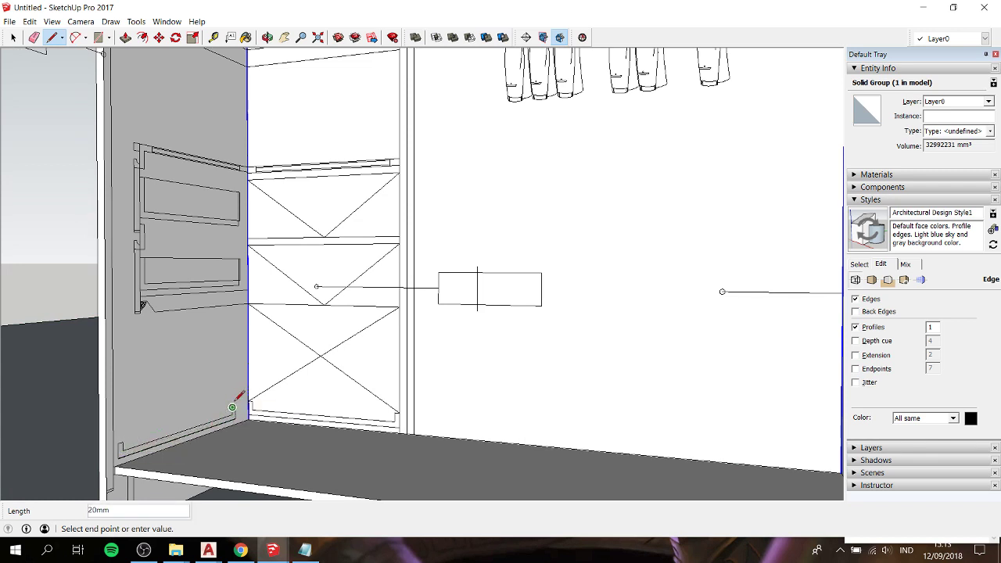
scroll(243, 403, "up", 2)
scroll(238, 403, "up", 2)
left_click(227, 404)
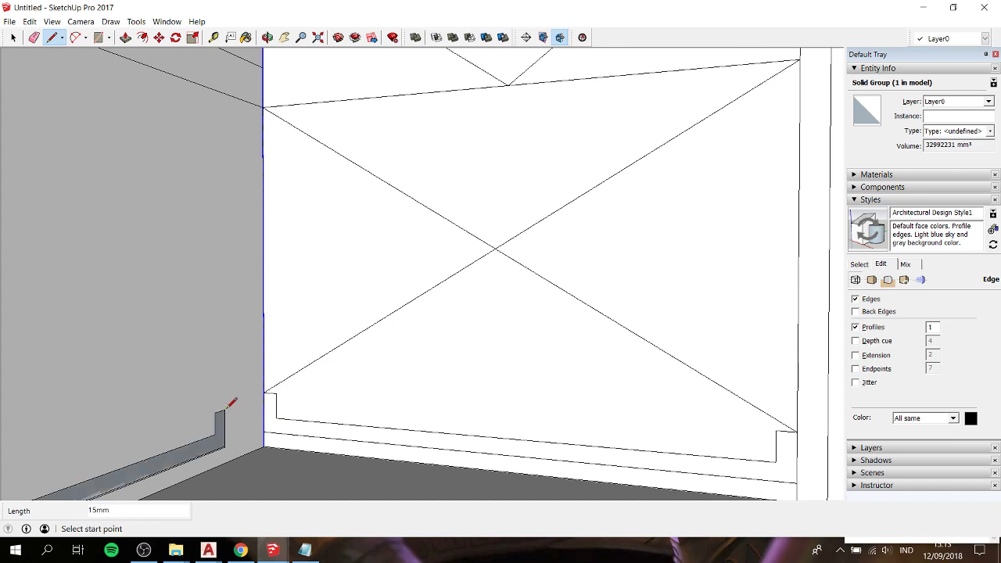
scroll(231, 400, "down", 2)
scroll(234, 395, "down", 1)
key("space")
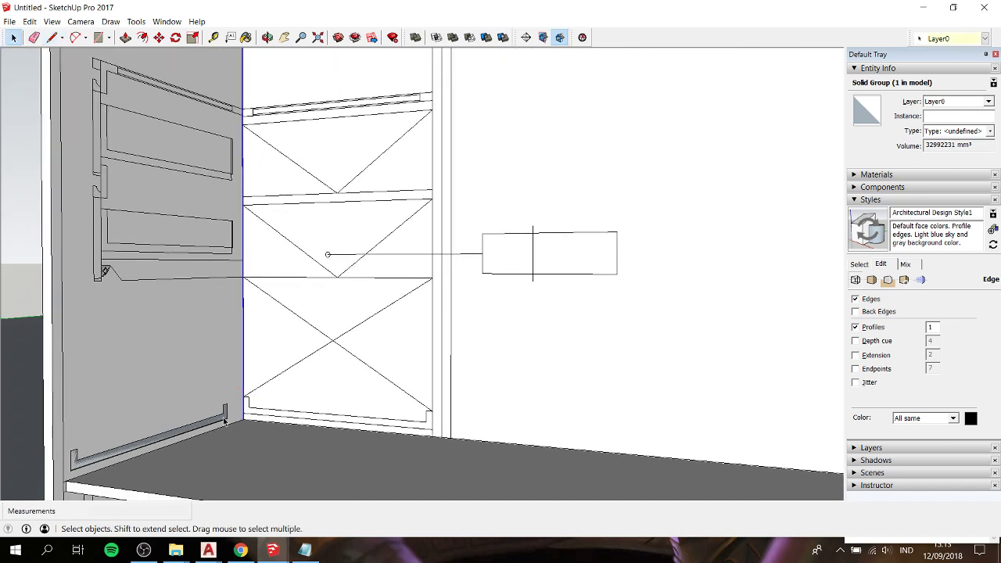
- Push/Pull the L profile about 485 mm into a strip along the base's front edge
key("p")
left_click_drag(227, 413, 430, 415)
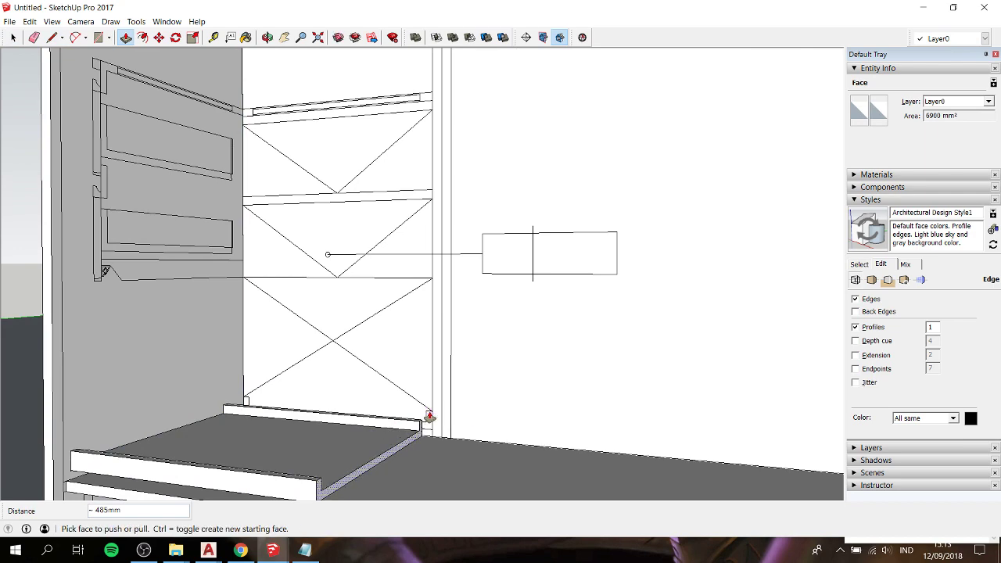
key("space")
middle_click_drag(443, 417, 424, 474)
middle_click_drag(331, 365, 174, 364)
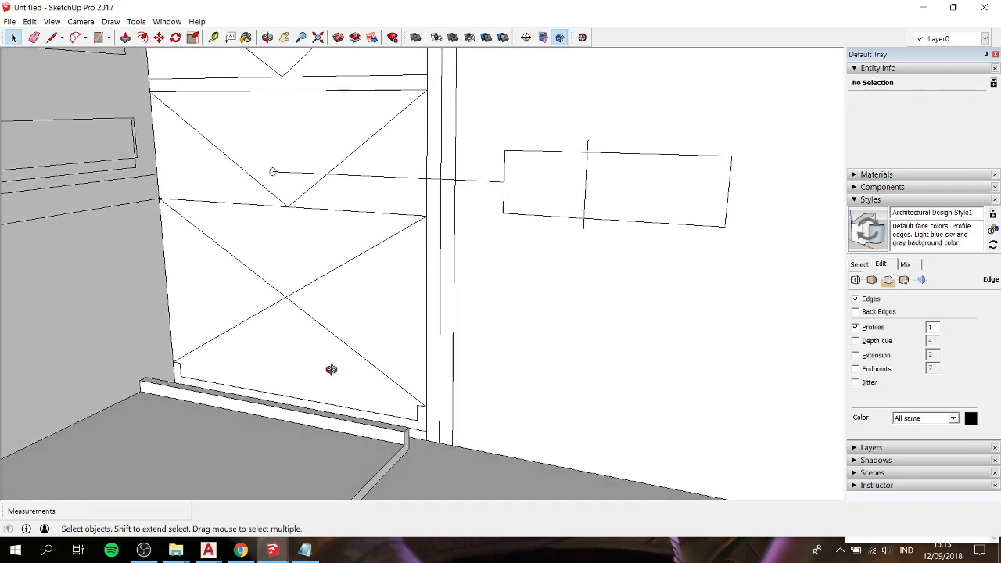
- Draw a thin strip outline along the lower cabinet's bottom edge beneath the lowest drawer opening
key("l")
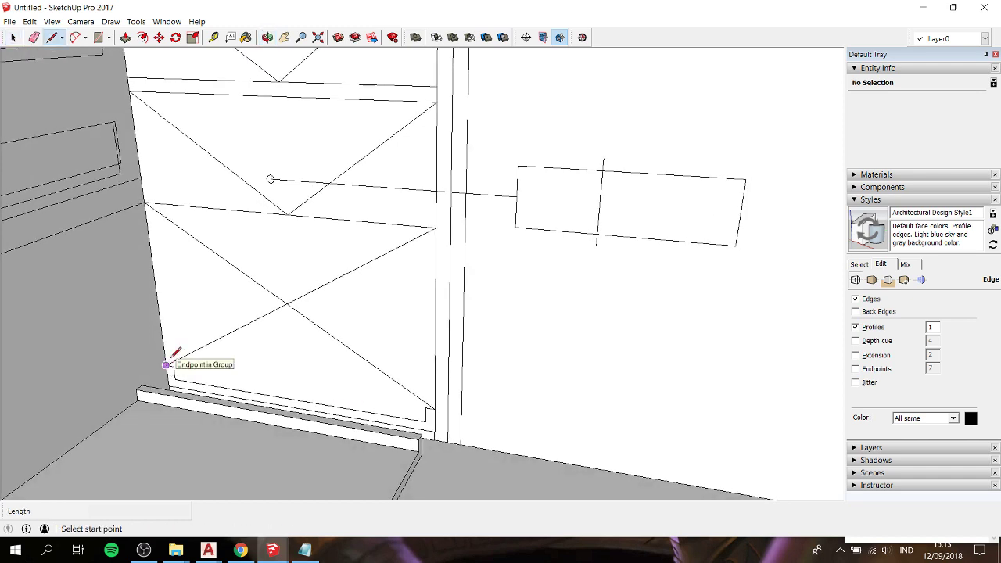
left_click(166, 365)
left_click(169, 385)
key("Escape")
left_click(434, 431)
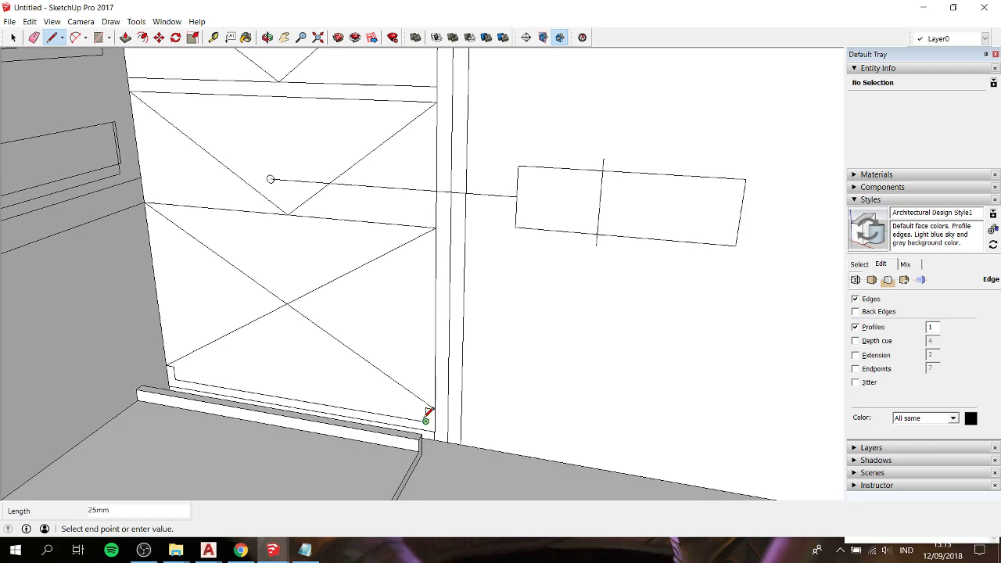
left_click(425, 421)
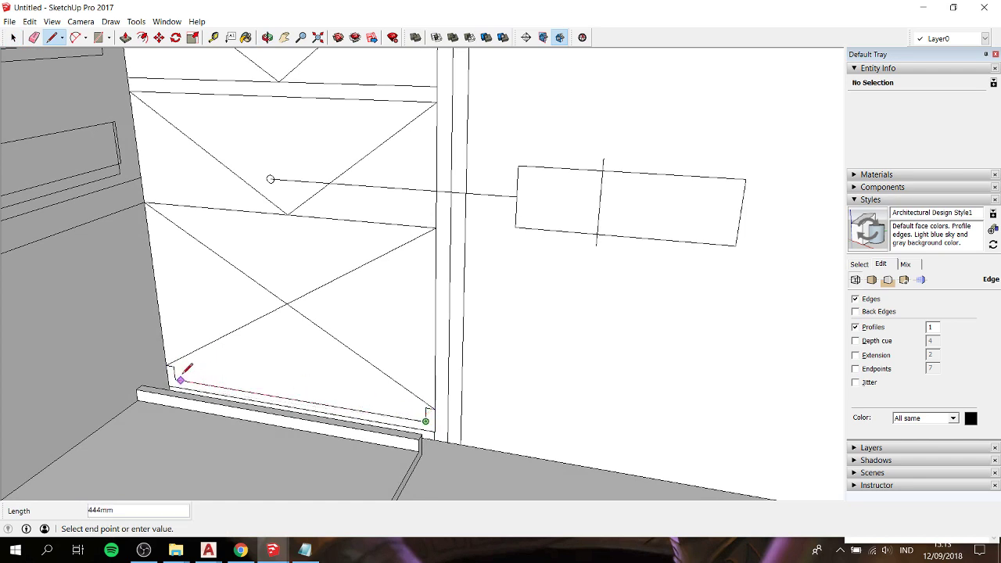
left_click(175, 381)
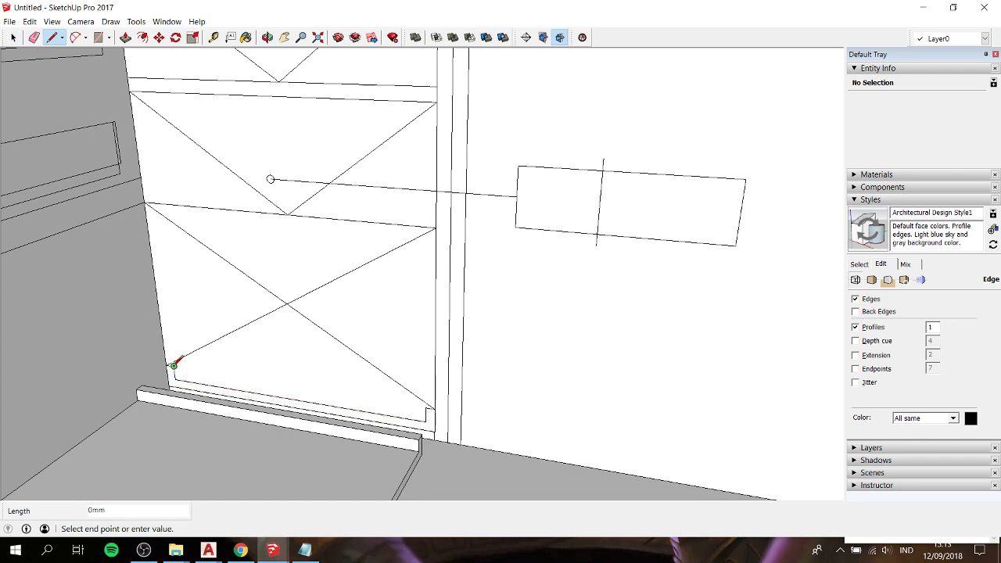
left_click(170, 365)
- Make the thin strip and the floor ledge piece into separate groups
key("space")
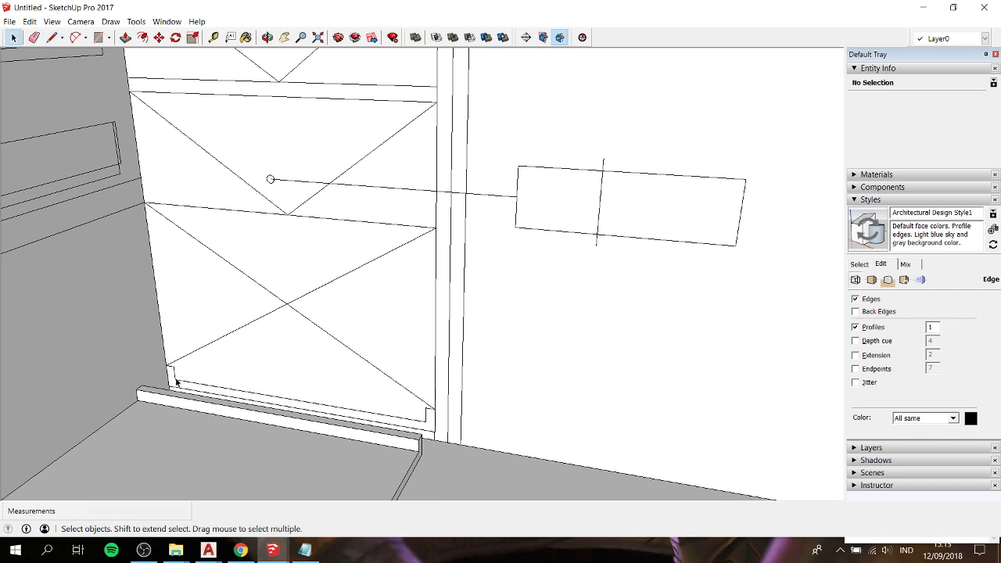
double_click(173, 380)
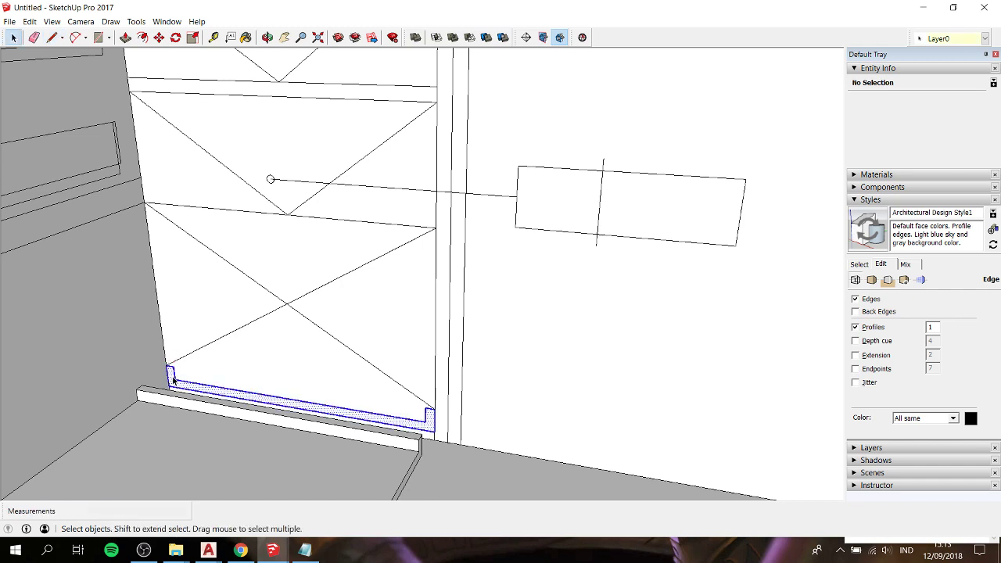
right_click(173, 380)
left_click(218, 475)
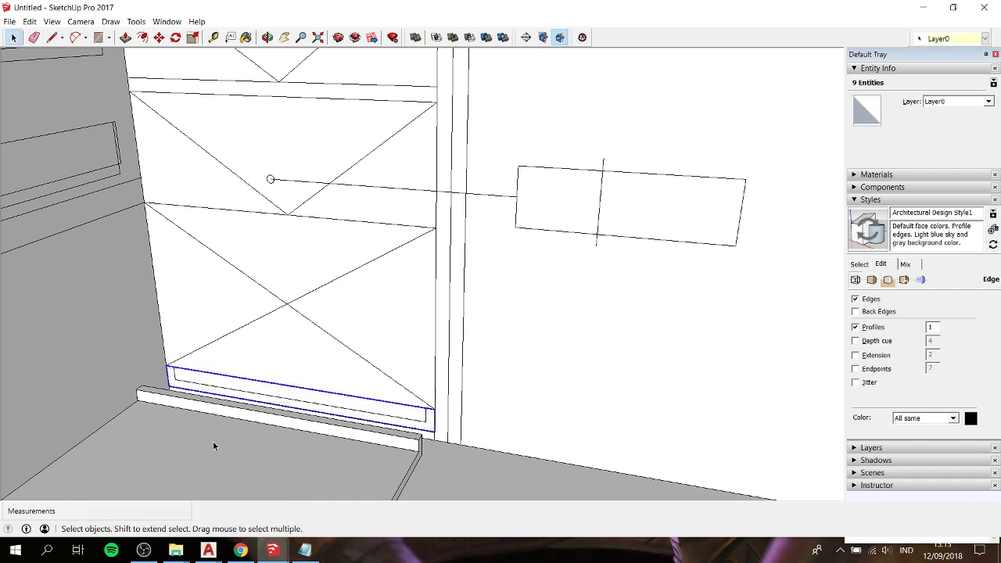
triple_click(212, 441)
right_click(213, 441)
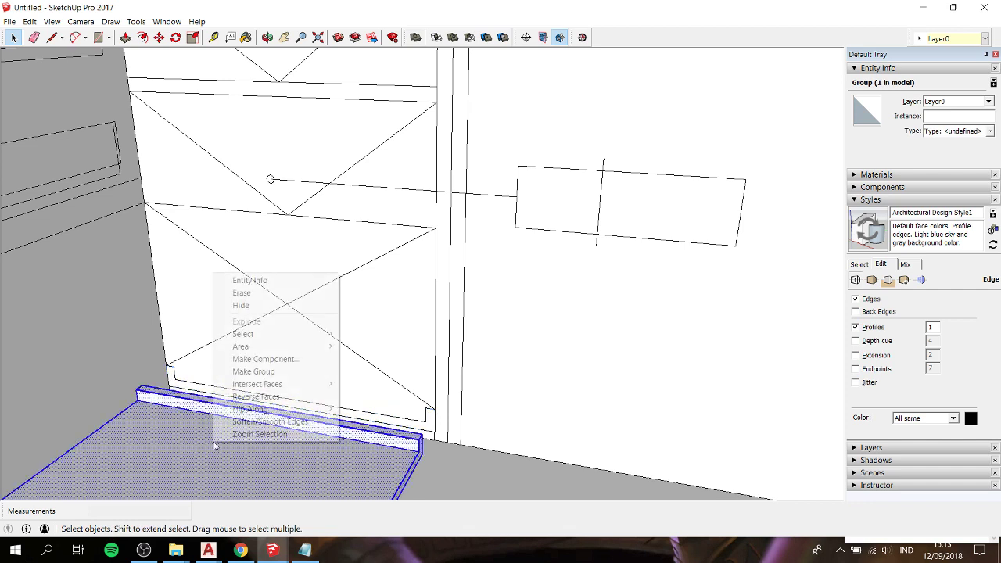
left_click(254, 372)
left_click(253, 395)
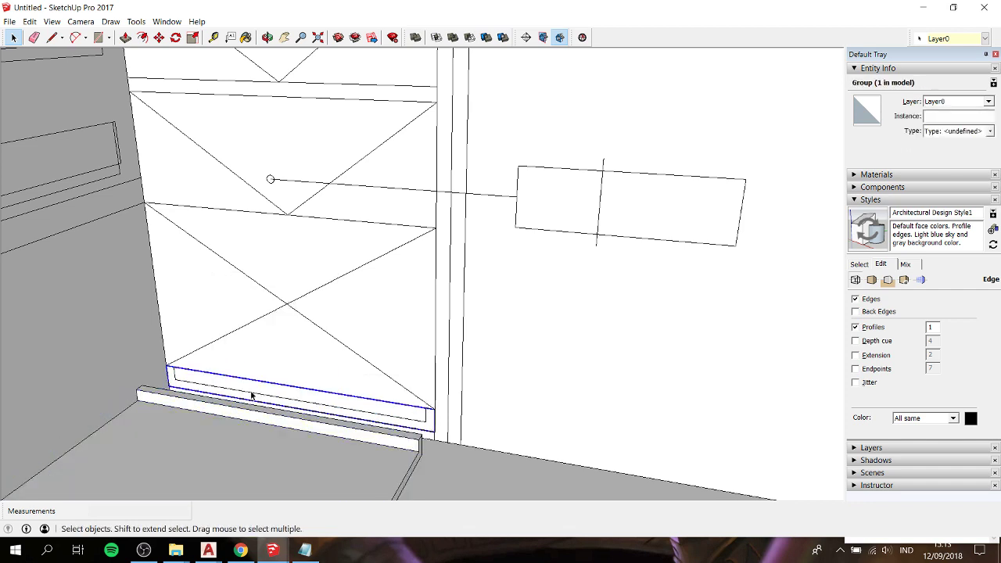
scroll(252, 396, "down", 3)
scroll(303, 397, "up", 2)
- Move the strip group by its corner onto the floor ledge corner
scroll(357, 401, "up", 1)
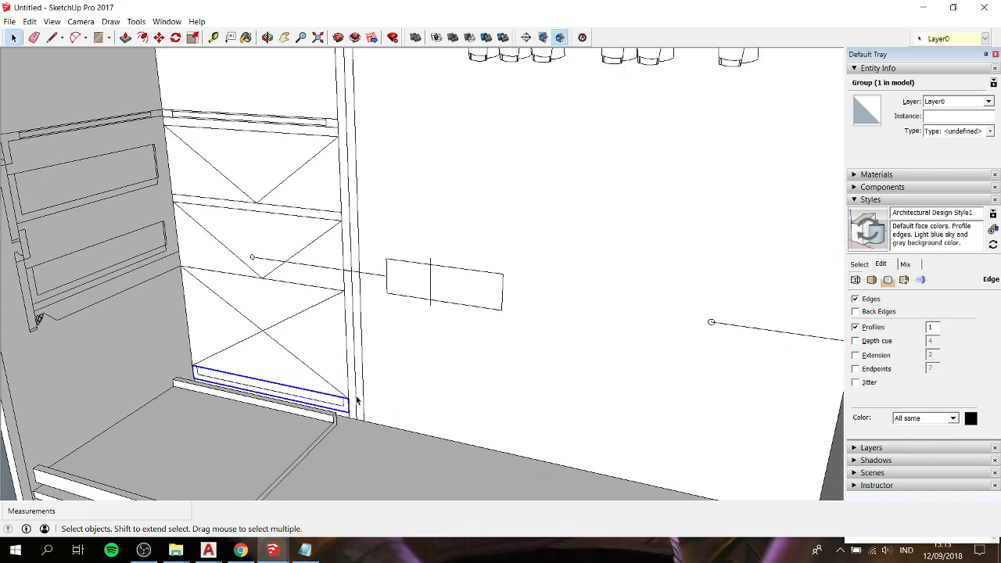
scroll(359, 399, "up", 1)
key("m")
left_click(346, 400)
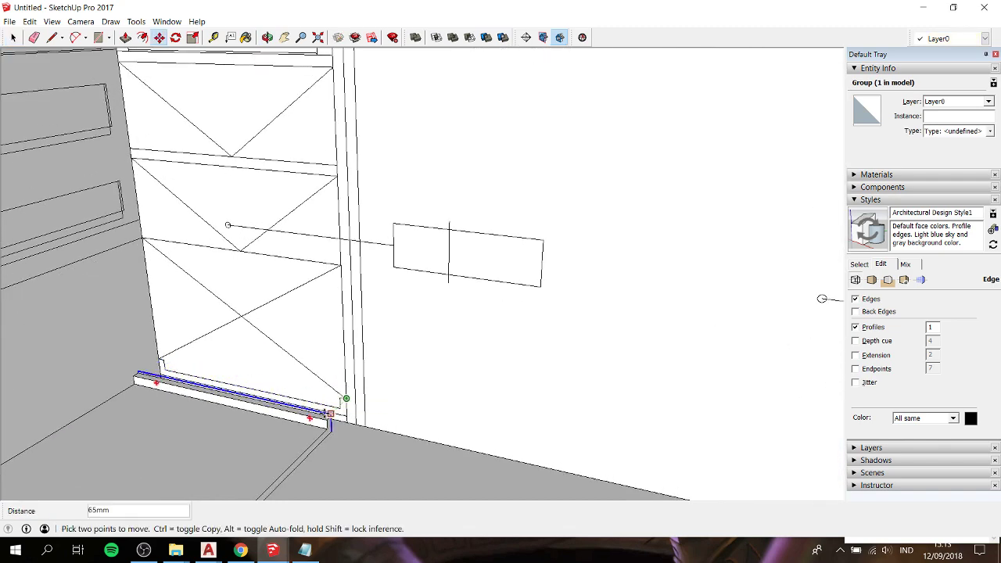
scroll(323, 411, "up", 2)
scroll(329, 416, "up", 2)
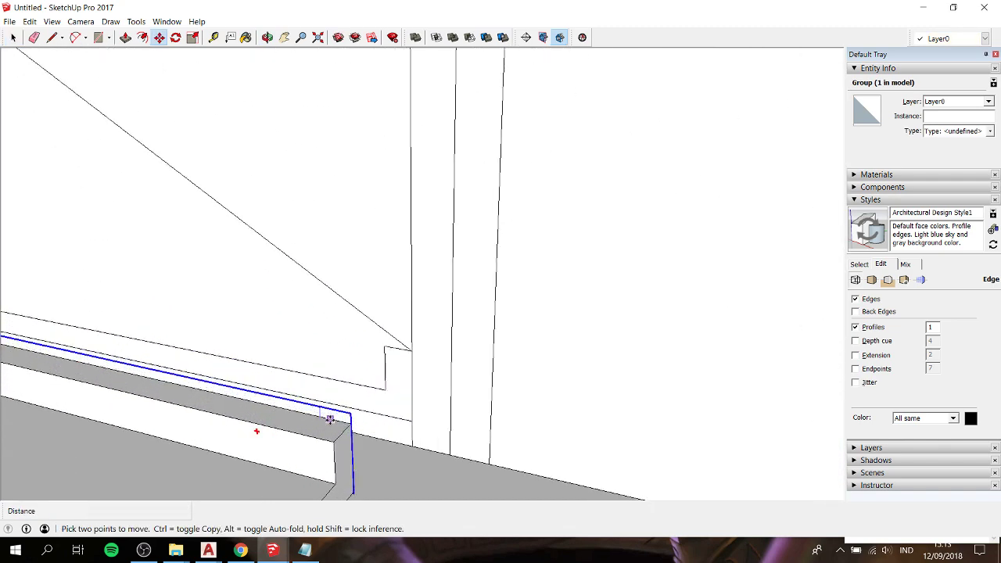
left_click(332, 419)
key("space")
- Inside the strip group, push its face out about 452 mm into a shallow drawer tray
double_click(331, 419)
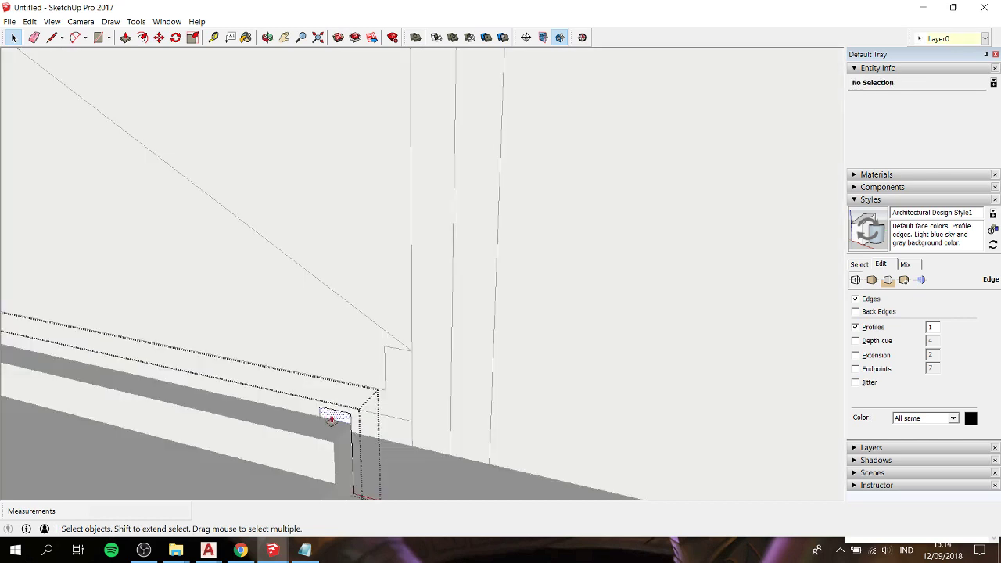
key("p")
left_click(308, 417)
scroll(305, 423, "down", 1)
scroll(305, 423, "down", 3)
scroll(308, 418, "down", 2)
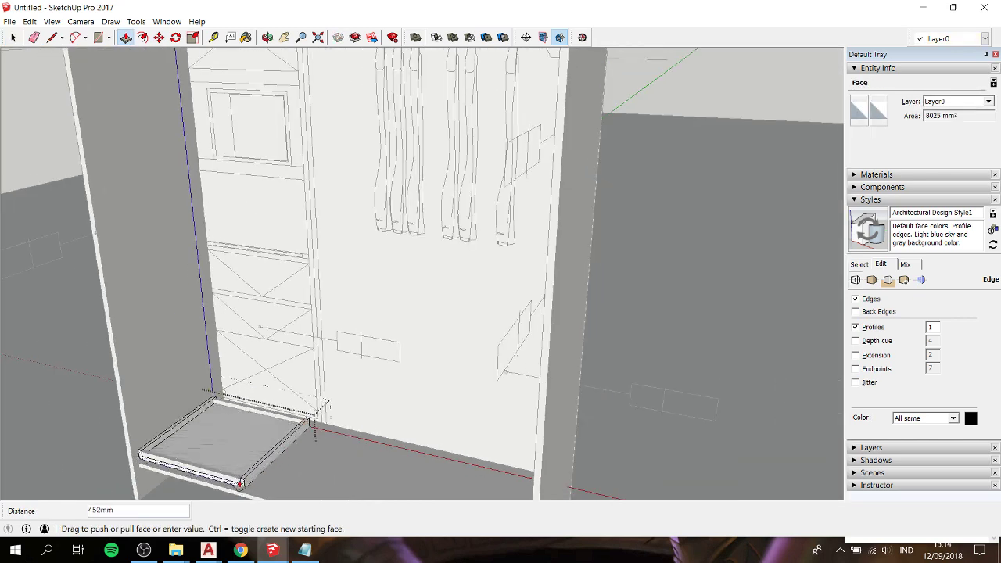
left_click(225, 478)
key("space")
key("Escape")
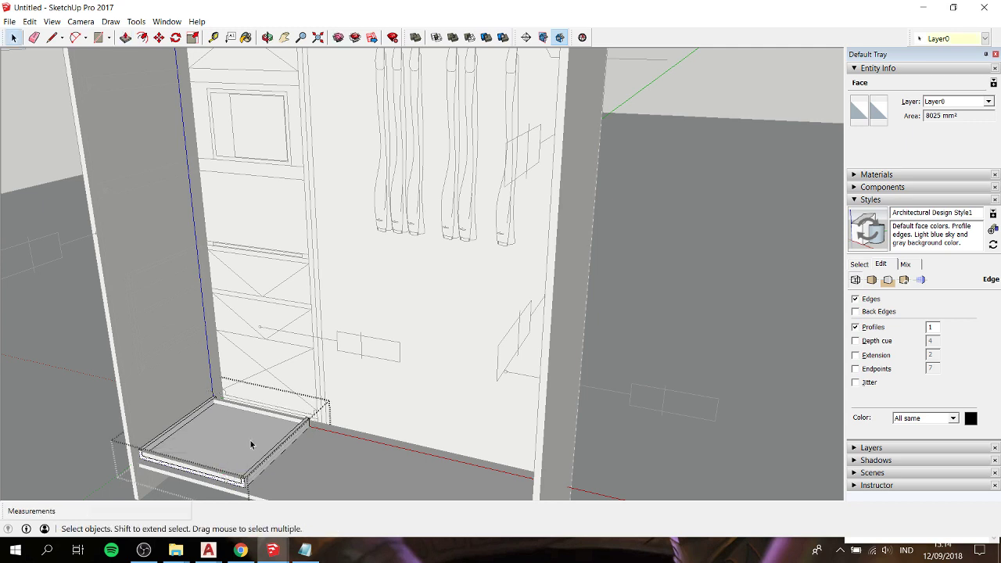
left_click(251, 441)
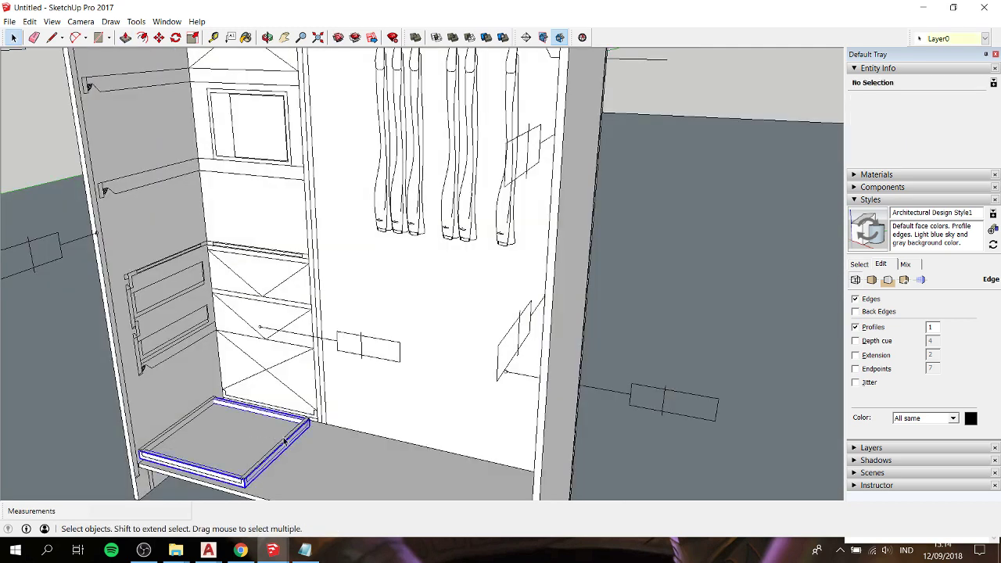
- Merge the drawer tray and floor ledge with Outer Shell into one 3884150 mm³ solid
left_click(202, 415, "ctrl")
right_click(205, 412)
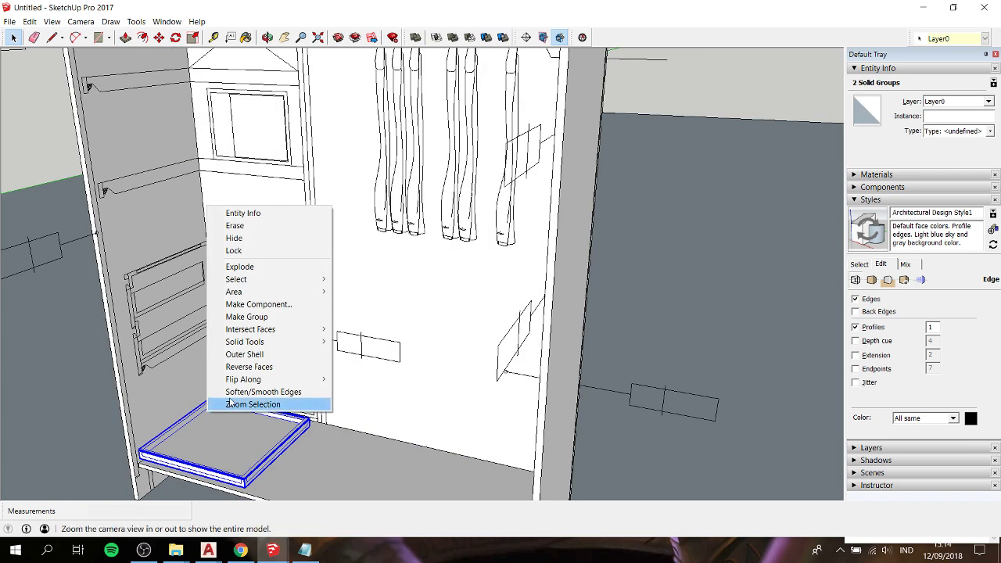
left_click(171, 433)
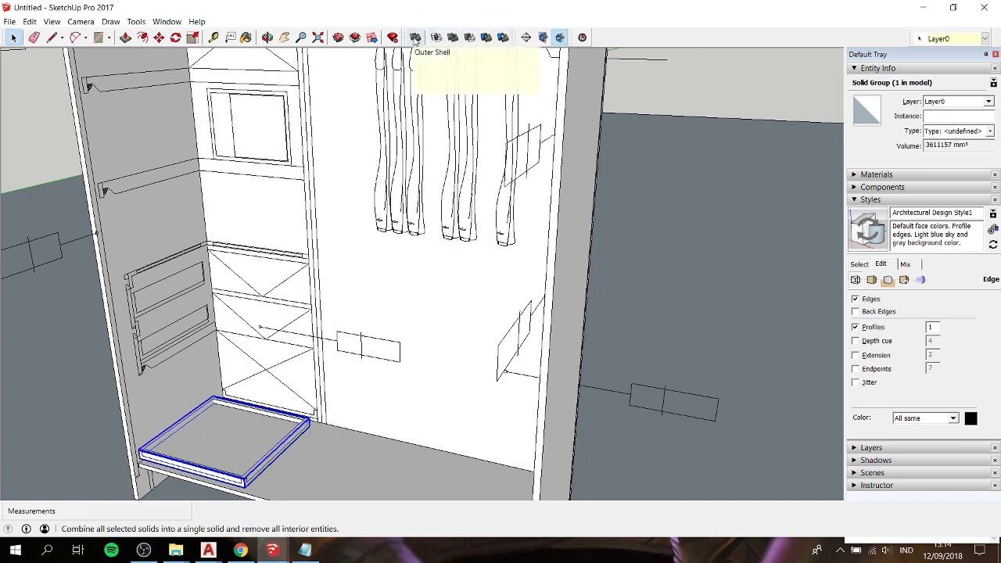
left_click(415, 38)
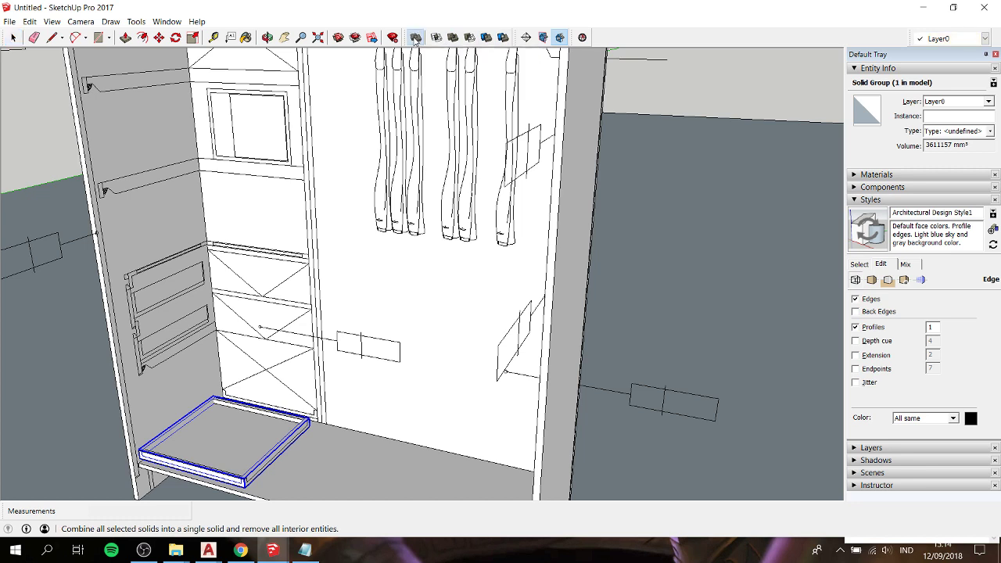
left_click(244, 417)
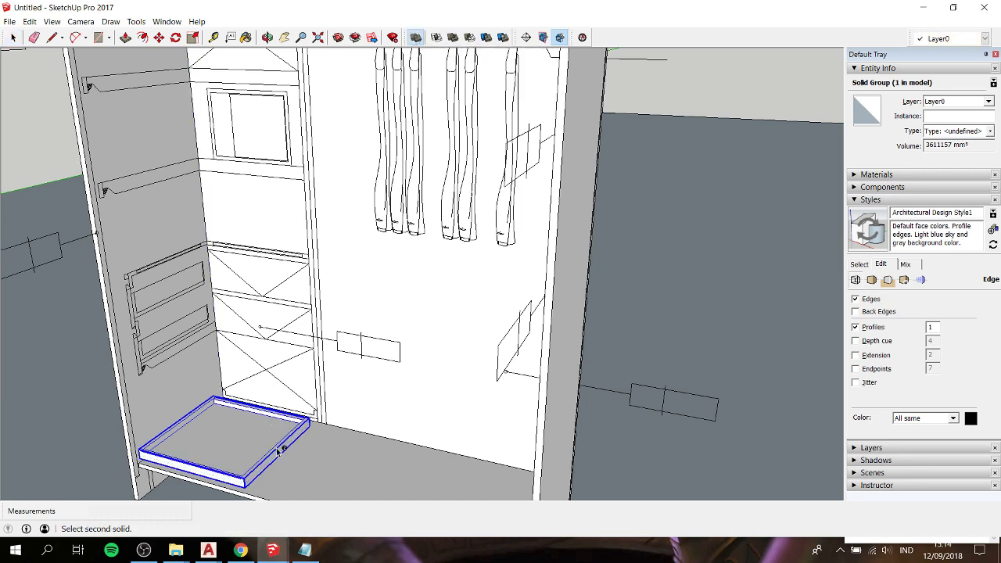
middle_click_drag(204, 443, 279, 364)
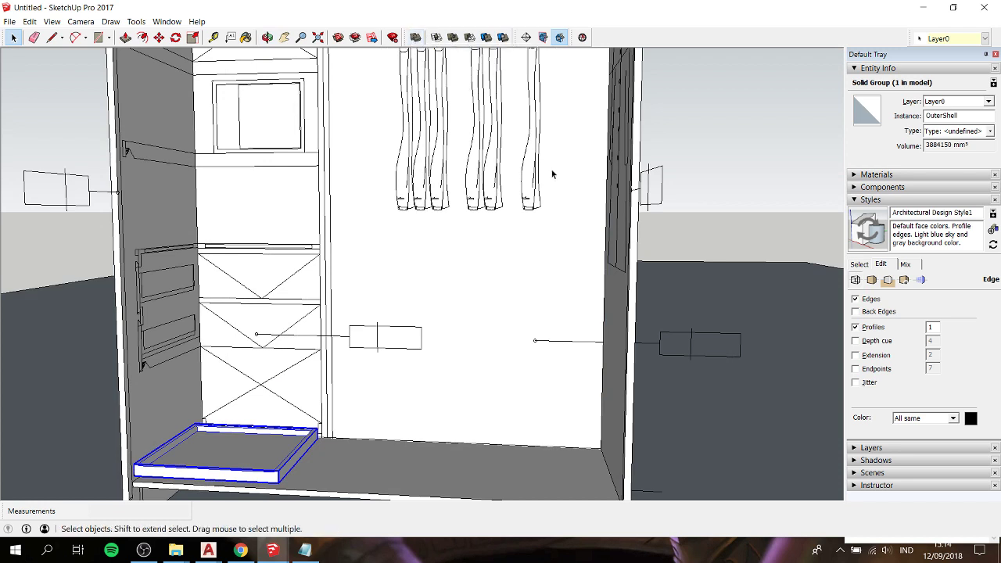
- Complete the Notepad note so it reads 'i use the outershell to union 2 object become one'
left_click(305, 550)
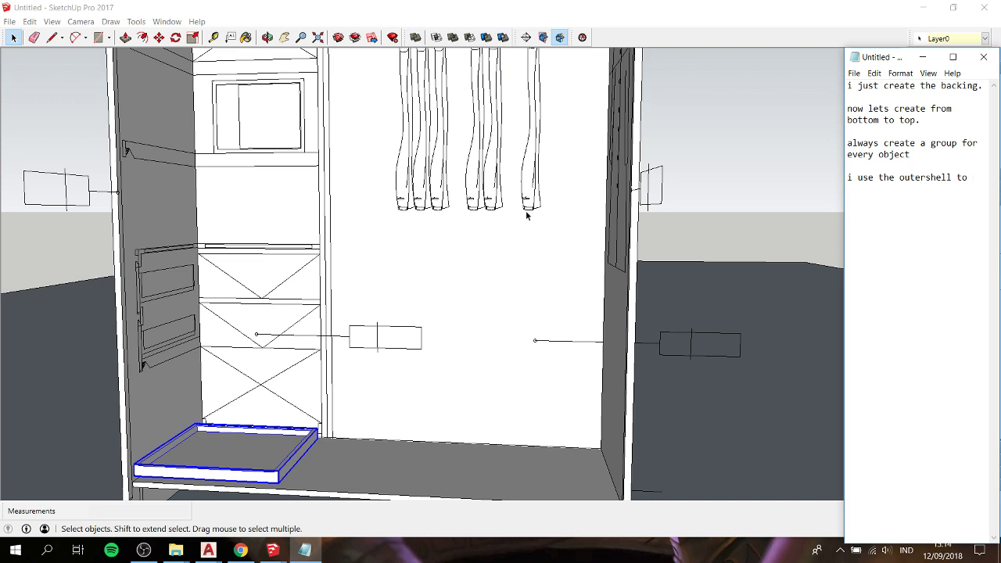
type("union 2 object become one")
- Inside the cabinet, outline a small L-shaped face at the top of the side panel's rail profile
left_click(250, 334)
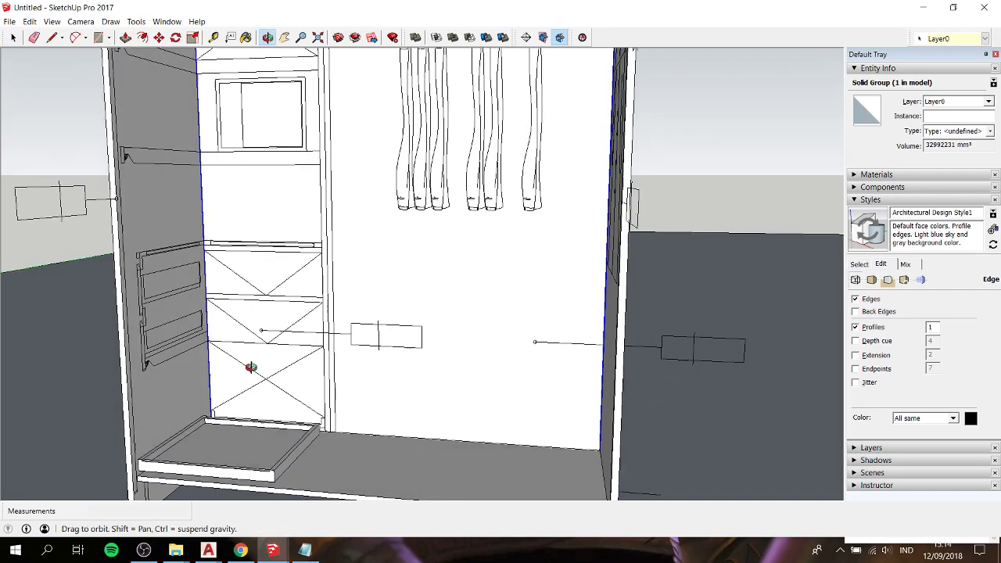
middle_click_drag(251, 333, 232, 307)
scroll(232, 307, "up", 3)
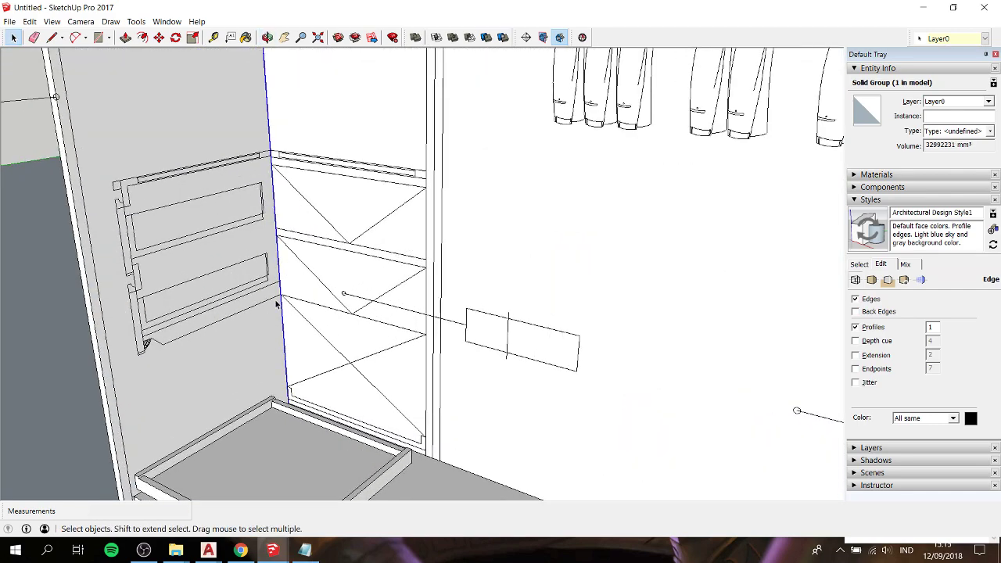
middle_click_drag(275, 305, 280, 283)
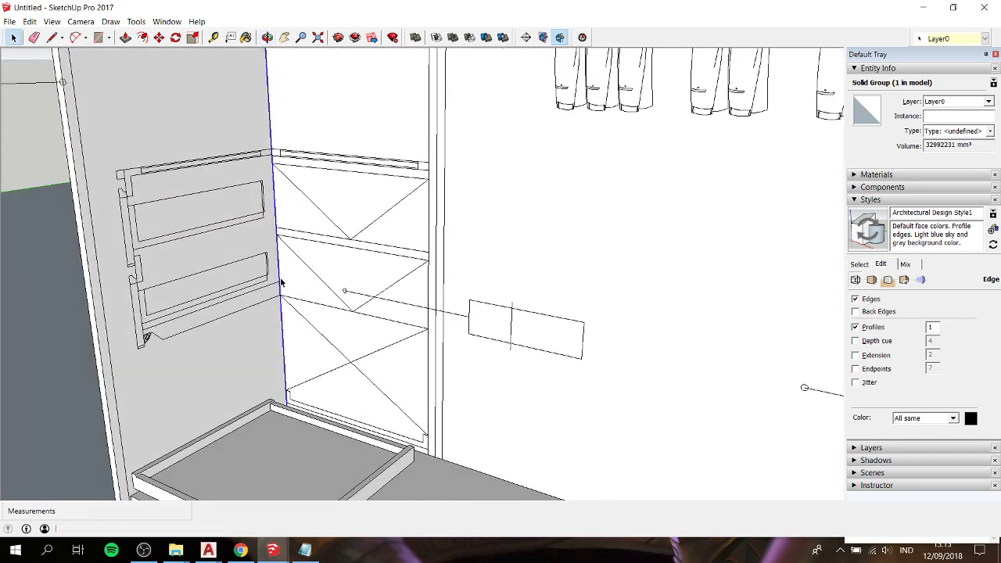
scroll(147, 177, "up", 2)
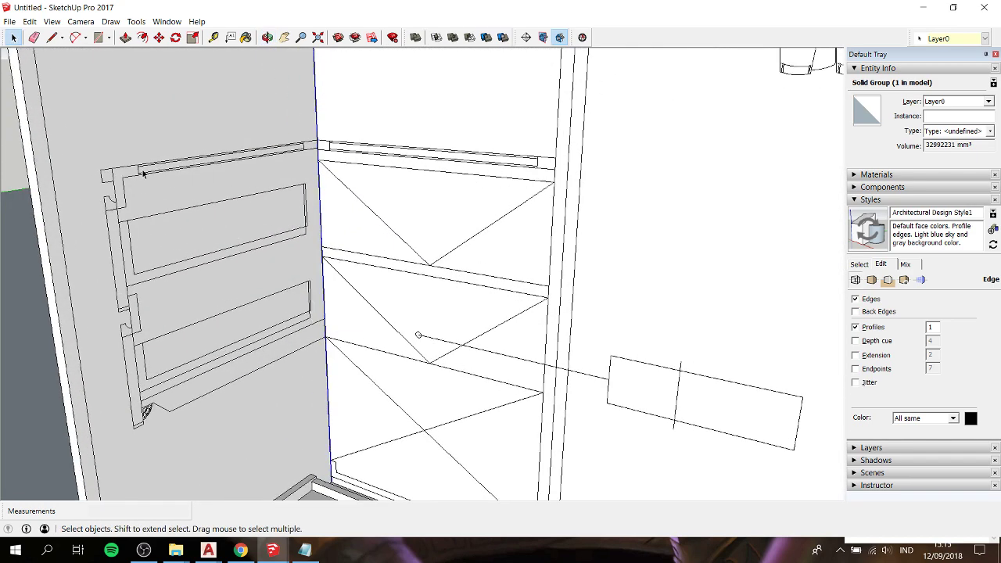
key("l")
left_click(139, 171)
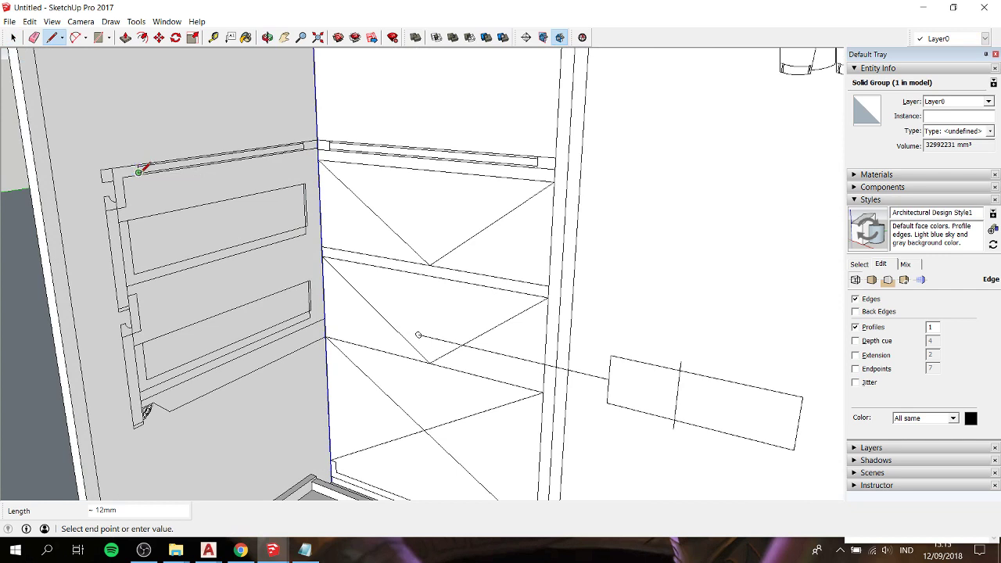
key("Escape")
scroll(138, 171, "up", 3)
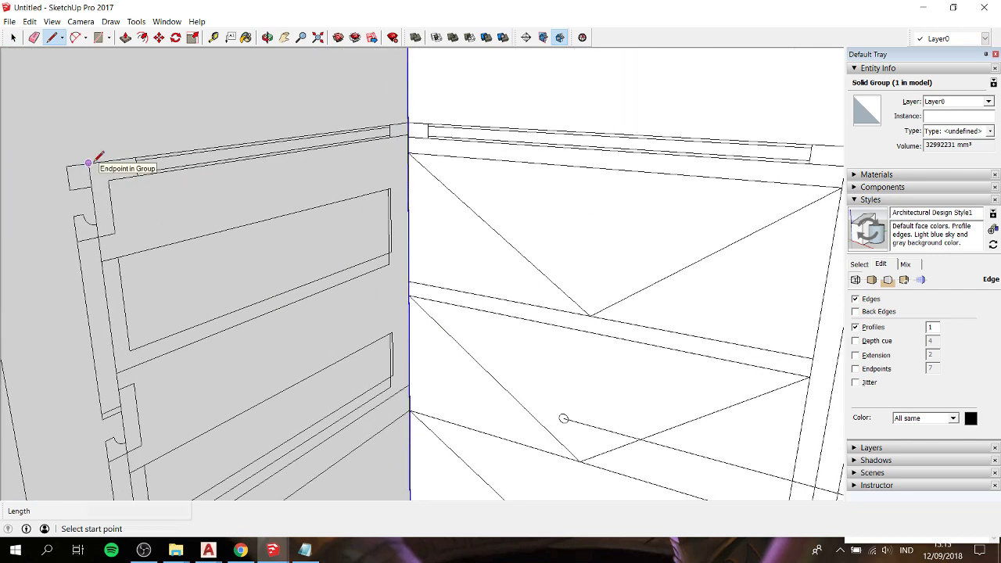
left_click(89, 163)
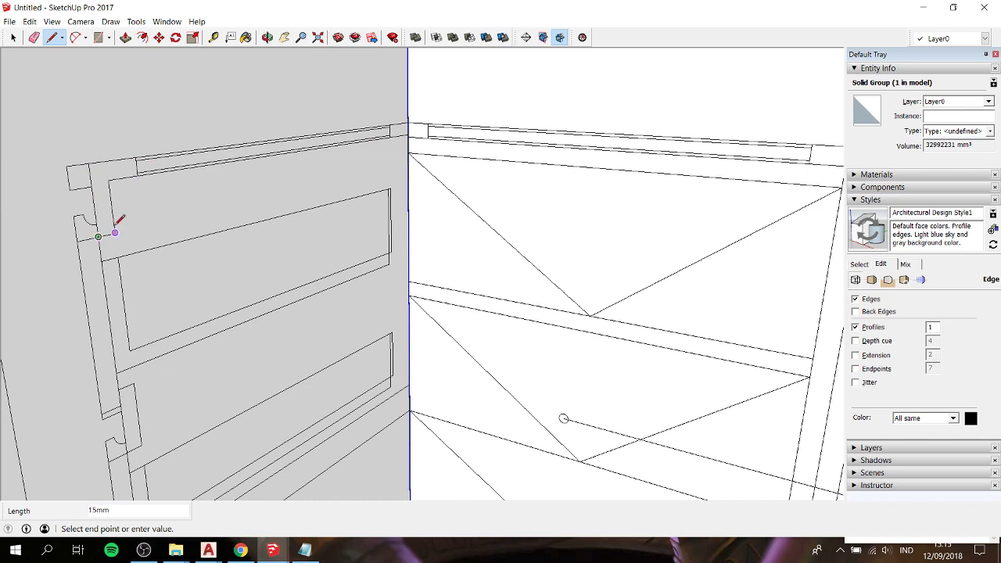
left_click(137, 174)
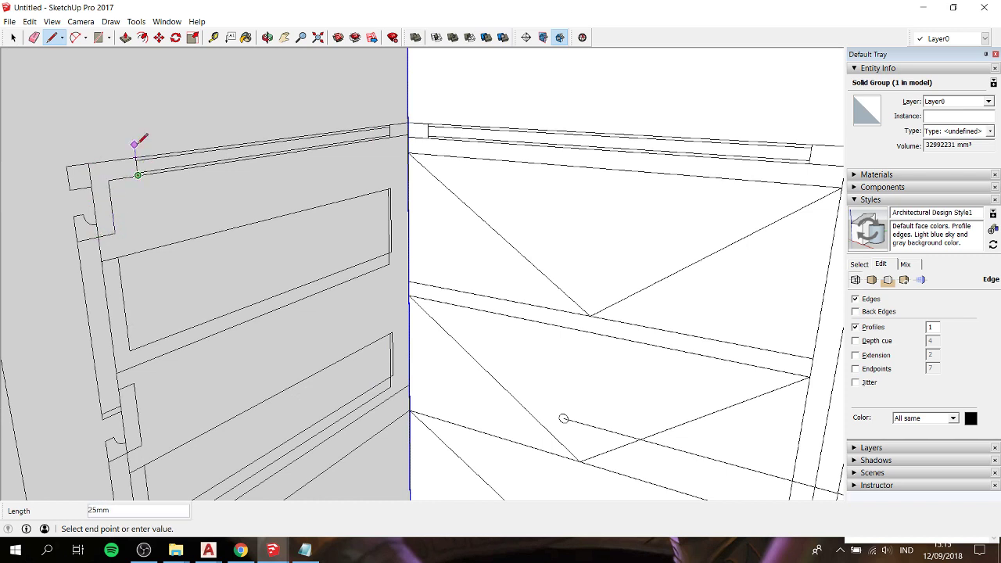
left_click(88, 159)
key("space")
left_click(105, 172)
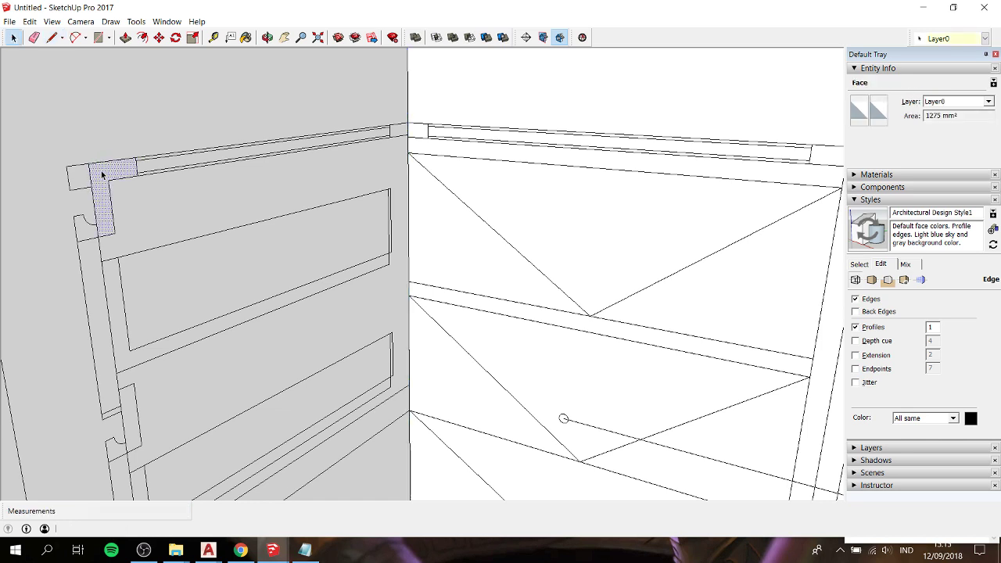
scroll(386, 141, "down", 2)
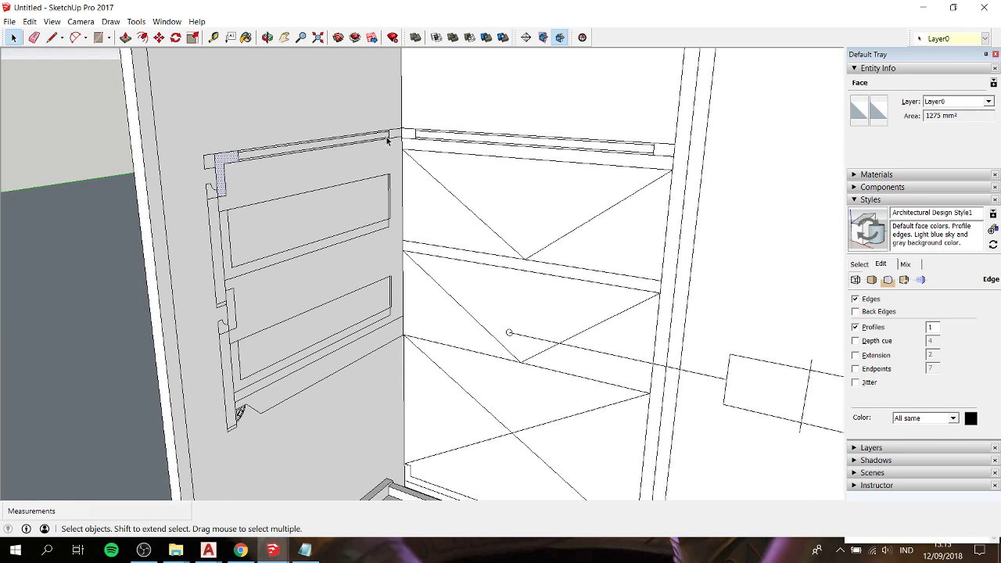
scroll(418, 134, "up", 2)
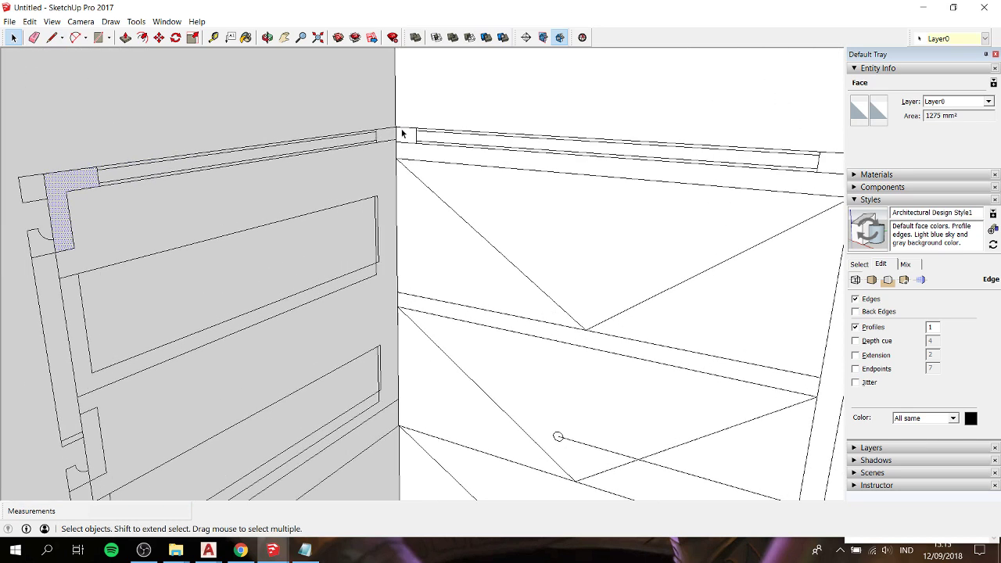
- Draw lines on the rail's top edge to close off a small corner face
key("l")
left_click(376, 140)
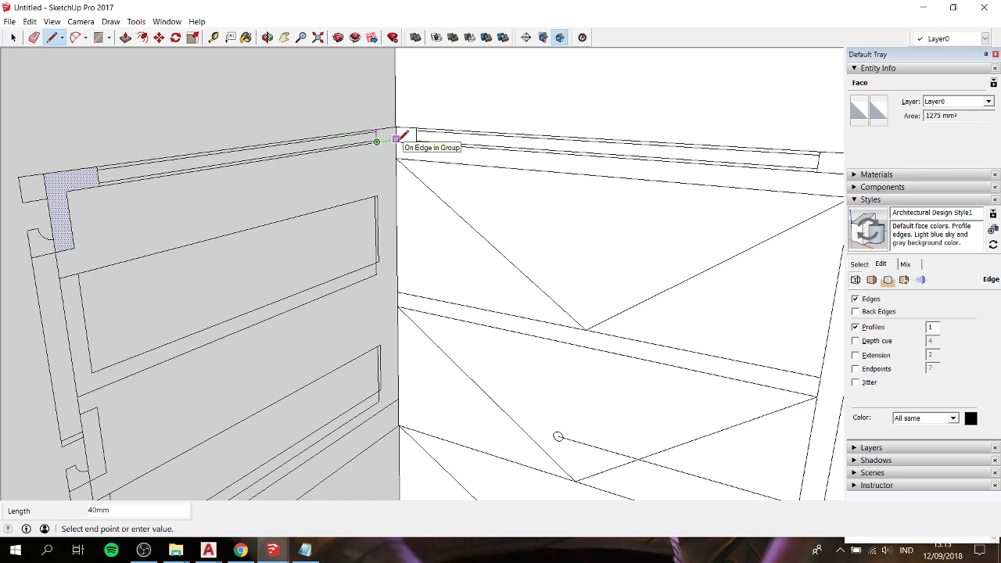
left_click(396, 138)
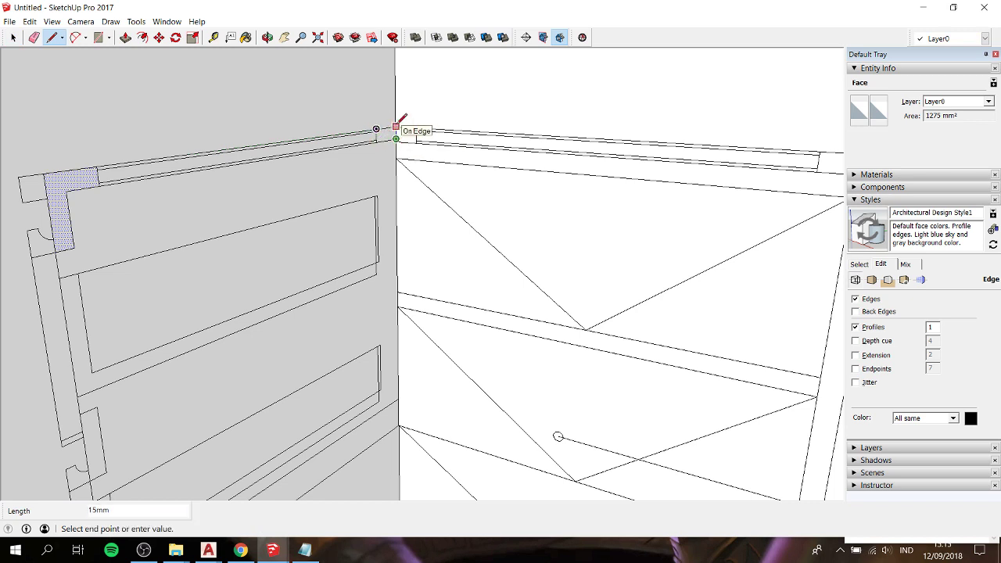
left_click(383, 122)
key("space")
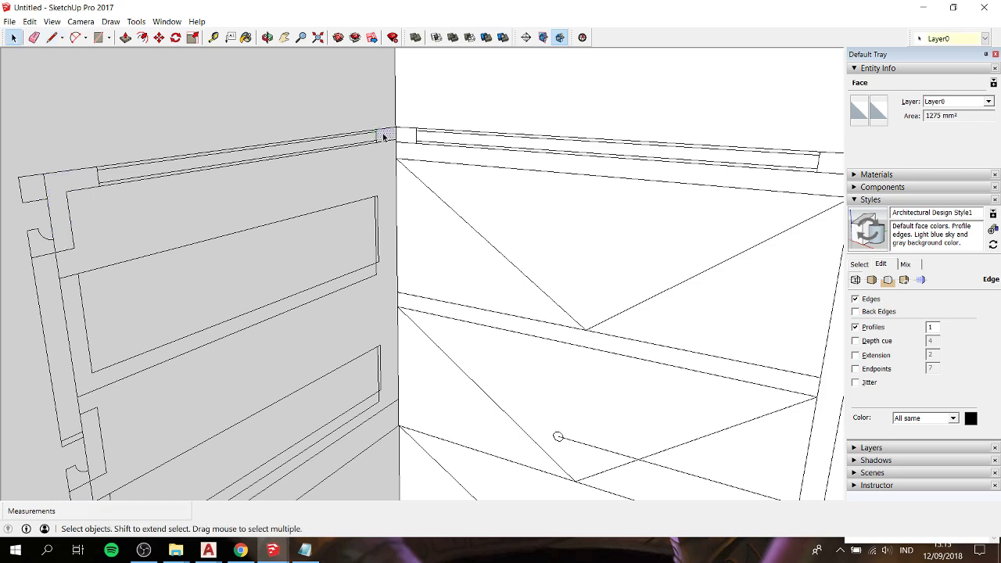
mouse_move(383, 136)
middle_mouse_down()
mouse_move(392, 115)
mouse_move(390, 135)
middle_mouse_up()
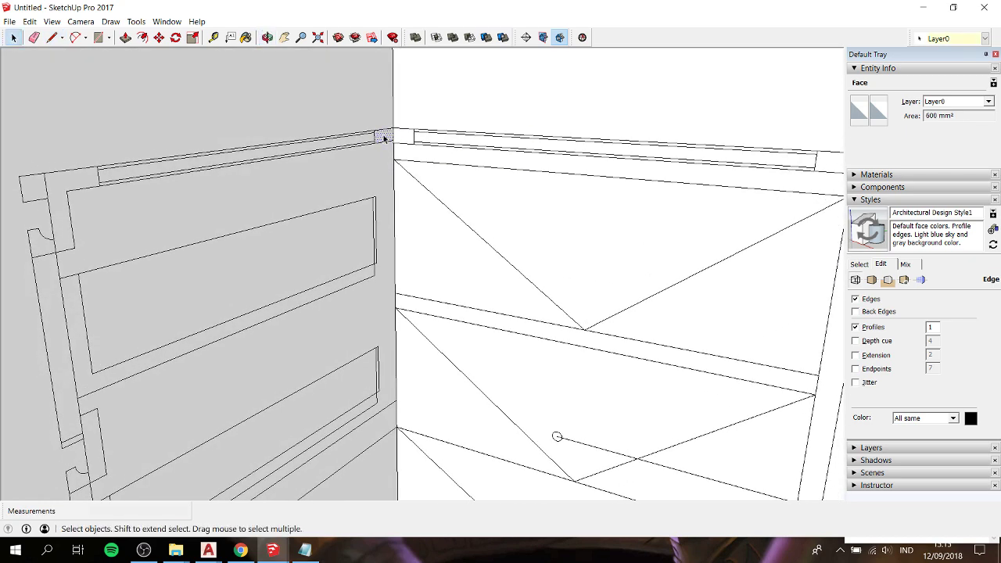
- Push/Pull the small corner face out to the neighbouring endpoint
key("p")
mouse_move(382, 138)
left_mouse_down()
mouse_move(374, 130)
mouse_move(414, 139)
left_mouse_up()
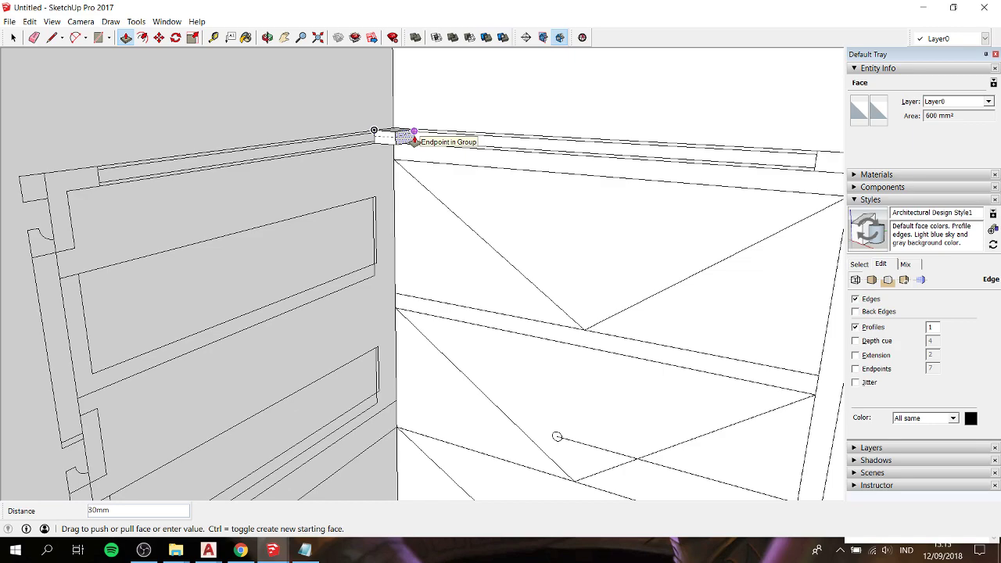
left_click_drag(415, 139, 415, 139)
key("space")
middle_click_drag(415, 139, 383, 254)
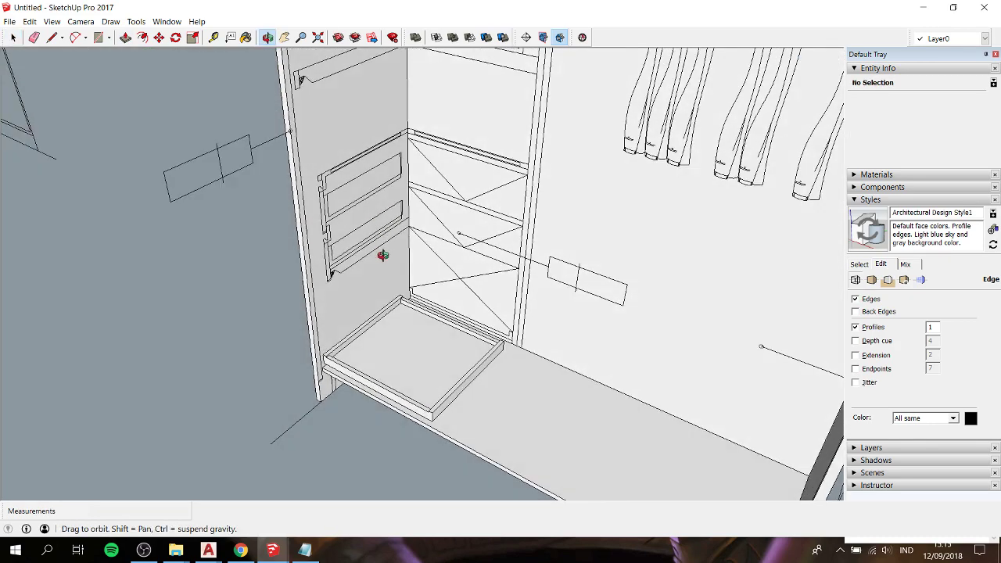
scroll(383, 255, "down", 3)
scroll(312, 235, "down", 3)
scroll(125, 219, "up", 3)
scroll(196, 206, "up", 3)
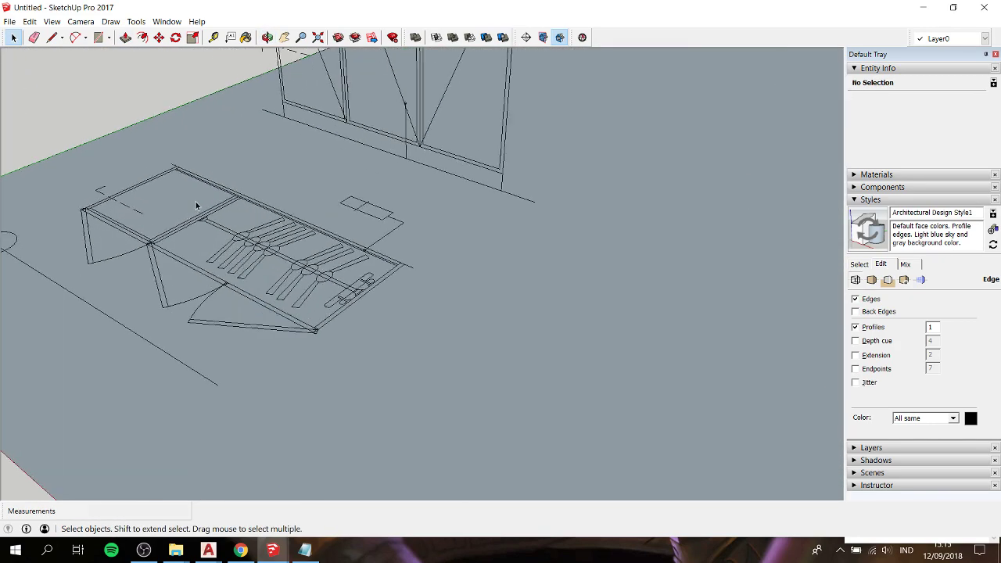
scroll(196, 206, "down", 3)
scroll(196, 206, "down", 5)
key("h")
left_click_drag(197, 205, 176, 226)
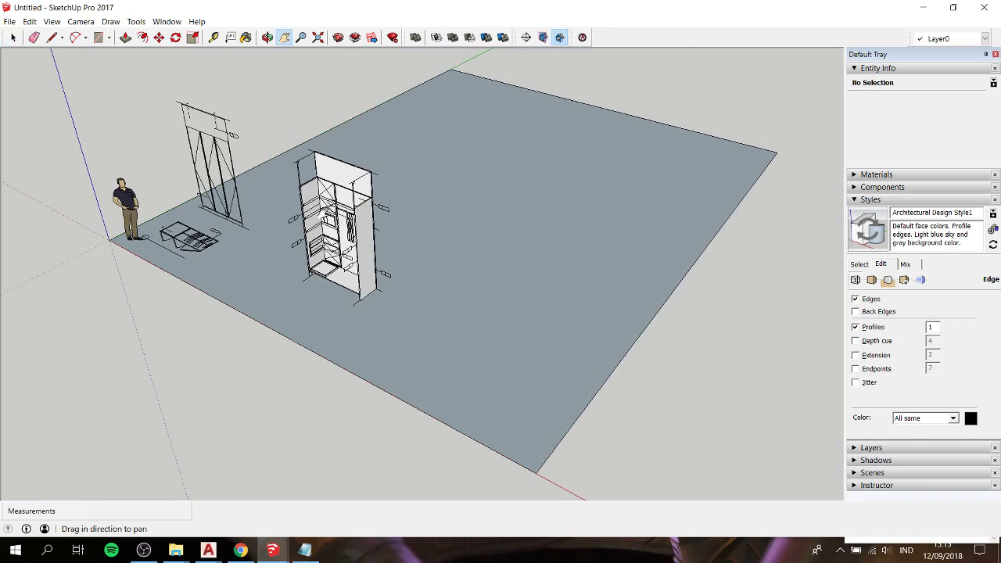
scroll(320, 258, "up", 5)
scroll(320, 258, "up", 5)
scroll(344, 265, "up", 3)
mouse_move(344, 266)
middle_mouse_down()
mouse_move(354, 173)
mouse_move(199, 273)
middle_mouse_up()
left_click_drag(199, 274, 261, 408)
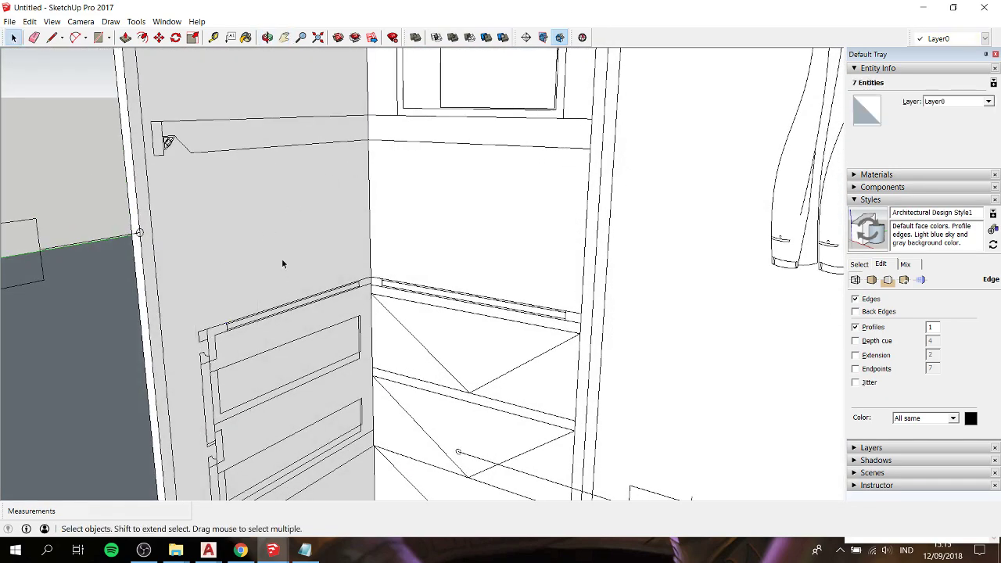
left_click(437, 359)
left_click(446, 327)
left_click(433, 307)
scroll(433, 306, "down", 2)
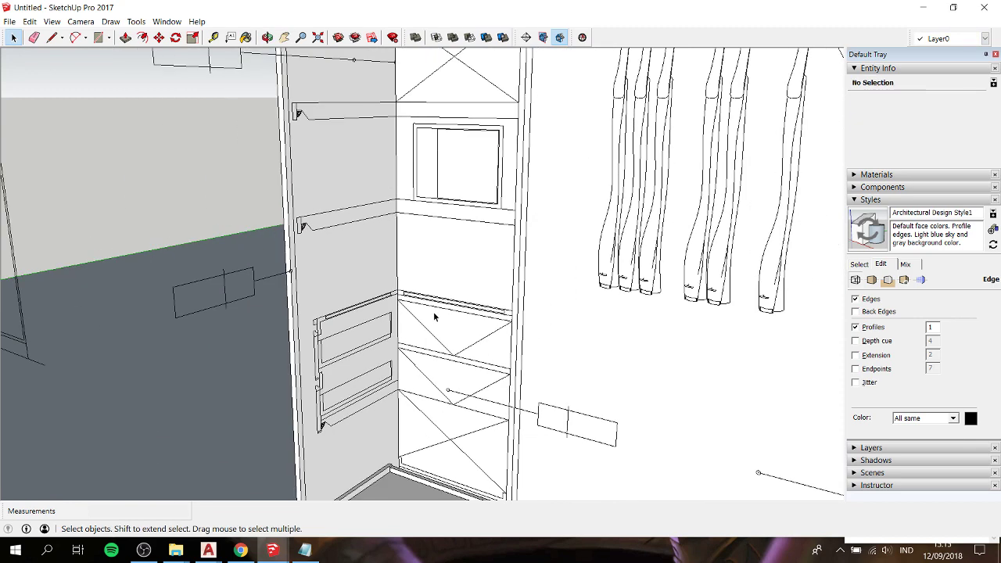
middle_click_drag(433, 312, 254, 280)
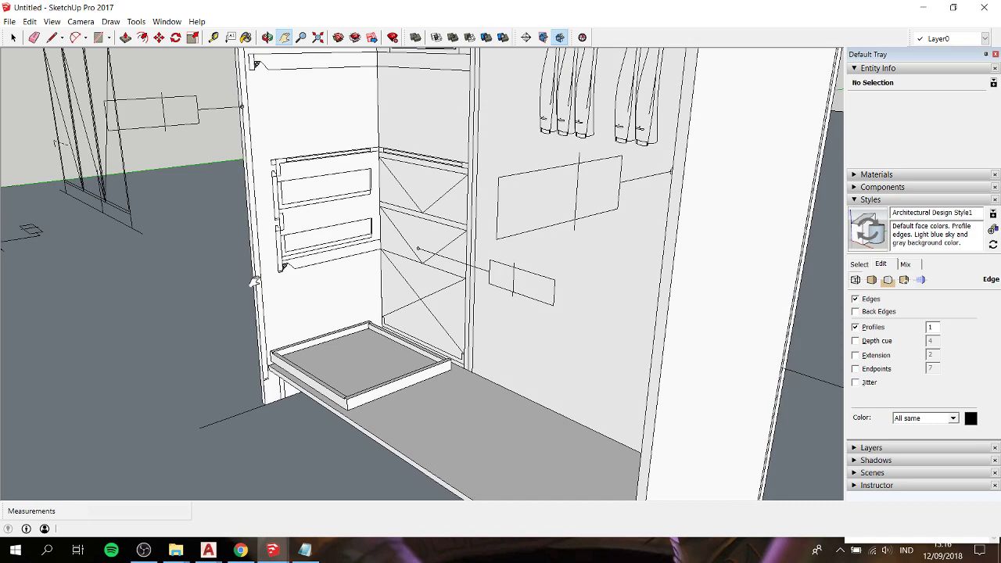
middle_click_drag(402, 269, 496, 279)
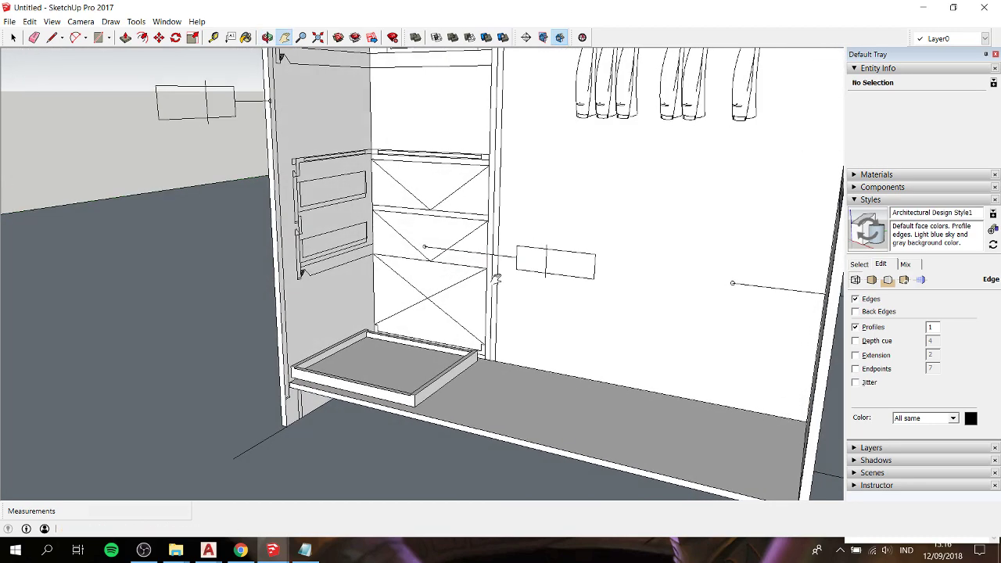
scroll(409, 220, "up", 3)
scroll(316, 239, "up", 2)
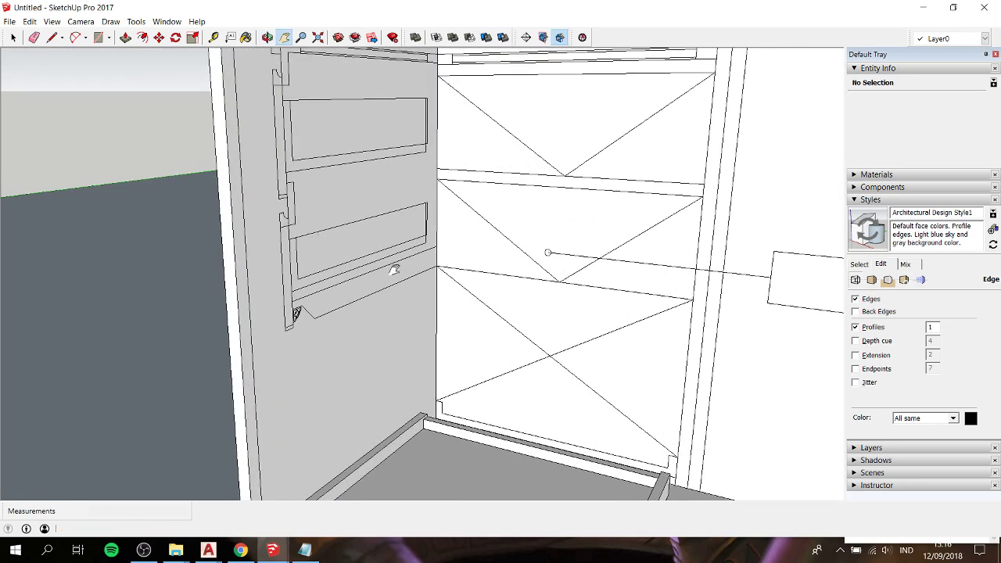
left_click_drag(413, 301, 384, 217)
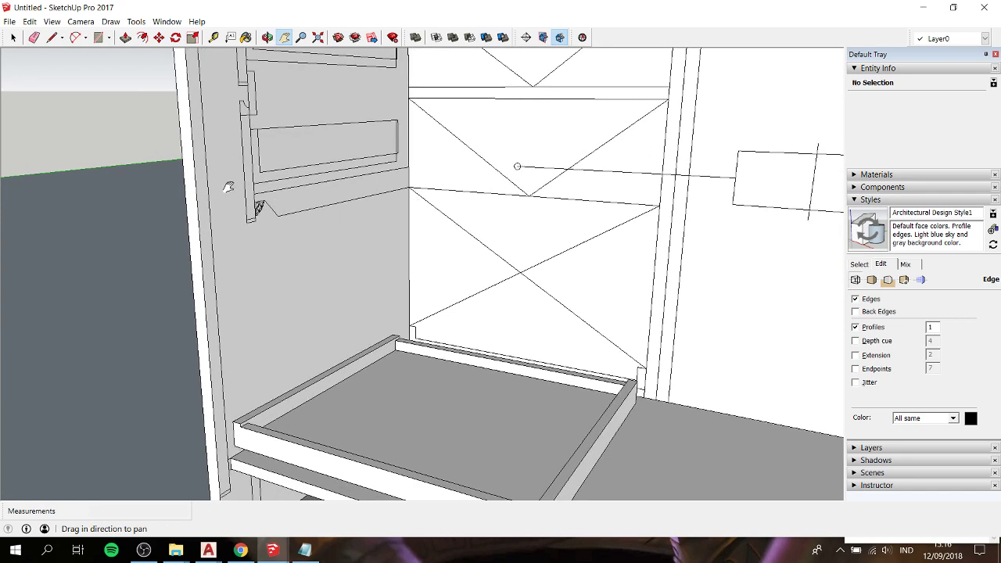
left_click_drag(261, 172, 265, 184)
scroll(265, 185, "up", 2)
scroll(262, 192, "up", 1)
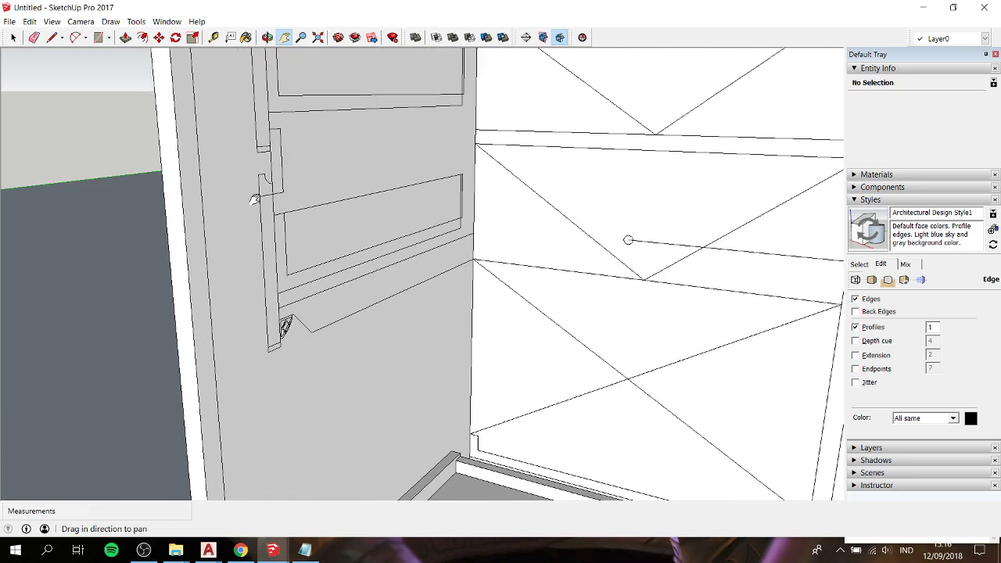
key("l")
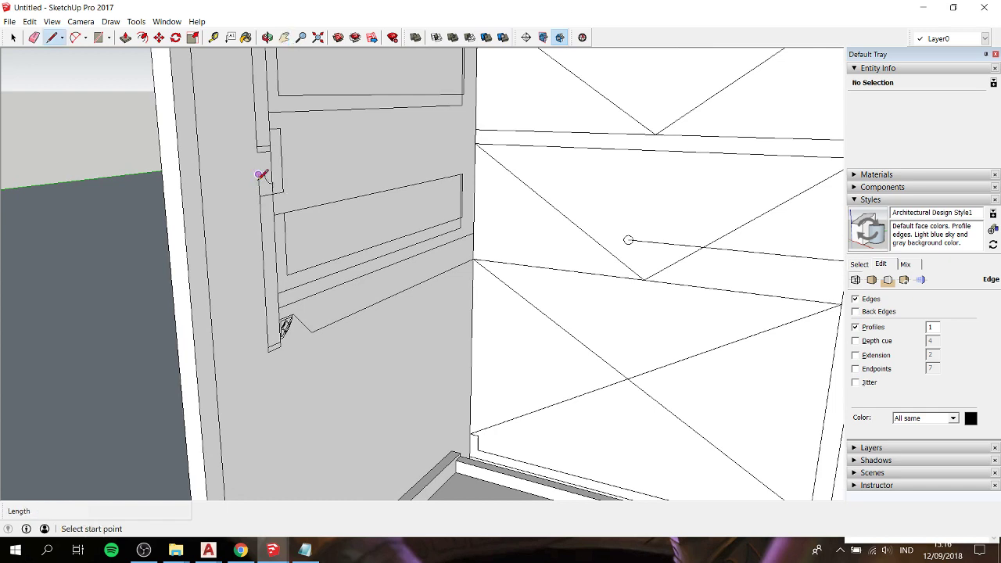
- Draw the notch's vertical edge and the curved arc at its top corner
left_click(259, 174)
left_click(268, 350)
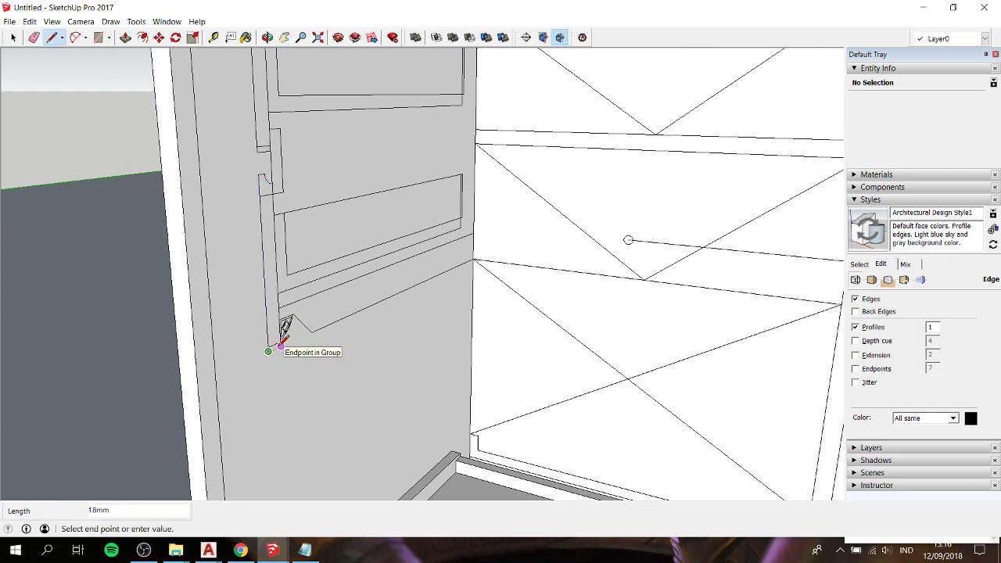
key("a")
left_click(273, 183)
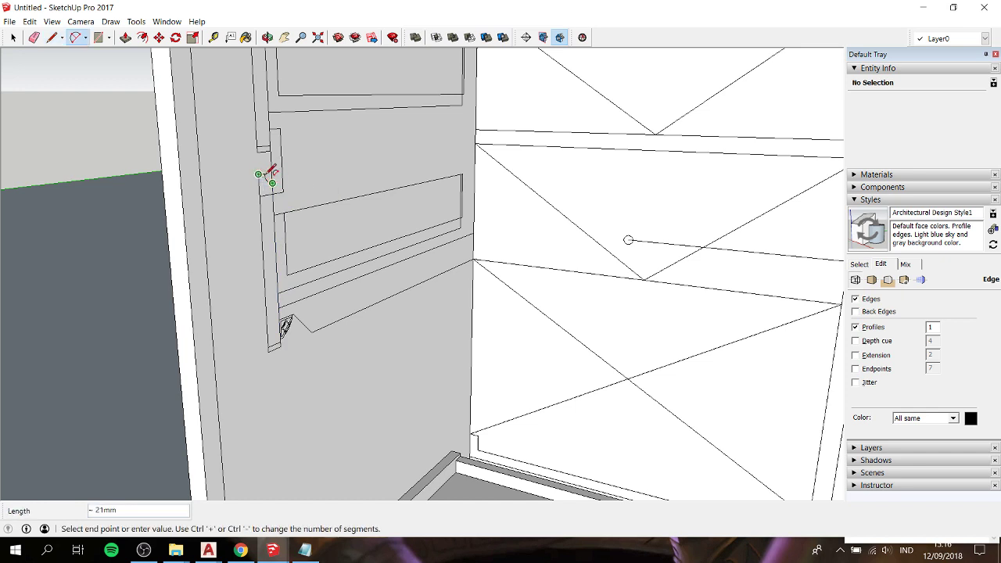
scroll(269, 171, "up", 2)
scroll(270, 171, "up", 2)
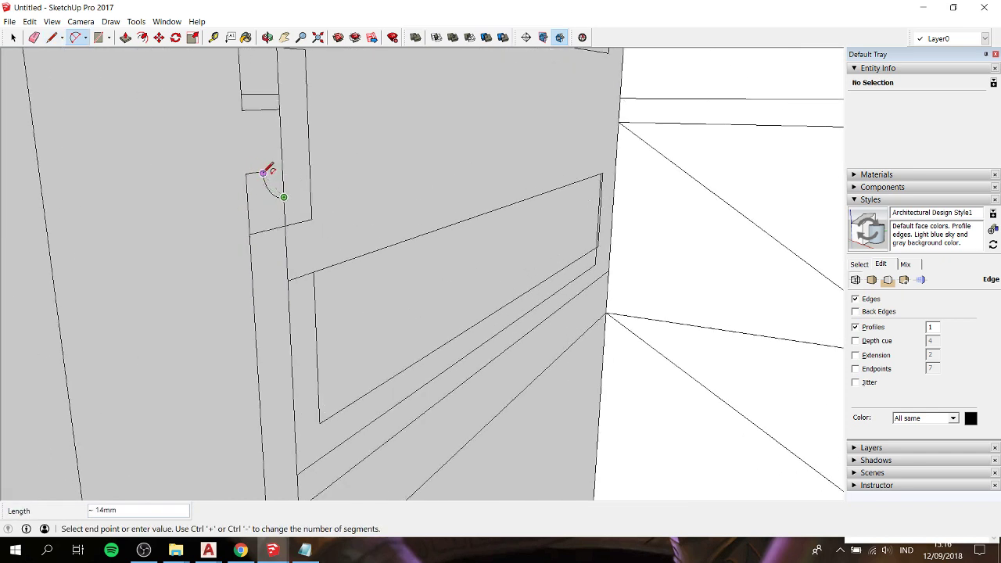
left_click(263, 171)
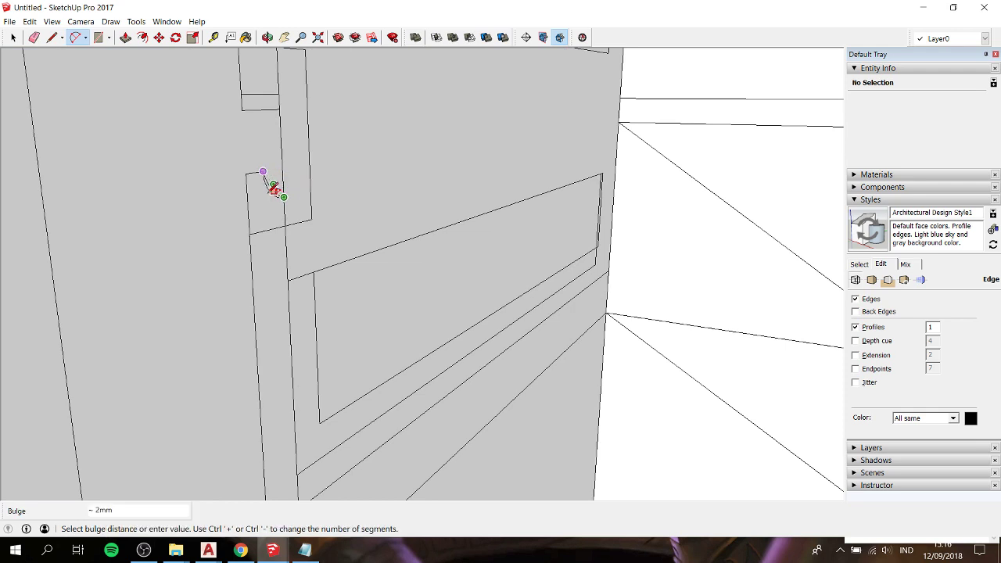
scroll(273, 188, "up", 1)
scroll(275, 185, "up", 2)
left_click(273, 186)
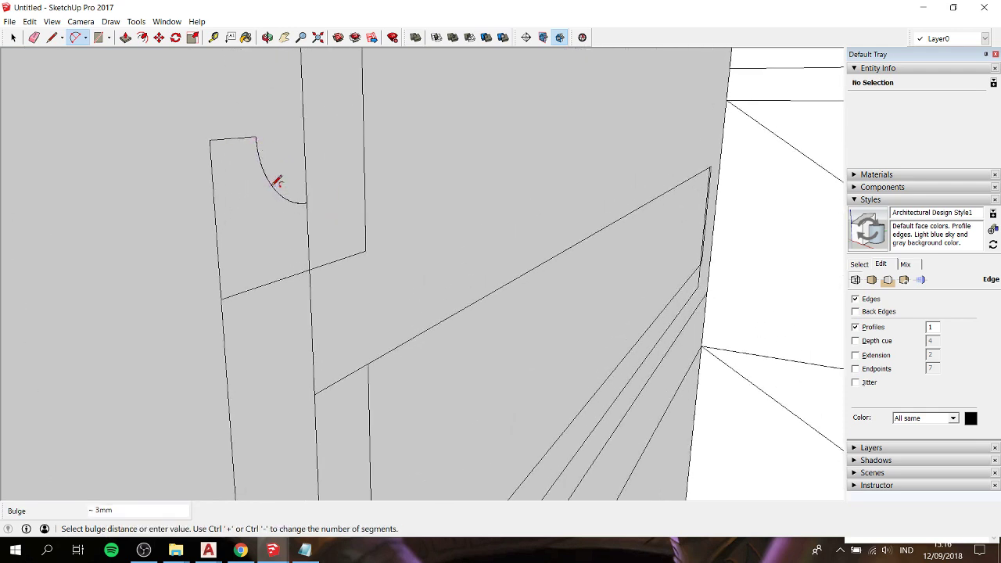
- Close the top of the notched profile with a straight edge to form a face
key("l")
left_click(255, 138)
left_click(211, 140)
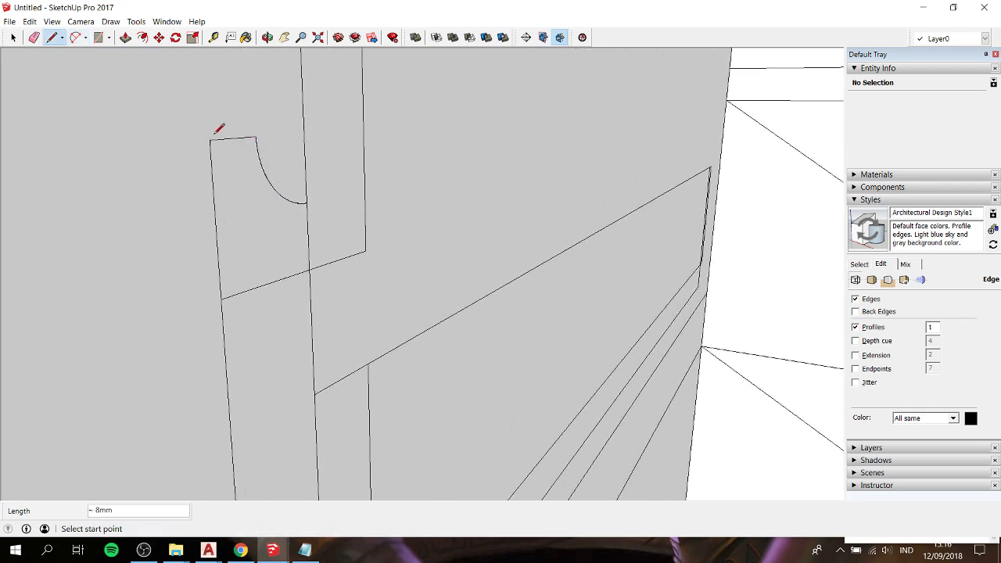
key("space")
left_click(246, 193)
scroll(245, 193, "down", 2)
scroll(245, 193, "down", 3)
scroll(245, 193, "down", 2)
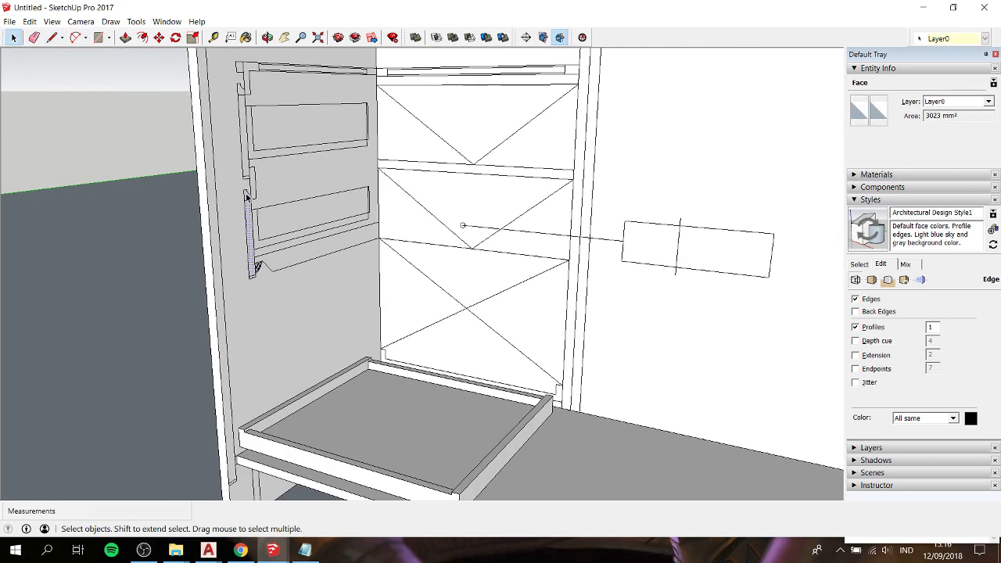
- Push/Pull the profile face about 485 mm into a drawer-front slab
key("p")
left_click(246, 197)
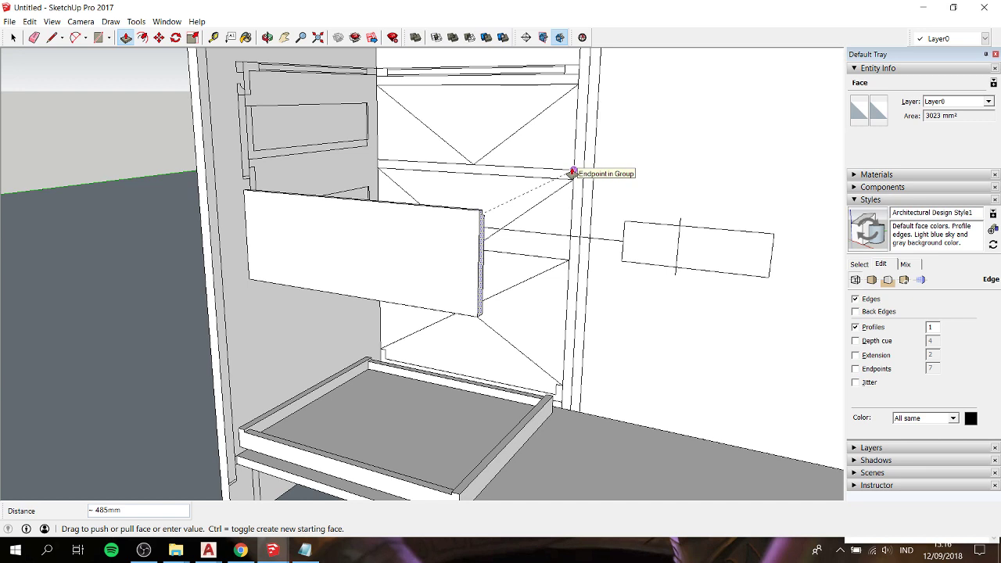
left_click(573, 172)
key("space")
- Make the whole slab the component Component#2 and pick it up by its lower-left corner
triple_click(388, 233)
right_click(388, 233)
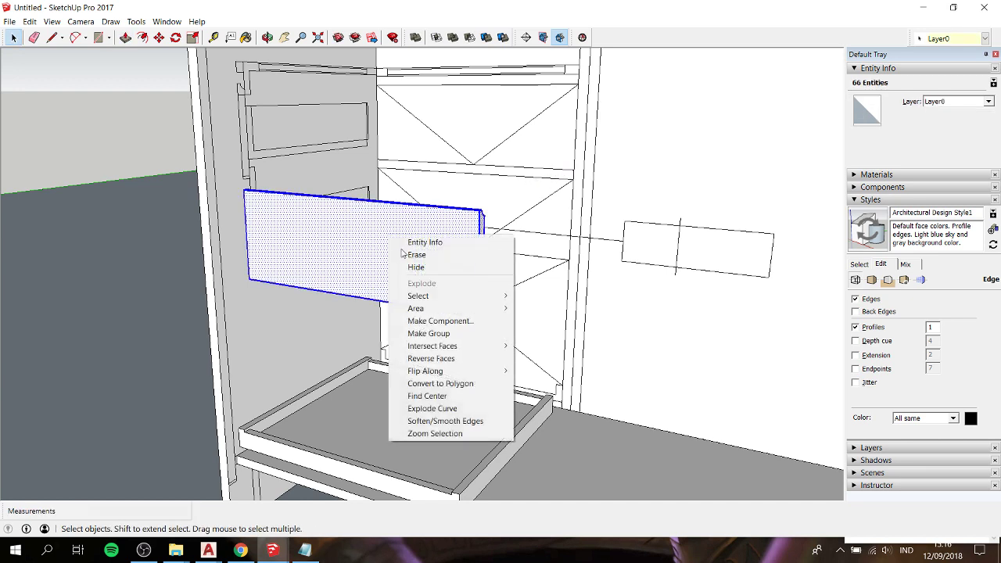
left_click(438, 321)
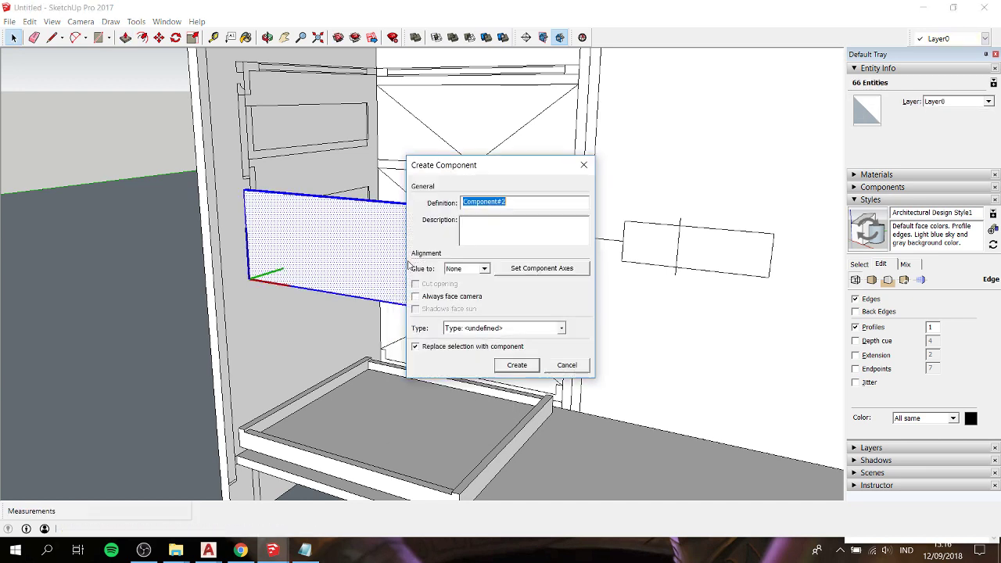
left_click(517, 364)
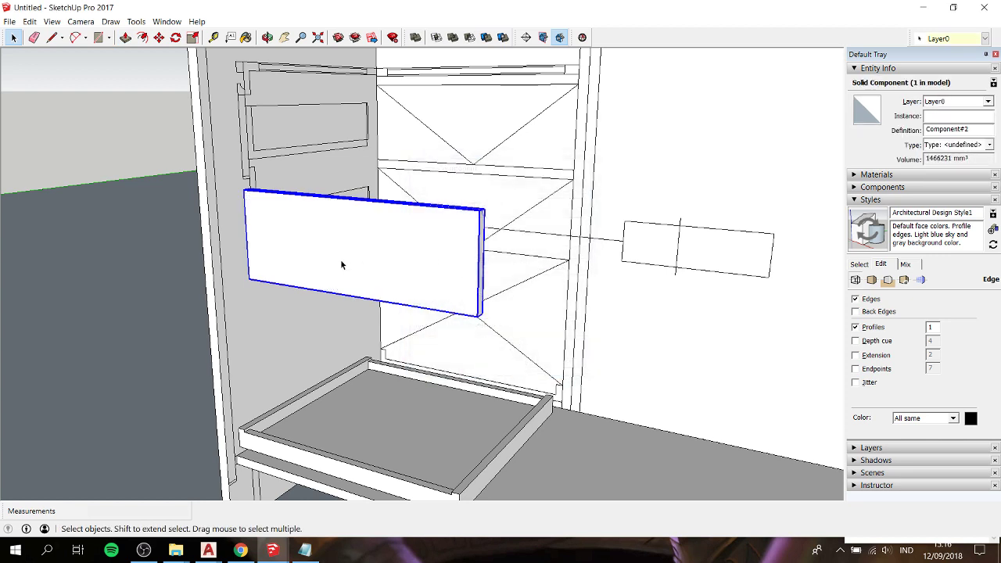
key("m")
left_click(247, 280)
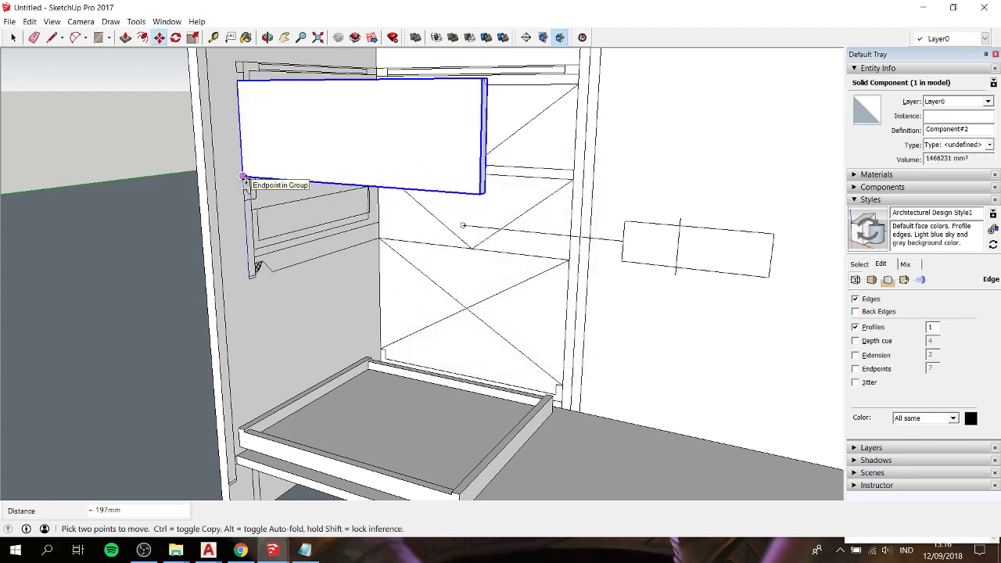
- Place a copy of Component#2 on the upper rails above the original, then orbit to check
scroll(244, 183, "up", 2)
scroll(245, 181, "up", 3)
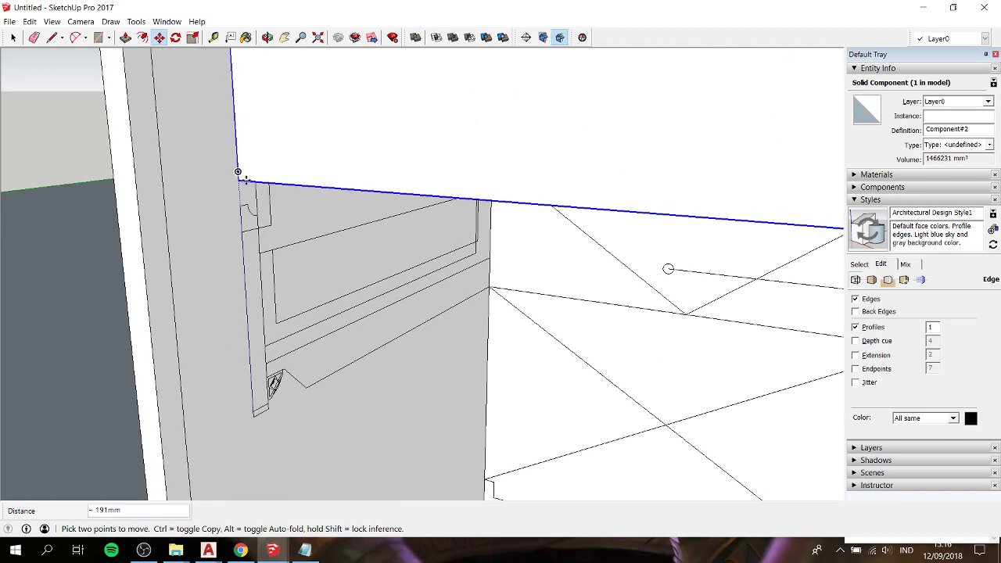
key("ctrl")
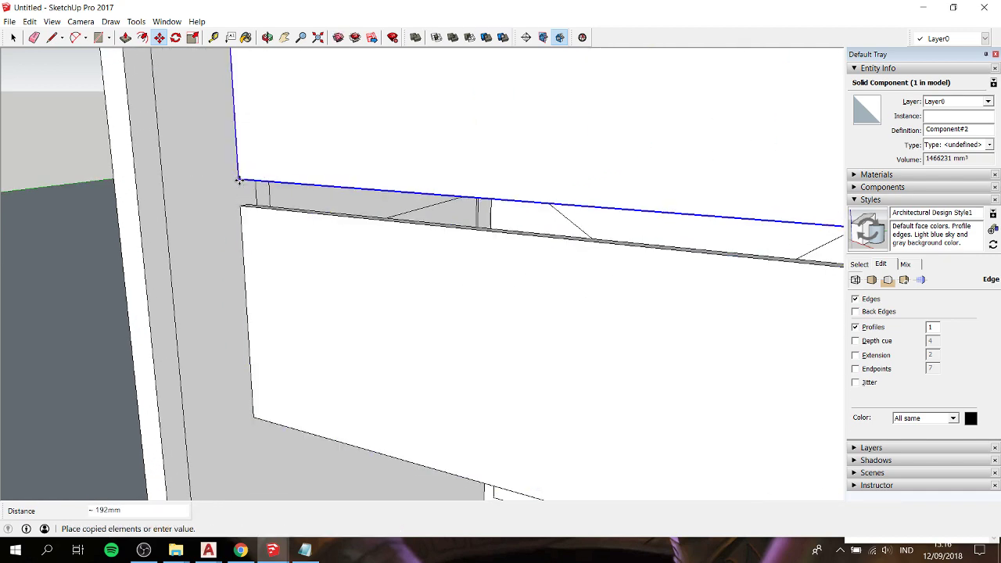
scroll(239, 181, "down", 5)
mouse_move(239, 181)
middle_mouse_down("shift")
mouse_move(271, 165)
mouse_move(239, 224)
mouse_move(84, 229)
mouse_move(302, 196)
mouse_move(304, 205)
mouse_move(351, 206)
mouse_move(226, 287)
middle_mouse_up("shift")
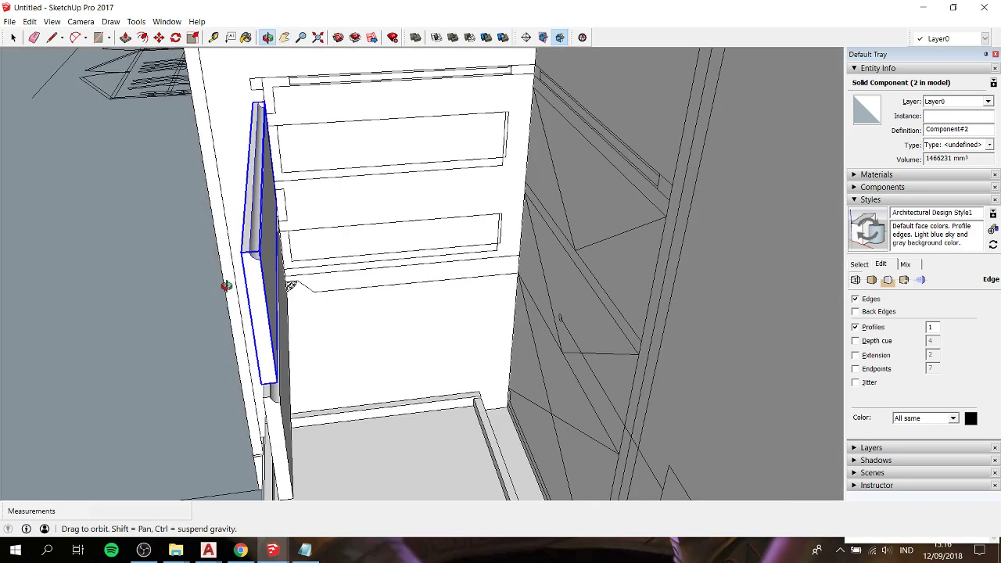
middle_click_drag(354, 161, 335, 170, "shift")
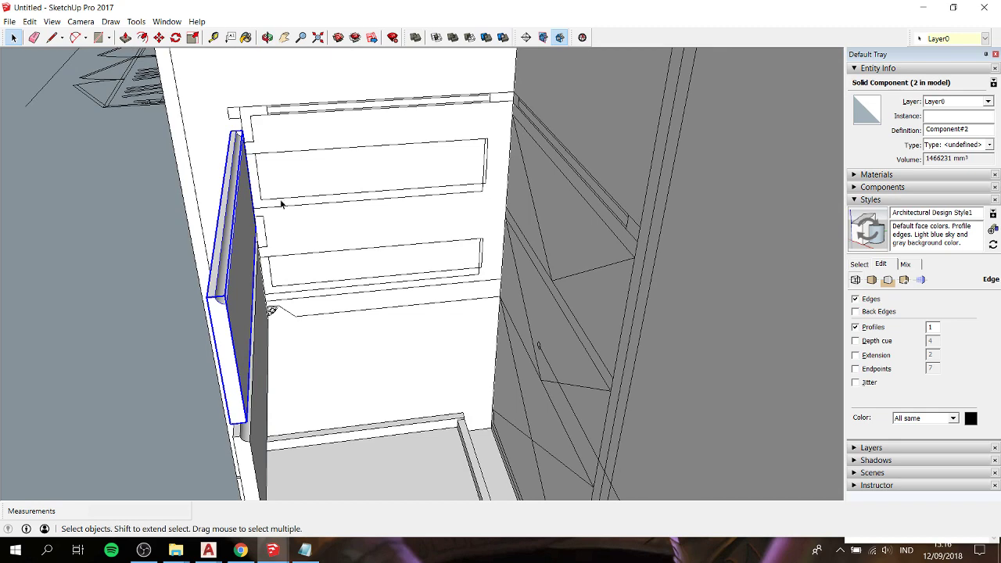
mouse_move(290, 287)
middle_mouse_down()
mouse_move(268, 259)
mouse_move(279, 195)
middle_mouse_up()
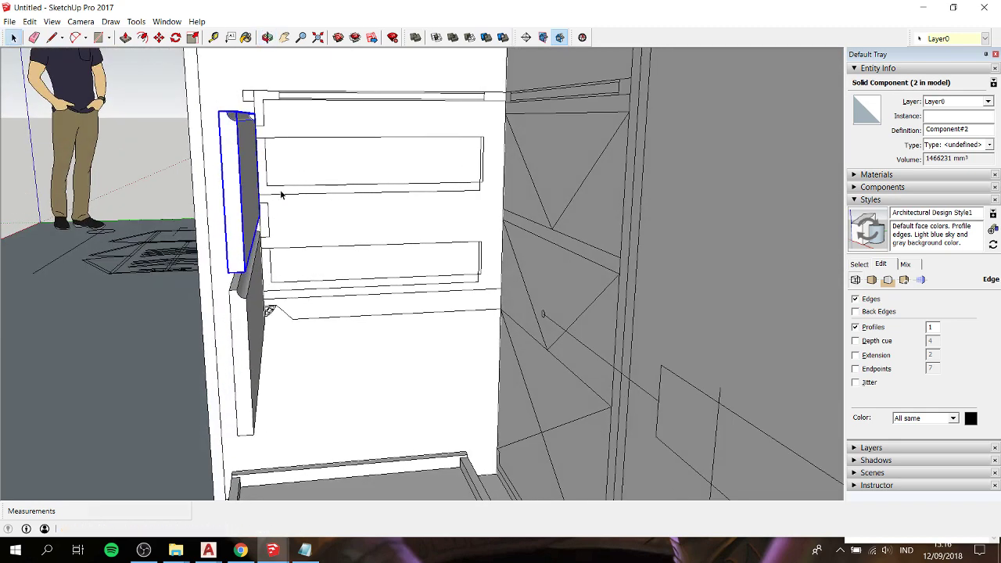
mouse_move(329, 270)
middle_mouse_down()
mouse_move(286, 273)
mouse_move(283, 256)
middle_mouse_up()
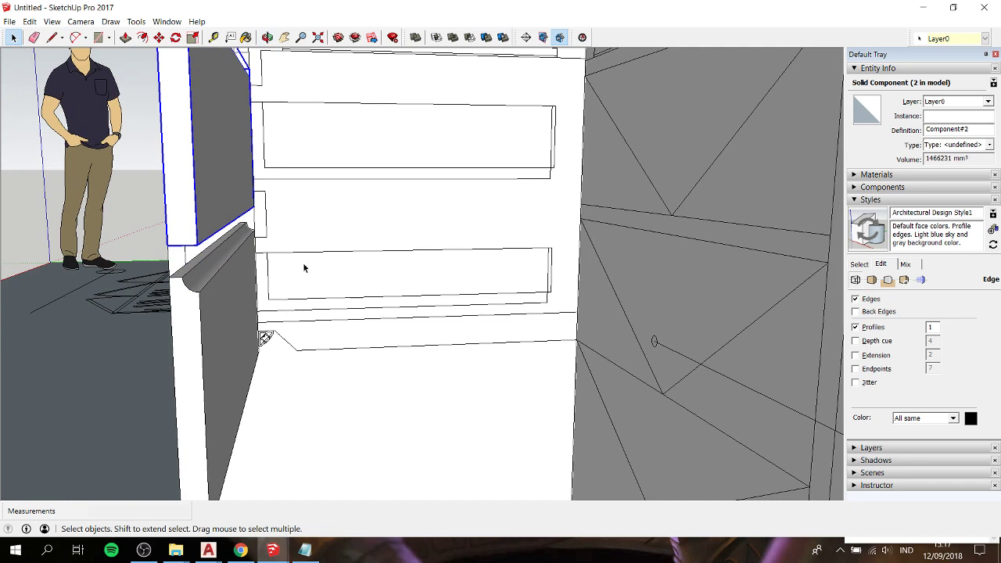
- Draw the L-shaped shelf profile face beneath the lower drawer rail
key("l")
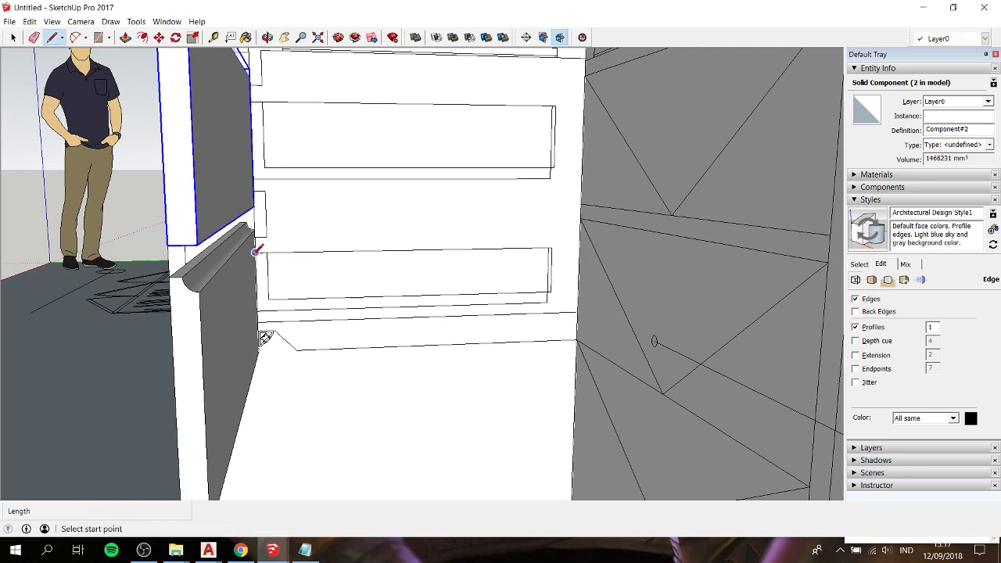
left_click(255, 252)
left_click(258, 310)
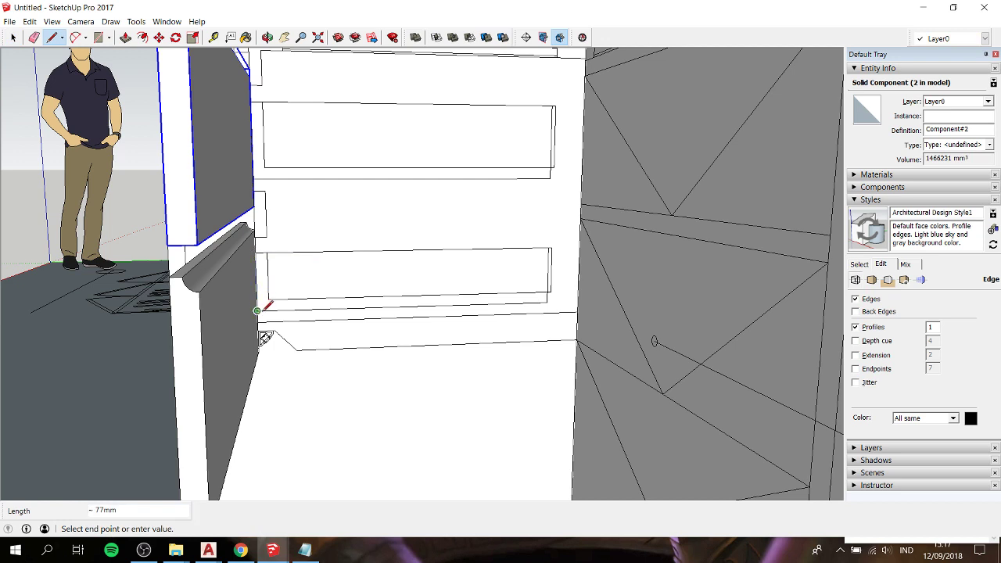
left_click(547, 303)
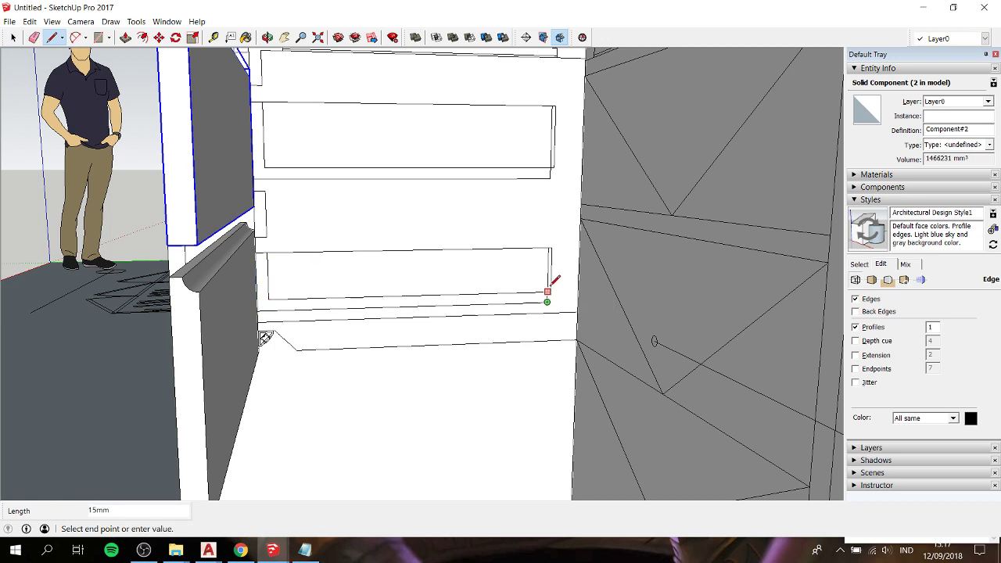
left_click(269, 297)
left_click(268, 248)
key("space")
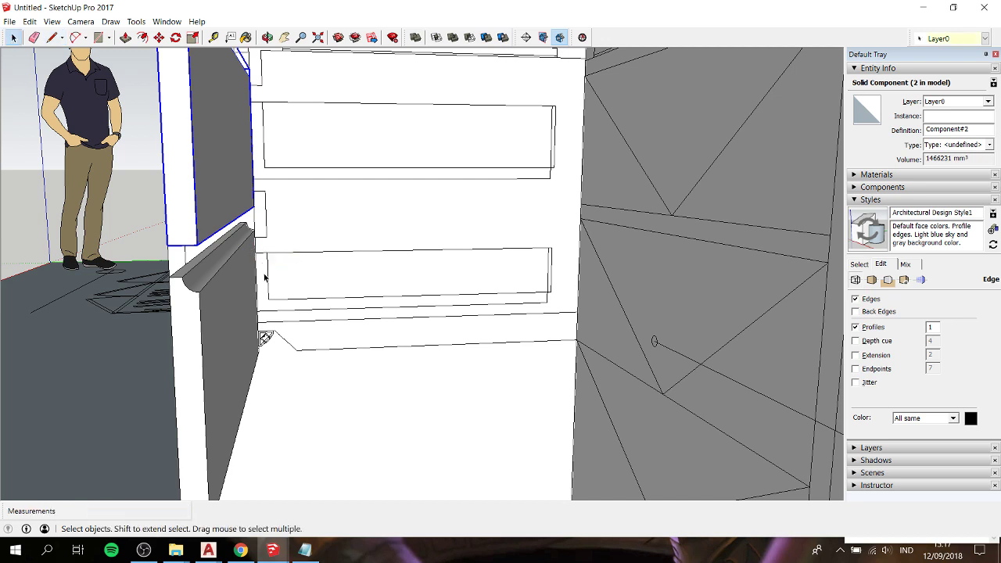
left_click(264, 275)
- Extrude the shelf profile 485 mm and group the board as one solid
key("p")
left_click(265, 276)
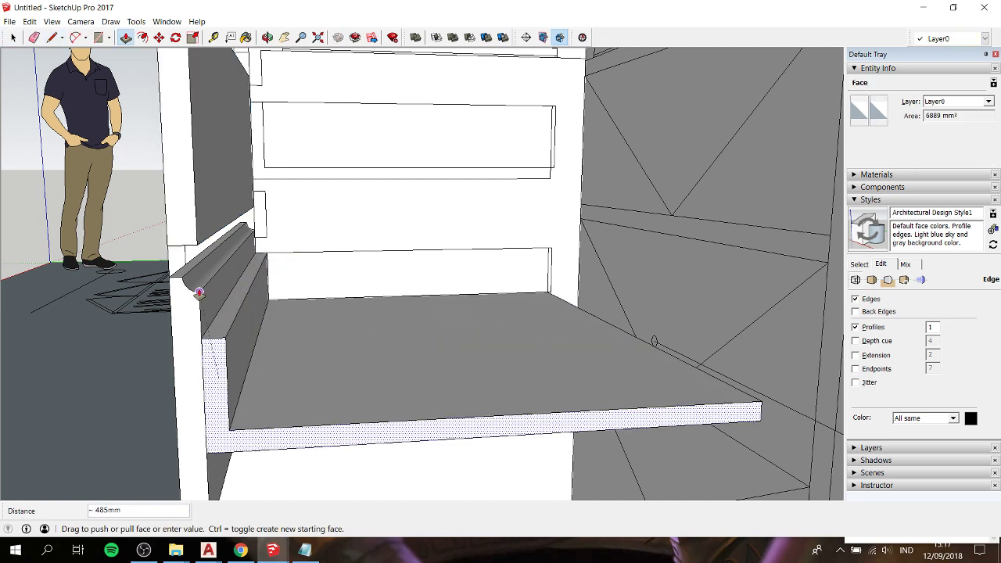
left_click(203, 294)
key("space")
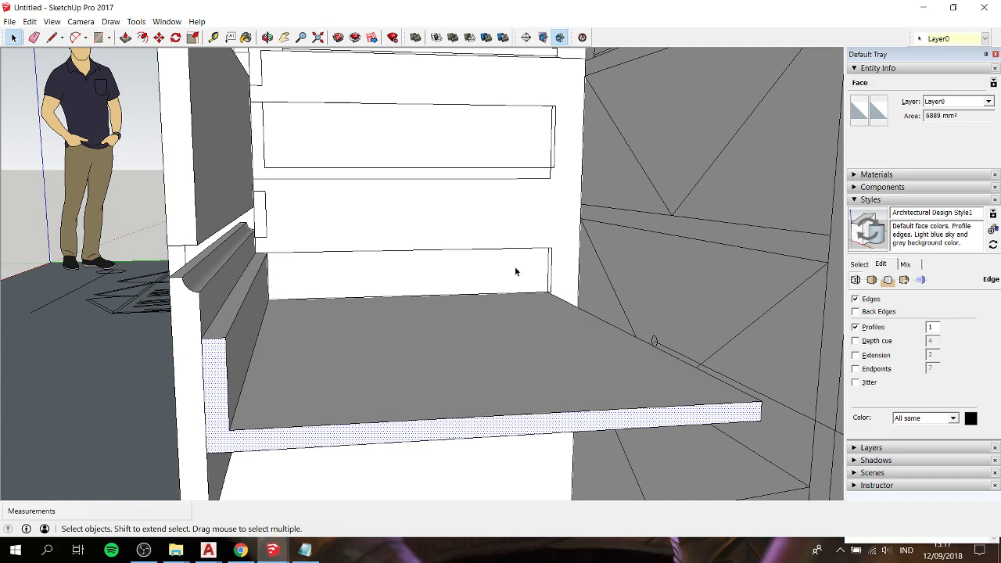
triple_click(419, 334)
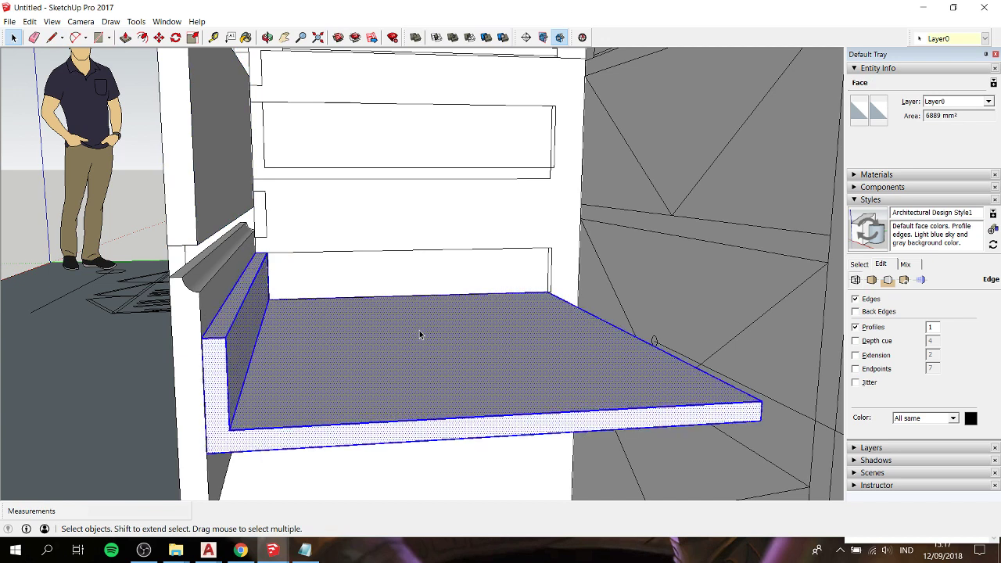
right_click(419, 334)
left_click(452, 427)
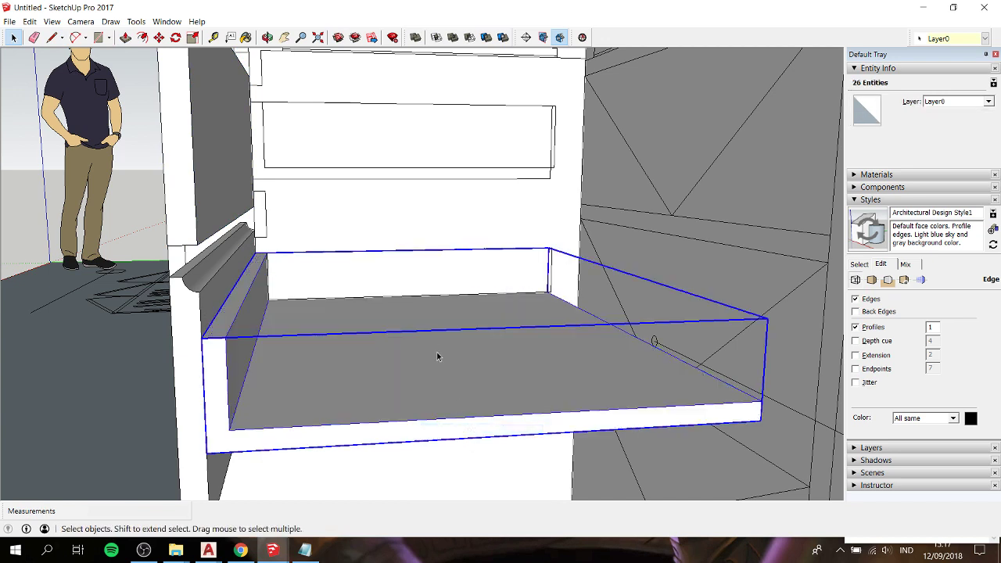
- Raise the back face of the shelf box by 47 mm
left_click(386, 274)
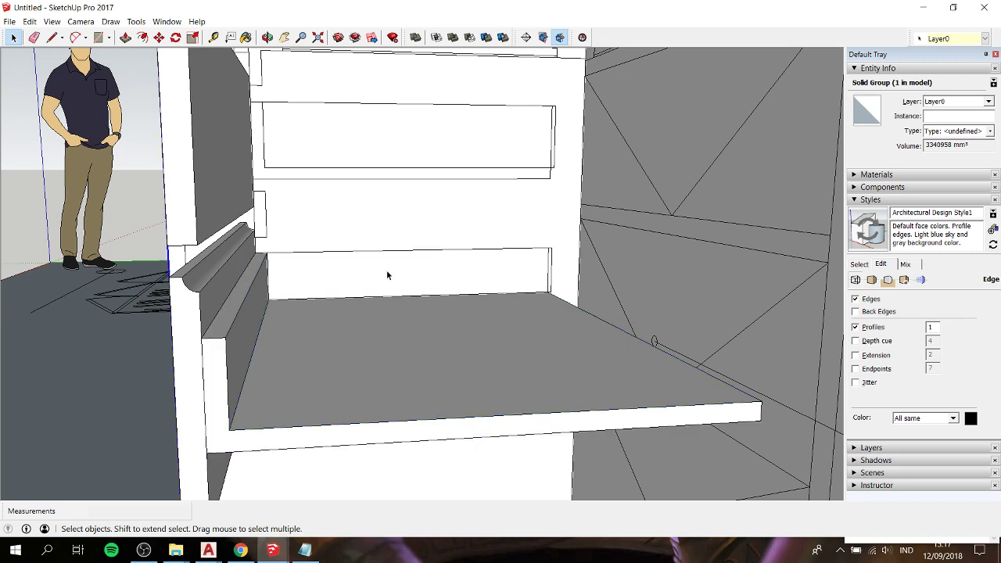
key("r")
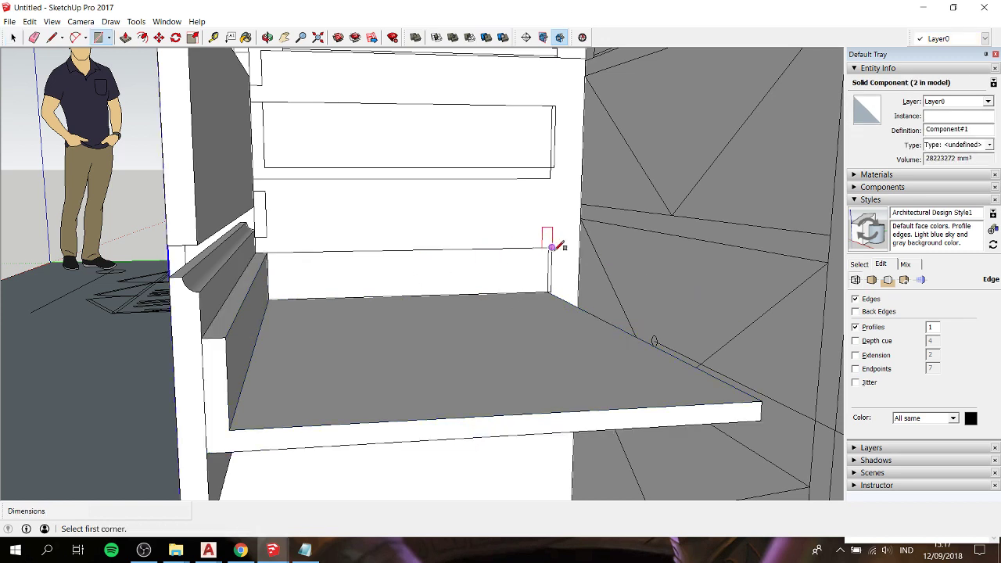
left_click(522, 248)
key("Escape")
left_click(552, 249)
mouse_move(461, 281)
middle_mouse_down()
mouse_move(407, 267)
mouse_move(407, 196)
mouse_move(279, 337)
mouse_move(320, 276)
mouse_move(305, 300)
middle_mouse_up()
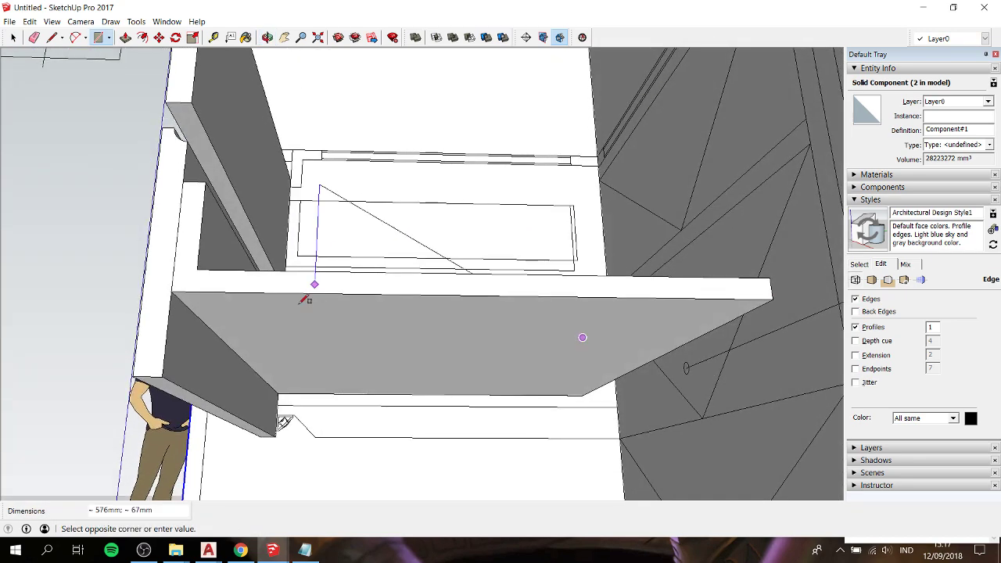
middle_click(283, 388)
mouse_move(283, 388)
middle_mouse_down()
mouse_move(276, 458)
mouse_move(260, 443)
mouse_move(274, 433)
middle_mouse_up()
key("space")
left_click(425, 306)
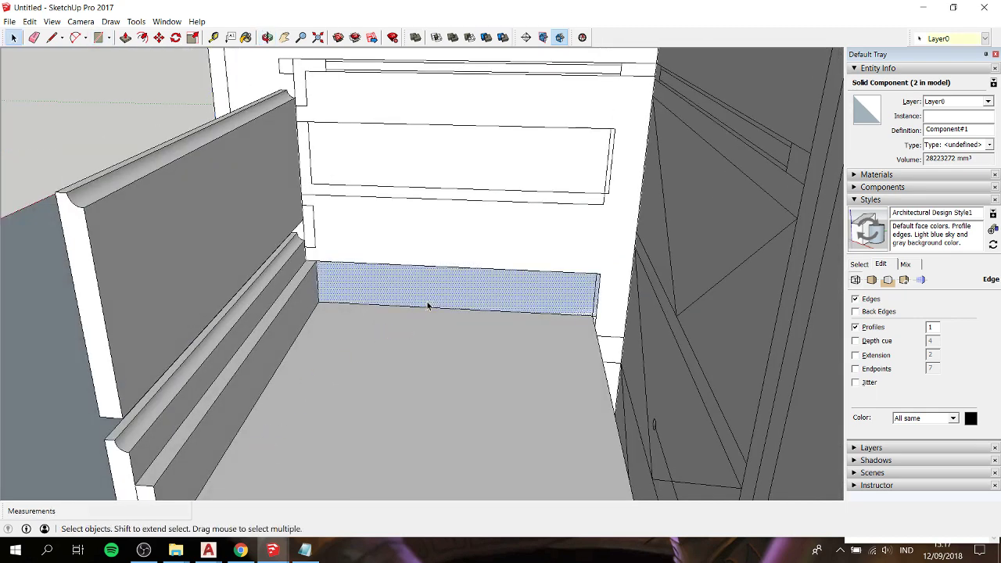
key("p")
left_click_drag(426, 306, 423, 319)
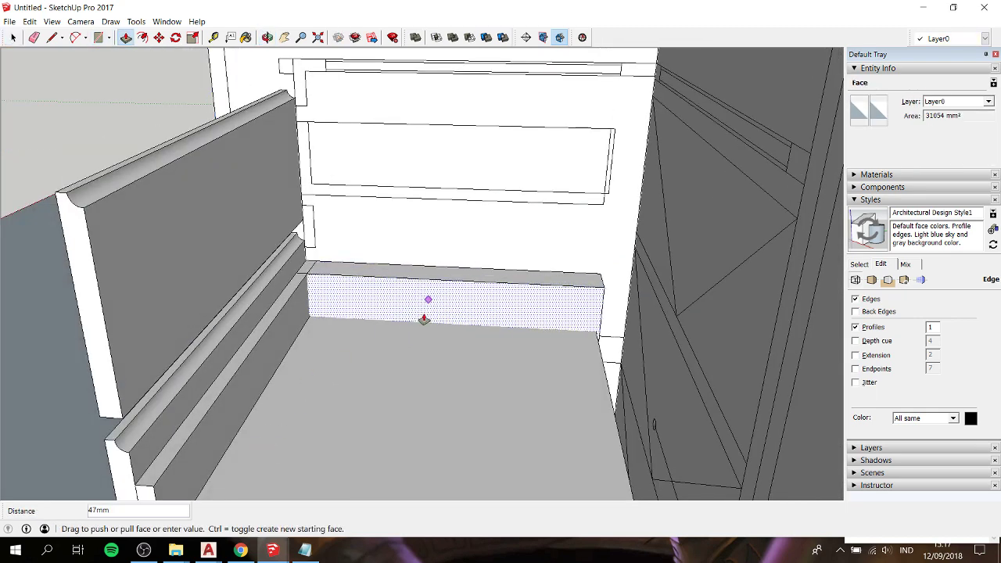
key("space")
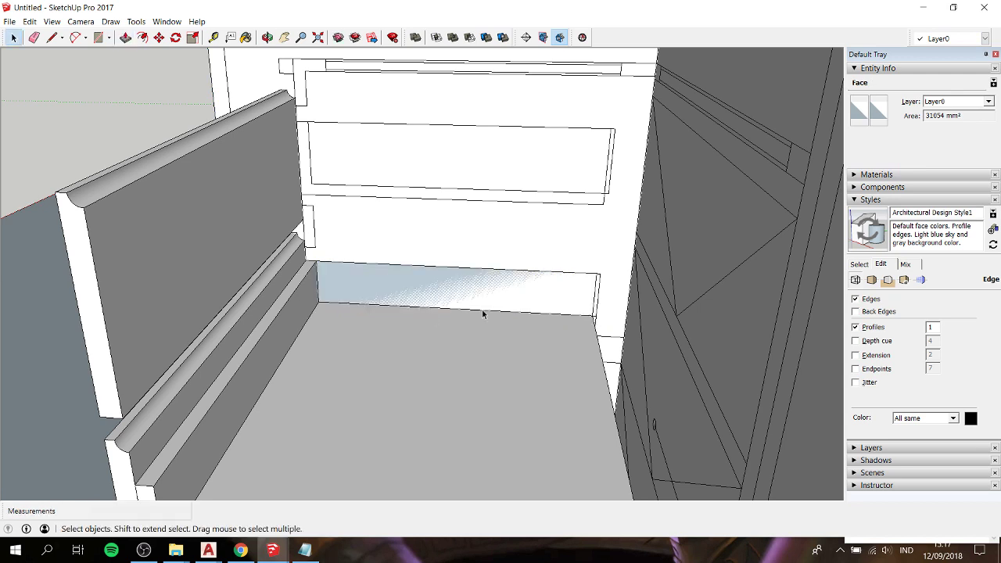
- Draw a thin rectangle across the right end of the low backing face
scroll(588, 297, "up", 2)
middle_click_drag(588, 297, 463, 251, "shift")
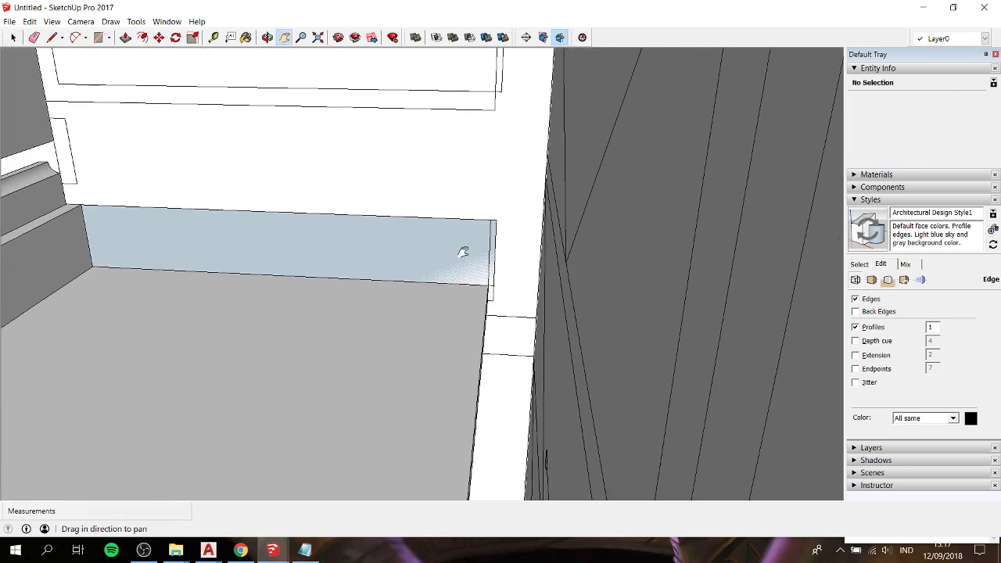
key("r")
left_click(490, 221)
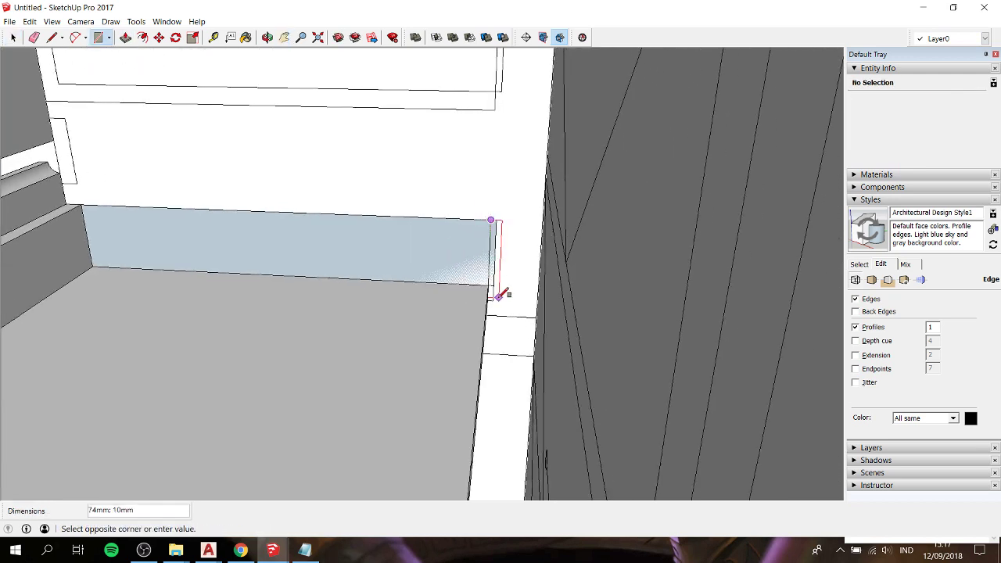
left_click(493, 290)
key("space")
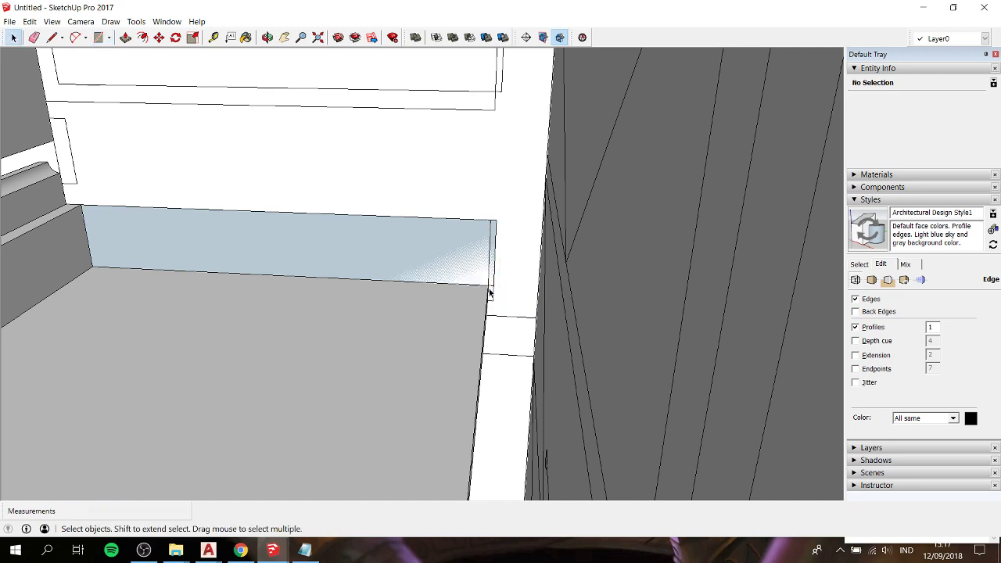
- Select the large backing face and zoom back out to see the whole panel
left_click(492, 291)
scroll(493, 290, "up", 2)
scroll(493, 288, "up", 1)
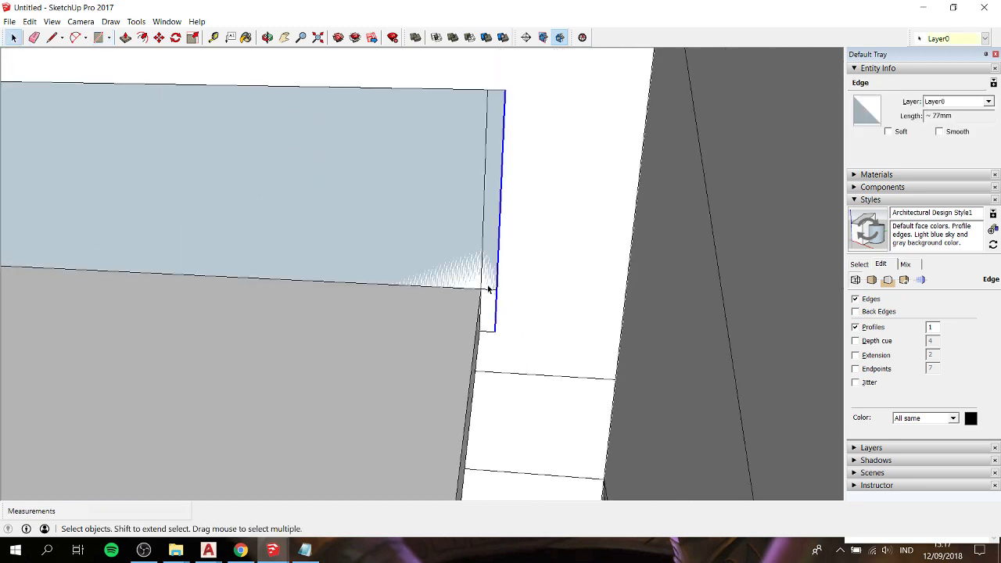
left_click(488, 291)
scroll(490, 291, "up", 2)
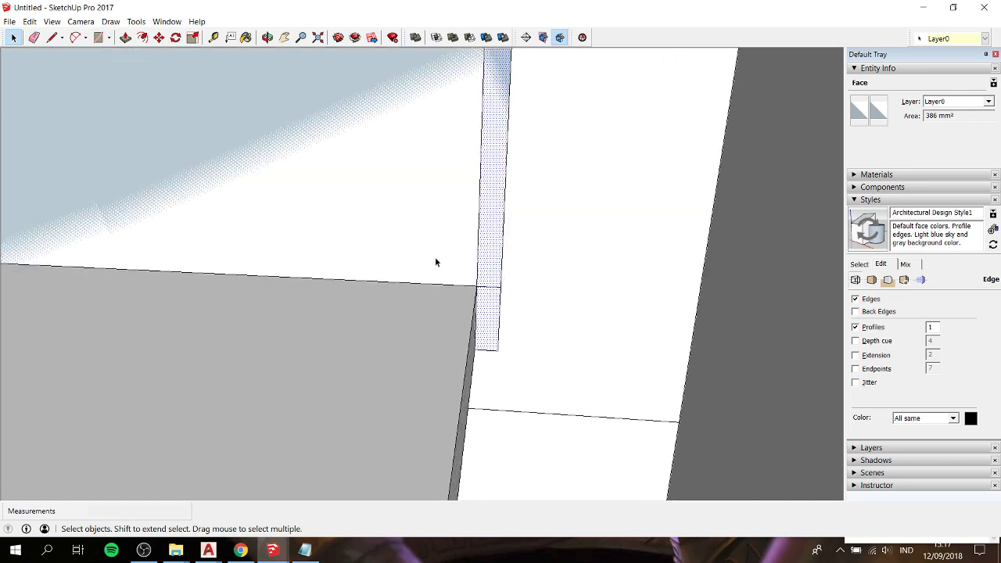
left_click(489, 261)
left_click(397, 235)
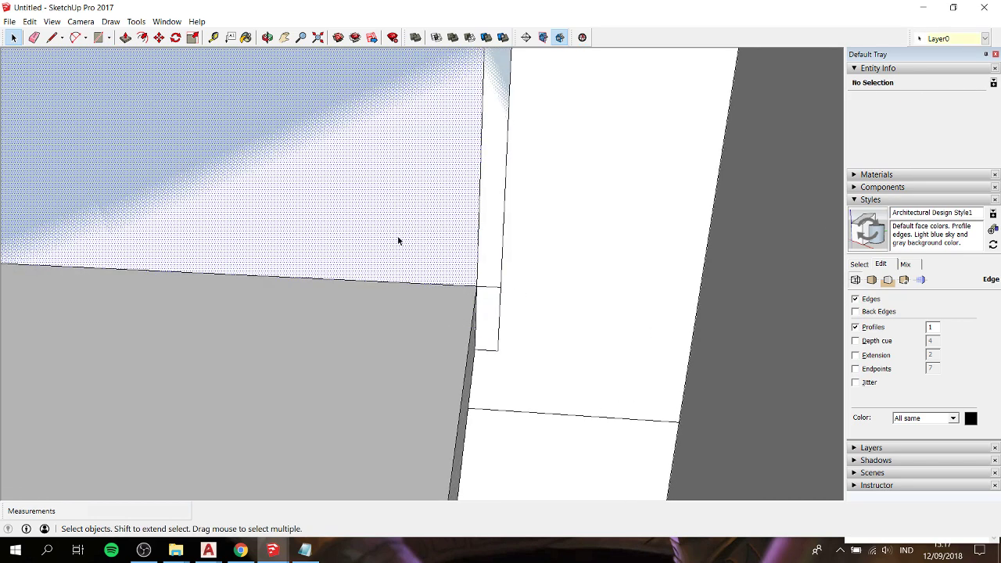
scroll(400, 239, "down", 1)
scroll(402, 239, "down", 2)
mouse_move(402, 240)
middle_mouse_down("shift")
mouse_move(570, 336)
mouse_move(519, 286)
mouse_move(381, 289)
middle_mouse_up("shift")
scroll(382, 289, "down", 1)
- Push/Pull the backing face to give the panel 16 mm of thickness
key("p")
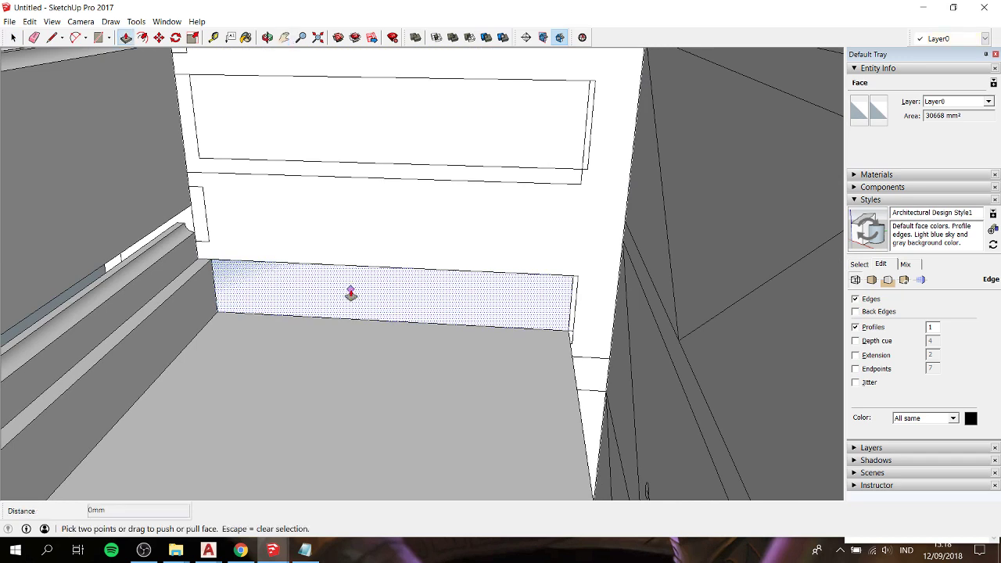
left_click(347, 295)
left_click(349, 297)
key("space")
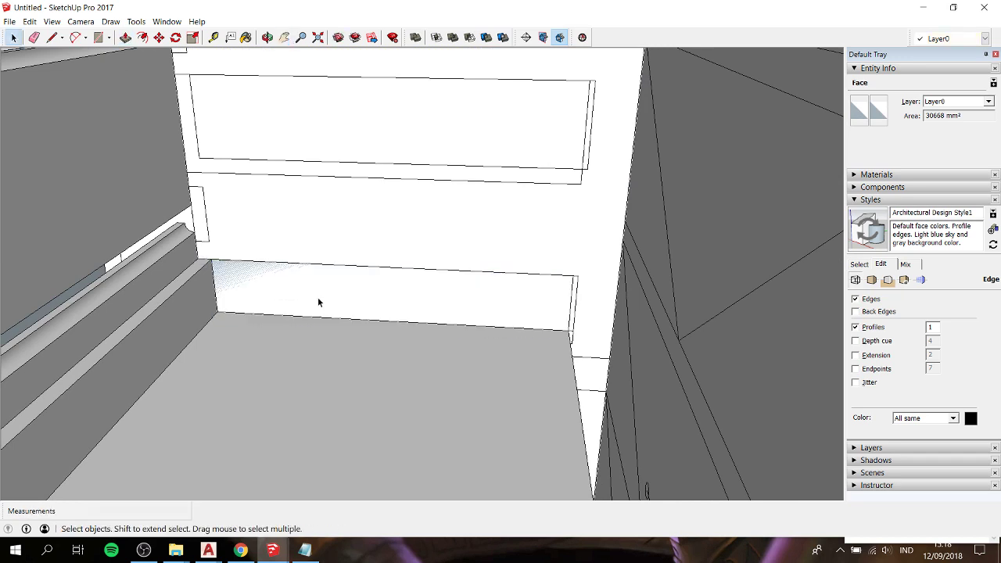
key("t")
left_click(176, 277)
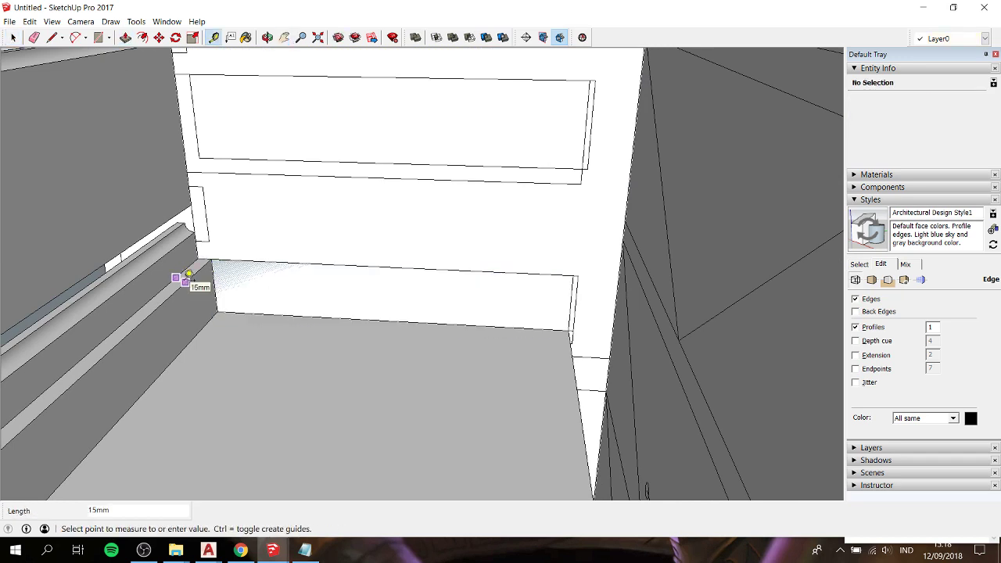
key("space")
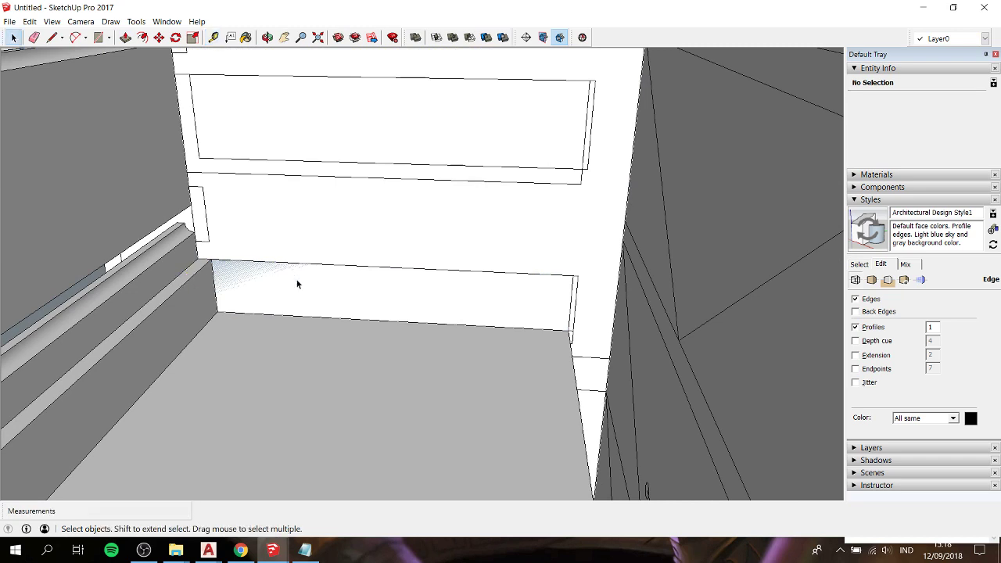
left_click(310, 281)
key("p")
left_click(310, 287)
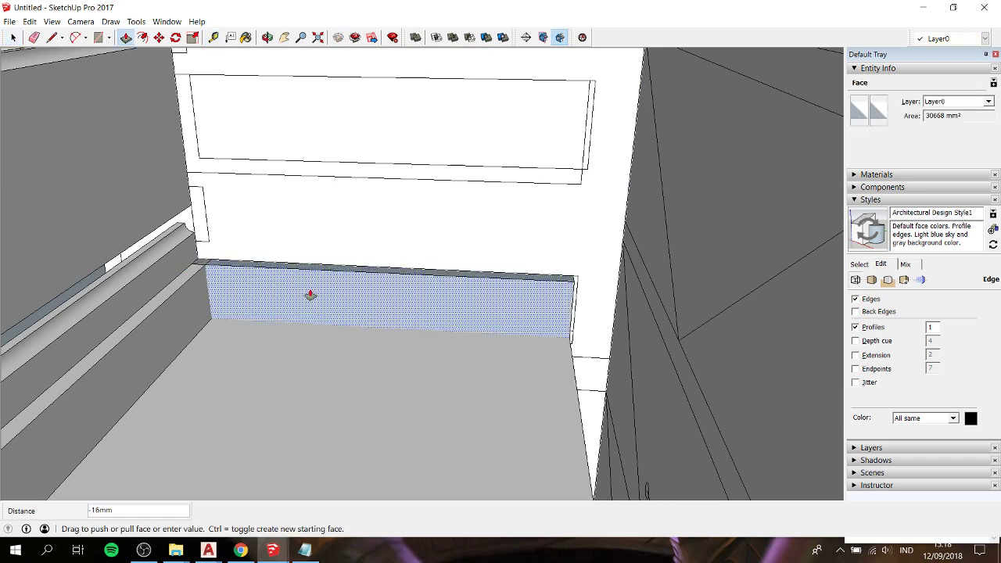
left_click(311, 294)
key("space")
- Reverse the backing panel's faces and extend its narrow right end
triple_click(310, 288)
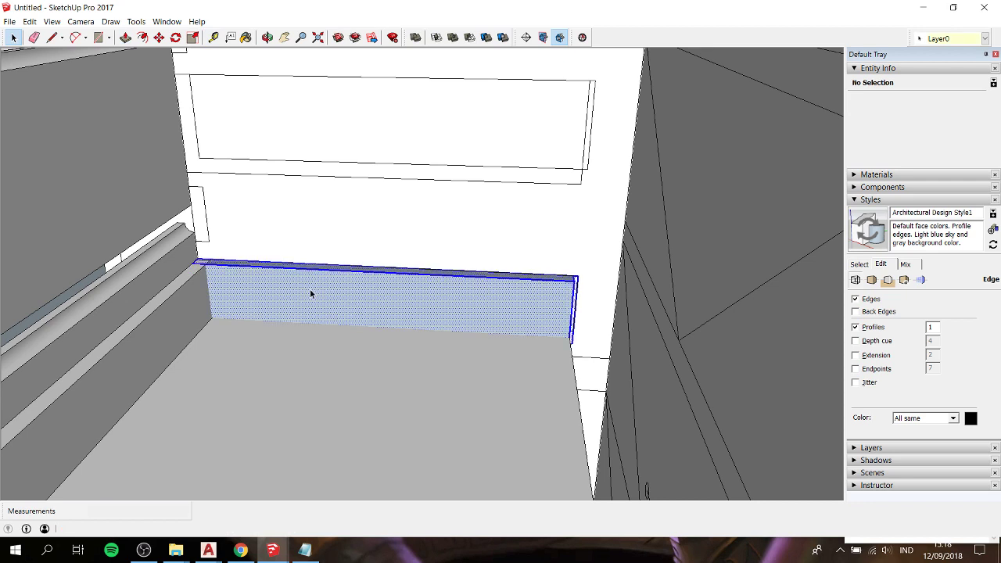
right_click(311, 289)
left_click(373, 414)
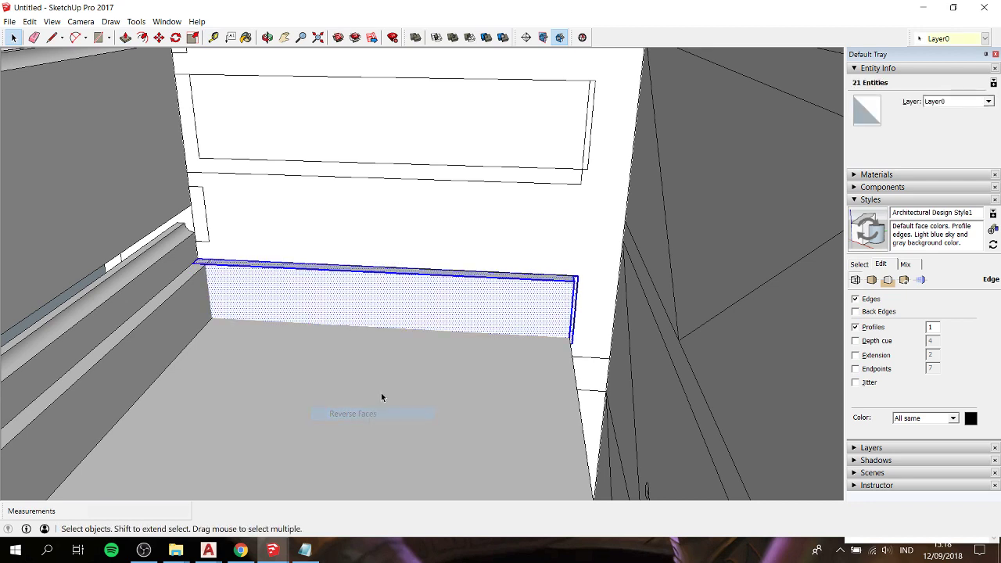
scroll(583, 299, "up", 3)
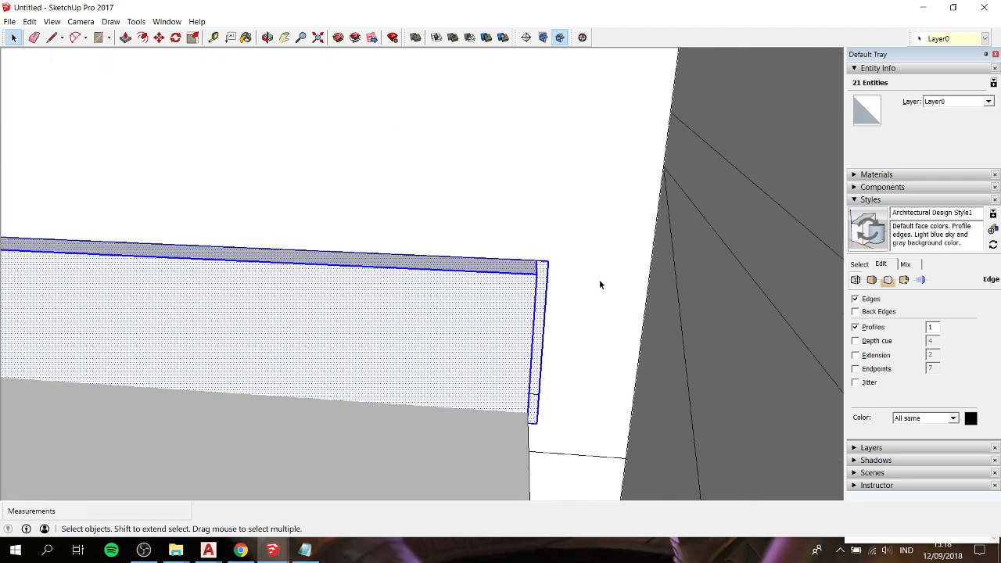
left_click(542, 292)
key("p")
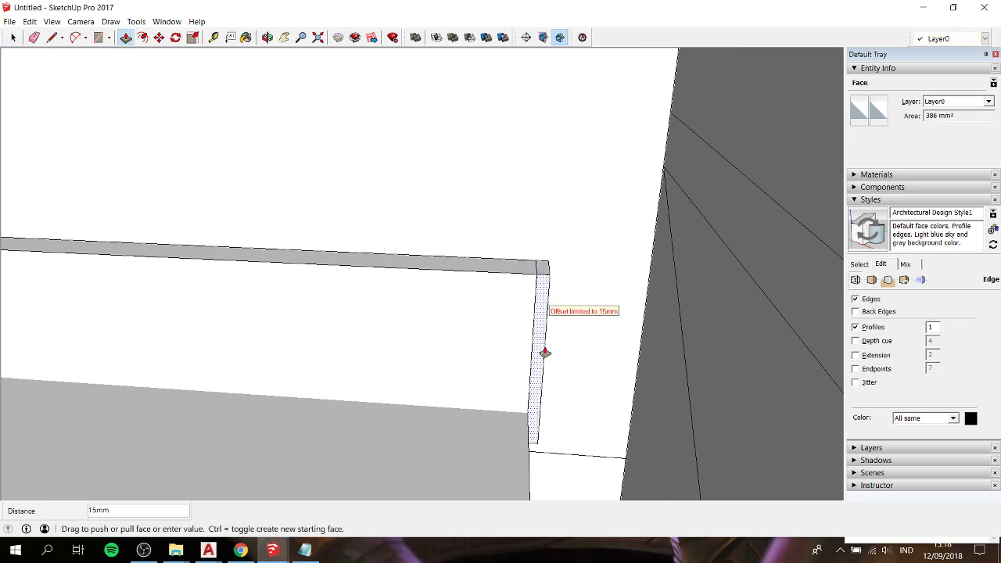
scroll(543, 351, "down", 2)
left_click(542, 345)
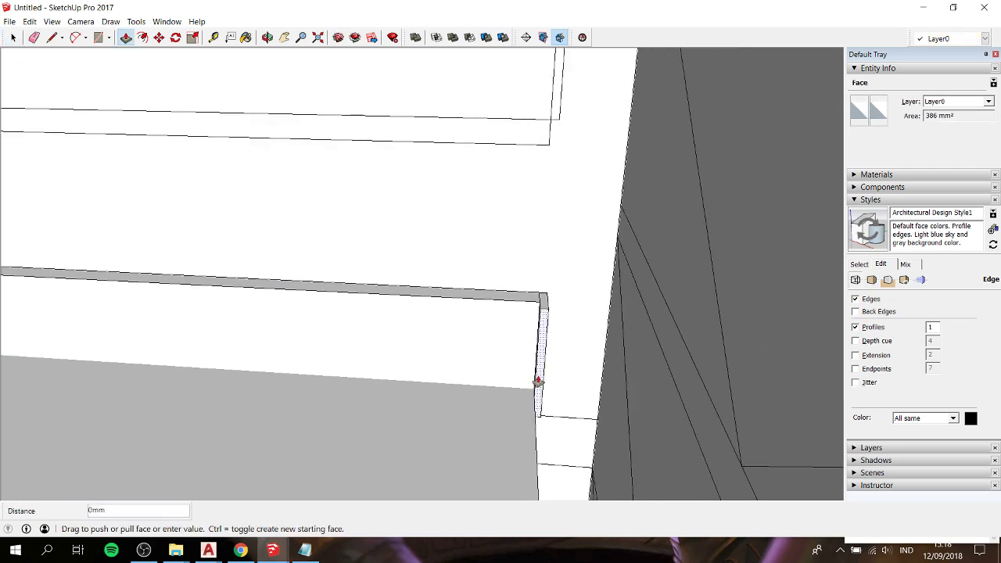
left_click(538, 388)
key("space")
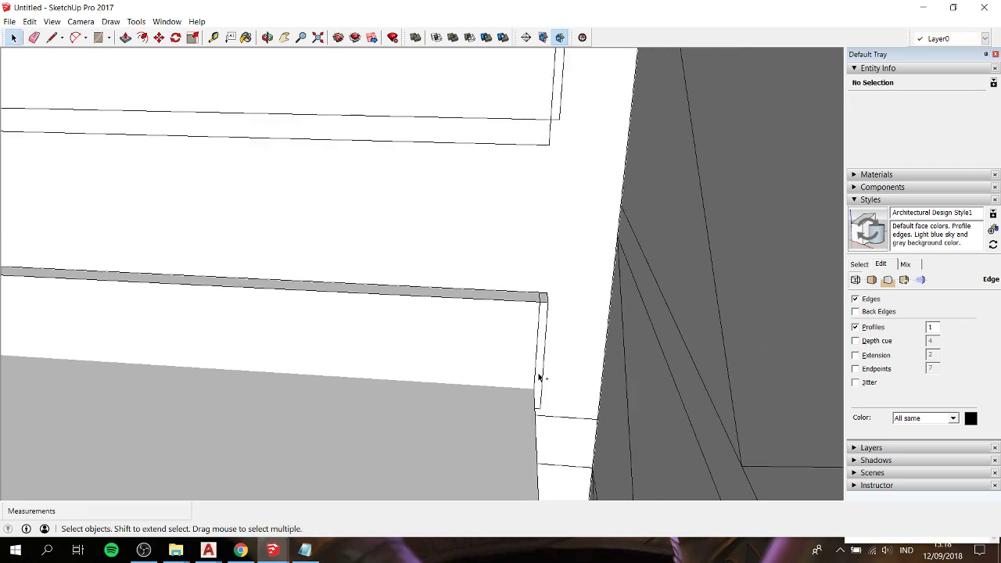
- Select the backing panel geometry, excluding the thin end strip, and make it a group
scroll(540, 321, "up", 1)
scroll(538, 318, "down", 2)
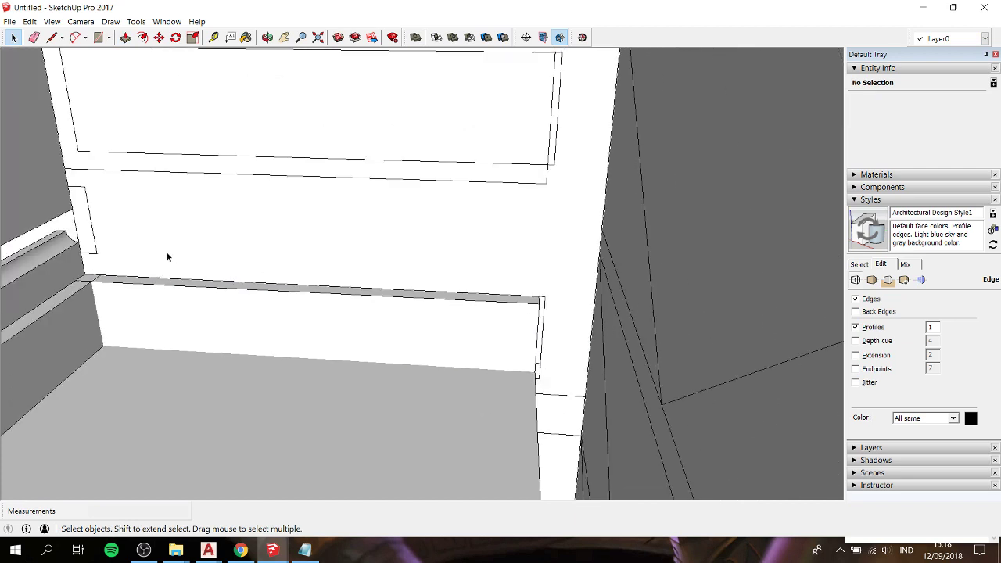
double_click(185, 308)
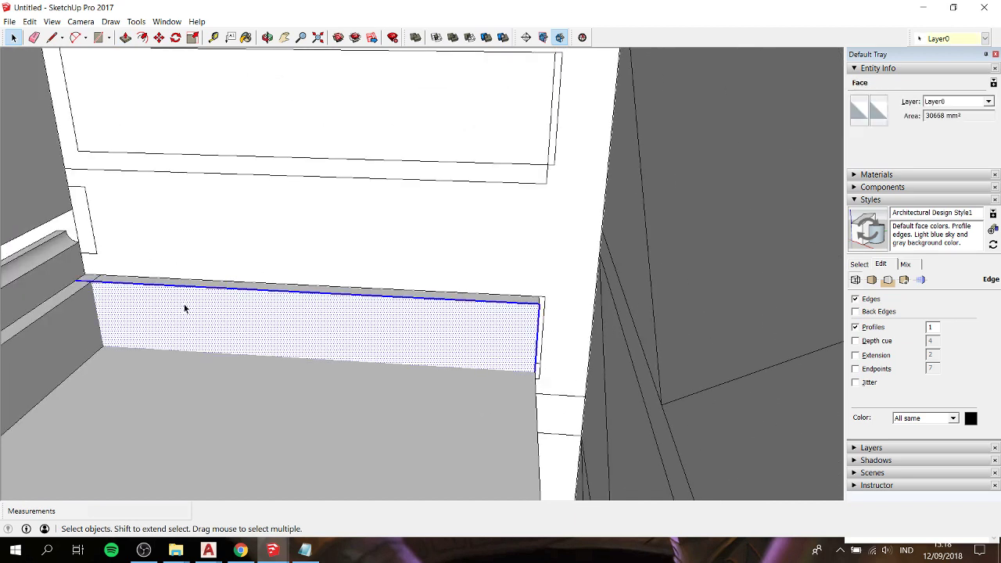
left_click(233, 310)
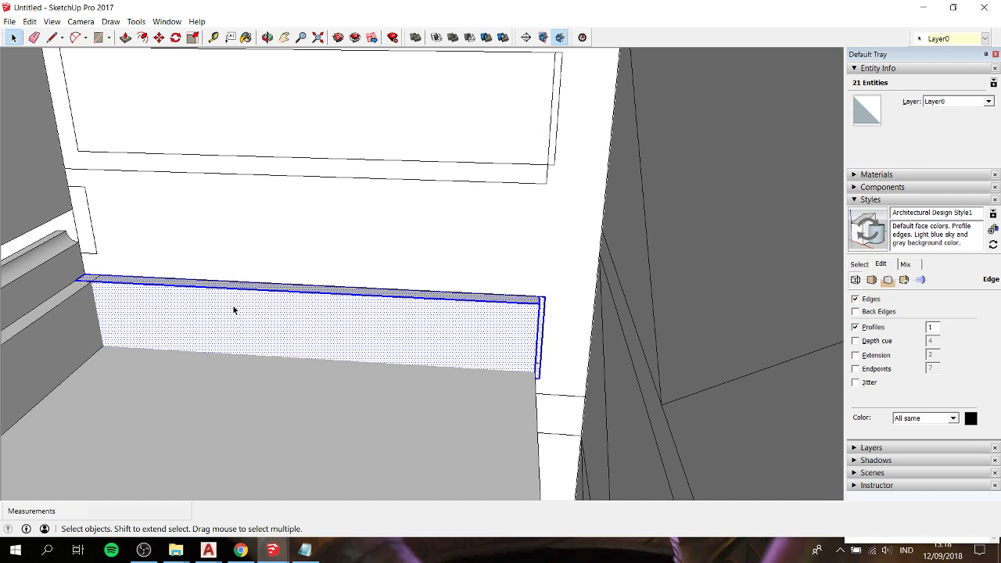
mouse_move(47, 239)
left_mouse_down()
mouse_move(550, 415)
mouse_move(563, 399)
left_mouse_up()
scroll(563, 397, "up", 2)
scroll(547, 367, "up", 2)
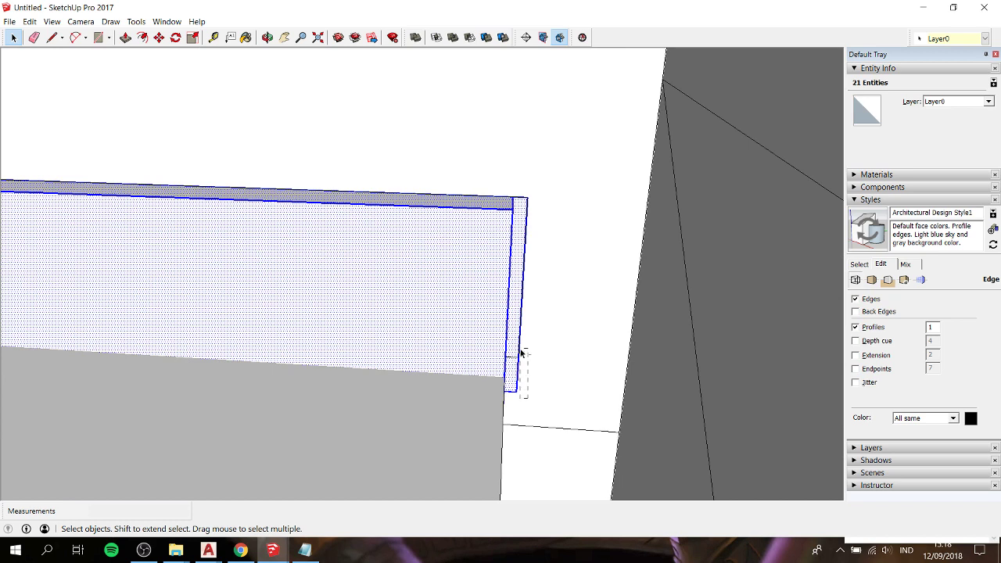
left_click_drag(521, 352, 513, 345, "shift")
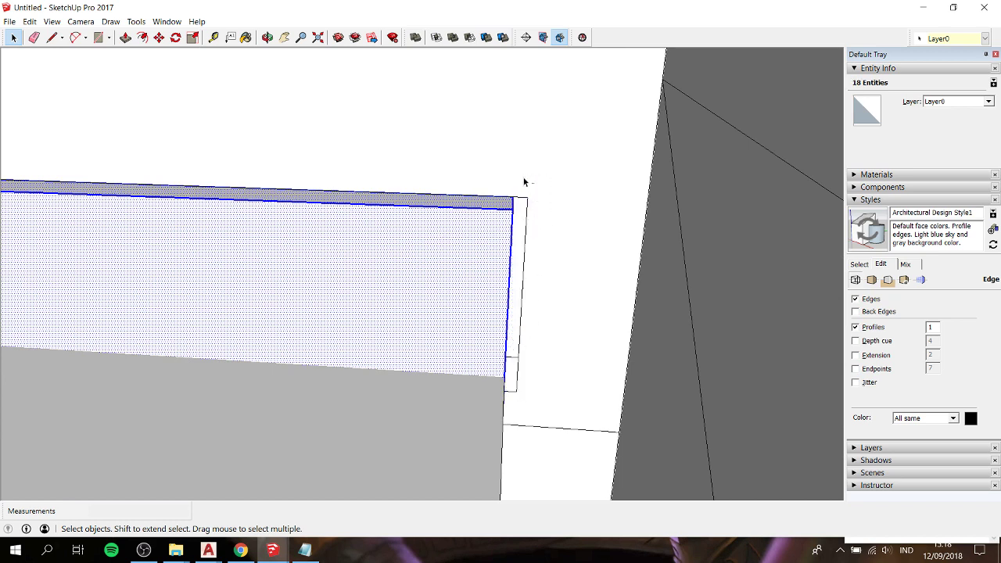
right_click(363, 268)
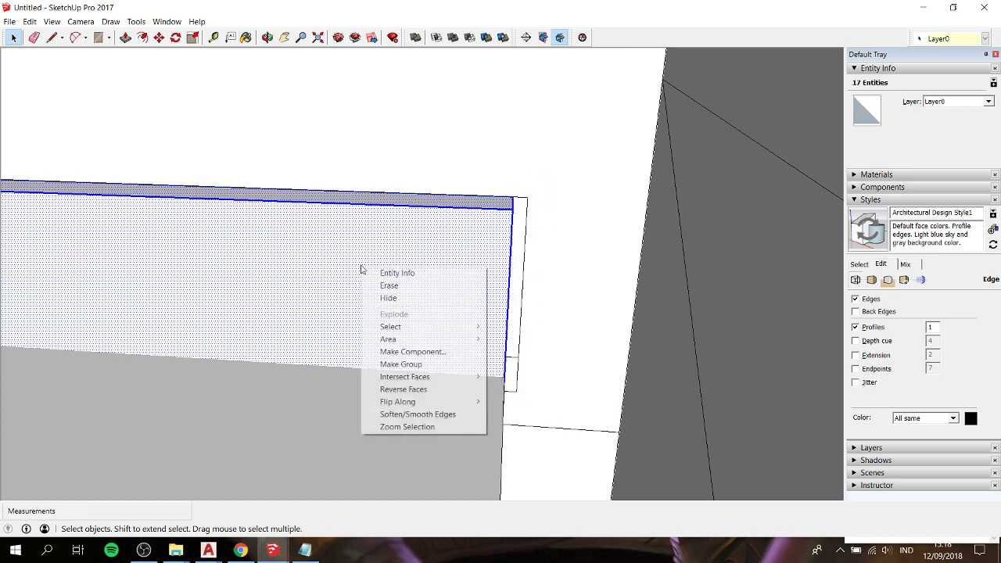
left_click(419, 364)
middle_click_drag(438, 300, 398, 311)
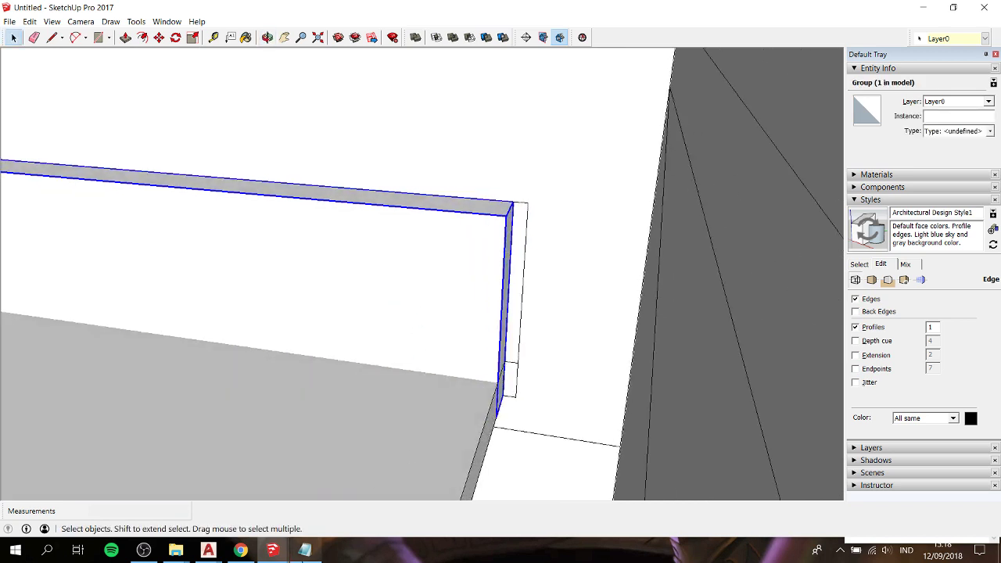
left_click(305, 550)
type("ctrl+shift+select to remo")
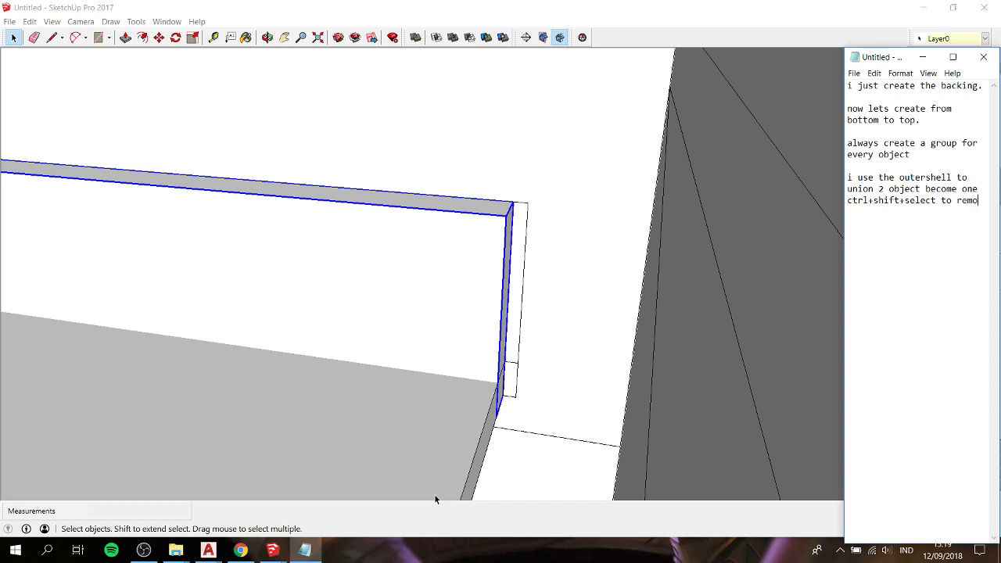
- Complete the Notepad line to read 'ctrl+shift+select to remove the selection'
type("ve the selection")
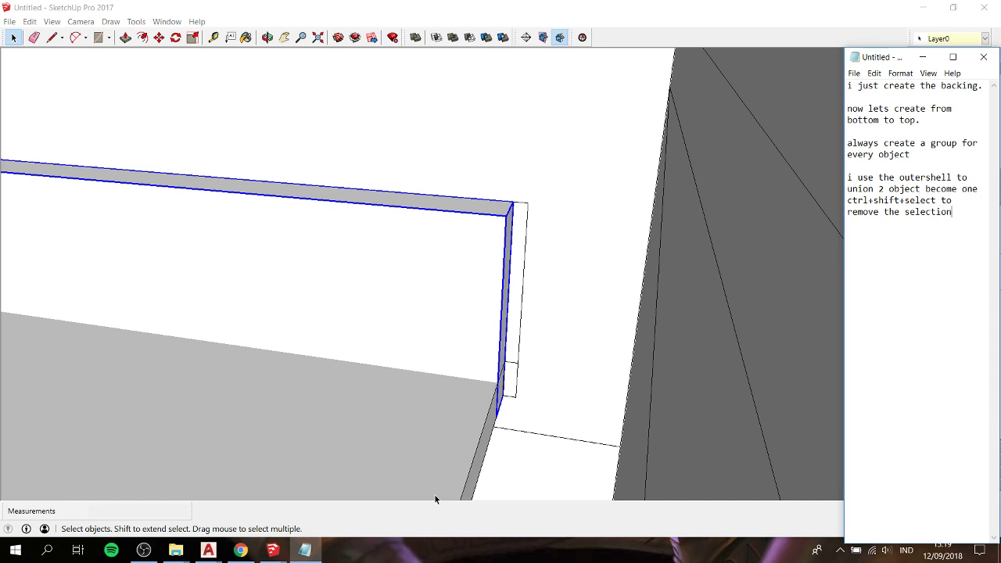
- Return to the model and look along the grouped backing panel without editing it
left_click(296, 340)
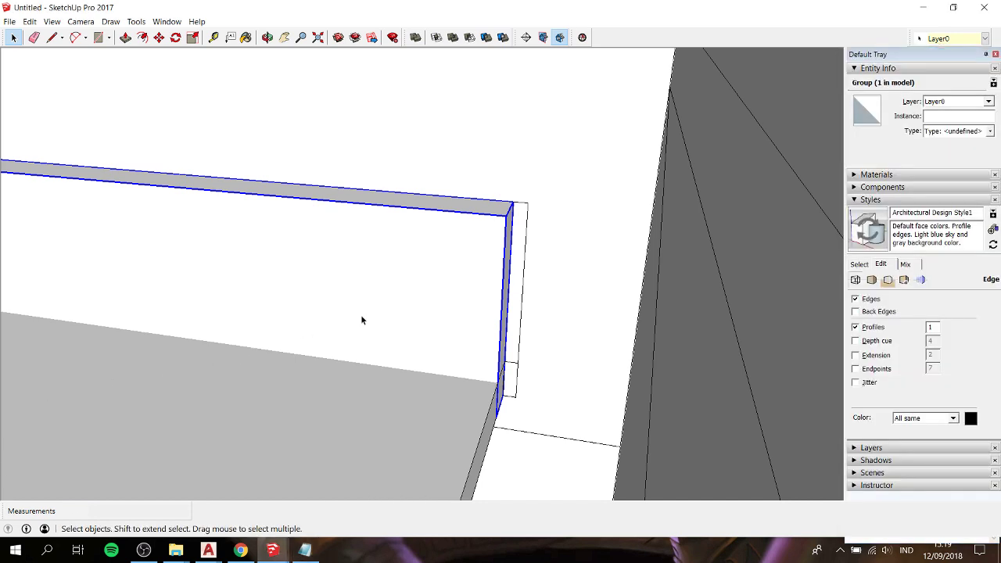
scroll(416, 291, "up", 5)
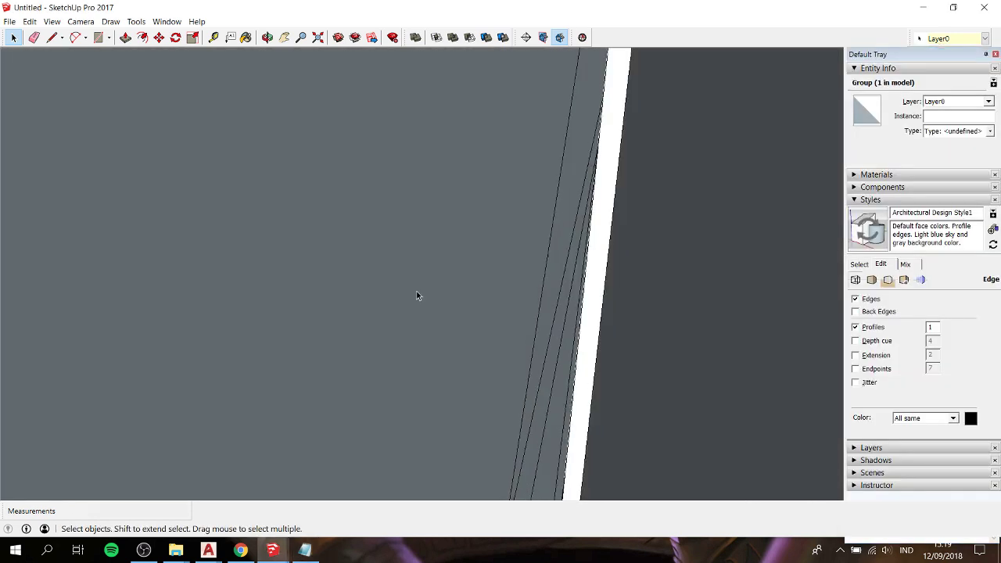
scroll(416, 291, "down", 5)
mouse_move(452, 241)
left_mouse_down()
mouse_move(787, 245)
mouse_move(547, 226)
left_mouse_up()
right_click(383, 226)
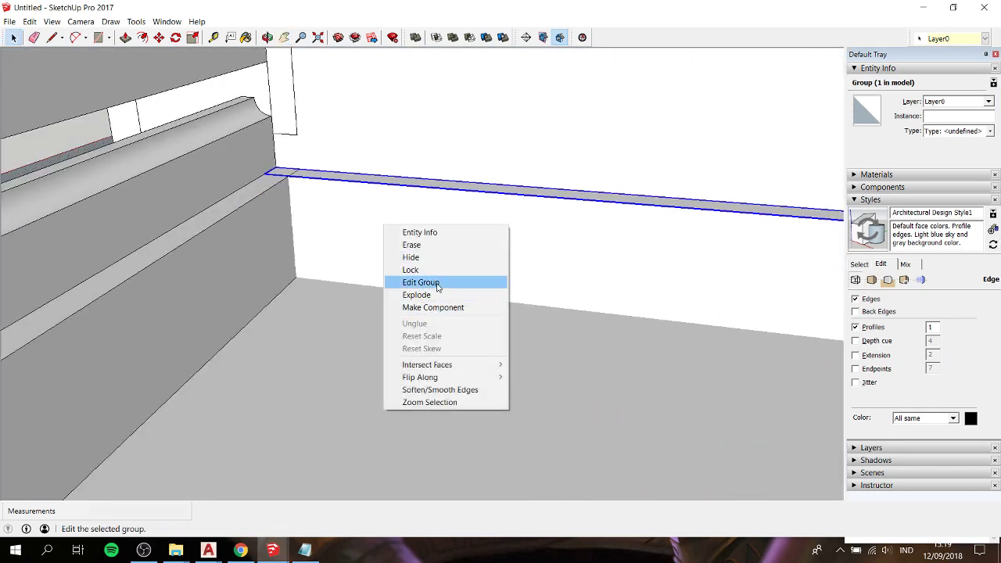
left_click(491, 158)
scroll(457, 216, "down", 2)
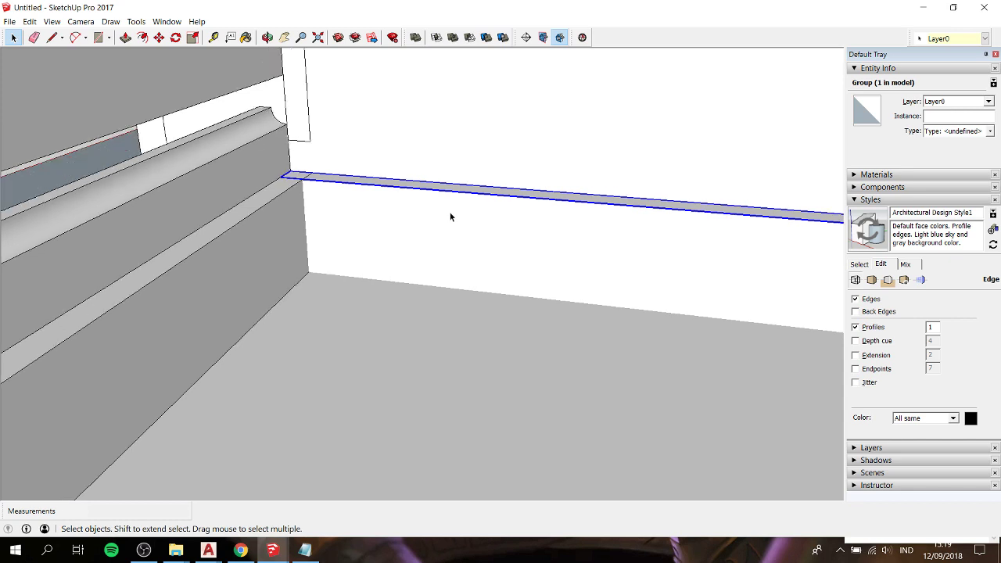
scroll(450, 216, "down", 3)
- Copy the beam with Move+Ctrl to the drawer's front edge as the front board
key("m")
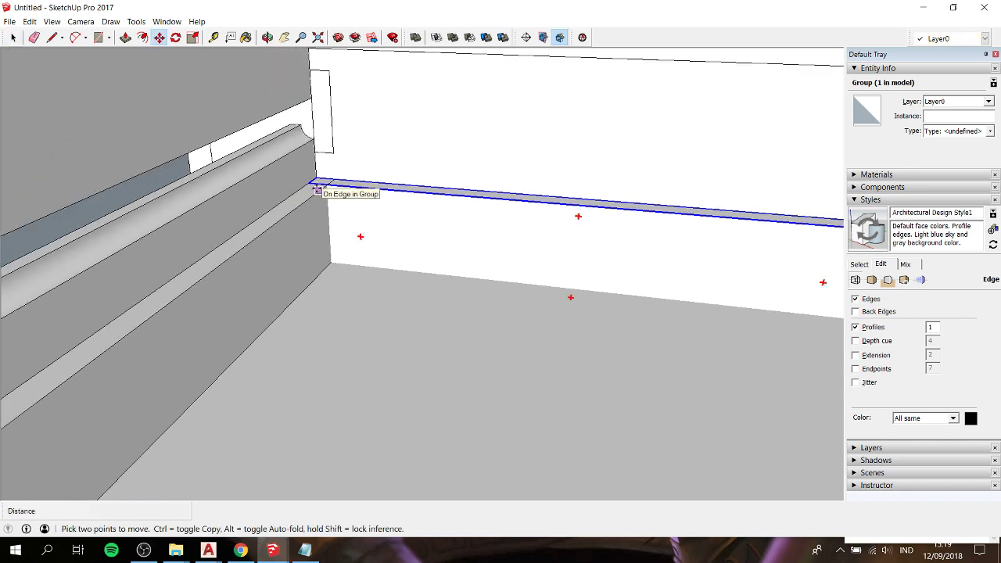
scroll(312, 185, "down", 1)
middle_click_drag(311, 185, 341, 164)
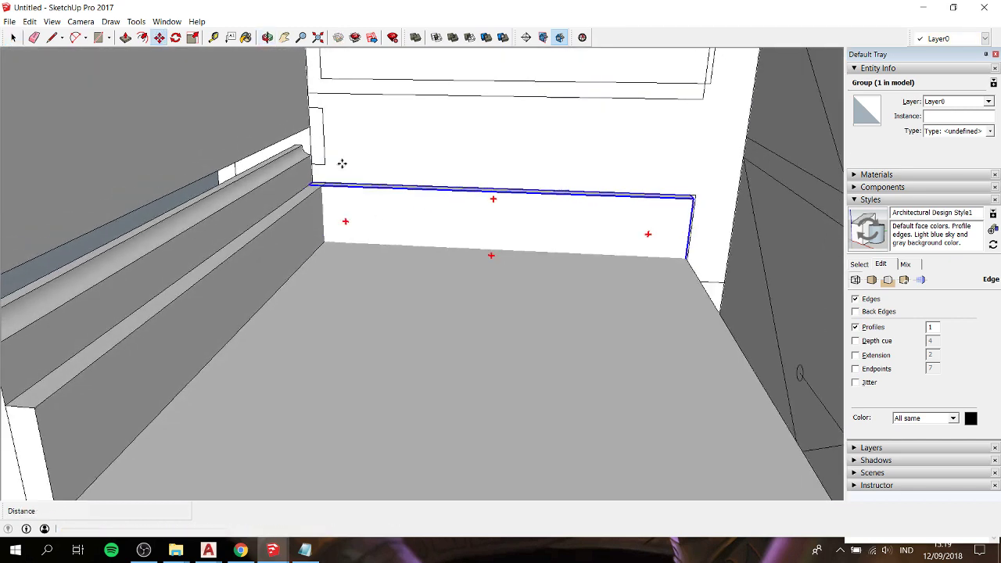
left_click(311, 185)
key("ctrl")
left_click(14, 399)
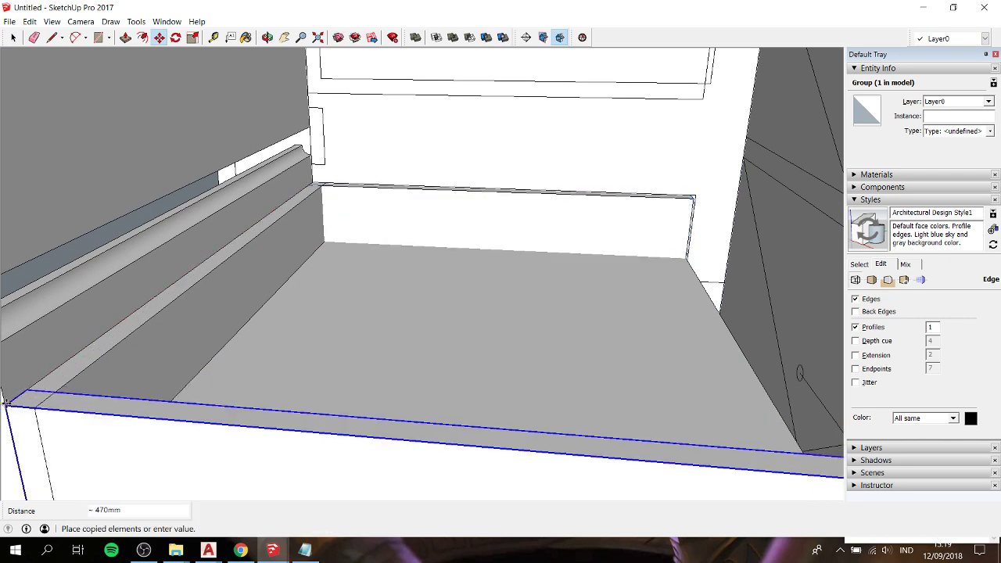
- Extrude the beam's end face about 485 mm into a right side board and group it
key("h")
left_click_drag(573, 223, 400, 194)
key("space")
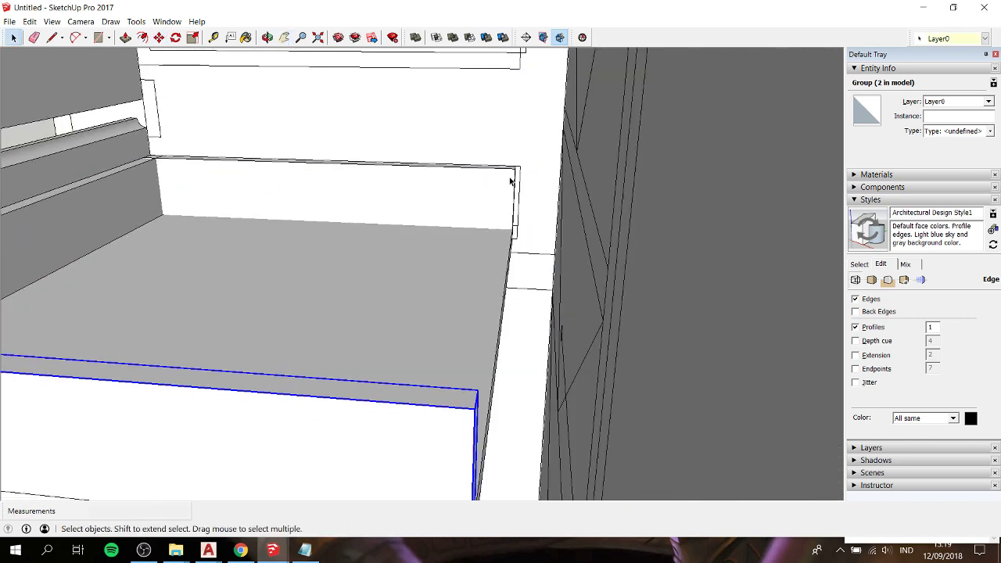
scroll(516, 178, "up", 2)
left_click(523, 175)
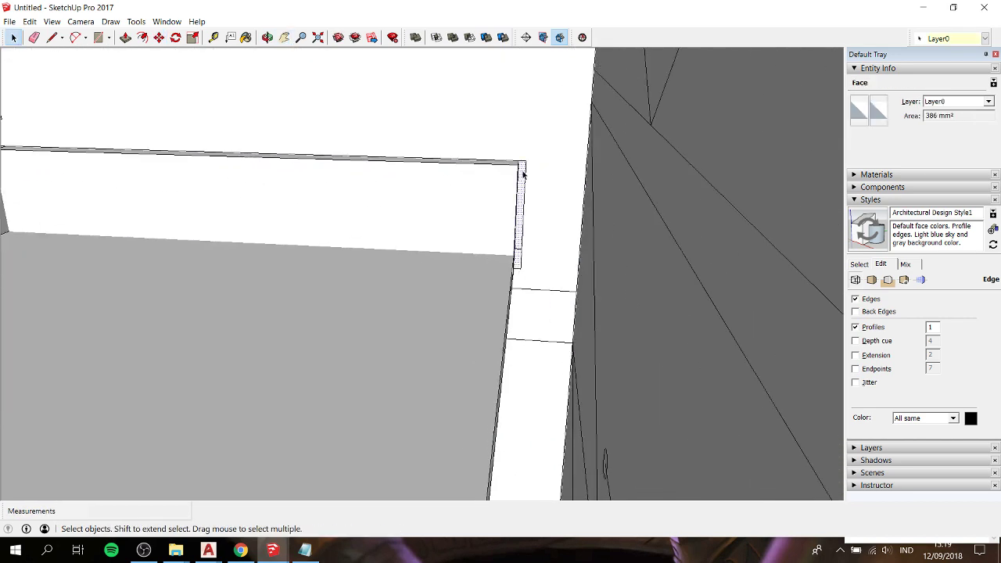
key("p")
scroll(521, 172, "down", 3)
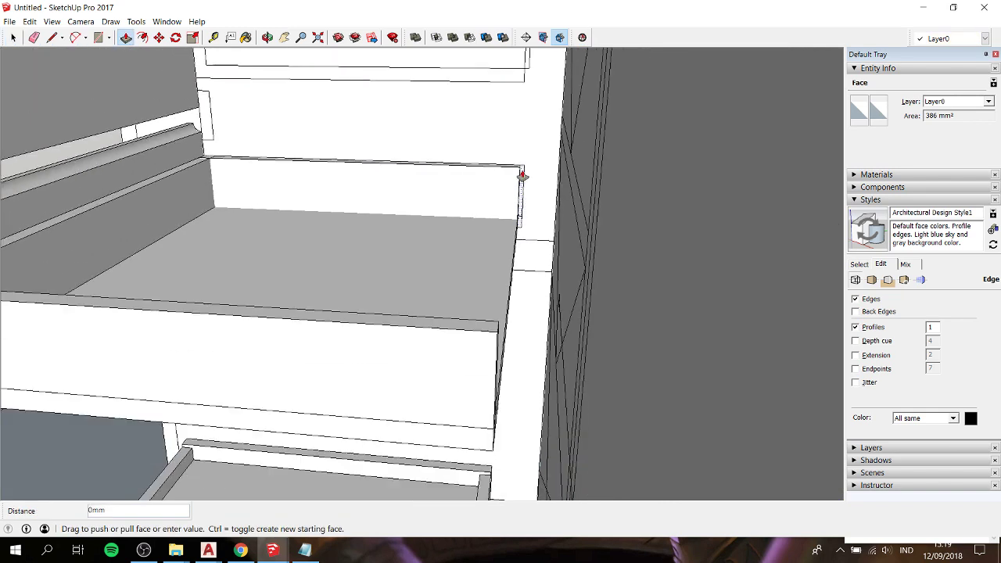
left_click(499, 351)
key("Escape")
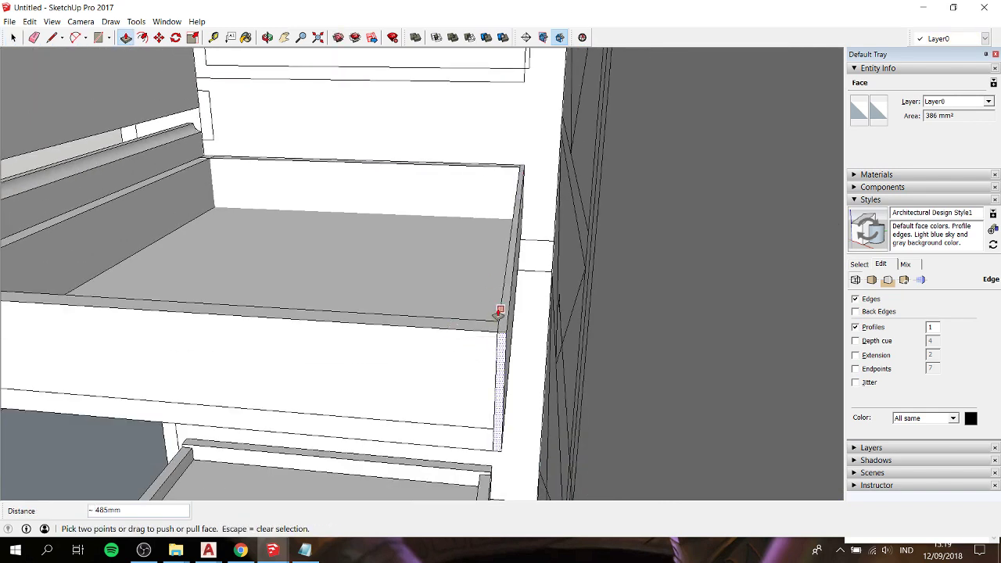
key("space")
left_click(507, 305)
right_click(507, 305)
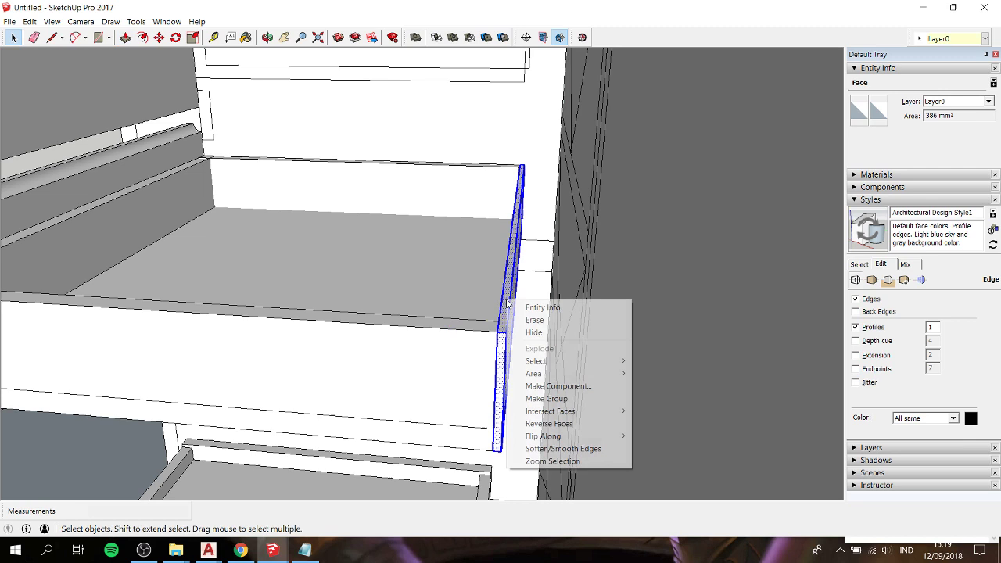
left_click(548, 397)
- Select the drawer's boards together, starting with the back board
left_click(462, 199)
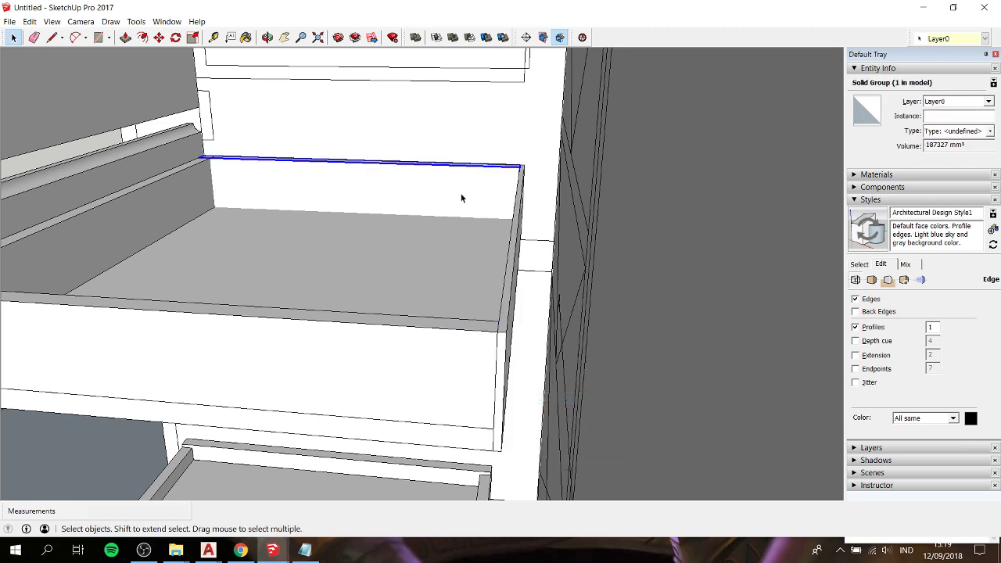
left_click(522, 233, "shift")
left_click(426, 377, "shift")
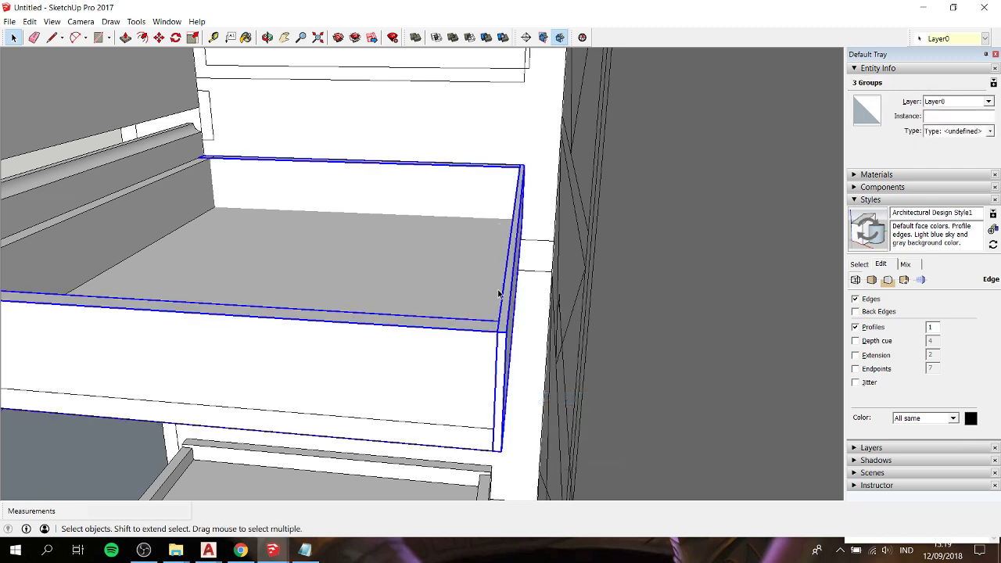
left_click(456, 201)
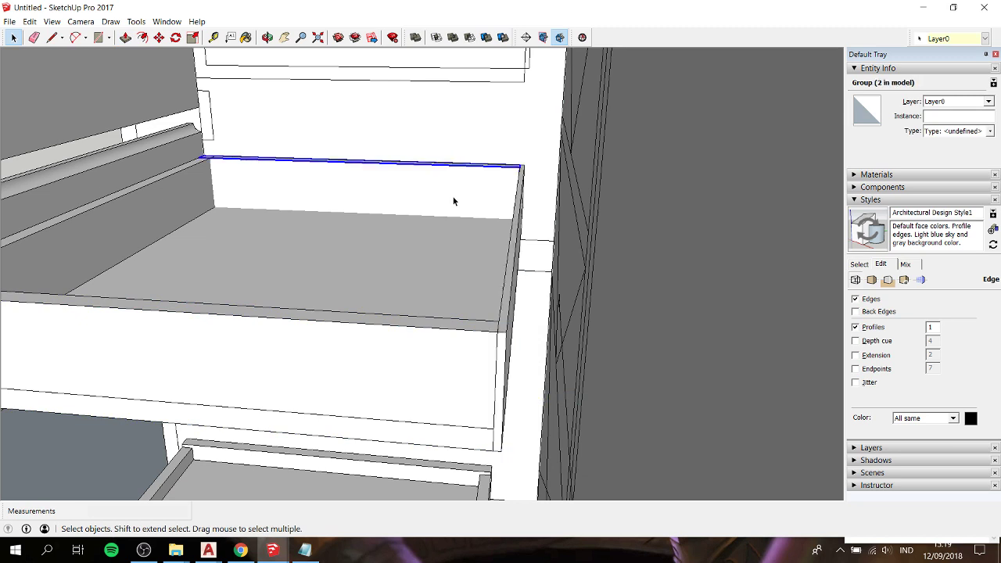
mouse_move(454, 201)
middle_mouse_down("shift")
mouse_move(427, 199)
mouse_move(495, 197)
middle_mouse_up("shift")
left_click(501, 191)
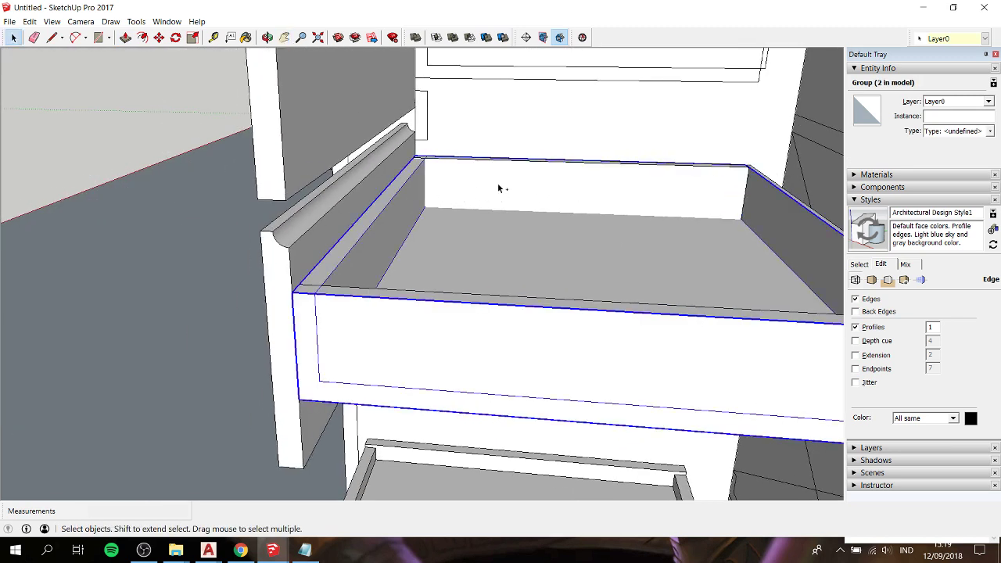
left_click(718, 219, "shift")
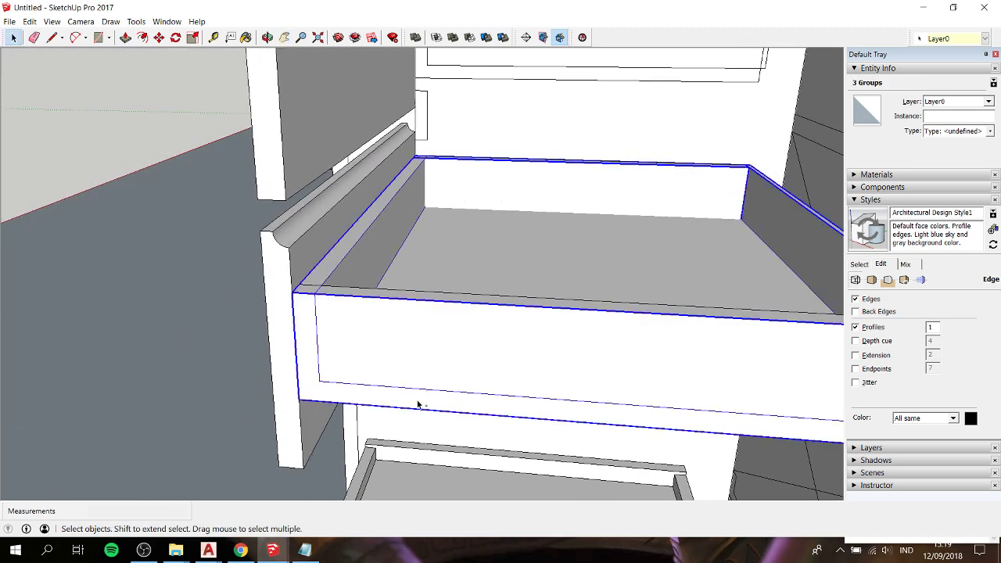
- Add the Notepad note 'ctrl+click to select multiple object' and return to the model
left_click(305, 550)
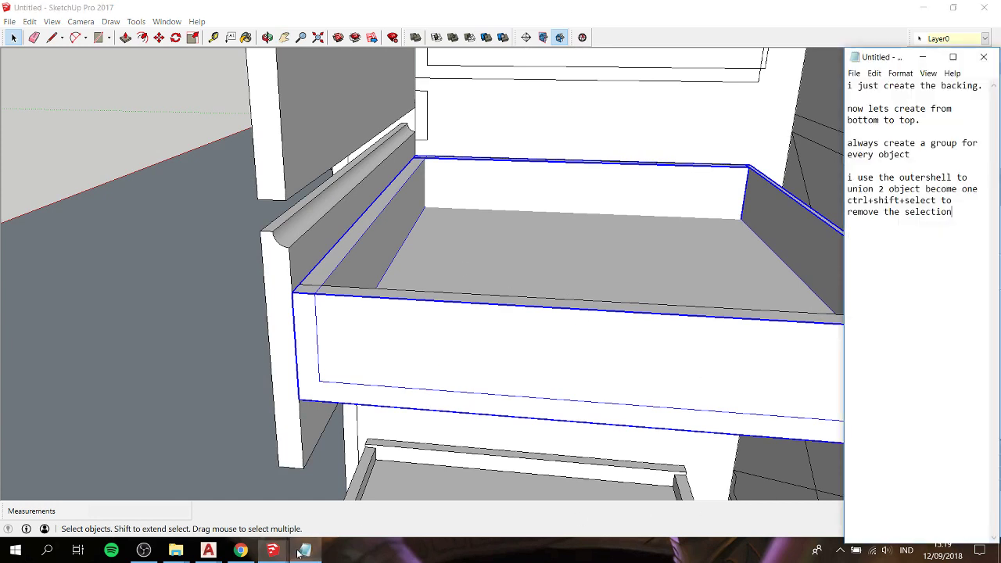
type("ctrl+click to select mu")
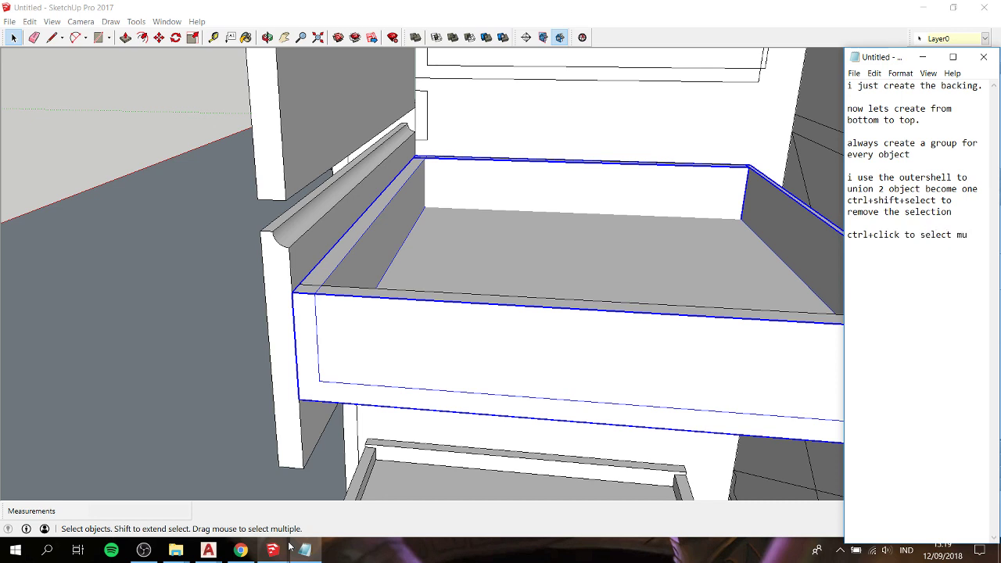
type("ltiple object")
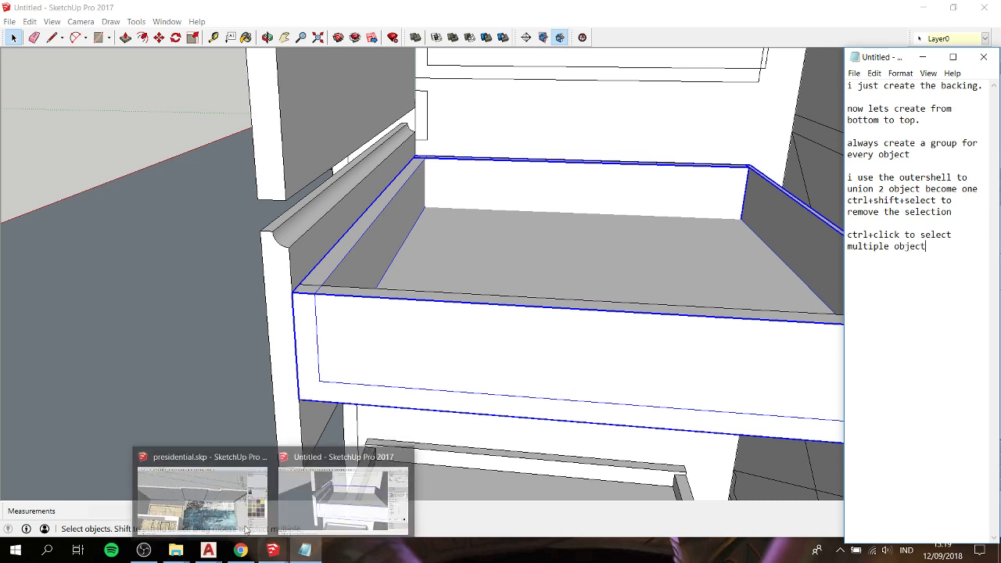
left_click(432, 323)
- Combine the drawer's front, left, back and right boards into one group
left_click(372, 264, "shift")
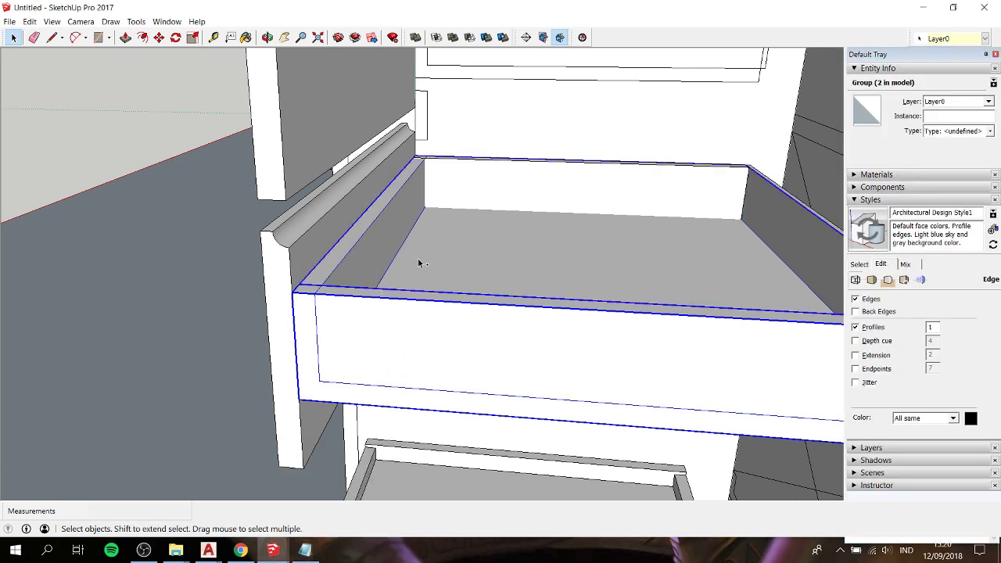
left_click(485, 192, "shift")
left_click(769, 227, "shift")
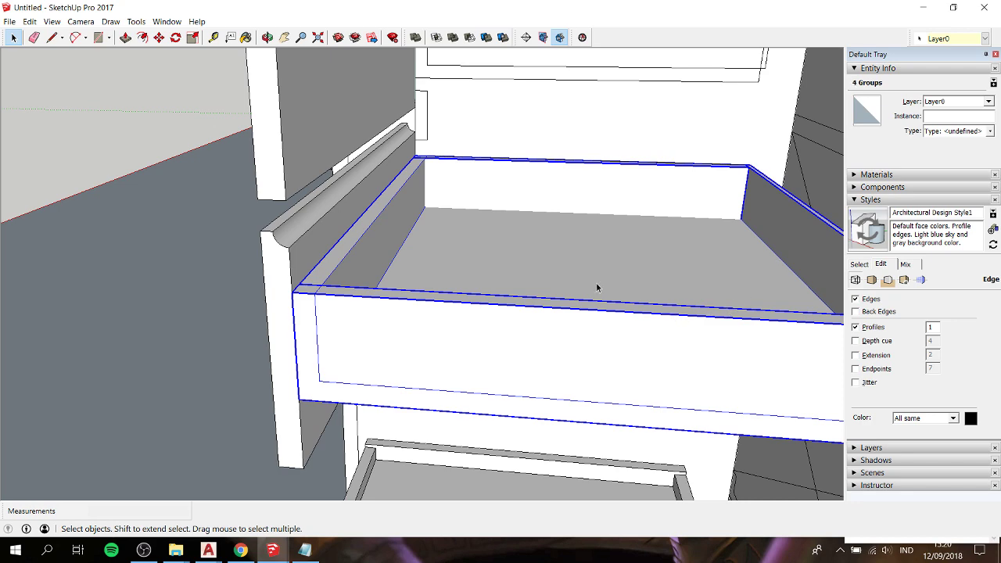
right_click(554, 197)
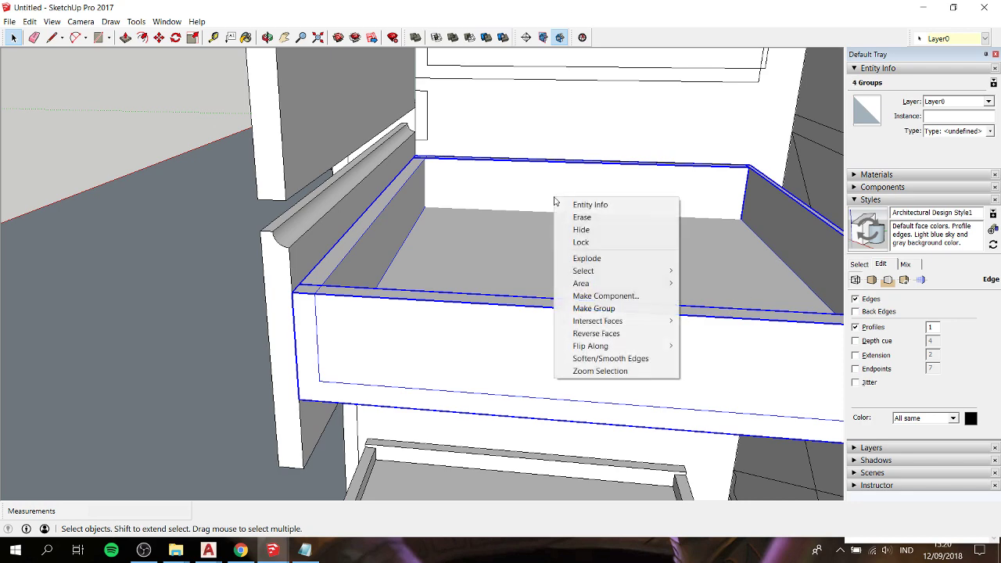
left_click(617, 310)
mouse_move(560, 243)
middle_mouse_down()
mouse_move(534, 295)
mouse_move(572, 176)
mouse_move(592, 194)
middle_mouse_up()
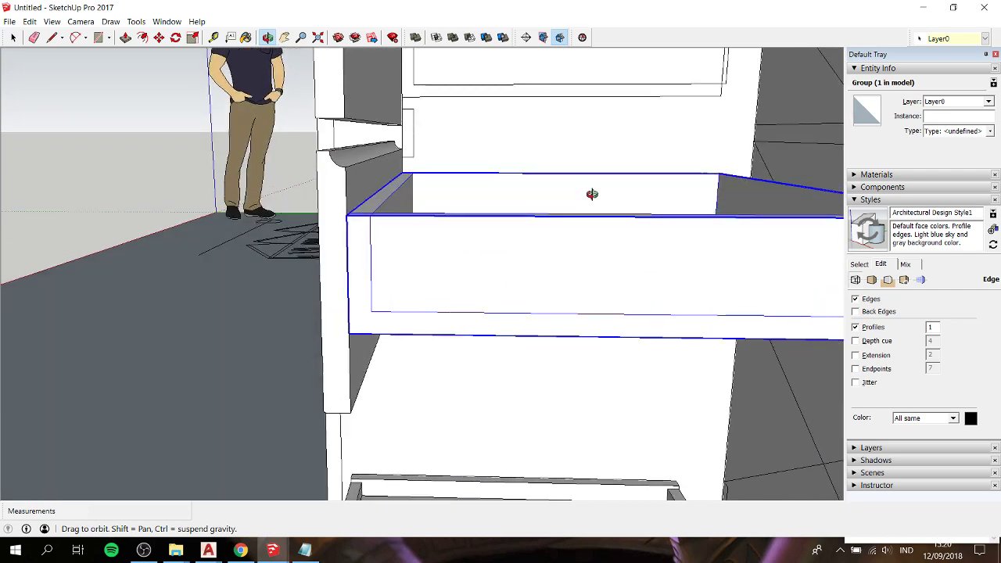
- Draw a 50 mm by 15 mm rectangle at the drawer's left end and extrude it into a block
key("r")
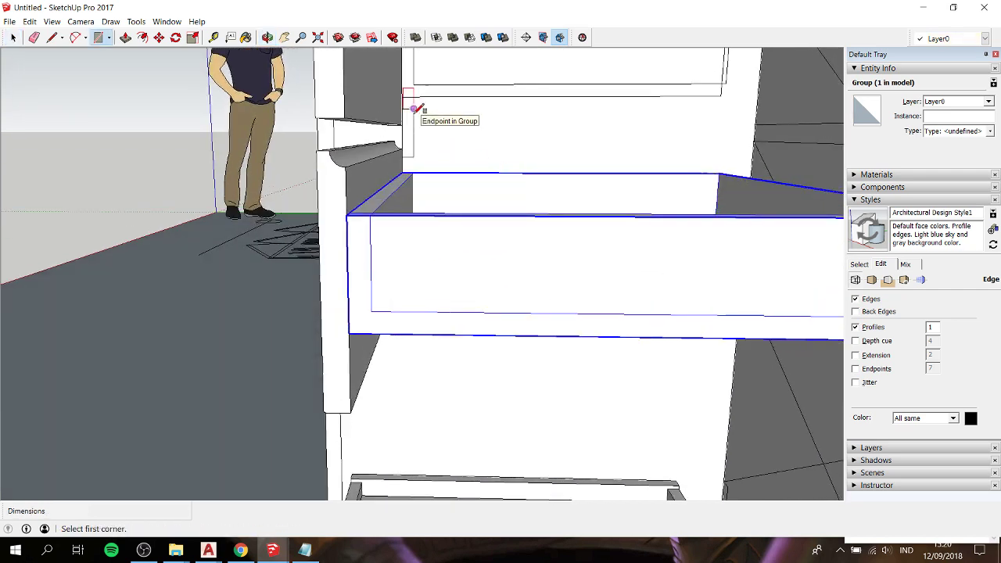
left_click(414, 108)
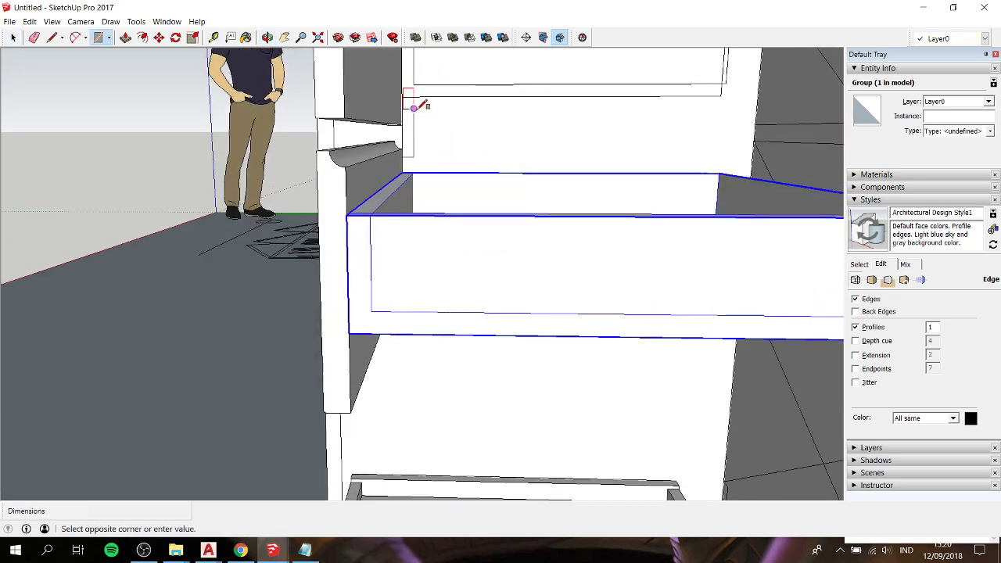
left_click(402, 156)
key("space")
key("p")
left_click(408, 133)
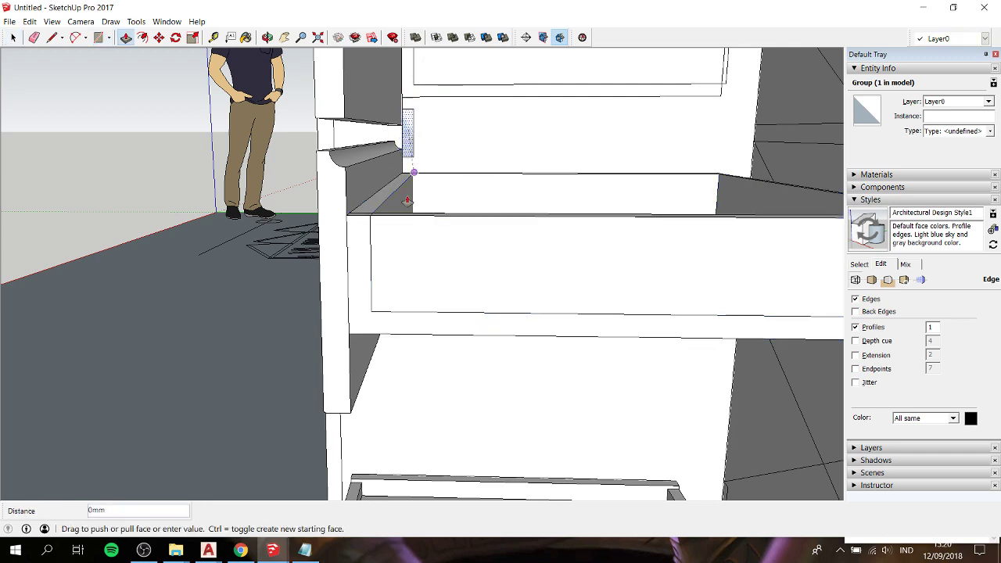
left_click(402, 224)
key("space")
- Make the new block a solid group, then select the drawer group
triple_click(393, 134)
right_click(391, 145)
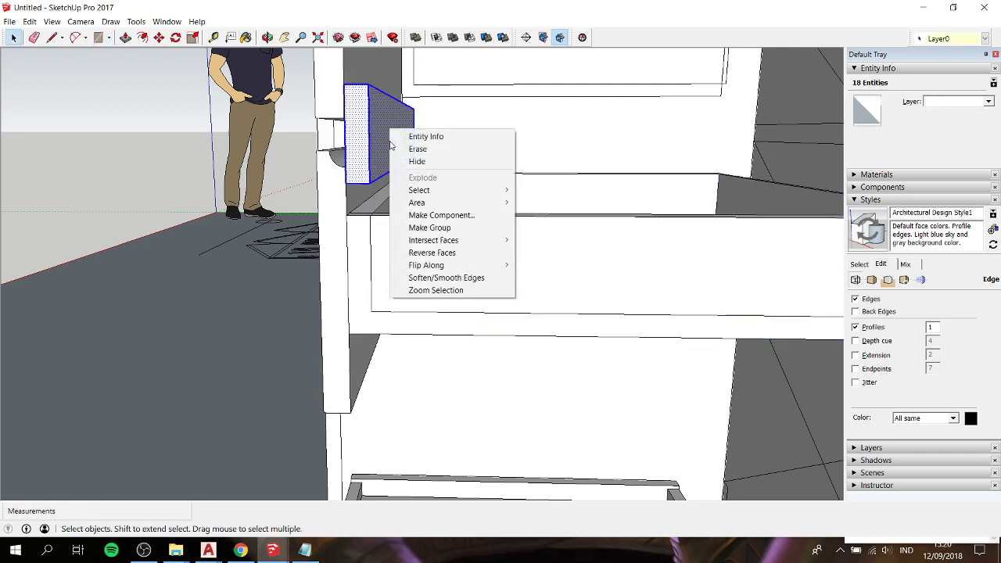
left_click(432, 227)
mouse_move(433, 225)
middle_mouse_down()
mouse_move(487, 224)
mouse_move(437, 241)
mouse_move(425, 268)
middle_mouse_up()
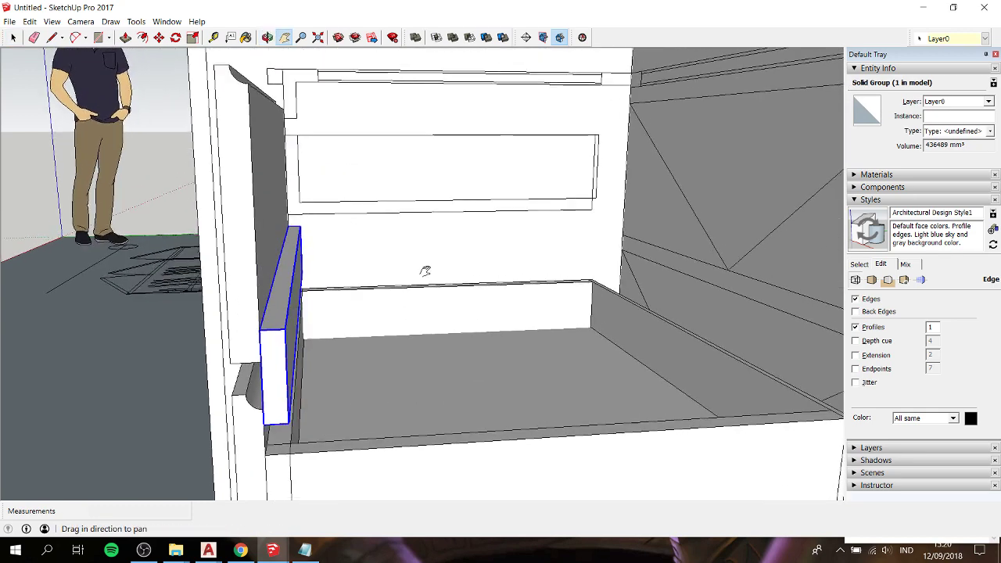
scroll(393, 339, "up", 3)
left_click(389, 347)
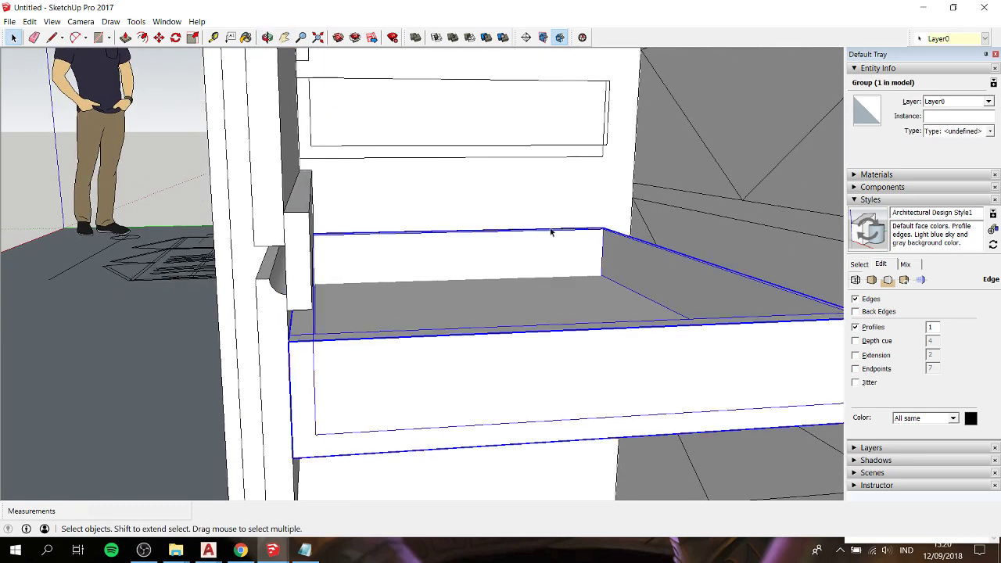
- Copy the drawer box about 192mm upward with Move and Ctrl
key("m")
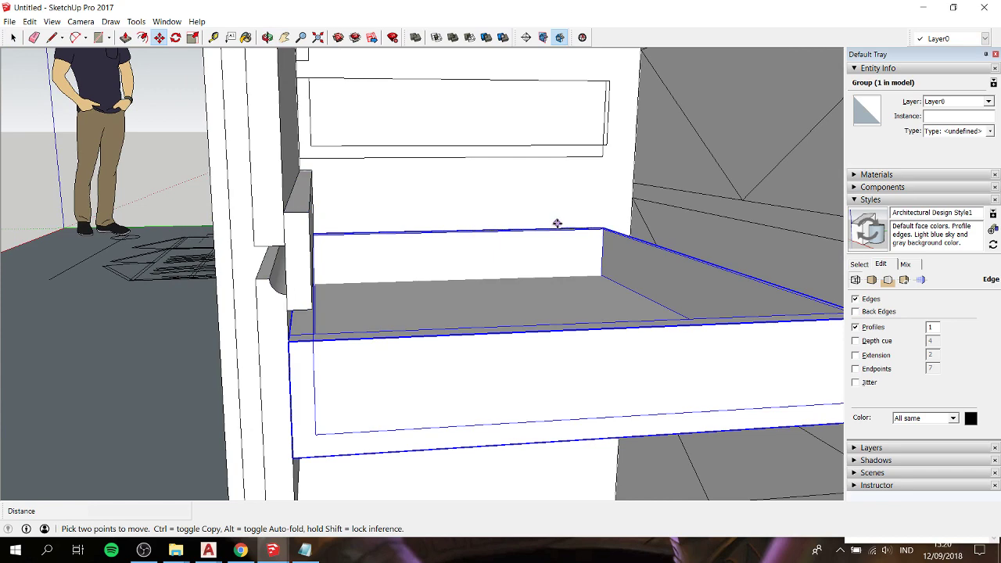
middle_click_drag(590, 192, 597, 186)
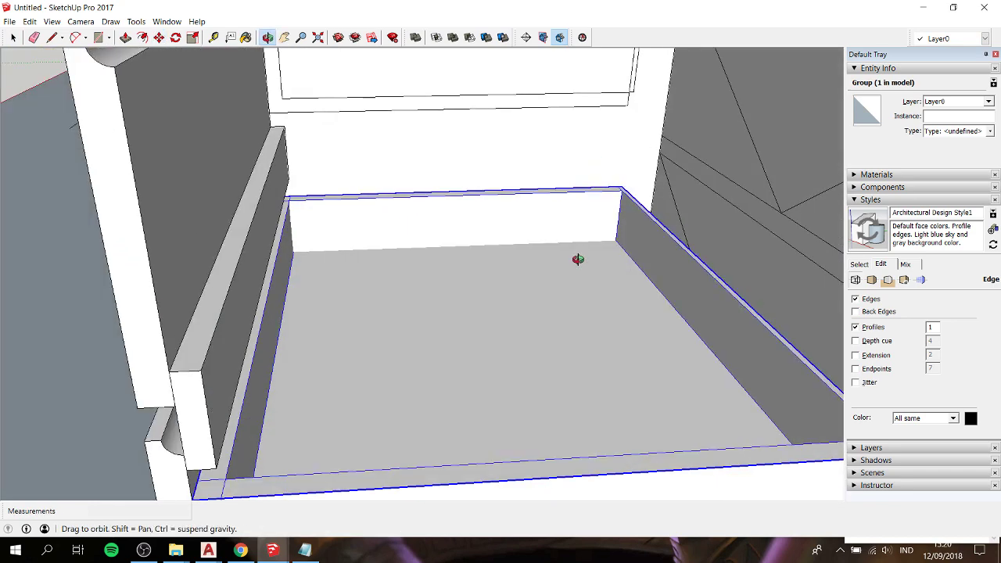
left_click(597, 185)
scroll(596, 184, "down", 3)
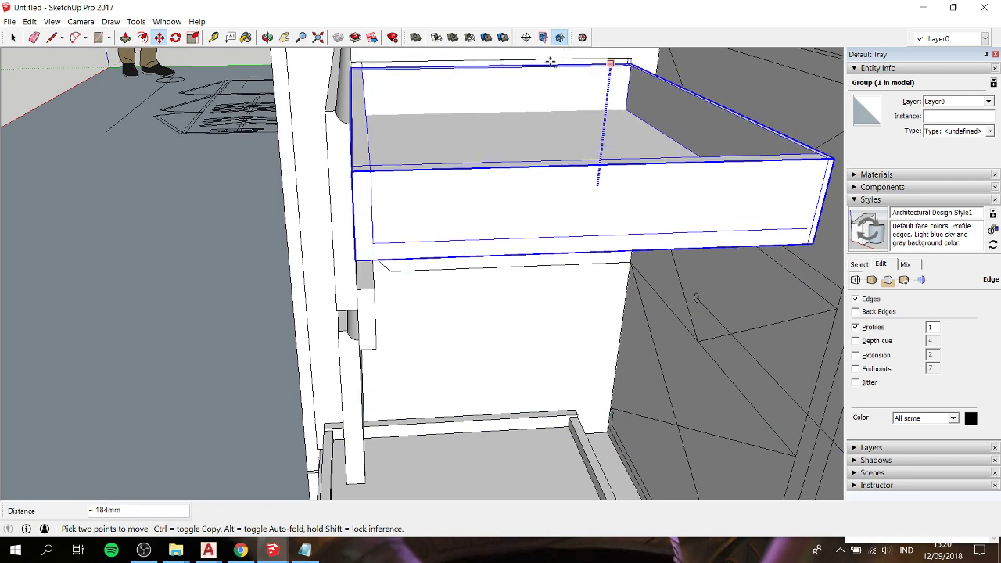
key("ctrl")
left_click(555, 86)
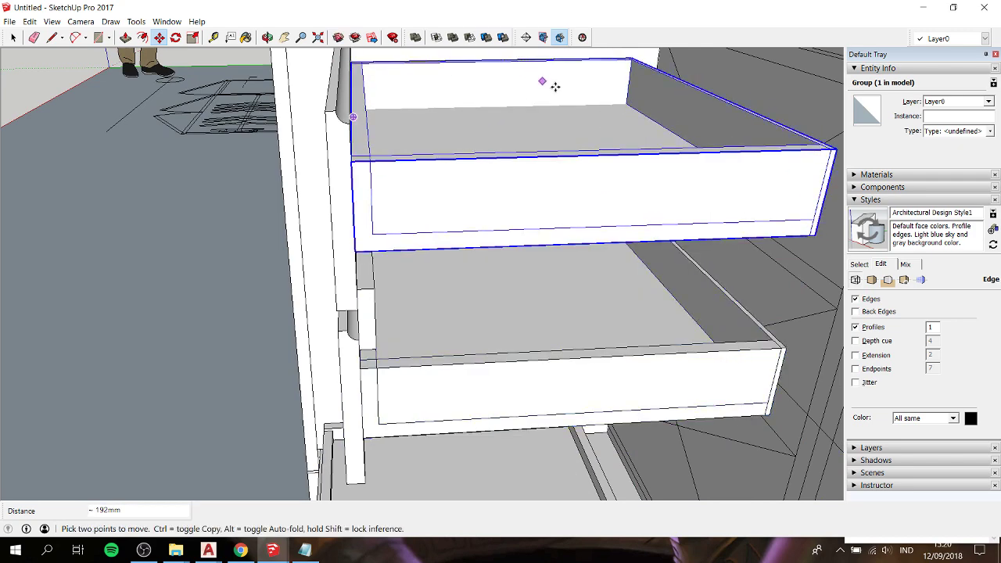
- Lower the drawer's back panel group by 20mm and inspect the drawer box
middle_click_drag(540, 94, 527, 16)
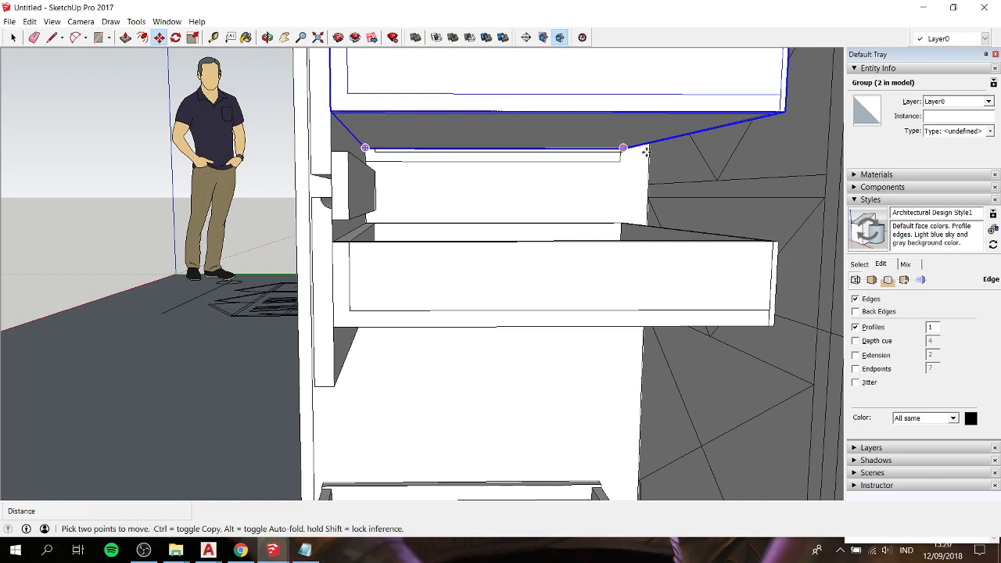
scroll(637, 154, "up", 3)
scroll(628, 156, "up", 2)
scroll(624, 155, "up", 1)
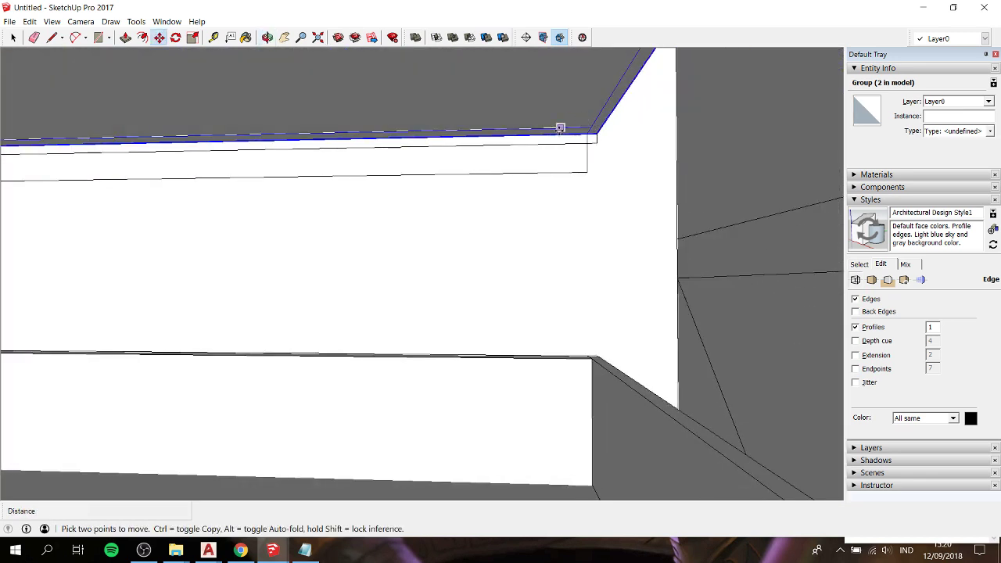
left_click(560, 127)
left_click(554, 170)
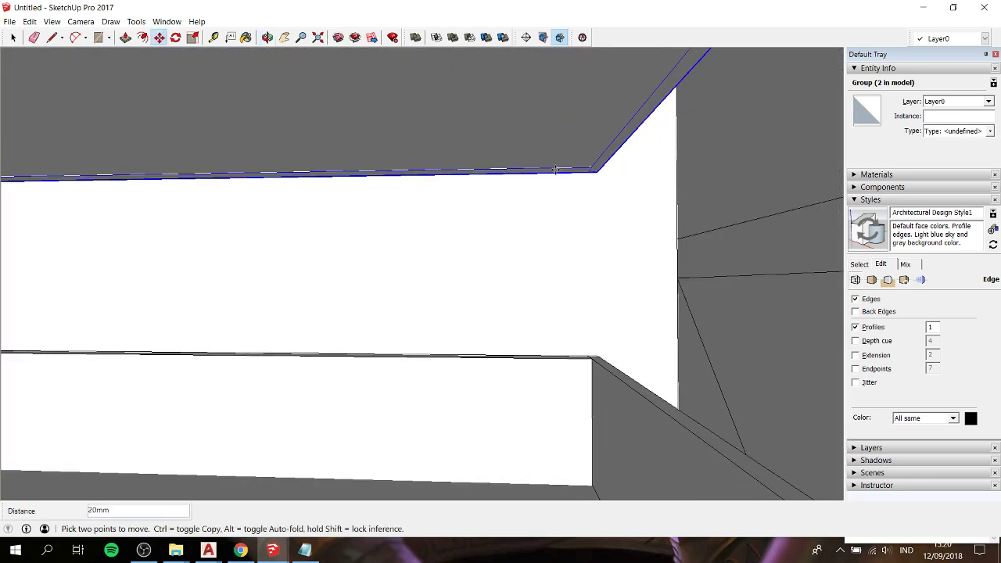
mouse_move(469, 157)
middle_mouse_down()
mouse_move(446, 252)
mouse_move(467, 326)
mouse_move(493, 239)
middle_mouse_up()
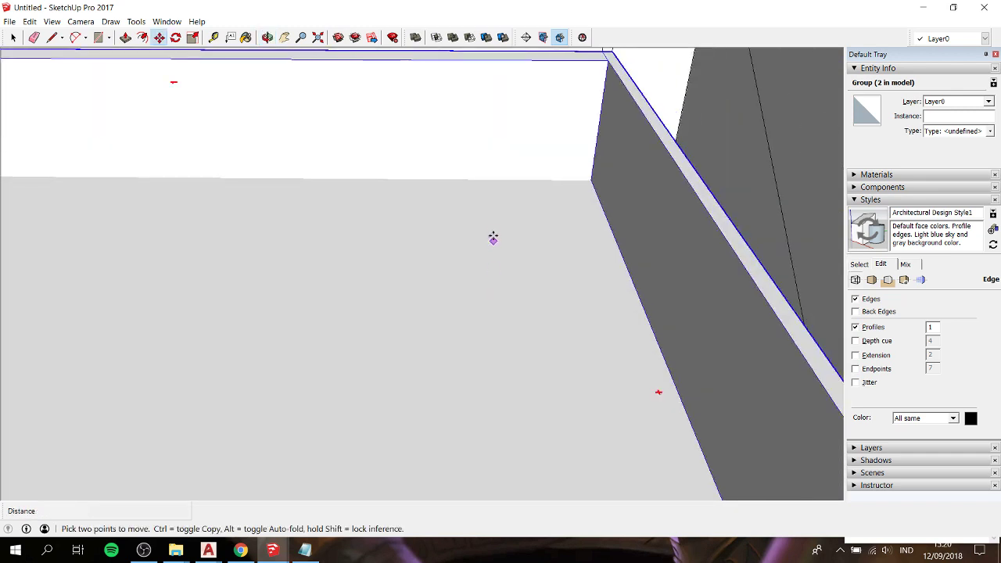
mouse_move(469, 190)
middle_mouse_down("shift")
mouse_move(449, 243)
mouse_move(376, 215)
middle_mouse_up("shift")
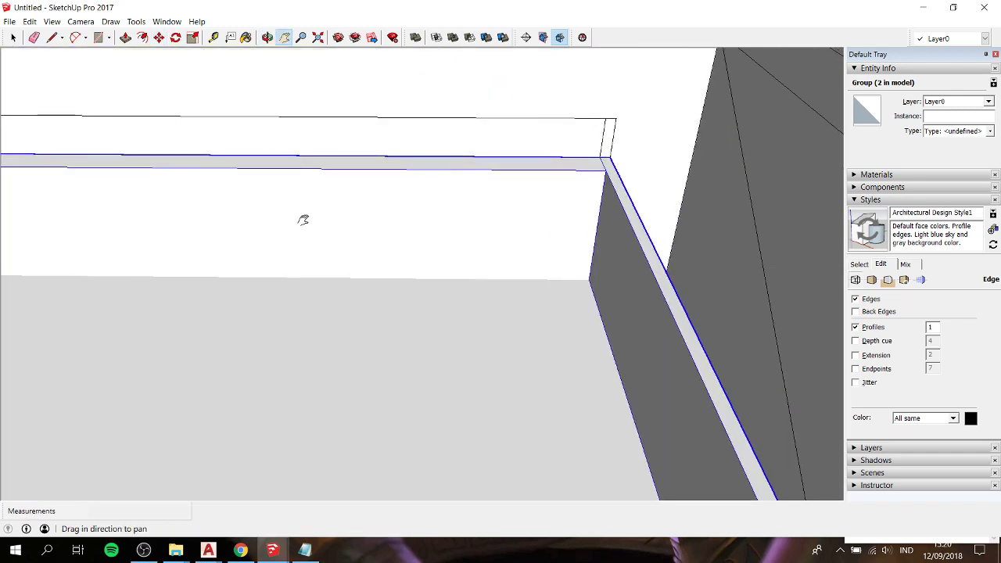
middle_click_drag(303, 220, 604, 208, "shift")
scroll(514, 223, "down", 3)
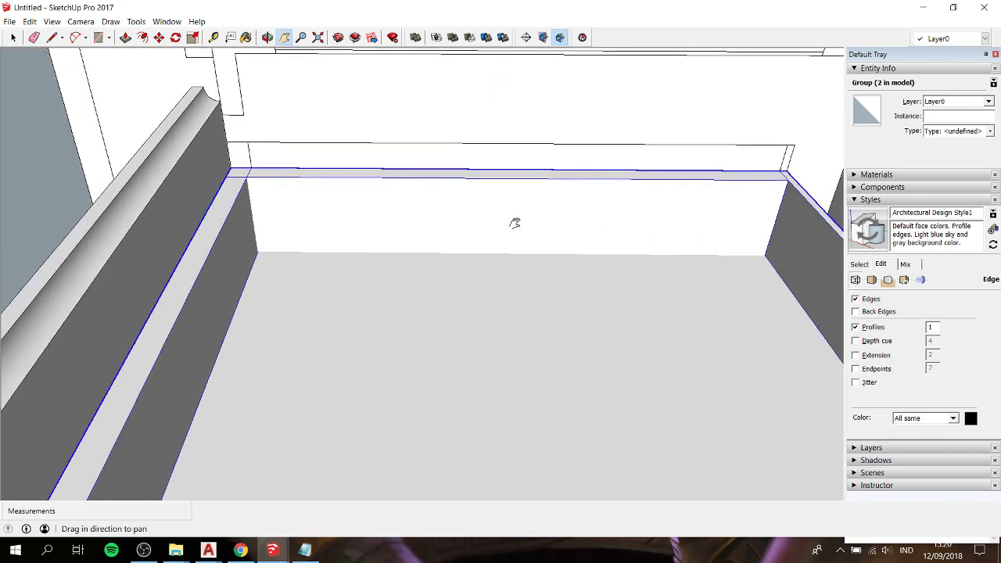
scroll(485, 203, "down", 1)
mouse_move(466, 200)
middle_mouse_down()
mouse_move(599, 196)
mouse_move(482, 179)
middle_mouse_up()
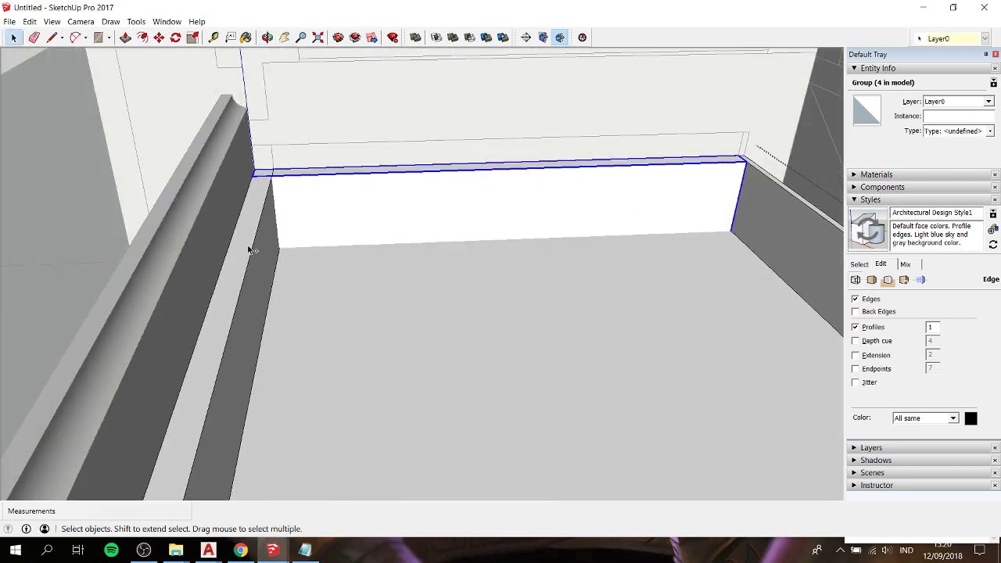
- Push/Pull the left side's narrow top face up level with the back panel's edge
left_click(252, 246, "shift")
double_click(264, 223)
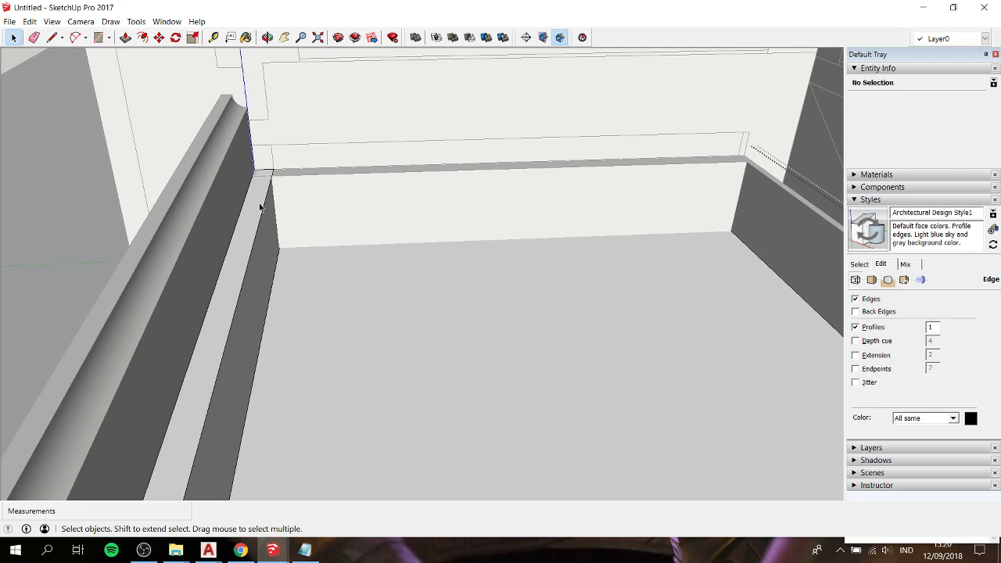
left_click(259, 199)
key("p")
left_click(271, 174)
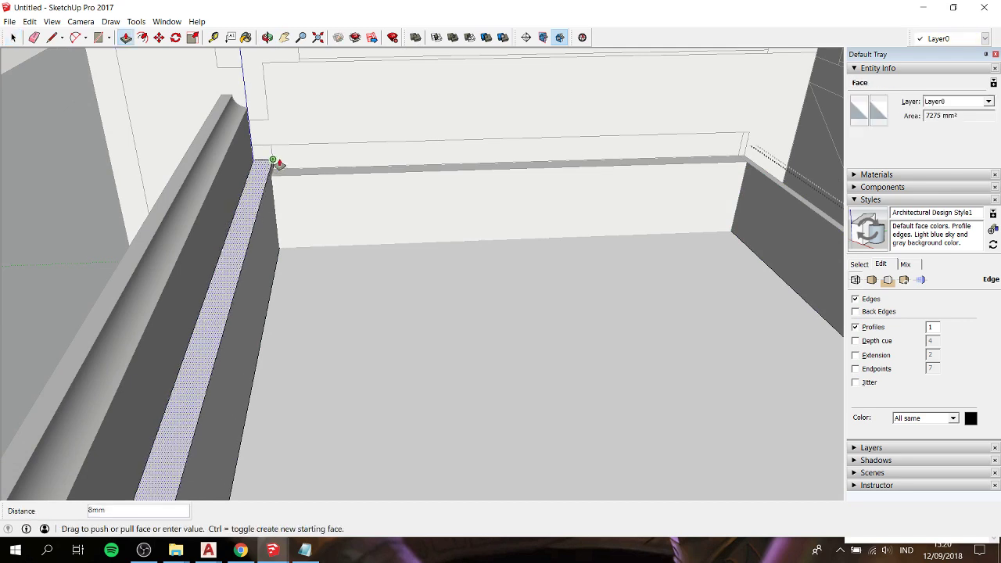
left_click(279, 152)
key("space")
key("Escape")
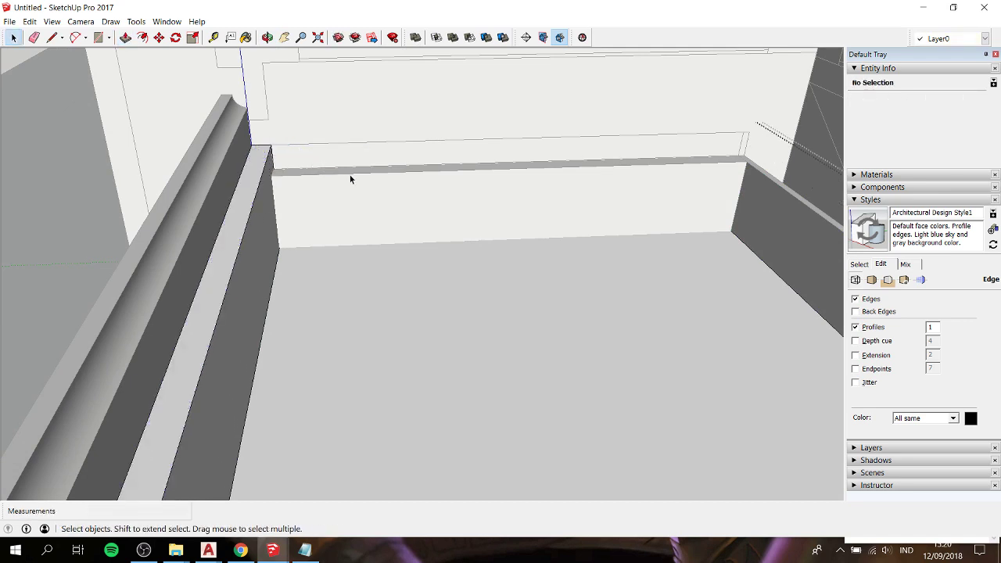
- Scale the back, front and right side panels' height down and back, then view the drawers
left_click(378, 181)
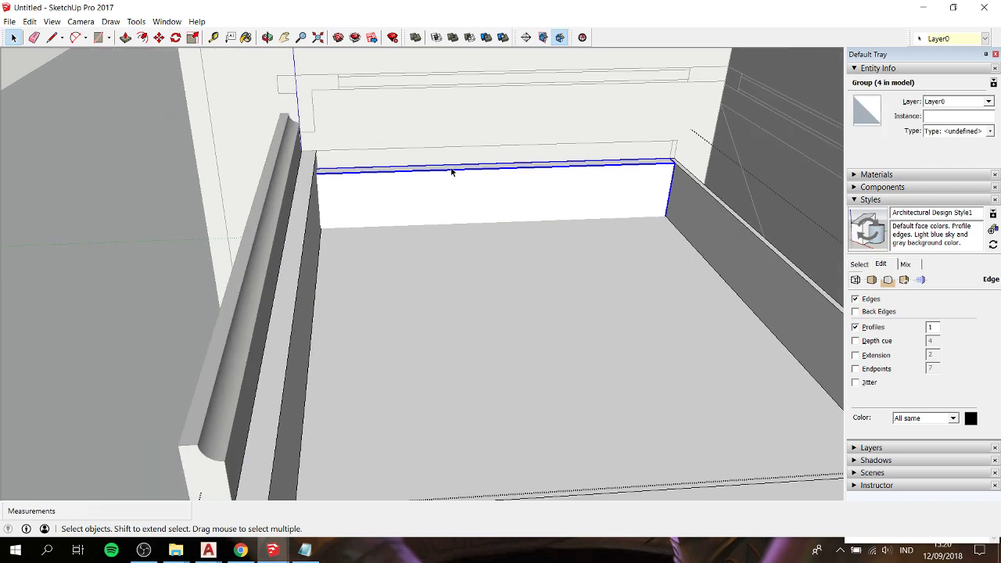
middle_click_drag(480, 219, 368, 125, "shift")
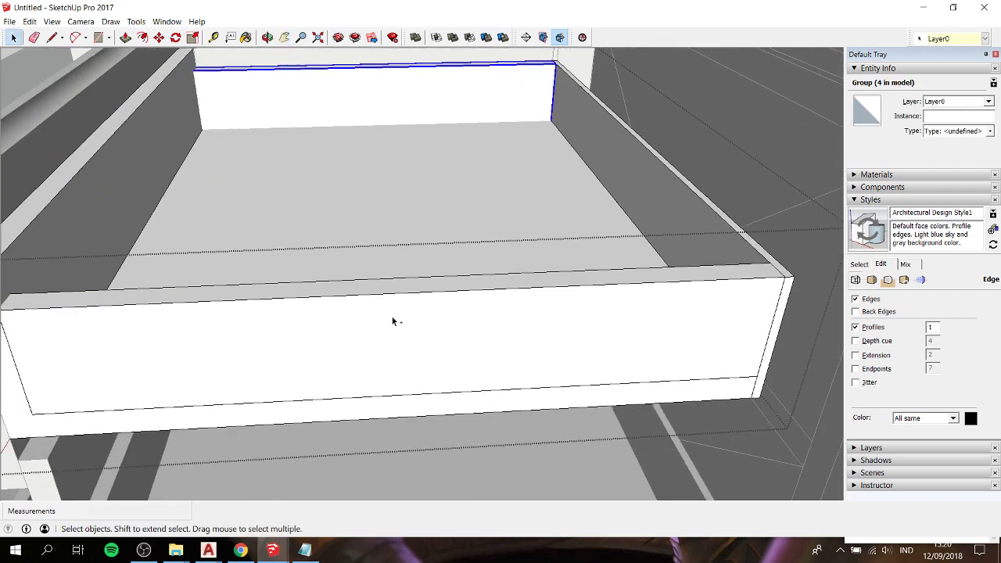
left_click(394, 320, "shift")
left_click(655, 195, "shift")
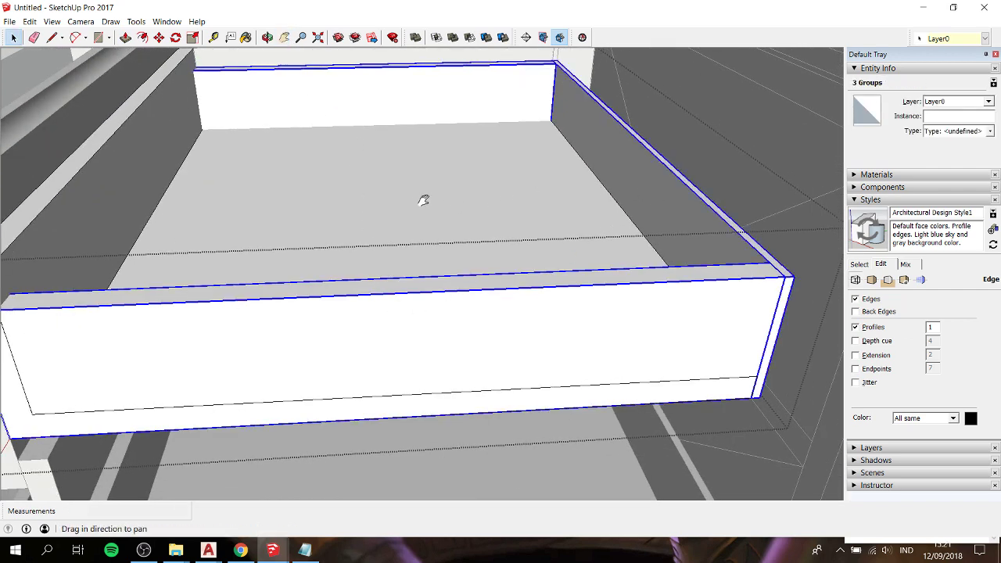
middle_click_drag(423, 200, 442, 252, "shift")
key("s")
left_click_drag(411, 200, 409, 266)
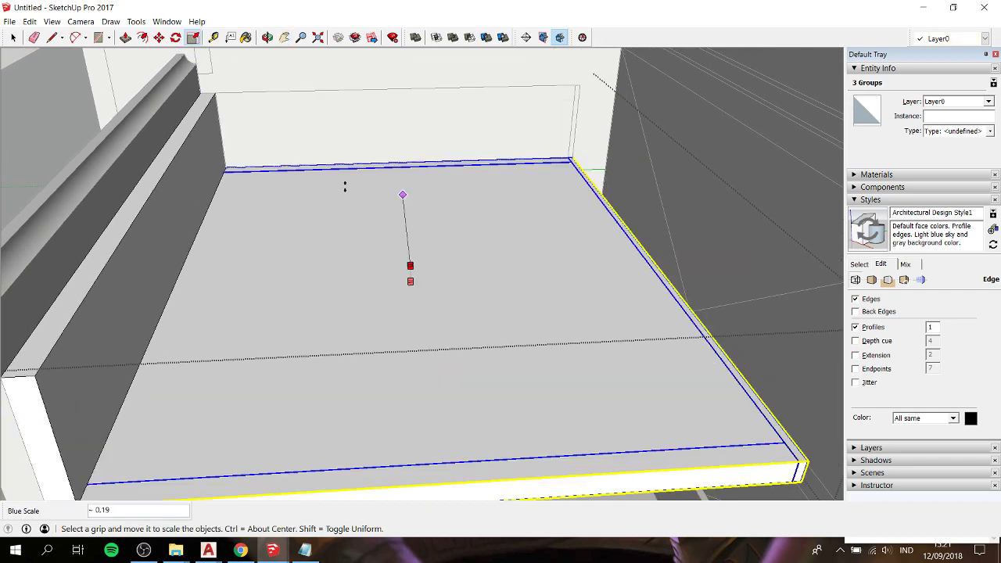
left_click_drag(345, 186, 262, 210)
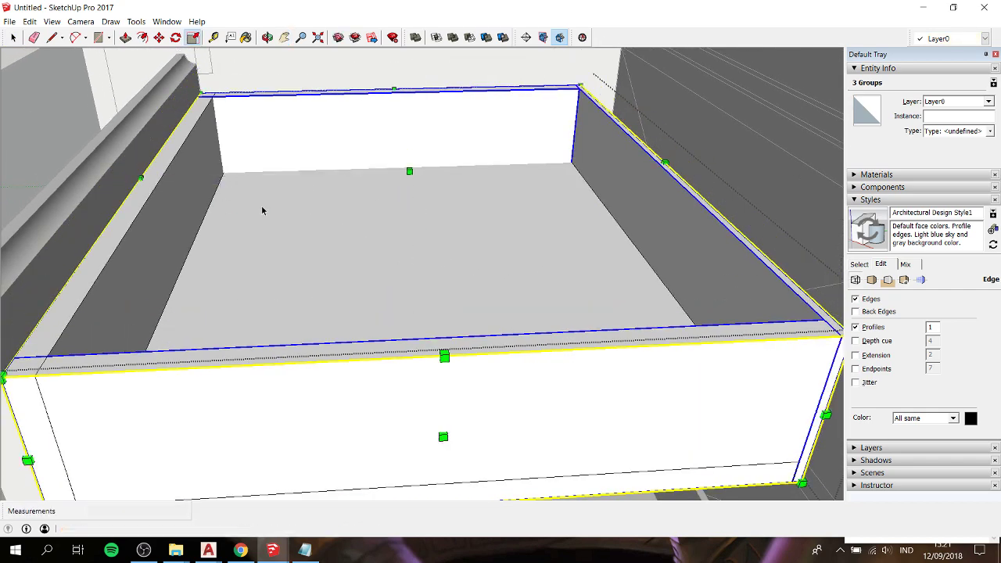
key("space")
left_click(296, 211)
middle_click_drag(296, 211, 311, 198)
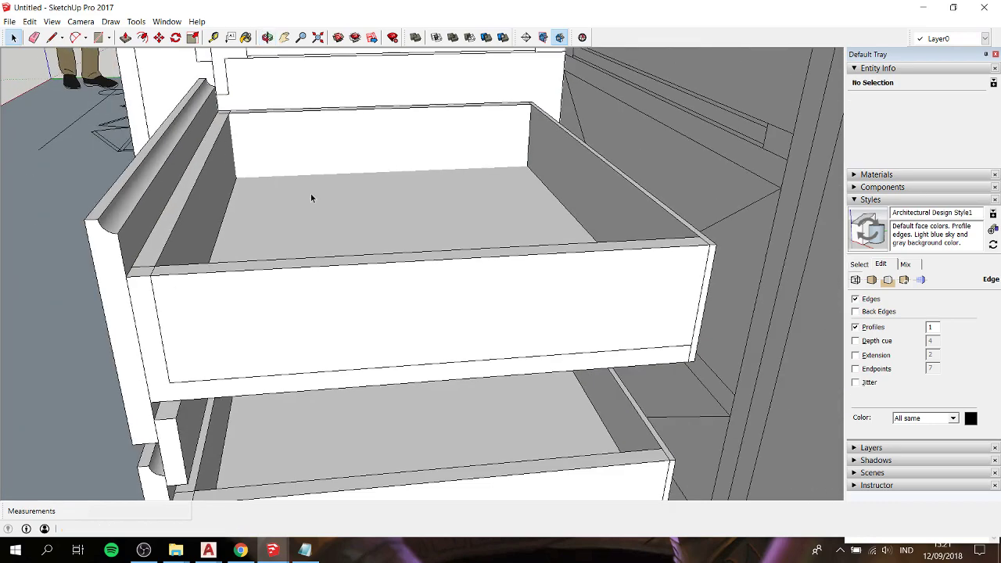
scroll(310, 198, "down", 2)
key("o")
mouse_move(343, 213)
left_mouse_down()
mouse_move(366, 103)
mouse_move(437, 276)
mouse_move(380, 187)
mouse_move(336, 201)
mouse_move(380, 212)
mouse_move(408, 153)
left_mouse_up()
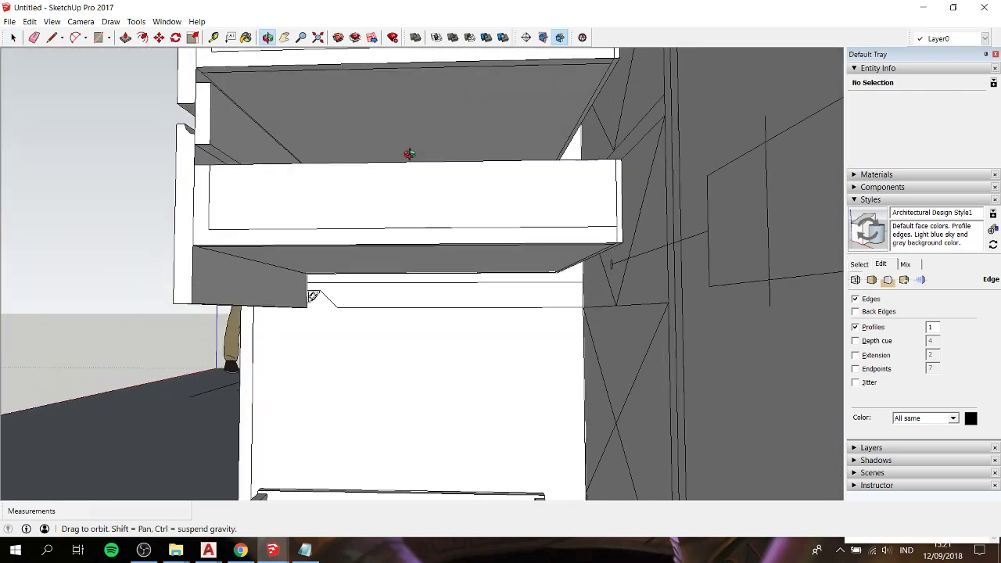
- Draw the rail's notched profile face beneath the drawer with the Line tool
key("h")
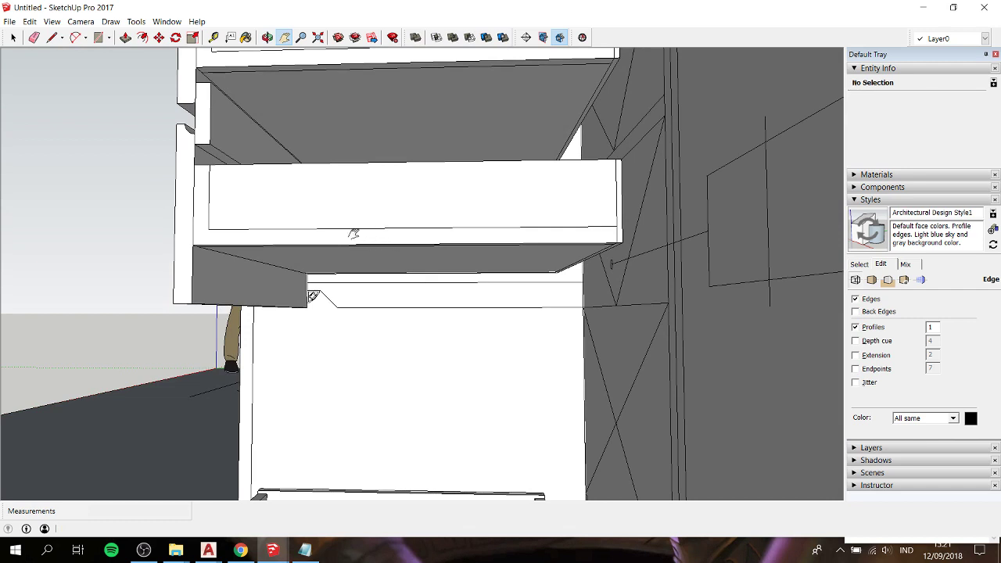
scroll(324, 297, "up", 3)
scroll(325, 297, "up", 2)
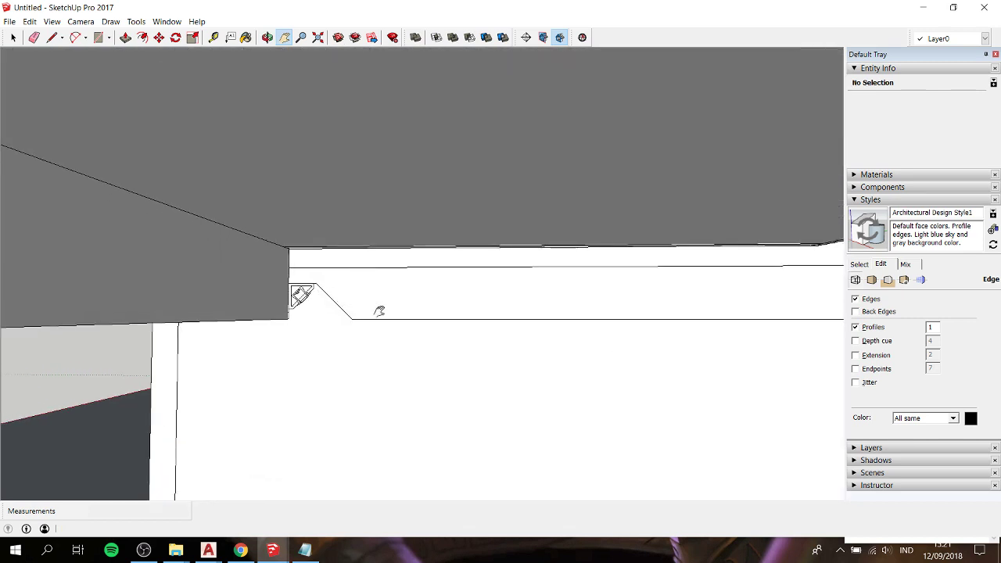
mouse_move(379, 311)
left_mouse_down()
mouse_move(250, 241)
mouse_move(212, 241)
left_mouse_up()
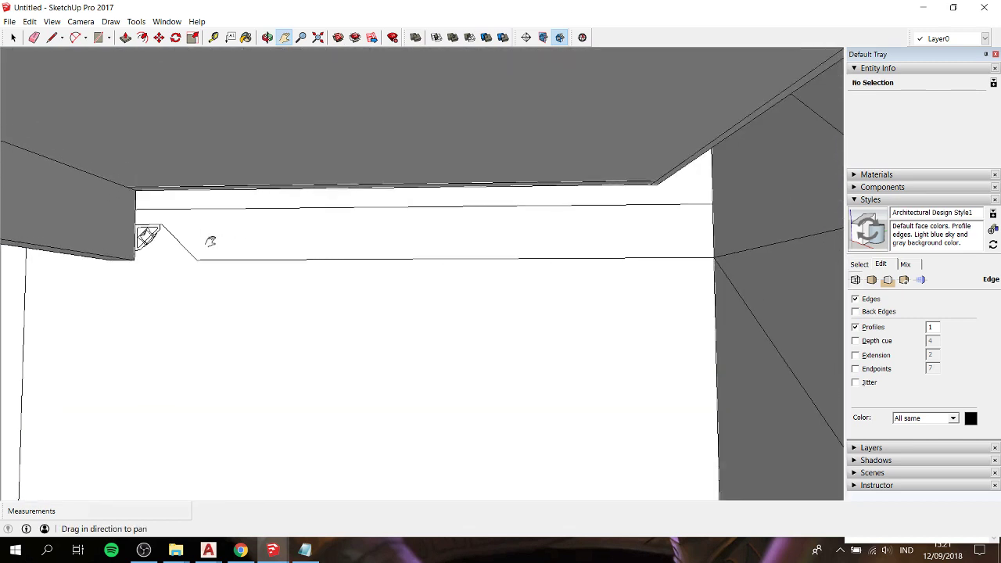
key("l")
left_click(135, 209)
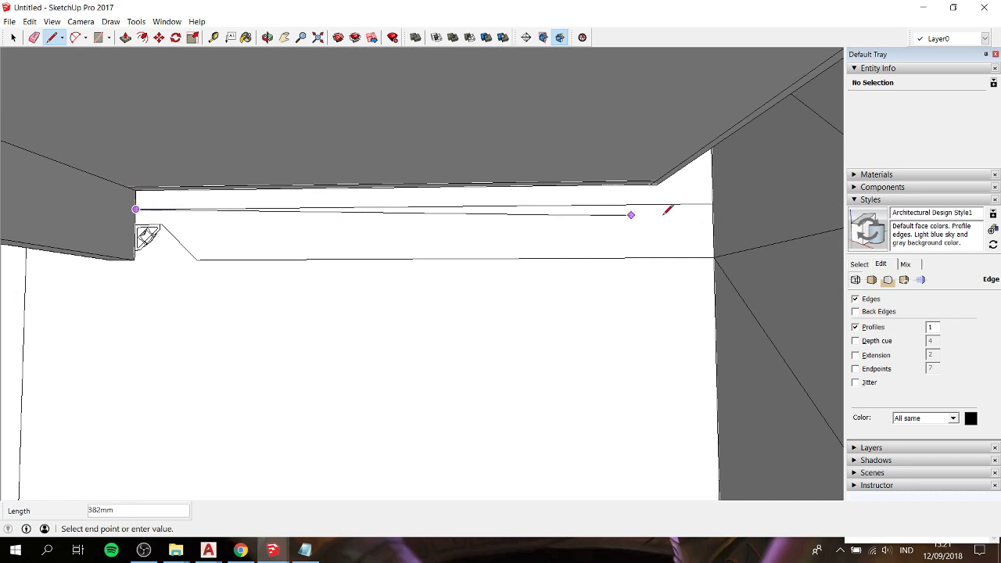
left_click(713, 205)
left_click(713, 257)
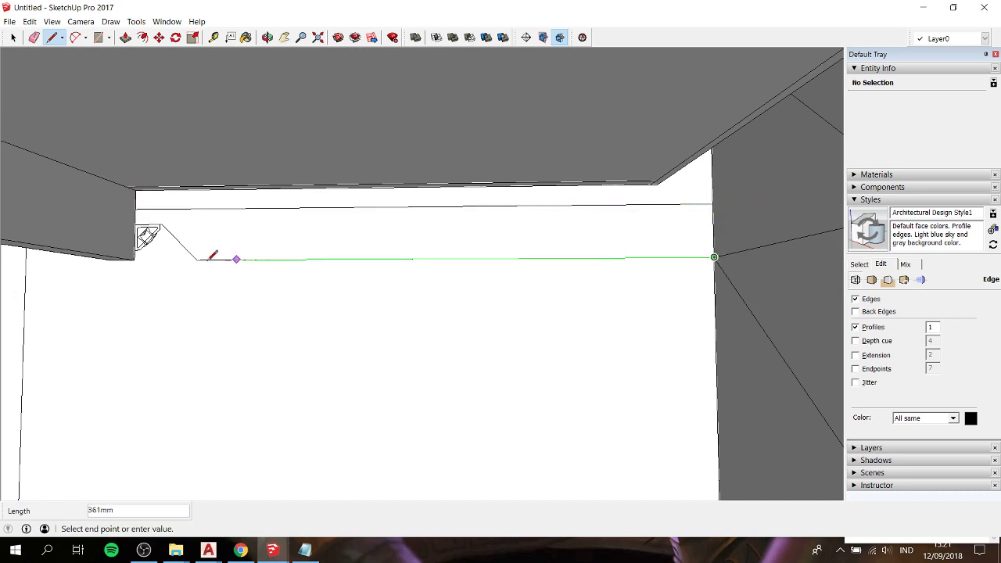
left_click(198, 258)
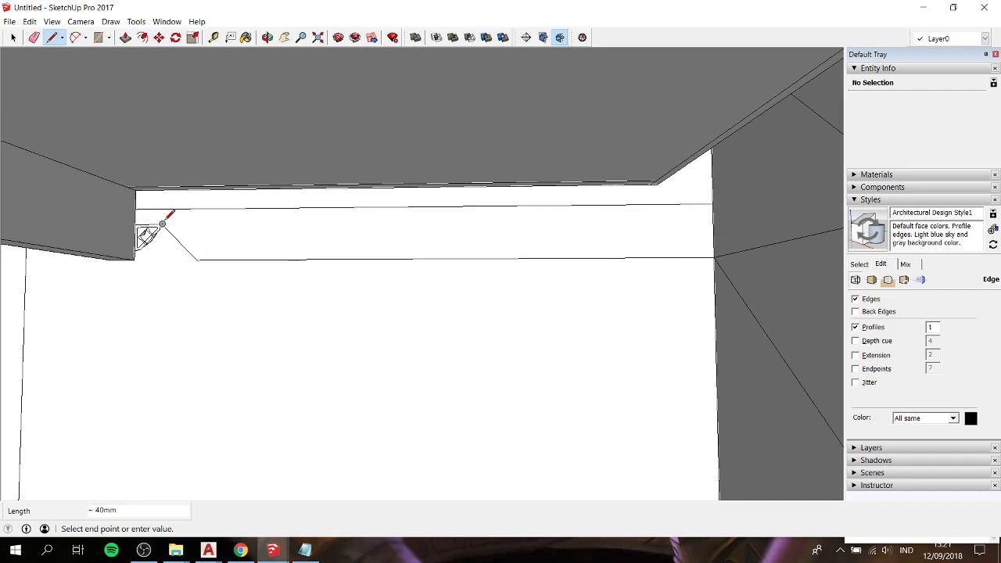
left_click(135, 225)
left_click(135, 209)
key("space")
- Extrude the profile about 485mm and make the rail a group
left_click(271, 223)
scroll(272, 223, "down", 3)
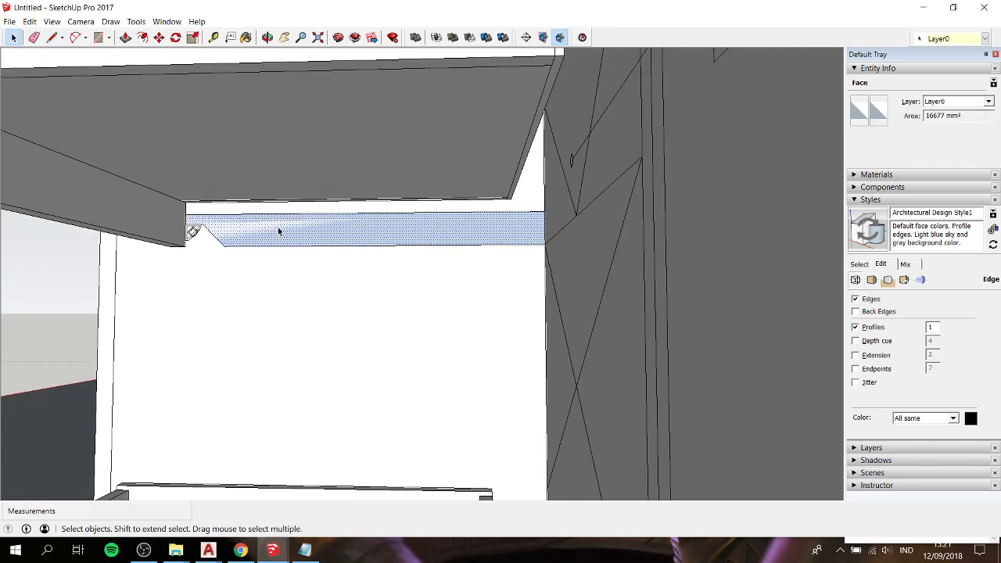
key("p")
left_click_drag(278, 230, 291, 64)
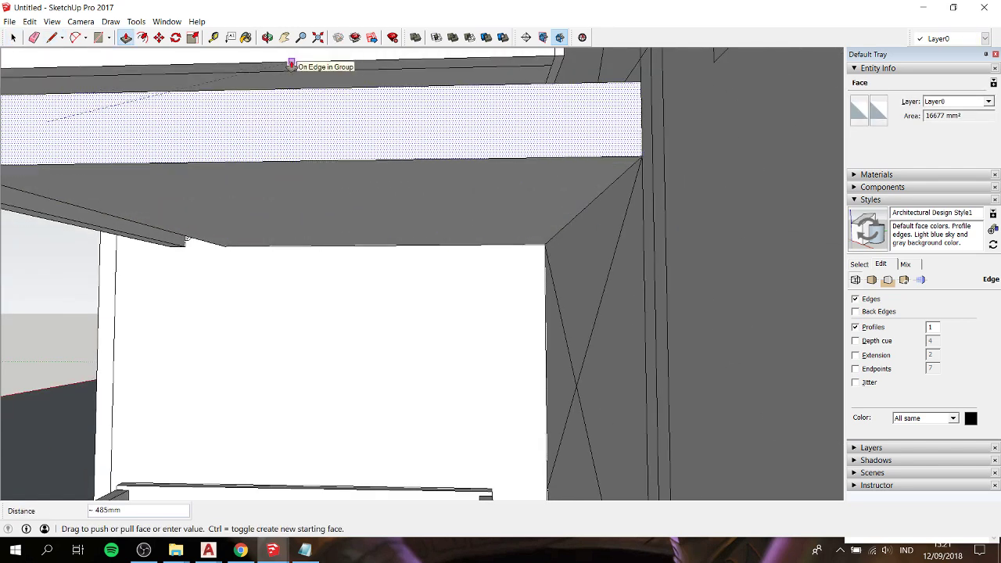
key("space")
triple_click(297, 123)
right_click(297, 124)
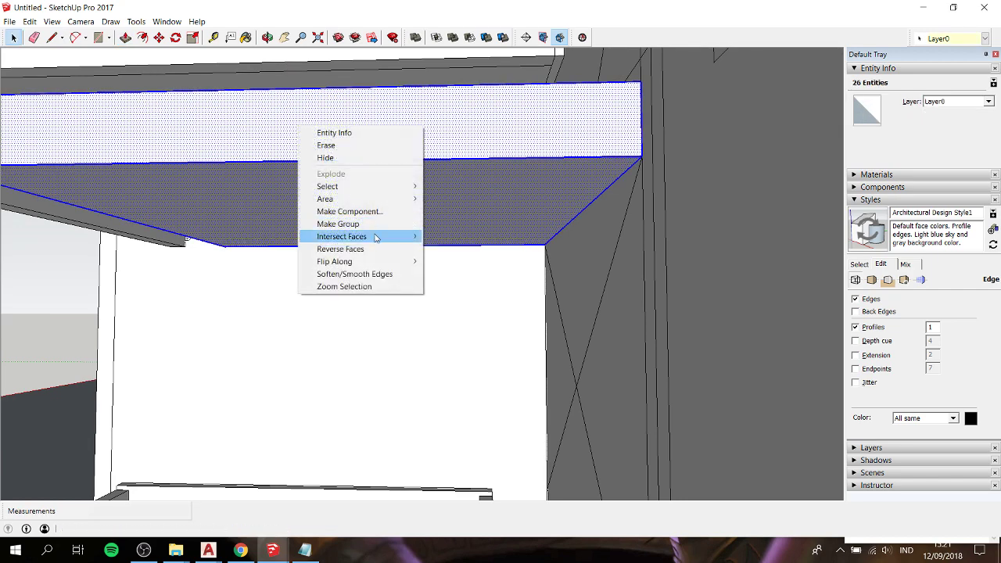
left_click(378, 224)
- Inspect the new rail from below, then bring up the tutorial notes in Notepad
mouse_move(380, 221)
middle_mouse_down()
mouse_move(411, 229)
mouse_move(438, 273)
mouse_move(444, 261)
middle_mouse_up()
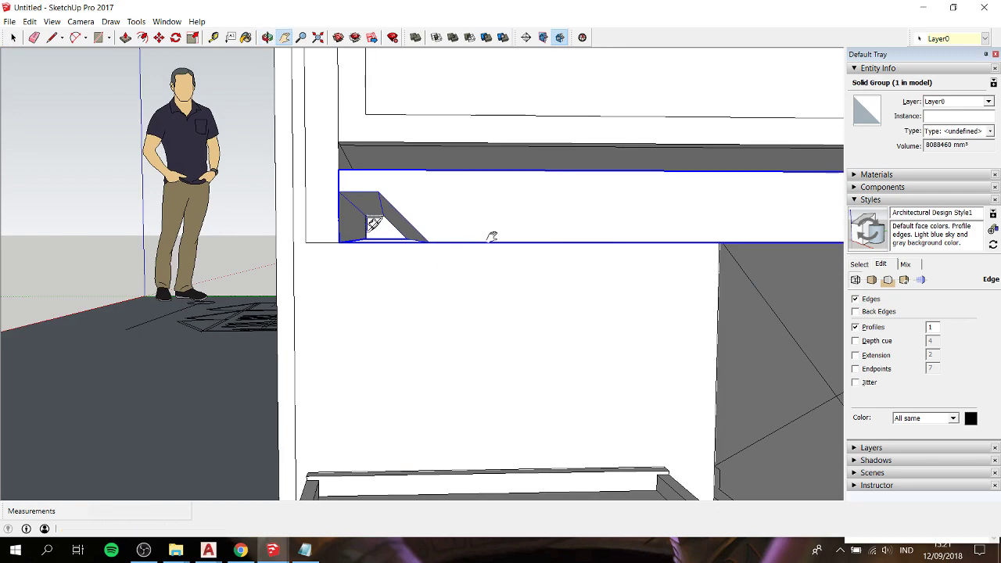
left_click_drag(519, 217, 425, 286)
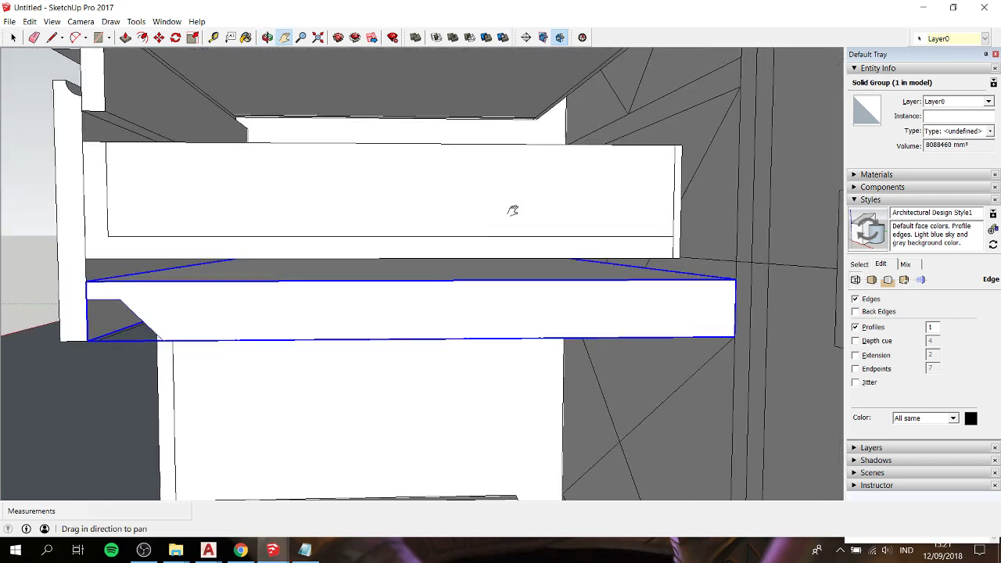
mouse_move(512, 211)
left_mouse_down()
mouse_move(306, 386)
mouse_move(335, 246)
left_mouse_up()
mouse_move(164, 353)
left_mouse_down()
mouse_move(251, 304)
mouse_move(239, 264)
mouse_move(288, 237)
left_mouse_up()
left_click_drag(185, 310, 288, 285)
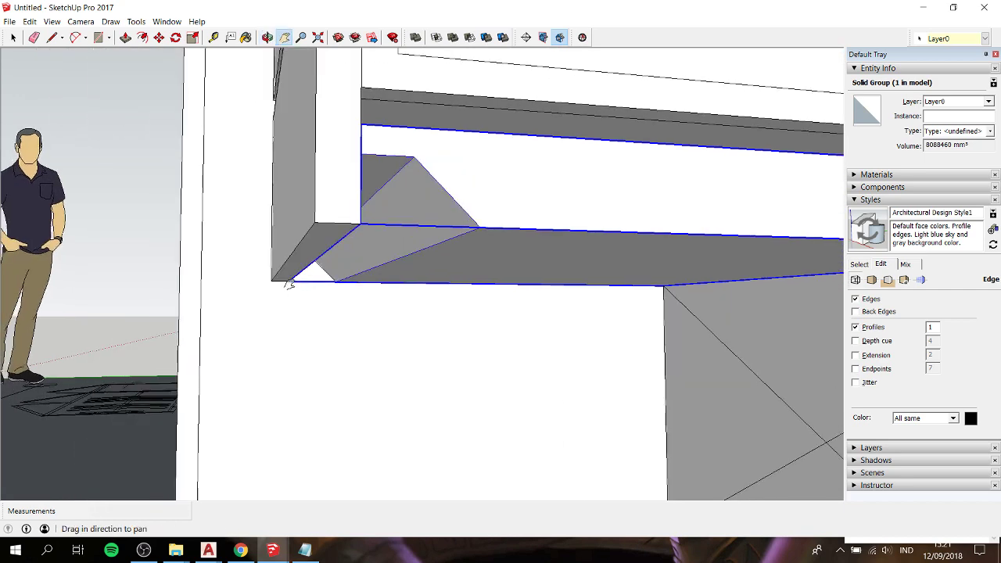
scroll(289, 285, "up", 2)
middle_click_drag(313, 288, 713, 403)
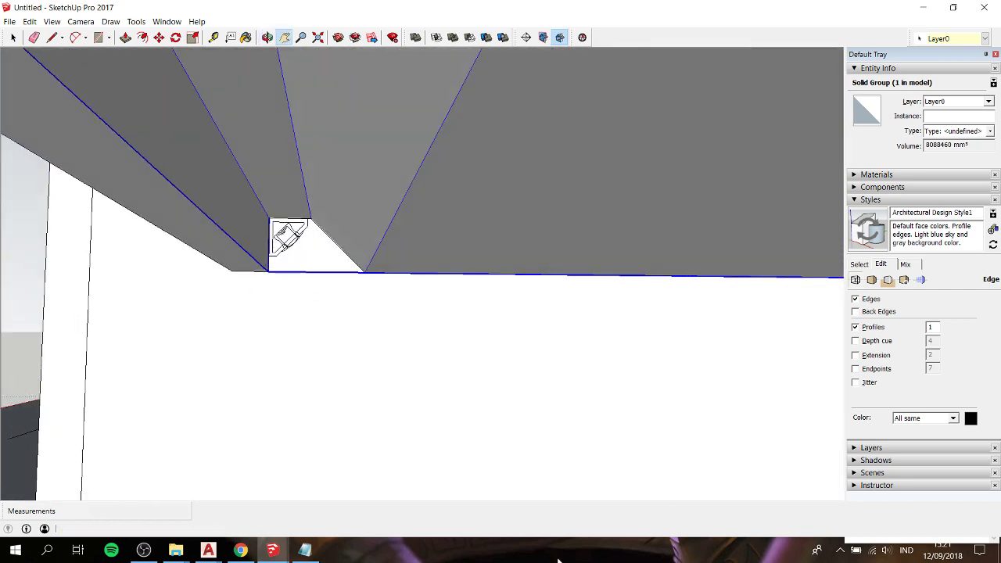
left_click(307, 549)
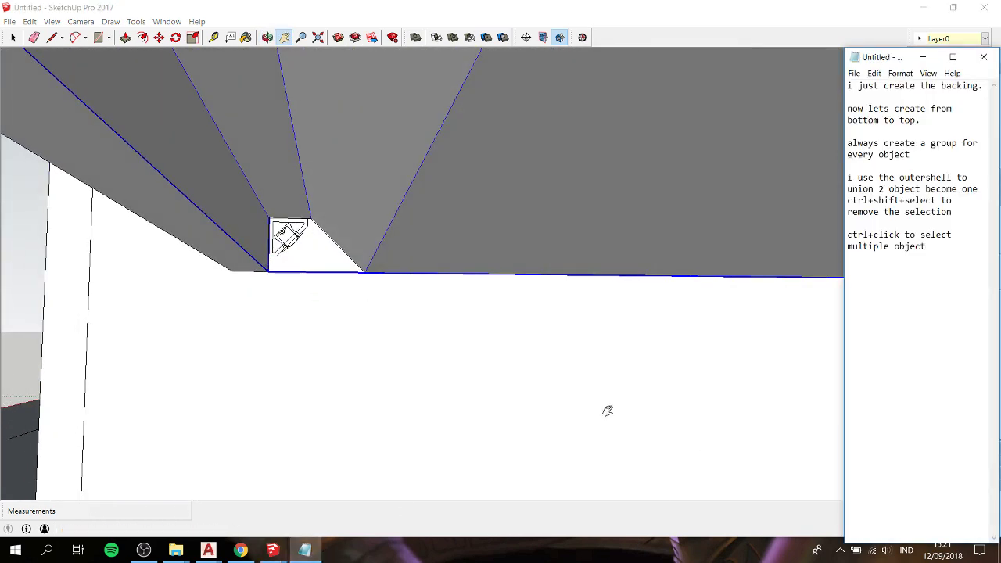
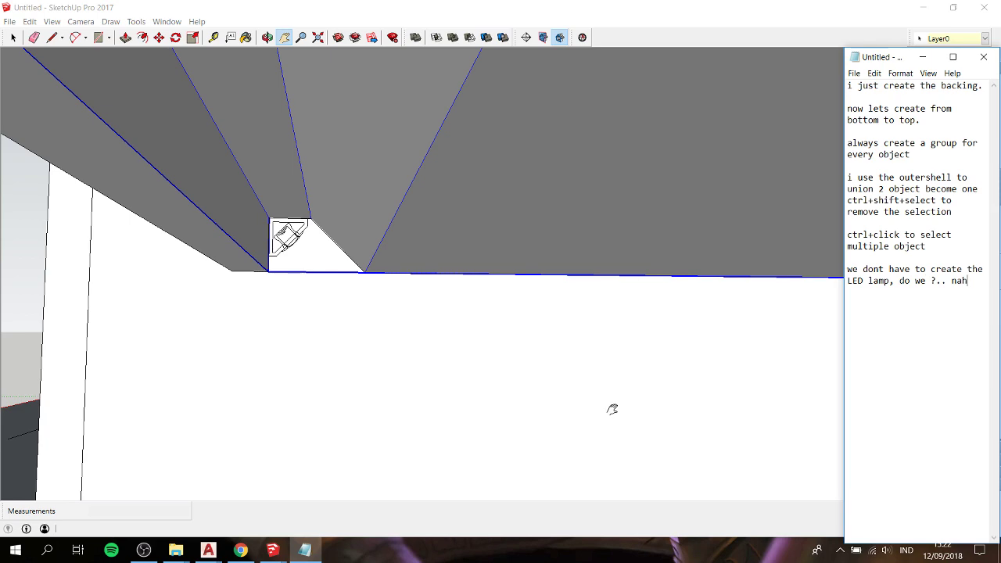
- Orbit and zoom around the wardrobe to look down into the stacked drawer boxes
mouse_move(344, 230)
middle_mouse_down()
mouse_move(404, 327)
mouse_move(398, 302)
mouse_move(576, 351)
mouse_move(621, 351)
middle_mouse_up()
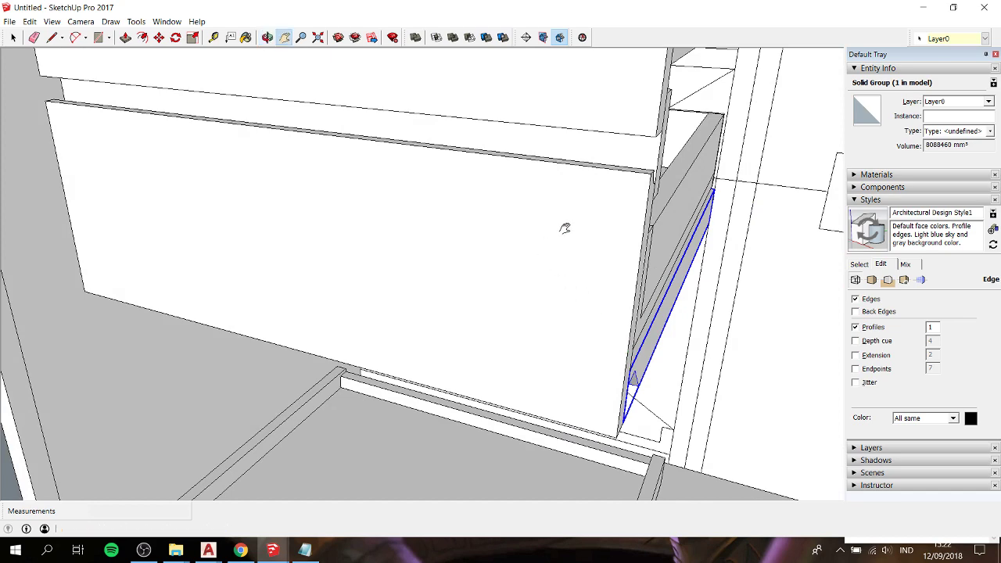
mouse_move(564, 228)
middle_mouse_down()
mouse_move(425, 435)
mouse_move(523, 384)
mouse_move(527, 228)
mouse_move(479, 295)
mouse_move(398, 261)
mouse_move(418, 257)
mouse_move(391, 229)
mouse_move(9, 246)
mouse_move(164, 329)
middle_mouse_up()
scroll(391, 229, "down", 2)
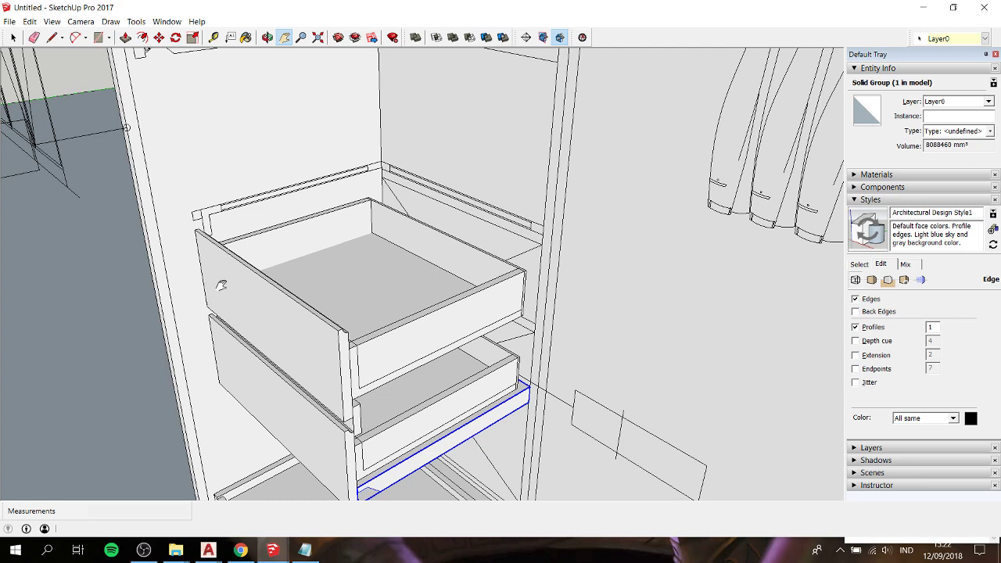
- Draw a rectangle along the back rail and shift it into position over the top drawer
scroll(383, 223, "up", 3)
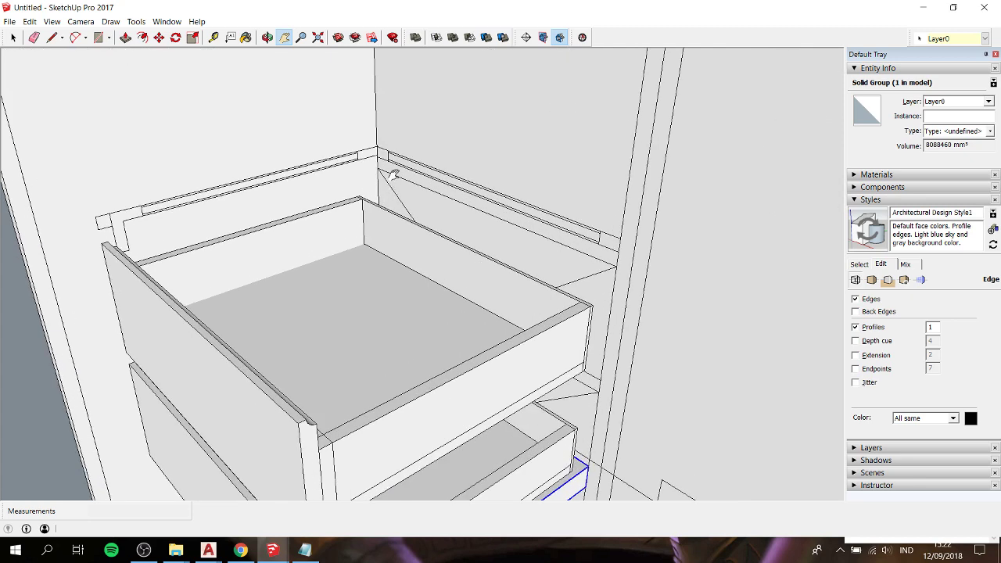
scroll(387, 196, "up", 2)
key("d")
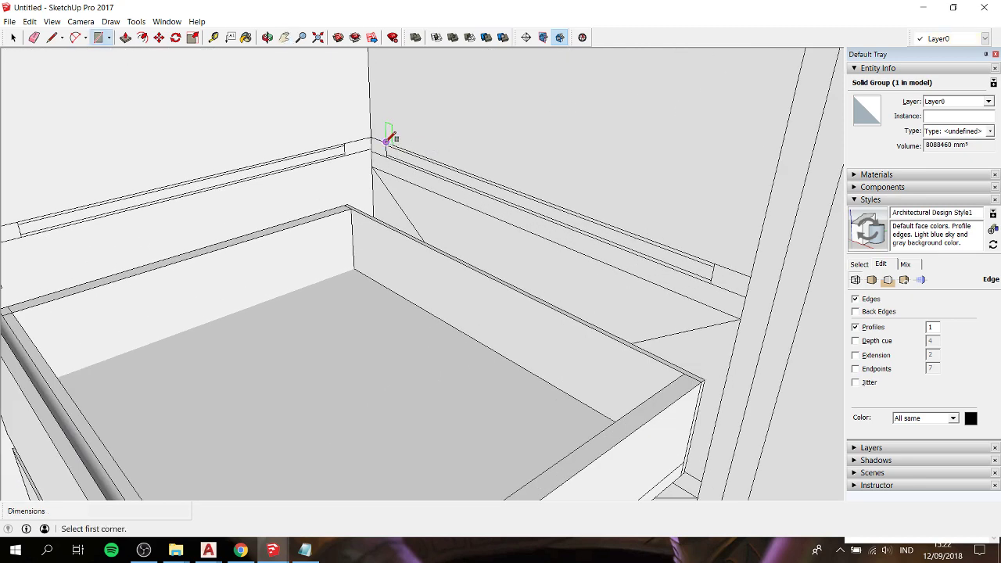
left_click(386, 143)
left_click(713, 279)
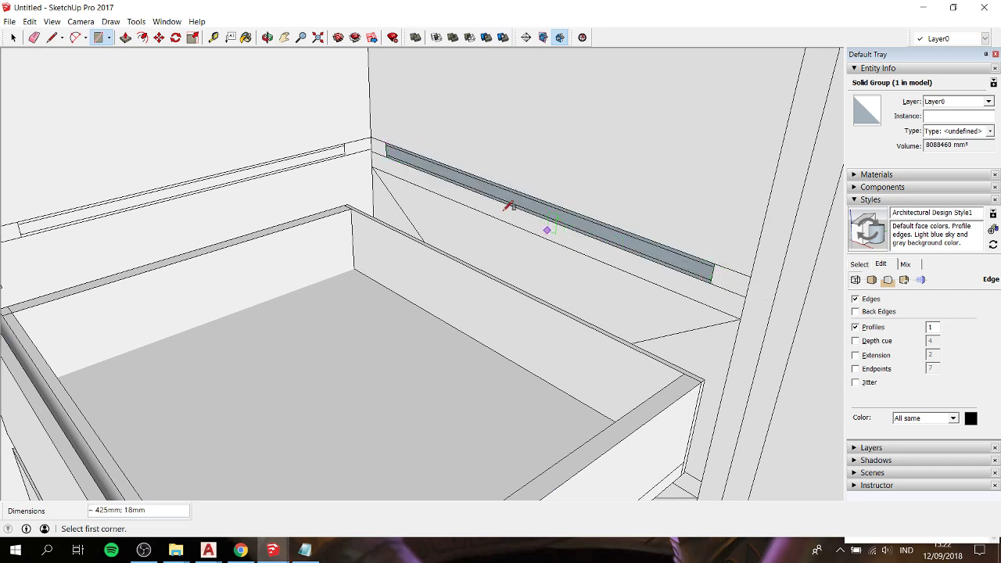
key("space")
double_click(483, 189)
key("m")
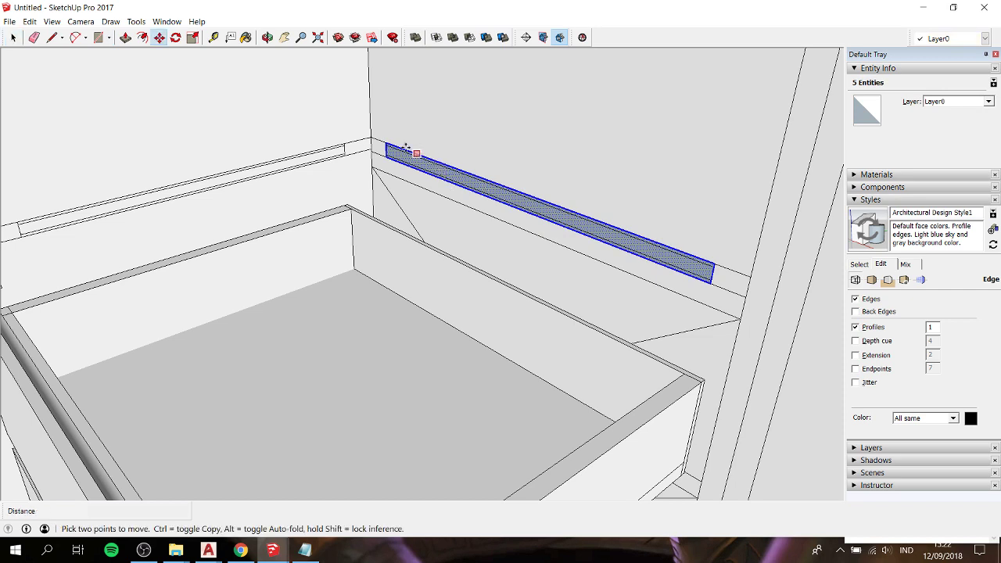
left_click(389, 147)
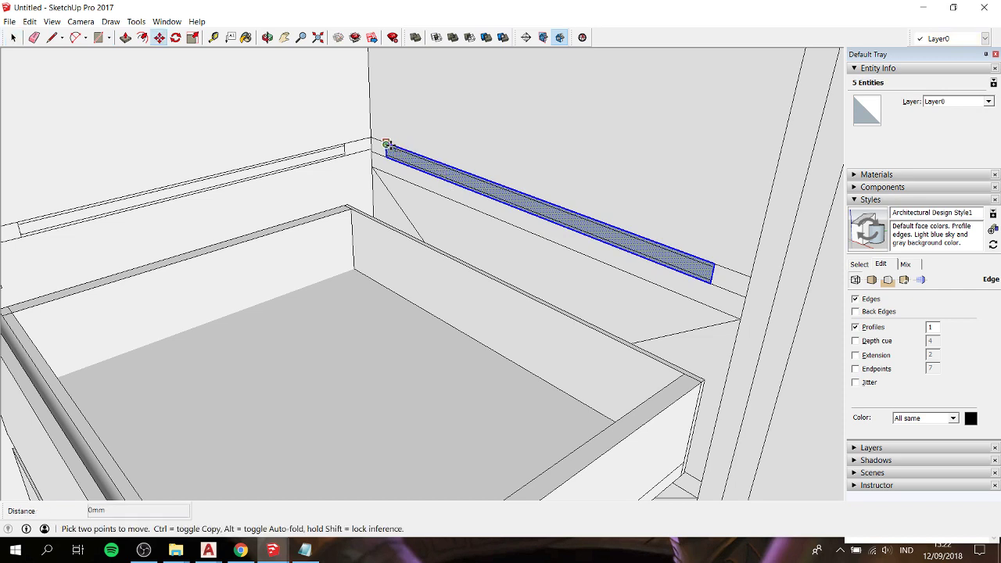
left_click(342, 146)
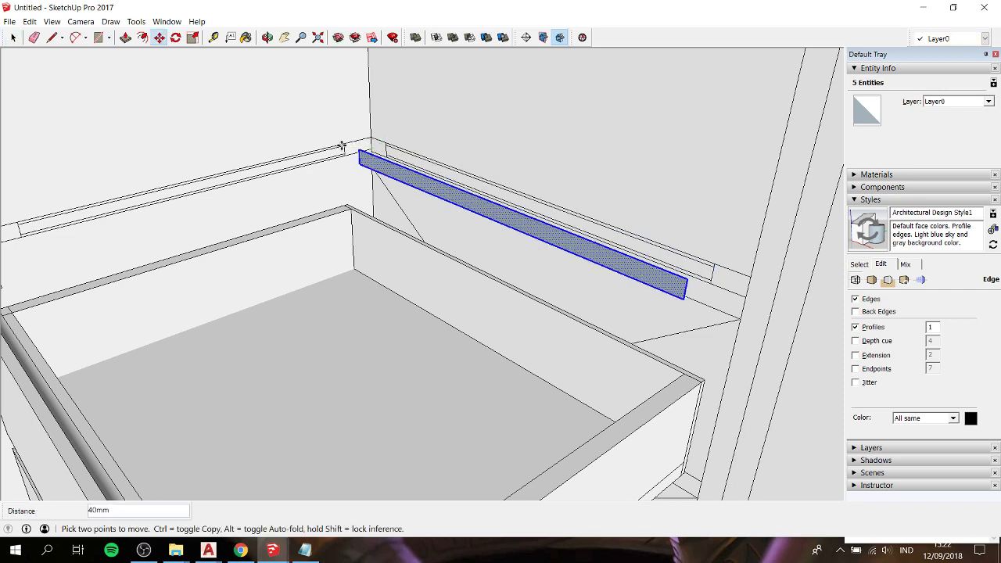
- Push/Pull the rail rectangle into a board spanning the top drawer
key("p")
left_click(405, 181)
middle_click_drag(286, 205, 208, 208)
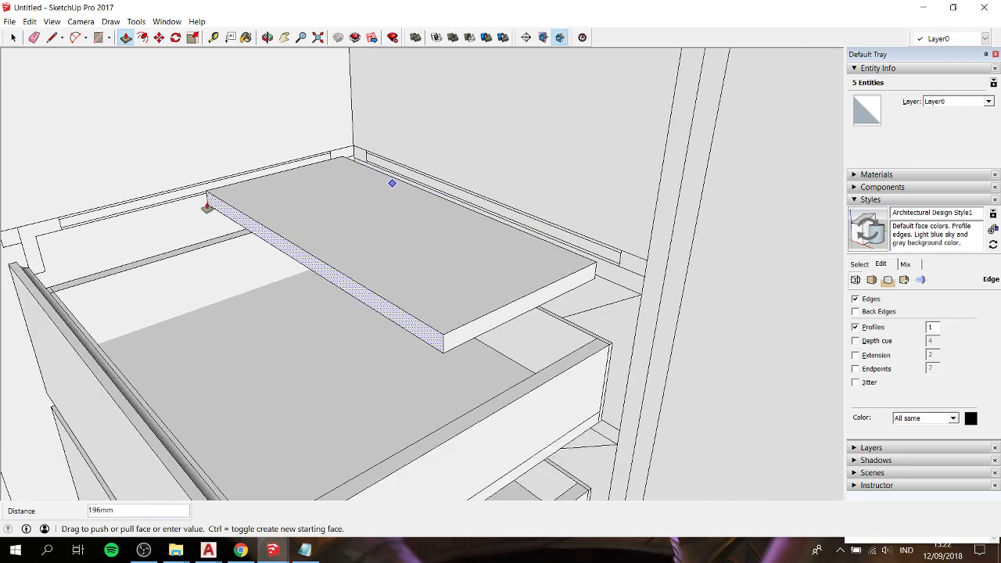
left_click(62, 220)
key("space")
left_click(234, 224)
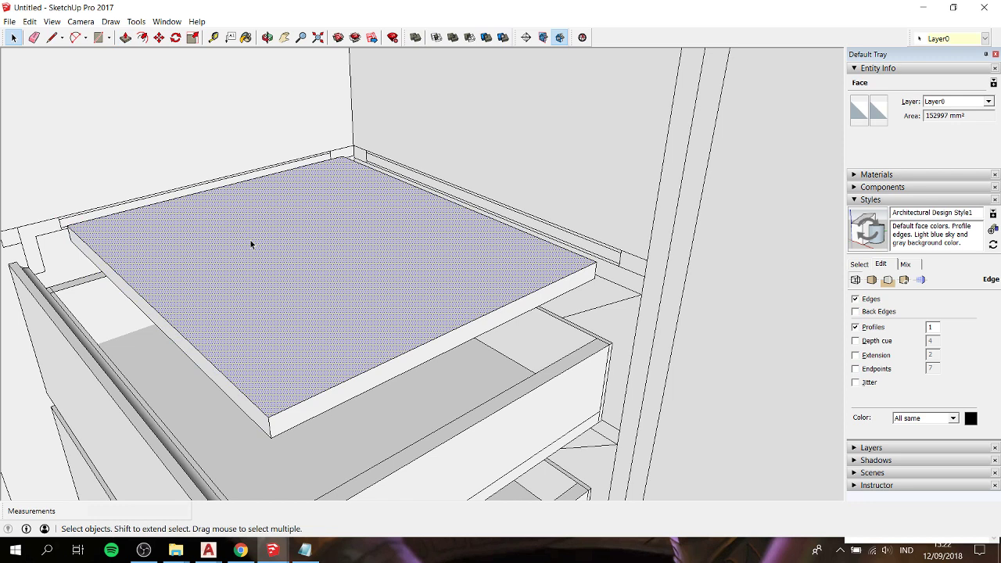
- Raise the board's top face by 36mm and extend its underside deeper
key("h")
left_click_drag(276, 232, 411, 215)
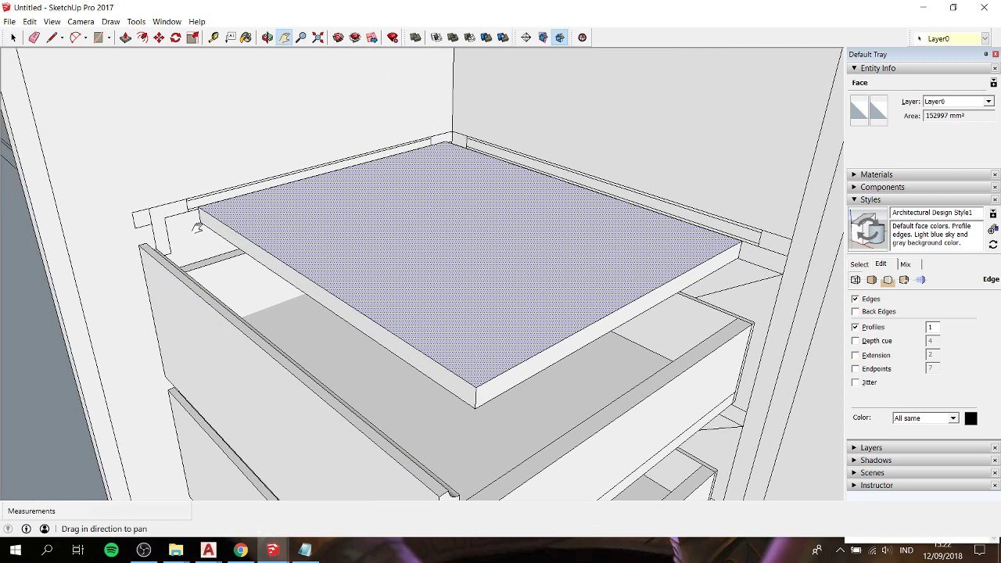
left_click_drag(199, 241, 201, 258)
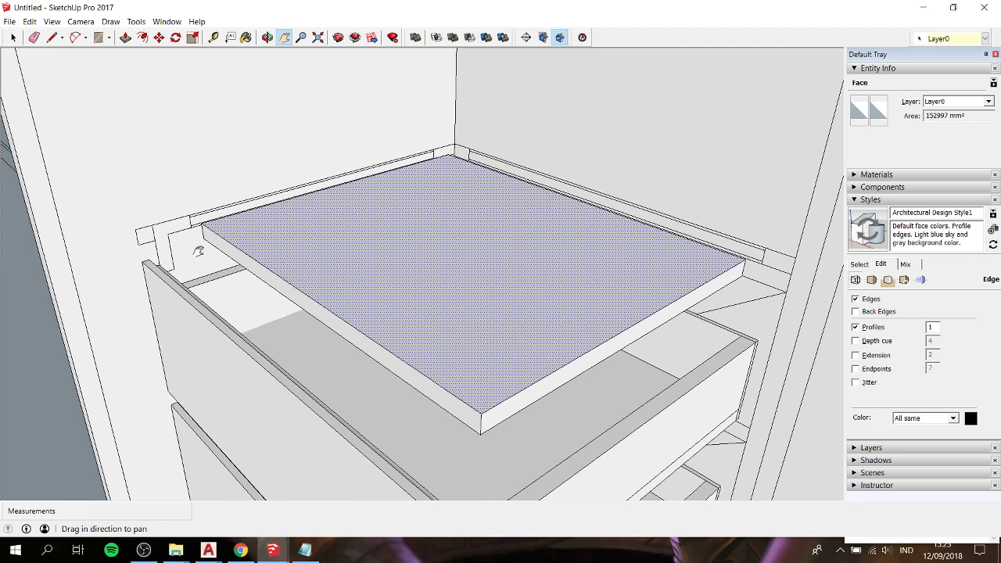
key("r")
key("space")
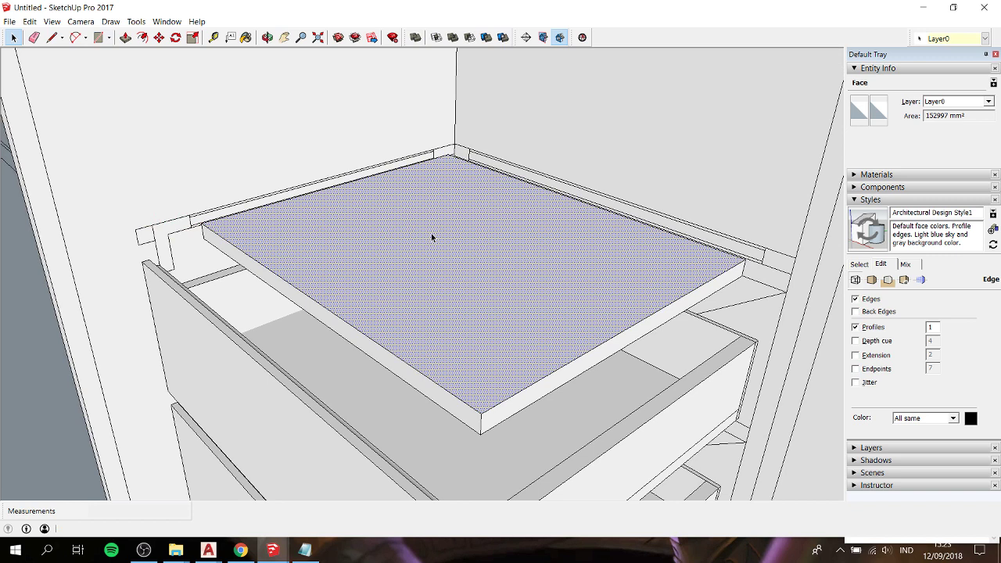
key("p")
left_click_drag(430, 233, 438, 207)
middle_click_drag(495, 124, 494, 140)
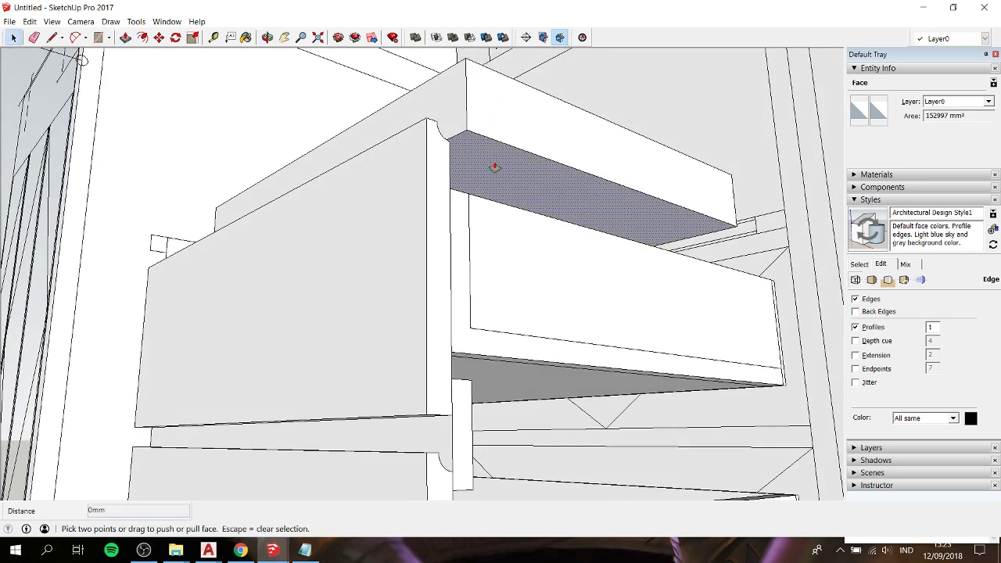
left_click_drag(494, 161, 508, 144)
- Group the board and paint it pink with Colors > Color A02
key("space")
triple_click(509, 140)
right_click(509, 140)
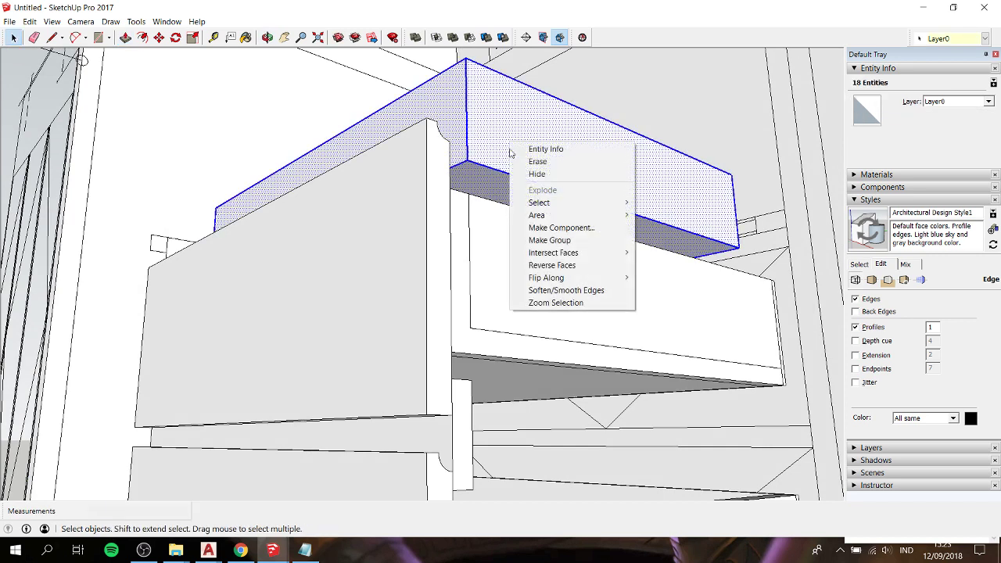
left_click(547, 239)
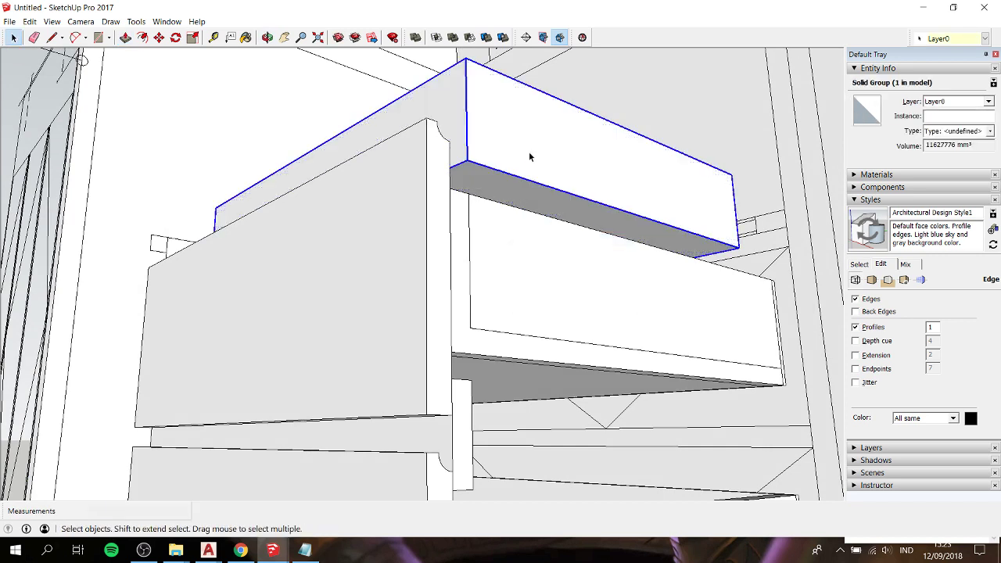
key("b")
left_click(931, 254)
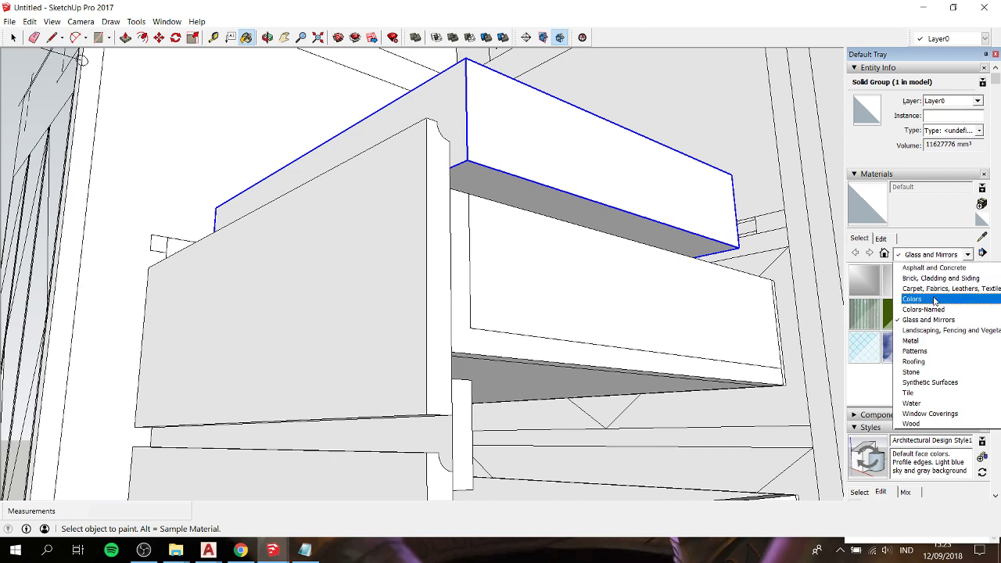
left_click(907, 297)
left_click(899, 280)
left_click(576, 175)
- Hide the pink board and orbit to the drawer's back corner
mouse_move(576, 175)
middle_mouse_down()
mouse_move(469, 263)
mouse_move(286, 246)
middle_mouse_up()
key("space")
right_click(385, 158)
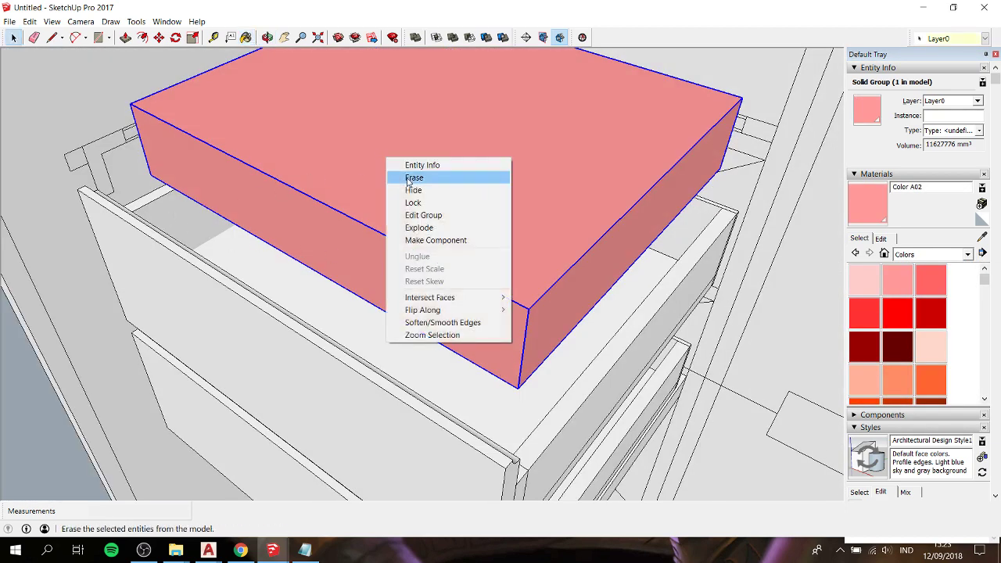
left_click(400, 188)
mouse_move(347, 146)
middle_mouse_down("shift")
mouse_move(399, 250)
mouse_move(235, 252)
middle_mouse_up("shift")
scroll(235, 251, "down", 1)
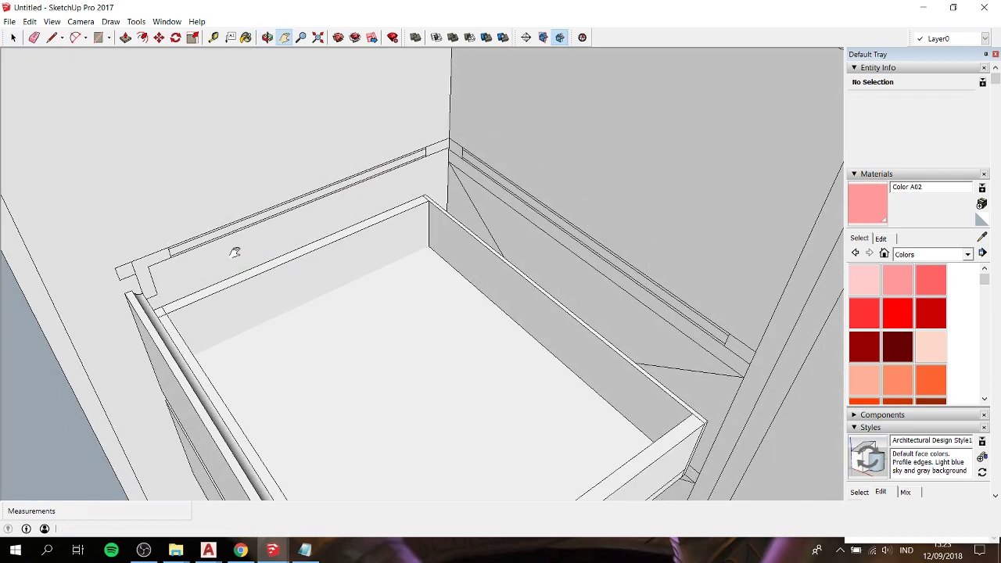
- Draw a line along the back rail to split off a thin top strip face
key("l")
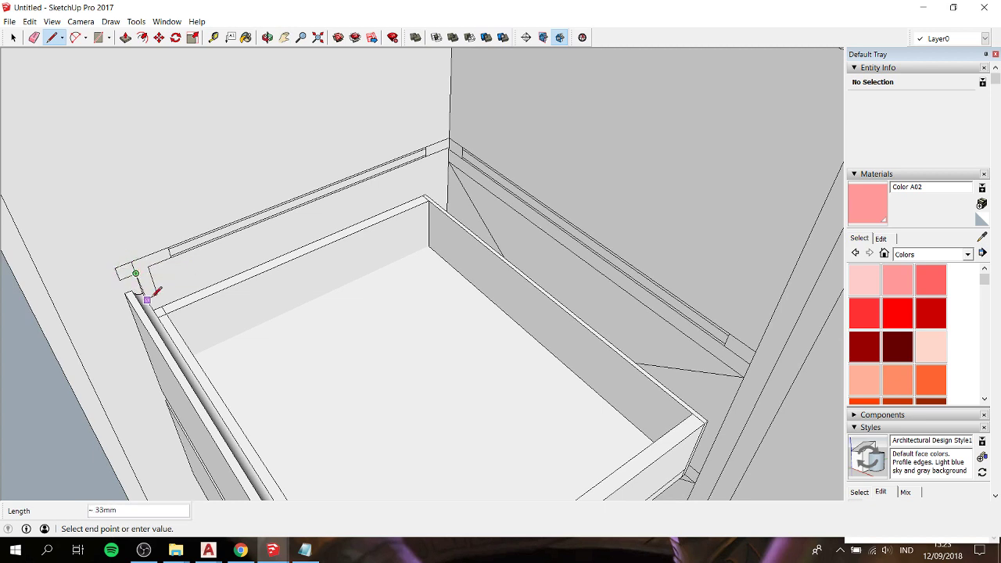
middle_click_drag(154, 294, 71, 290)
scroll(133, 224, "up", 2)
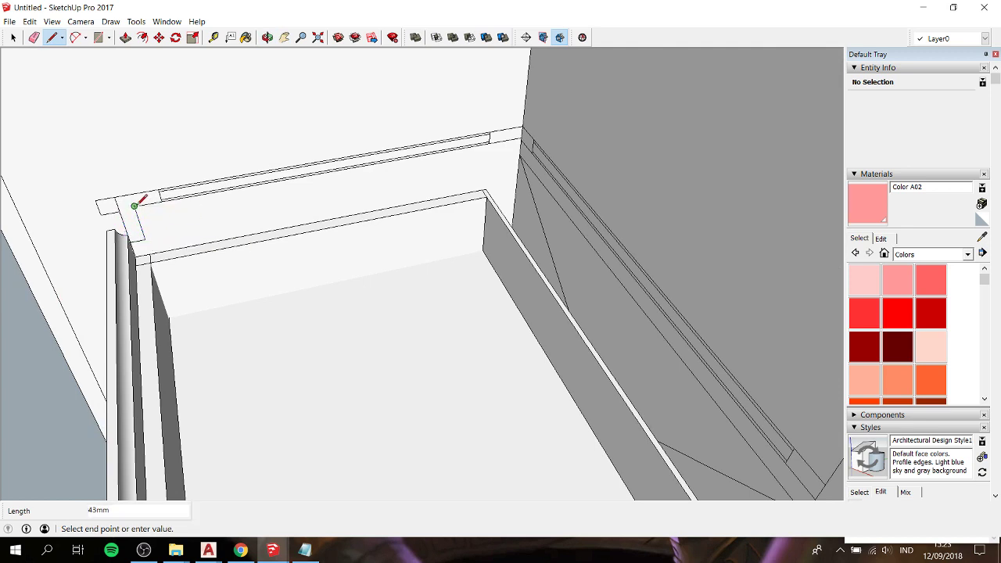
left_click(522, 138)
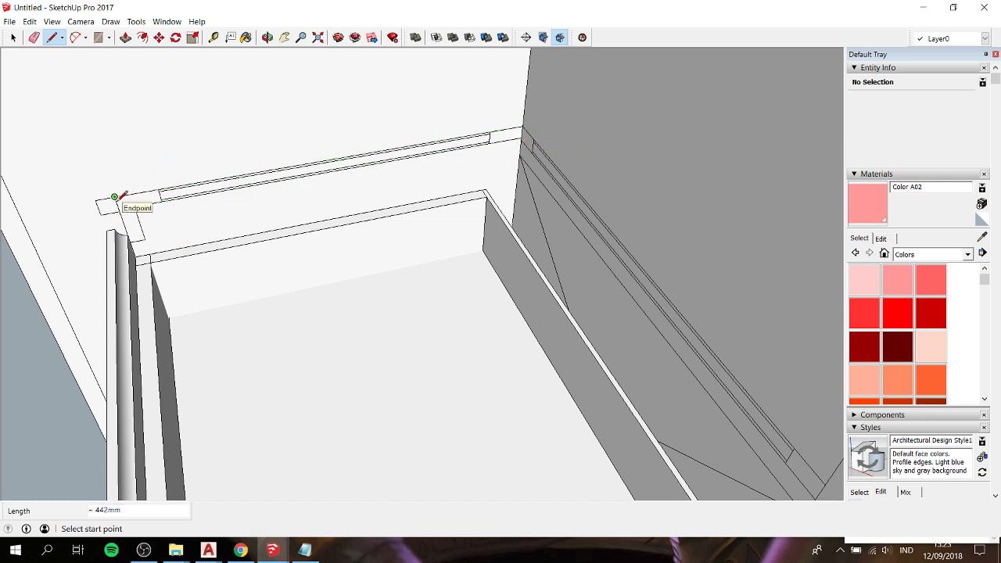
key("space")
left_click(129, 210)
- Push/Pull the strip across the drawer into a top slab and group it
mouse_move(130, 214)
middle_mouse_down()
mouse_move(347, 179)
mouse_move(335, 183)
middle_mouse_up()
key("p")
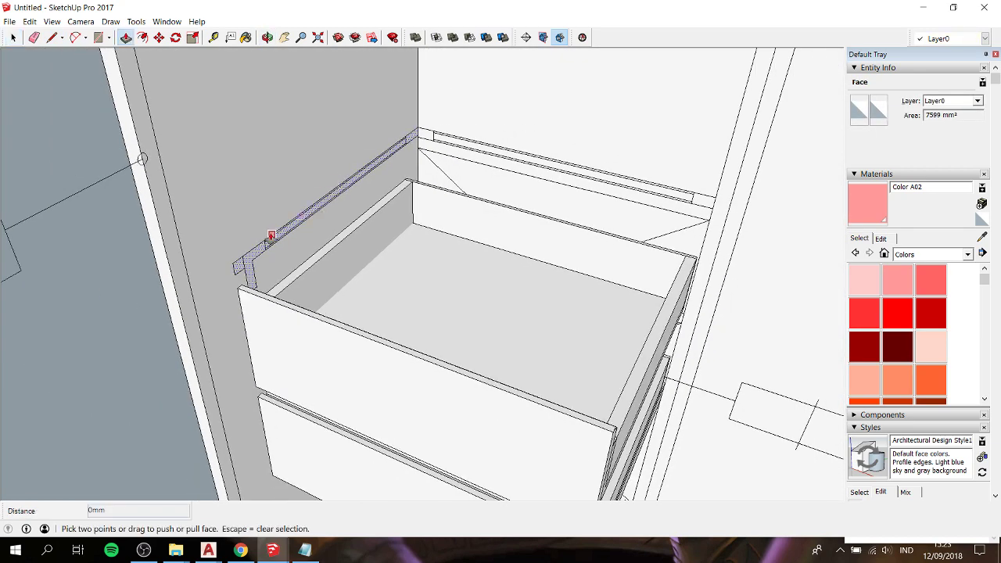
left_click(270, 235)
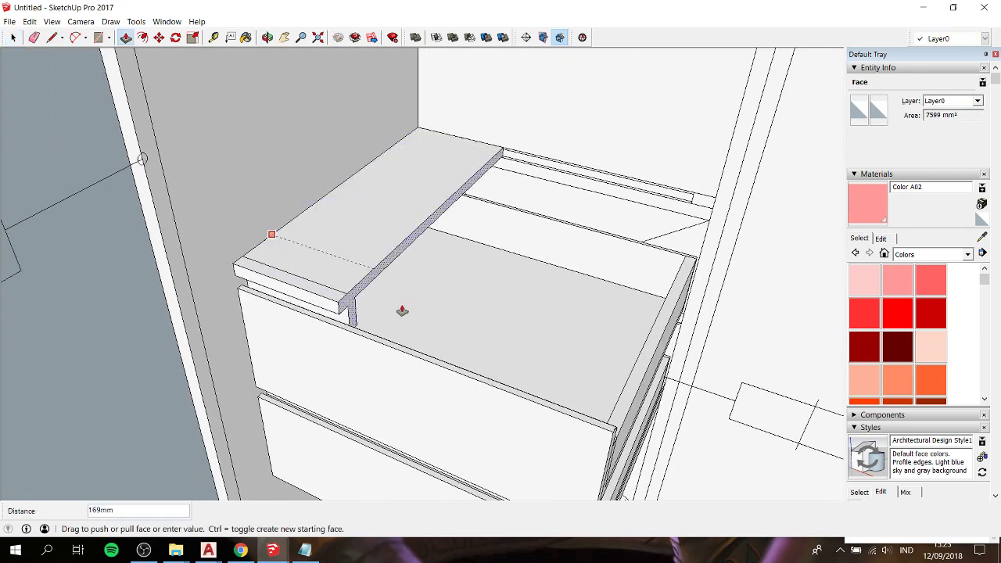
left_click(614, 434)
key("space")
triple_click(517, 285)
right_click(518, 287)
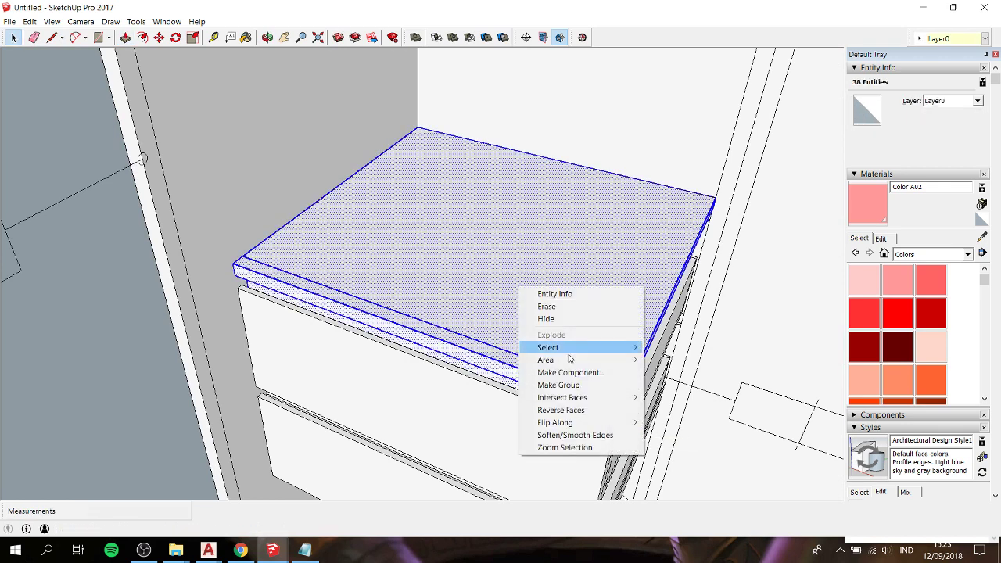
left_click(569, 385)
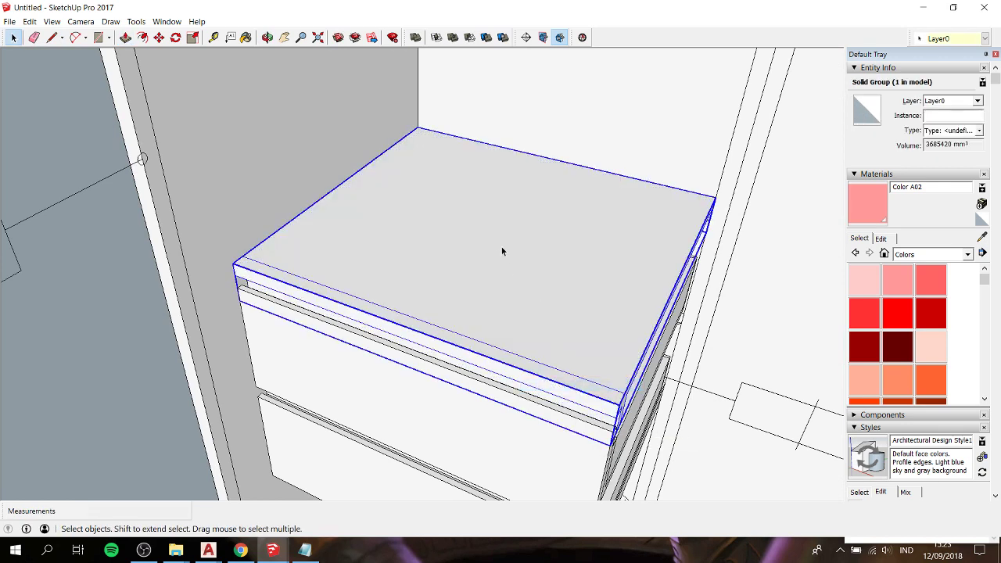
- Unhide the pink board and subtract it from the grey top panel with Solid Tools
left_click(29, 22)
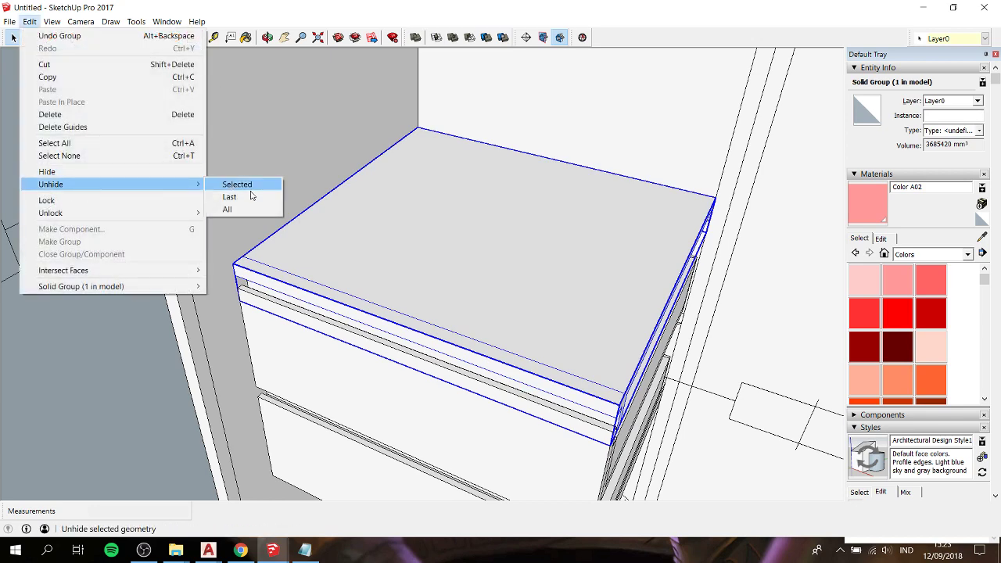
left_click(251, 196)
mouse_move(536, 228)
middle_mouse_down()
mouse_move(446, 146)
mouse_move(480, 167)
mouse_move(486, 210)
middle_mouse_up()
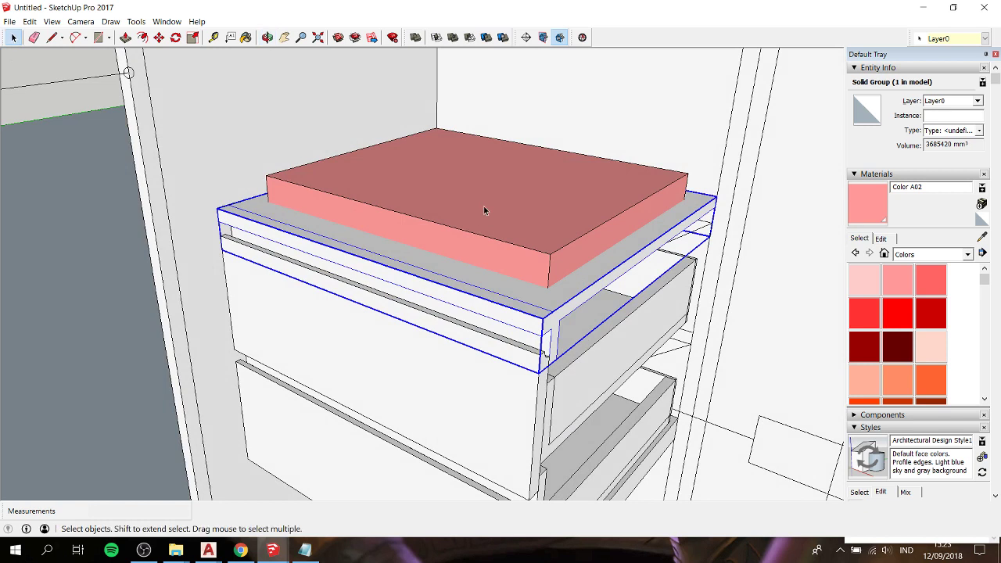
left_click(483, 208)
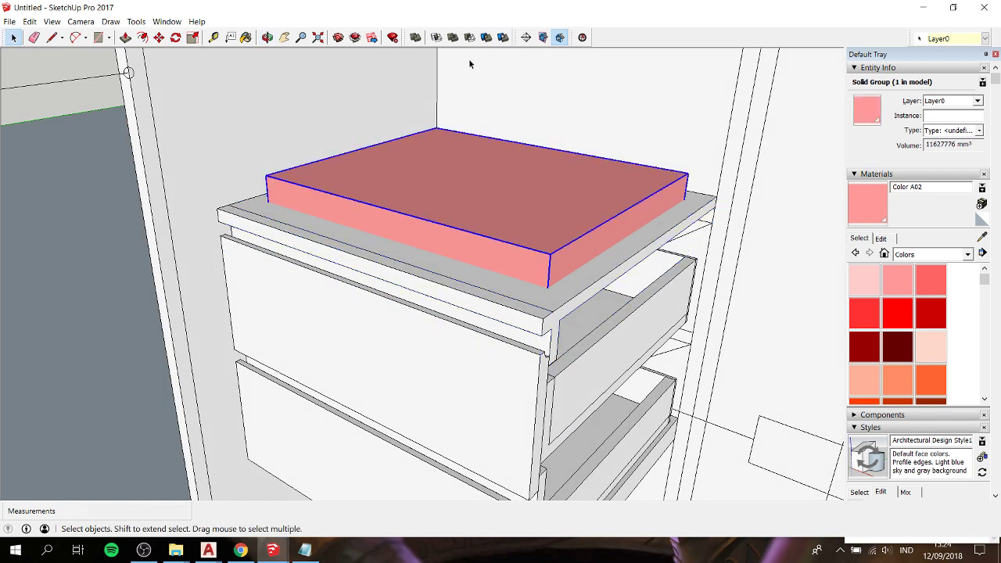
left_click(470, 38)
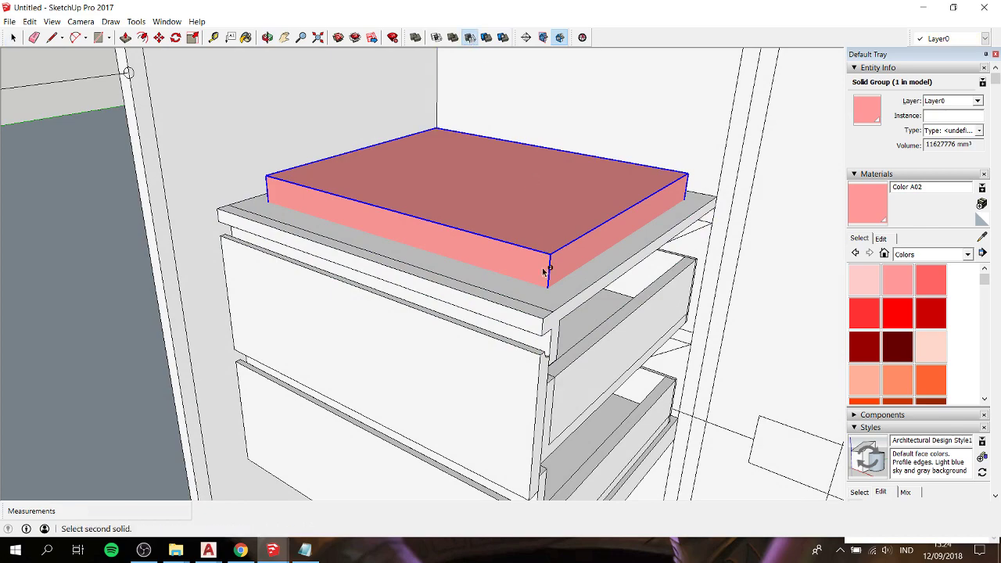
left_click(552, 304)
key("space")
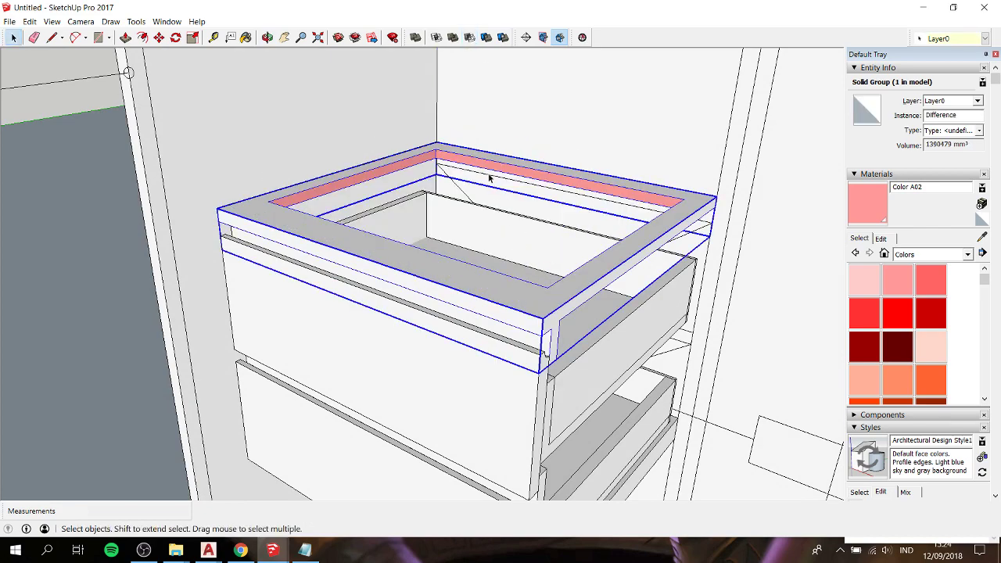
- Repaint the hollow frame's leftover pink faces with the Default material
scroll(489, 178, "up", 2)
mouse_move(458, 185)
middle_mouse_down()
mouse_move(268, 187)
mouse_move(467, 202)
middle_mouse_up()
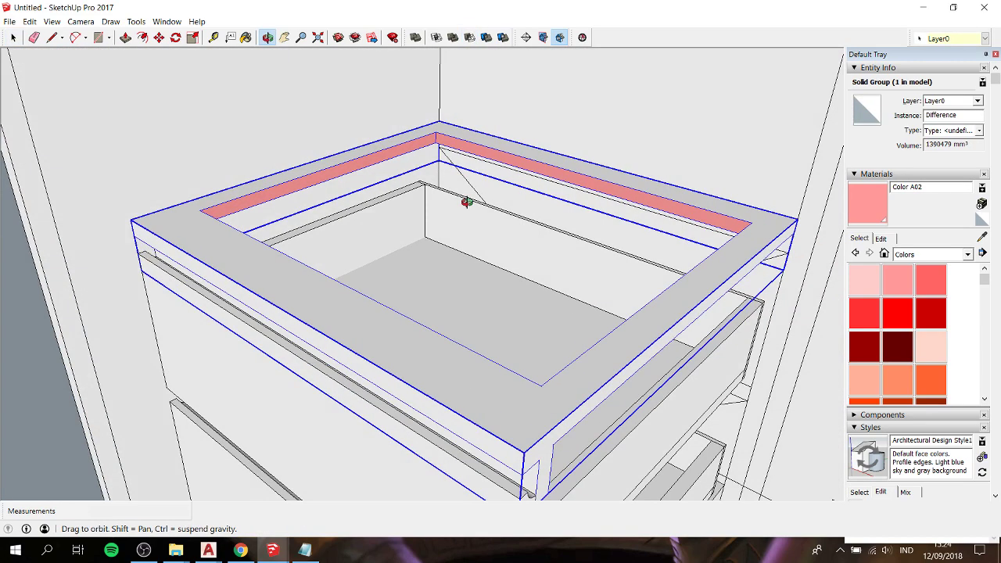
triple_click(203, 218)
key("b")
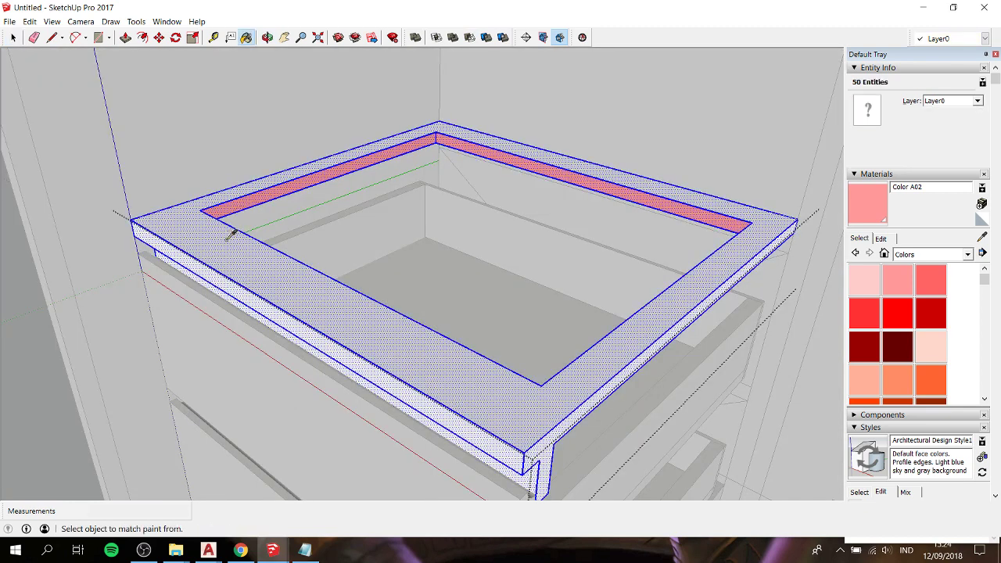
left_click(228, 240, "alt")
left_click(233, 195)
key("space")
key("Escape")
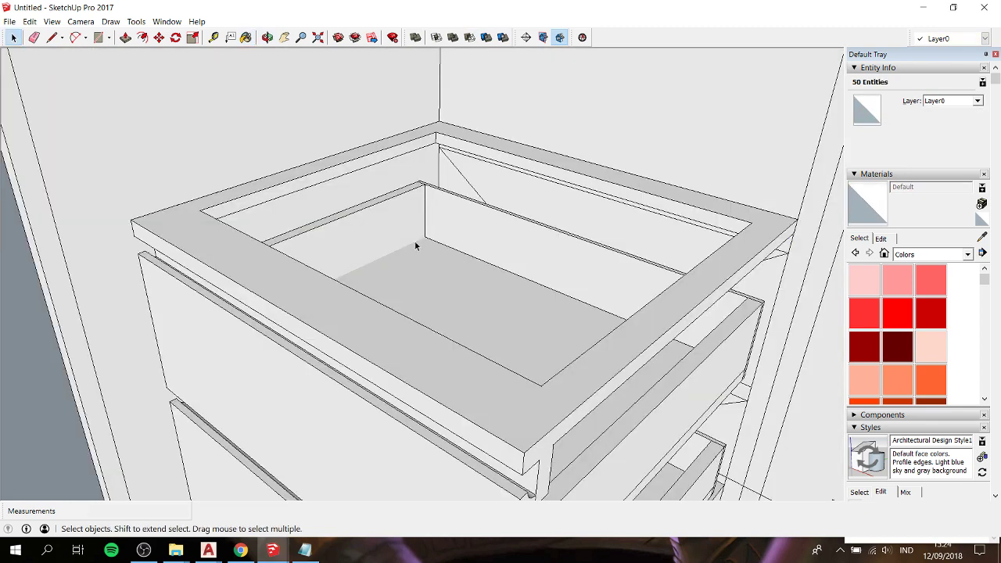
mouse_move(415, 245)
middle_mouse_down()
mouse_move(362, 134)
mouse_move(359, 221)
mouse_move(443, 223)
mouse_move(467, 162)
middle_mouse_up()
- Draw a rectangle across the frame's inner opening to form a flat face
key("l")
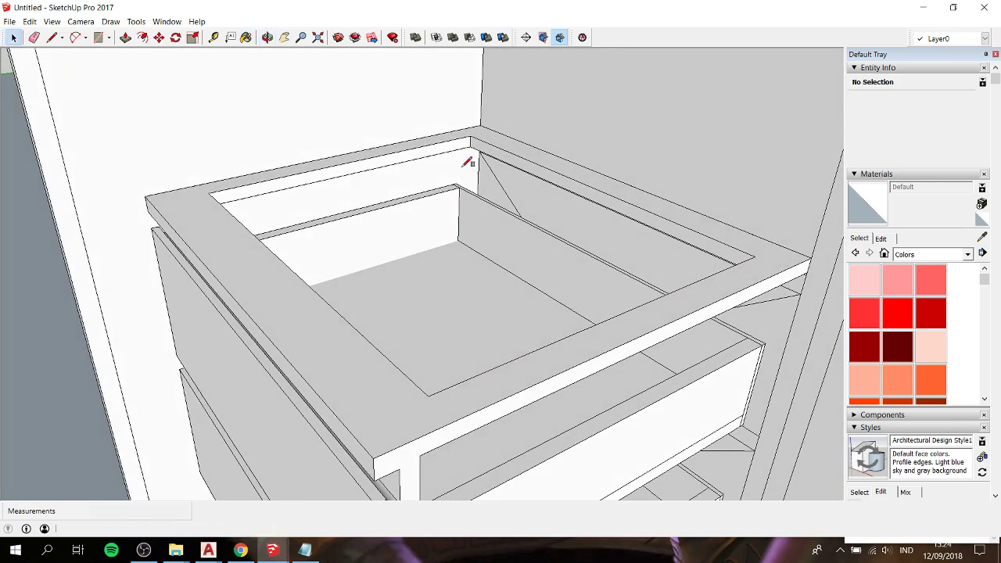
left_click(429, 395)
key("space")
left_click(450, 266)
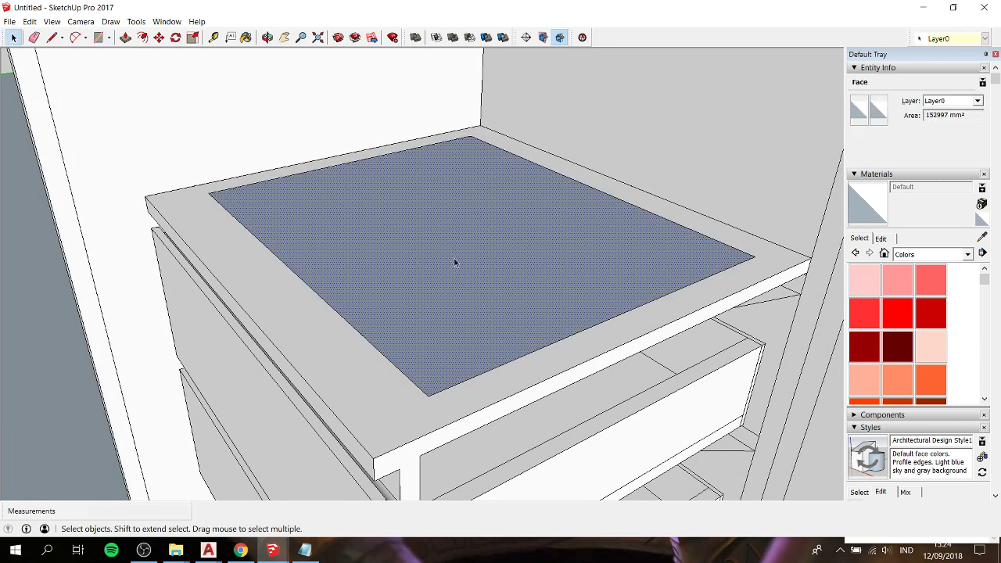
middle_click_drag(450, 266, 413, 205)
- Inspect the new face in X-ray view, starting then cancelling a move and a Push/Pull
key("x")
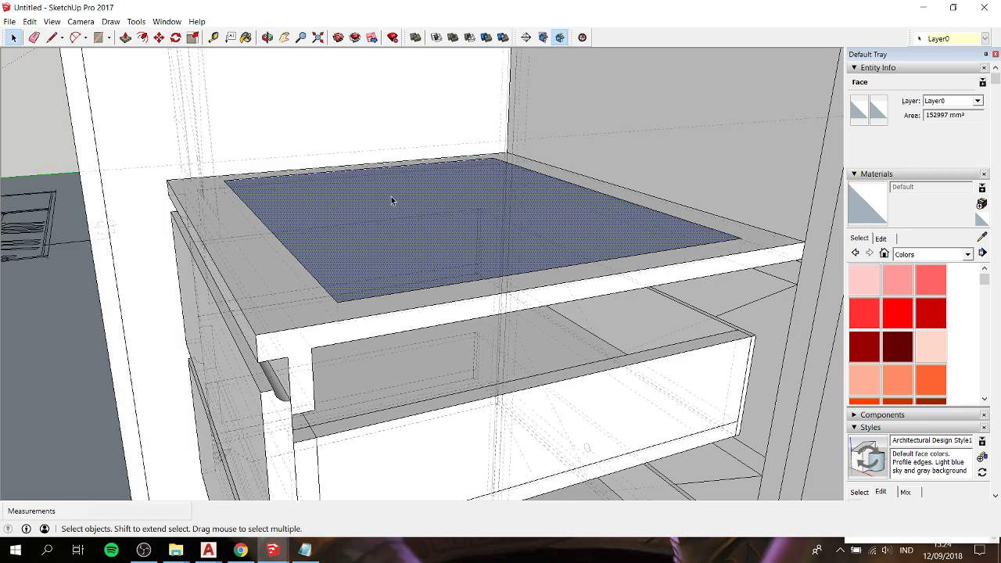
key("h")
left_click_drag(392, 197, 427, 326)
scroll(480, 278, "up", 3)
left_click_drag(480, 279, 509, 269)
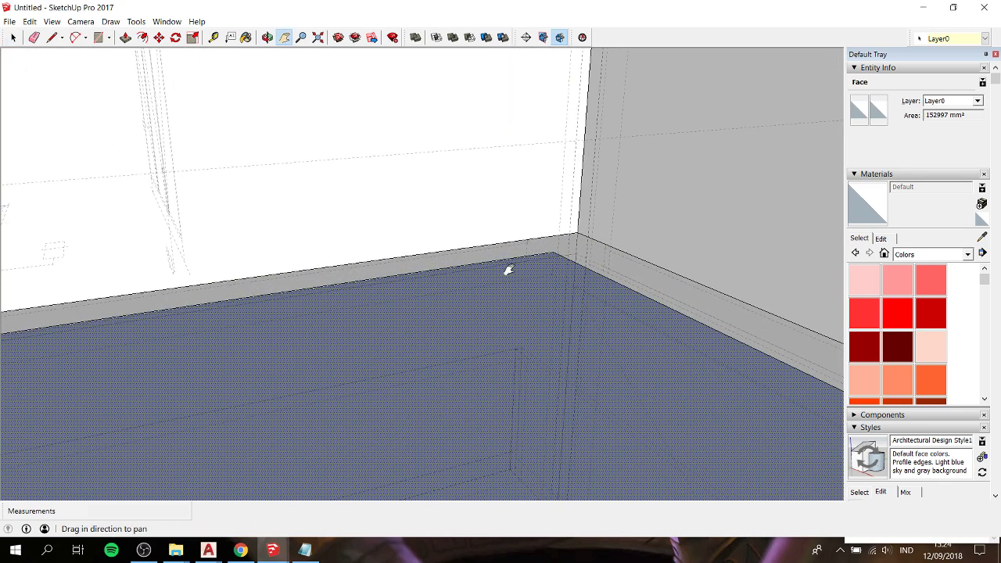
key("m")
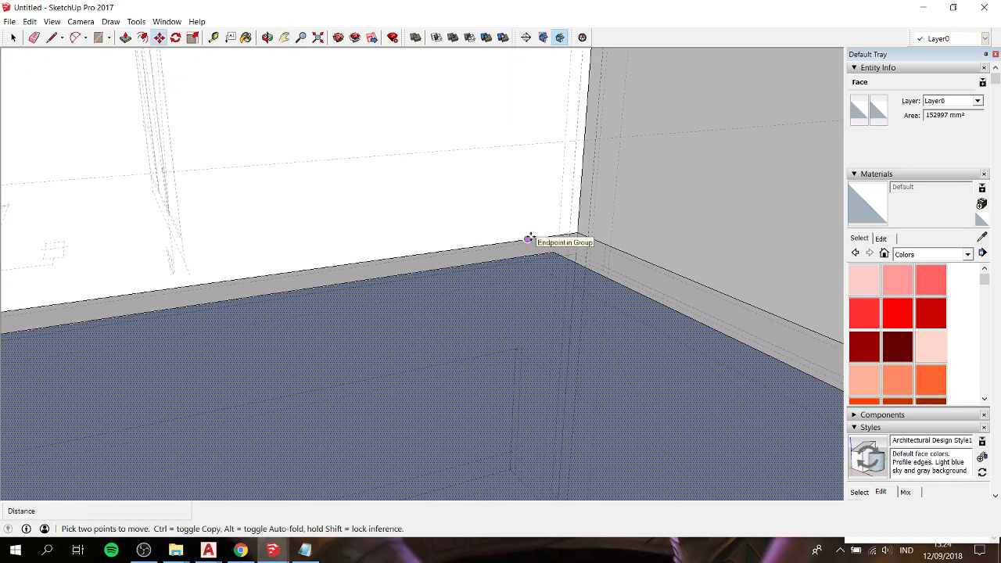
left_click(530, 237)
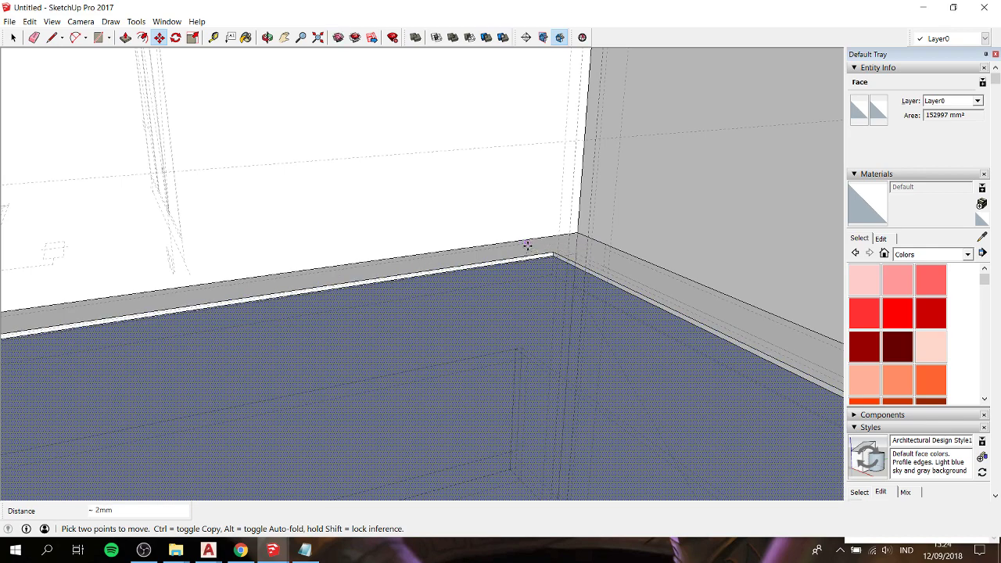
key("p")
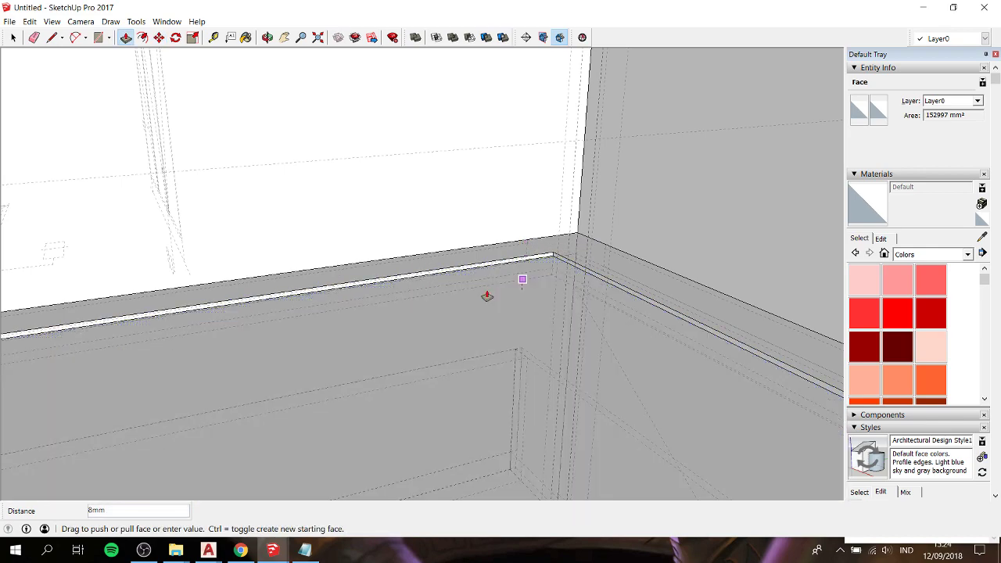
mouse_move(480, 290)
middle_mouse_down()
mouse_move(576, 214)
mouse_move(722, 239)
middle_mouse_up()
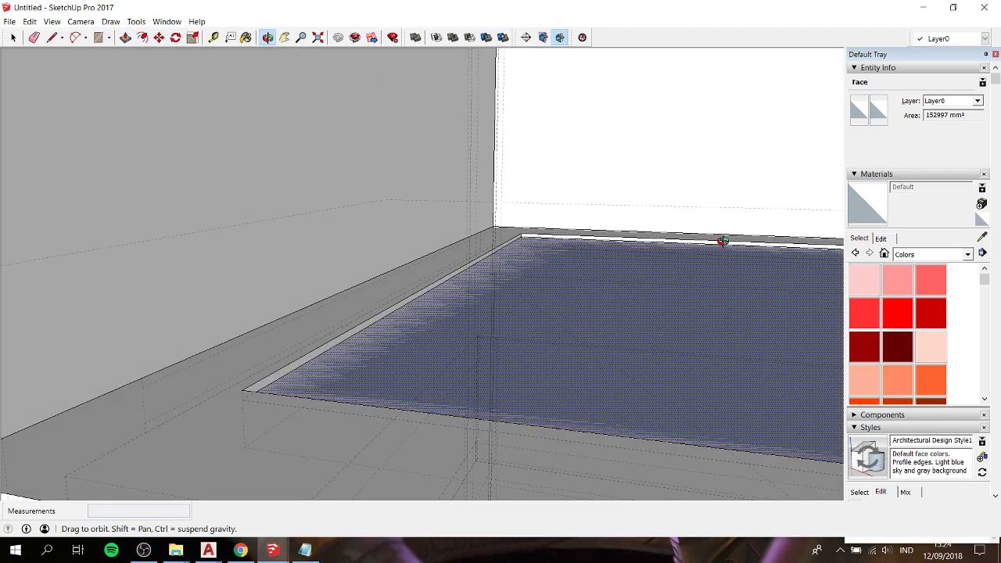
left_click(515, 257)
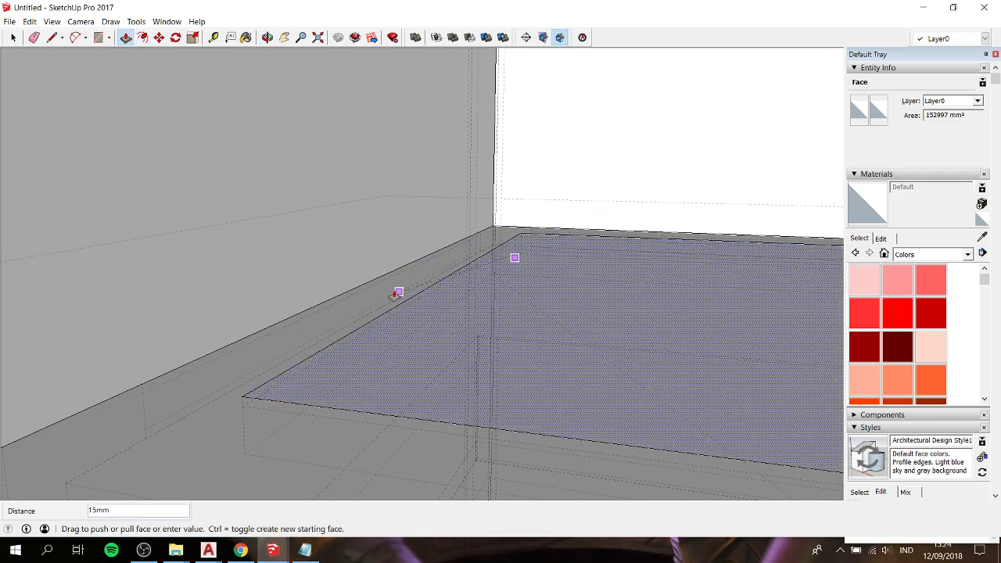
key("Escape")
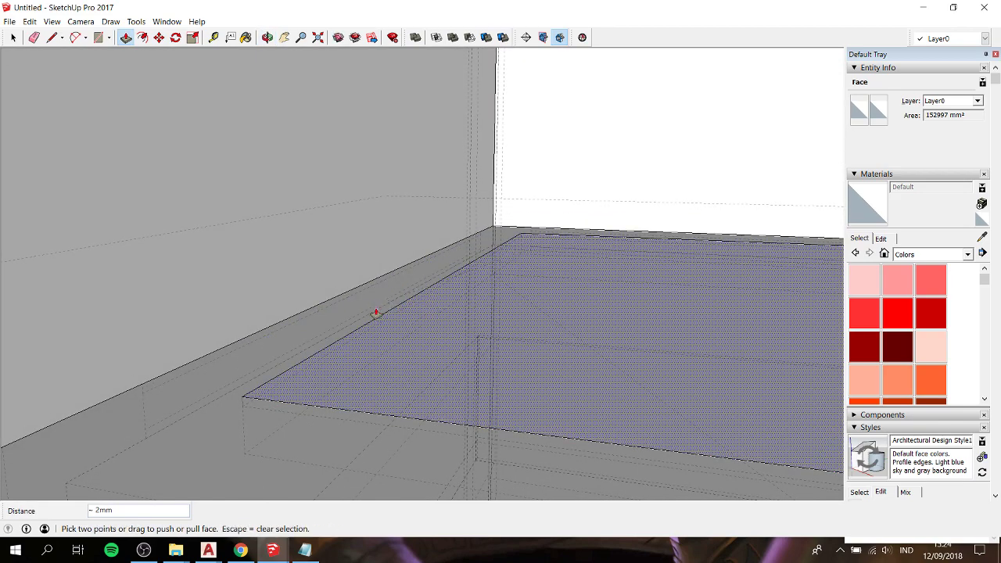
key("space")
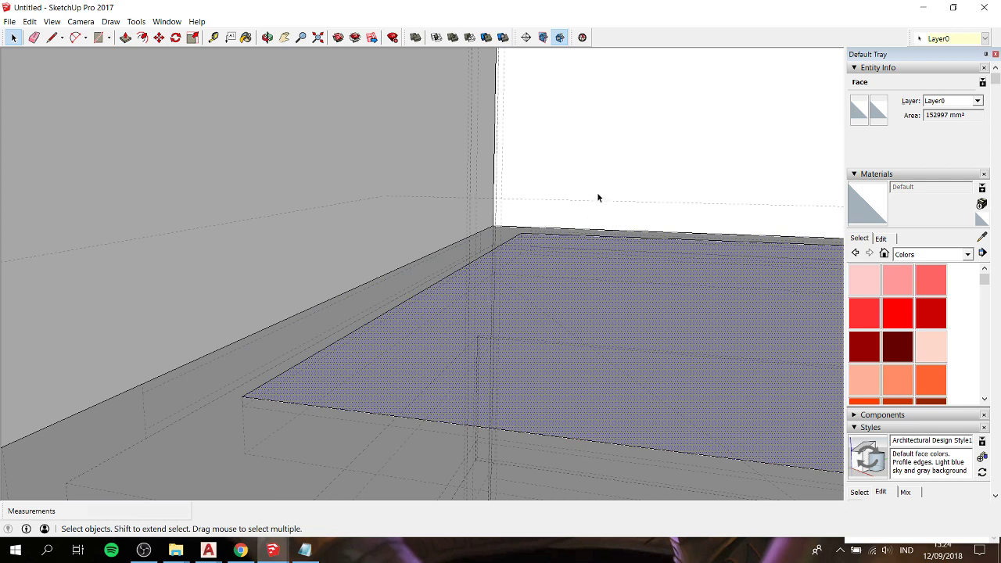
- Select the new inner face with its edges and make it a group
left_click(411, 287)
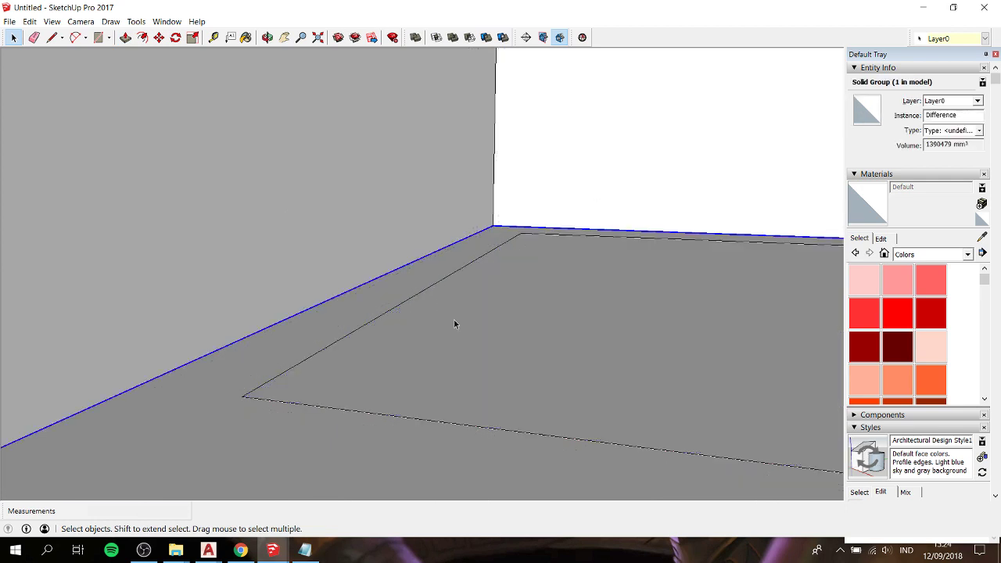
left_click(504, 343)
scroll(504, 342, "down", 3)
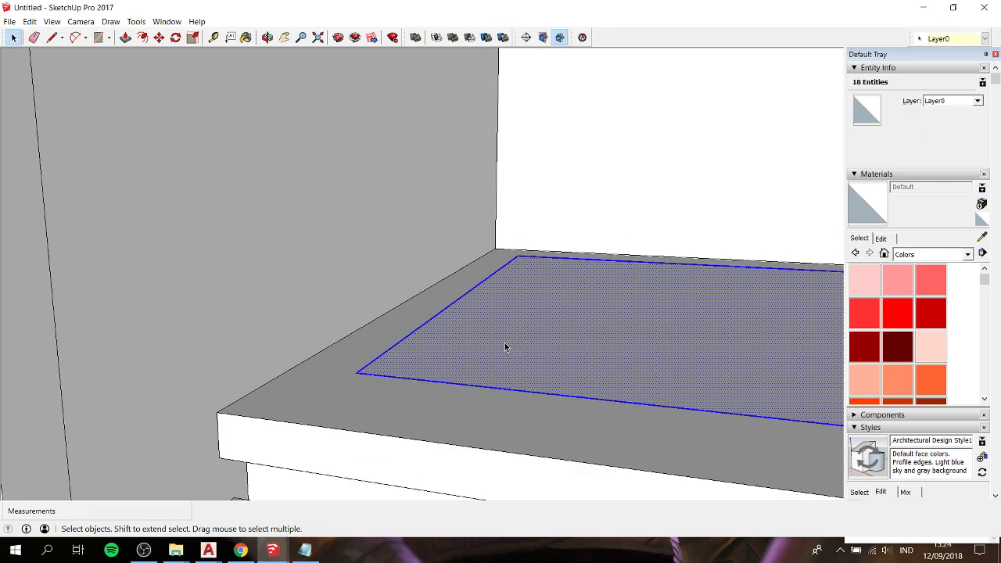
mouse_move(686, 339)
middle_mouse_down()
mouse_move(330, 235)
mouse_move(317, 216)
mouse_move(298, 313)
middle_mouse_up()
right_click(345, 366)
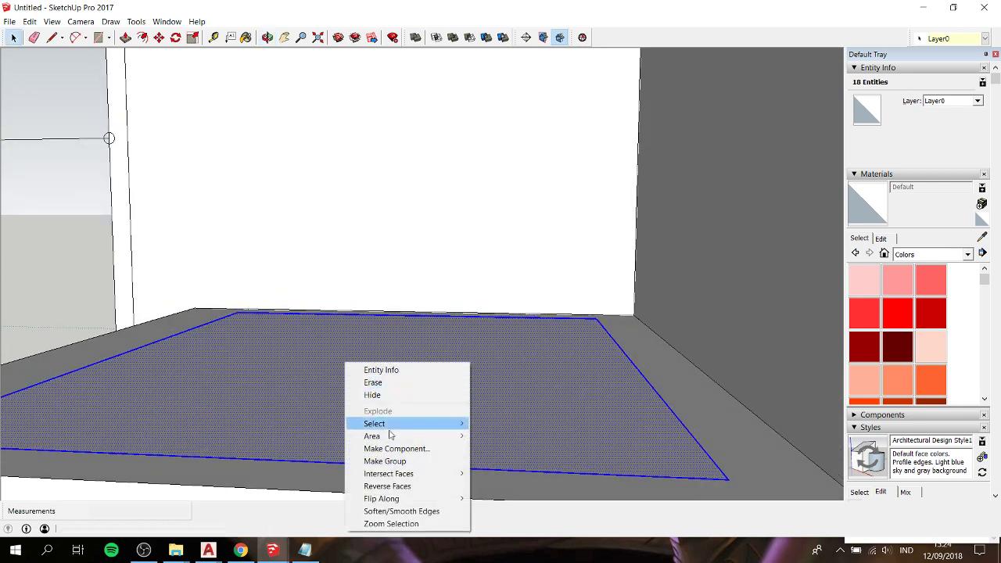
left_click(389, 461)
- Paint the grouped panel with Glass and Mirrors > Translucent Glass Gray
double_click(519, 364)
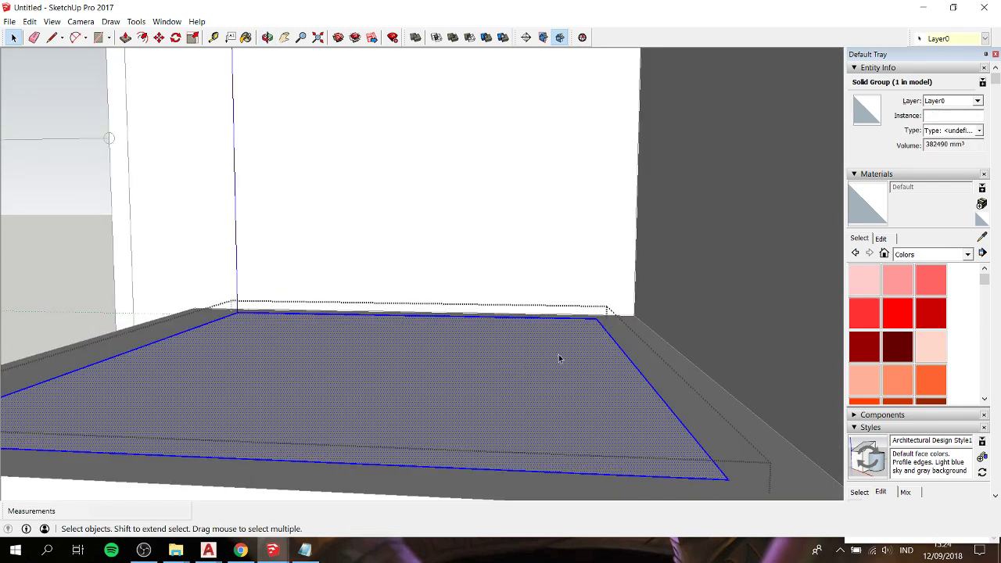
left_click(931, 254)
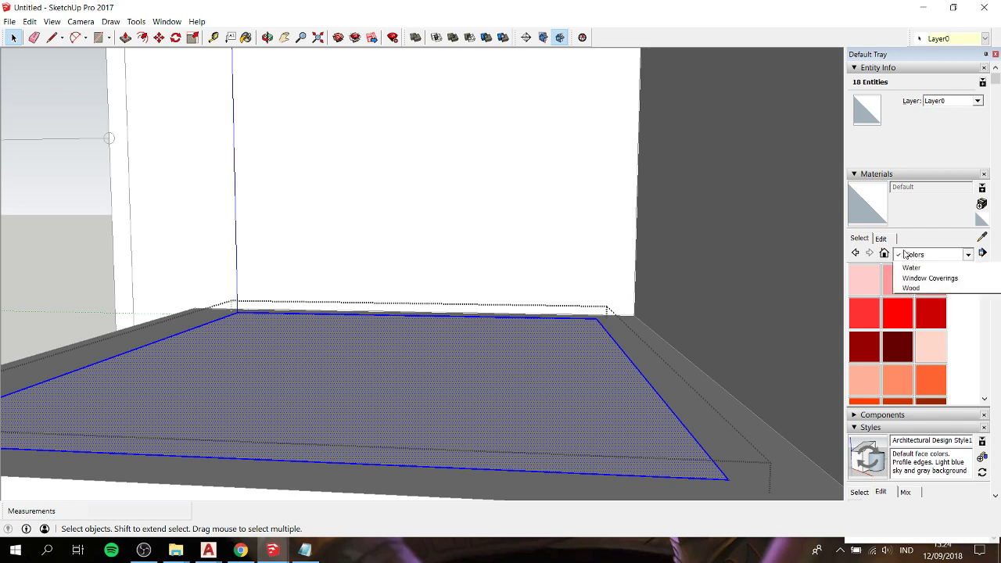
left_click(926, 323)
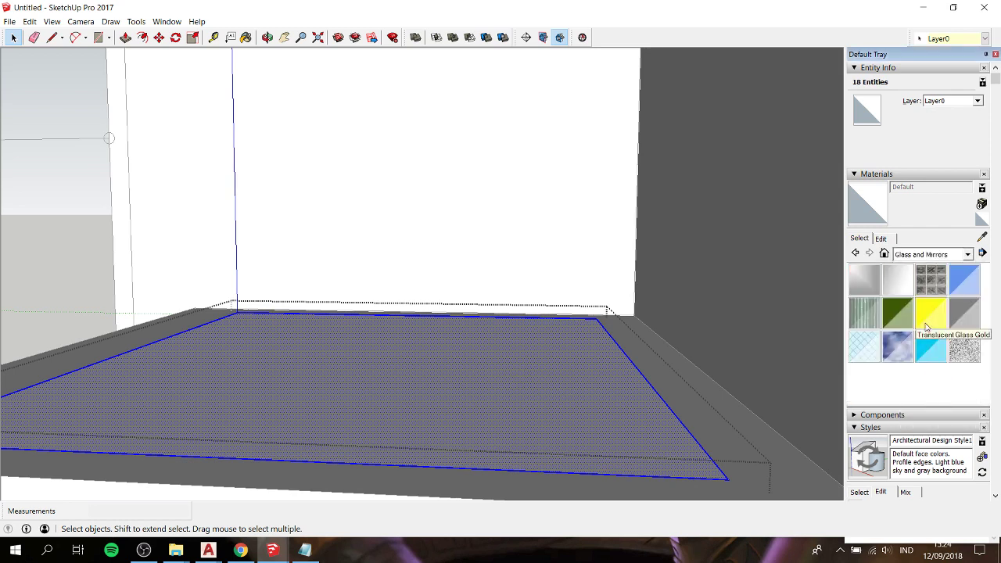
left_click(965, 312)
left_click(480, 374)
key("space")
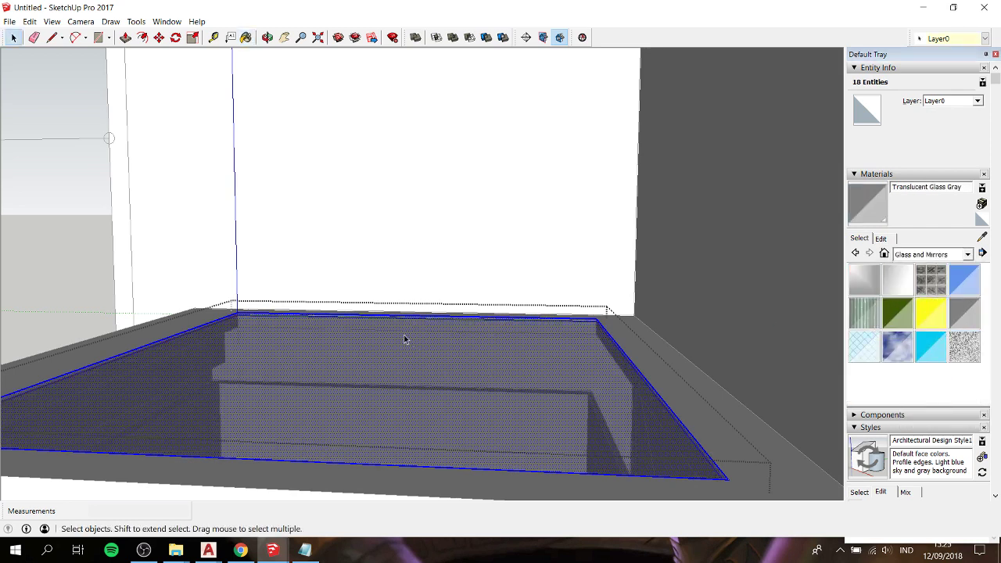
mouse_move(404, 339)
middle_mouse_down()
mouse_move(603, 298)
mouse_move(631, 312)
middle_mouse_up()
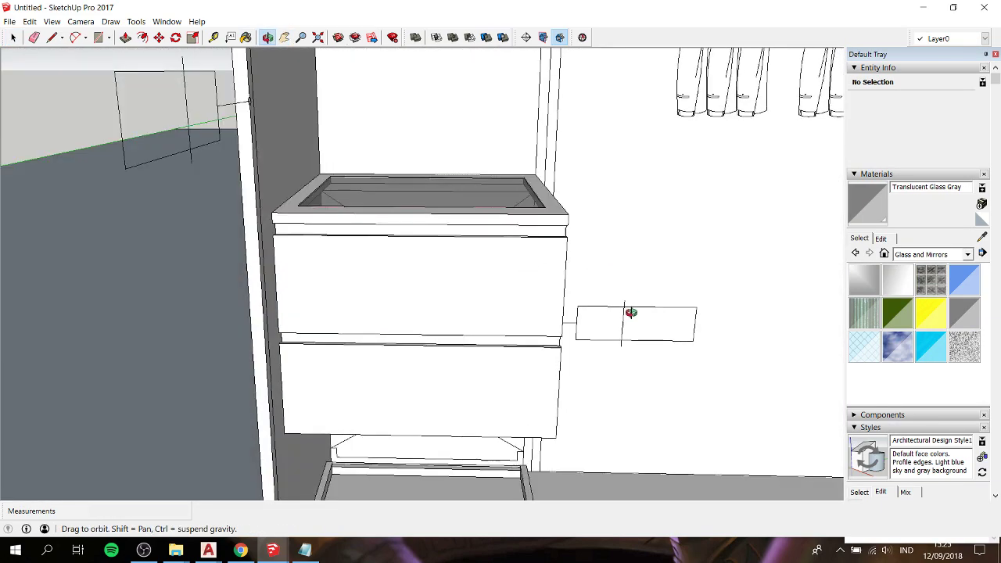
scroll(631, 313, "up", 2)
scroll(496, 261, "up", 3)
scroll(364, 144, "up", 2)
scroll(290, 224, "up", 2)
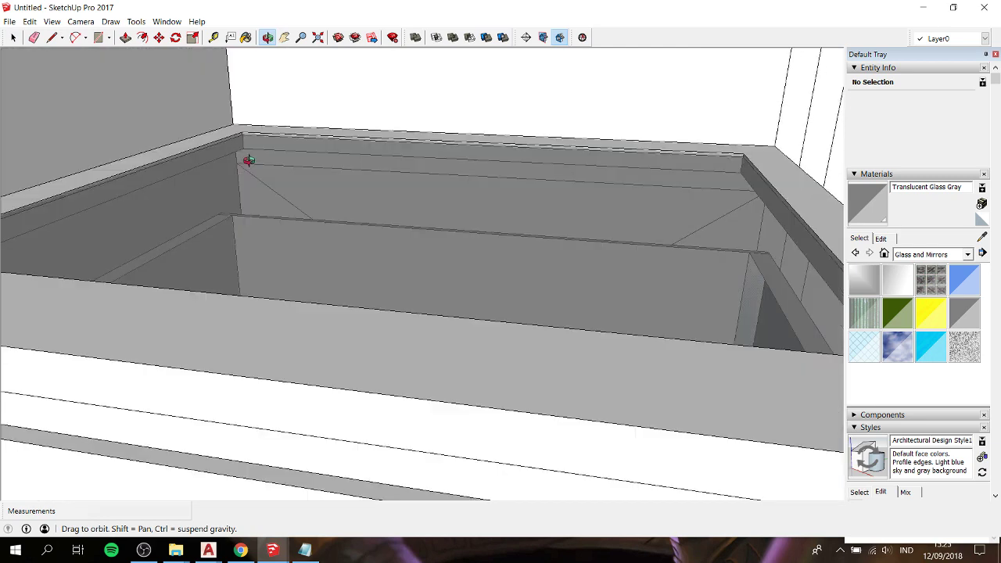
mouse_move(248, 160)
middle_mouse_down()
mouse_move(239, 127)
mouse_move(246, 161)
middle_mouse_up()
left_click(251, 149)
scroll(244, 145, "up", 2)
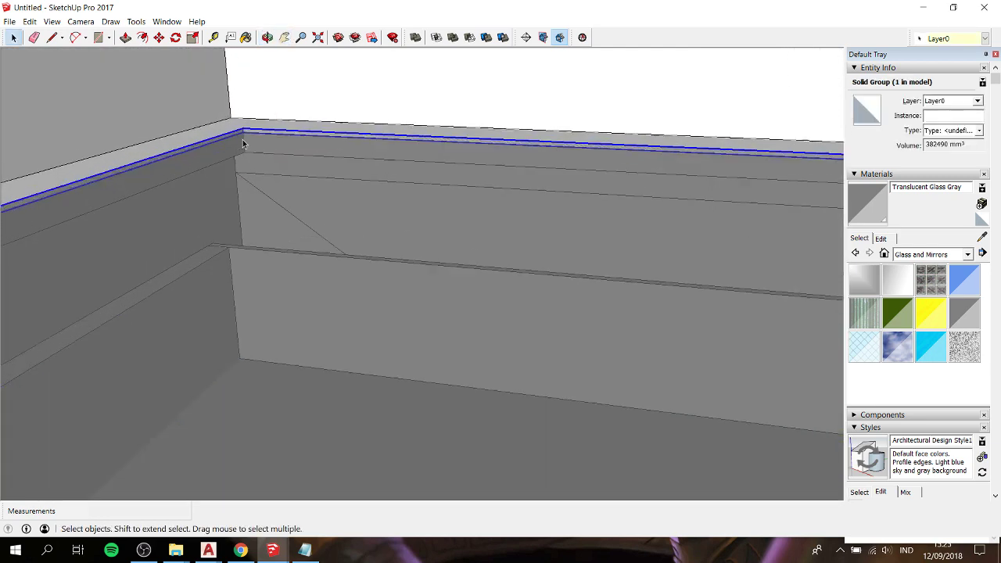
scroll(242, 143, "up", 2)
scroll(243, 139, "up", 1)
scroll(242, 134, "up", 1)
scroll(243, 129, "up", 1)
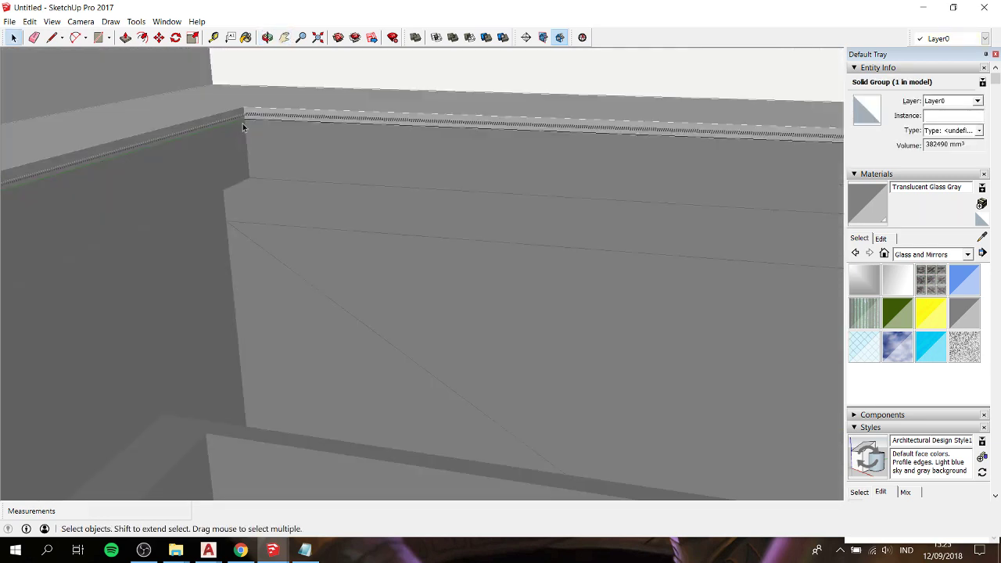
double_click(243, 120)
left_click(254, 115)
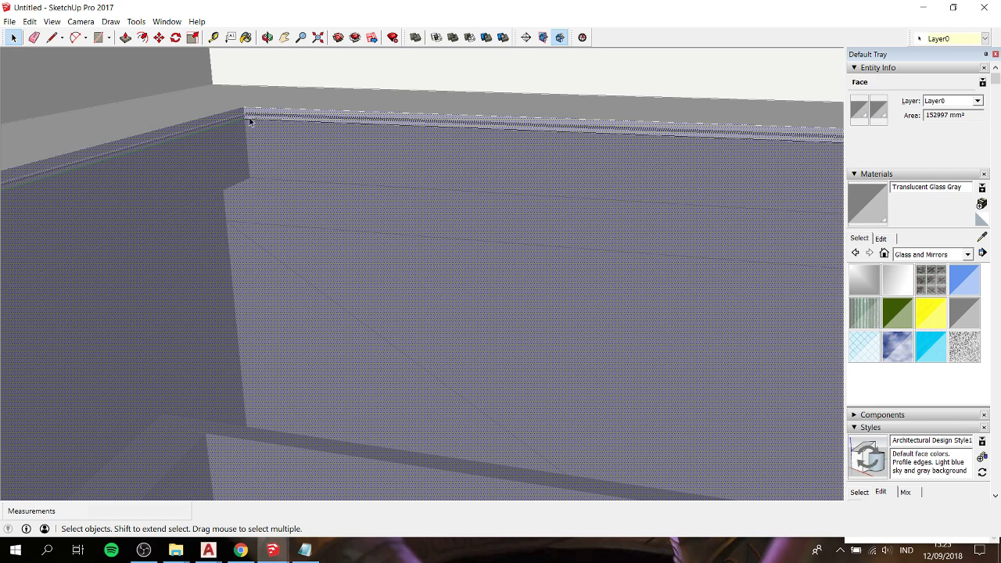
left_click(251, 121)
left_click(253, 160)
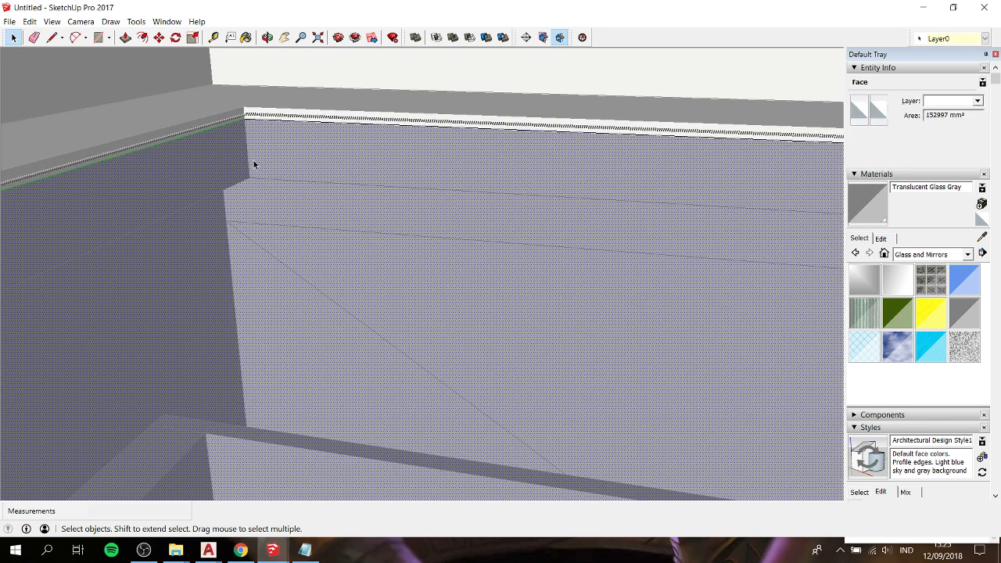
scroll(253, 160, "down", 2)
scroll(254, 163, "down", 2)
mouse_move(483, 316)
middle_mouse_down()
mouse_move(318, 177)
mouse_move(143, 259)
mouse_move(518, 329)
middle_mouse_up()
scroll(472, 224, "down", 3)
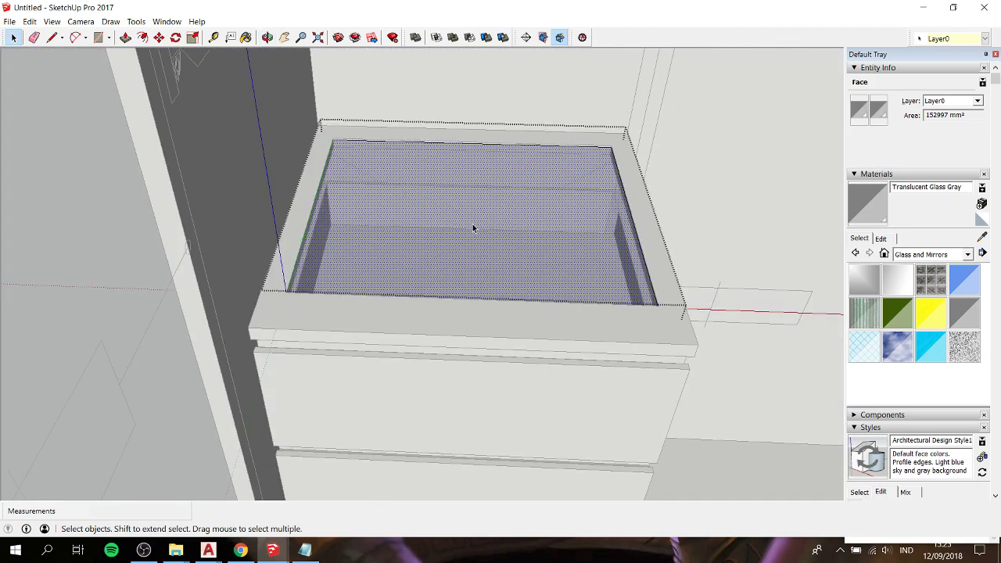
scroll(469, 221, "down", 2)
middle_click_drag(469, 221, 365, 272, "shift")
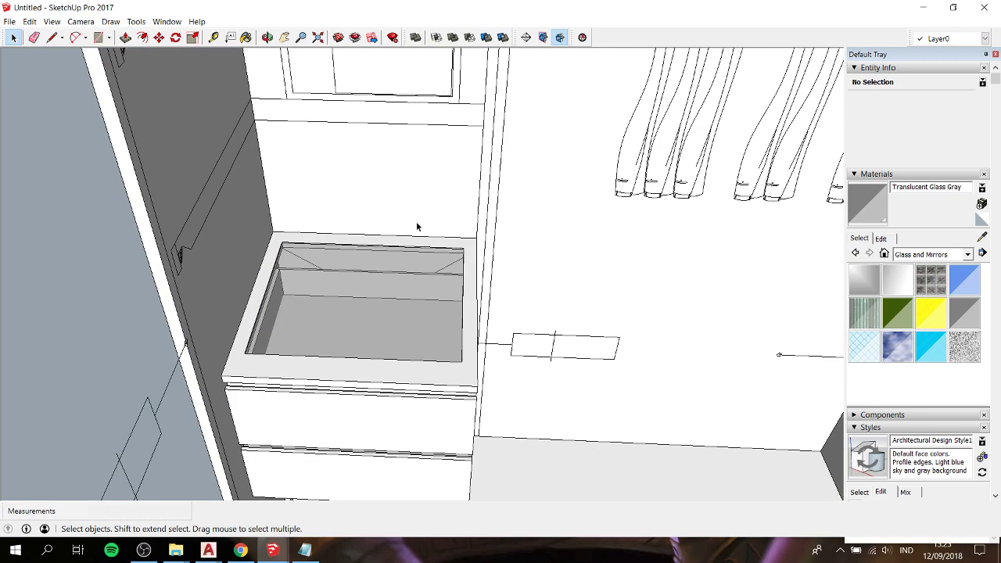
scroll(399, 217, "down", 2)
scroll(399, 210, "down", 2)
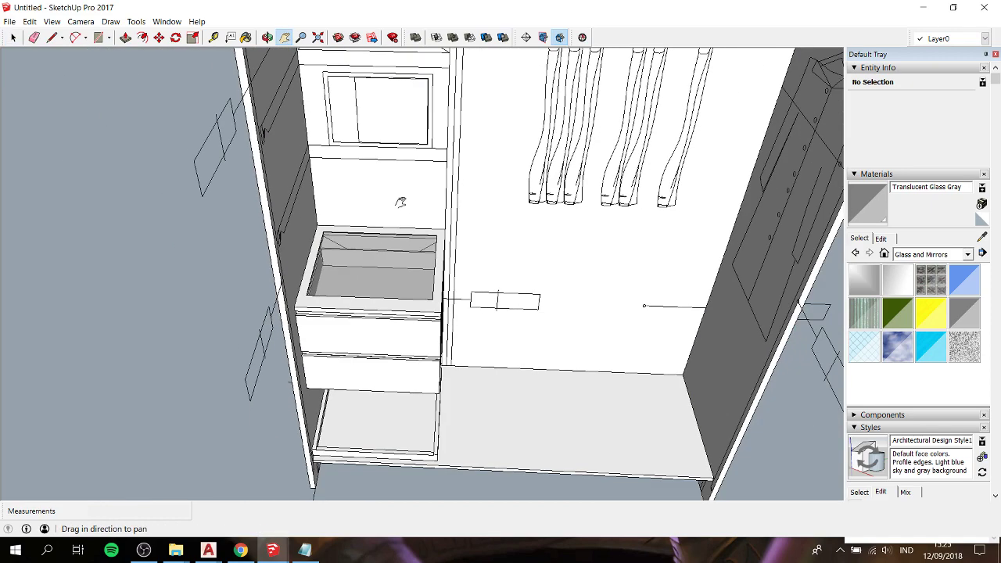
middle_click_drag(402, 204, 258, 204, "shift")
mouse_move(346, 389)
middle_mouse_down()
mouse_move(331, 282)
mouse_move(364, 107)
middle_mouse_up()
middle_click_drag(349, 164, 326, 297)
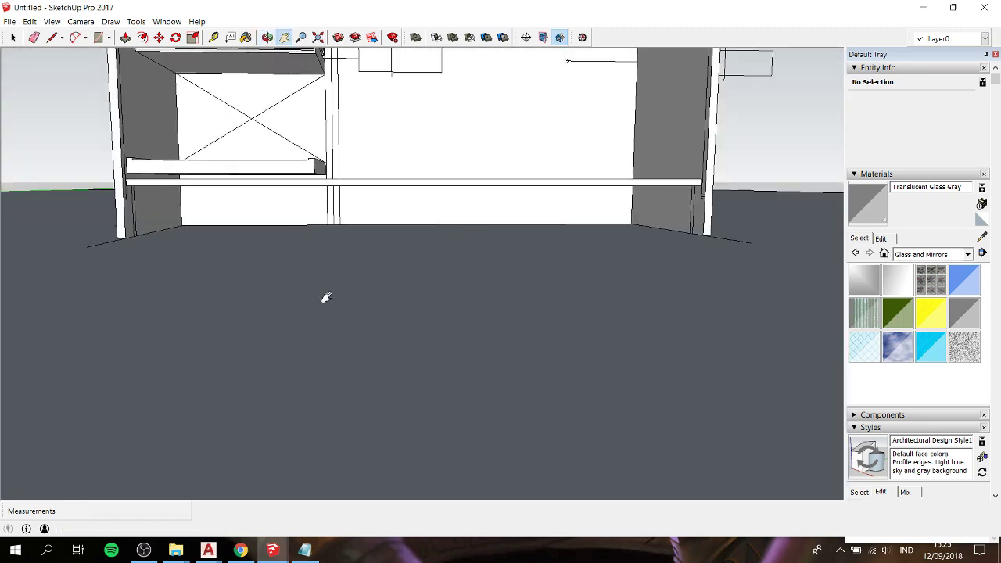
mouse_move(363, 162)
middle_mouse_down("shift")
mouse_move(391, 380)
mouse_move(380, 347)
mouse_move(387, 286)
mouse_move(347, 307)
mouse_move(130, 240)
mouse_move(330, 290)
middle_mouse_up("shift")
left_click(356, 250)
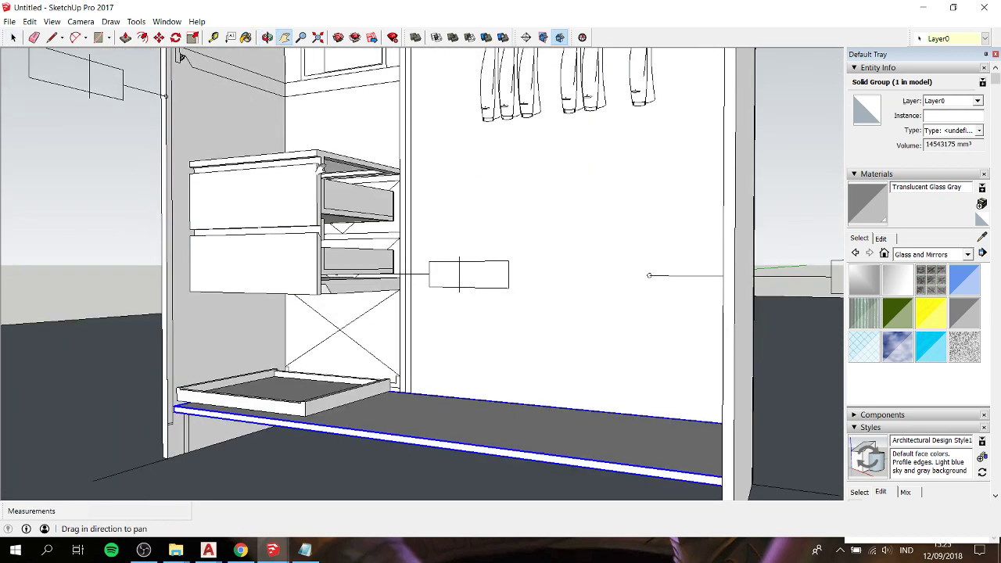
- Select the thin panel beneath the drawers and start a copy move, then cancel it
left_click(330, 289)
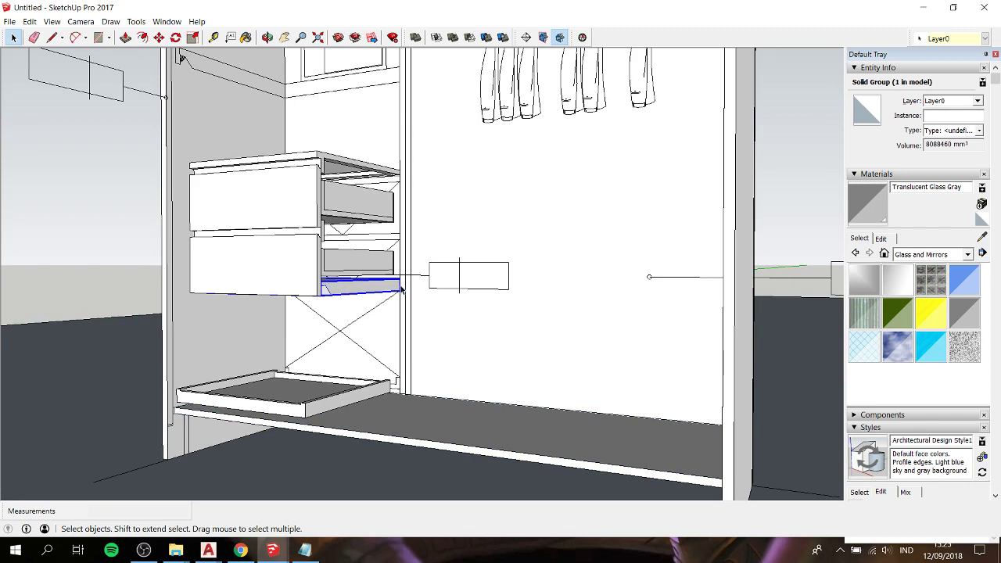
key("m")
middle_click_drag(400, 278, 413, 352)
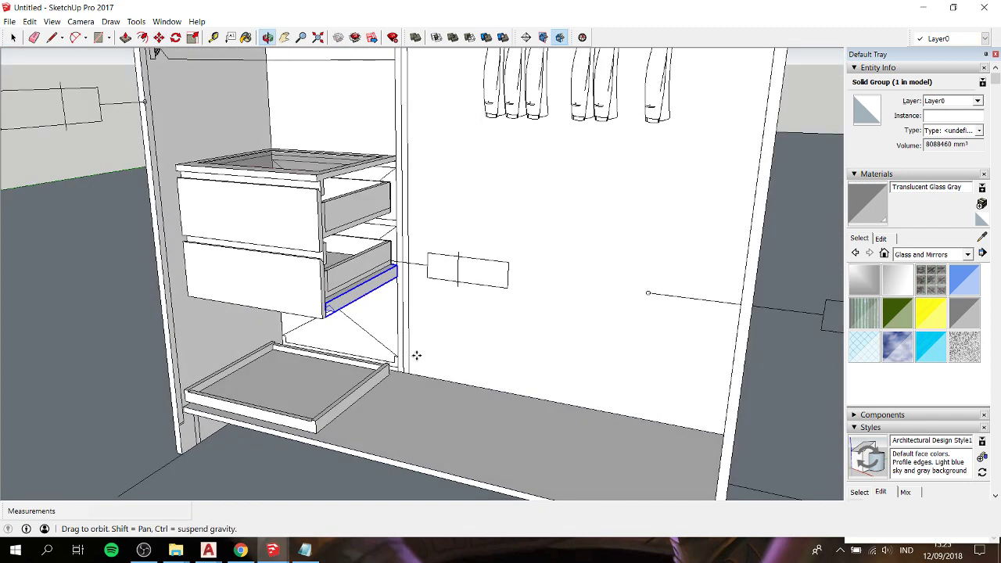
left_click(414, 353)
mouse_move(402, 172)
middle_mouse_down()
mouse_move(412, 235)
mouse_move(404, 156)
middle_mouse_up()
key("ctrl")
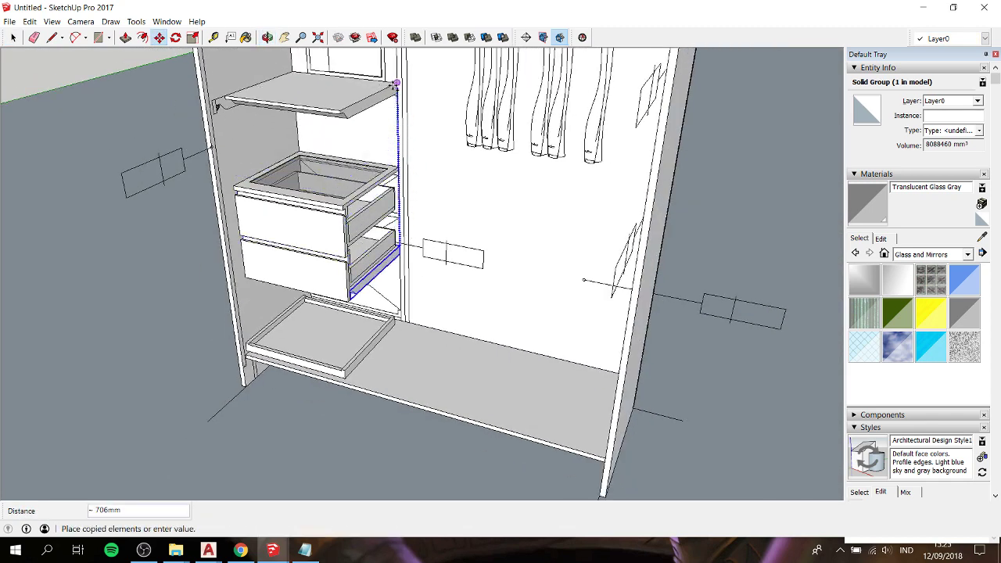
key("space")
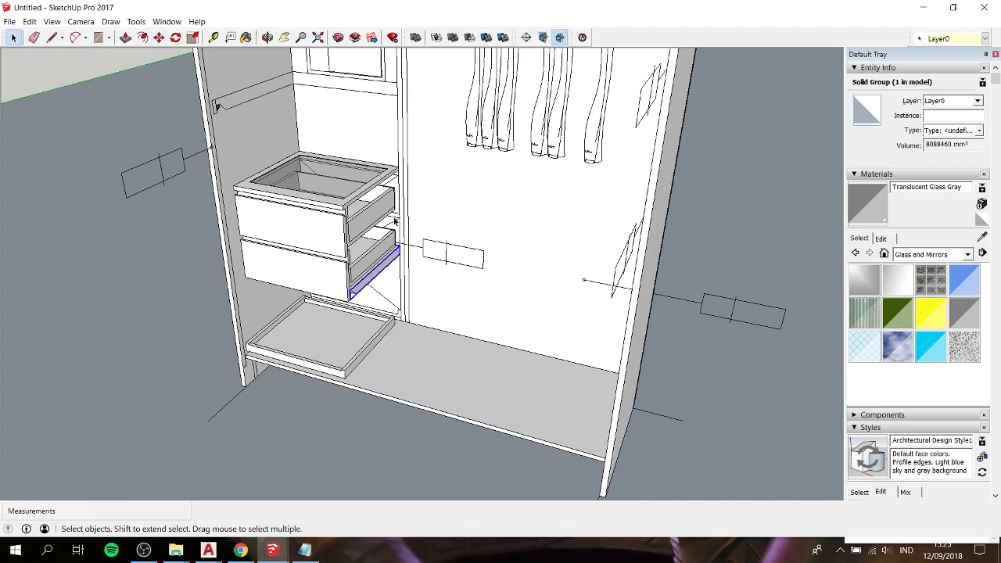
- Copy the panel up to the top of the left compartment, about 706mm up
key("m")
left_click(399, 247)
key("ctrl")
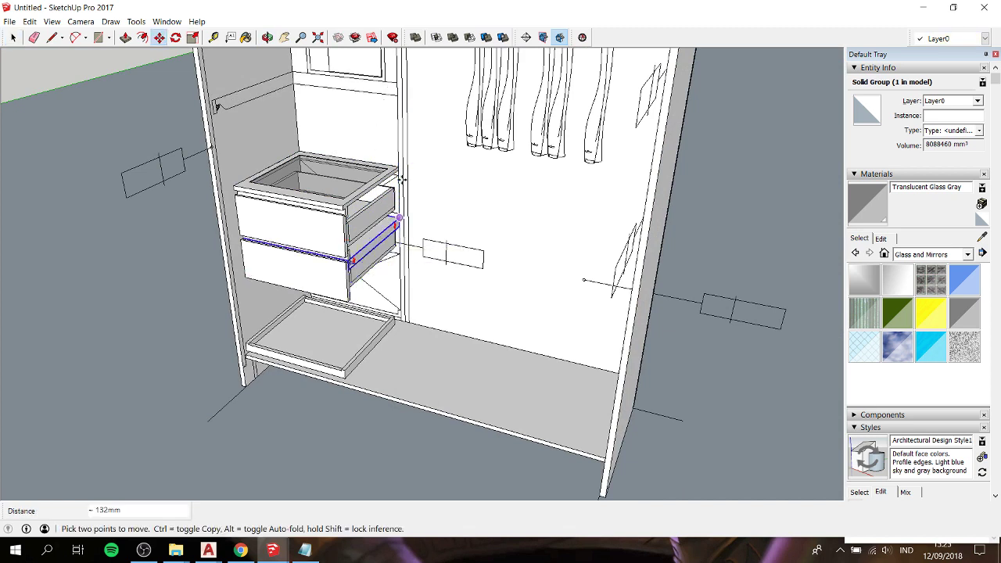
left_click(395, 82)
scroll(313, 117, "up", 5)
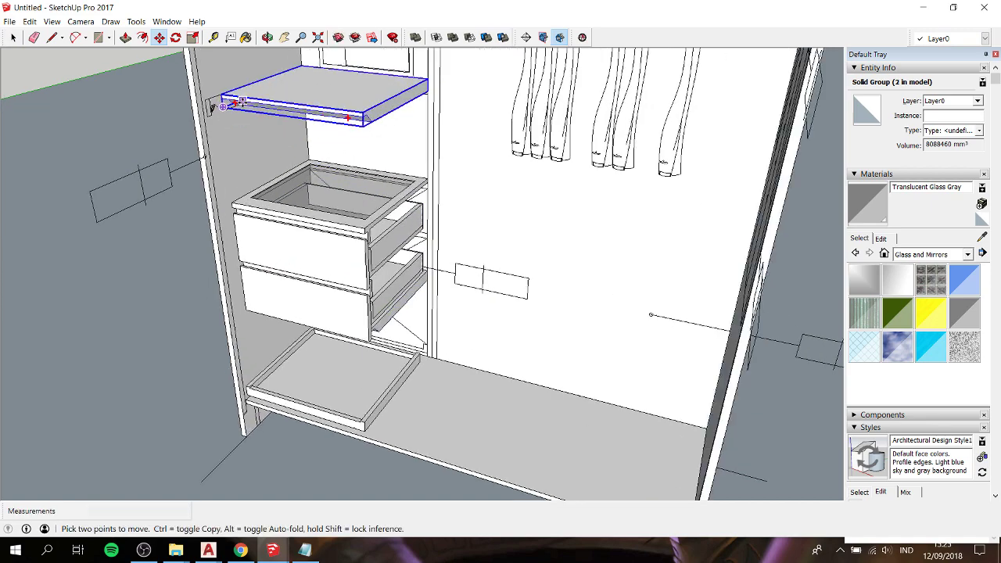
mouse_move(235, 94)
middle_mouse_down()
mouse_move(197, 87)
mouse_move(230, 83)
mouse_move(213, 68)
mouse_move(261, 79)
middle_mouse_up()
- Nudge the new shelf copy into its final position above the drawer unit
key("m")
scroll(262, 78, "down", 3)
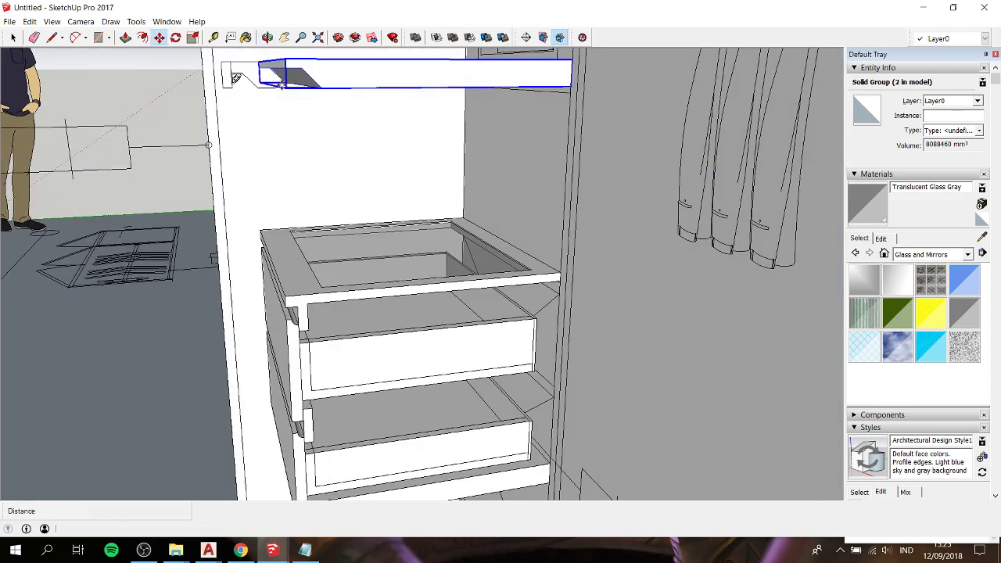
key("m")
scroll(274, 86, "up", 3)
scroll(282, 114, "up", 2)
middle_click_drag(283, 113, 309, 122)
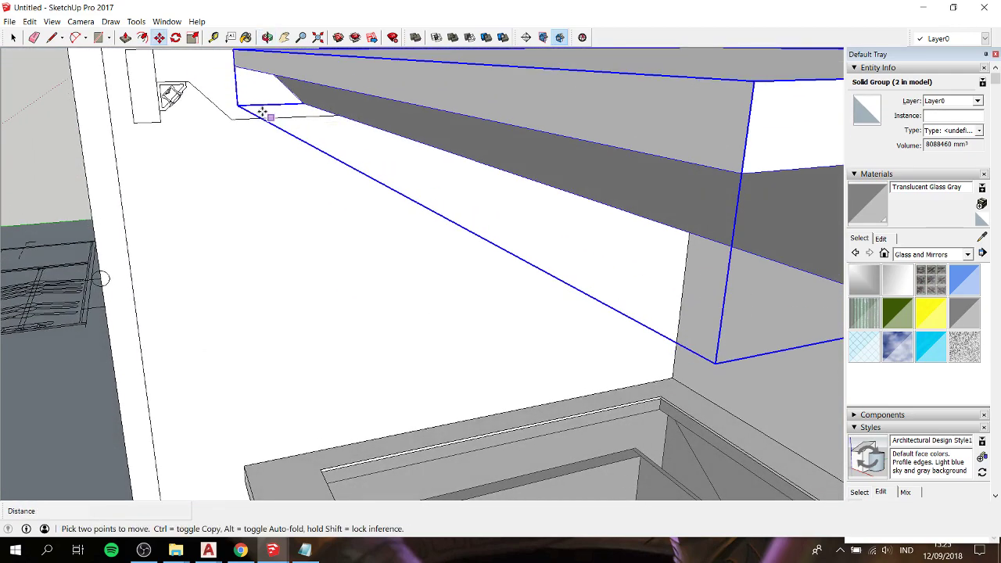
left_click(234, 65)
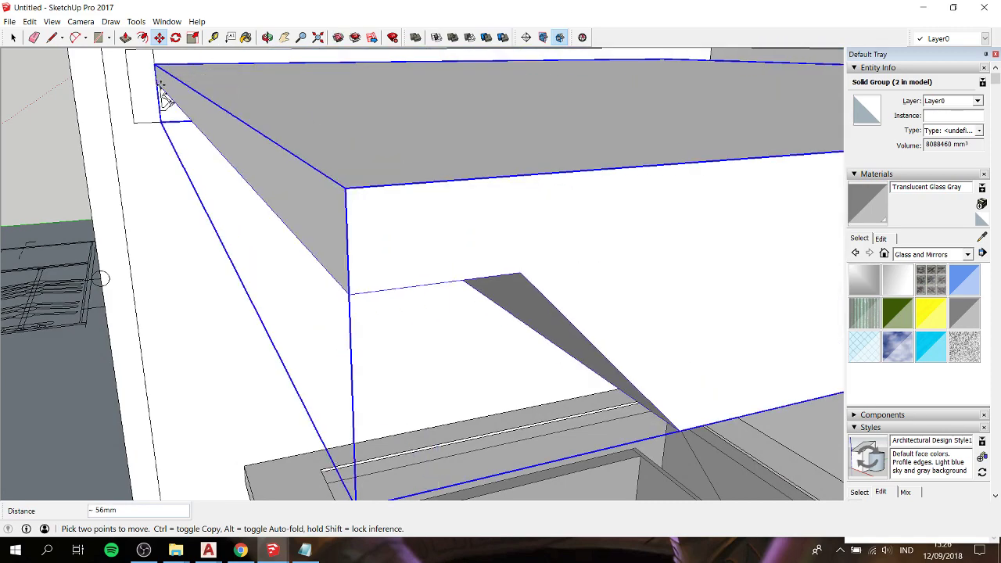
middle_click_drag(164, 98, 248, 61)
scroll(188, 167, "down", 3)
mouse_move(376, 339)
middle_mouse_down("shift")
mouse_move(376, 348)
mouse_move(300, 248)
mouse_move(380, 360)
mouse_move(293, 284)
mouse_move(448, 291)
mouse_move(444, 214)
middle_mouse_up("shift")
mouse_move(644, 277)
middle_mouse_down("shift")
mouse_move(351, 297)
mouse_move(405, 337)
mouse_move(316, 259)
mouse_move(300, 261)
mouse_move(406, 261)
mouse_move(388, 213)
middle_mouse_up("shift")
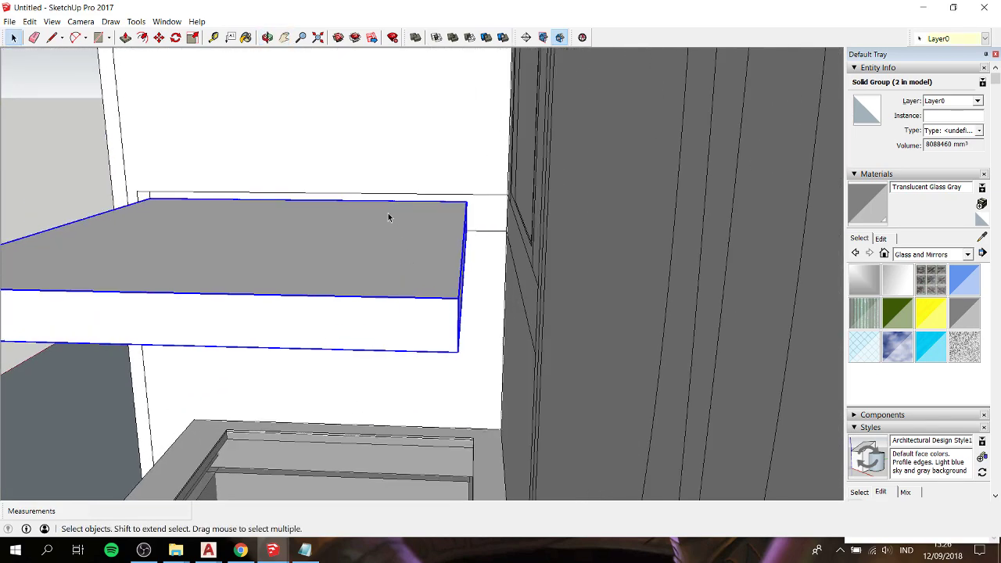
- Inside the upper shelf group, push the top face up 10mm to thicken the shelf
double_click(388, 213)
left_click(417, 214)
key("p")
left_click(449, 201)
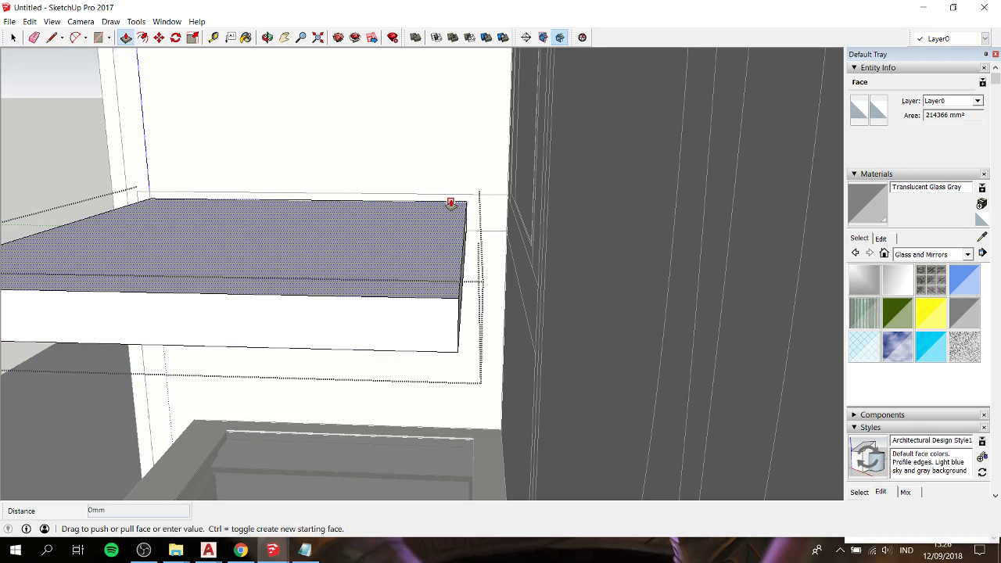
type("10")
key("Return")
mouse_move(523, 242)
middle_mouse_down()
mouse_move(512, 230)
mouse_move(525, 222)
mouse_move(459, 271)
mouse_move(649, 330)
middle_mouse_up()
key("space")
left_click(470, 295)
key("p")
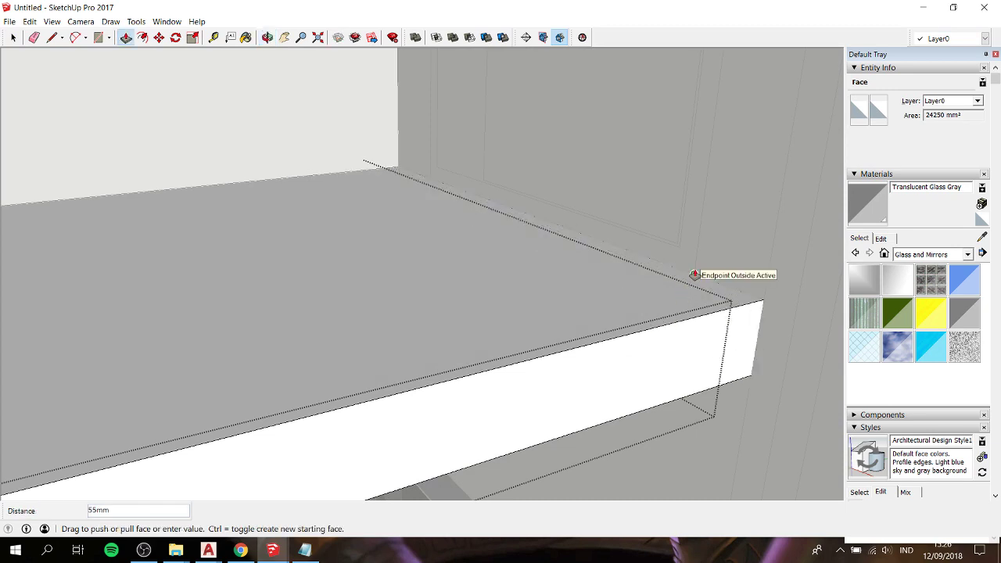
mouse_move(547, 245)
middle_mouse_down()
mouse_move(485, 236)
mouse_move(398, 261)
mouse_move(232, 283)
mouse_move(144, 266)
middle_mouse_up()
key("space")
- Draw a 50×18mm rectangle on the shelf's end and extrude it along the front edge as a lip
scroll(144, 266, "up", 3)
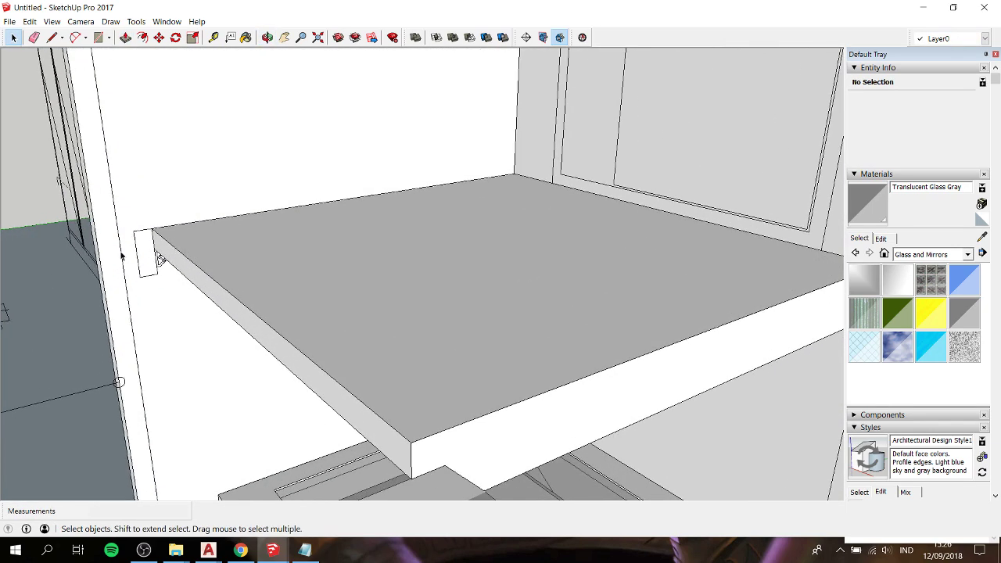
key("r")
left_click(134, 230)
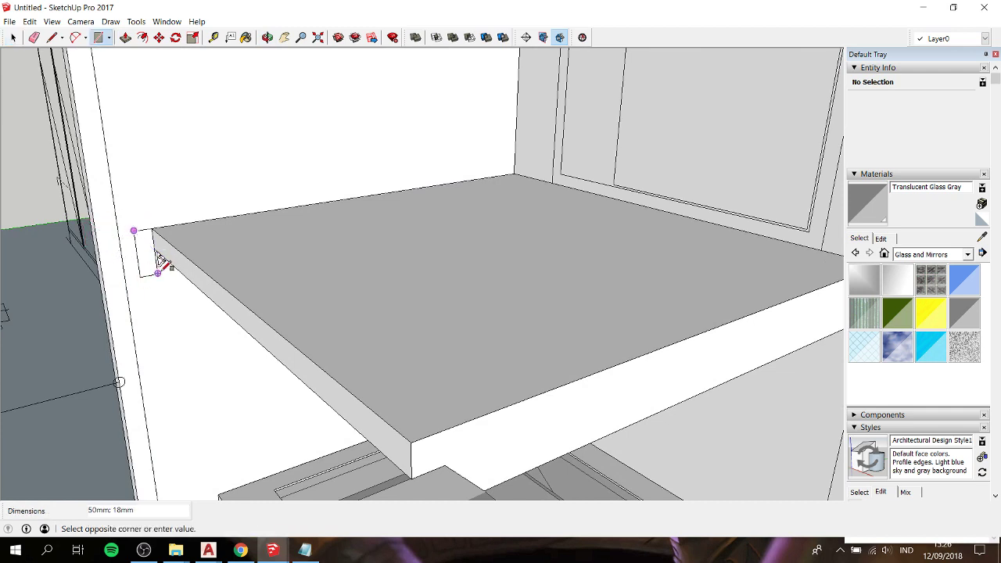
left_click(158, 272)
key("space")
left_click(148, 258)
key("p")
mouse_move(149, 258)
left_mouse_down()
mouse_move(385, 370)
mouse_move(416, 451)
left_mouse_up()
key("space")
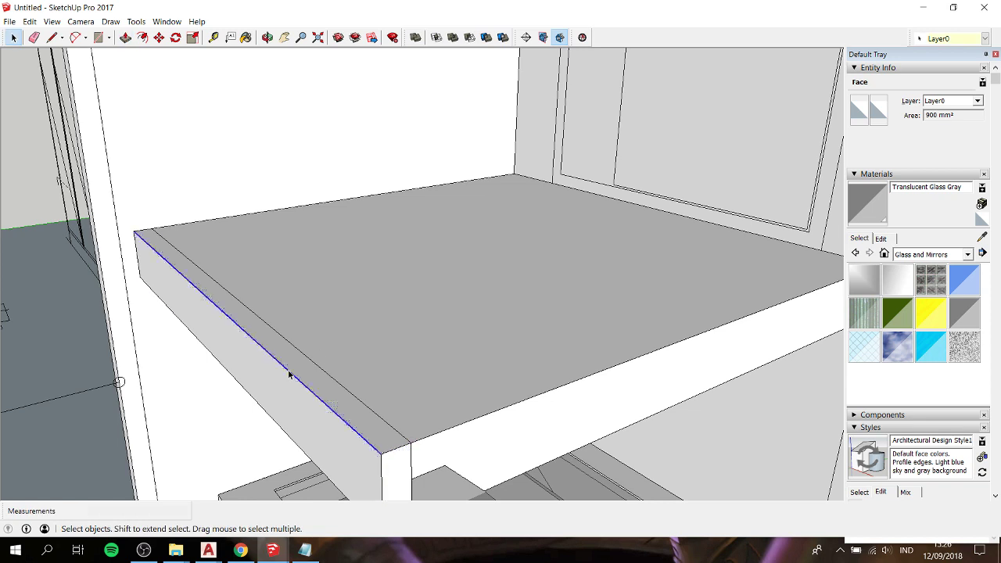
- Group the front lip, then group it together with the shelf slab
triple_click(290, 373)
right_click(290, 372)
left_click(328, 302)
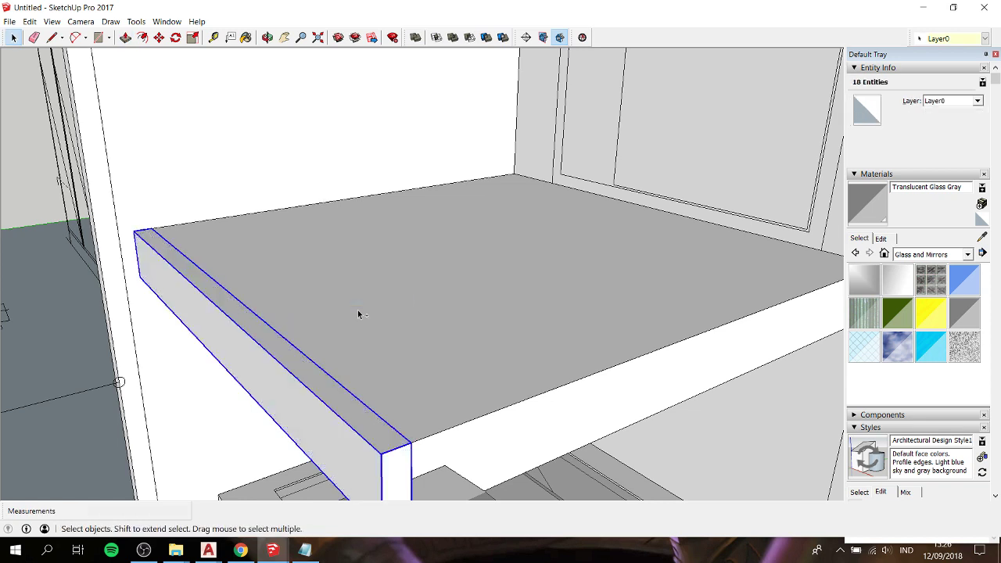
left_click(360, 311, "shift")
right_click(342, 314)
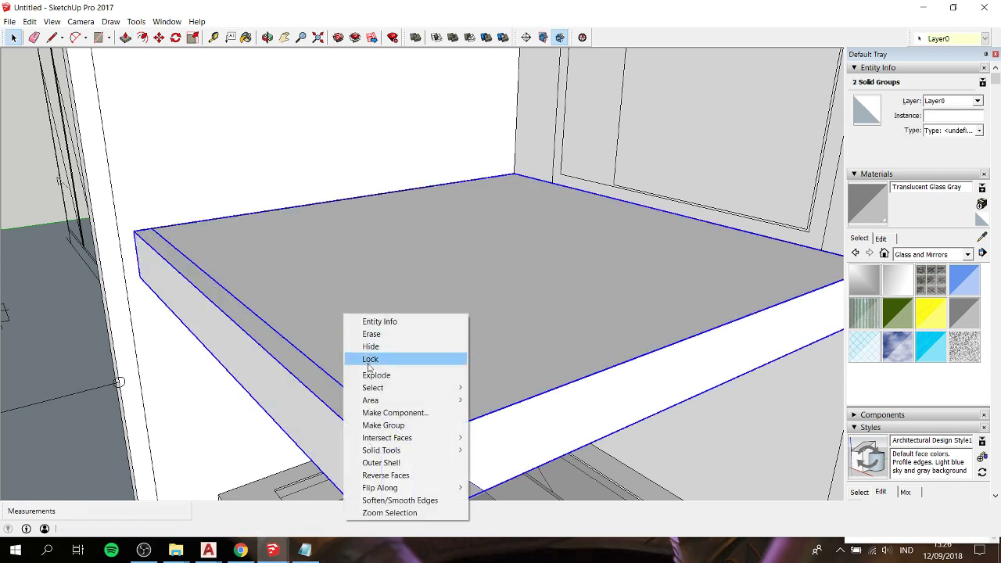
left_click(369, 425)
- Orbit and zoom around the combined shelf to inspect it
middle_click_drag(368, 425, 451, 258)
scroll(469, 234, "down", 3)
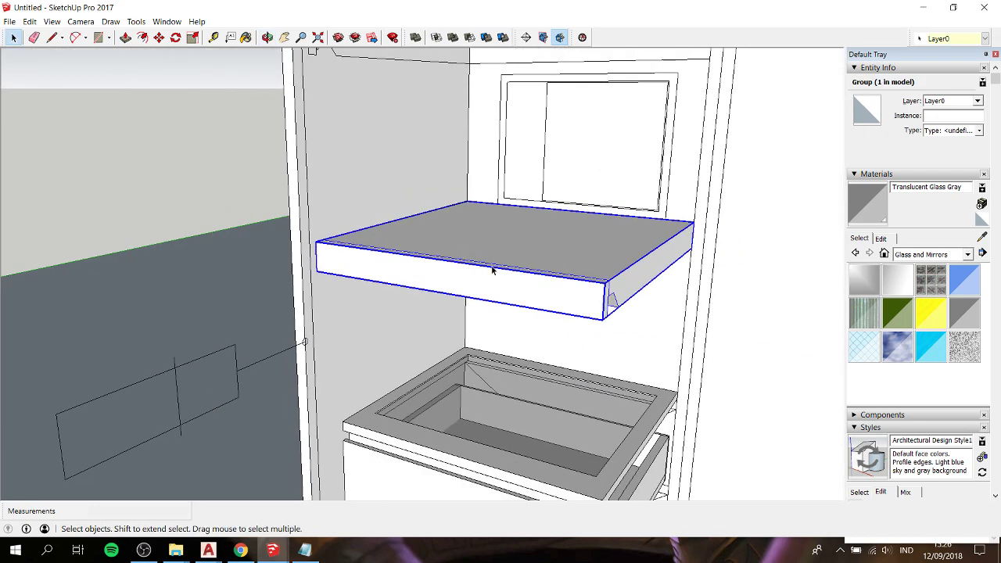
mouse_move(511, 217)
middle_mouse_down()
mouse_move(427, 266)
mouse_move(481, 264)
middle_mouse_up()
scroll(481, 265, "down", 2)
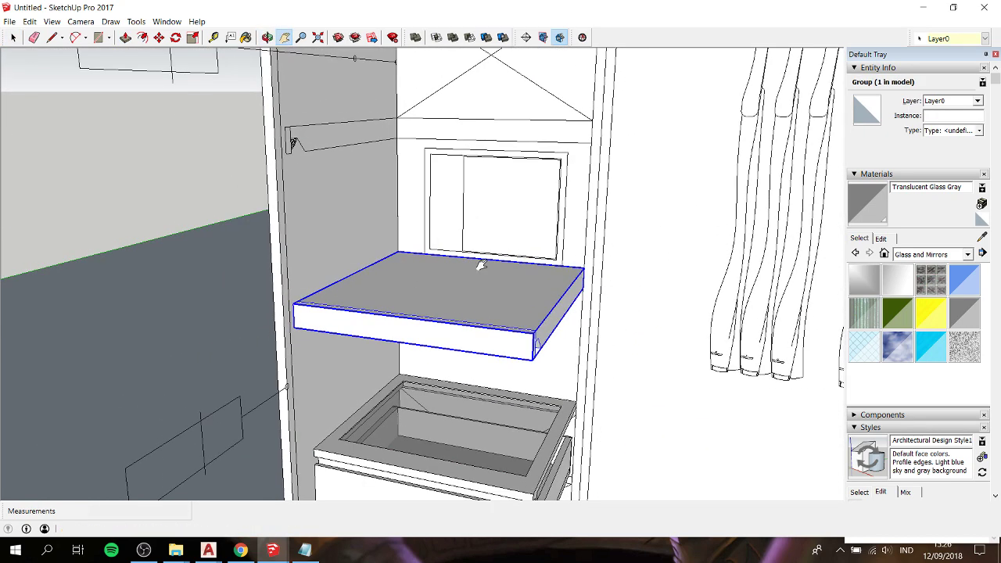
right_click(553, 295)
left_click(447, 273)
right_click(449, 274)
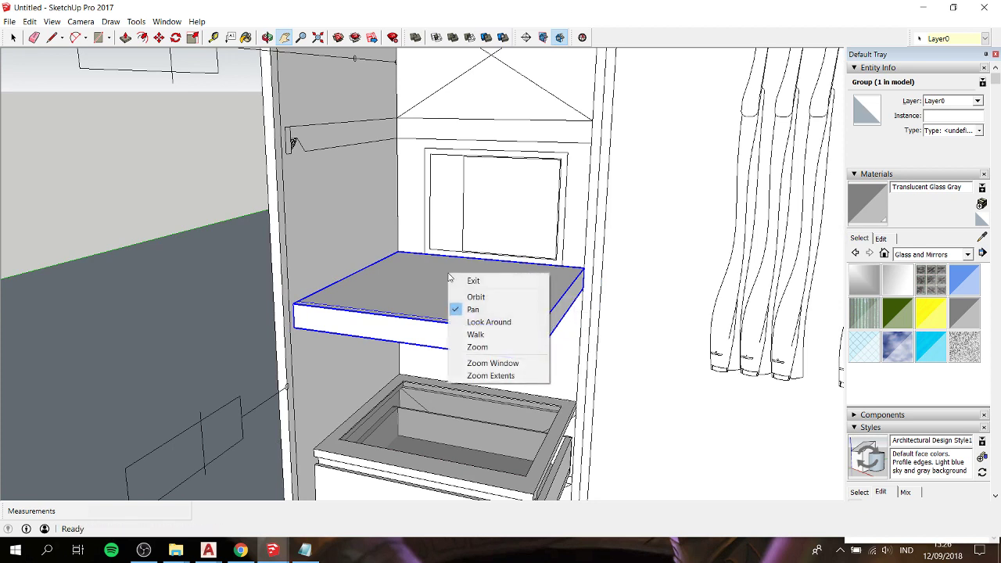
left_click(434, 285)
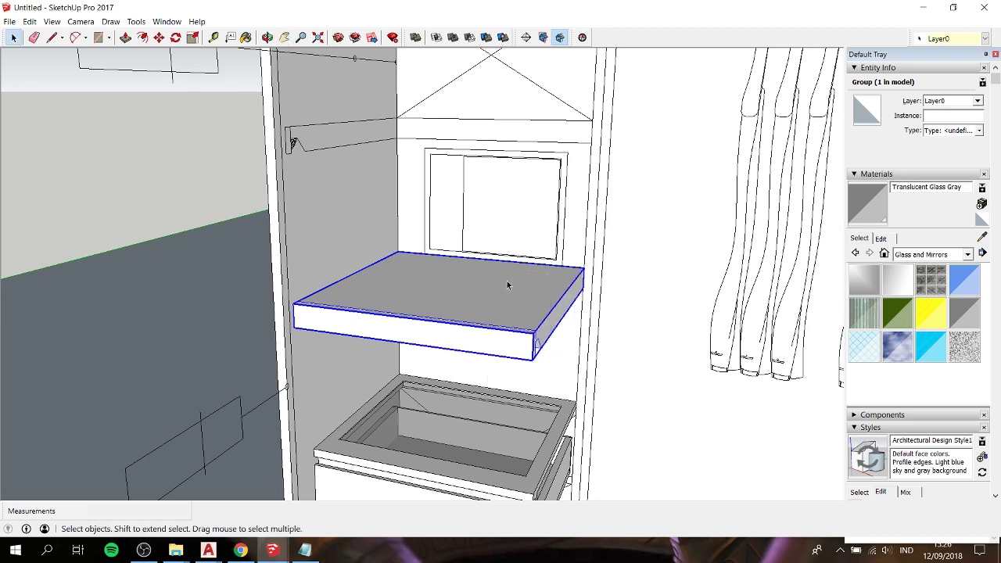
- Turn the shelf group into a component
right_click(497, 310)
left_click(557, 394)
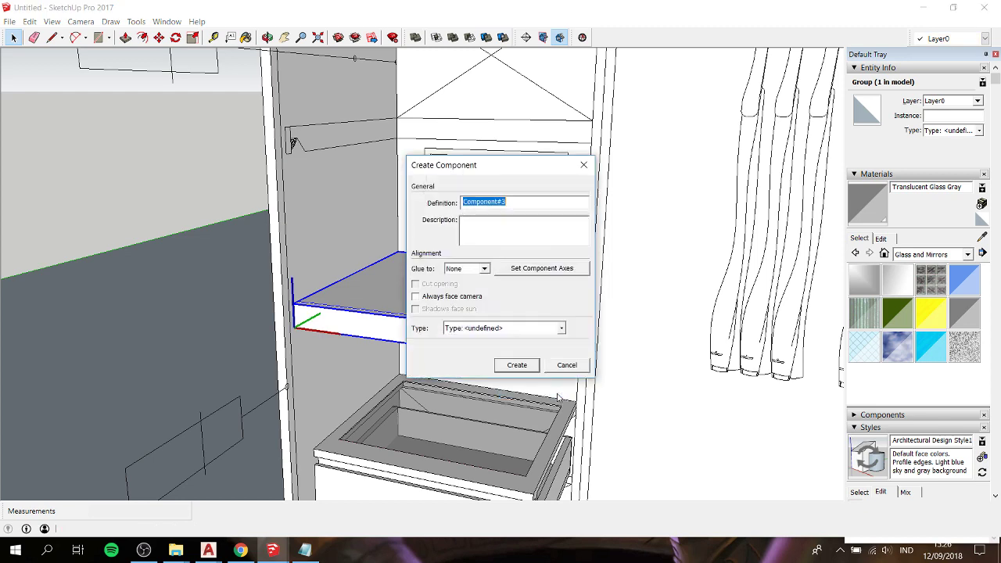
left_click(507, 372)
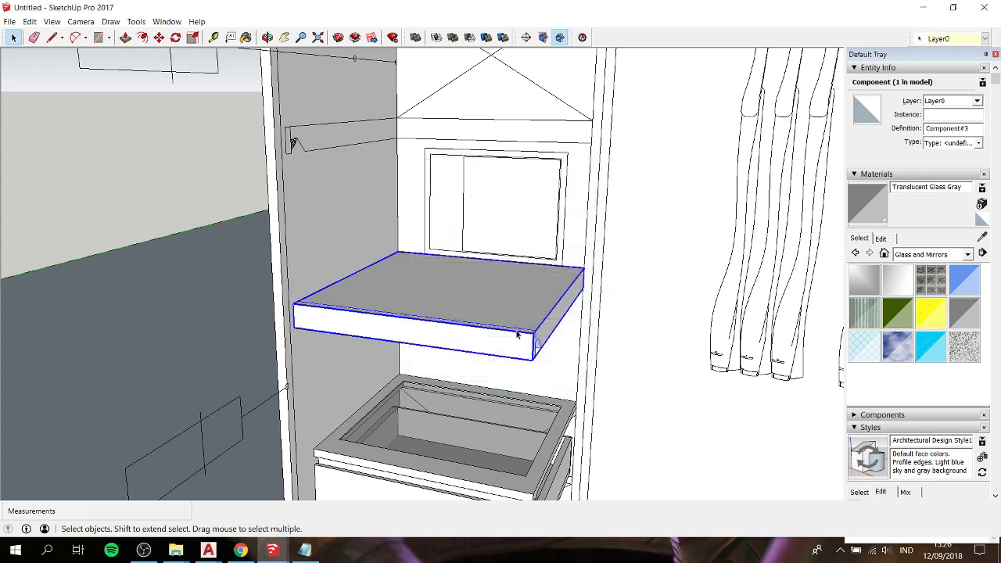
middle_click_drag(537, 286, 431, 373, "shift")
- Copy the shelf component about 325 mm higher in the left compartment
key("m")
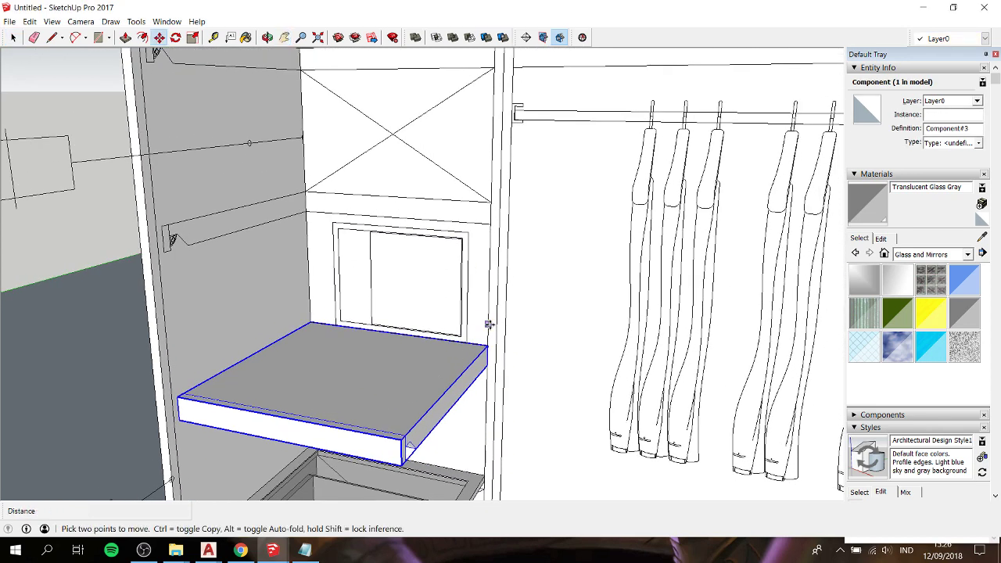
left_click(482, 348)
key("ctrl")
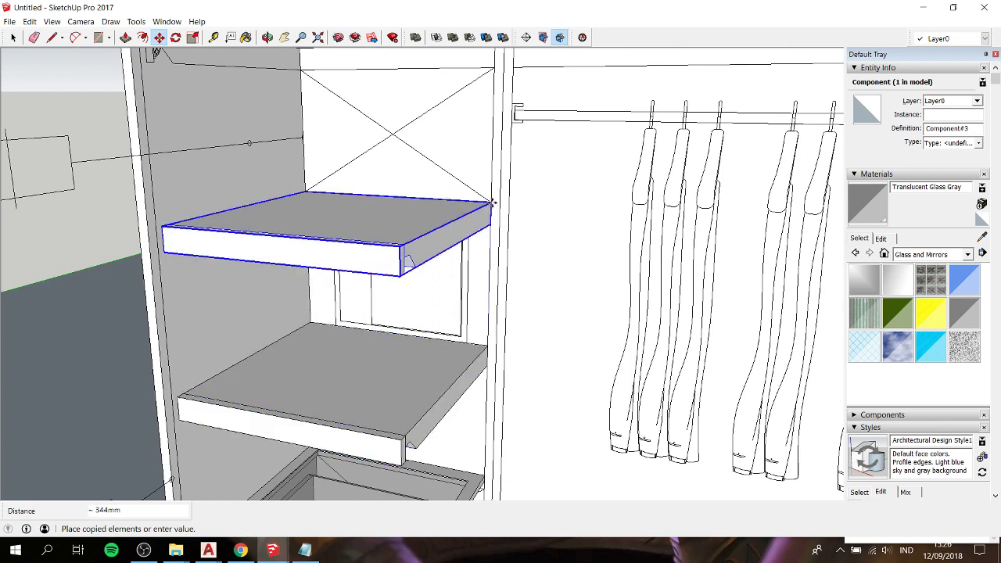
middle_click_drag(491, 202, 495, 338, "shift")
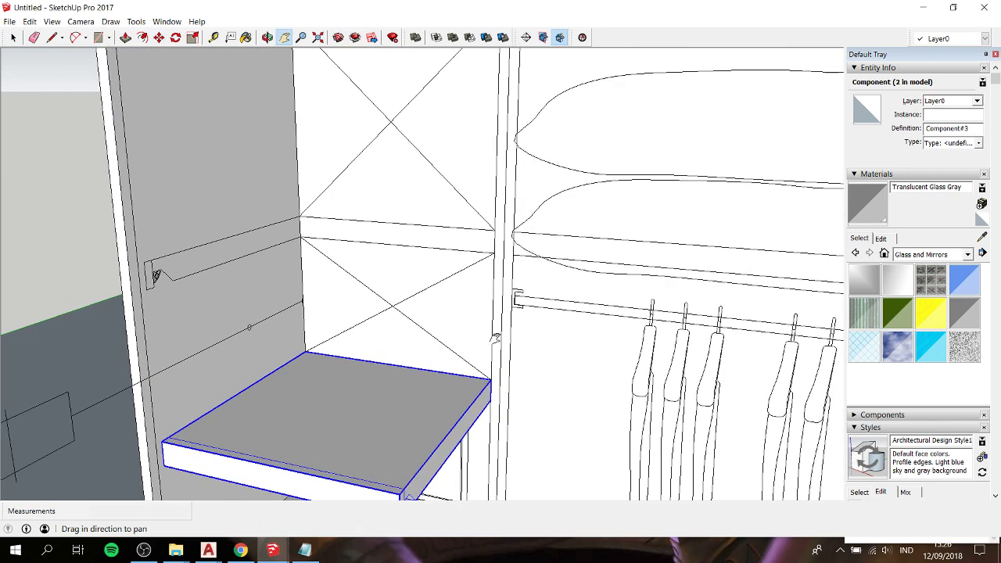
left_click(489, 376)
key("ctrl")
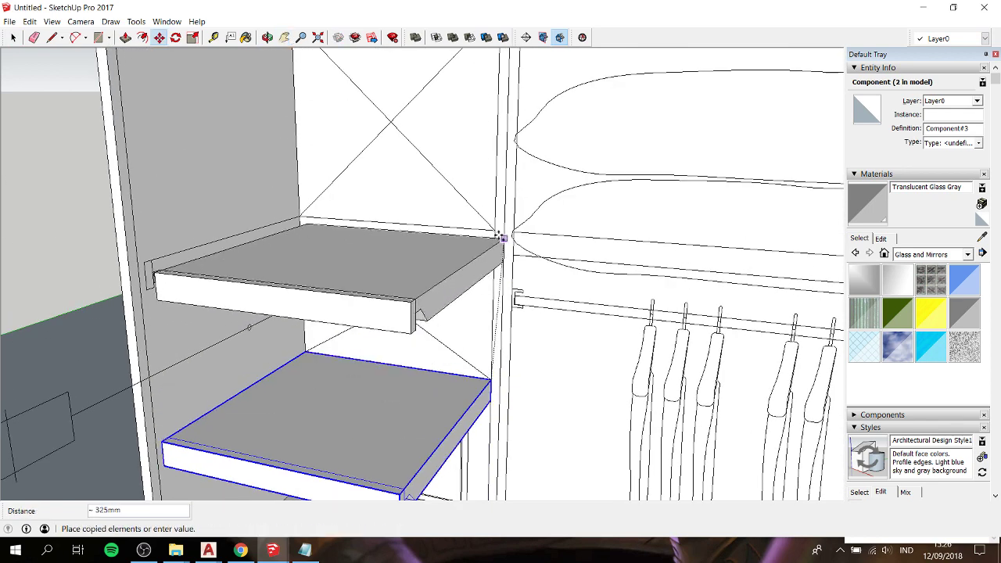
left_click(493, 233)
- Pan and orbit to a closer, lower frontal view of the wardrobe
middle_click_drag(493, 233, 505, 235)
key("h")
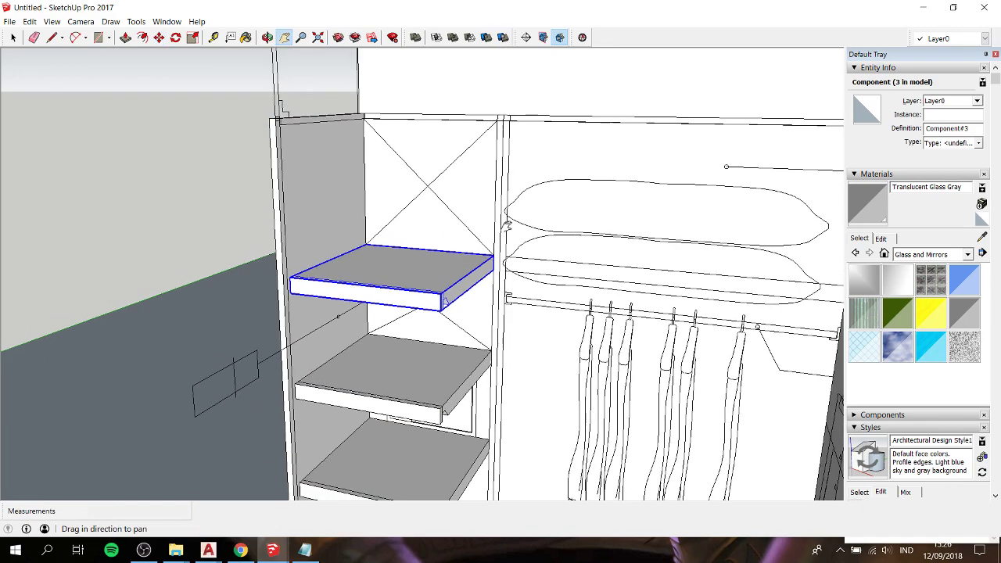
left_click_drag(508, 172, 510, 238)
key("space")
scroll(510, 239, "down", 3)
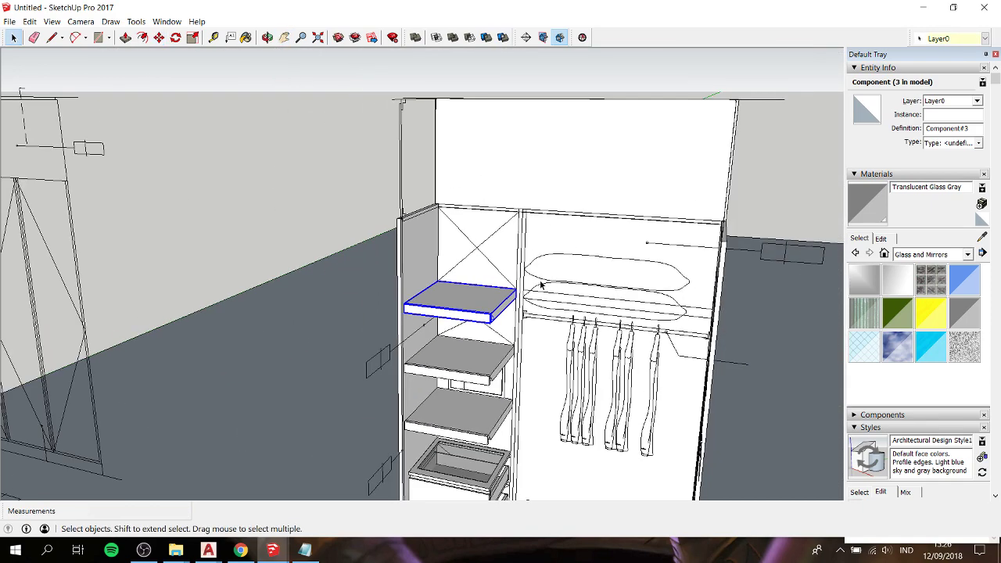
scroll(510, 238, "down", 3)
middle_click_drag(510, 238, 573, 257)
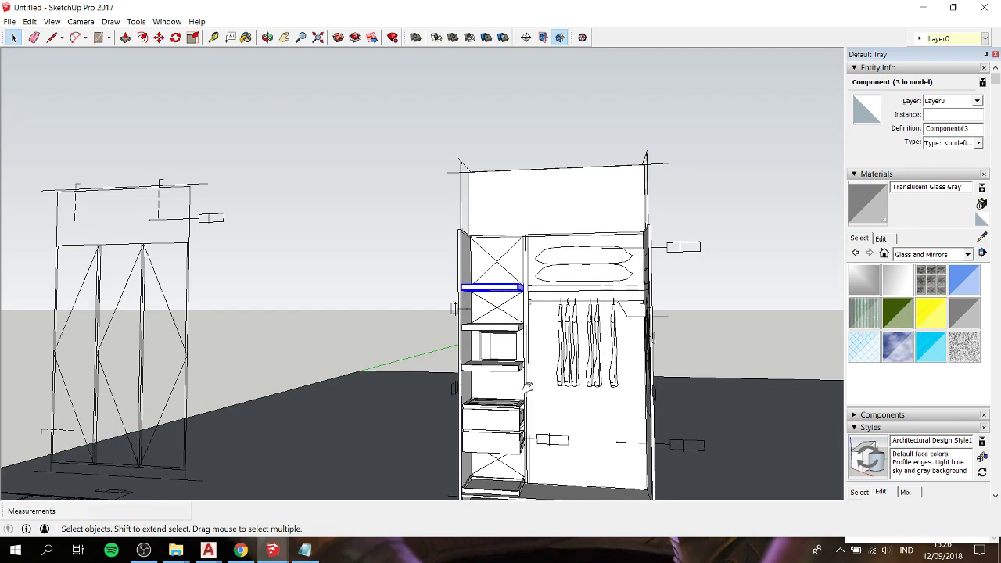
scroll(527, 387, "up", 5)
mouse_move(469, 329)
middle_mouse_down()
mouse_move(443, 284)
mouse_move(371, 245)
middle_mouse_up()
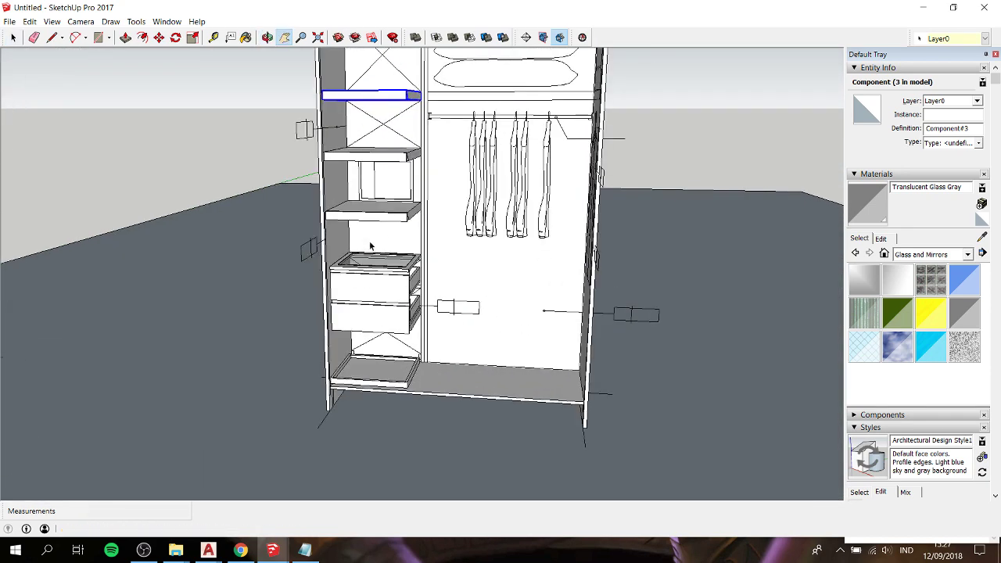
- Copy the left side panel across to the compartment edge as a divider
left_click(342, 247)
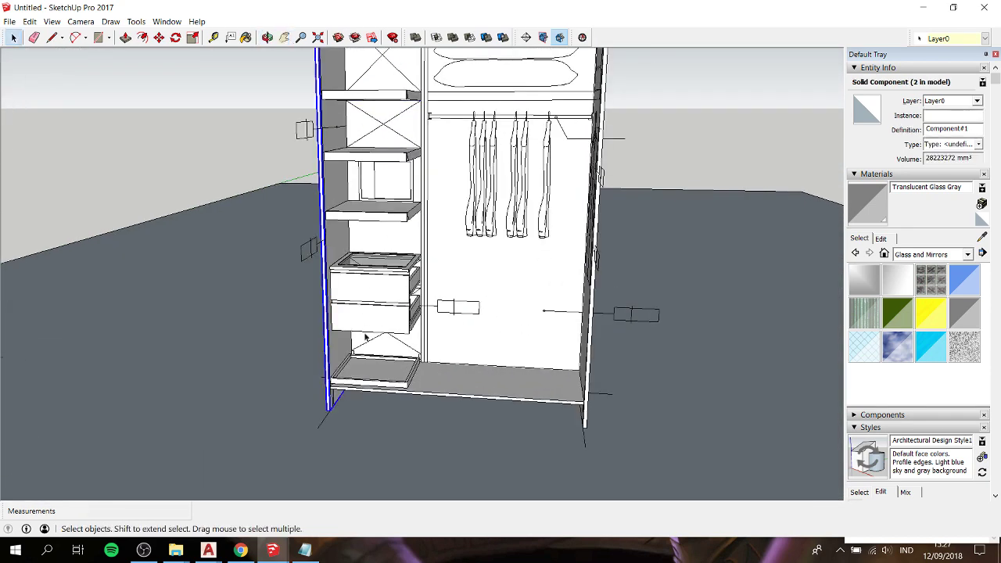
scroll(375, 336, "up", 2)
scroll(365, 333, "up", 2)
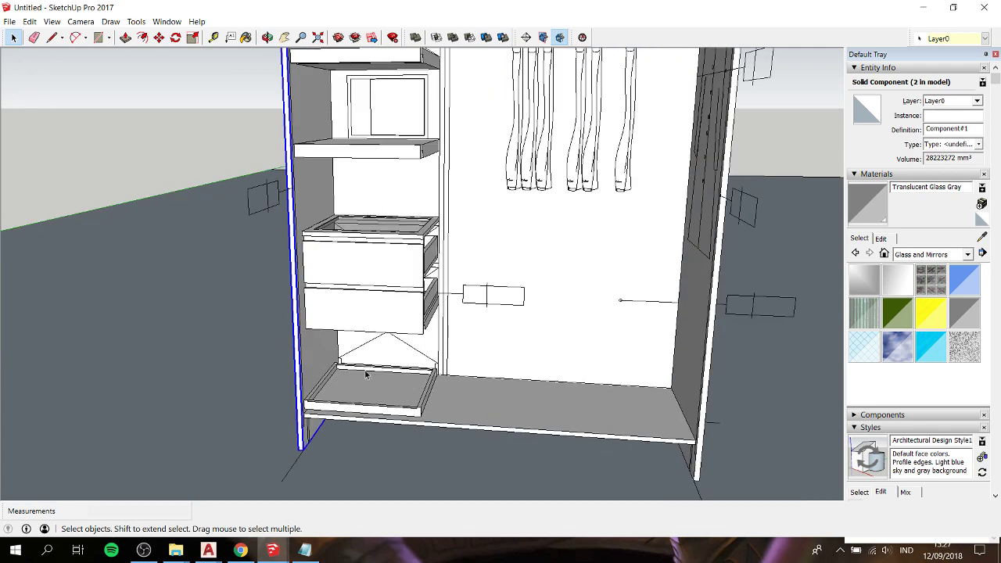
scroll(365, 375, "down", 1)
middle_click_drag(365, 374, 339, 319)
key("m")
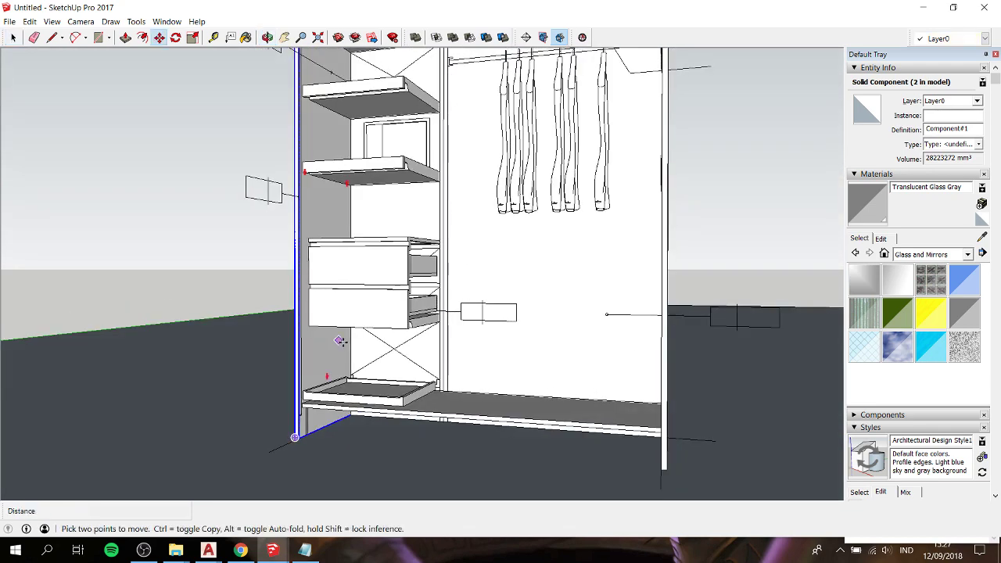
scroll(352, 345, "up", 1)
left_click(352, 346)
key("ctrl")
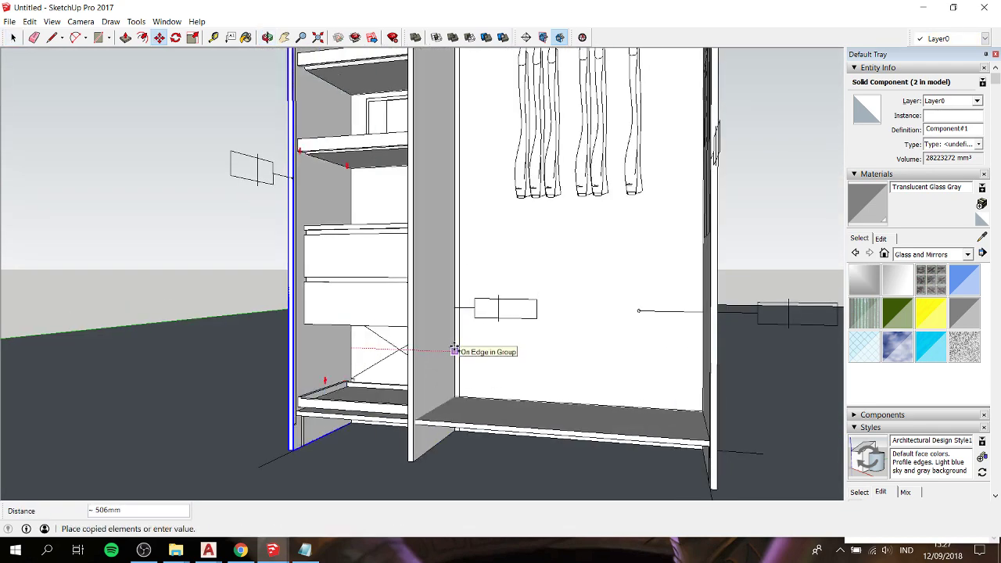
left_click(407, 347)
- Place another divider copy flush against the compartment edge
key("o")
left_click_drag(561, 340, 398, 384)
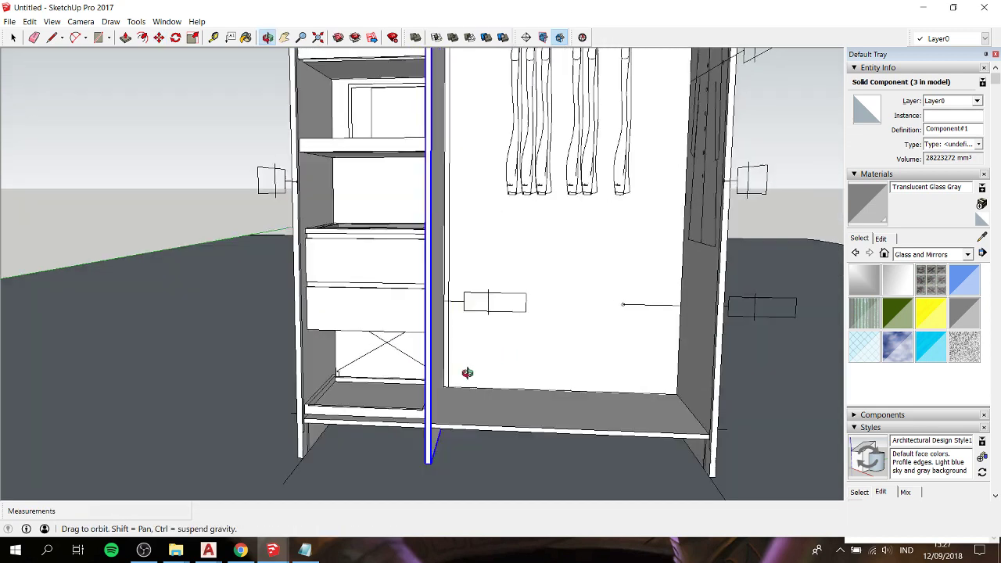
key("m")
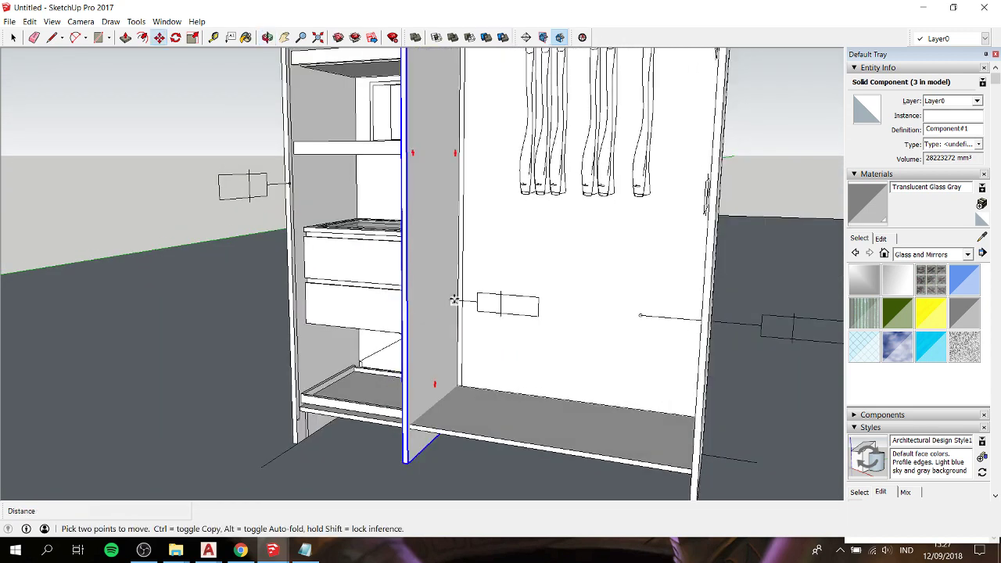
left_click(456, 279)
key("ctrl")
left_click(462, 278)
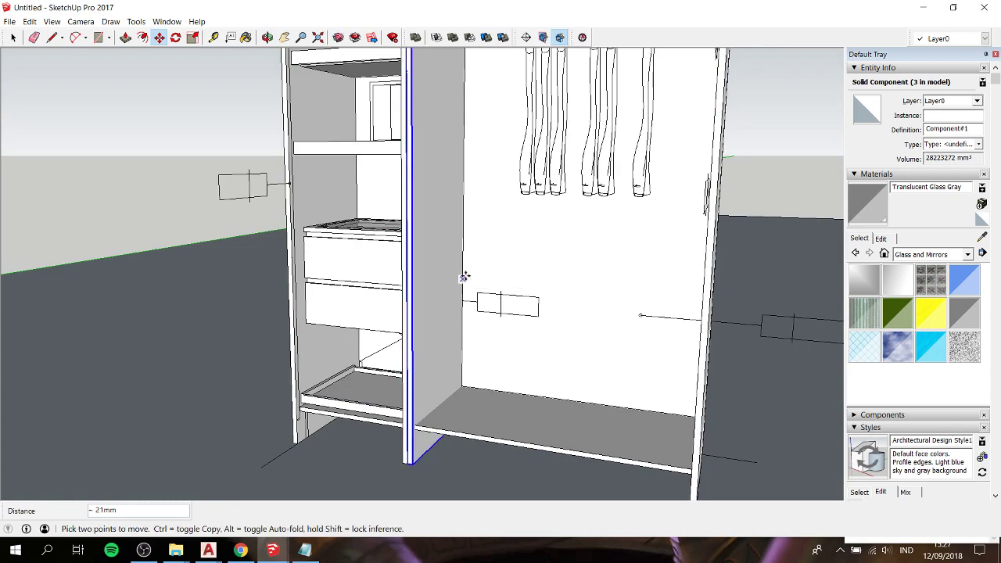
scroll(465, 275, "down", 3)
middle_click_drag(464, 275, 408, 294, "shift")
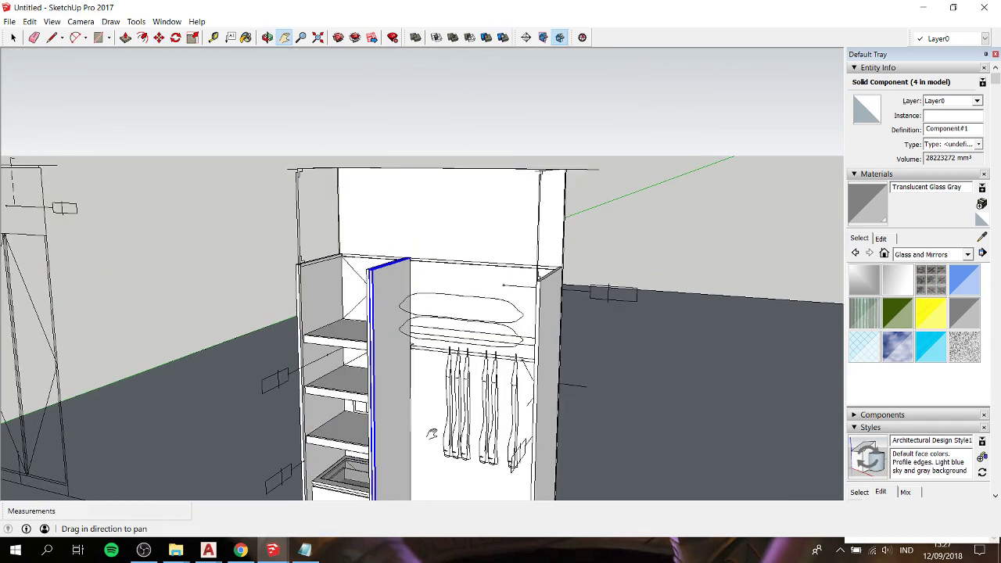
mouse_move(469, 306)
middle_mouse_down()
mouse_move(636, 349)
mouse_move(563, 337)
middle_mouse_up()
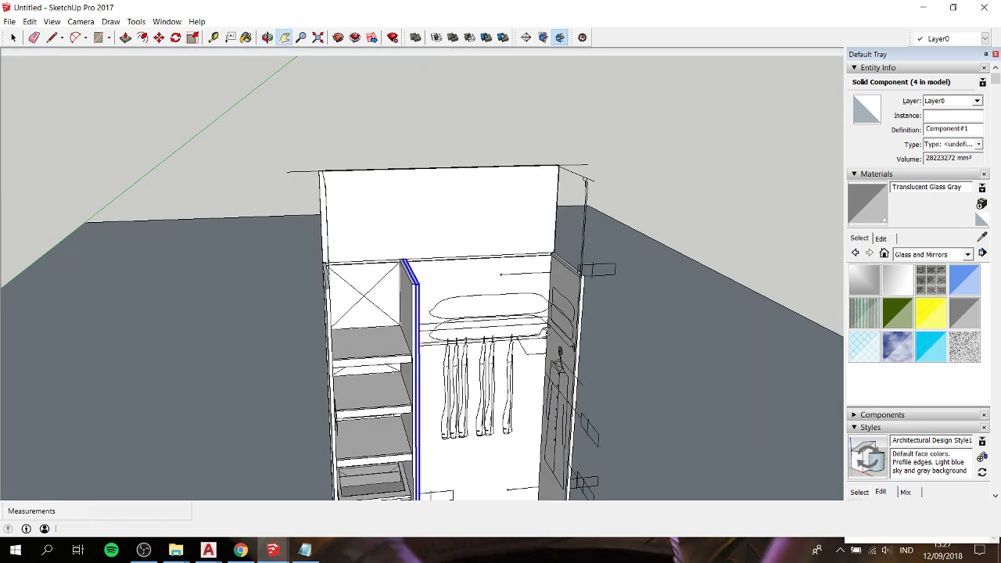
left_click(364, 341)
- Copy the top shelf into the hanging section above the rail
middle_click_drag(365, 341, 356, 329)
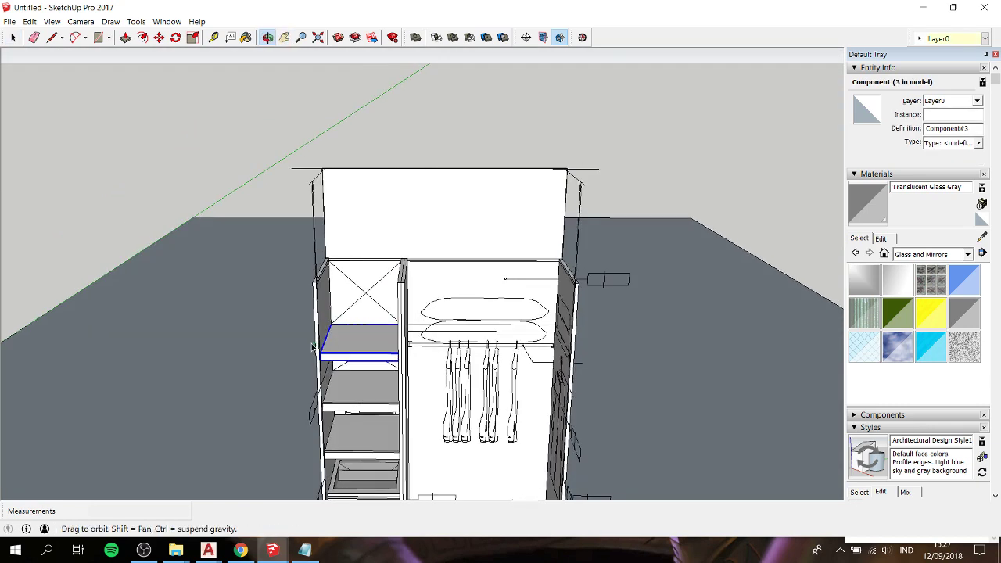
scroll(352, 325, "up", 3)
key("m")
left_click(336, 325)
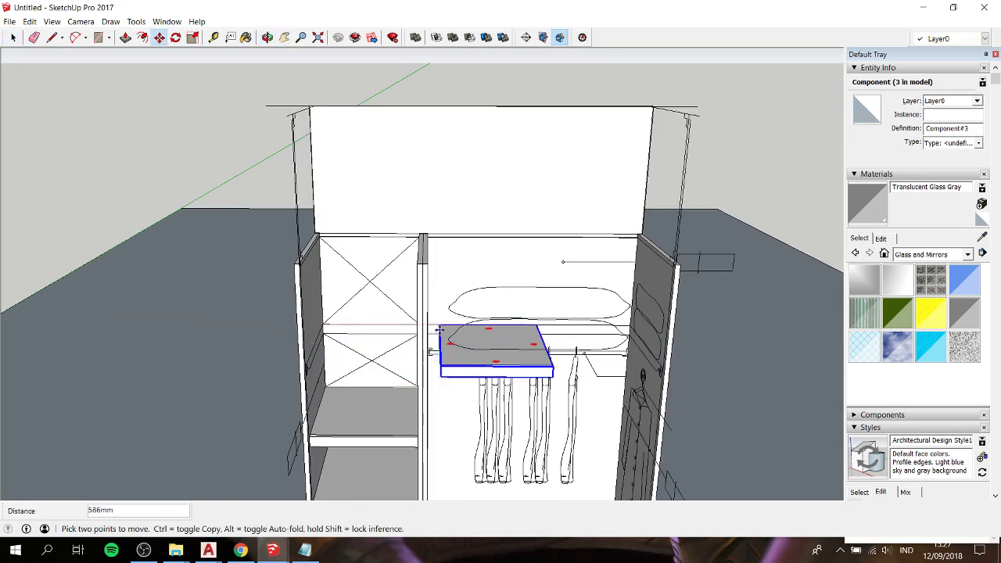
middle_click_drag(470, 328, 420, 326)
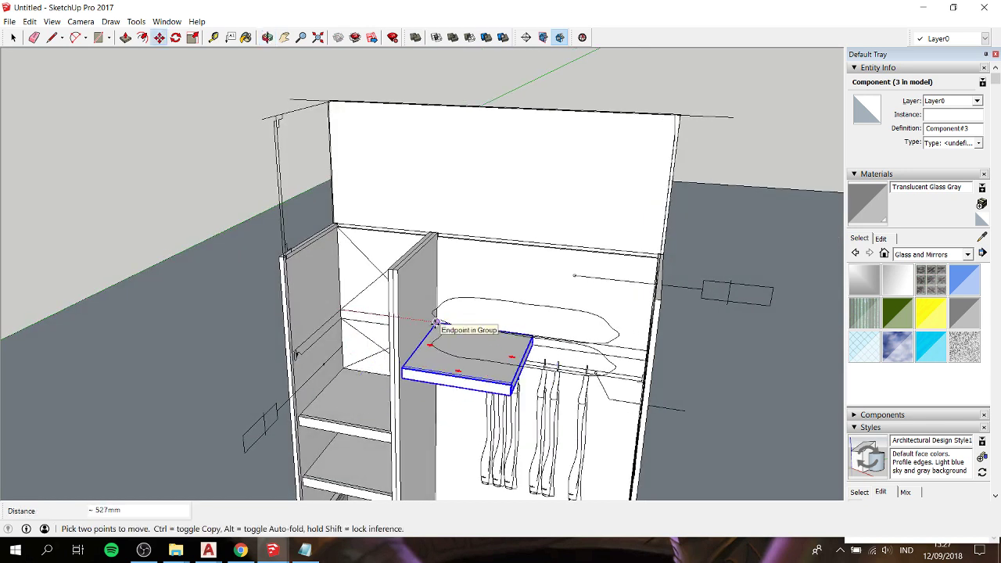
key("ctrl")
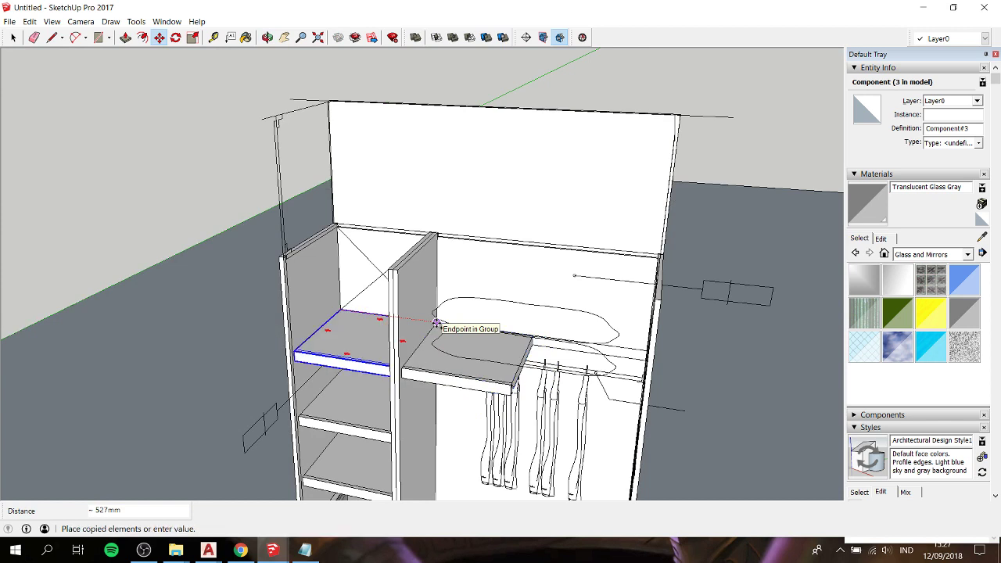
left_click(437, 322)
- Scale the shelf copy so it stretches to the right side panel
key("s")
left_click(522, 365)
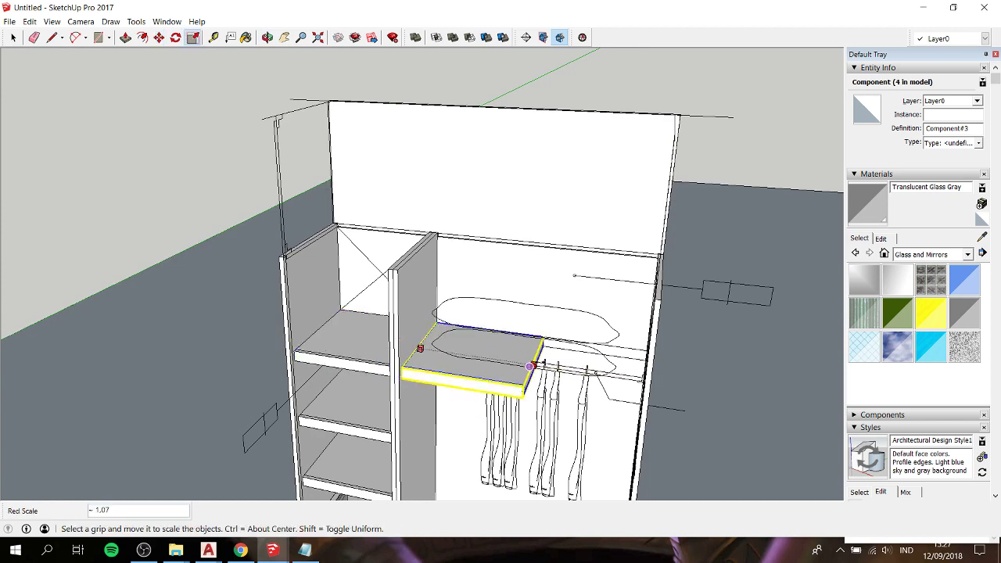
left_click(659, 299)
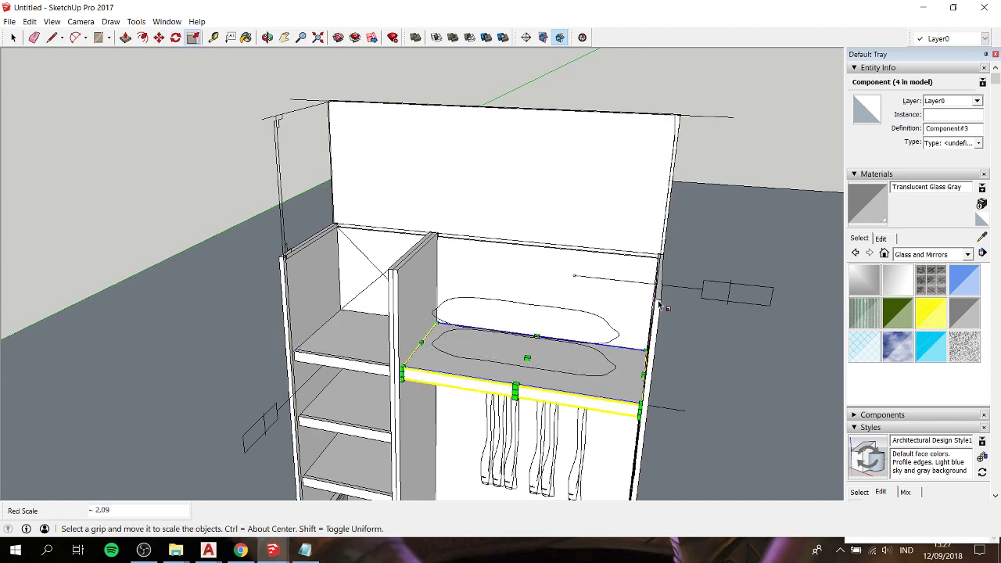
key("space")
left_click(714, 160)
mouse_move(546, 321)
middle_mouse_down()
mouse_move(566, 125)
mouse_move(545, 78)
mouse_move(649, 154)
mouse_move(613, 319)
mouse_move(563, 258)
mouse_move(440, 208)
middle_mouse_up()
scroll(439, 207, "down", 2)
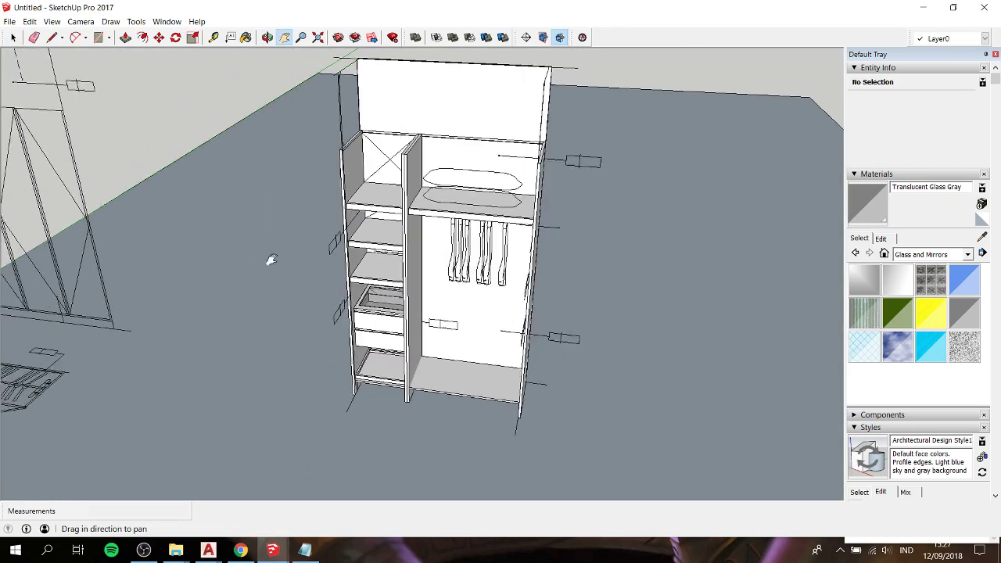
mouse_move(268, 261)
middle_mouse_down("shift")
mouse_move(438, 253)
mouse_move(391, 273)
middle_mouse_up("shift")
scroll(390, 275, "up", 3)
scroll(372, 232, "up", 3)
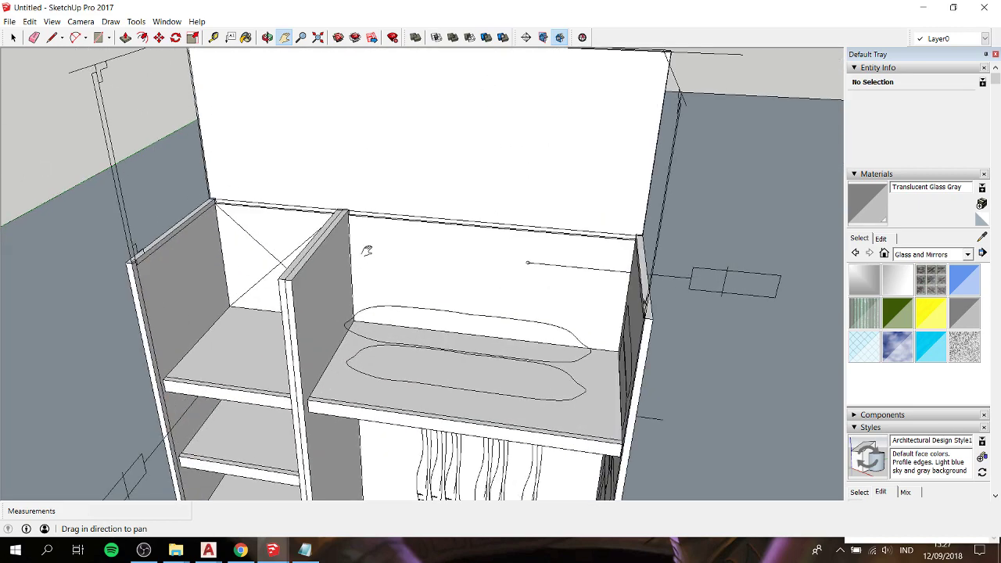
mouse_move(372, 231)
middle_mouse_down()
mouse_move(491, 237)
mouse_move(617, 213)
mouse_move(608, 226)
mouse_move(623, 253)
mouse_move(500, 247)
middle_mouse_up()
scroll(500, 247, "down", 2)
scroll(470, 247, "down", 2)
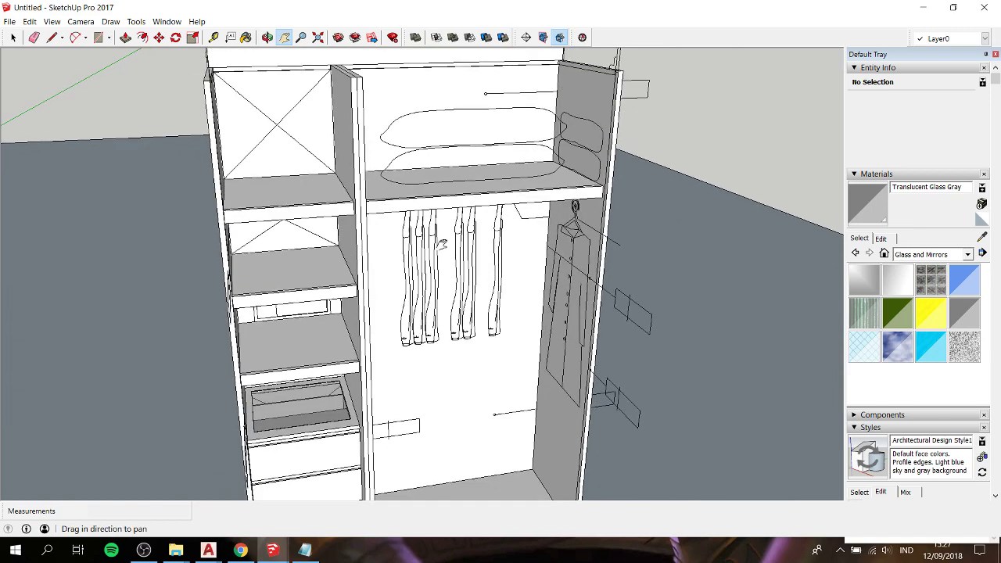
scroll(434, 249, "down", 2)
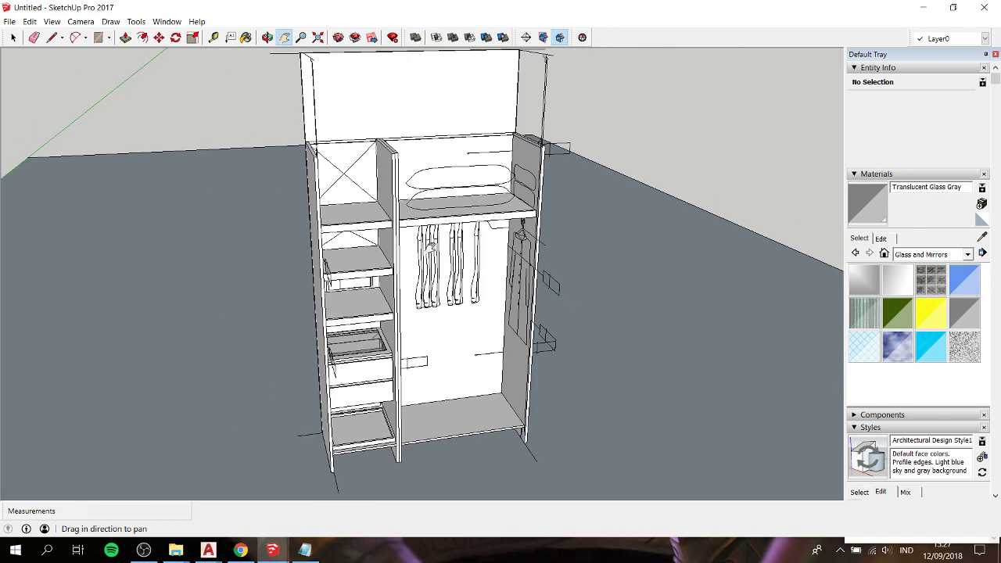
scroll(422, 196, "up", 2)
scroll(387, 133, "up", 3)
mouse_move(380, 151)
middle_mouse_down()
mouse_move(297, 168)
mouse_move(238, 149)
middle_mouse_up()
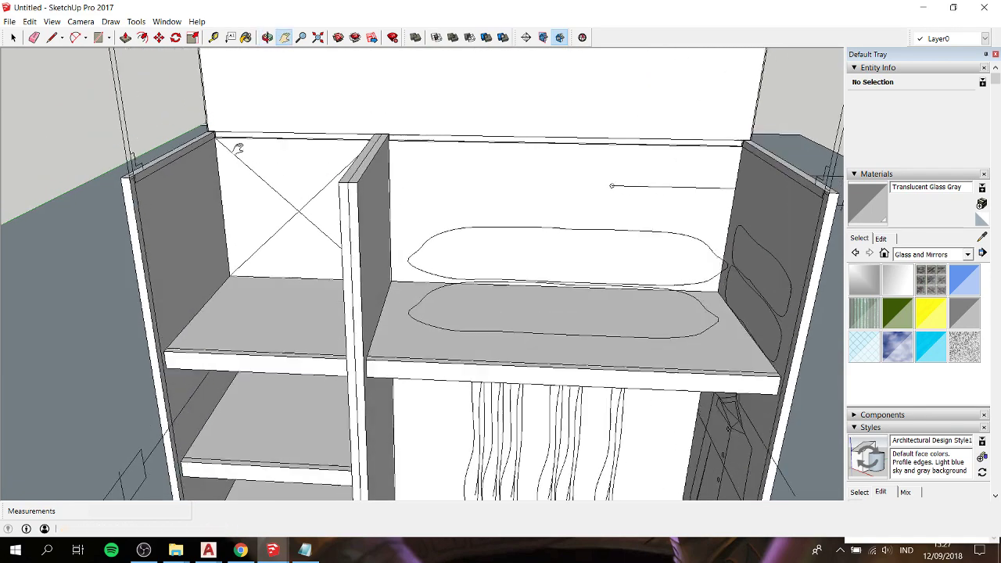
scroll(219, 148, "up", 2)
- Start a rectangle and a push/pull on the side panel's top, then abandon both
key("r")
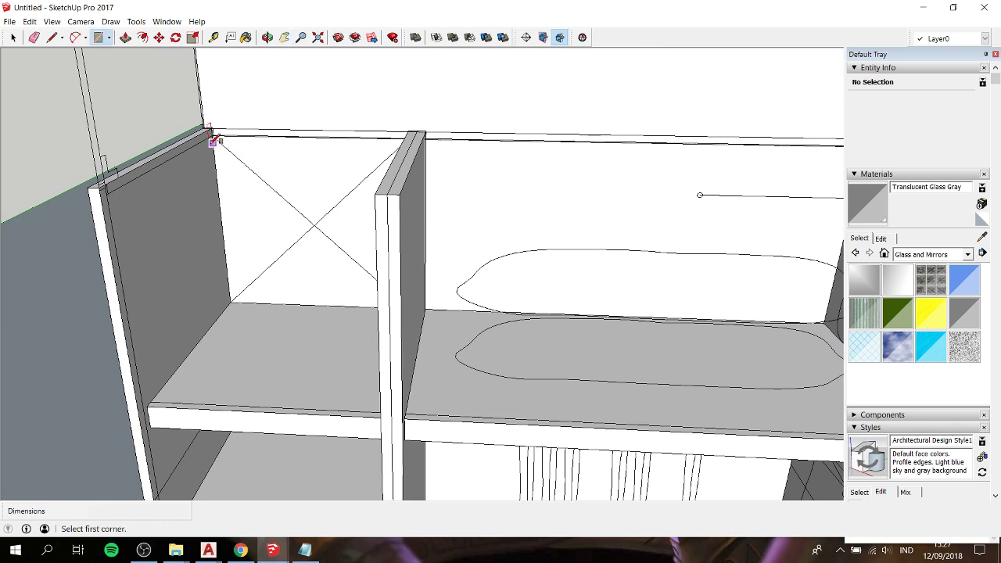
left_click(211, 134)
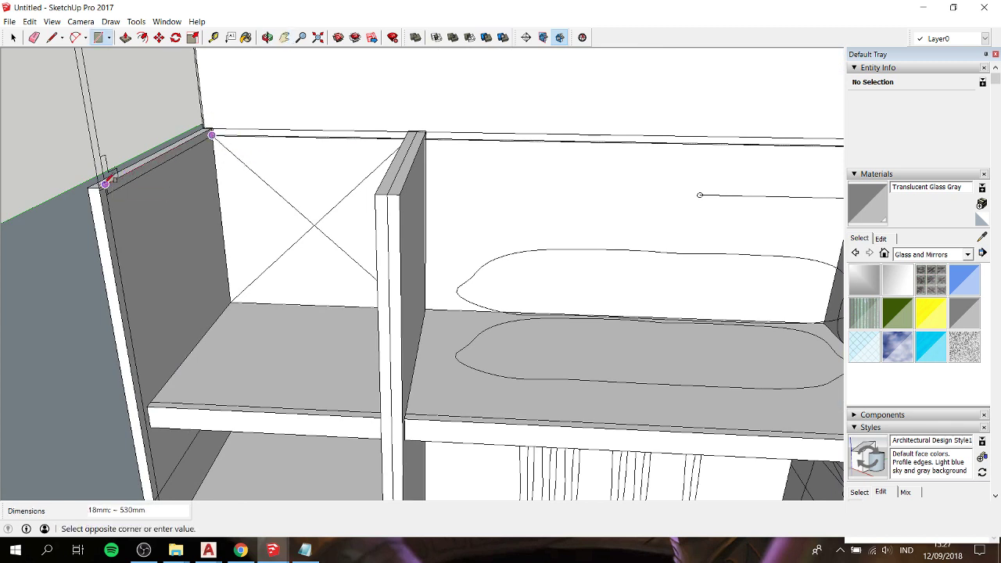
scroll(110, 181, "up", 1)
scroll(108, 180, "up", 2)
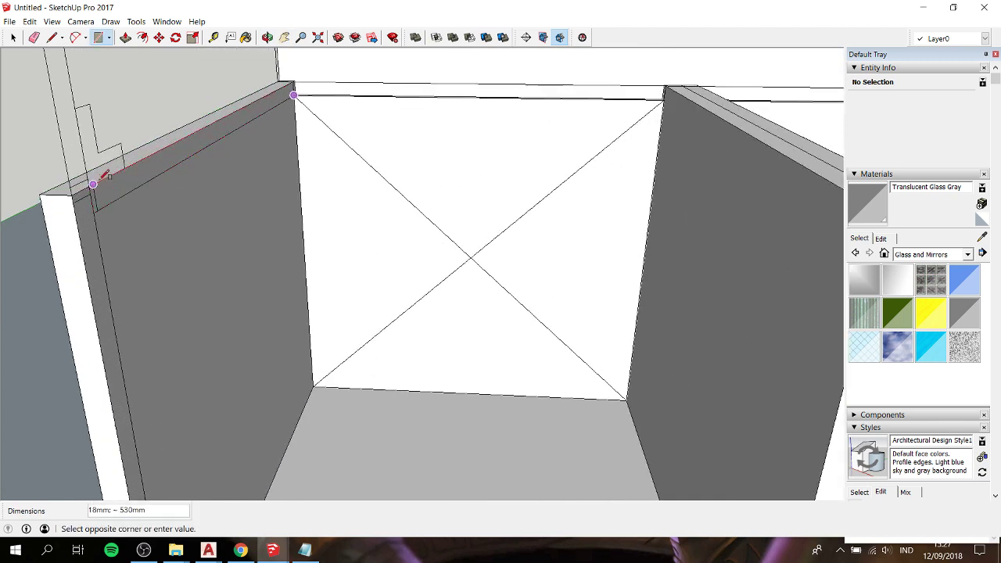
key("space")
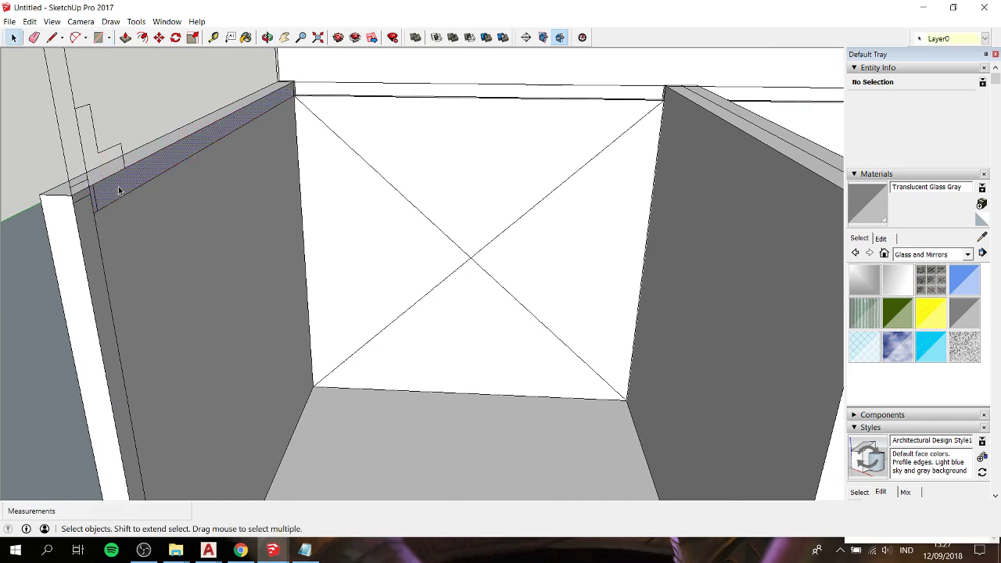
scroll(119, 191, "down", 3)
key("p")
left_click(102, 180)
scroll(208, 183, "down", 2)
scroll(231, 196, "down", 2)
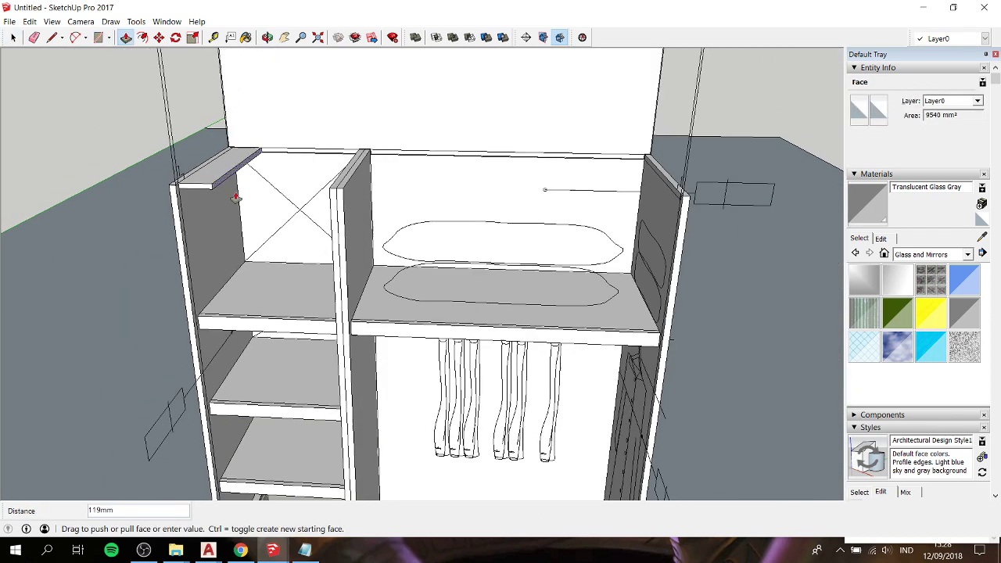
left_click(670, 182)
key("space")
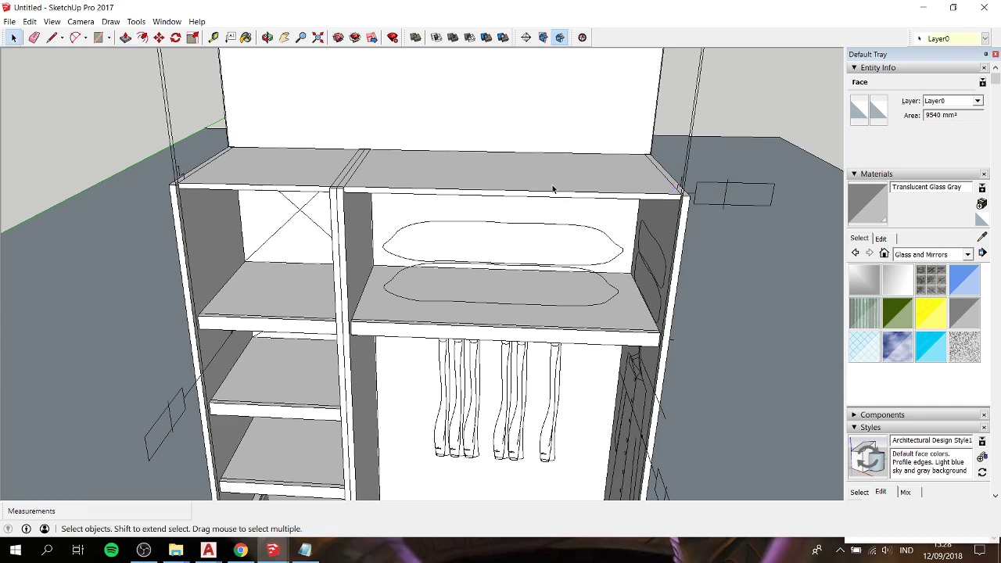
- Make the top slab its own group and bring its corner into view
double_click(552, 186)
right_click(552, 186)
left_click(586, 284)
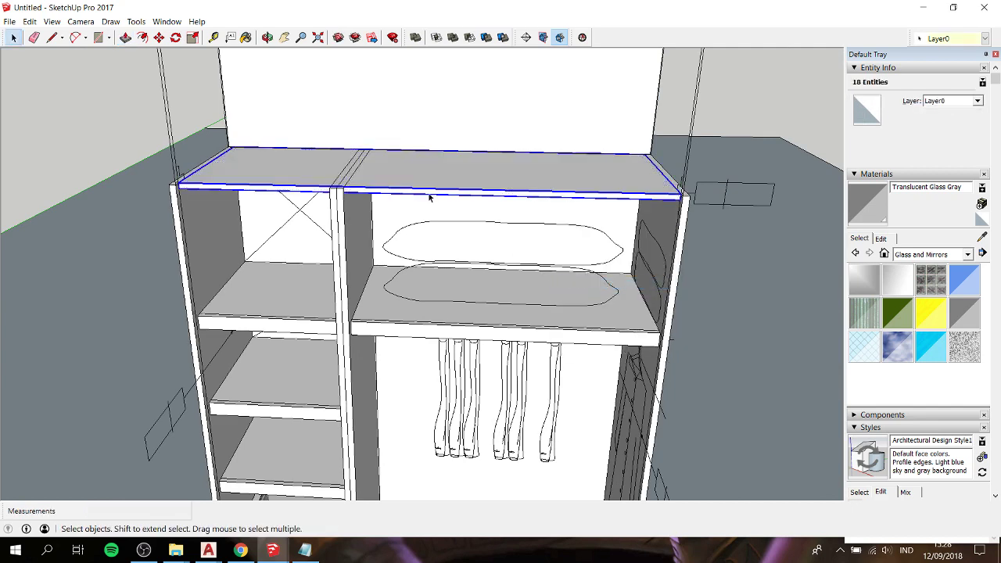
key("h")
left_click_drag(476, 239, 265, 220)
scroll(279, 219, "down", 3)
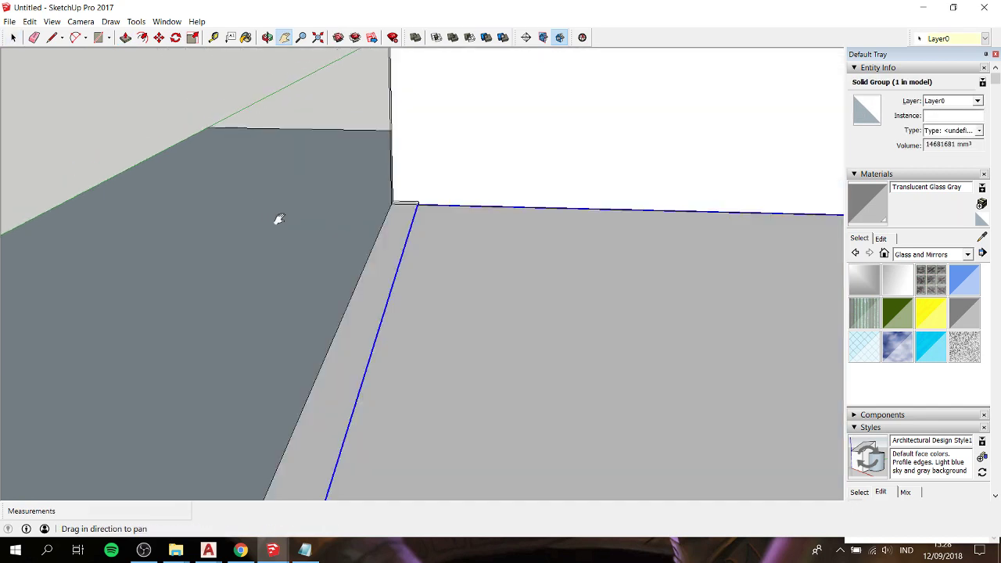
mouse_move(574, 256)
middle_mouse_down()
mouse_move(257, 290)
mouse_move(205, 275)
middle_mouse_up()
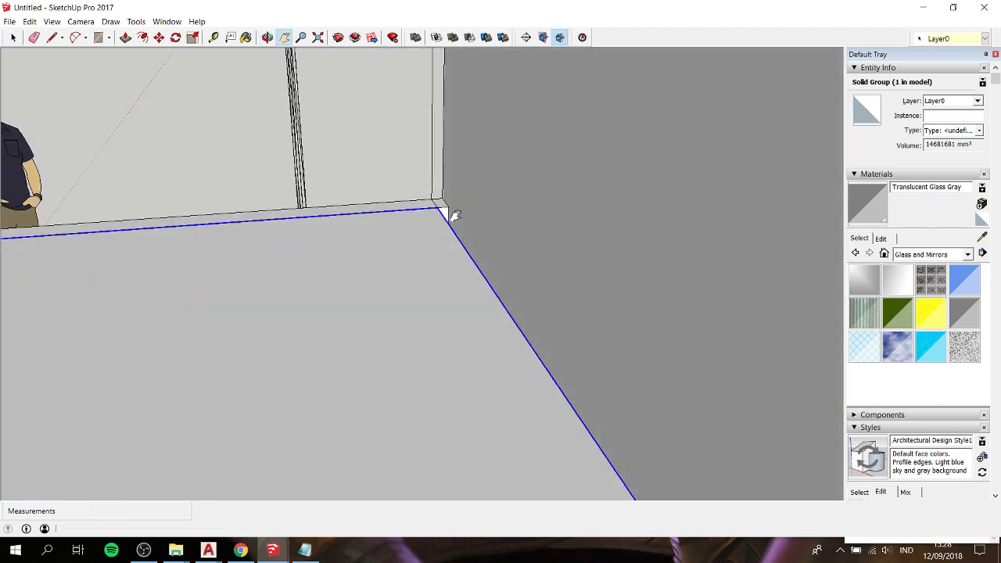
middle_click_drag(443, 237, 396, 184)
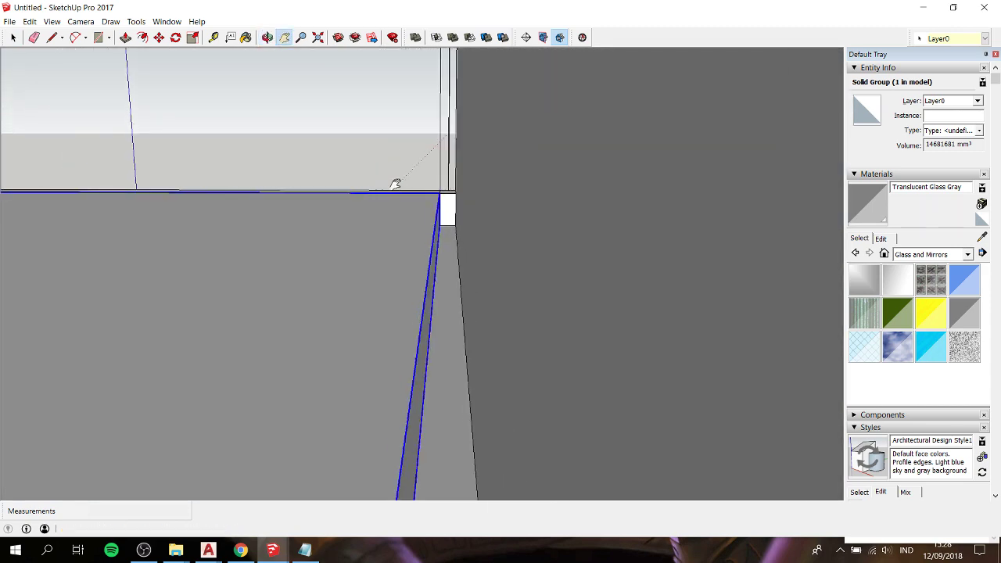
middle_click_drag(442, 269, 430, 286)
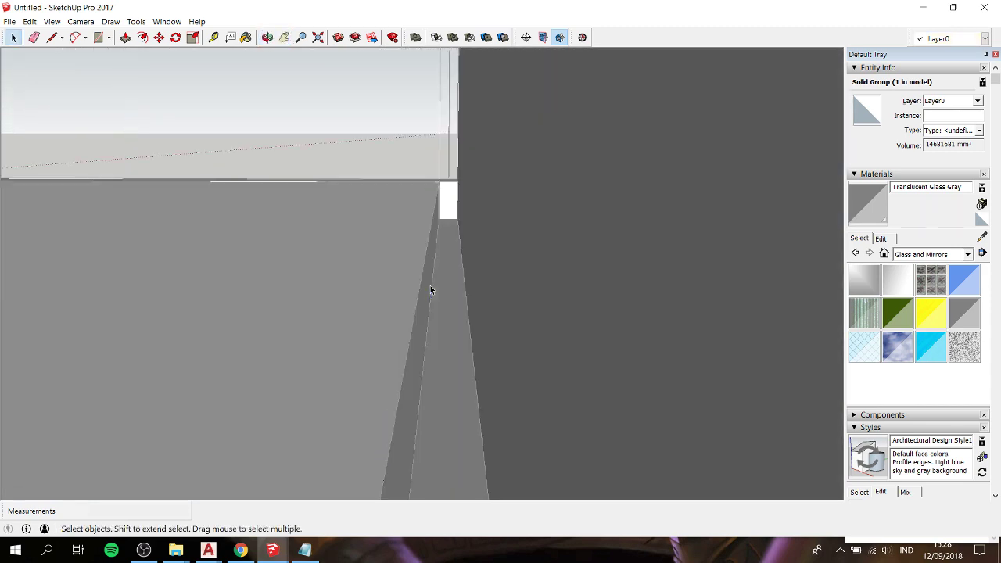
- Push the slab's thin end face out 9mm against the side panel
key("p")
left_click_drag(430, 304, 483, 209)
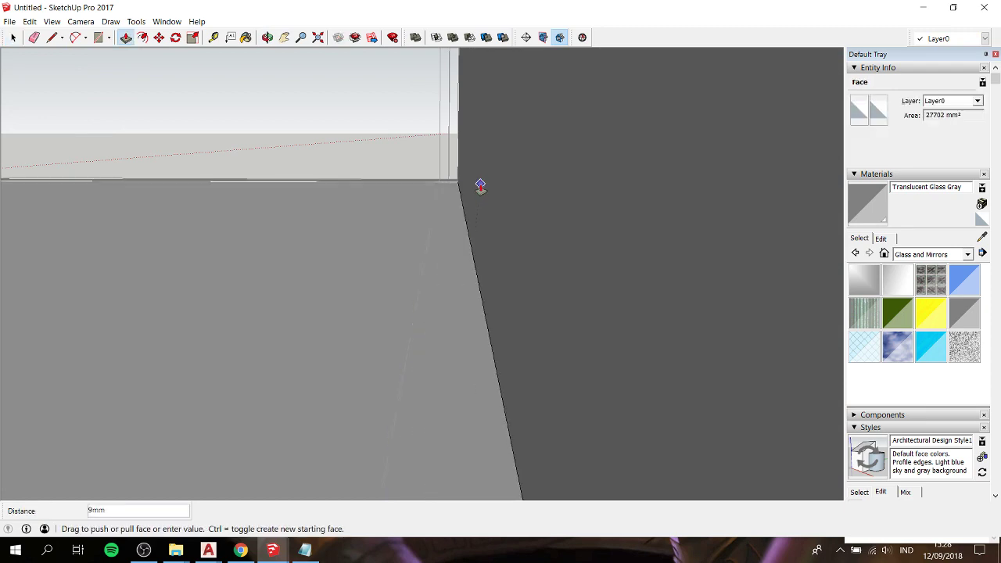
key("space")
mouse_move(378, 167)
middle_mouse_down()
mouse_move(458, 204)
mouse_move(597, 232)
middle_mouse_up()
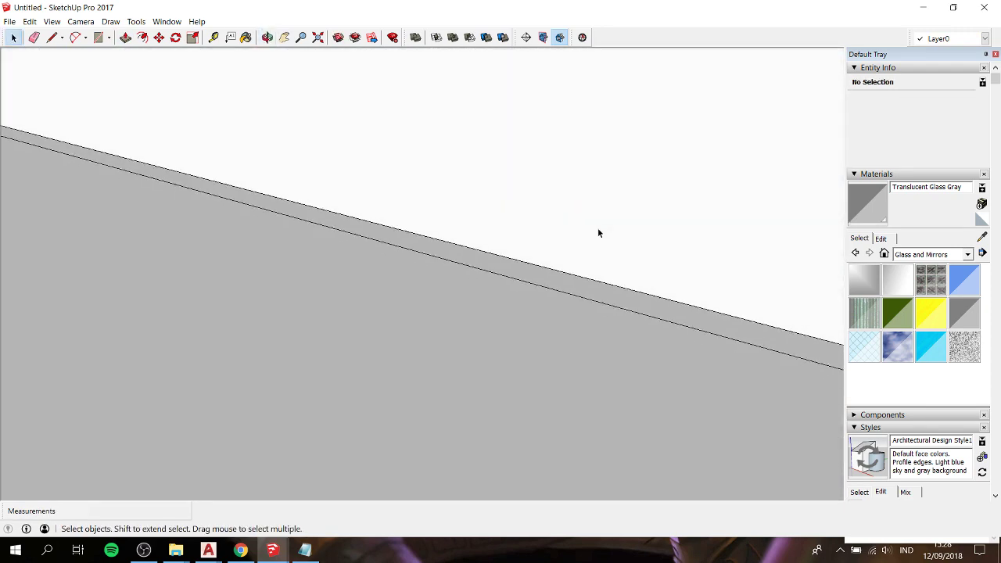
scroll(598, 232, "down", 2)
scroll(593, 222, "down", 3)
scroll(594, 225, "down", 3)
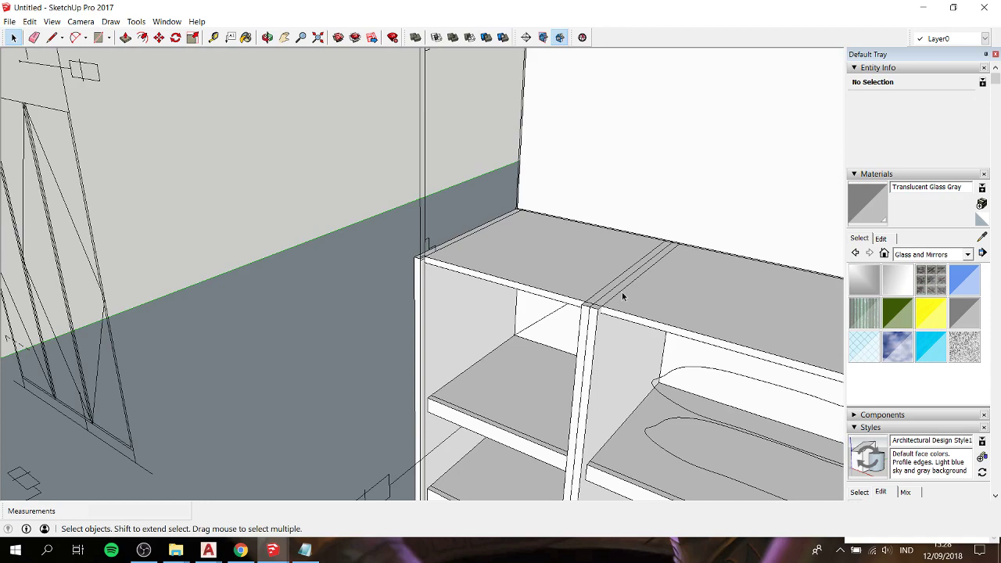
- Orbit and zoom to the hanging rod's end and the coat hook on the side panel
mouse_move(623, 296)
middle_mouse_down("shift")
mouse_move(431, 226)
mouse_move(539, 149)
mouse_move(647, 208)
mouse_move(583, 162)
middle_mouse_up("shift")
mouse_move(533, 210)
middle_mouse_down("shift")
mouse_move(391, 86)
mouse_move(687, 171)
middle_mouse_up("shift")
scroll(680, 169, "up", 3)
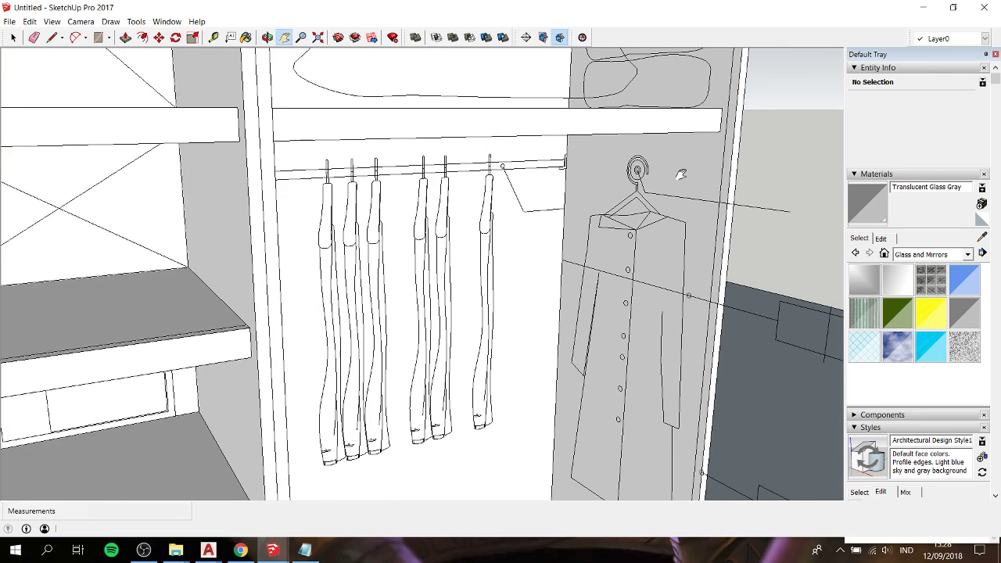
scroll(654, 164, "up", 3)
scroll(647, 165, "up", 2)
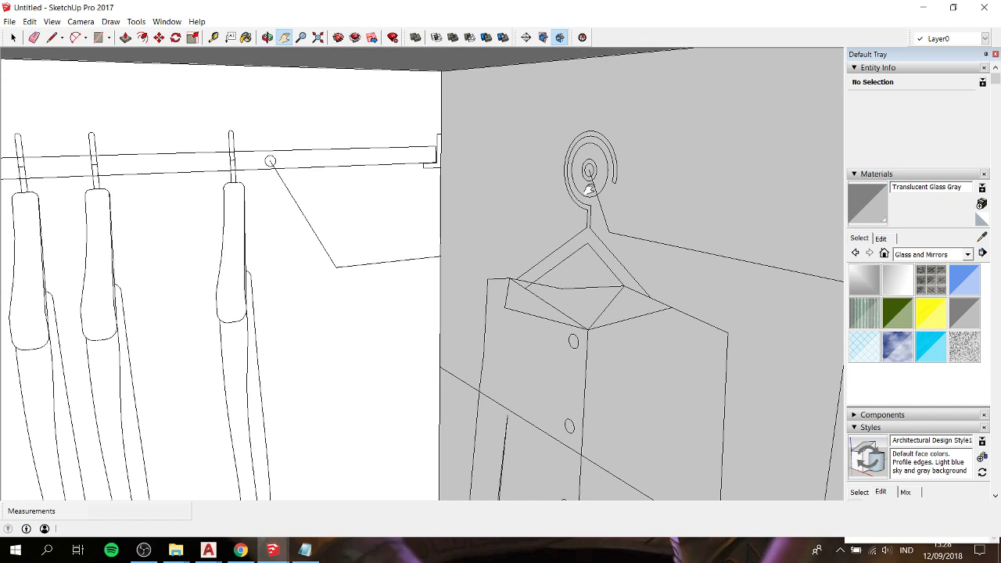
scroll(589, 189, "down", 1)
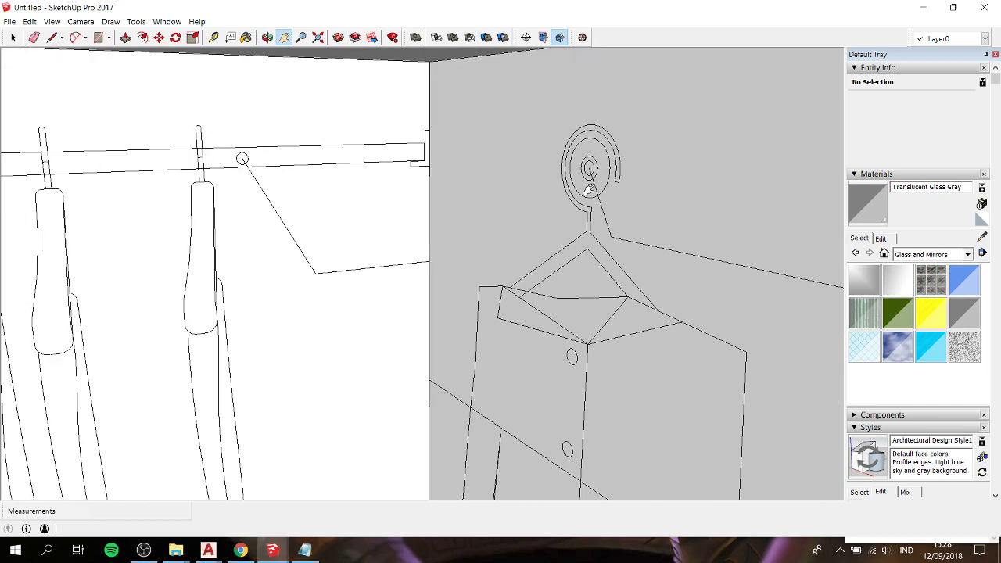
scroll(588, 185, "down", 3)
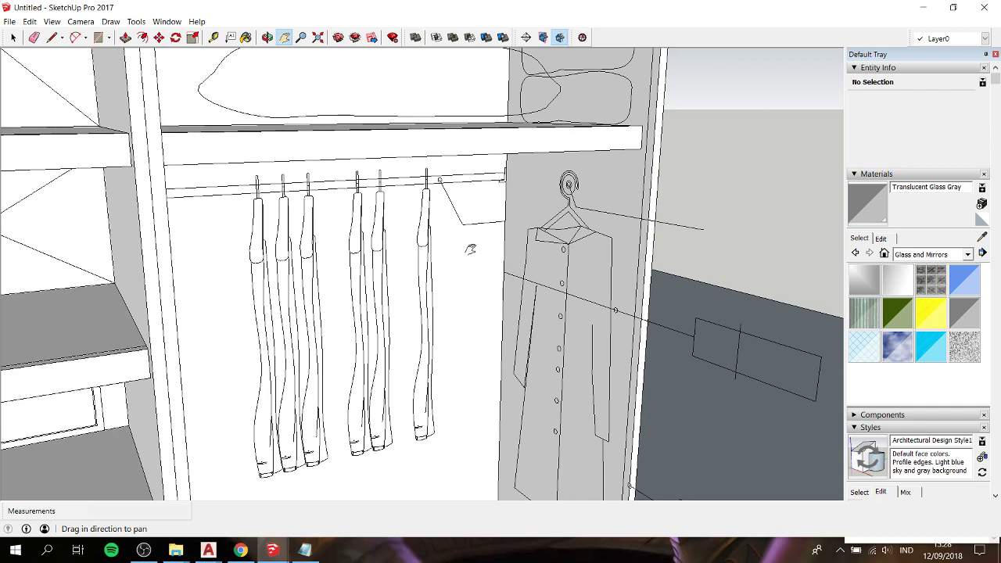
scroll(569, 186, "up", 2)
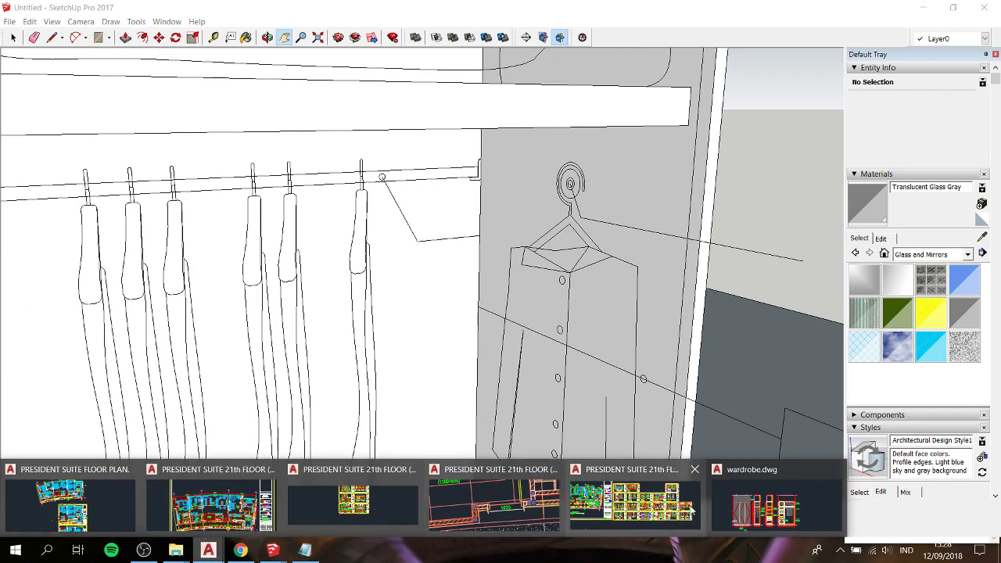
left_click(774, 500)
scroll(425, 313, "up", 3)
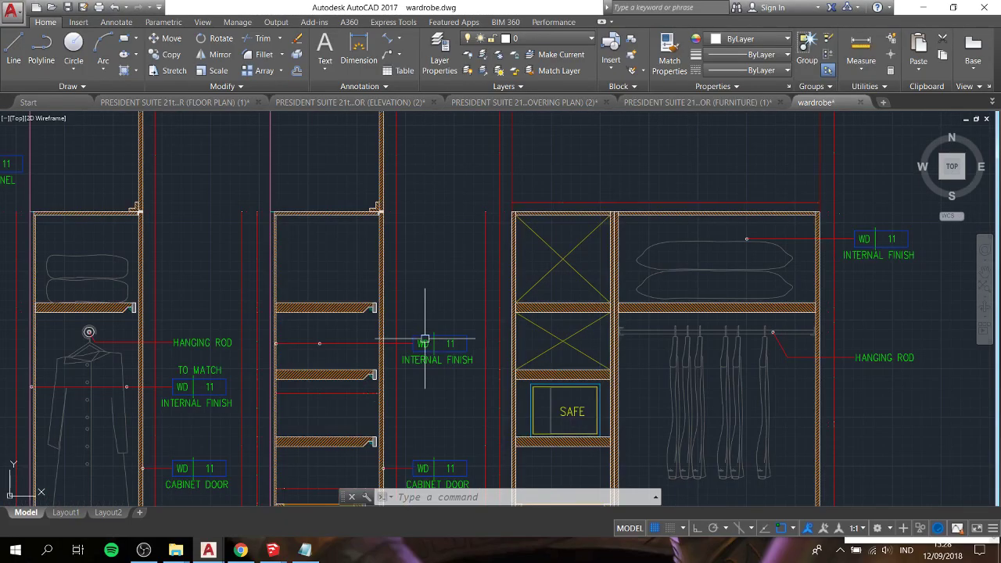
scroll(637, 305, "up", 3)
scroll(636, 320, "up", 2)
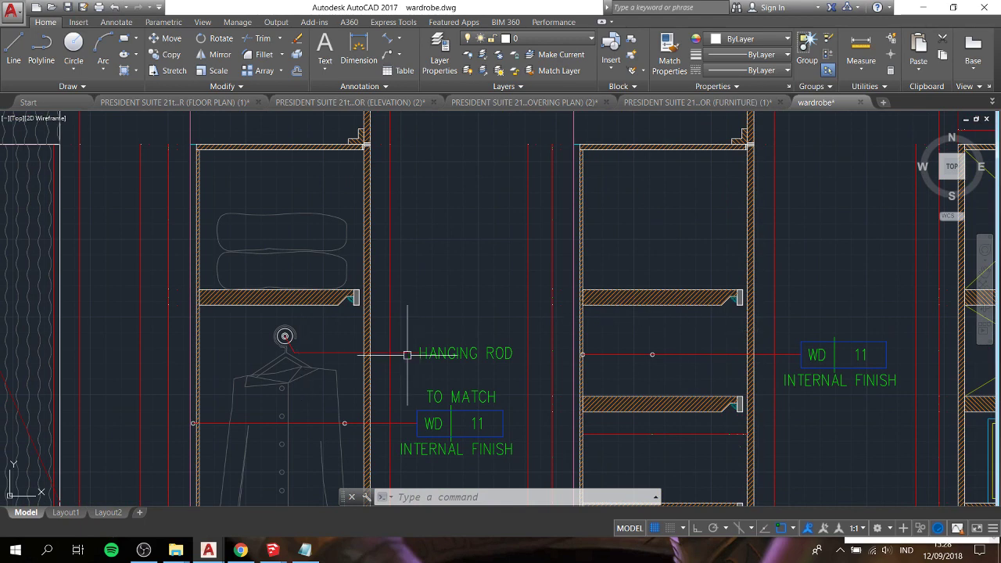
scroll(464, 361, "down", 1)
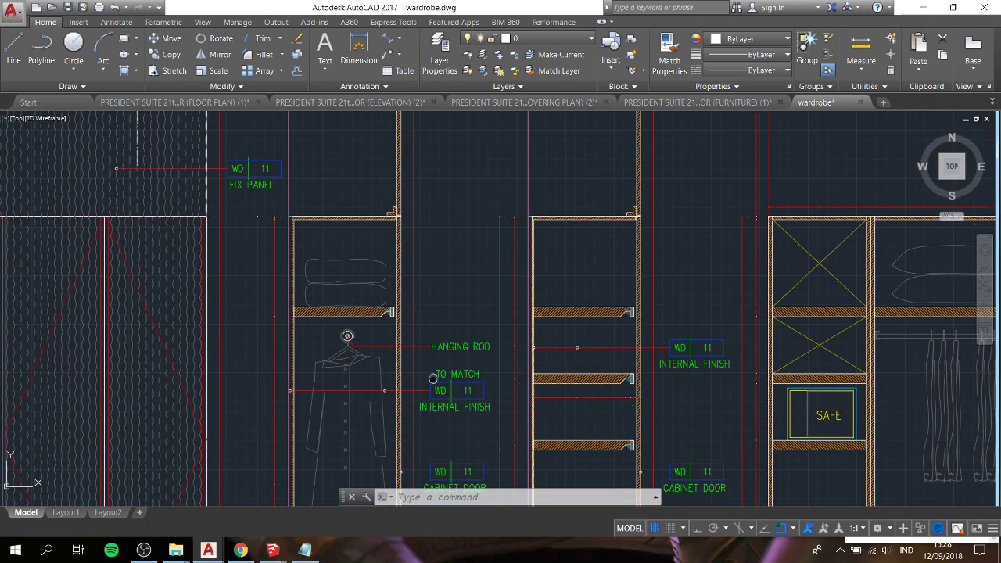
middle_click_drag(459, 383, 398, 298)
middle_click_drag(450, 435, 318, 333)
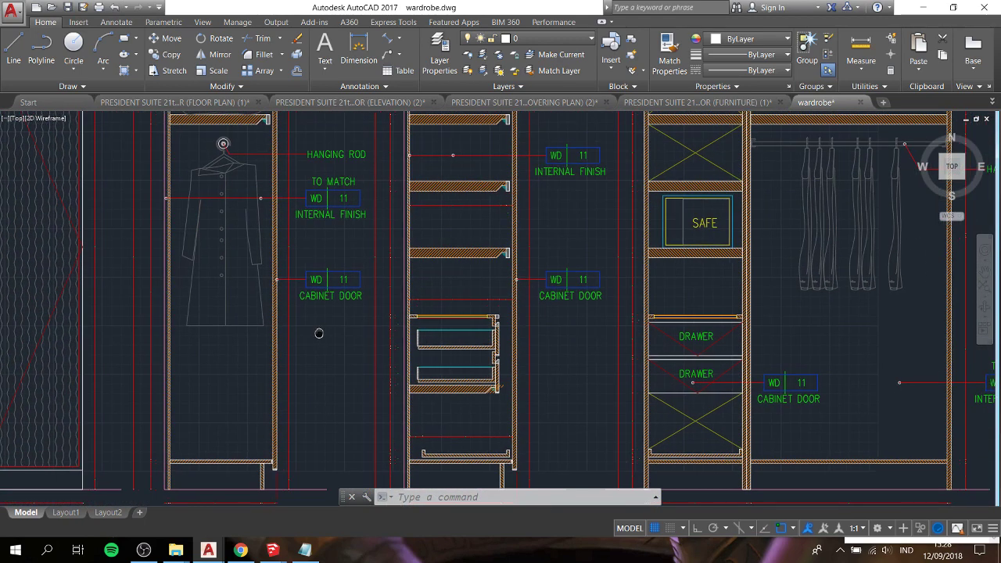
left_click(305, 550)
mouse_move(272, 549)
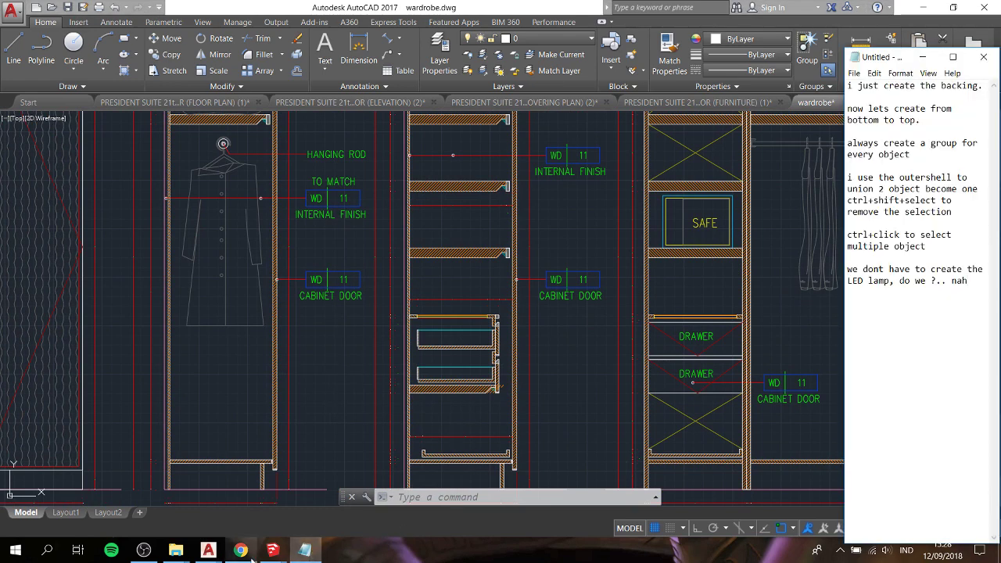
left_click(339, 522)
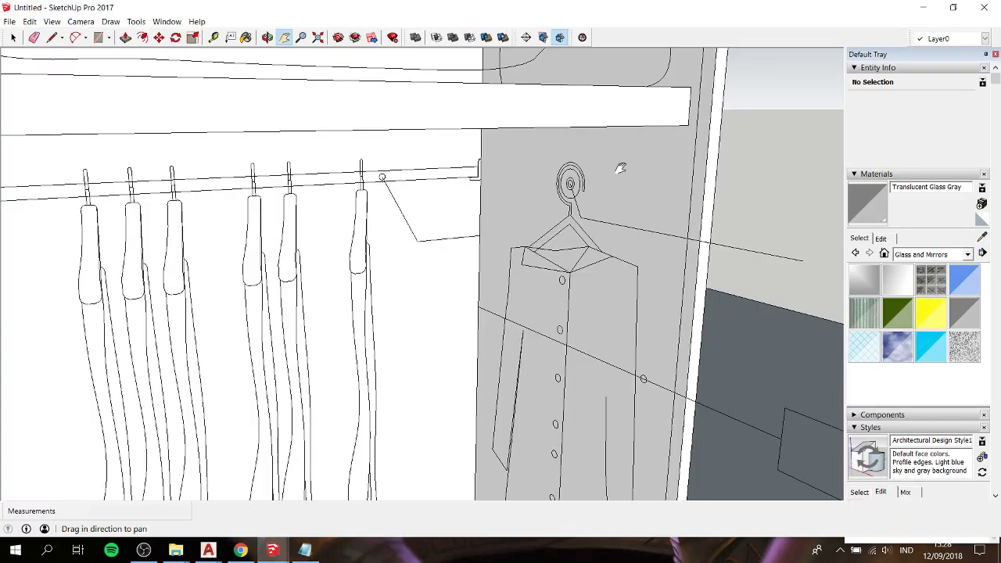
- Draw a circle of about 25mm radius centred on the hook's rod endpoint
scroll(578, 184, "up", 2)
scroll(577, 184, "up", 2)
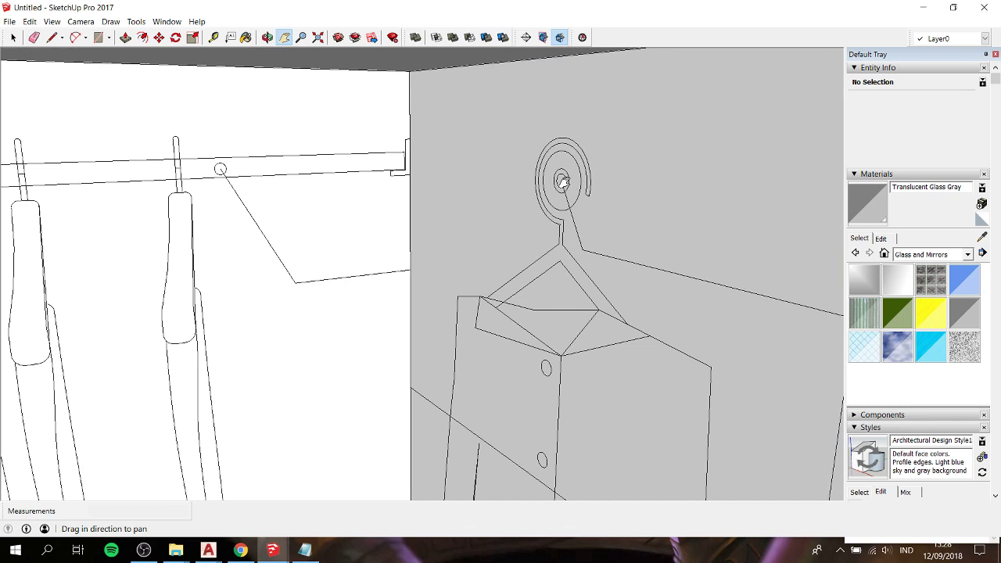
key("c")
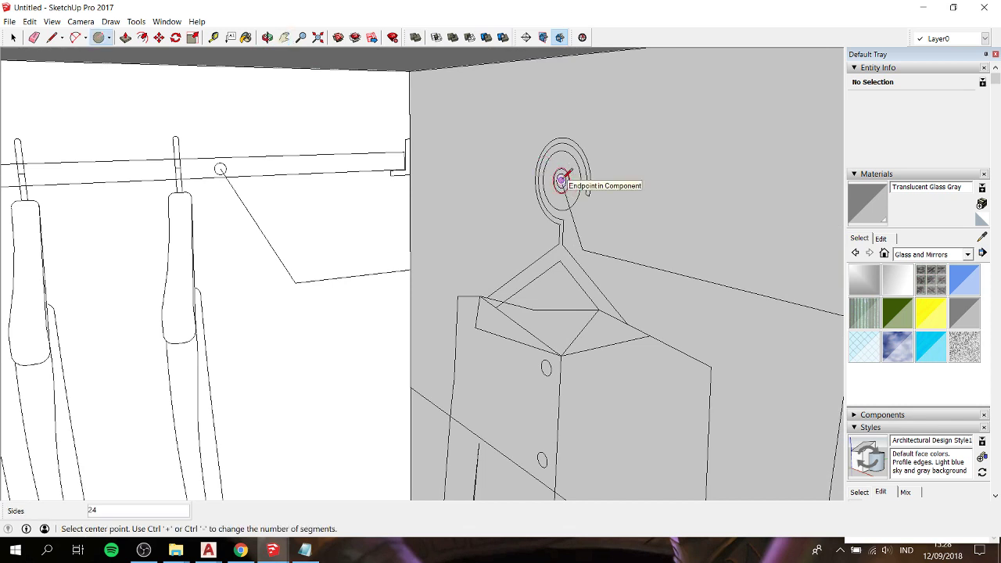
left_click(561, 180)
scroll(561, 180, "up", 1)
scroll(561, 181, "up", 1)
scroll(560, 182, "up", 1)
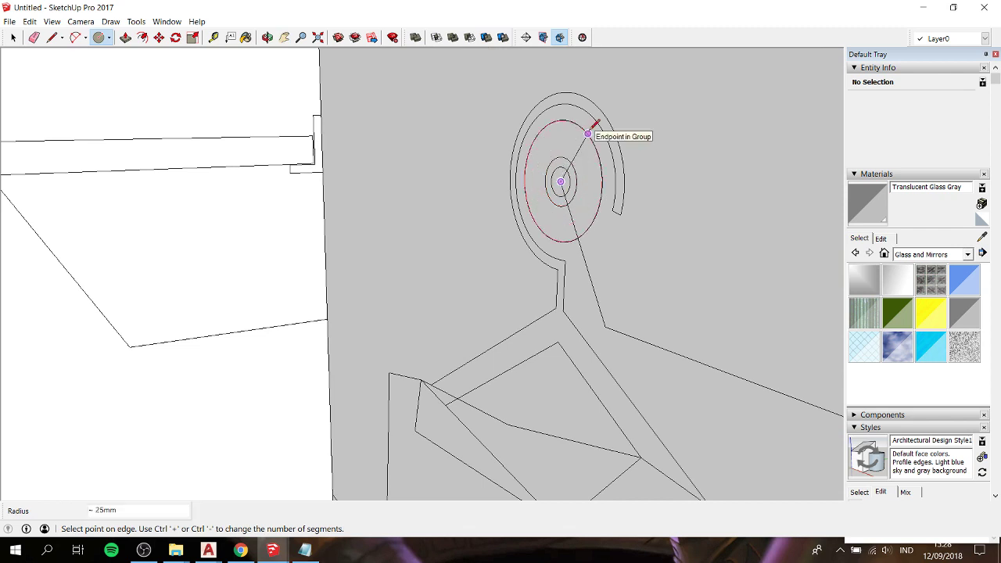
left_click(588, 134)
- Push/Pull the circle face outward to begin the rod, then orbit close to its end disc
key("space")
left_click(576, 165)
scroll(575, 162, "down", 3)
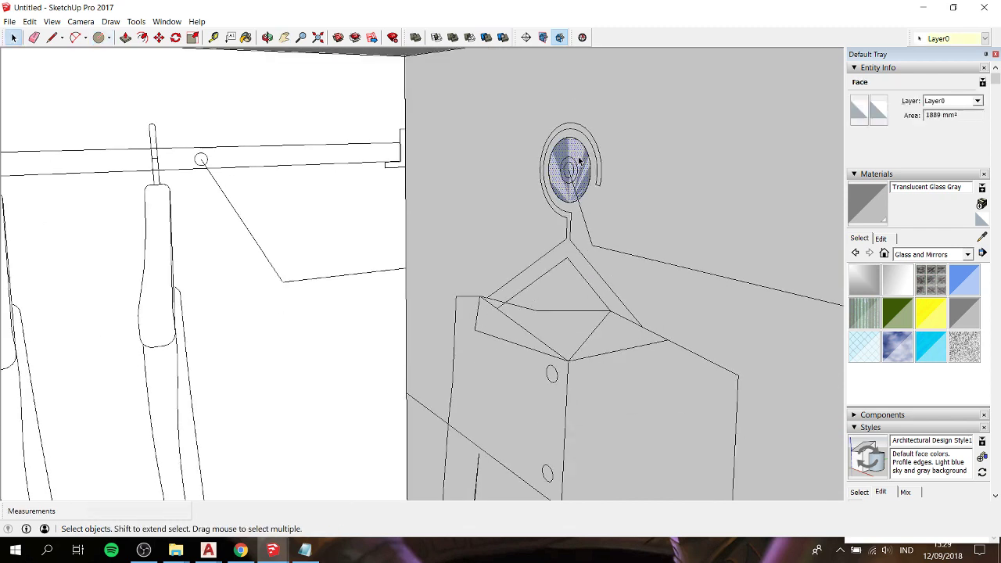
scroll(575, 162, "down", 1)
key("p")
left_click_drag(575, 162, 510, 164)
mouse_move(509, 164)
middle_mouse_down()
mouse_move(299, 137)
mouse_move(179, 196)
mouse_move(489, 154)
mouse_move(583, 169)
mouse_move(558, 169)
middle_mouse_up()
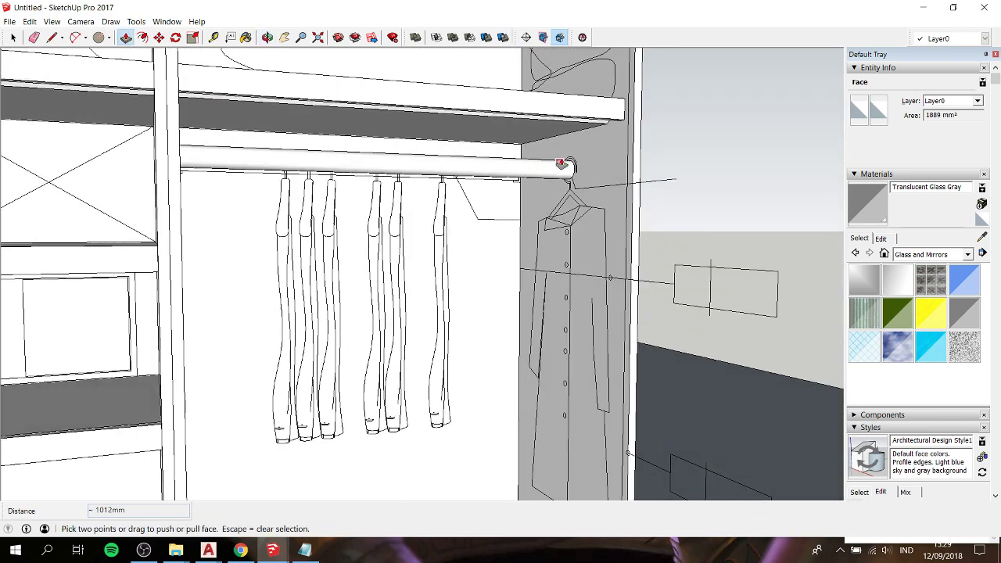
scroll(568, 162, "up", 1)
scroll(569, 162, "up", 1)
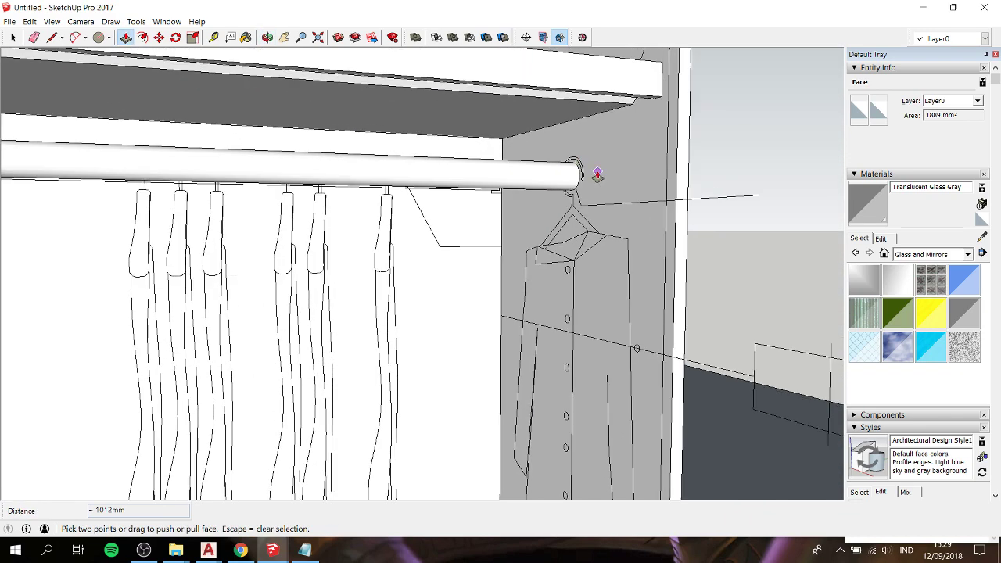
mouse_move(597, 173)
middle_mouse_down()
mouse_move(585, 174)
mouse_move(617, 145)
middle_mouse_up()
scroll(585, 175, "up", 3)
- Delete the glass face of the rod-end disc after abandoning an offset attempt
key("p")
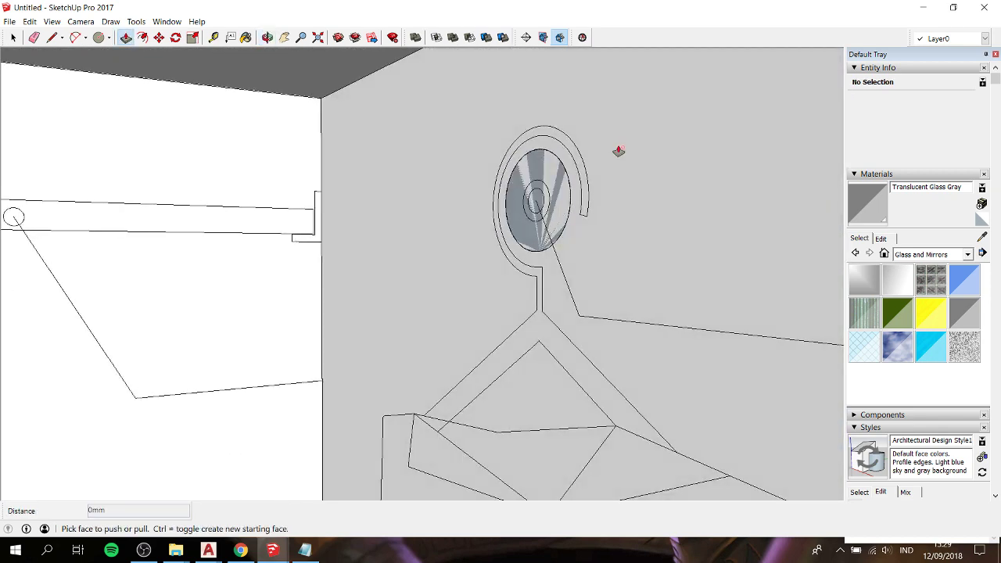
scroll(560, 170, "up", 1)
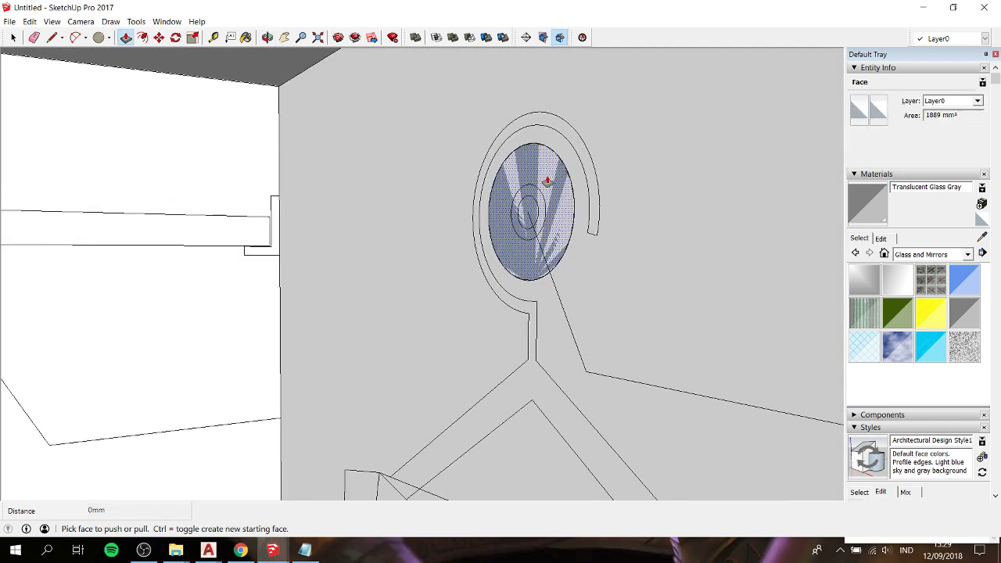
key("f")
left_click(563, 162)
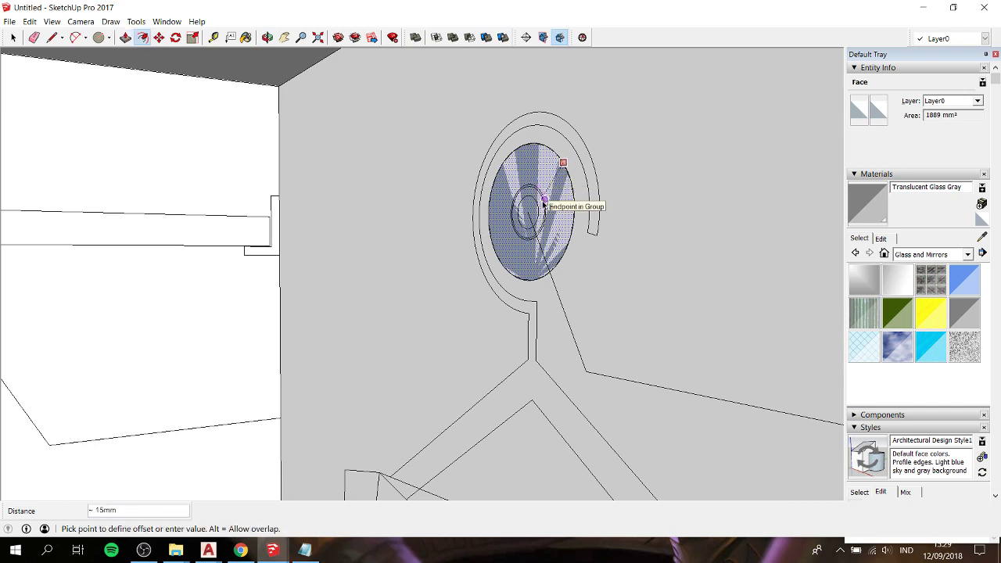
key("space")
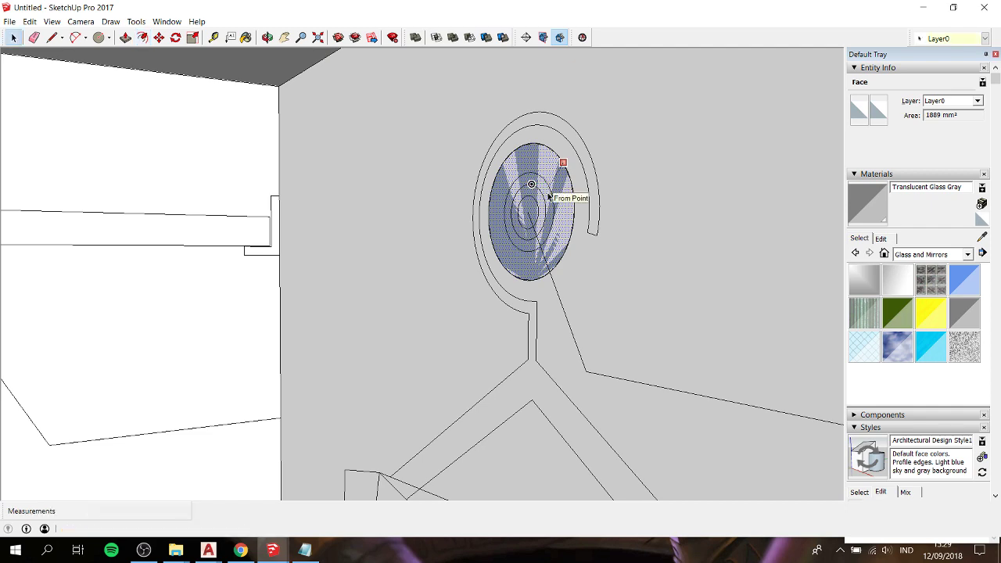
scroll(547, 178, "up", 2)
scroll(549, 176, "up", 1)
middle_click_drag(548, 176, 585, 202)
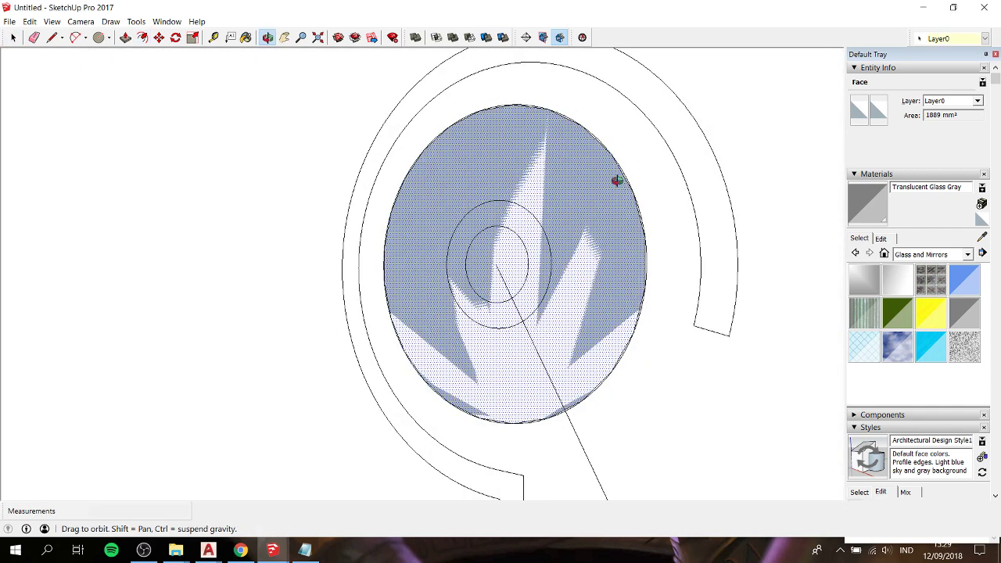
key("Delete")
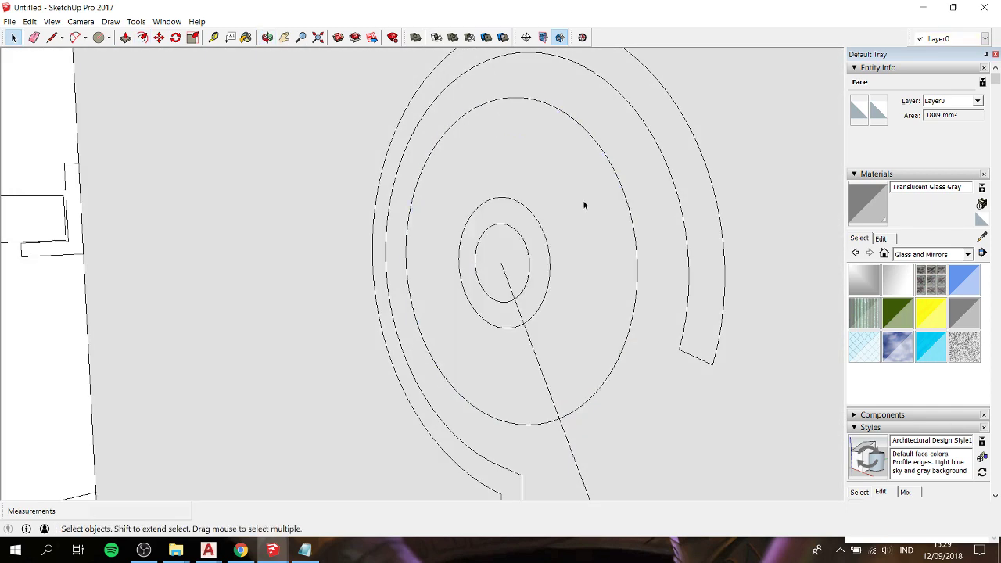
- Draw concentric circles of about 25mm and 10mm radius at the disc centre
key("c")
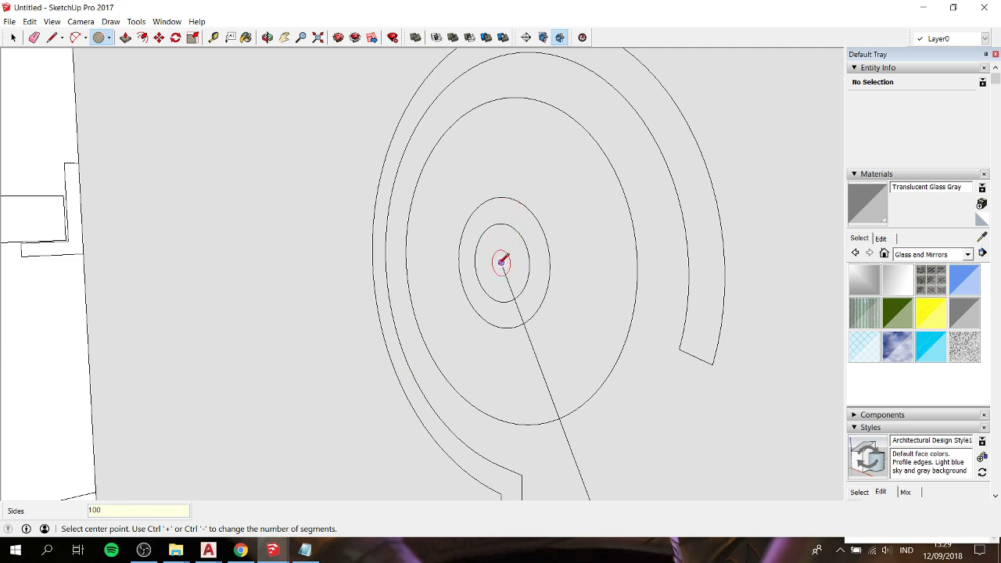
left_click(501, 262)
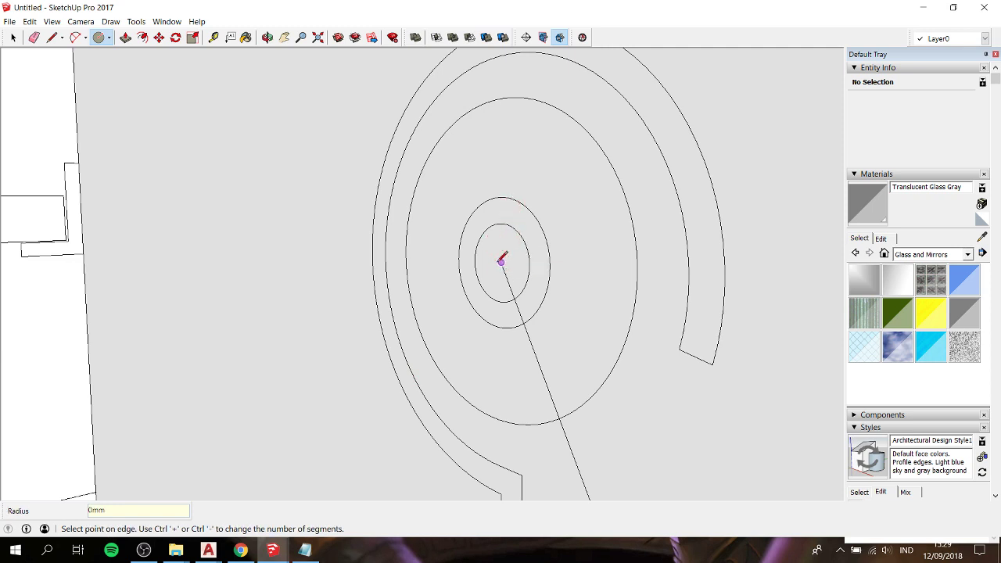
left_click(581, 123)
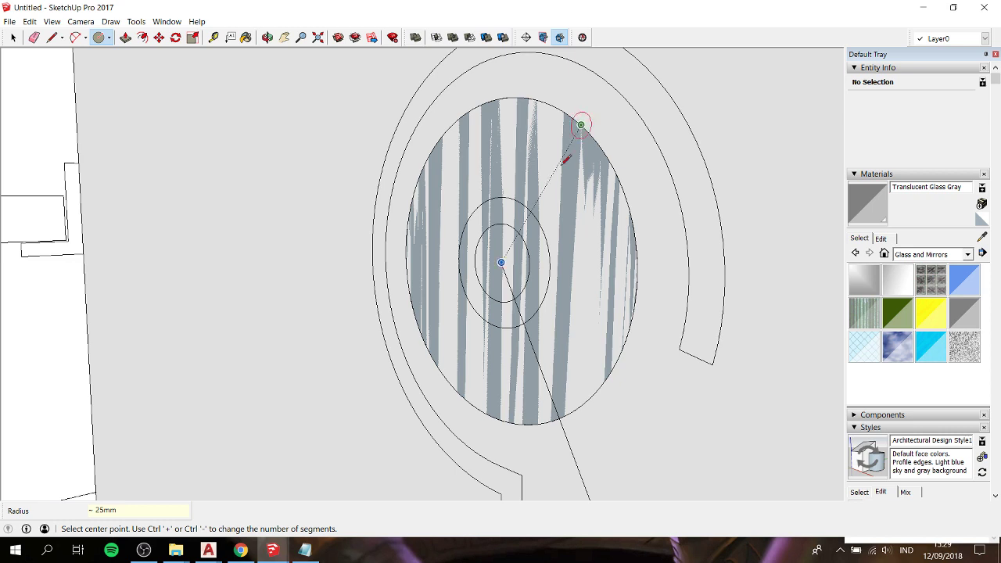
left_click(502, 261)
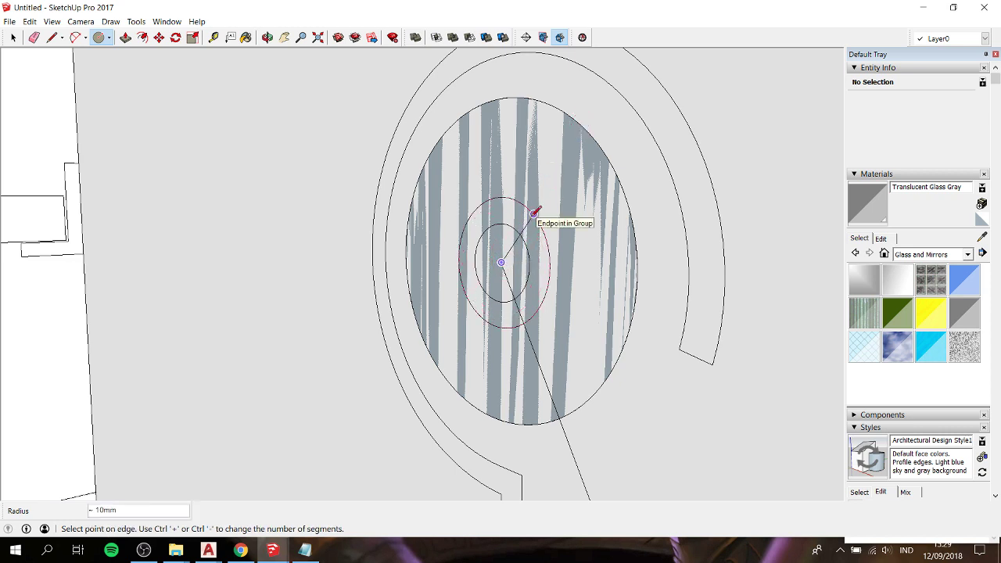
left_click(534, 212)
left_click(588, 303)
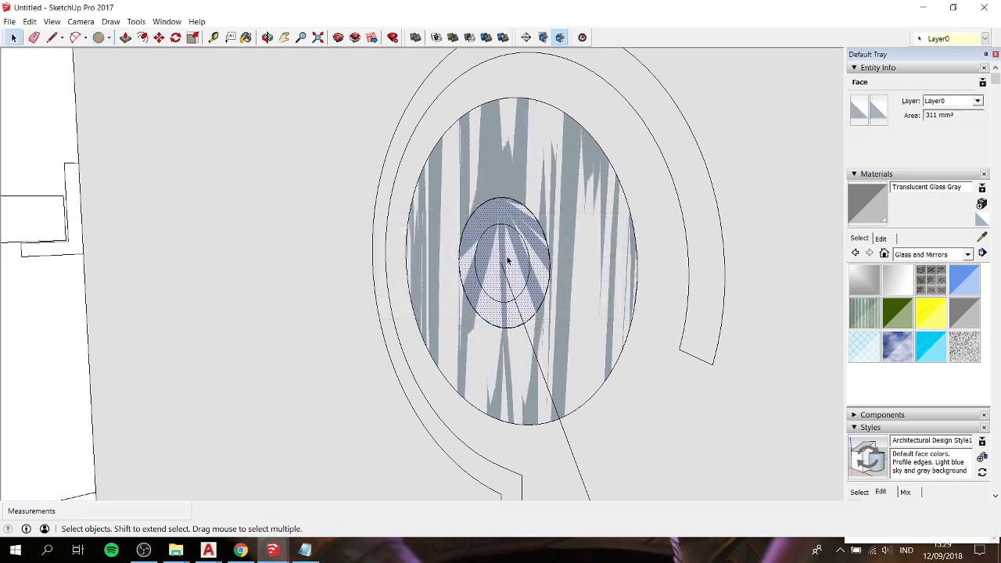
- Push/Pull the inner circle about 1012mm across the wardrobe into the rod
left_click(552, 190)
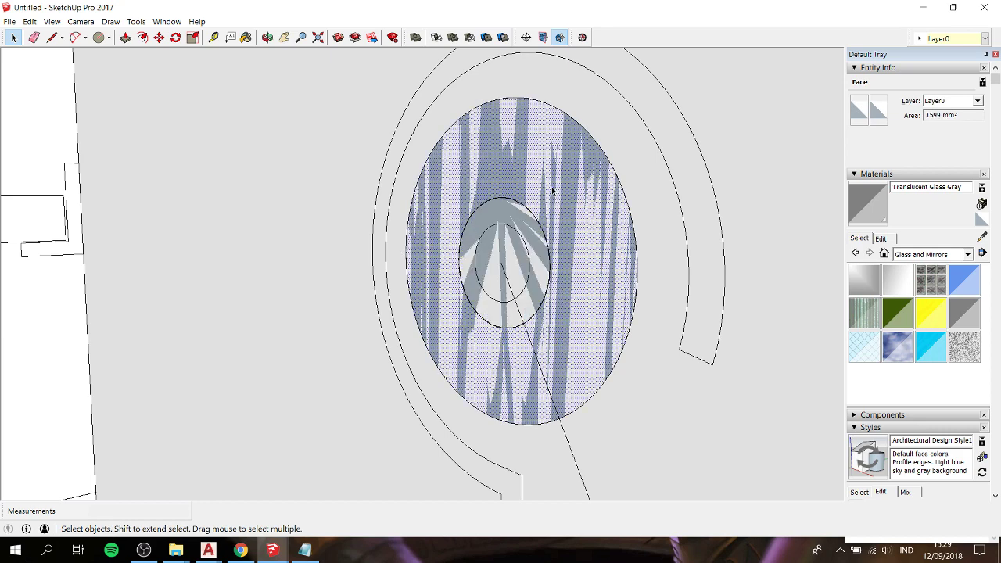
left_click(504, 251)
key("p")
left_click(504, 251)
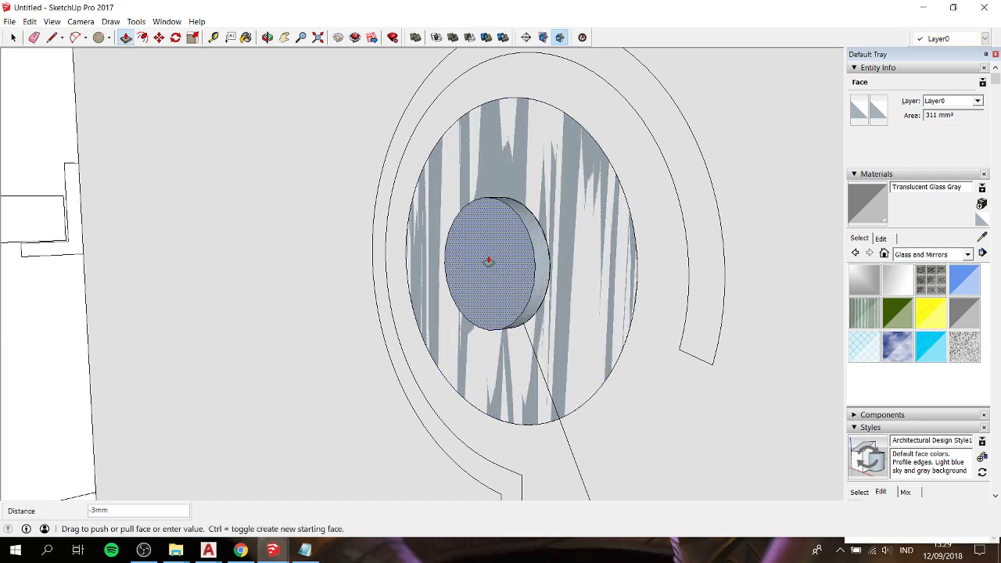
middle_click_drag(487, 261, 425, 192)
scroll(444, 243, "down", 3)
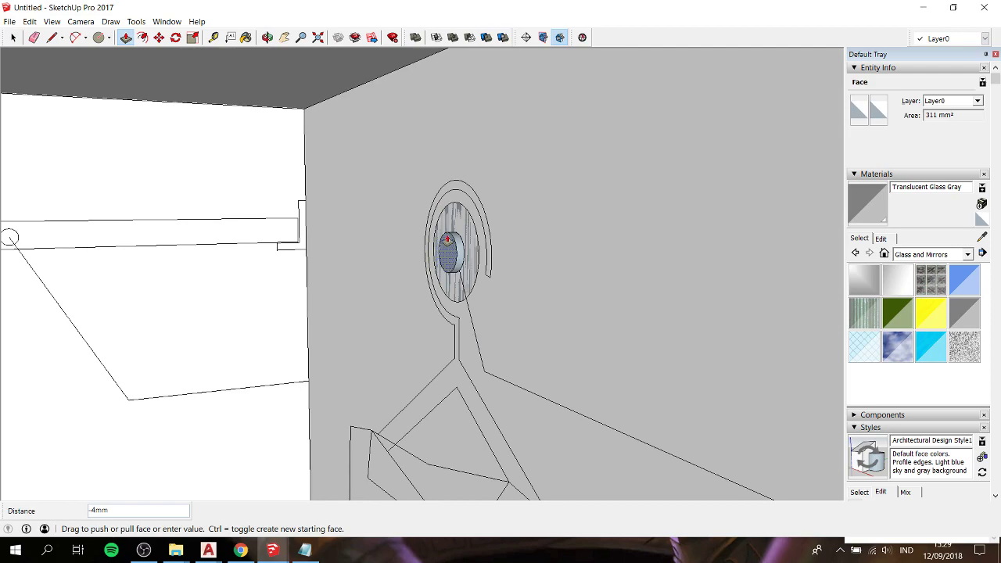
scroll(448, 239, "down", 5)
scroll(459, 227, "down", 3)
scroll(458, 232, "down", 3)
mouse_move(431, 237)
middle_mouse_down()
mouse_move(197, 249)
mouse_move(532, 216)
middle_mouse_up()
scroll(460, 230, "up", 3)
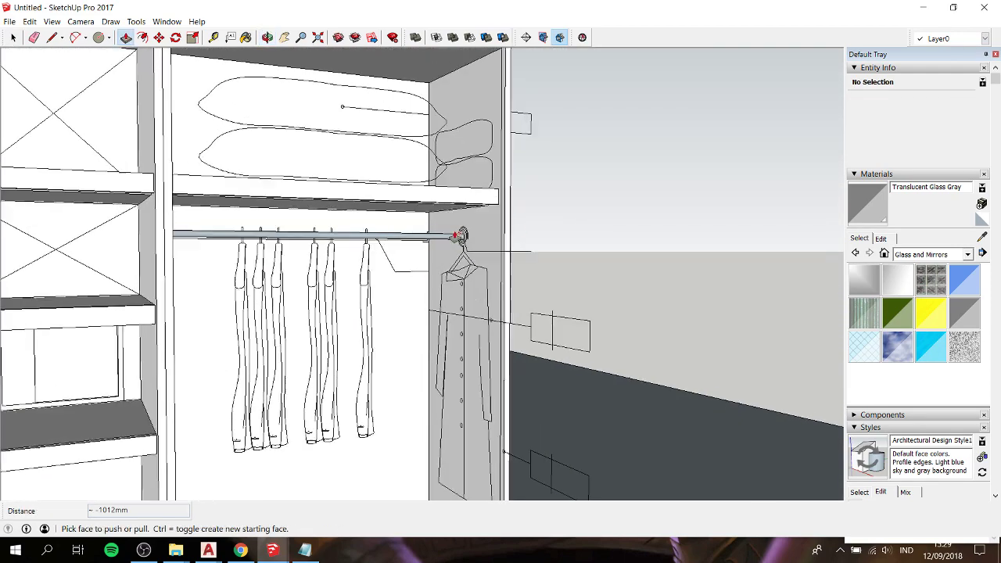
scroll(455, 236, "up", 3)
scroll(454, 236, "up", 3)
scroll(461, 230, "up", 2)
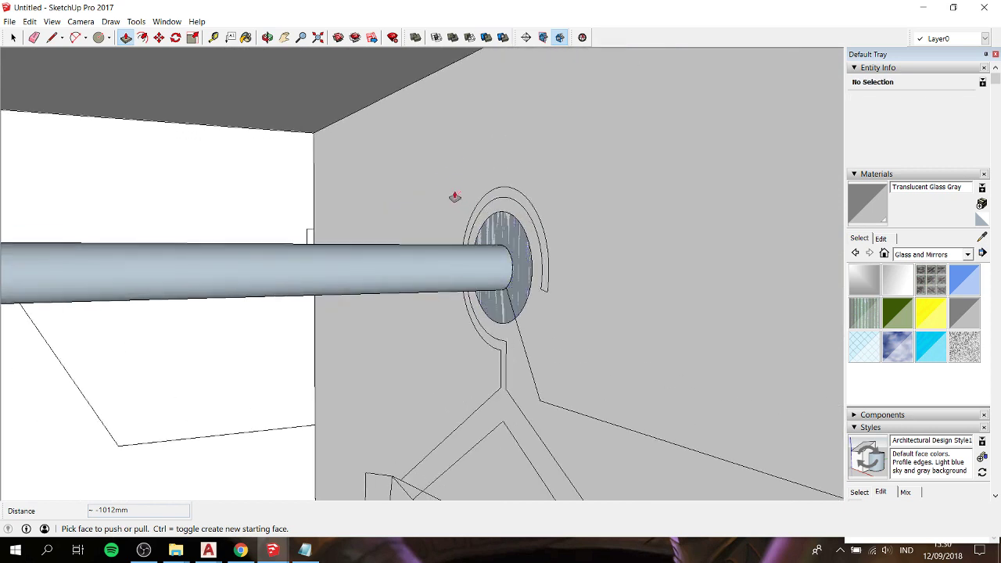
key("space")
- Group the glass disc, thicken it about 6mm, and group it as the end flange
double_click(520, 263)
right_click(521, 259)
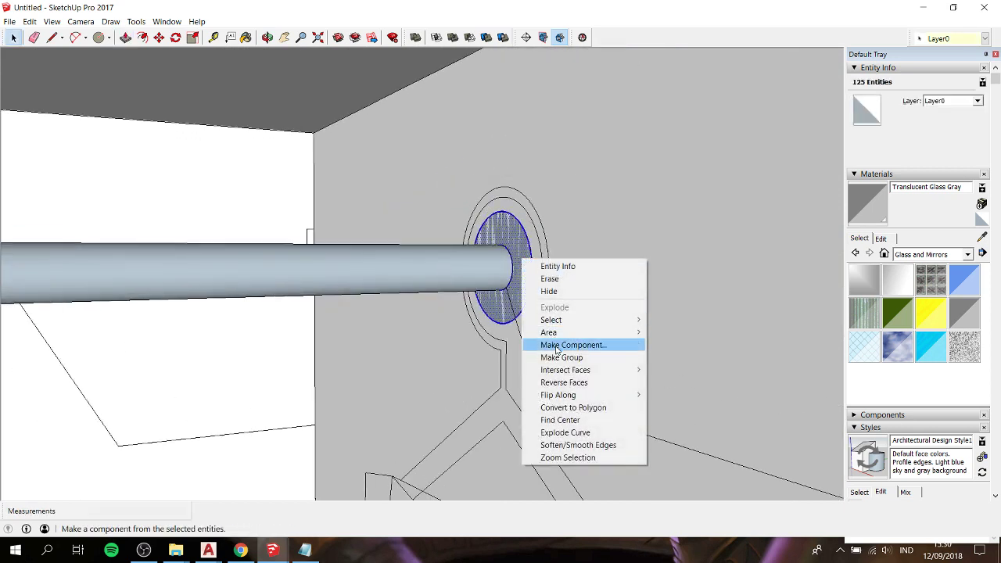
left_click(557, 357)
double_click(519, 266)
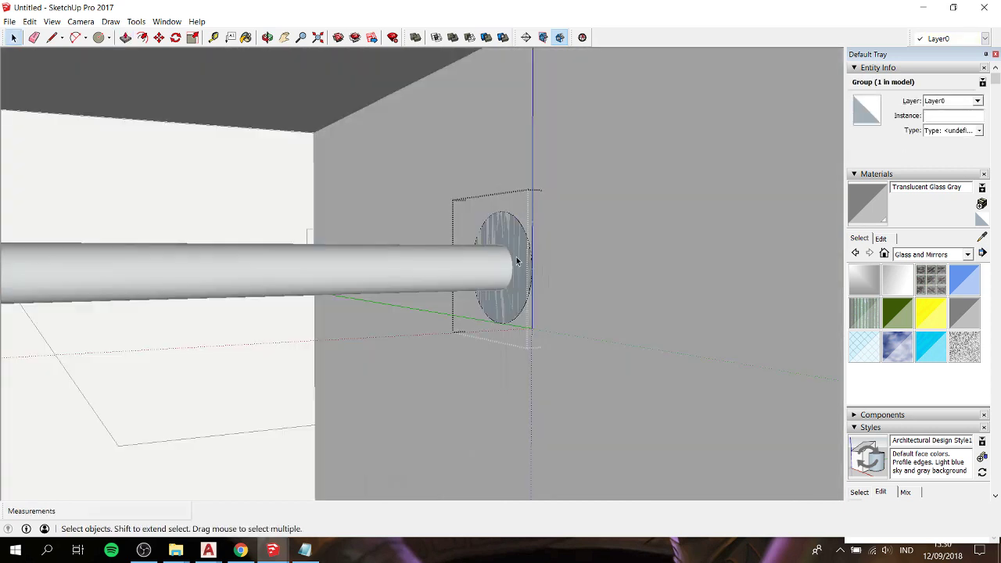
key("p")
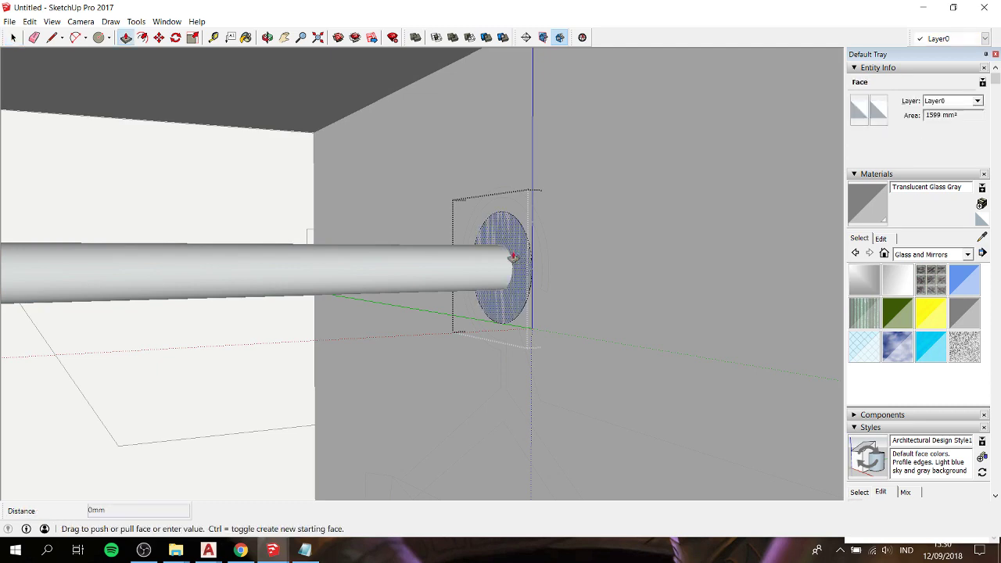
left_click_drag(513, 258, 340, 223)
mouse_move(340, 224)
middle_mouse_down()
mouse_move(267, 232)
mouse_move(224, 206)
middle_mouse_up()
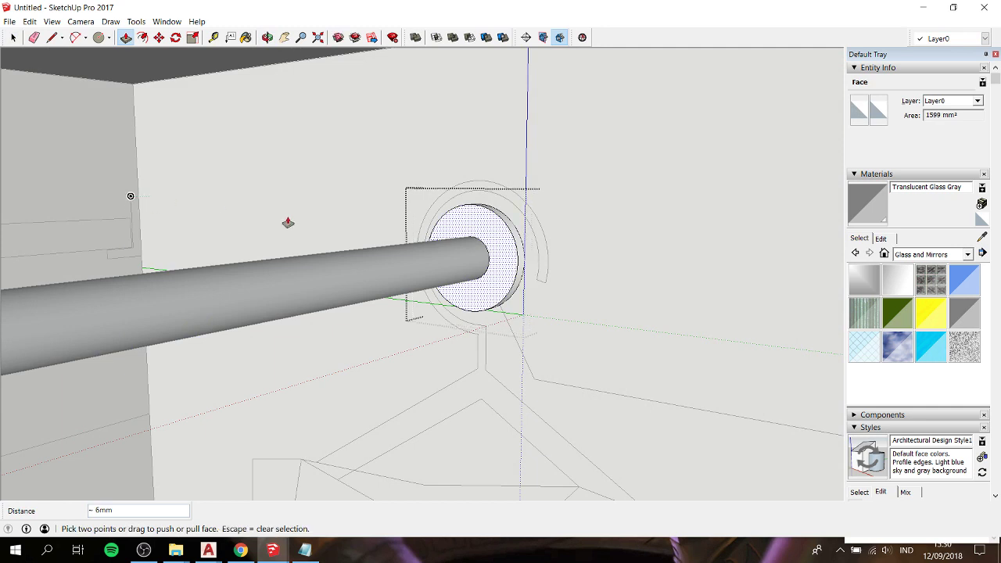
key("space")
triple_click(507, 248)
right_click(506, 248)
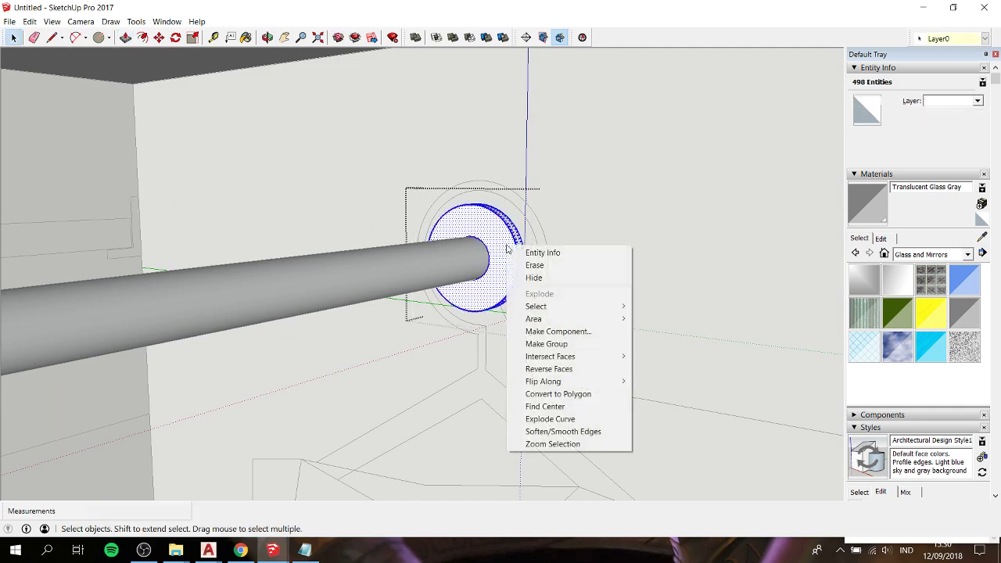
left_click(577, 345)
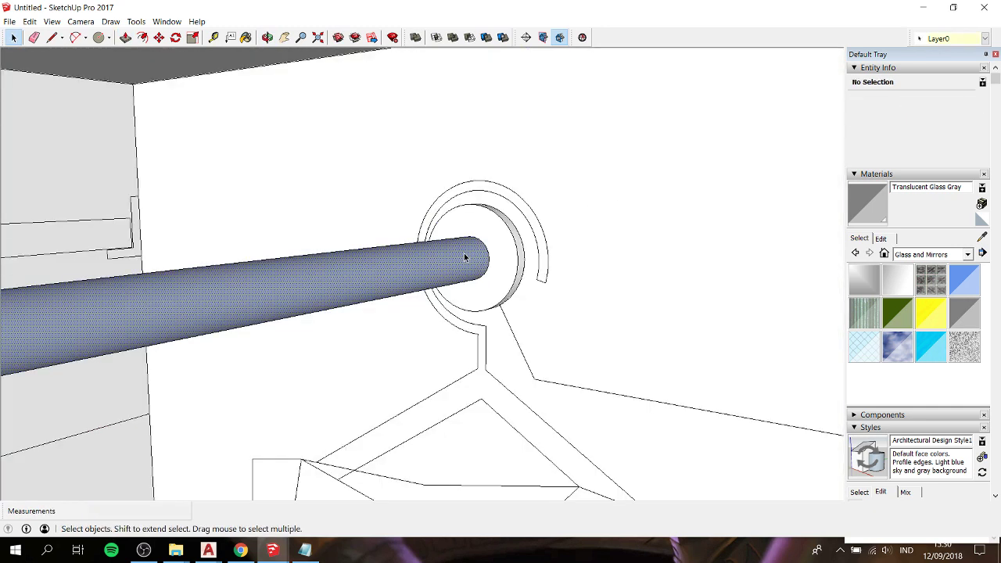
- Reverse the rod cylinder's faces and make the rod its own group
triple_click(464, 256)
right_click(465, 255)
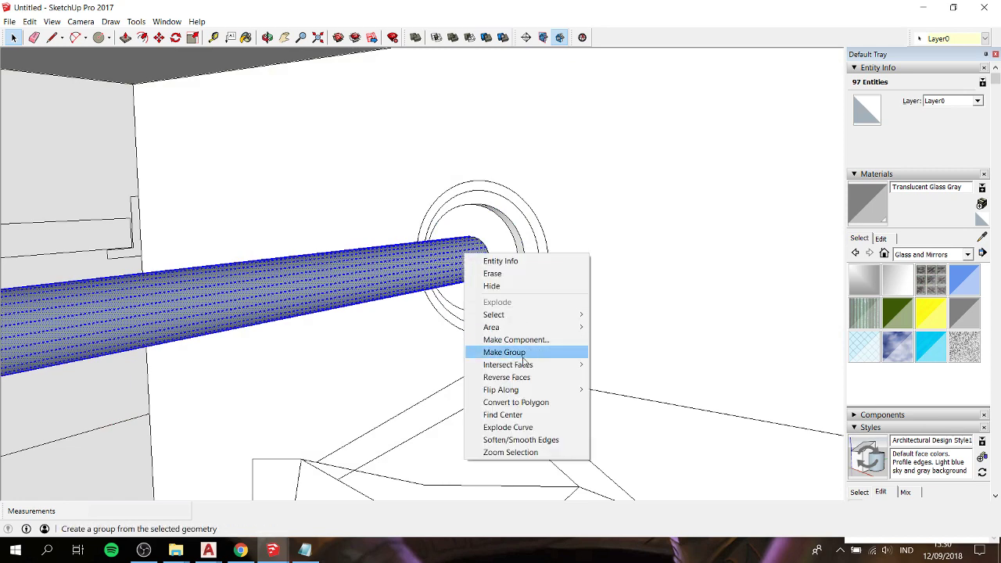
left_click(509, 377)
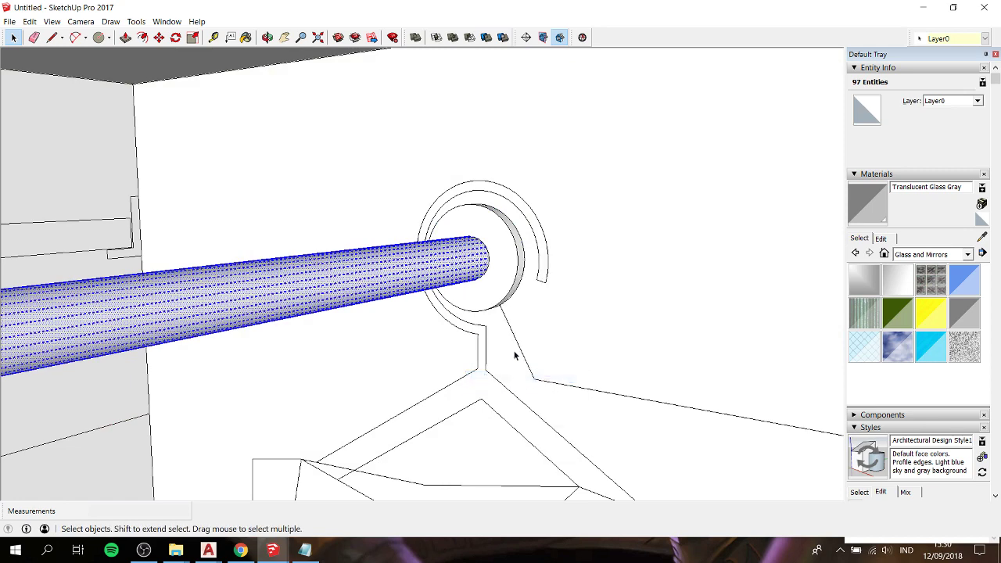
left_click(509, 266)
triple_click(409, 259)
right_click(411, 258)
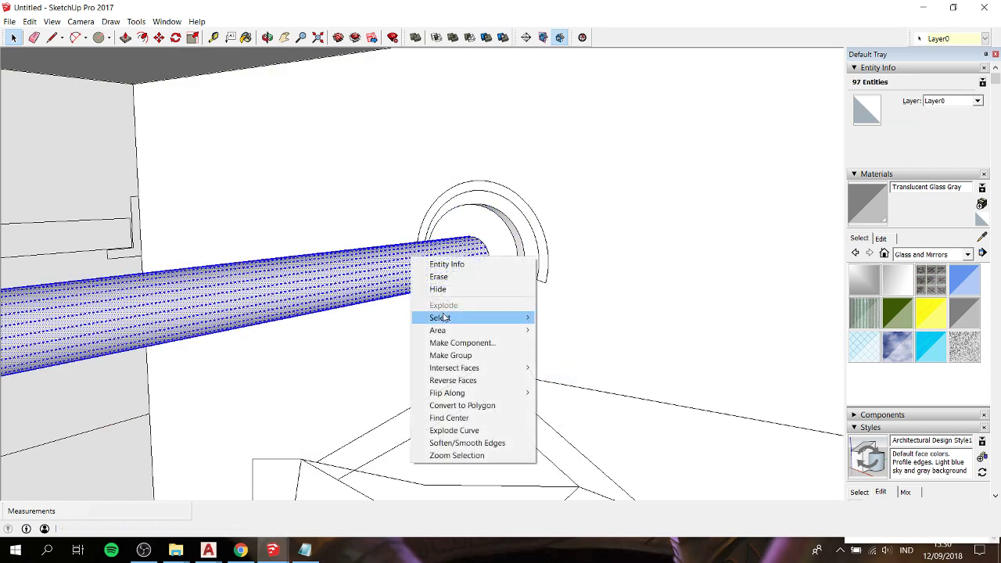
left_click(450, 355)
- Select the end flange group and orbit out to view the rail and shelf
left_click(520, 261)
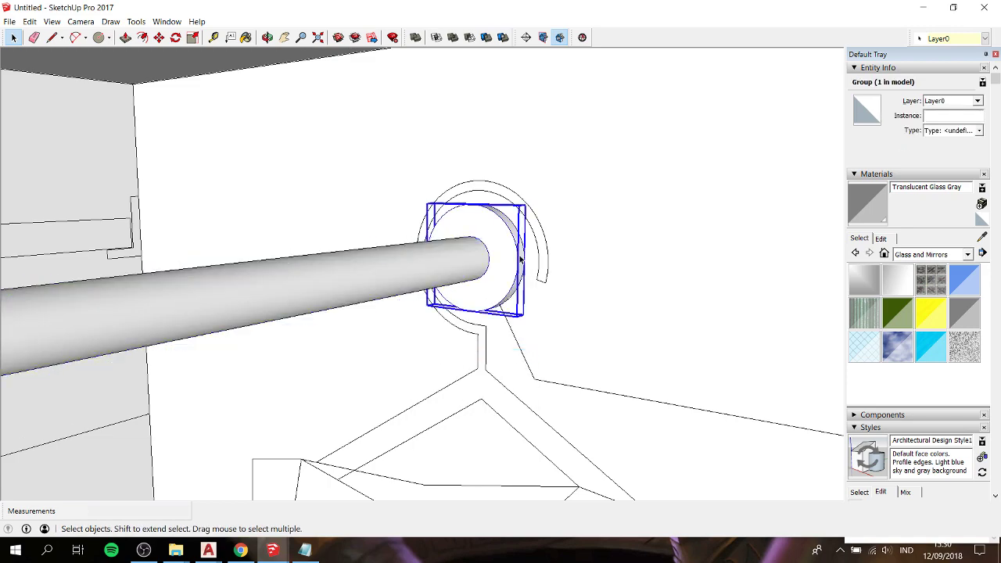
mouse_move(520, 261)
middle_mouse_down()
mouse_move(494, 269)
mouse_move(394, 235)
mouse_move(339, 231)
middle_mouse_up()
scroll(461, 242, "down", 5)
scroll(394, 235, "down", 4)
scroll(380, 235, "down", 4)
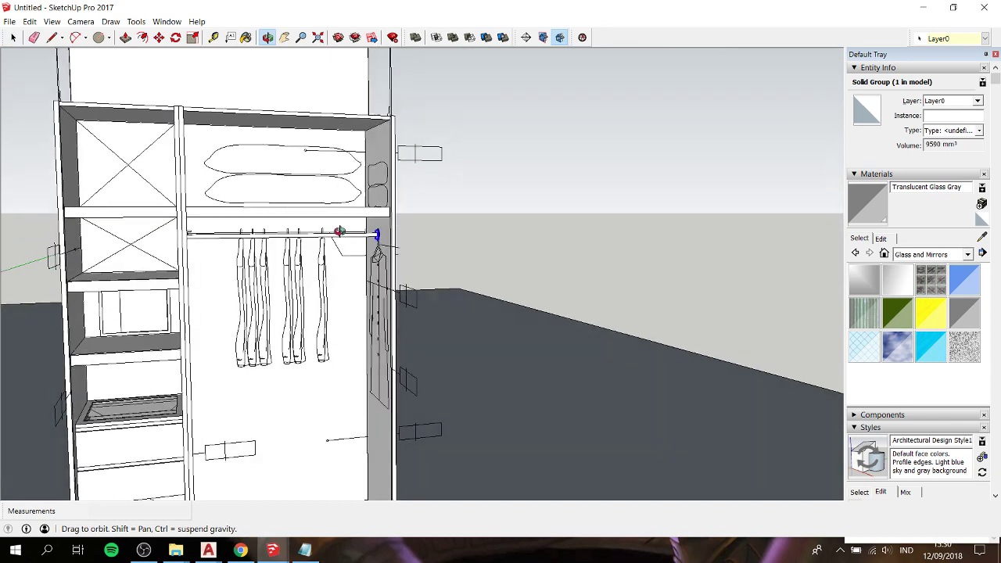
scroll(379, 236, "up", 4)
scroll(395, 260, "up", 4)
scroll(414, 258, "up", 2)
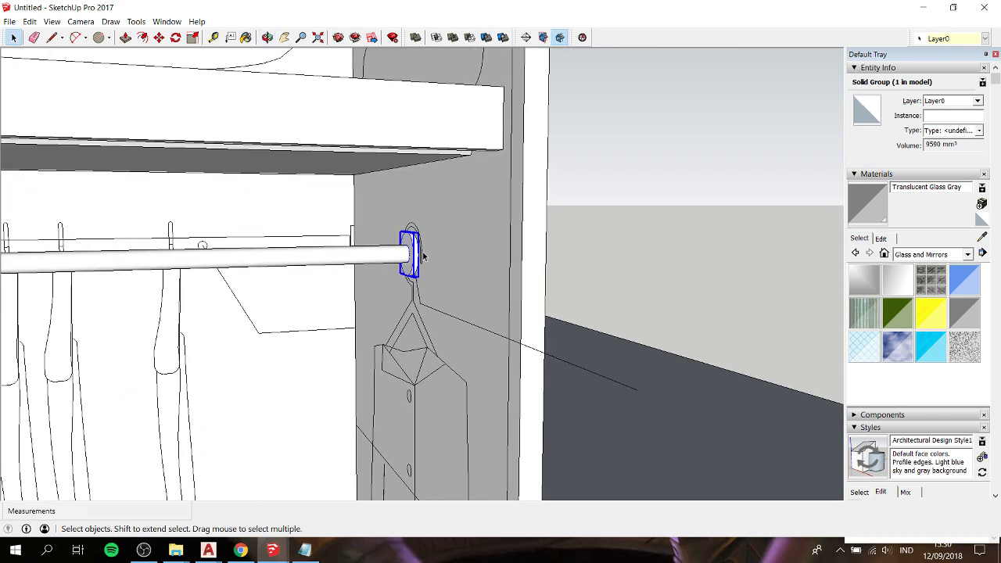
- Copy the flange group to the rod's opposite end, about 1006mm away
key("q")
scroll(412, 243, "down", 3)
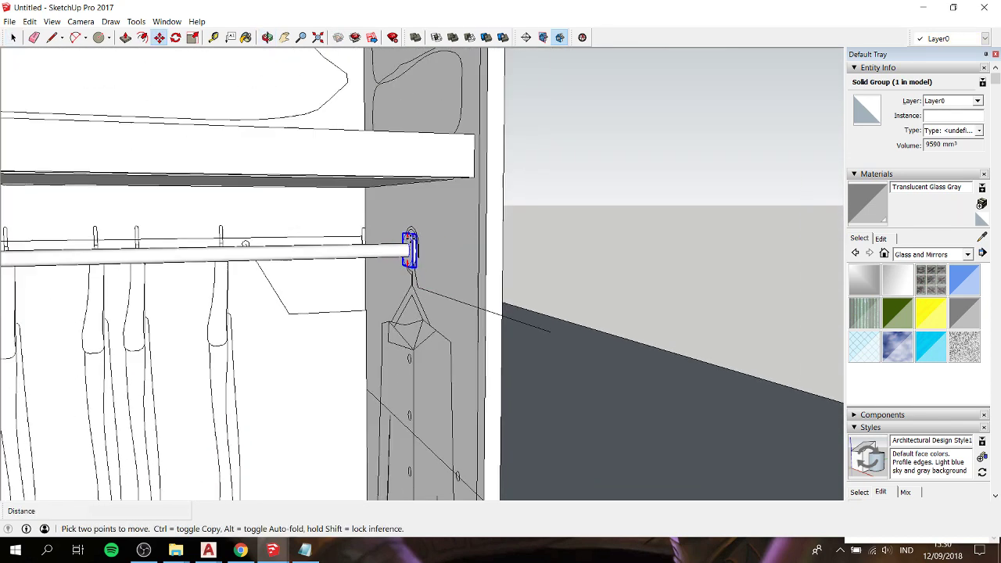
scroll(414, 244, "down", 3)
scroll(414, 242, "down", 2)
middle_click_drag(418, 235, 291, 244)
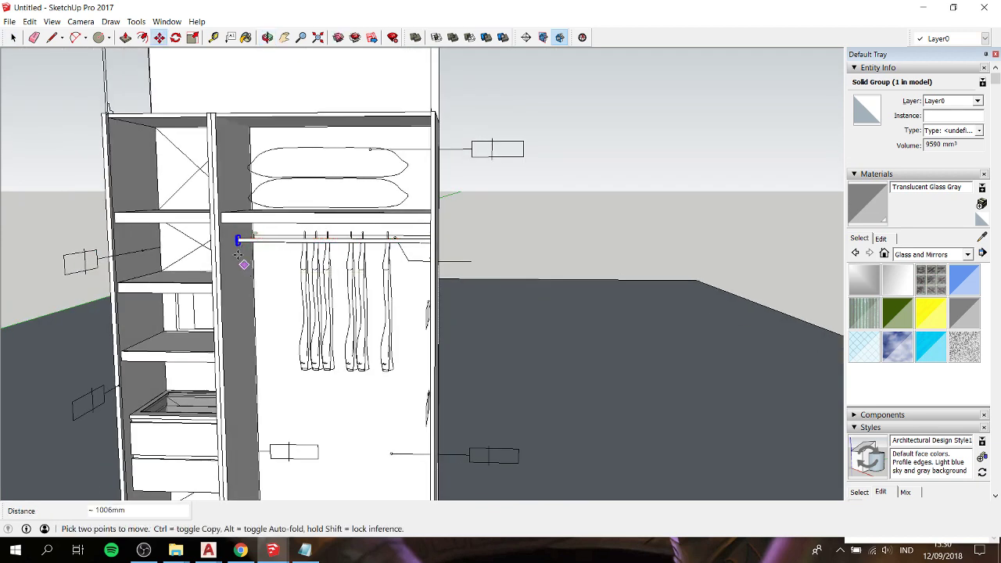
left_click(238, 254)
scroll(232, 234, "up", 3)
scroll(250, 246, "up", 3)
scroll(269, 274, "up", 2)
key("space")
- Orbit to a more frontal view of the wardrobe and clear the selection
scroll(286, 270, "up", 2)
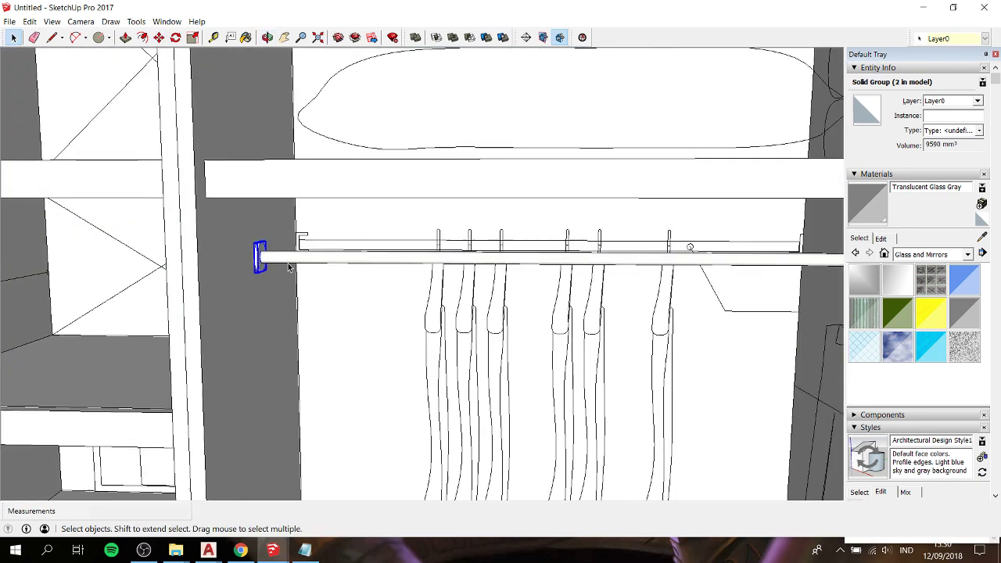
scroll(287, 266, "down", 2)
scroll(438, 250, "down", 2)
scroll(492, 234, "down", 2)
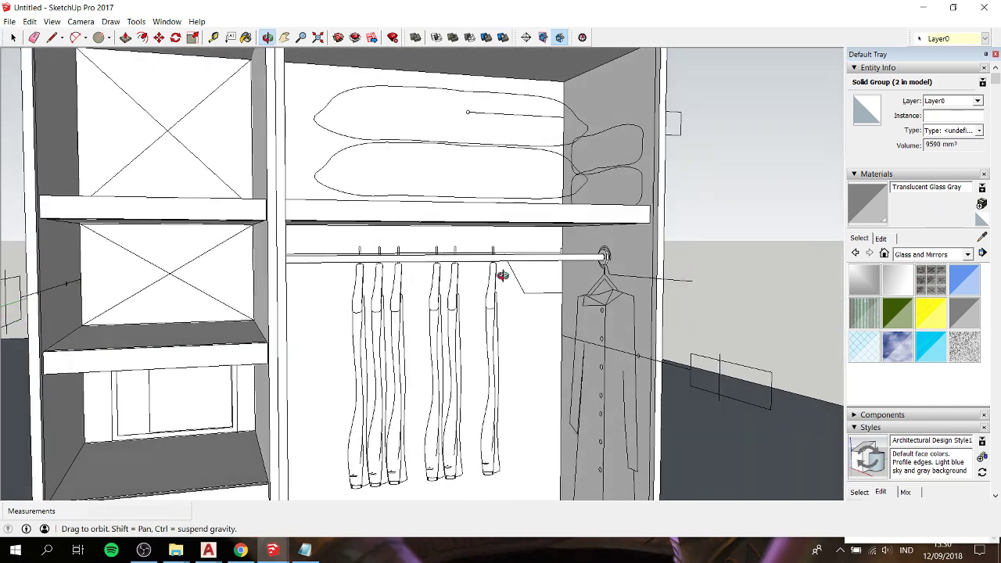
scroll(531, 274, "down", 2)
mouse_move(563, 274)
middle_mouse_down()
mouse_move(438, 244)
mouse_move(438, 287)
middle_mouse_up()
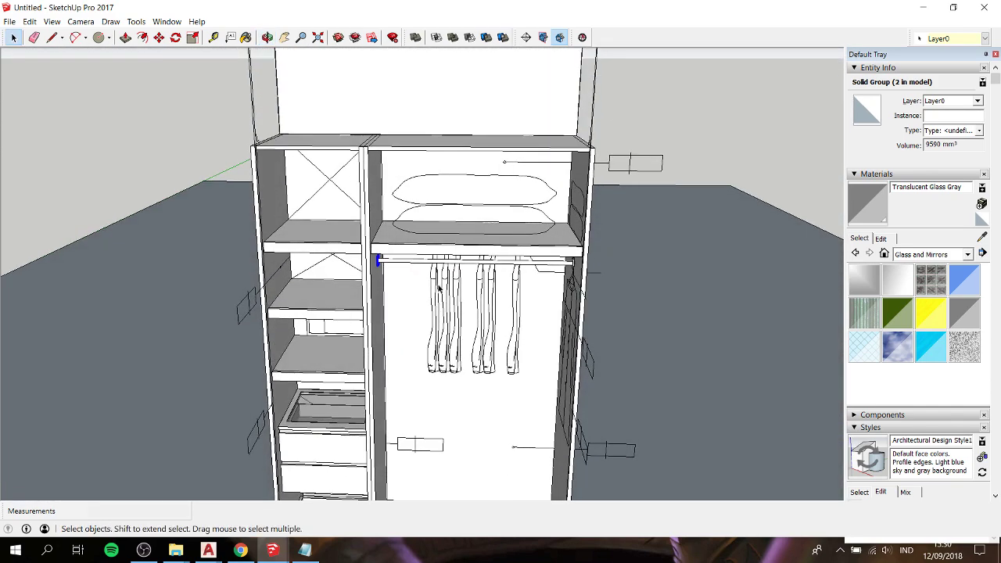
left_click(406, 298)
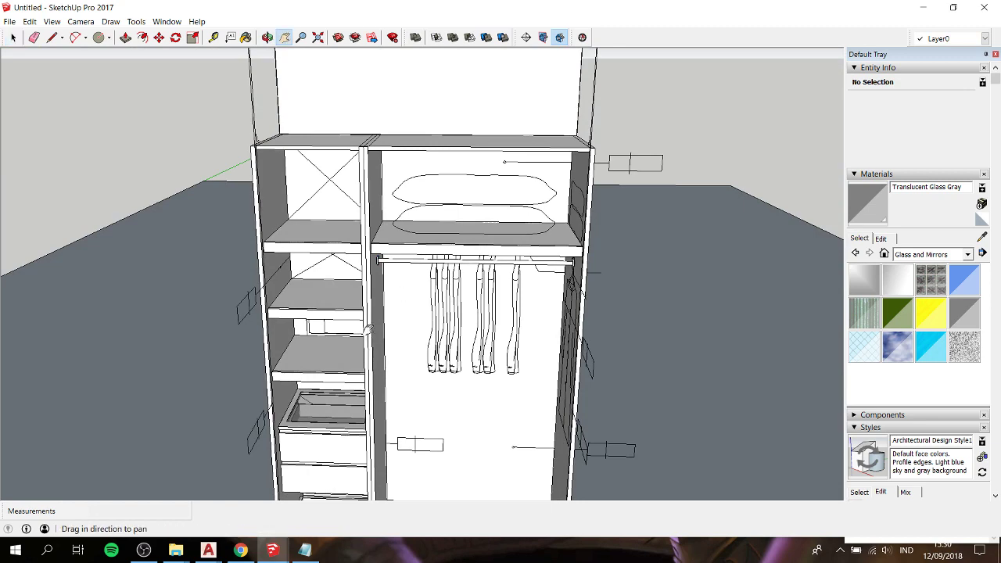
- Draw a thin rectangle at the bottom shelf's front corner in the lower-left compartment
middle_click_drag(366, 329, 365, 219, "shift")
middle_click_drag(329, 312, 264, 353)
scroll(263, 352, "up", 2)
scroll(301, 347, "up", 2)
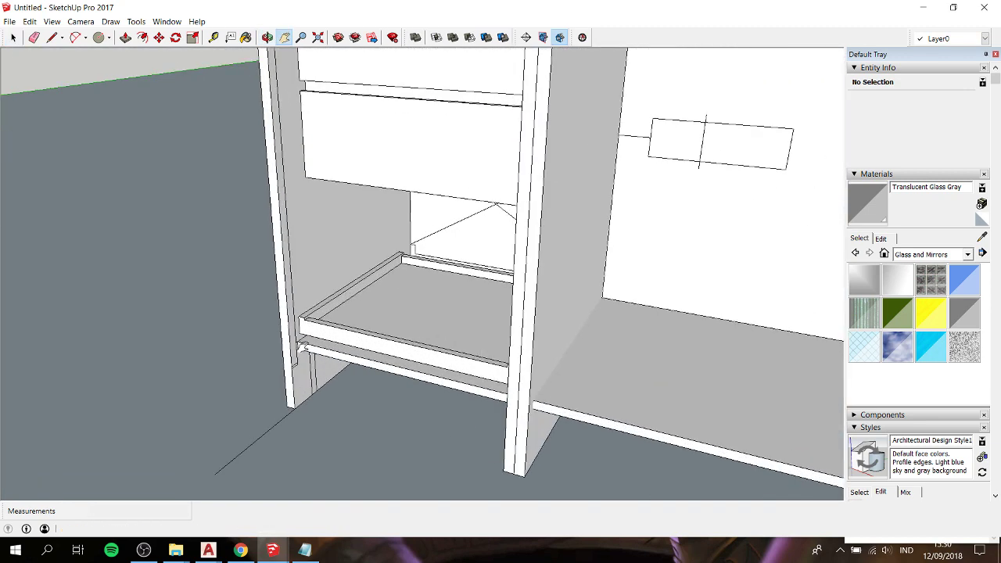
scroll(302, 347, "up", 2)
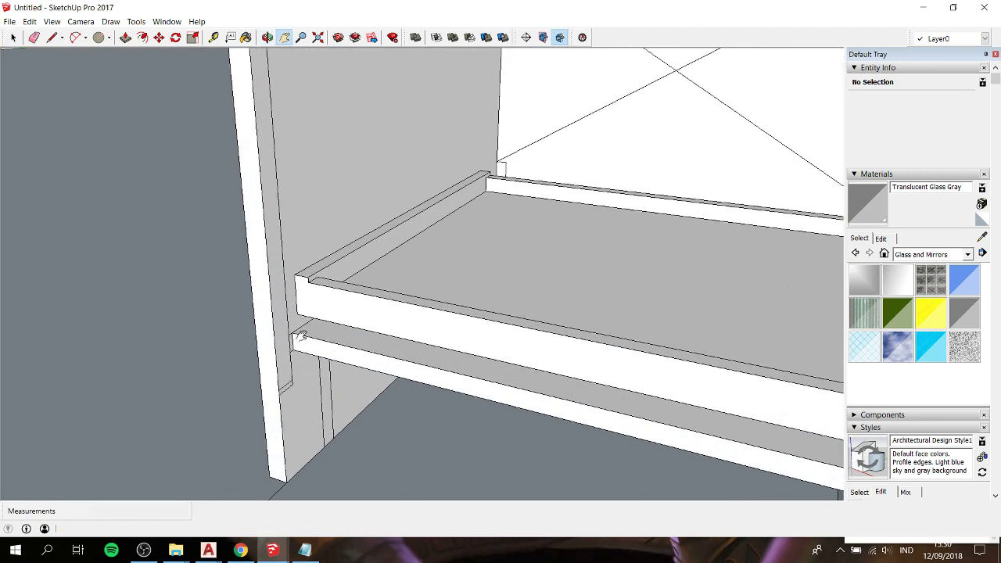
scroll(299, 336, "up", 2)
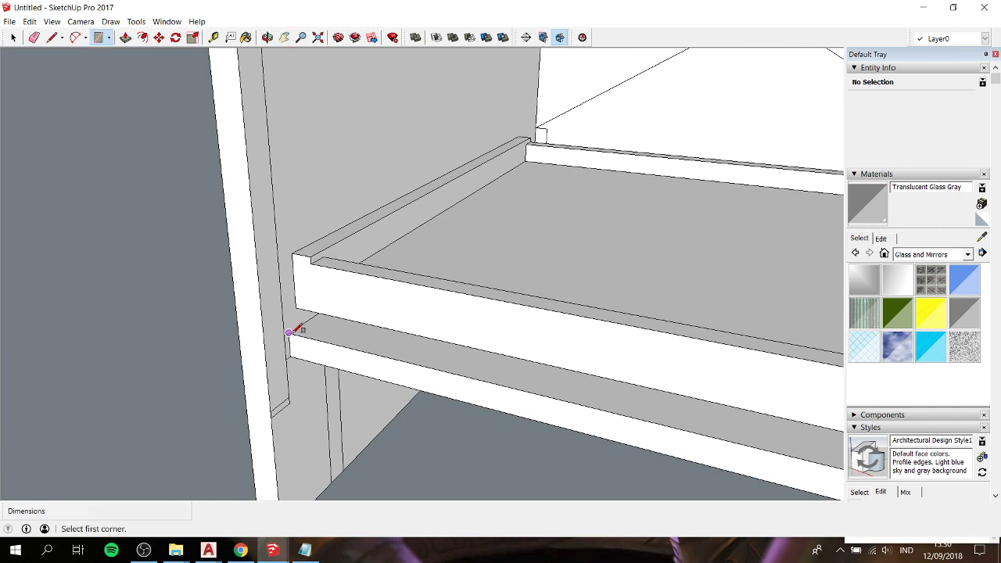
left_click(289, 333)
scroll(286, 356, "up", 2)
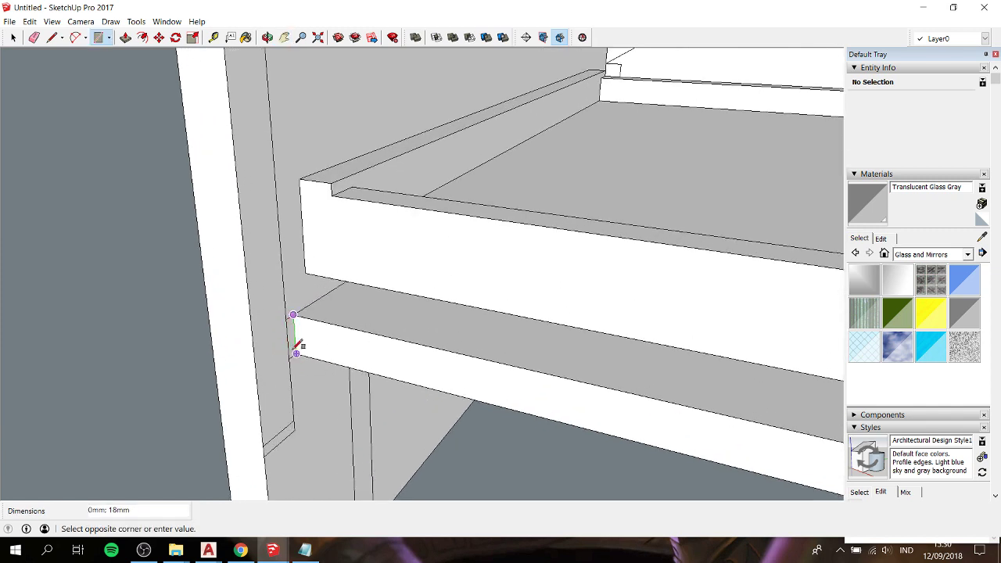
key("space")
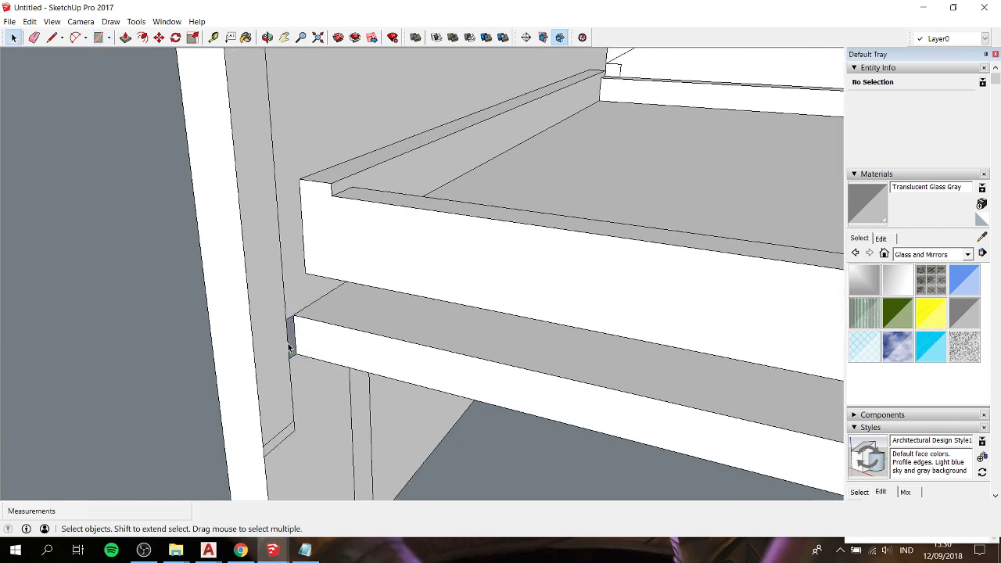
- Extrude the thin strip 1539mm across both lower compartments and make it a group
key("p")
left_click(294, 336)
middle_click_drag(323, 336, 613, 297)
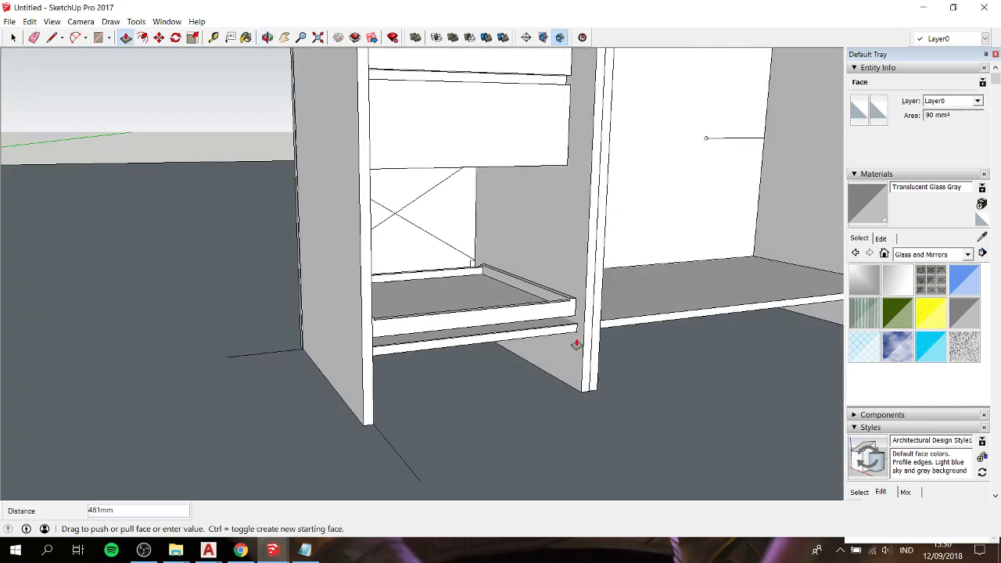
middle_click_drag(577, 353, 762, 287)
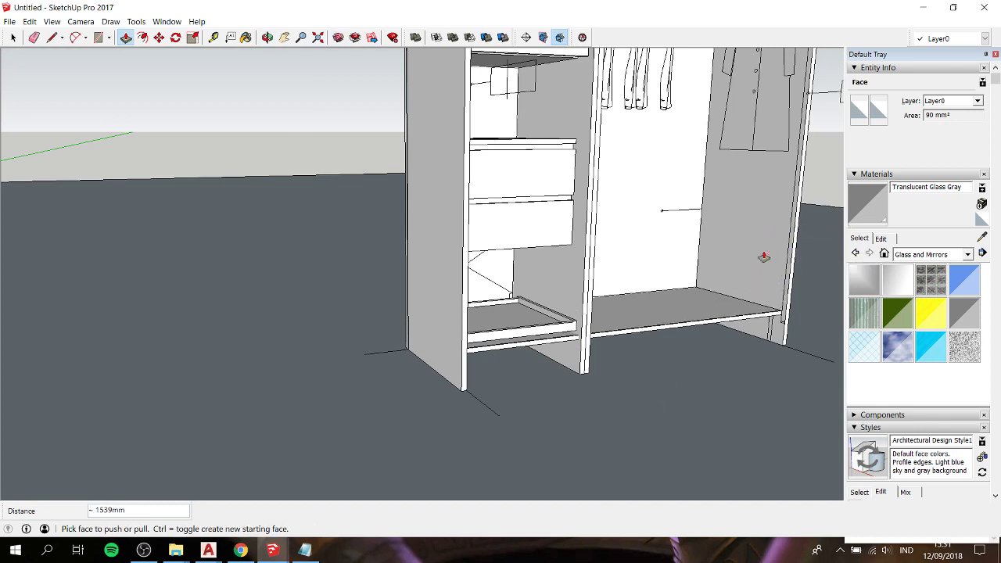
key("space")
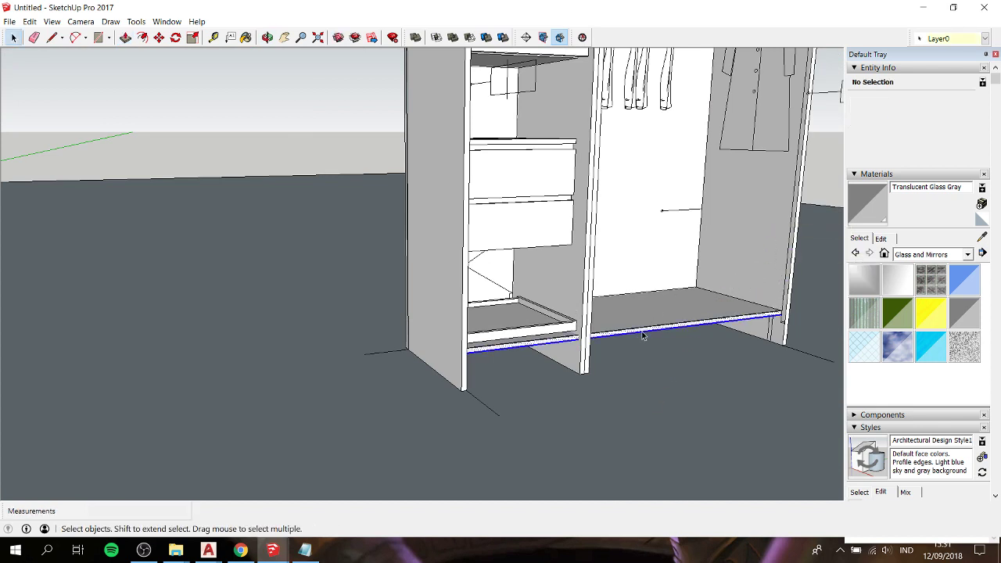
right_click(642, 335)
left_click(674, 432)
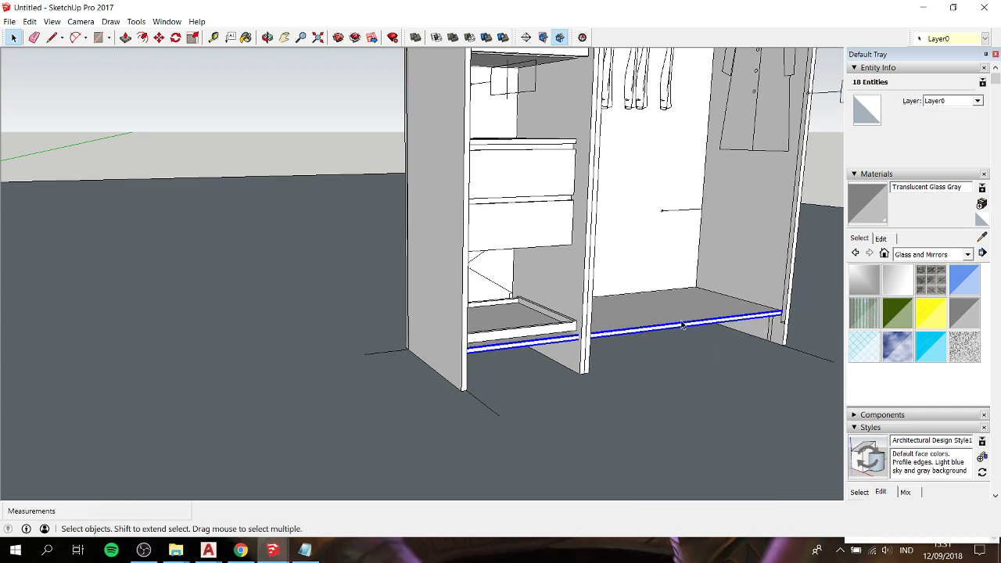
right_click(676, 307)
left_click(722, 416)
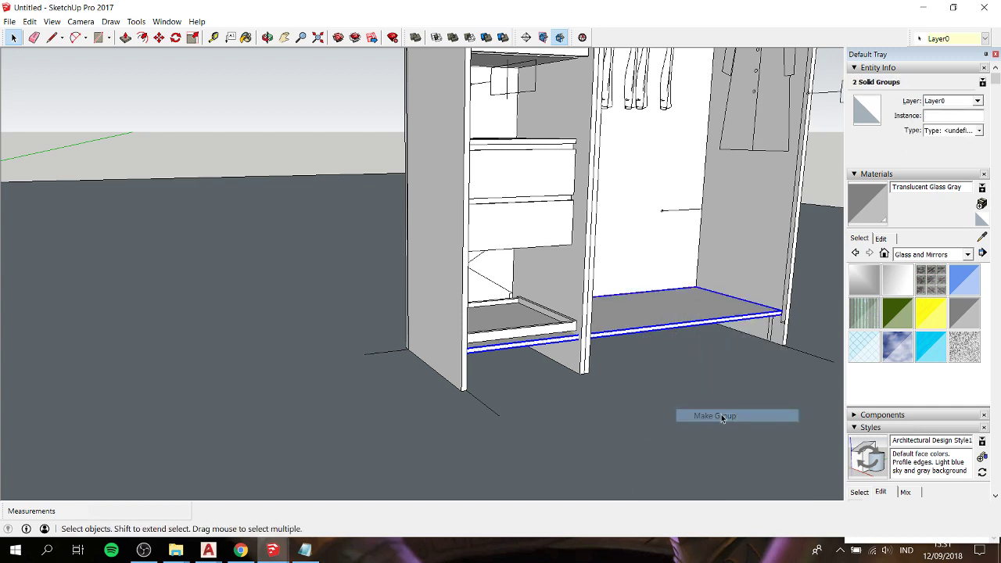
- Orbit and zoom to a low front view looking up under the bottom shelf
scroll(703, 329, "up", 1)
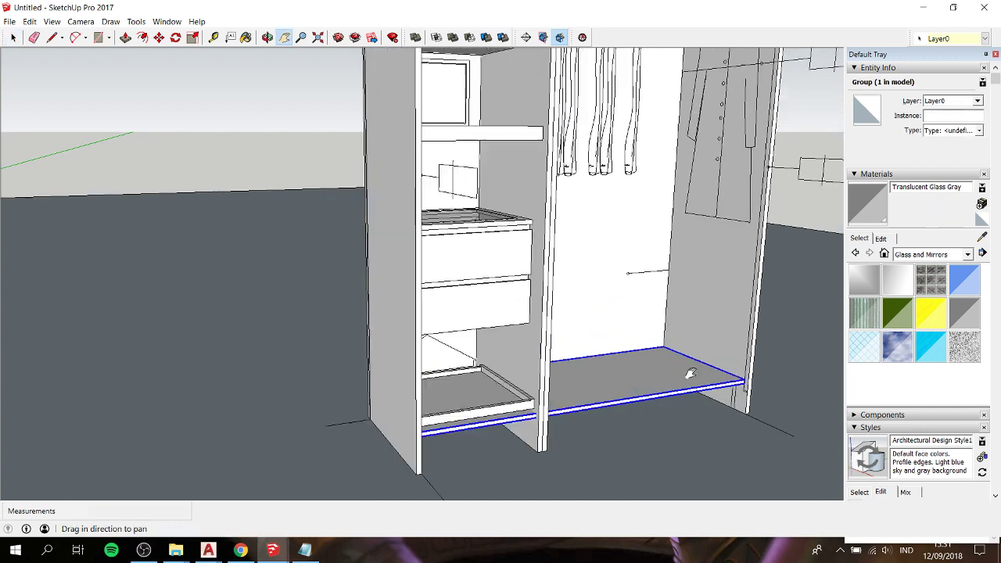
scroll(688, 370, "up", 1)
scroll(532, 284, "up", 1)
scroll(551, 268, "up", 1)
middle_click_drag(551, 268, 235, 219)
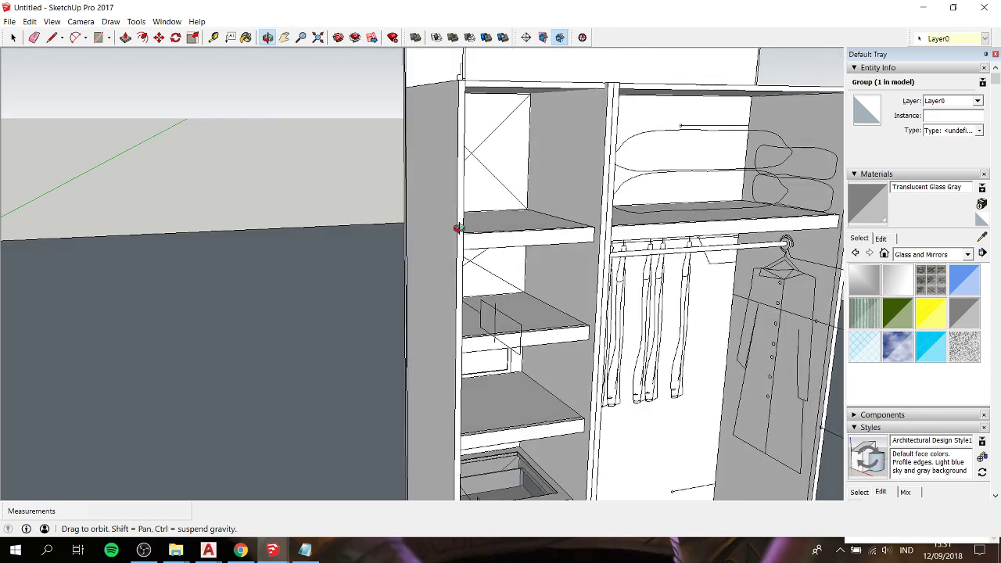
scroll(235, 219, "up", 2)
left_click_drag(362, 353, 383, 268)
mouse_move(394, 319)
left_mouse_down()
mouse_move(414, 368)
mouse_move(430, 234)
mouse_move(436, 337)
left_mouse_up()
scroll(436, 337, "down", 1)
scroll(391, 344, "down", 2)
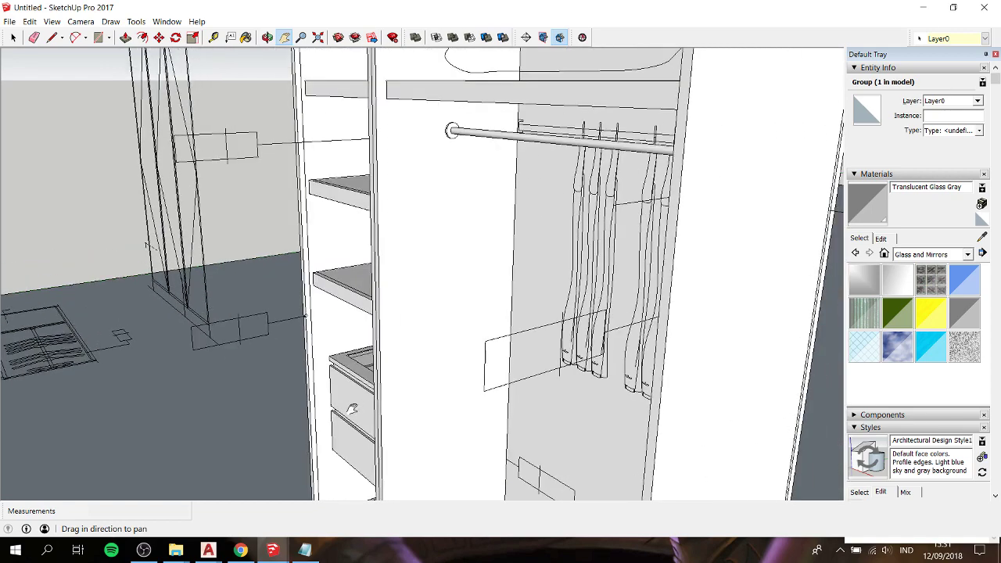
scroll(328, 344, "up", 3)
mouse_move(319, 331)
middle_mouse_down()
mouse_move(331, 308)
mouse_move(368, 305)
mouse_move(339, 362)
mouse_move(466, 137)
middle_mouse_up()
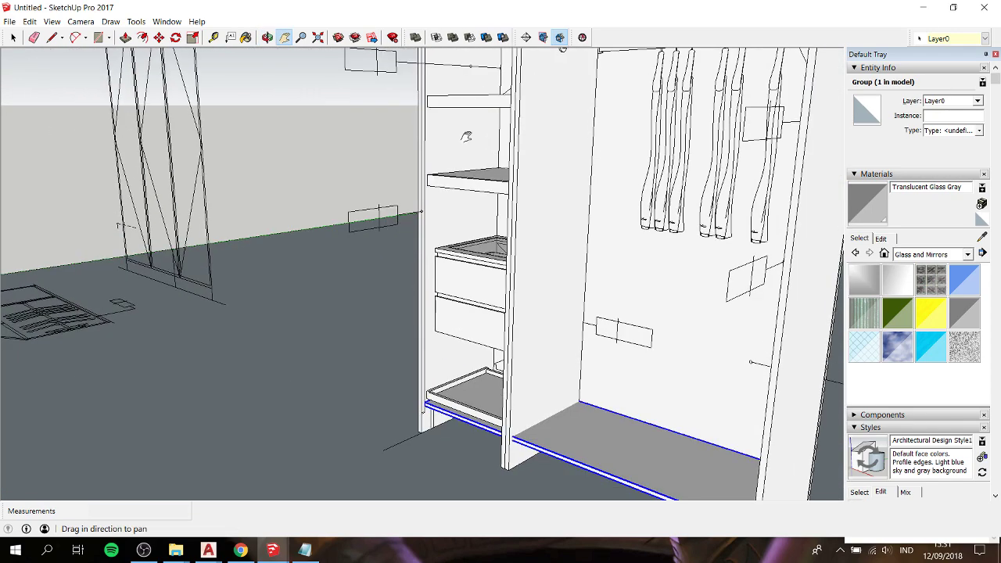
scroll(409, 364, "down", 2)
left_click(409, 397)
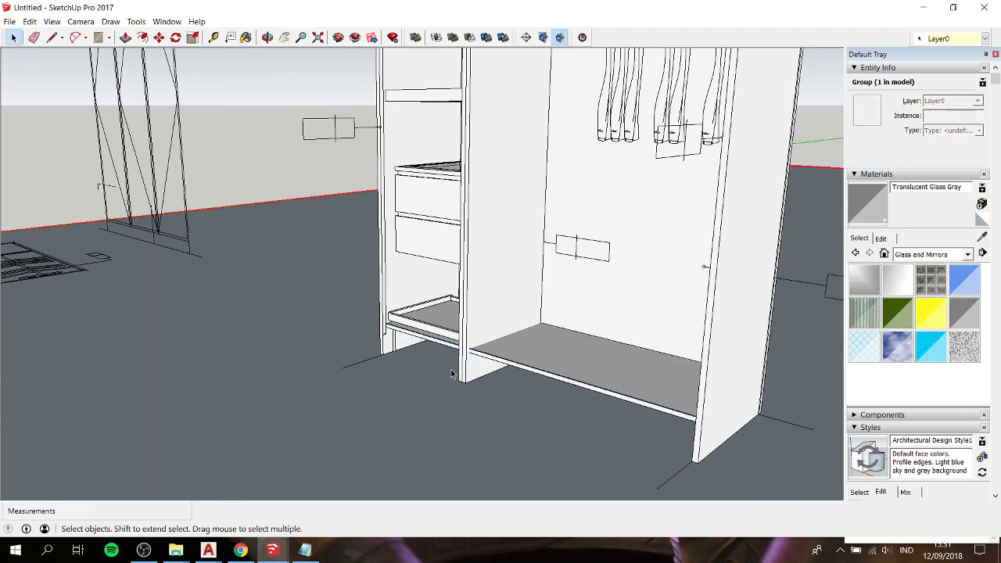
middle_click_drag(409, 397, 825, 415)
scroll(632, 305, "up", 3)
scroll(632, 289, "up", 3)
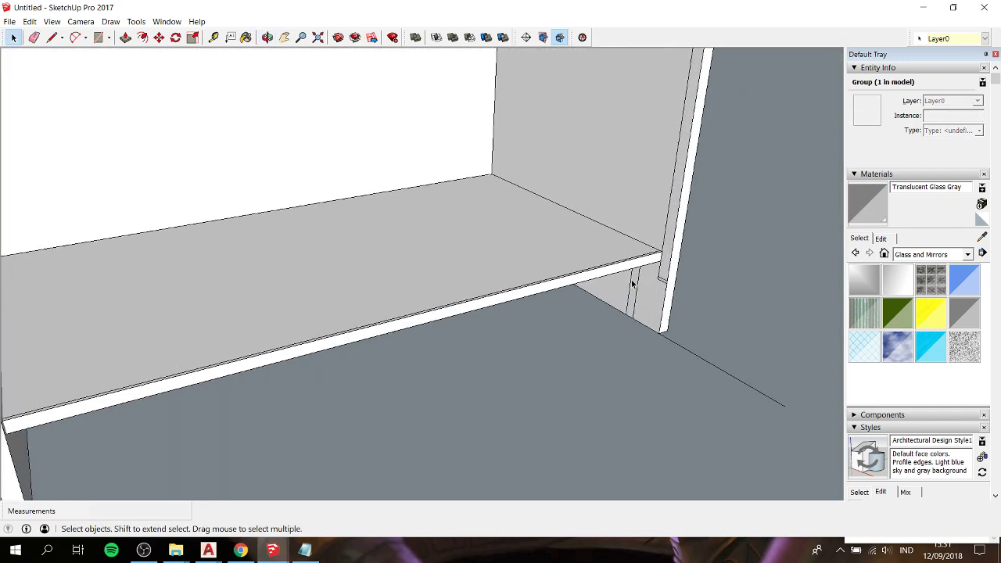
middle_click_drag(632, 301, 635, 215)
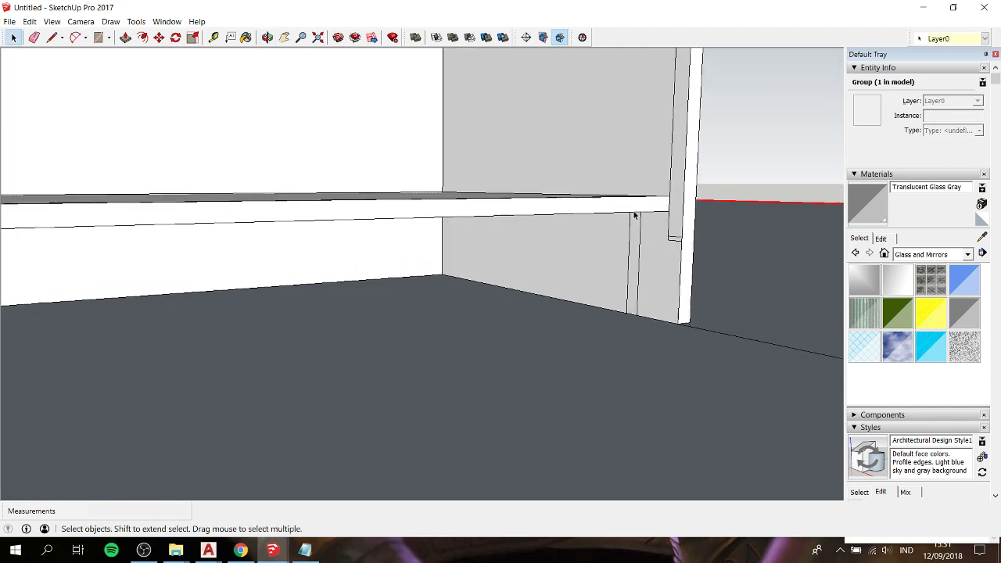
scroll(645, 242, "up", 1)
middle_click_drag(654, 268, 678, 219)
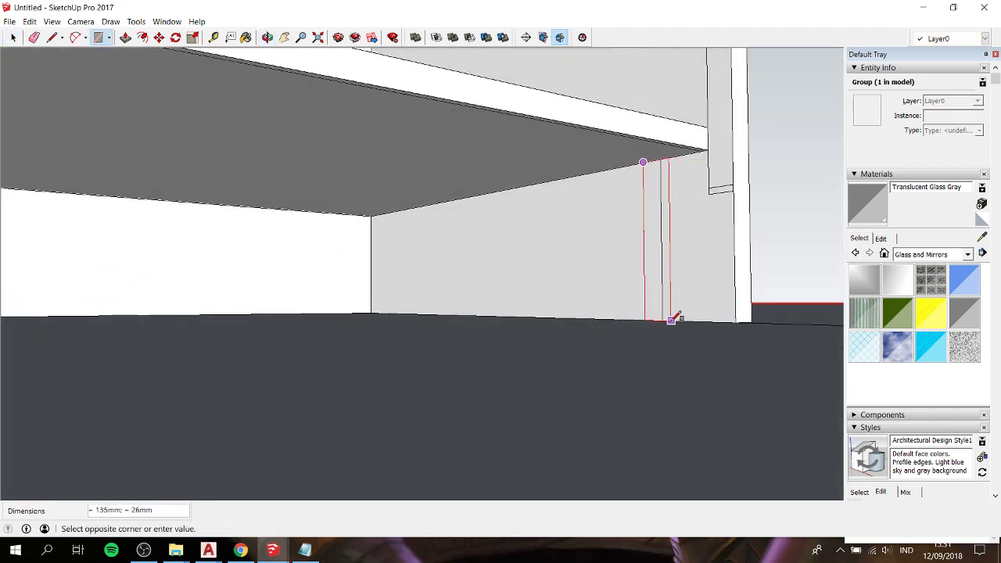
- Push/Pull the shelf-to-floor plinth outline across the whole wardrobe front, about 1539mm
key("space")
key("p")
left_click(653, 266)
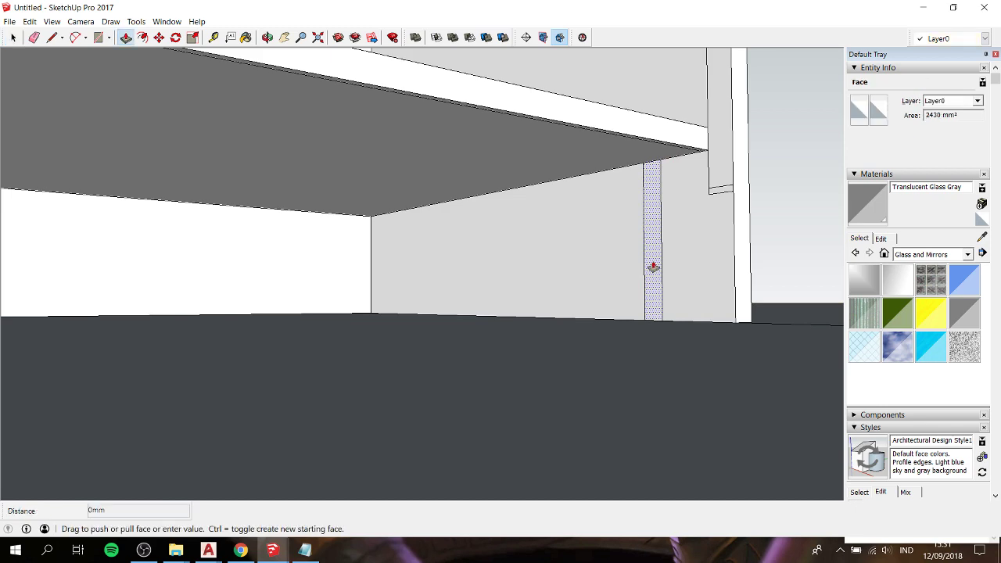
scroll(615, 294, "down", 3)
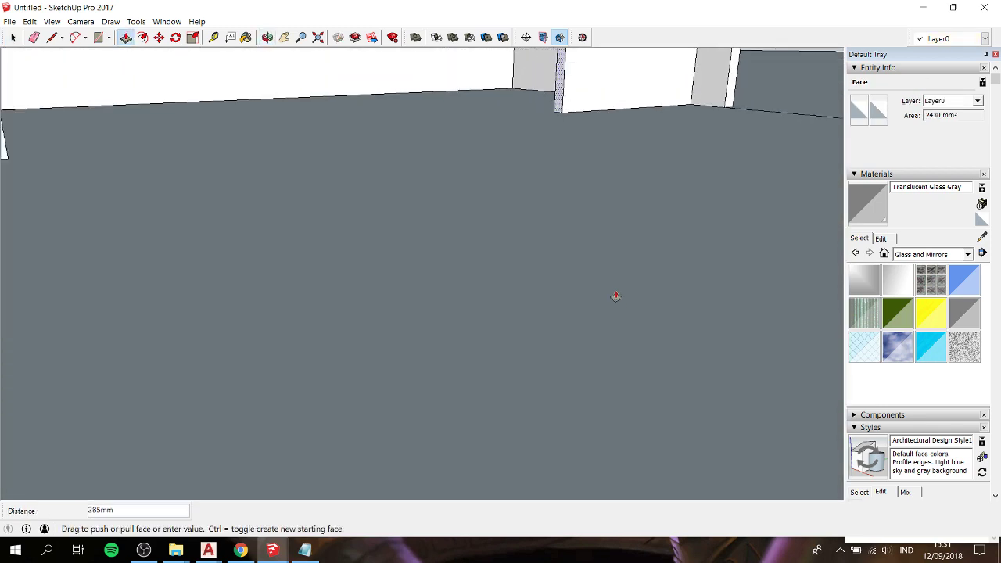
scroll(615, 295, "down", 3)
middle_click_drag(592, 282, 223, 315)
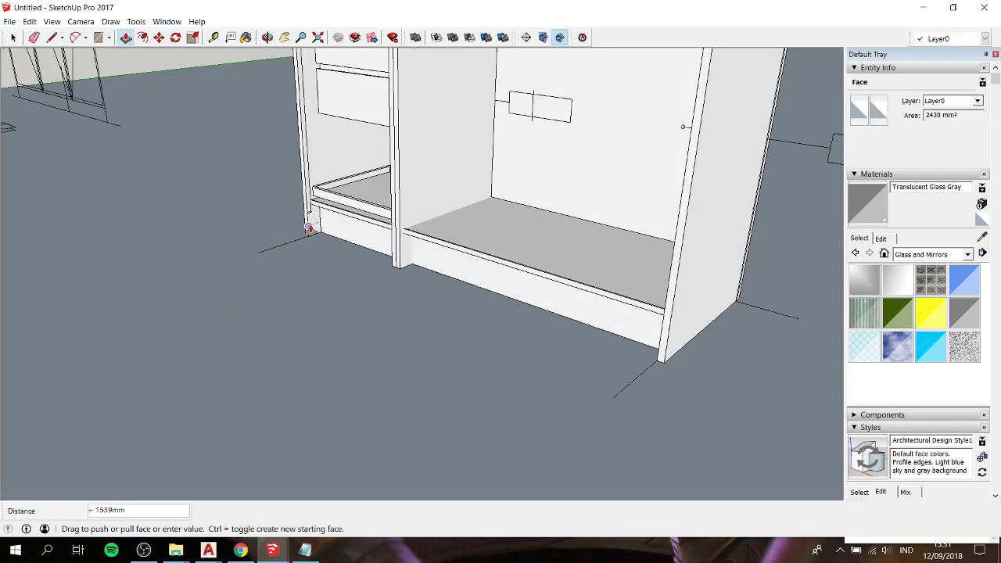
- Make the new plinth board a solid group
key("Escape")
key("space")
left_click(335, 228)
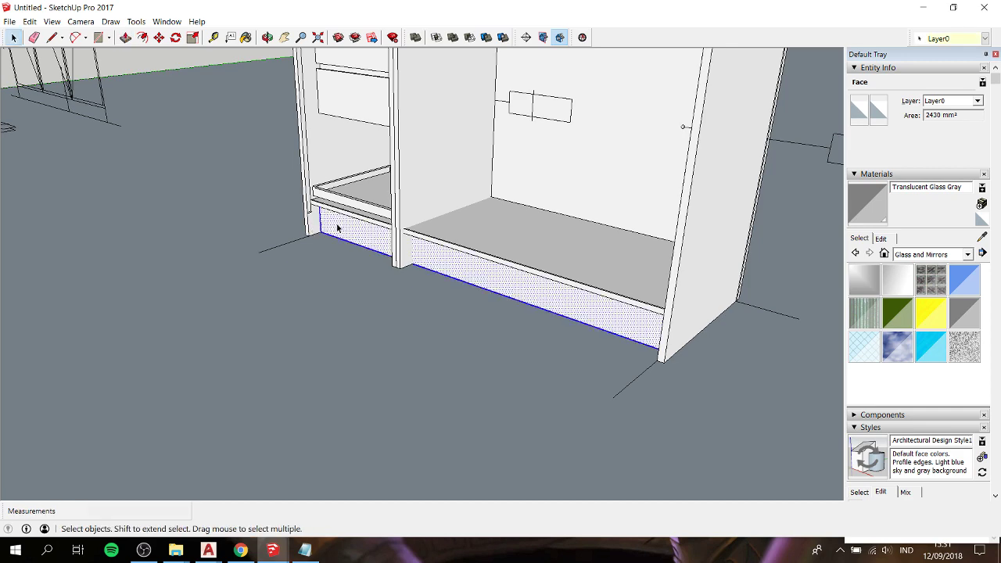
right_click(337, 228)
left_click(378, 322)
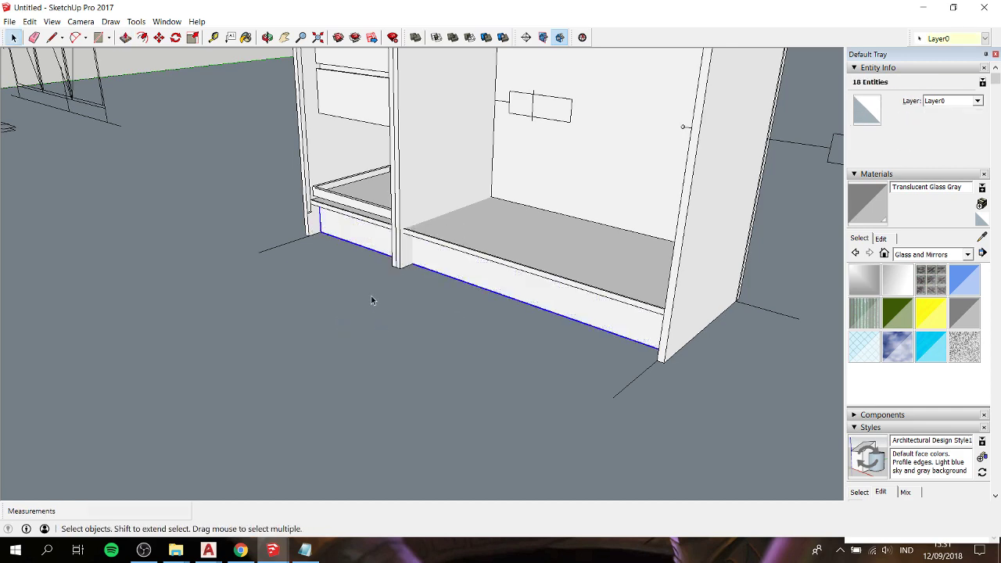
- Pan and zoom around the wardrobe top and interior
key("h")
middle_click_drag(371, 256, 391, 339)
scroll(389, 336, "down", 3)
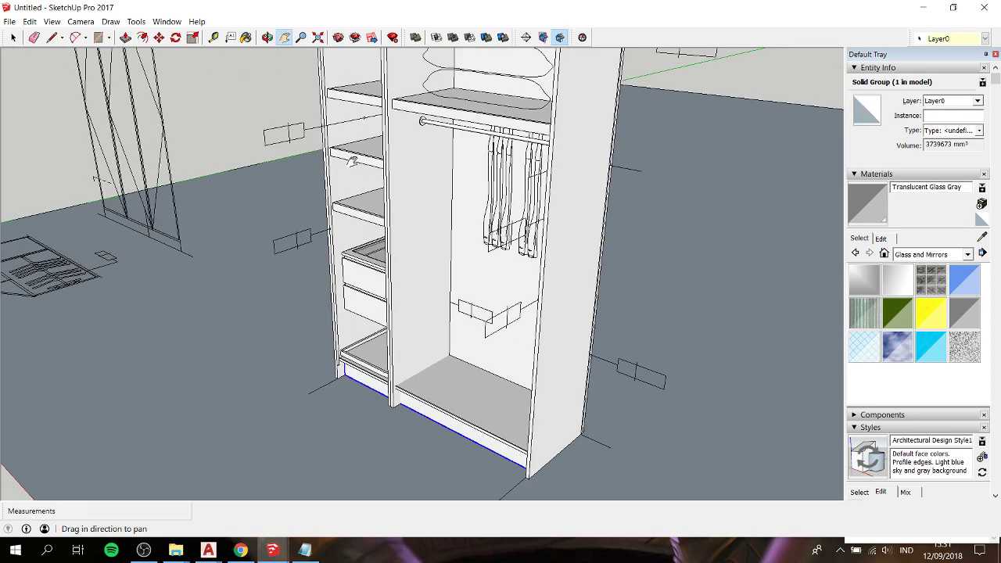
left_click_drag(353, 160, 361, 311)
scroll(348, 154, "up", 5)
scroll(324, 159, "down", 1)
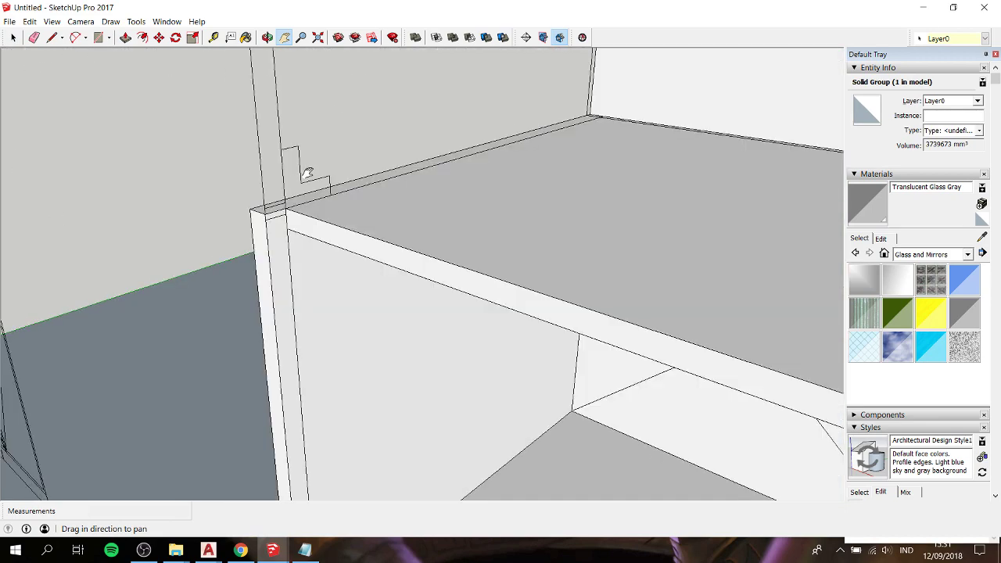
mouse_move(301, 206)
middle_mouse_down()
mouse_move(412, 196)
mouse_move(412, 276)
mouse_move(425, 182)
mouse_move(313, 216)
middle_mouse_up()
scroll(389, 245, "up", 3)
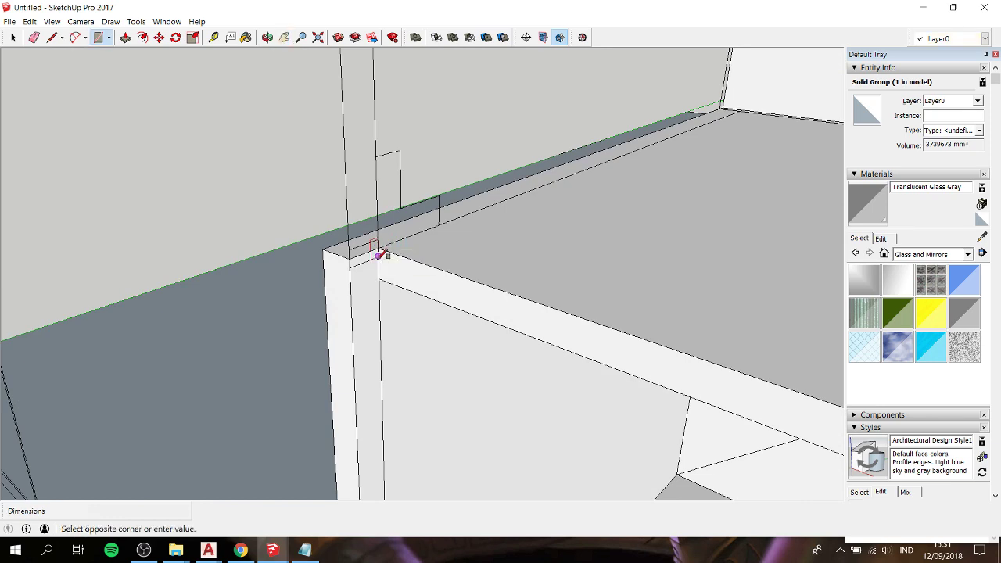
scroll(379, 255, "down", 2)
scroll(380, 256, "down", 2)
mouse_move(380, 257)
middle_mouse_down("shift")
mouse_move(388, 339)
mouse_move(439, 135)
middle_mouse_up("shift")
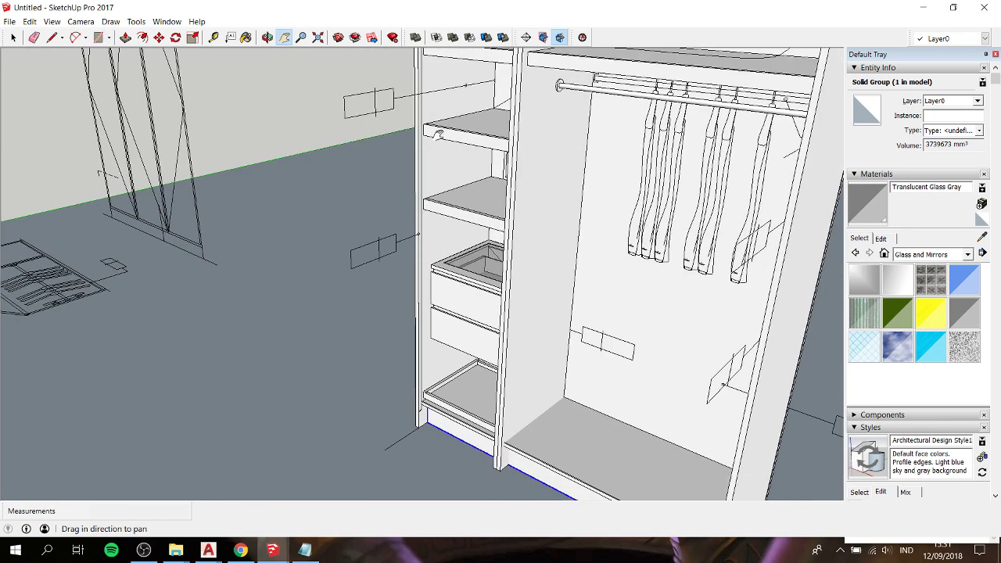
scroll(469, 400, "up", 2)
scroll(447, 312, "up", 3)
scroll(380, 324, "up", 3)
scroll(344, 328, "up", 2)
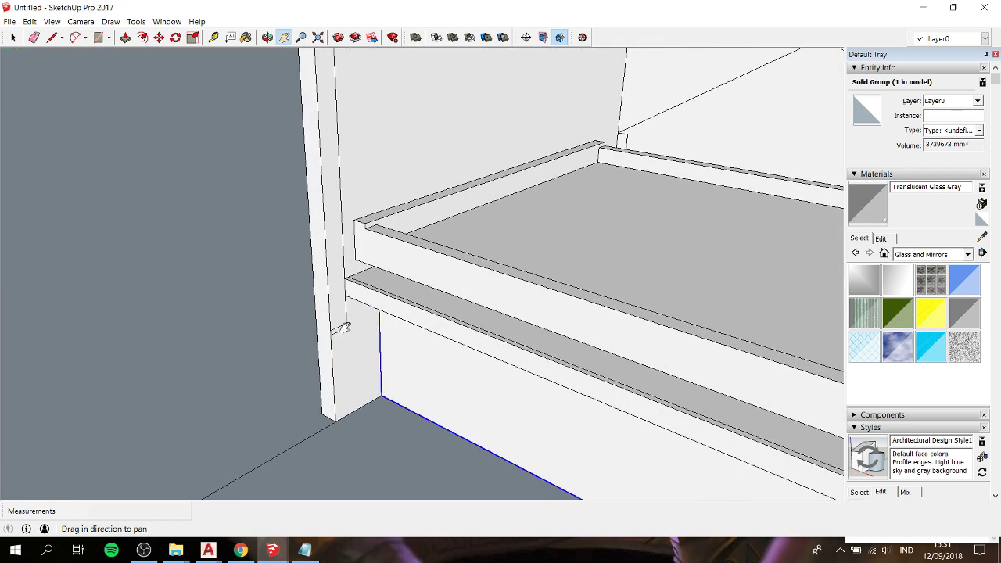
middle_click(343, 327, "shift")
- Push/Pull the thin vertical face beside the tray, then view the cabinet front
key("space")
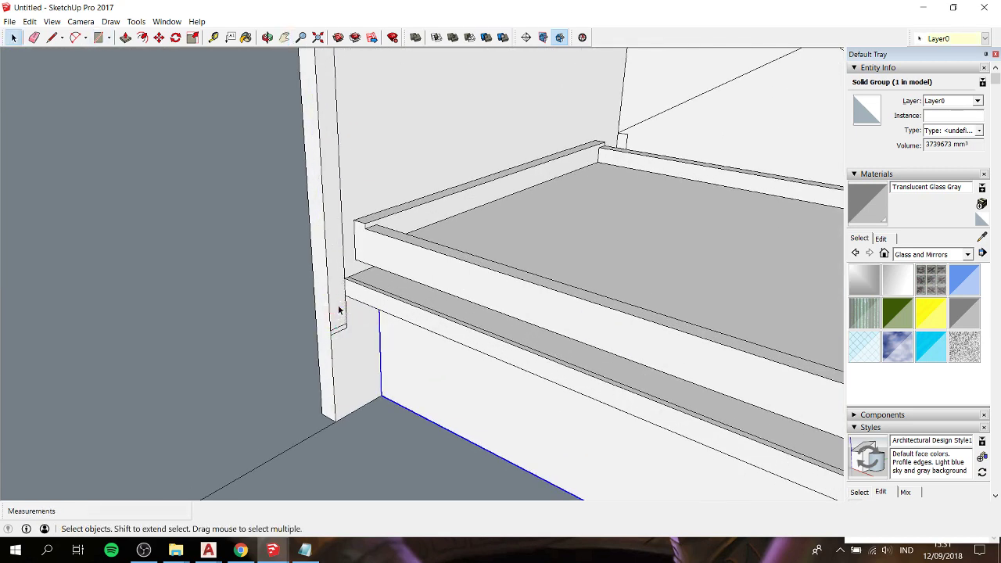
left_click(345, 311)
key("p")
left_click(347, 310)
scroll(349, 309, "down", 2)
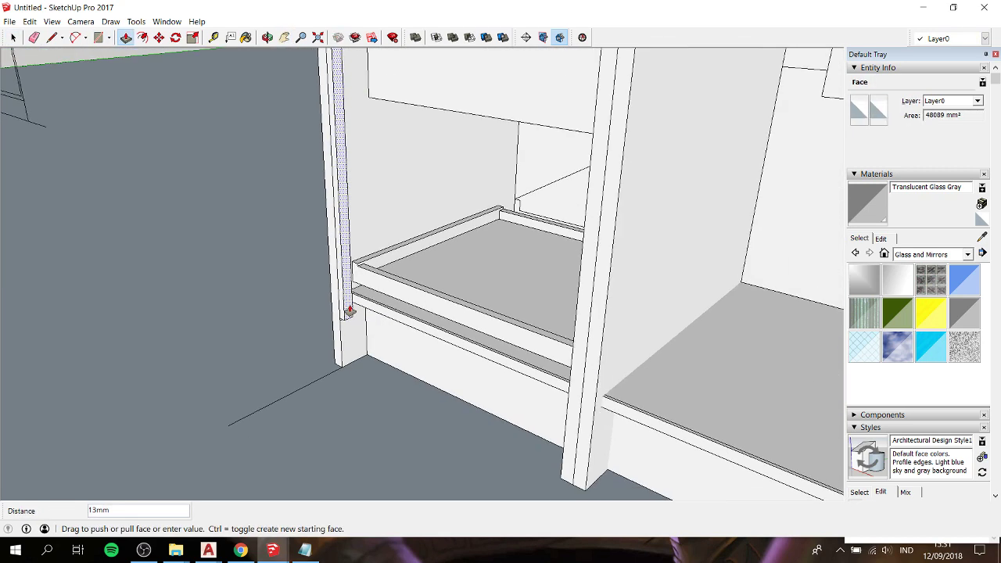
middle_click_drag(364, 305, 540, 349)
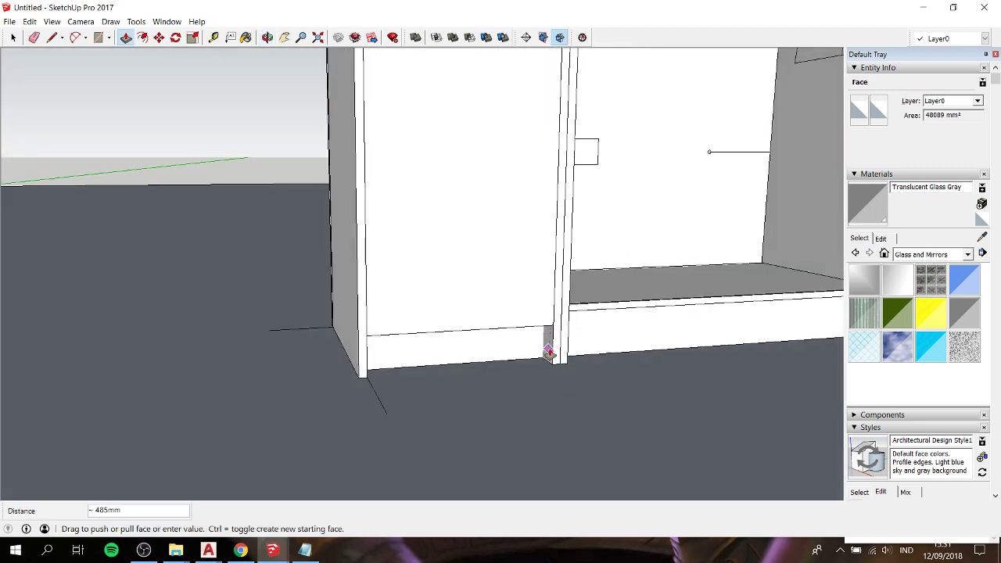
- Select the entire door panel and make it a solid group
key("space")
triple_click(493, 271)
right_click(493, 270)
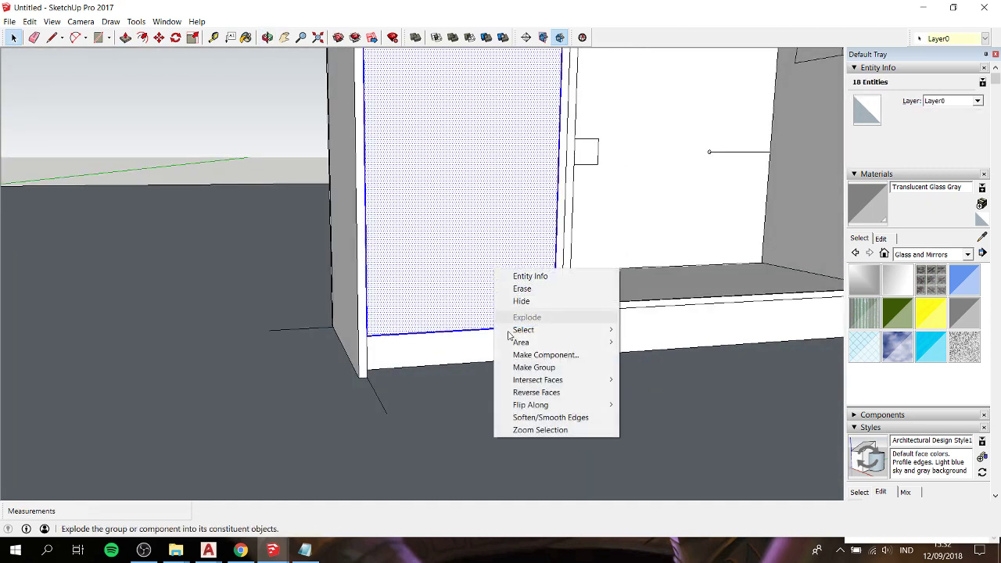
left_click(526, 367)
- Lower the panel's top face by 5 mm and select the resulting narrow strip
middle_click_drag(469, 319, 217, 248)
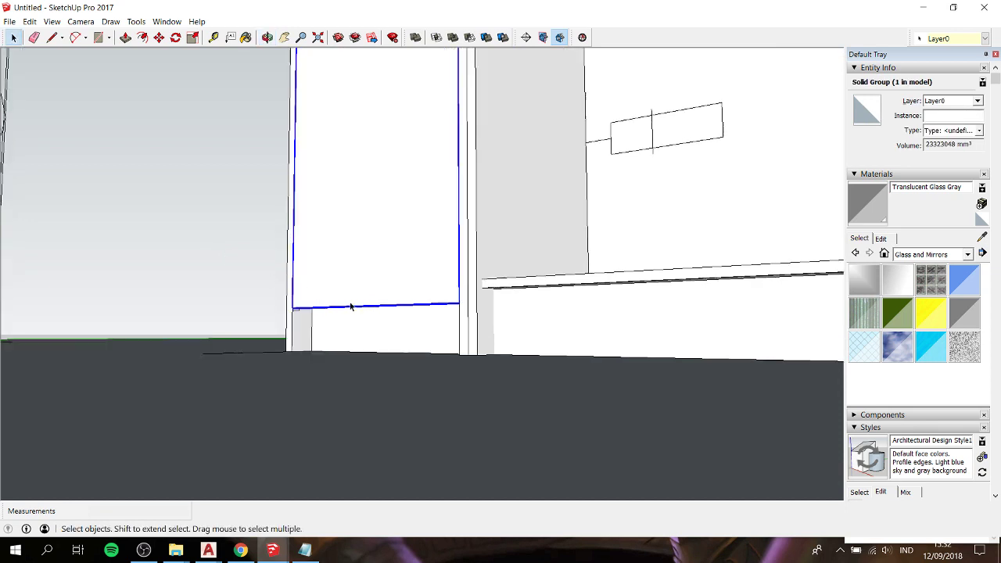
scroll(350, 307, "up", 3)
middle_click_drag(357, 280, 338, 266)
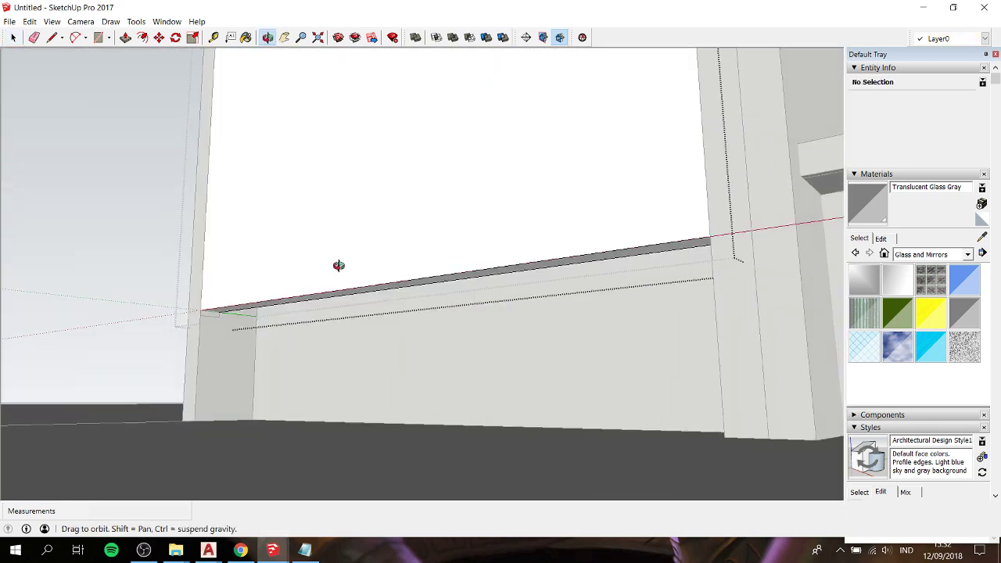
scroll(227, 313, "up", 3)
scroll(227, 312, "up", 2)
left_click(221, 311)
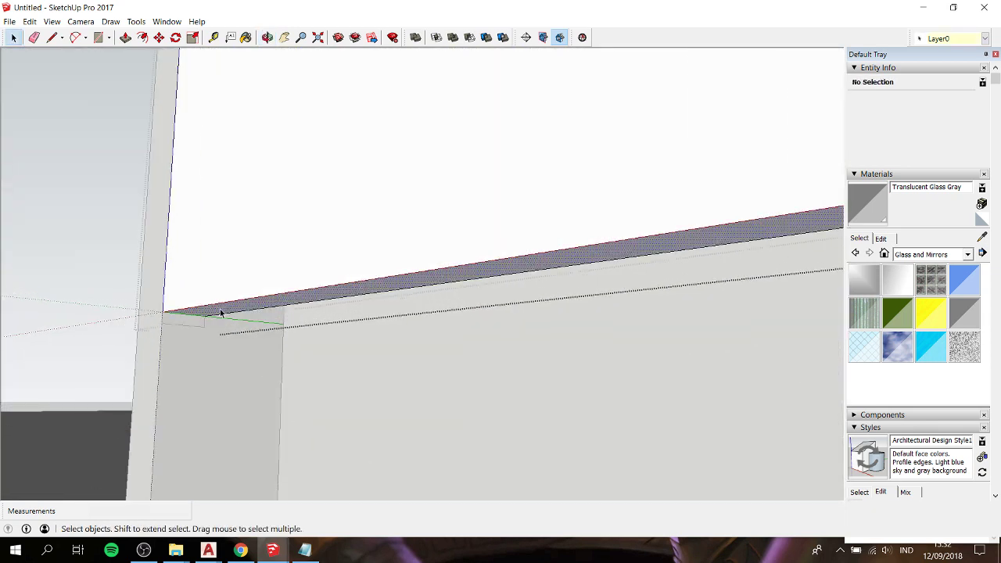
key("p")
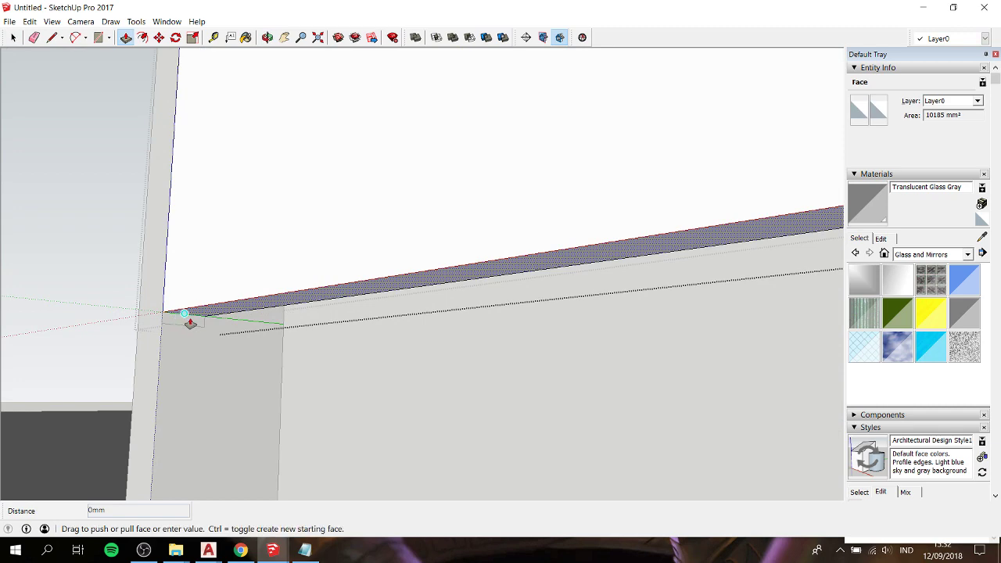
left_click_drag(190, 323, 163, 329)
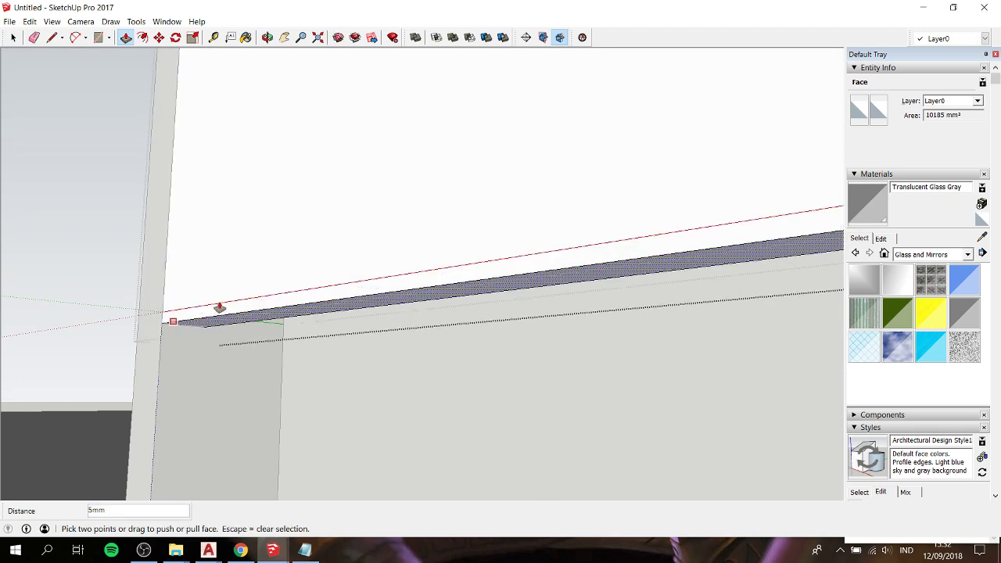
key("space")
scroll(242, 310, "up", 2)
left_click(242, 309)
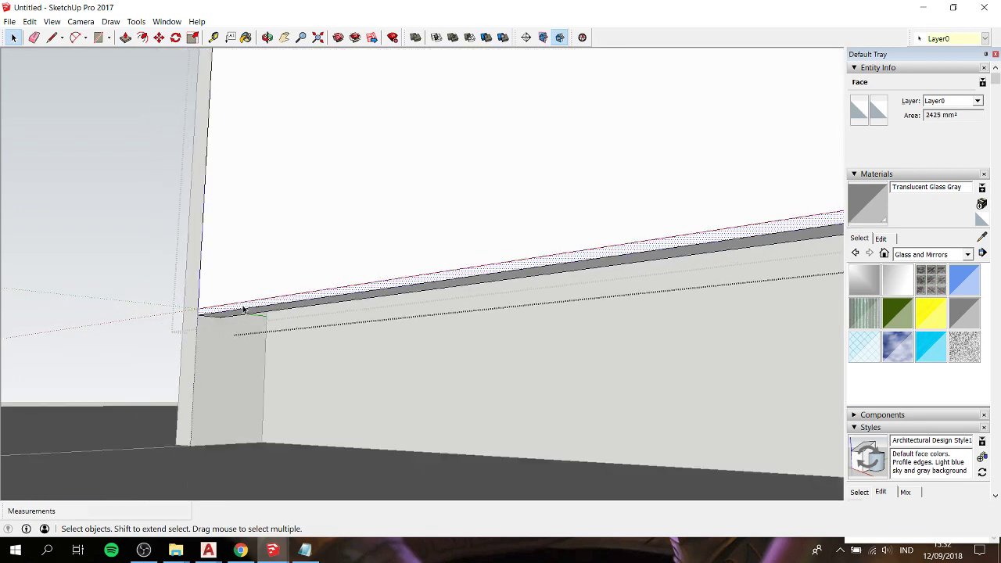
scroll(247, 303, "up", 3)
mouse_move(249, 302)
middle_mouse_down("shift")
mouse_move(351, 507)
mouse_move(413, 270)
mouse_move(412, 190)
mouse_move(338, 129)
mouse_move(353, 240)
mouse_move(308, 373)
mouse_move(310, 255)
middle_mouse_up("shift")
- Zoom out to a frontal view of the whole wardrobe and select the left door group
scroll(309, 249, "down", 1)
scroll(309, 247, "down", 1)
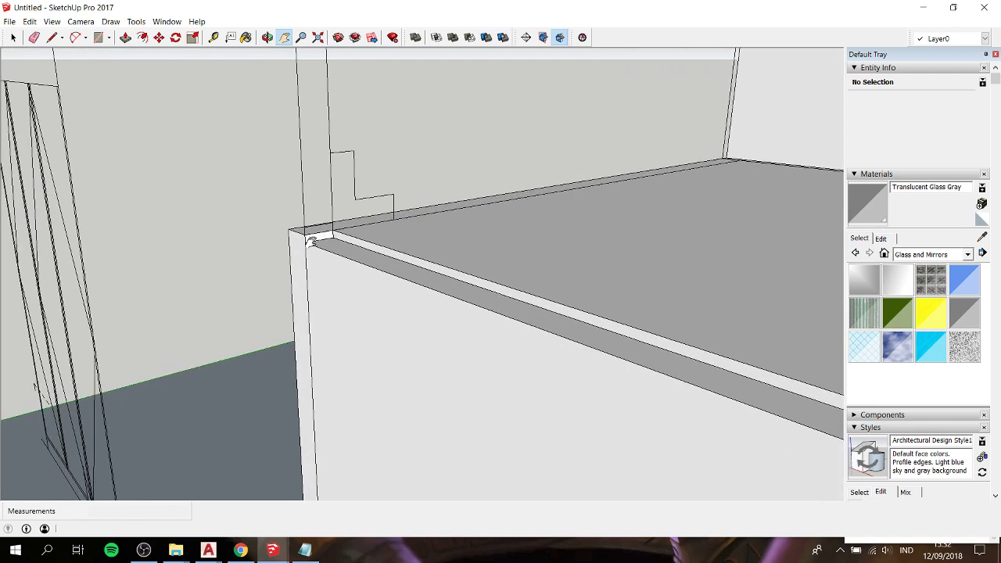
scroll(310, 246, "down", 1)
scroll(310, 243, "down", 2)
mouse_move(314, 238)
middle_mouse_down()
mouse_move(382, 245)
mouse_move(517, 206)
mouse_move(293, 249)
middle_mouse_up()
scroll(382, 245, "down", 3)
scroll(382, 245, "down", 1)
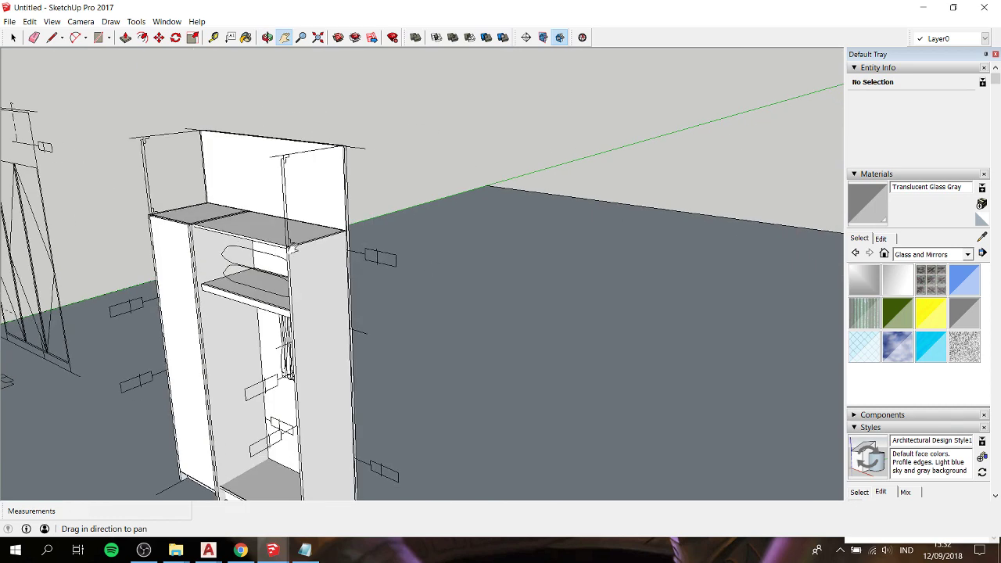
scroll(218, 211, "up", 2)
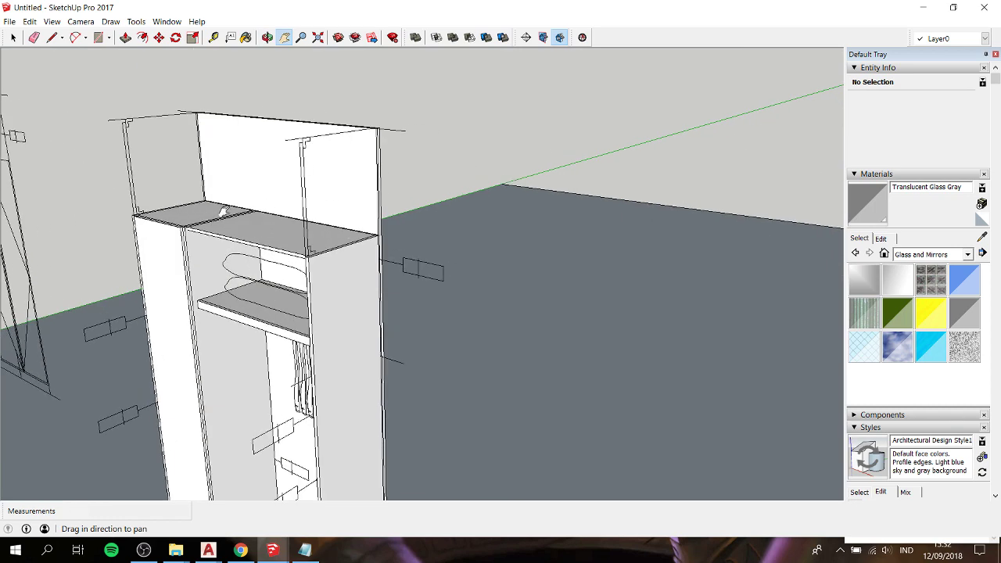
middle_click_drag(248, 233, 441, 204)
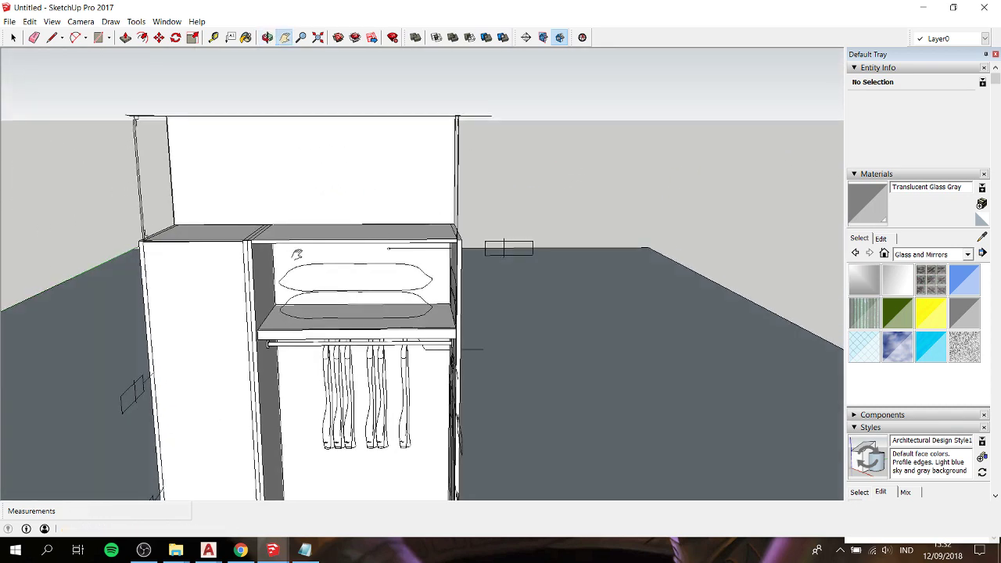
left_click(176, 286)
- Convert the left door group into a component
scroll(178, 285, "up", 2)
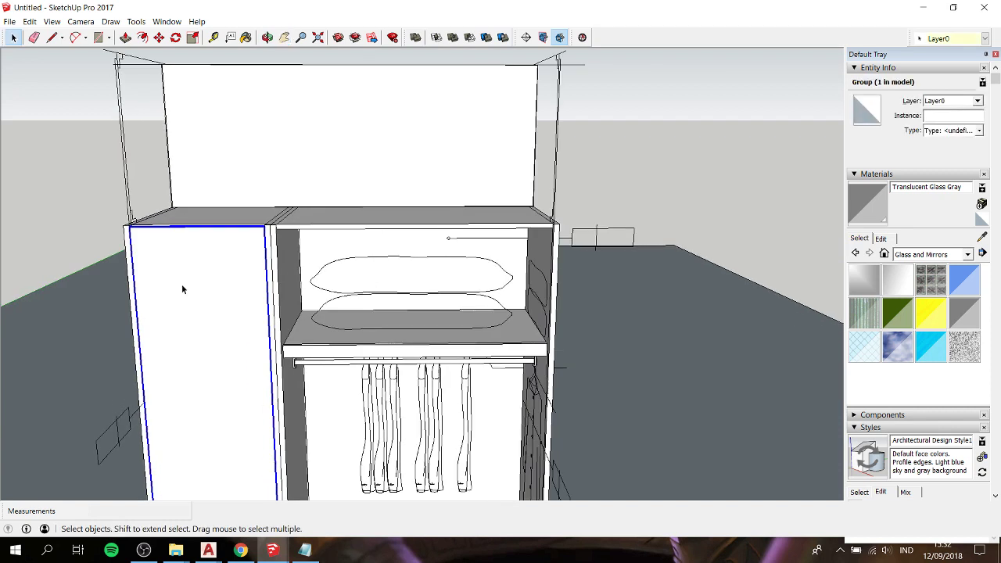
key("m")
key("space")
right_click(172, 255)
left_click(249, 339)
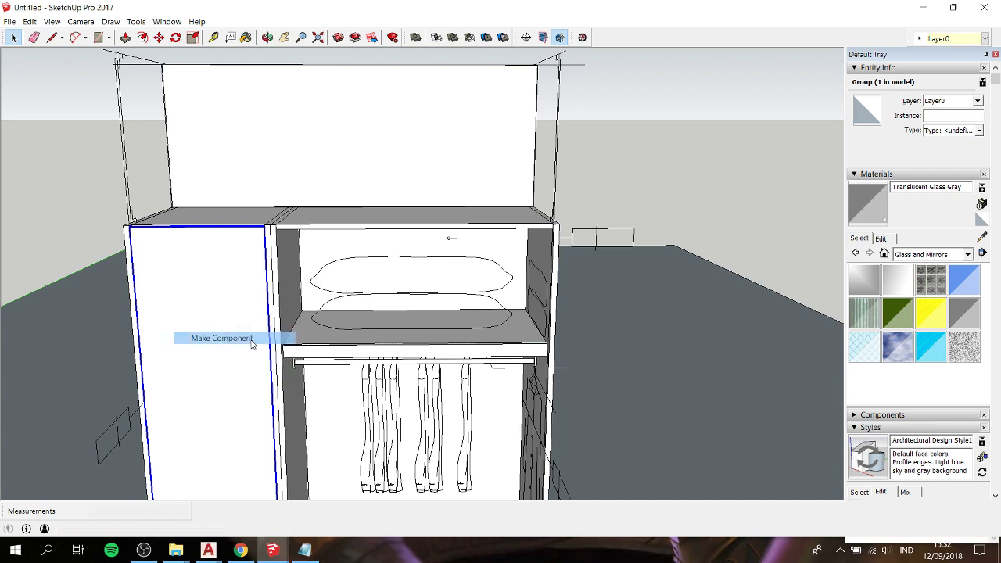
left_click(517, 367)
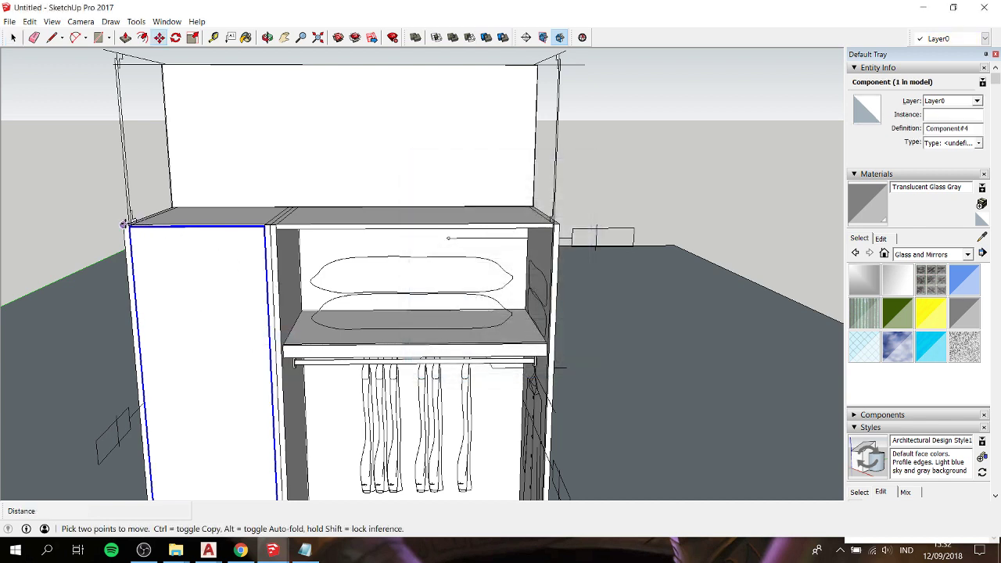
- Copy the door component from its top-left corner to beside the original
scroll(126, 227, "up", 2)
scroll(125, 226, "up", 2)
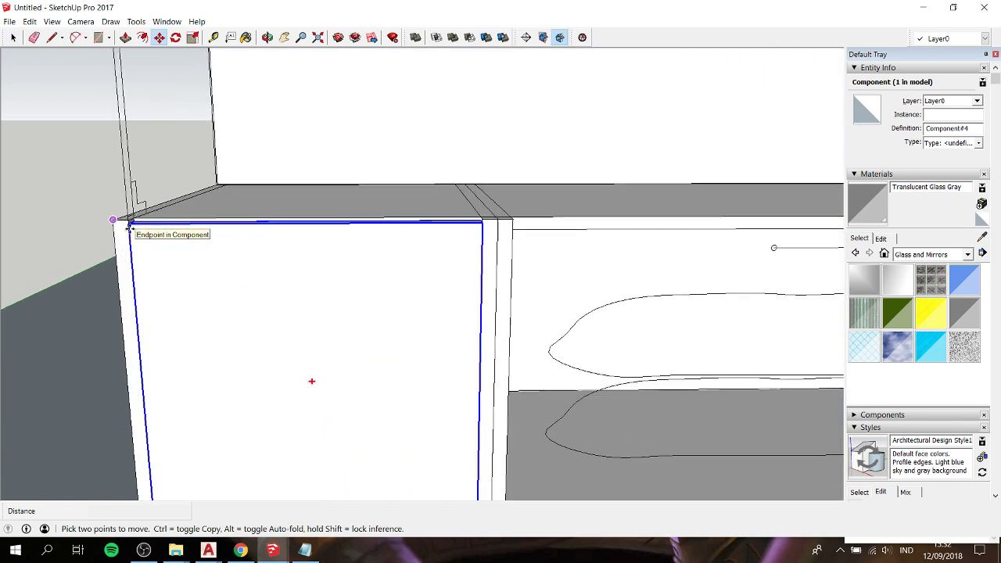
left_click(129, 222)
key("ctrl")
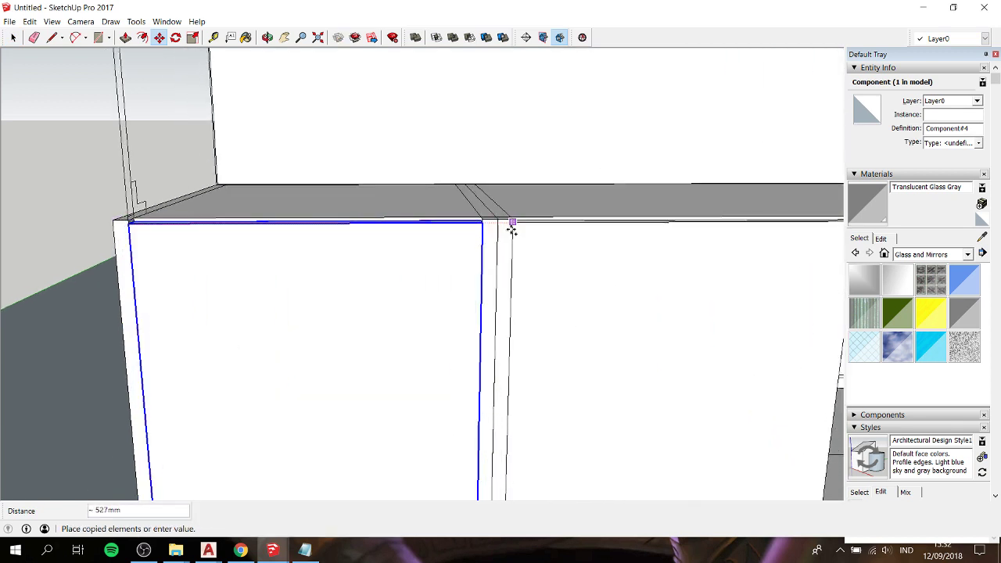
left_click(512, 225)
scroll(512, 225, "down", 3)
scroll(547, 227, "down", 2)
scroll(578, 227, "up", 1)
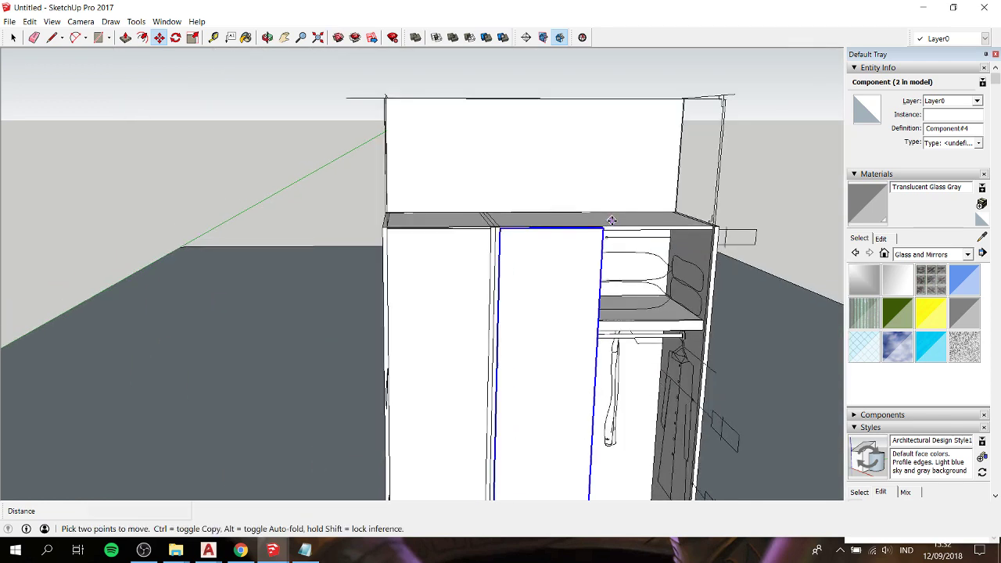
scroll(593, 227, "up", 1)
scroll(594, 226, "up", 2)
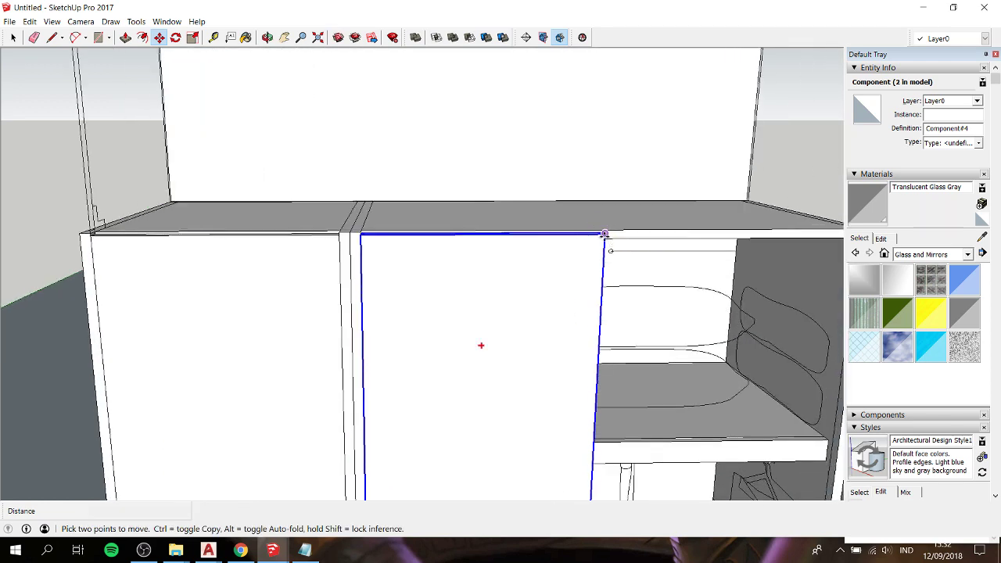
- Move the copy over the right opening, copy a third door to the right edge, and select the middle door
left_click(605, 236)
middle_click_drag(604, 236, 297, 239, "shift")
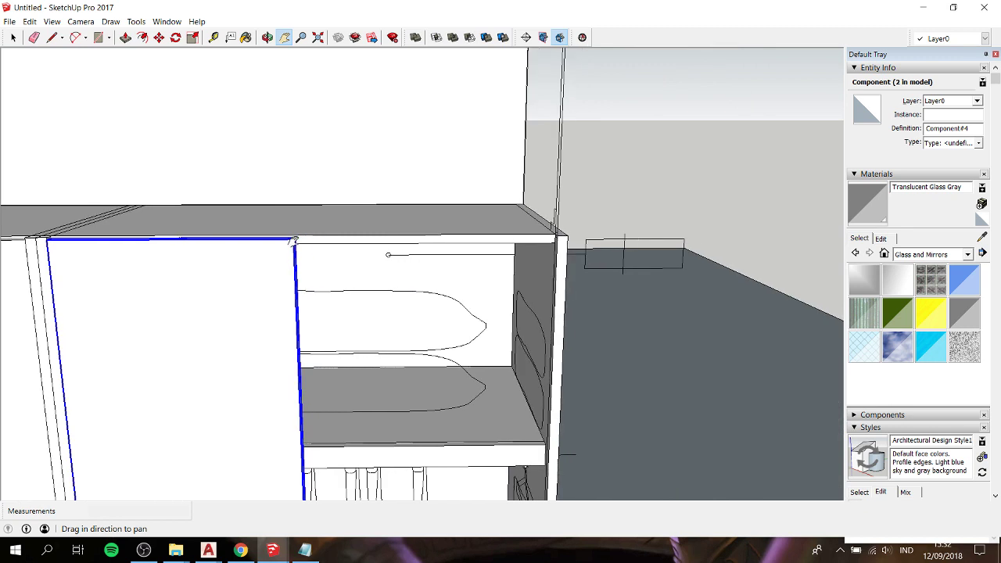
key("ctrl")
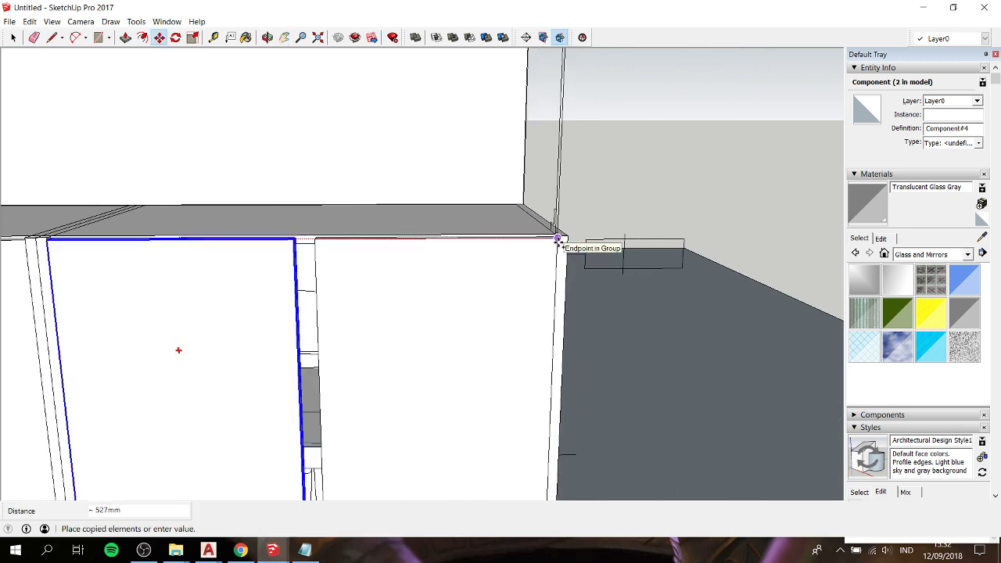
left_click(558, 239)
scroll(391, 273, "down", 3)
scroll(391, 273, "down", 2)
key("space")
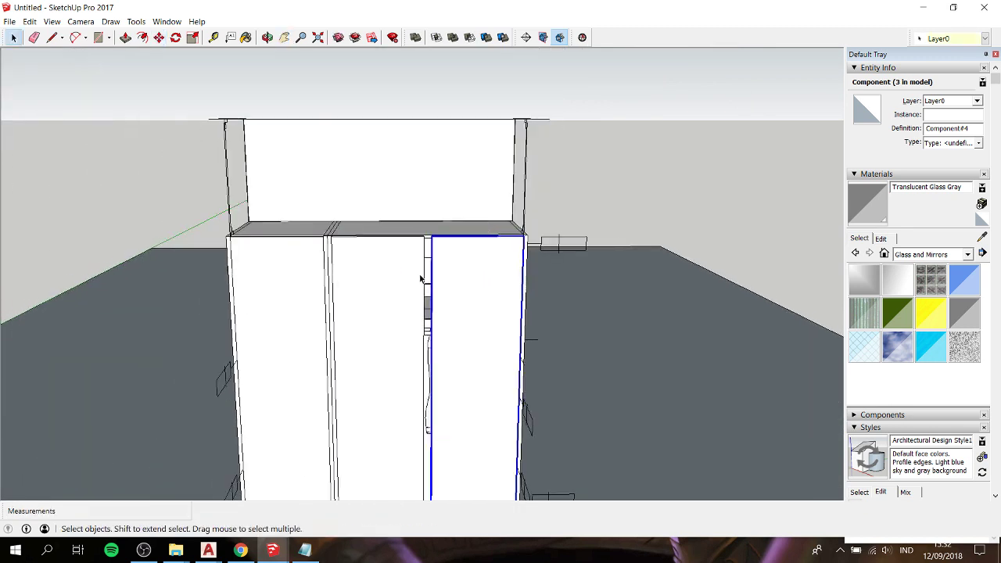
left_click(420, 278)
- Make the left door a unique component and select the middle door
right_click(293, 290)
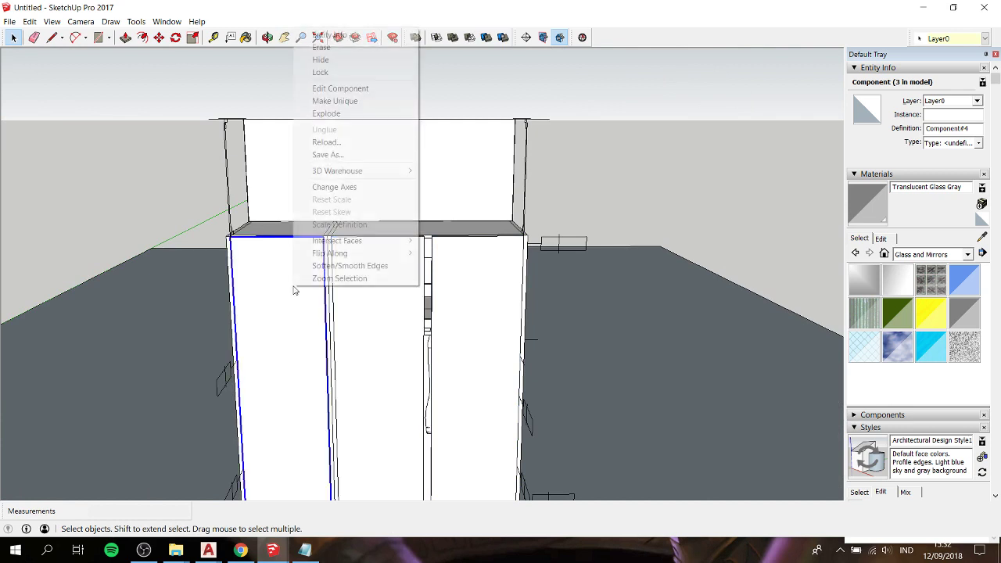
left_click(352, 101)
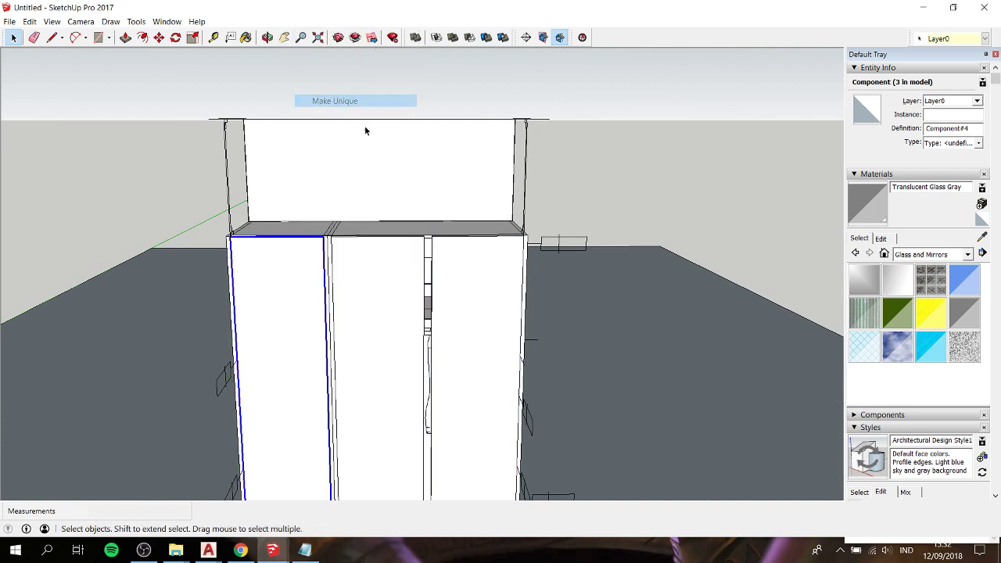
left_click(379, 315)
middle_click_drag(381, 261, 337, 287)
scroll(409, 246, "up", 3)
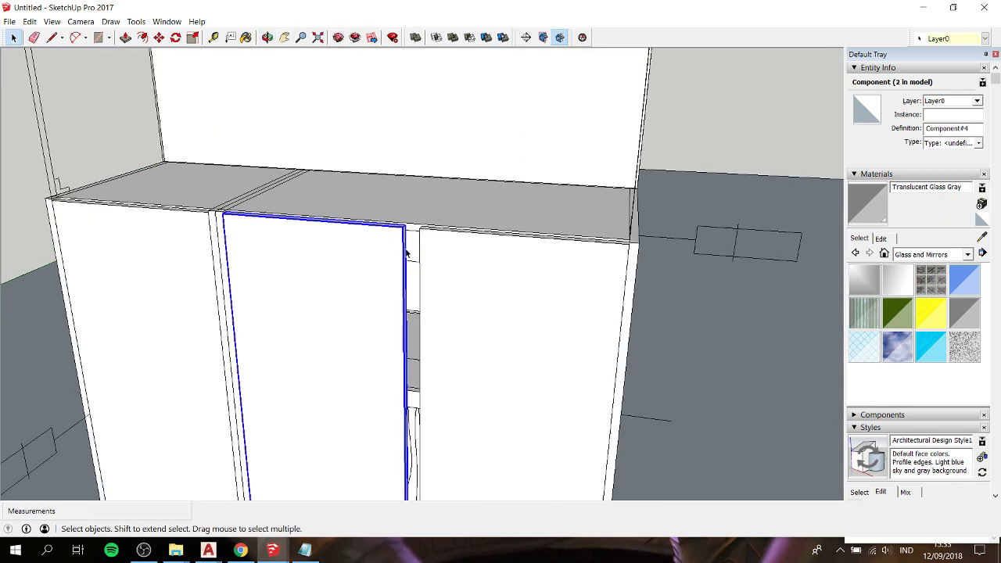
scroll(383, 230, "up", 3)
scroll(295, 254, "up", 3)
scroll(298, 254, "up", 1)
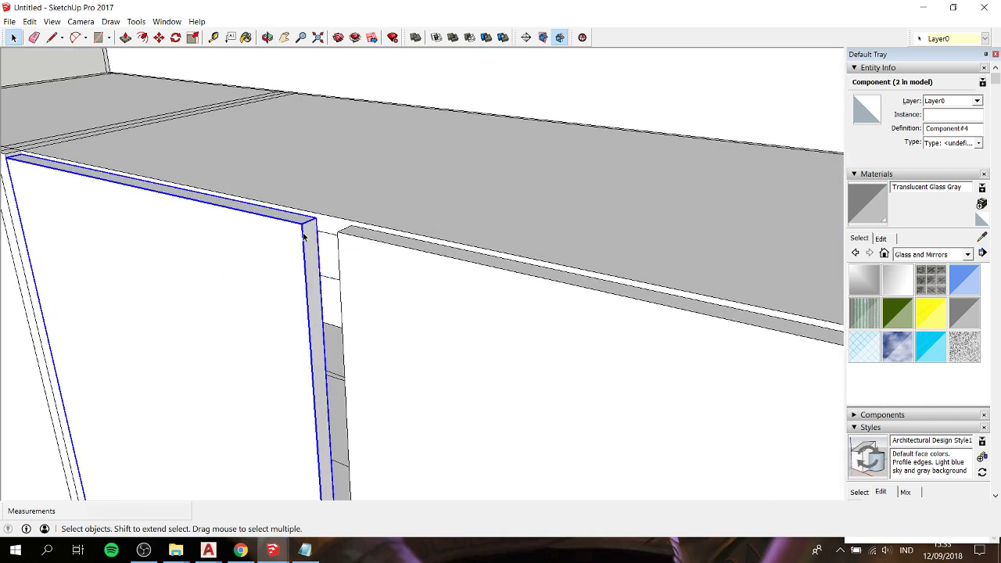
- Push/Pull the door's side face inside the component, then flip the door along its red axis
double_click(304, 234)
key("p")
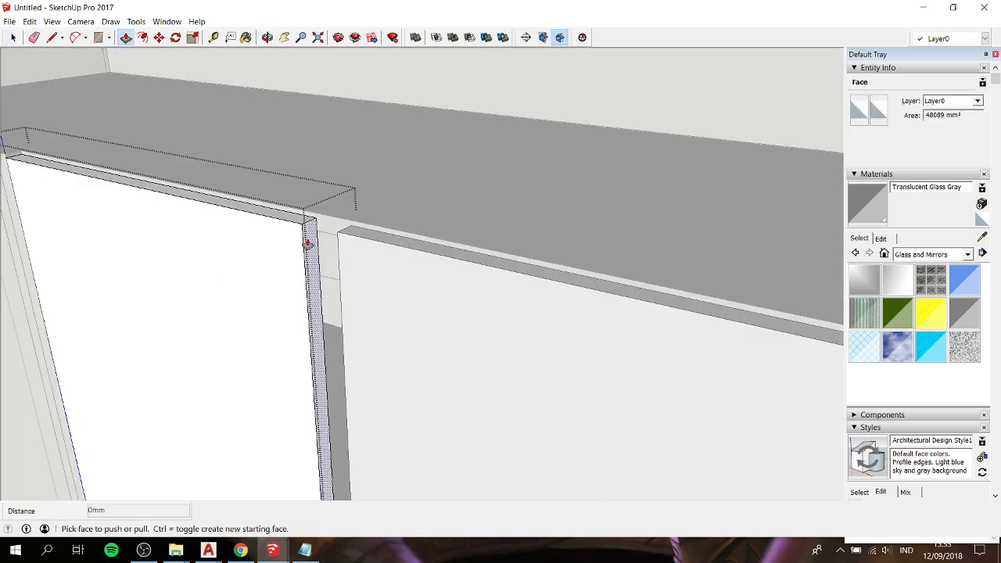
left_click(307, 243)
scroll(307, 243, "down", 1)
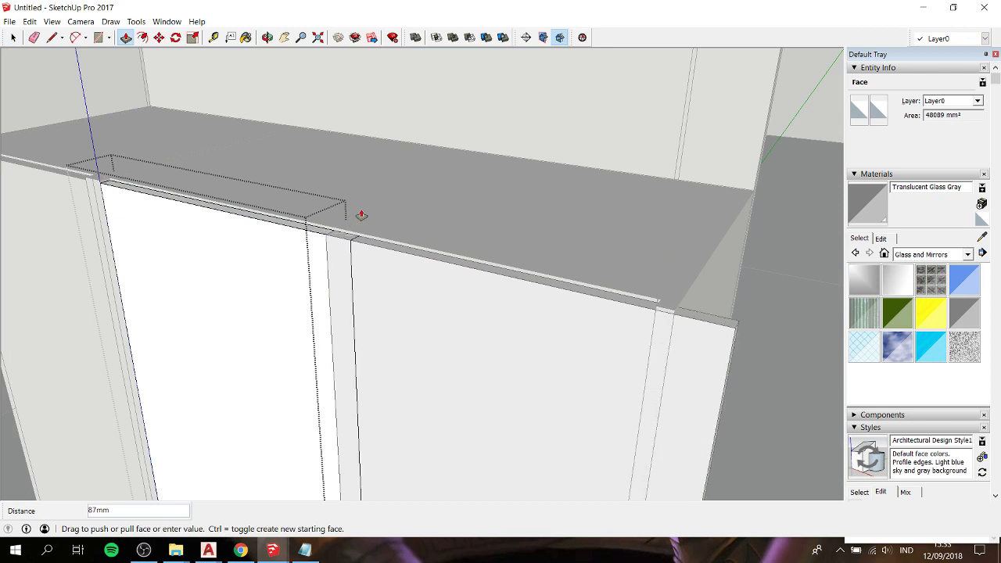
key("space")
left_click(426, 326)
left_click(425, 326)
right_click(426, 327)
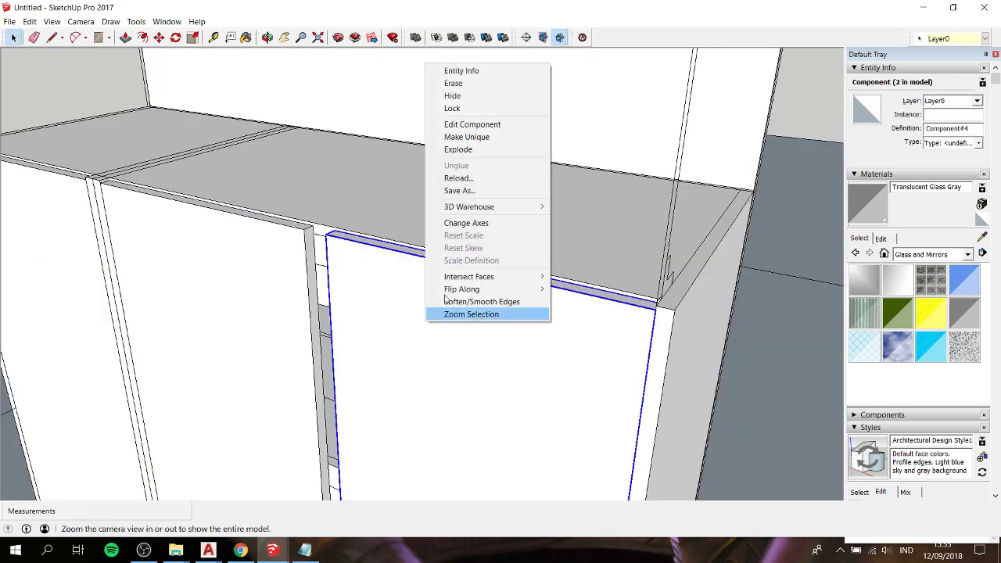
mouse_move(462, 290)
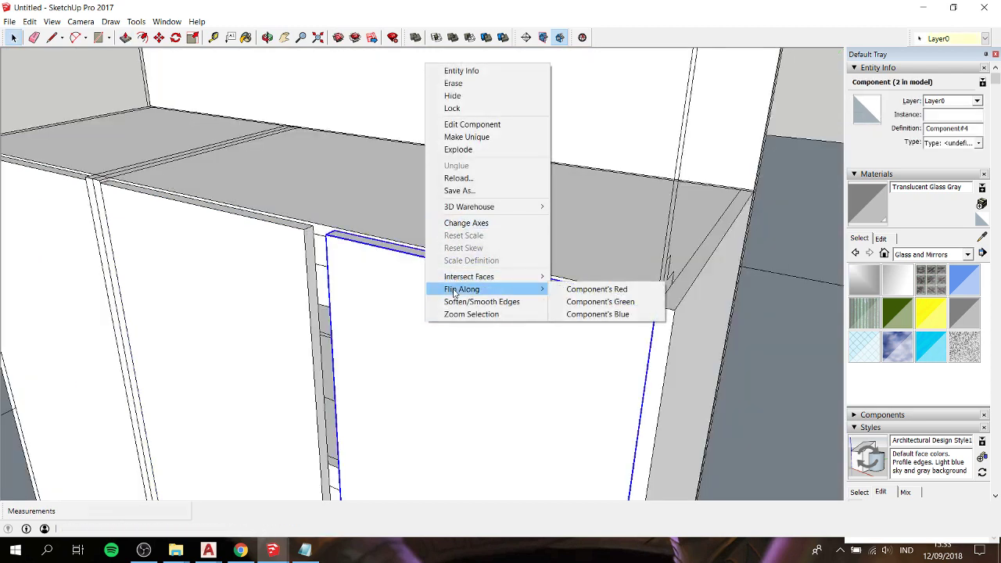
left_click(595, 289)
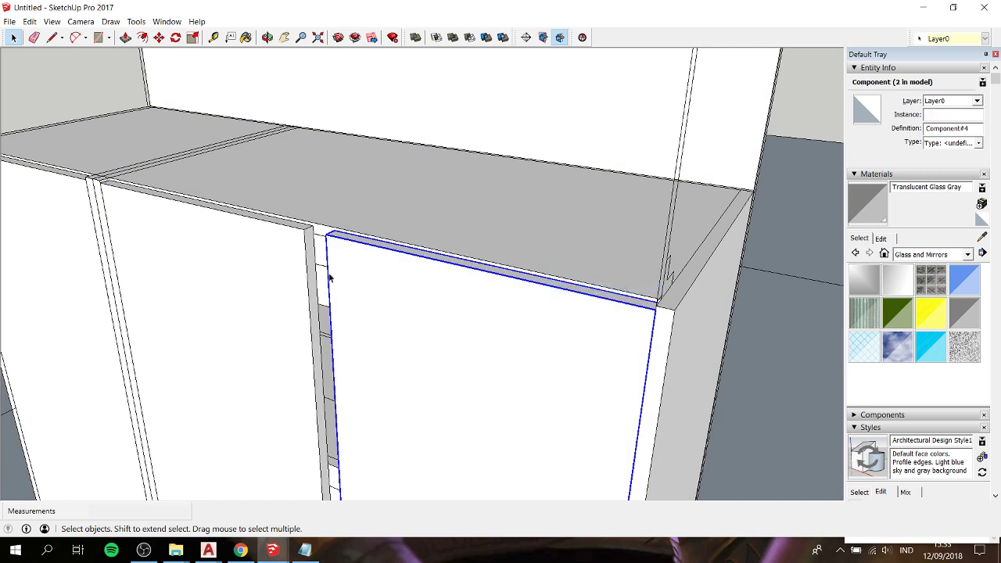
- Inside the left door, push the edge strip back 20mm, then 15mm
left_click(308, 260)
double_click(308, 258)
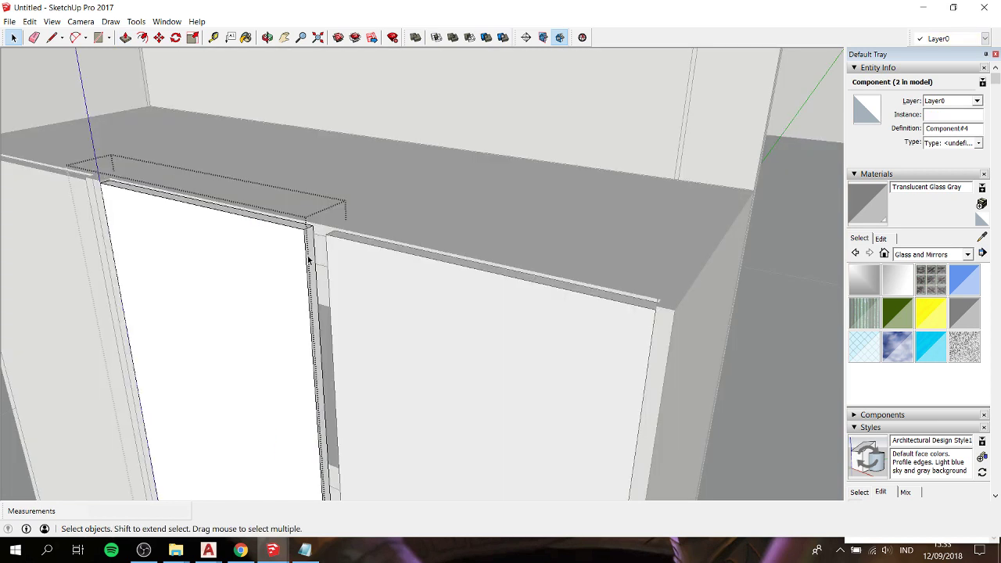
key("p")
left_click(309, 257)
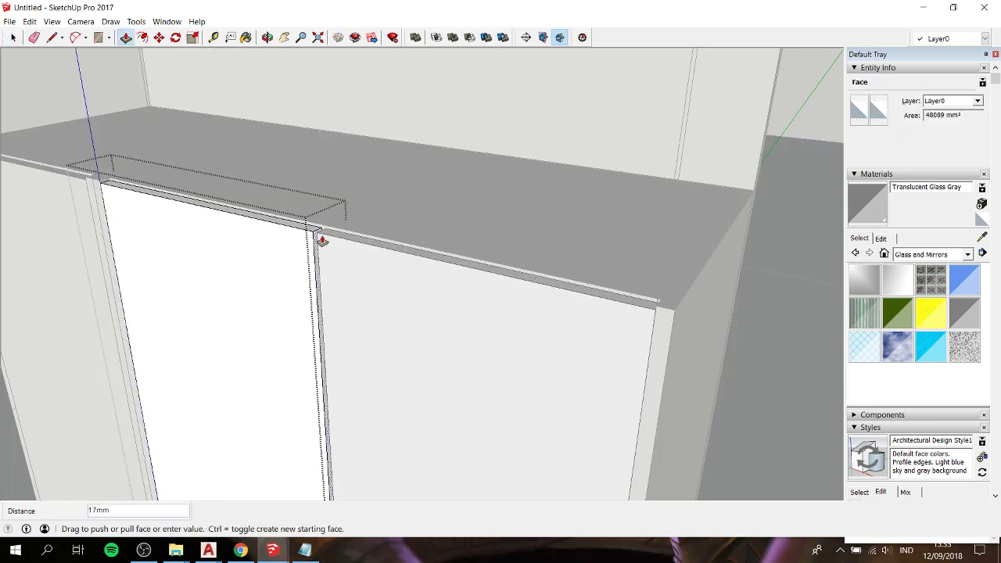
left_click(325, 243)
left_click(326, 243)
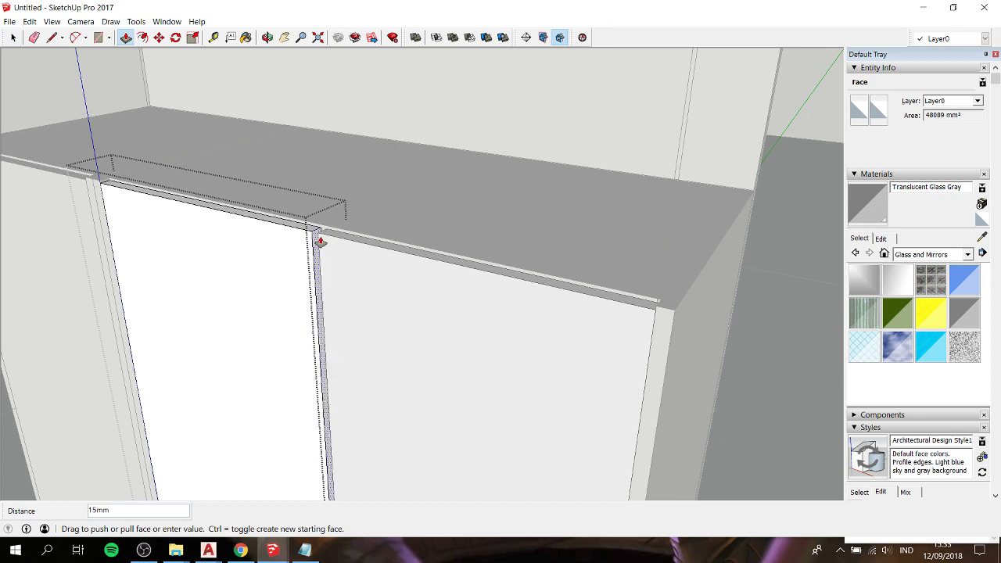
key("Return")
key("space")
- Push the door-edge strip once more, setting it to 12mm
scroll(312, 238, "up", 2)
scroll(310, 237, "up", 2)
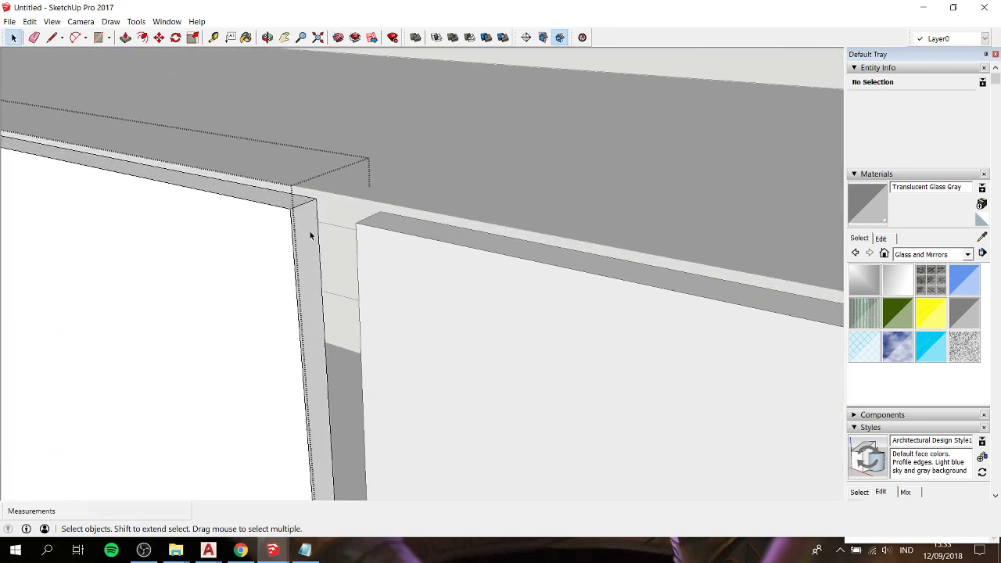
key("p")
left_click(311, 244)
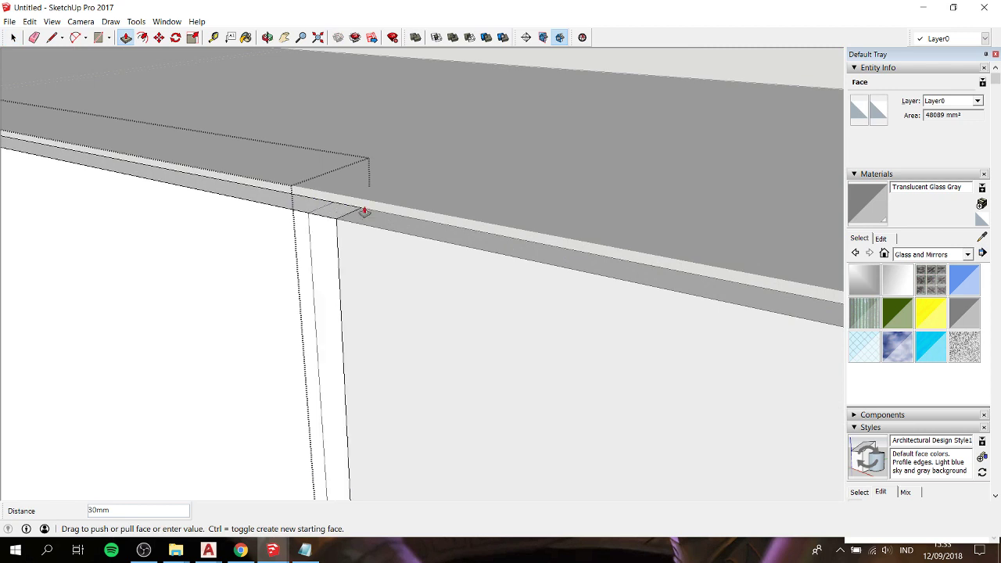
left_click(337, 205)
key("space")
scroll(338, 201, "down", 2)
scroll(286, 207, "down", 2)
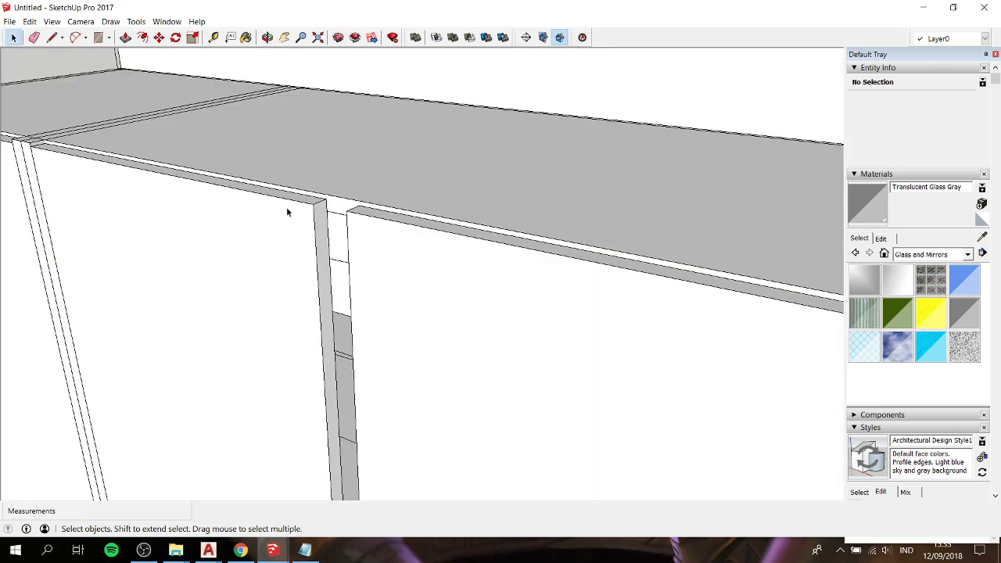
- Draw a guide line from the left door's top corner to the cabinet top's right corner
key("l")
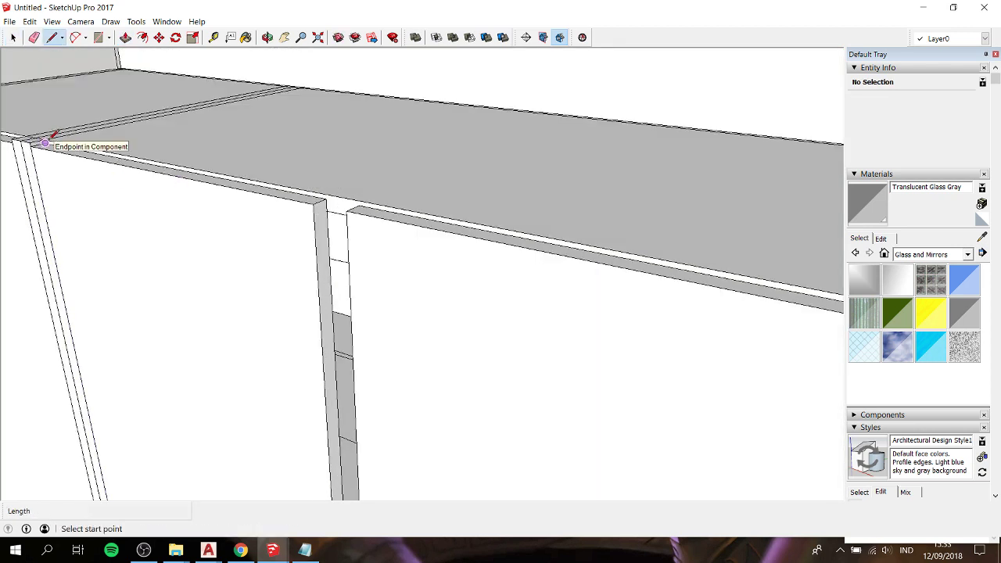
left_click(45, 143)
scroll(235, 178, "down", 3)
mouse_move(630, 272)
middle_mouse_down()
mouse_move(720, 299)
mouse_move(714, 186)
middle_mouse_up()
scroll(714, 186, "up", 1)
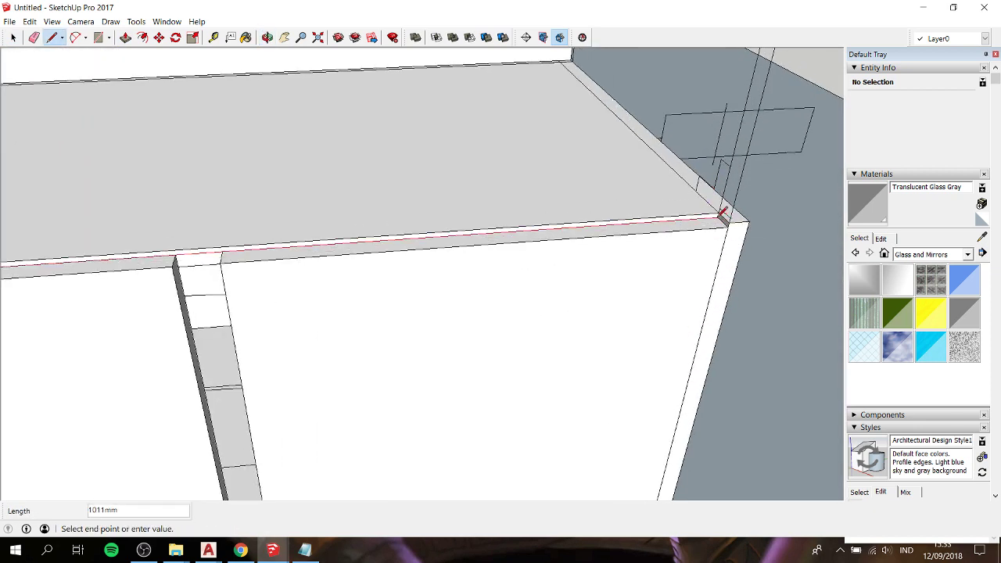
left_click(718, 216)
key("space")
- Widen the left door by pushing its narrow side face out 21mm
scroll(190, 285, "up", 2)
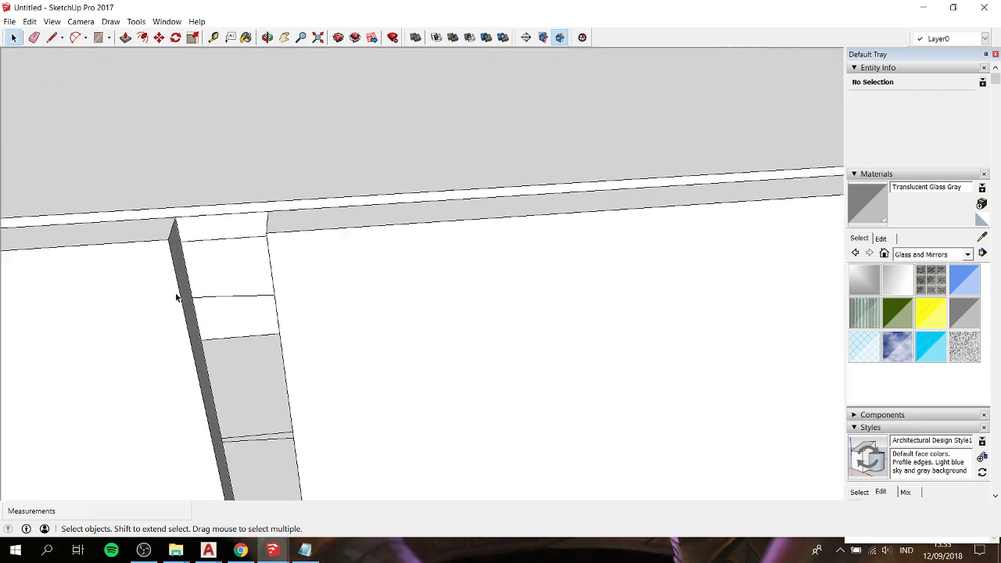
scroll(190, 285, "up", 1)
double_click(180, 228)
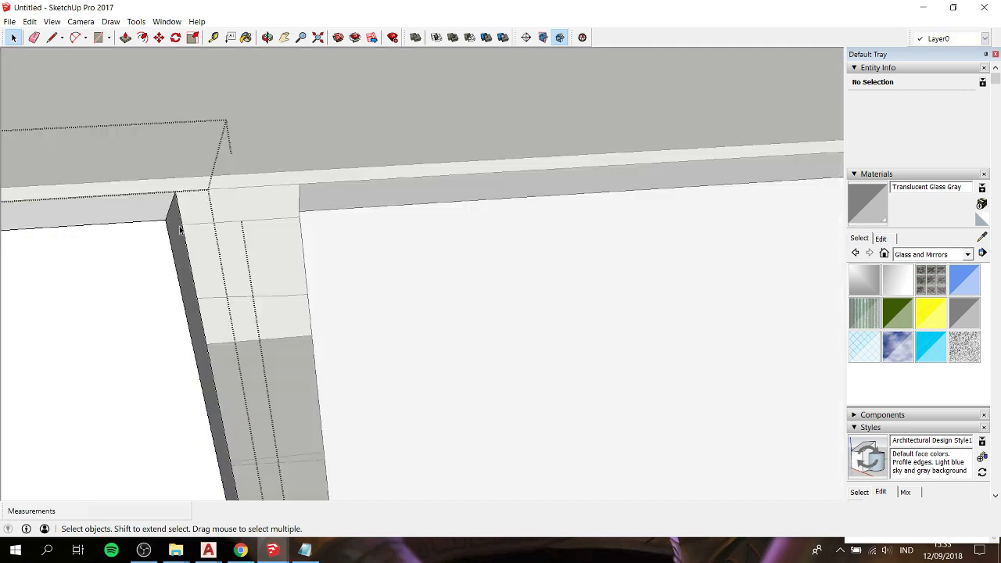
key("p")
left_click_drag(174, 234, 239, 195)
key("space")
- Select the top edge above the doors and bring the Notepad notes forward
scroll(239, 194, "down", 2)
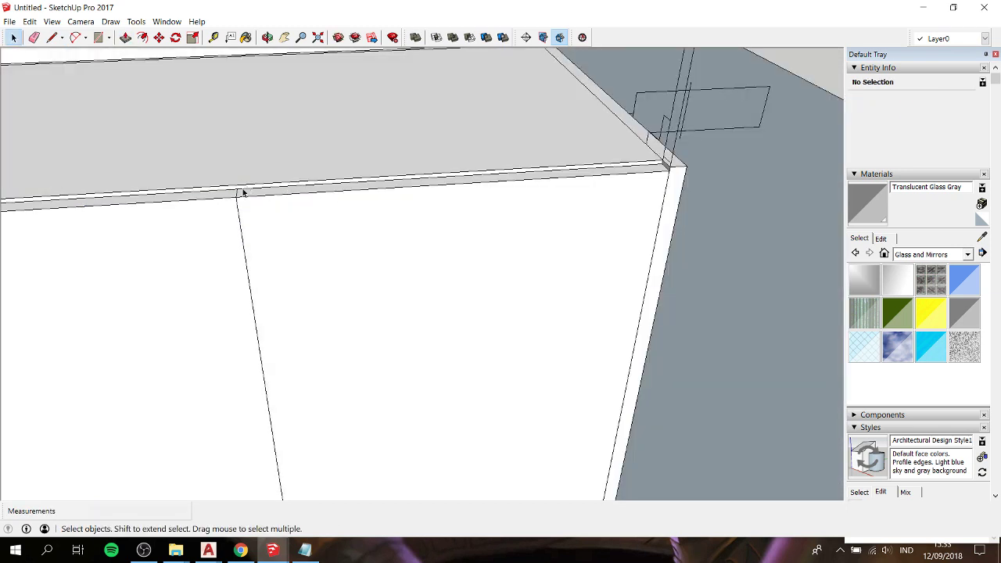
left_click(253, 188)
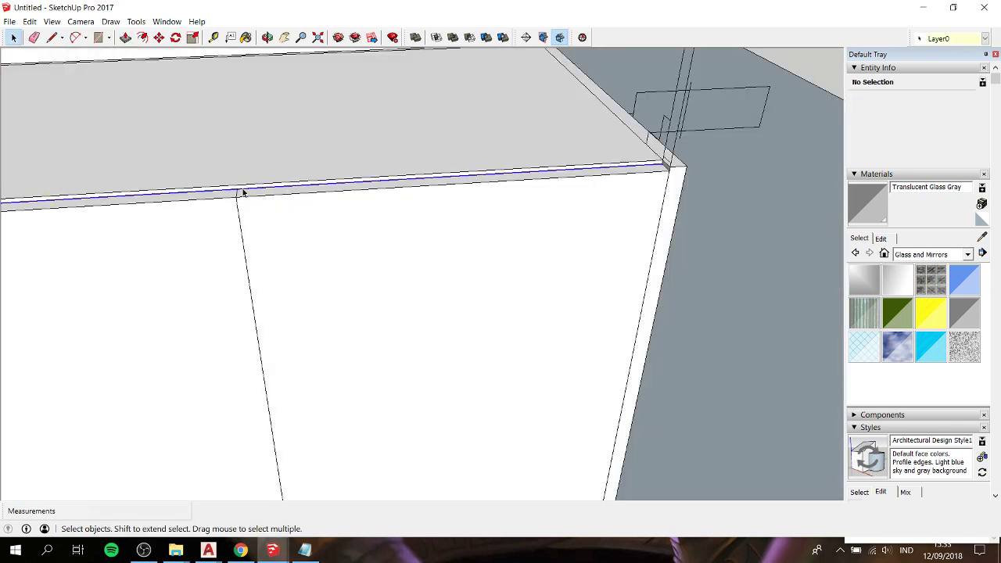
left_click(304, 550)
type("i just m")
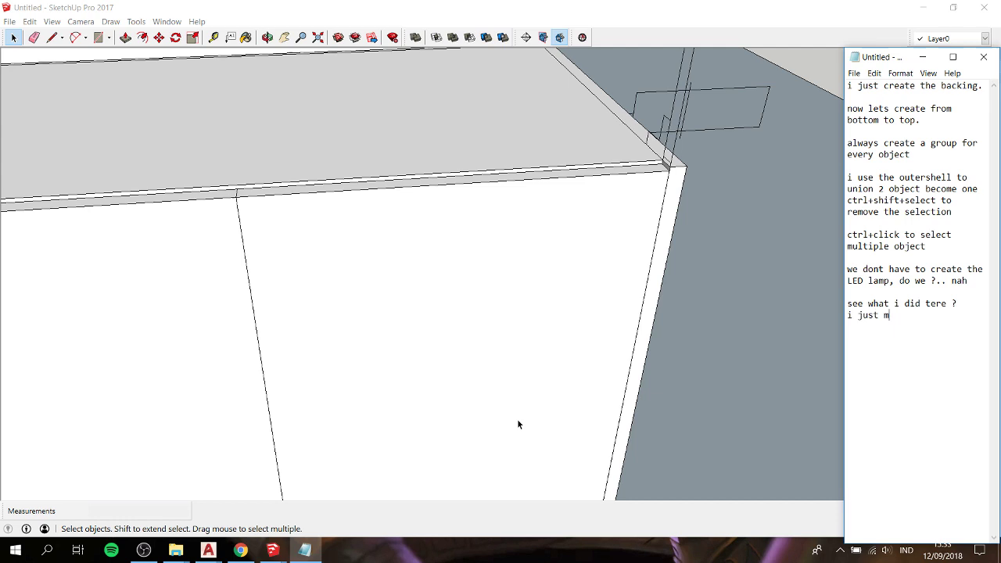
- Type a note that a guide line marks the opening's middle, 'using just a line'
type("ake a guide line to pricise the")
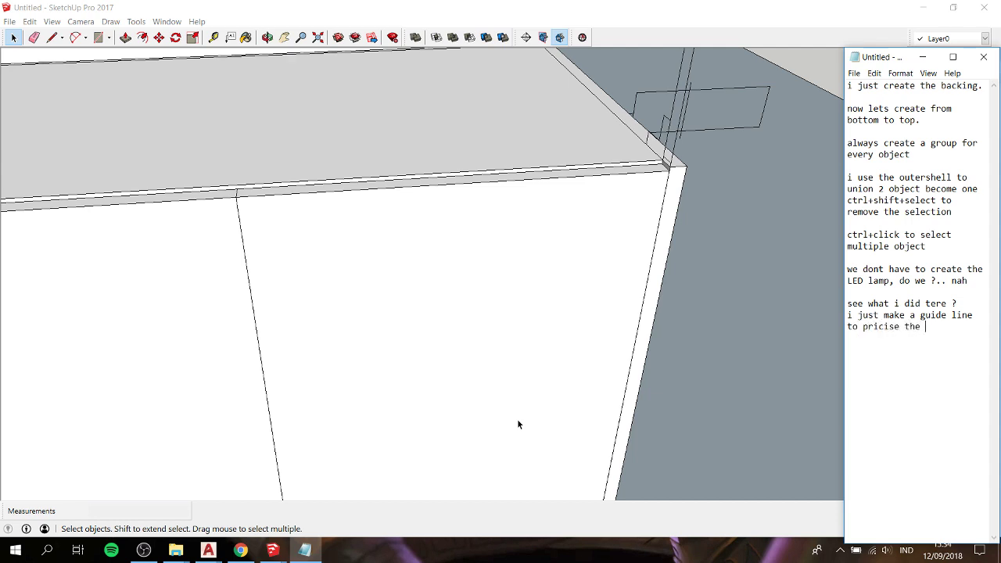
type("middle of t")
type("he open")
type("ing. using just a line")
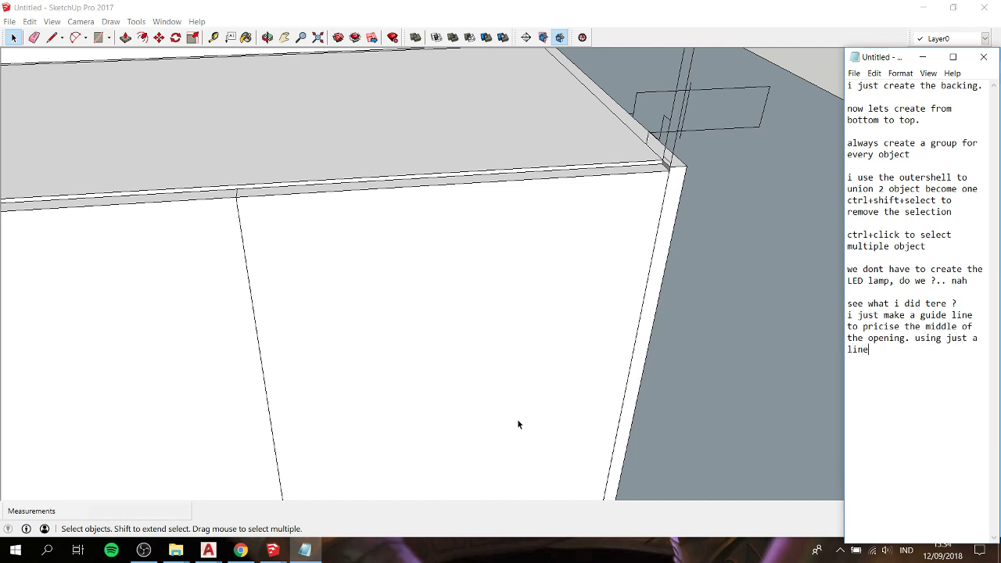
- Back in the model, select the left and right door panels to inspect them
left_click(339, 349)
scroll(339, 349, "down", 3)
middle_click_drag(330, 311, 234, 354)
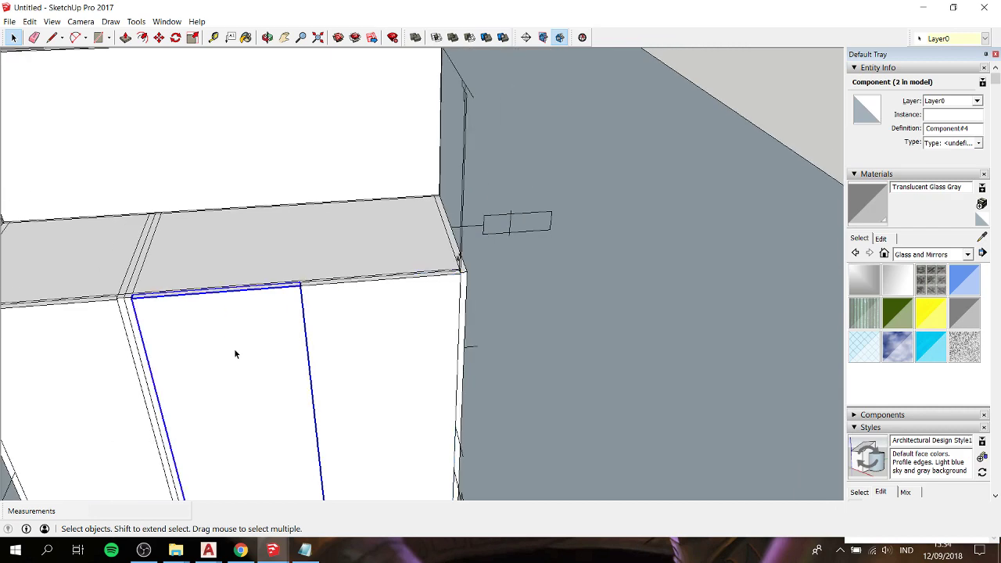
left_click(358, 335)
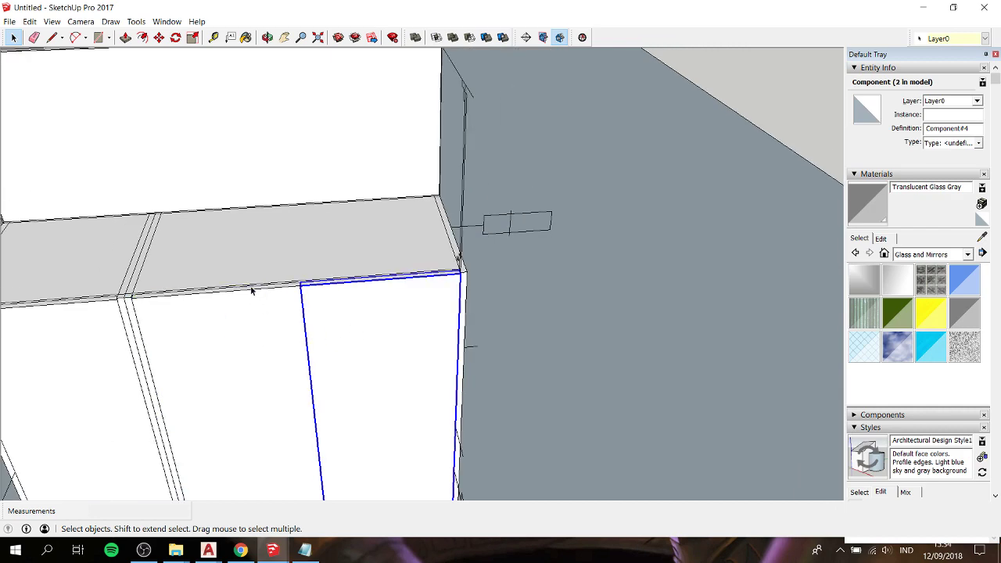
mouse_move(251, 290)
middle_mouse_down()
mouse_move(446, 212)
mouse_move(620, 210)
mouse_move(396, 244)
mouse_move(558, 163)
mouse_move(643, 143)
mouse_move(550, 175)
mouse_move(415, 152)
middle_mouse_up()
scroll(398, 243, "down", 1)
left_click(702, 118)
- Orbit and zoom to view the wall area above the cabinet top from above
scroll(362, 230, "up", 3)
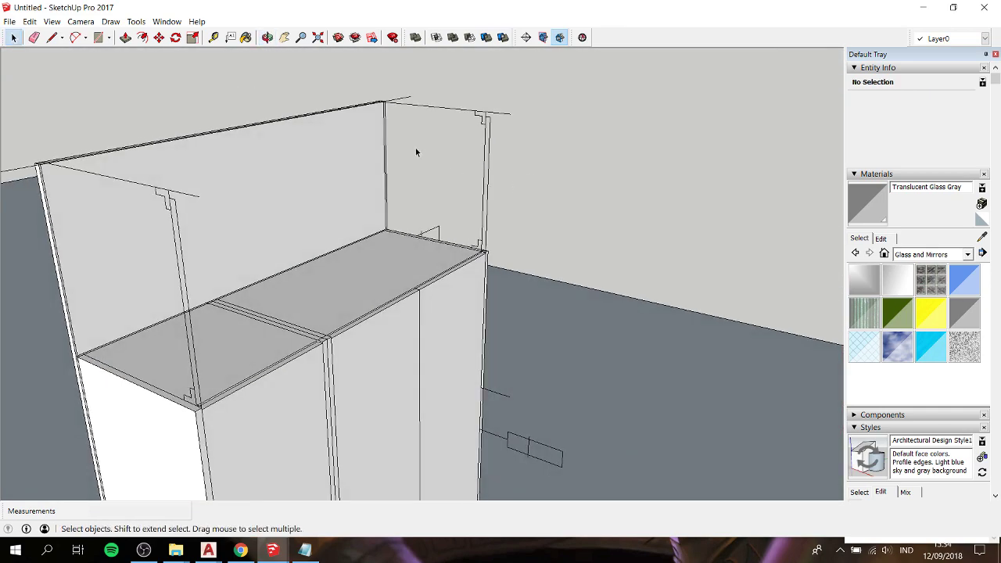
scroll(376, 126, "up", 2)
scroll(376, 125, "up", 2)
scroll(352, 228, "up", 2)
mouse_move(351, 228)
middle_mouse_down()
mouse_move(324, 375)
mouse_move(342, 365)
middle_mouse_up()
scroll(386, 306, "down", 1)
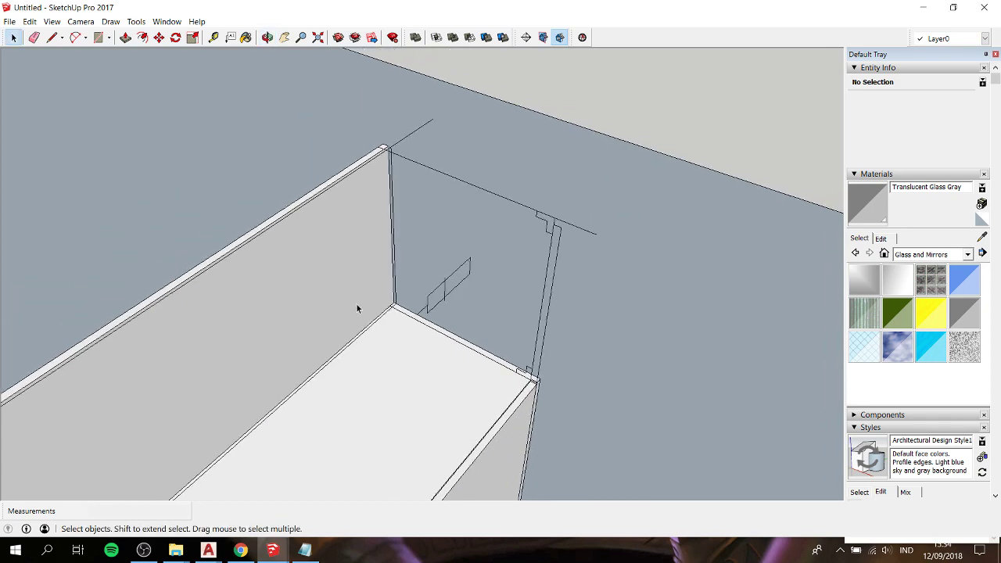
mouse_move(358, 308)
middle_mouse_down()
mouse_move(532, 235)
mouse_move(381, 248)
middle_mouse_up()
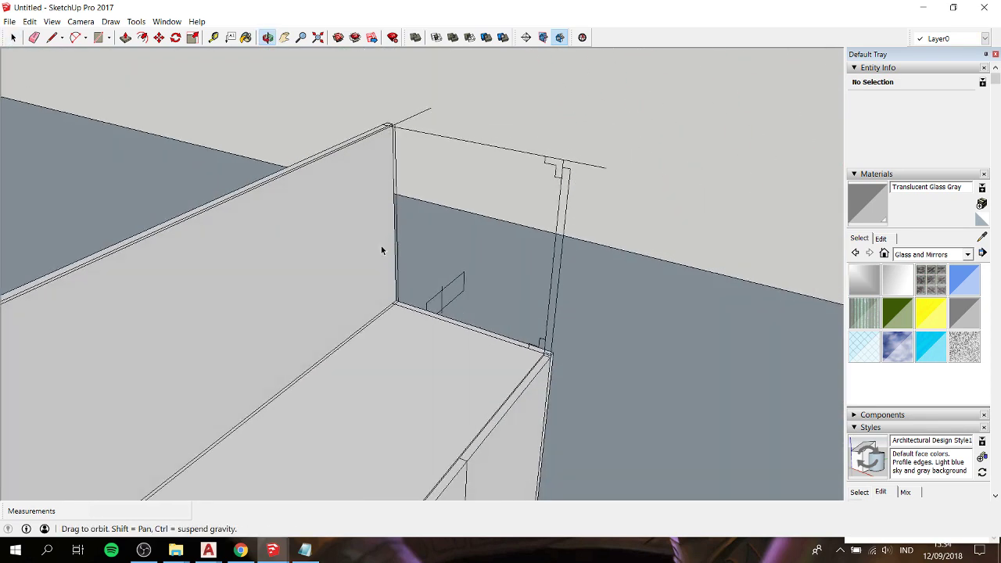
scroll(547, 355, "up", 2)
- Draw a thin rectangle up the wall edge and extrude it into an upper front panel
key("r")
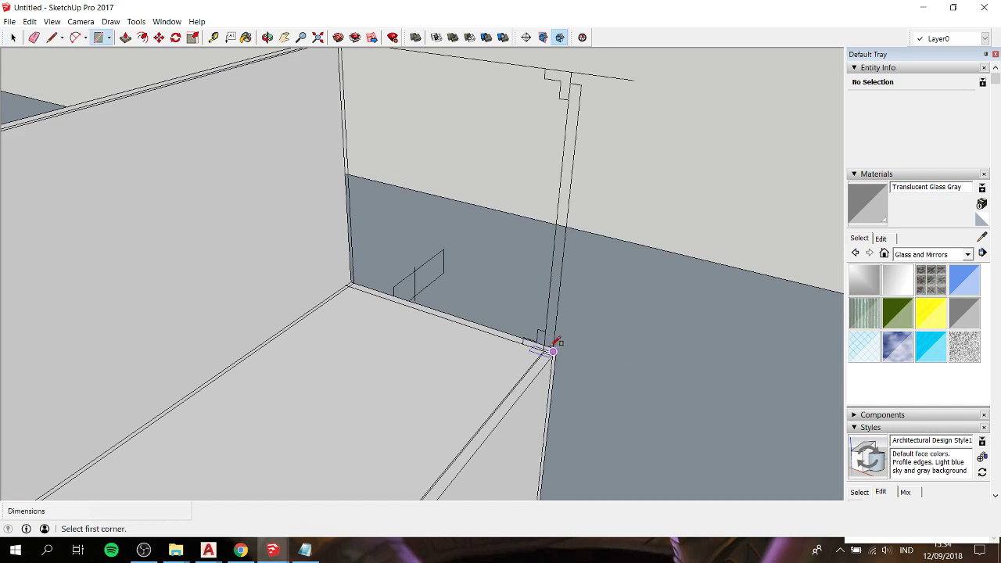
left_click(553, 352)
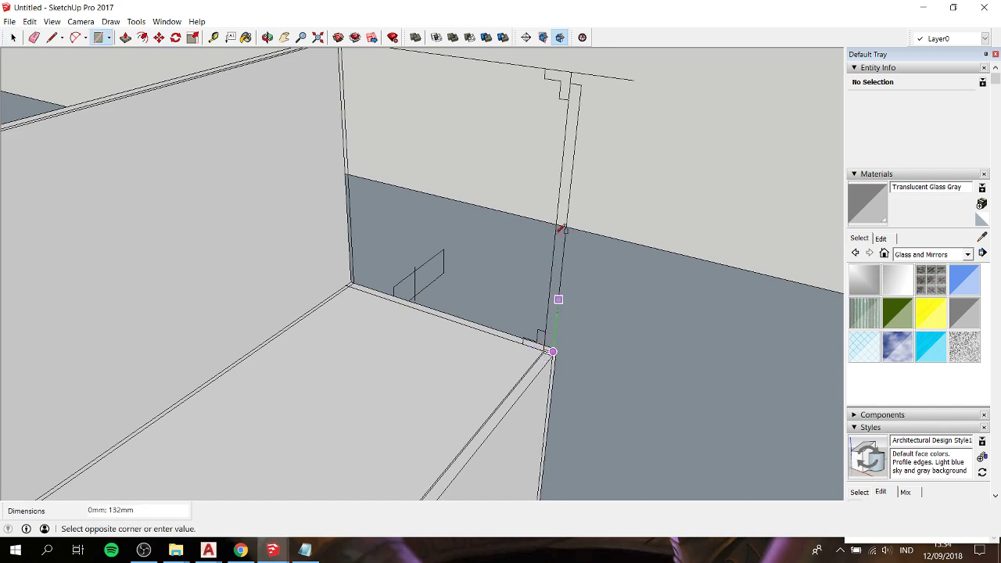
left_click(574, 88)
key("space")
key("p")
left_click(571, 119)
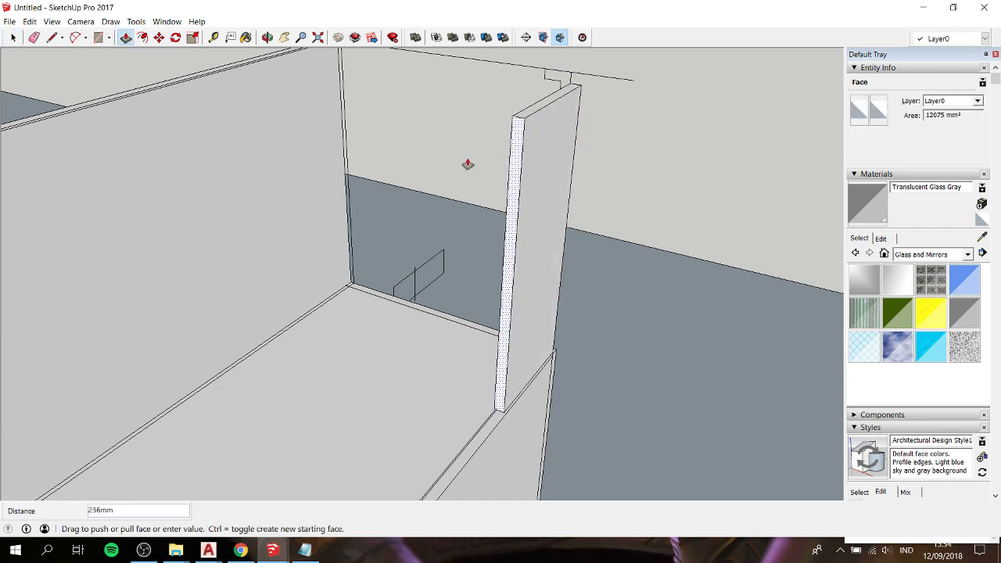
scroll(467, 162, "down", 8)
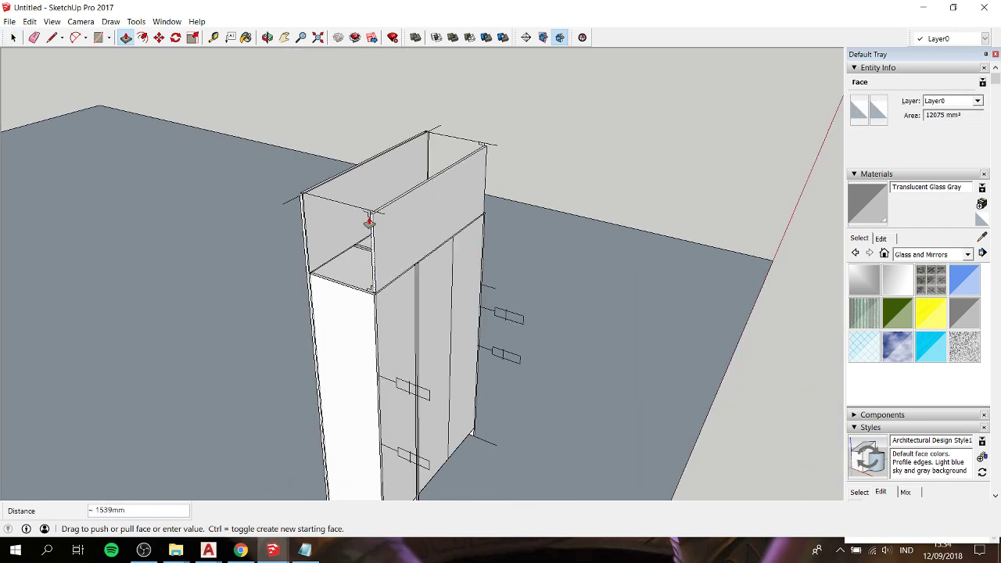
left_click(367, 219)
key("space")
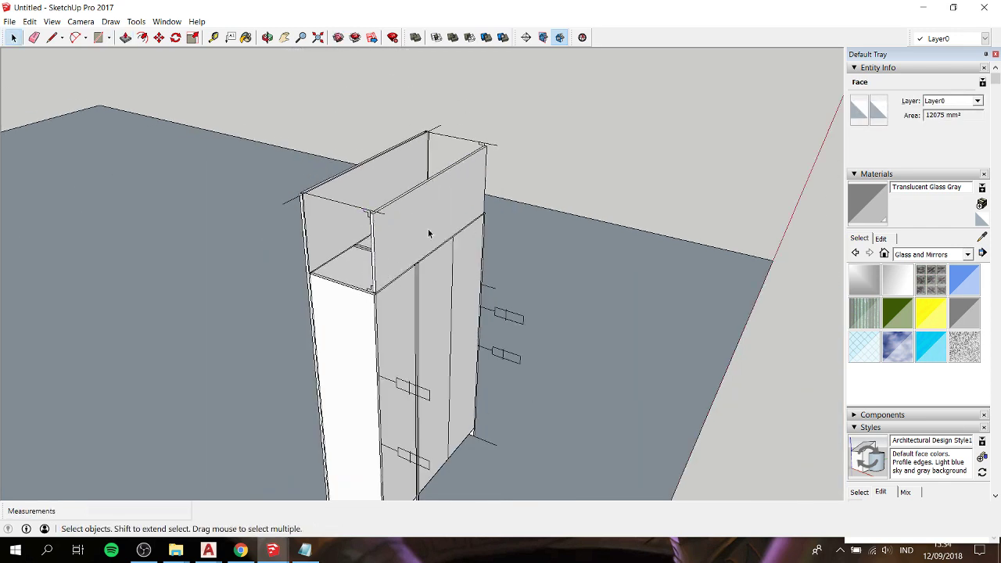
- Make the new upper front panel a group
left_click(429, 233)
right_click(429, 233)
left_click(462, 324)
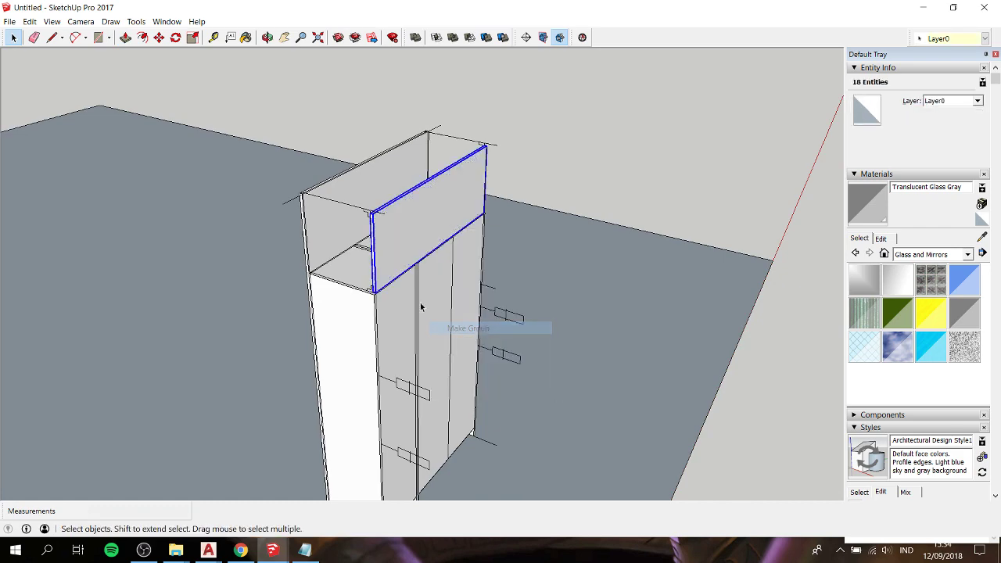
scroll(394, 217, "up", 3)
scroll(391, 217, "up", 3)
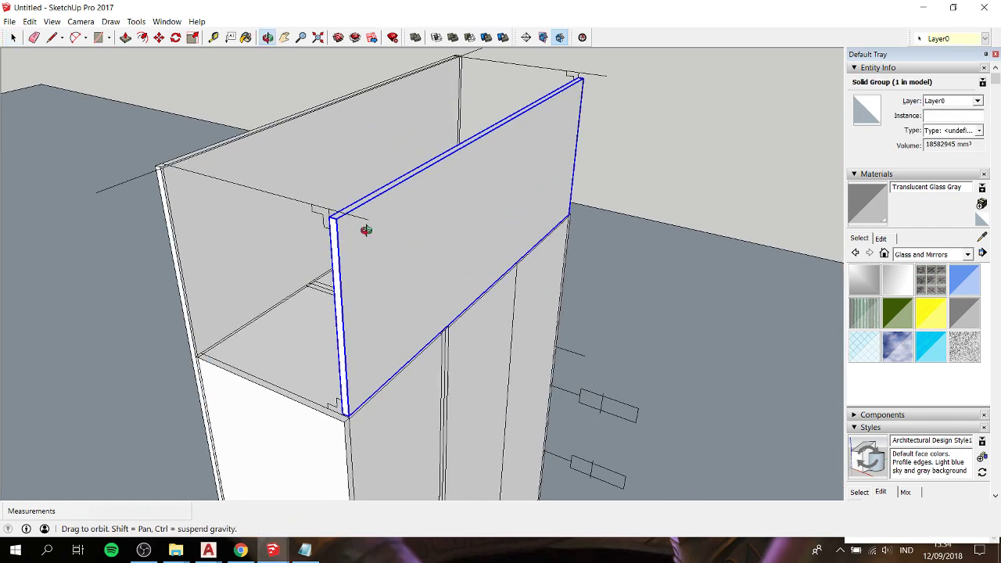
mouse_move(364, 223)
middle_mouse_down()
mouse_move(355, 249)
mouse_move(331, 205)
middle_mouse_up()
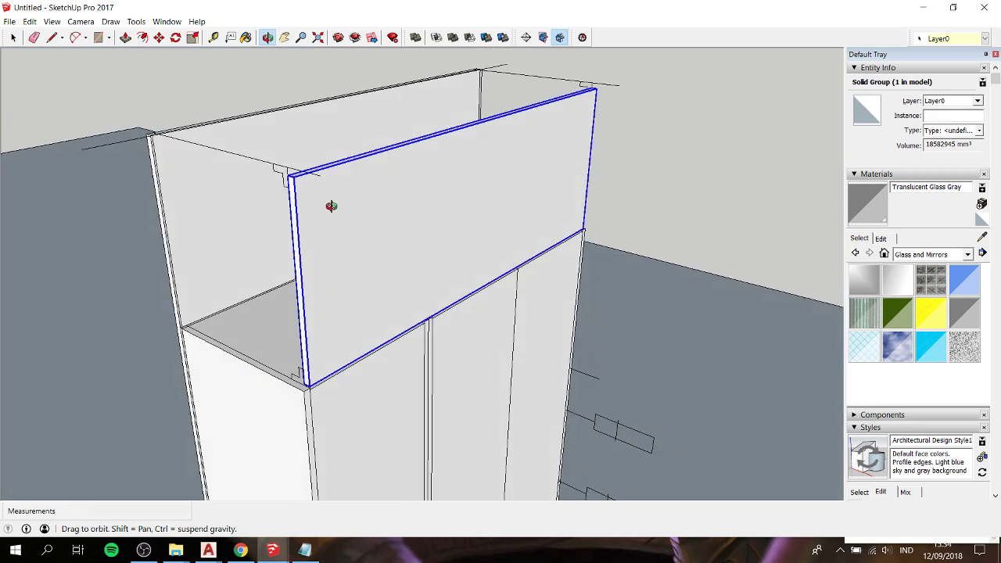
- Make the two side panels unique
left_click(227, 400)
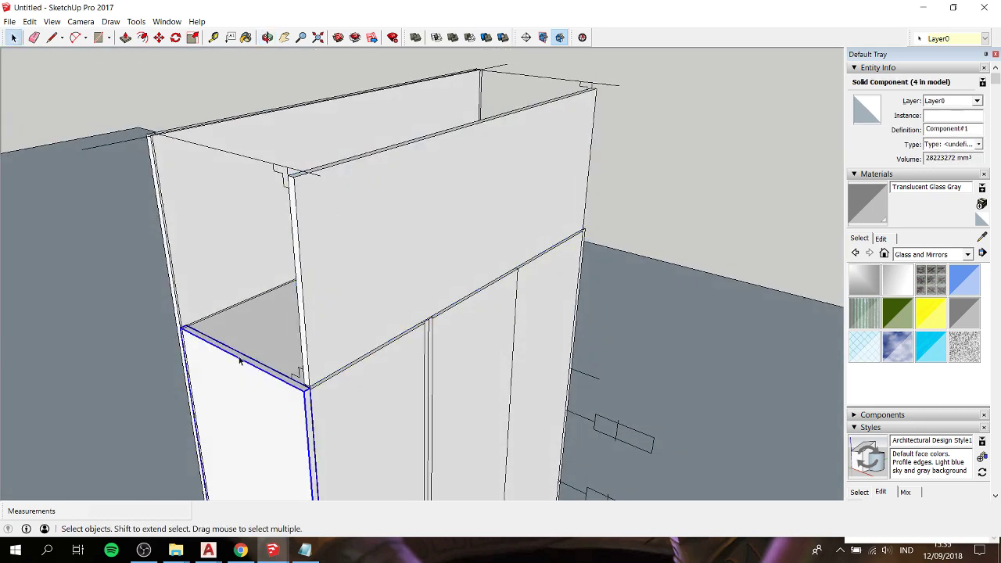
middle_click_drag(538, 326, 140, 340)
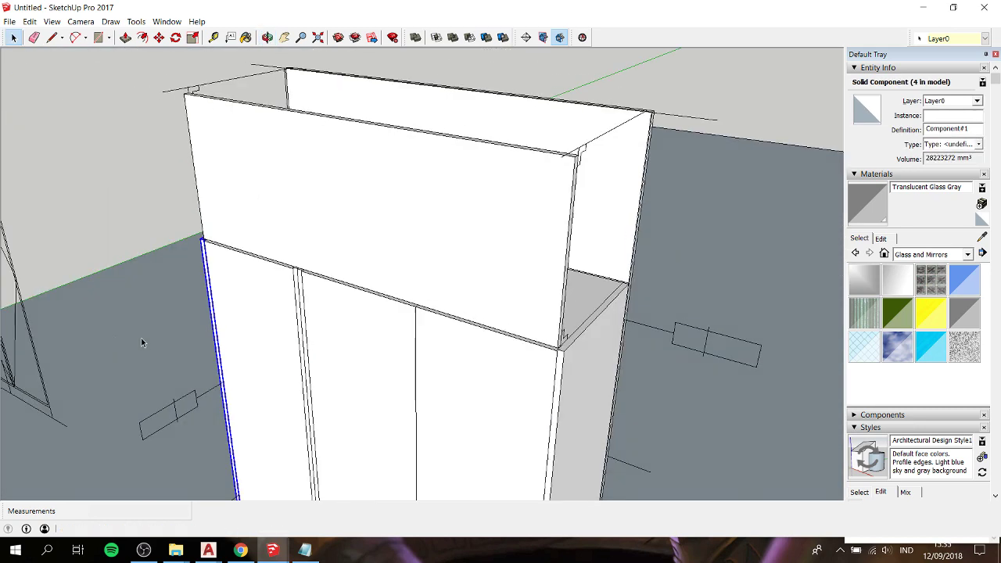
right_click(585, 383)
left_click(626, 286)
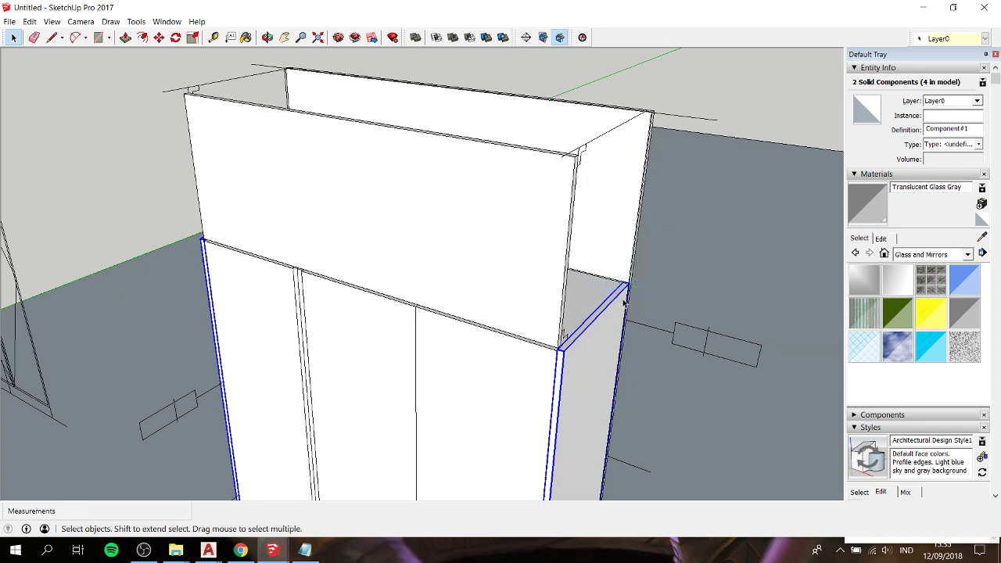
- Pull the side panel's top face up about 662mm to the upper box's top
double_click(601, 326)
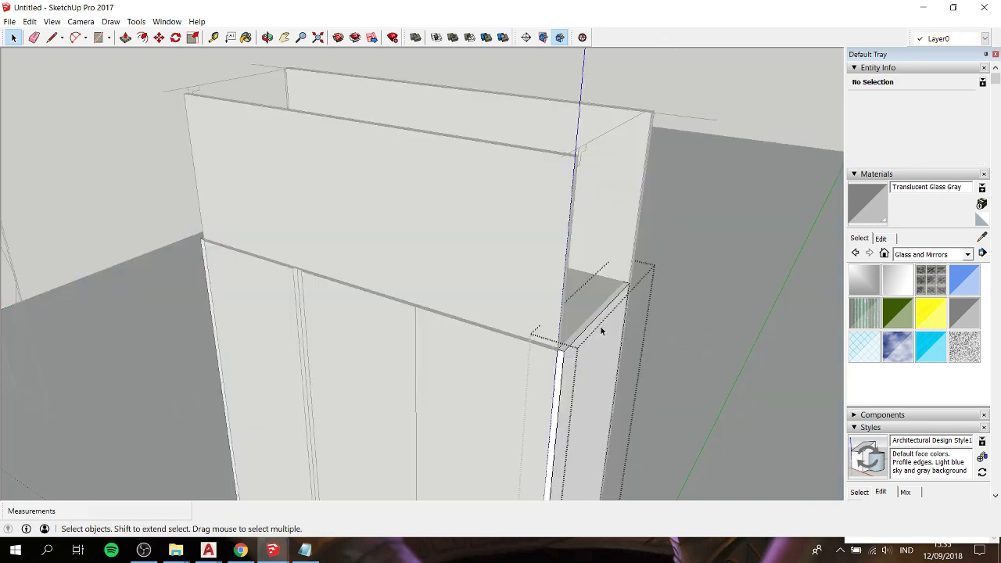
key("p")
left_click(605, 304)
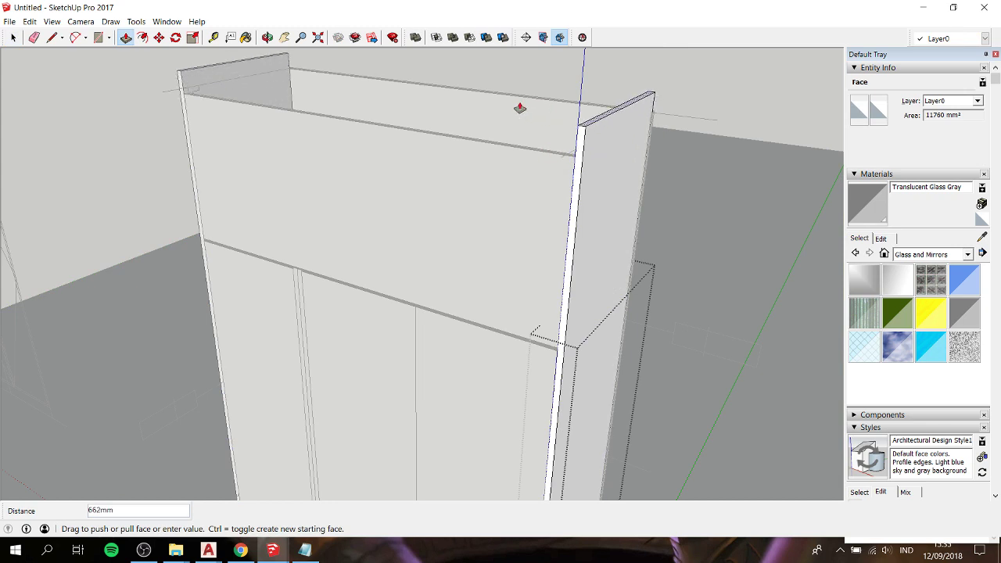
left_click(482, 96)
key("space")
mouse_move(464, 125)
middle_mouse_down()
mouse_move(299, 184)
mouse_move(568, 81)
mouse_move(533, 92)
middle_mouse_up()
- Draw a small stepped rail profile at the top inner corner against the wall
middle_click_drag(298, 151, 387, 266, "shift")
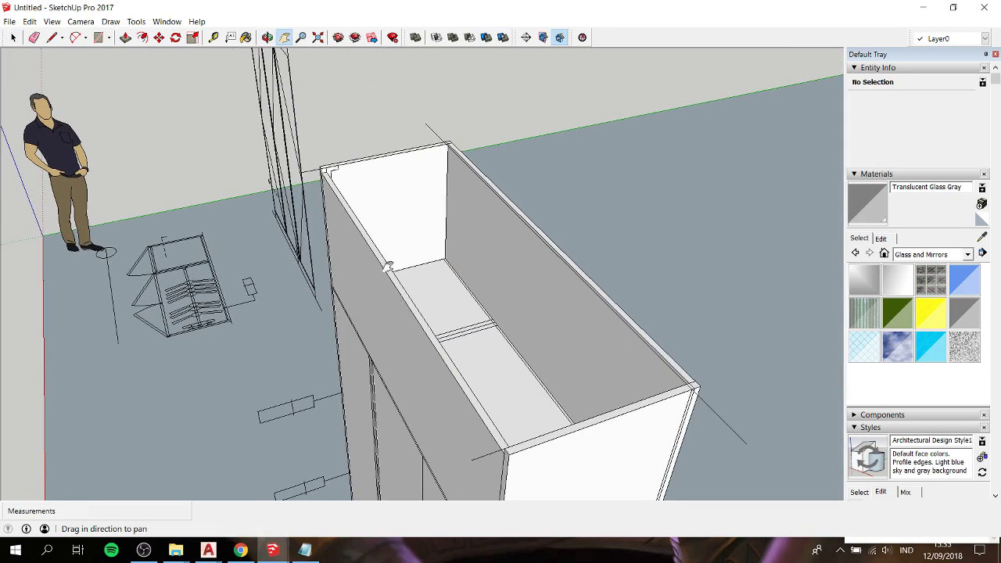
scroll(369, 196, "up", 3)
scroll(329, 156, "up", 2)
mouse_move(331, 142)
middle_mouse_down()
mouse_move(250, 150)
mouse_move(280, 127)
middle_mouse_up()
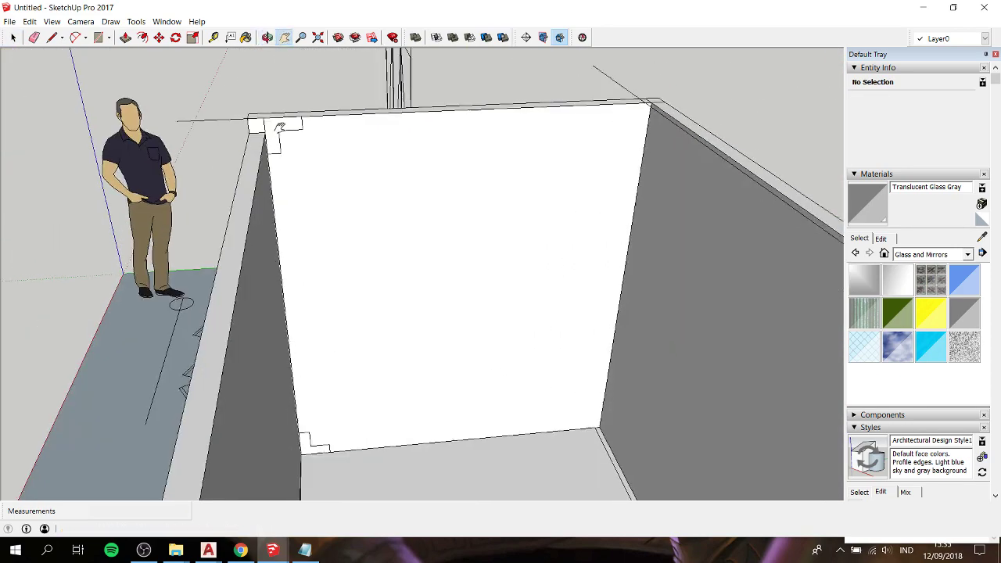
scroll(280, 127, "up", 2)
scroll(280, 127, "up", 1)
key("l")
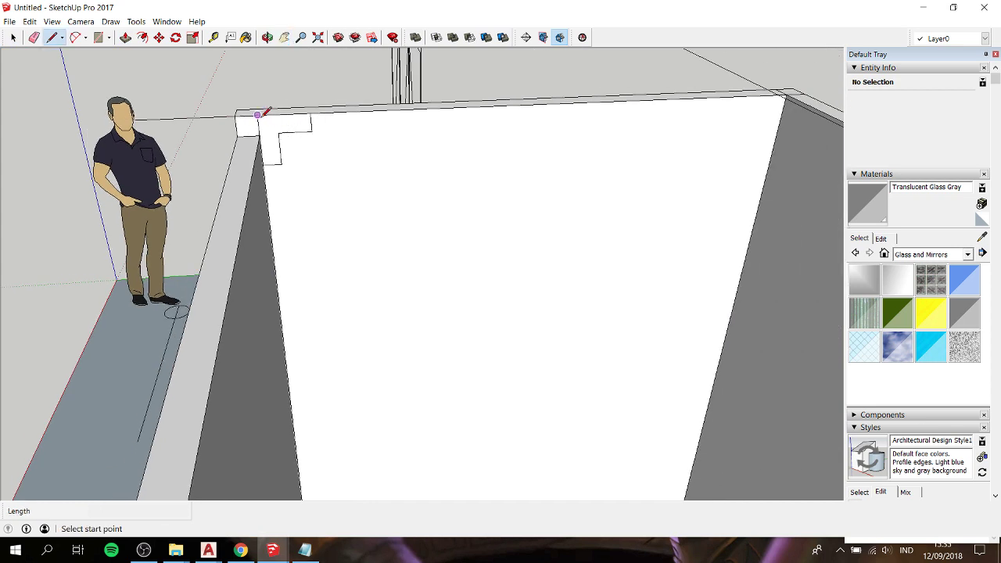
left_click(259, 115)
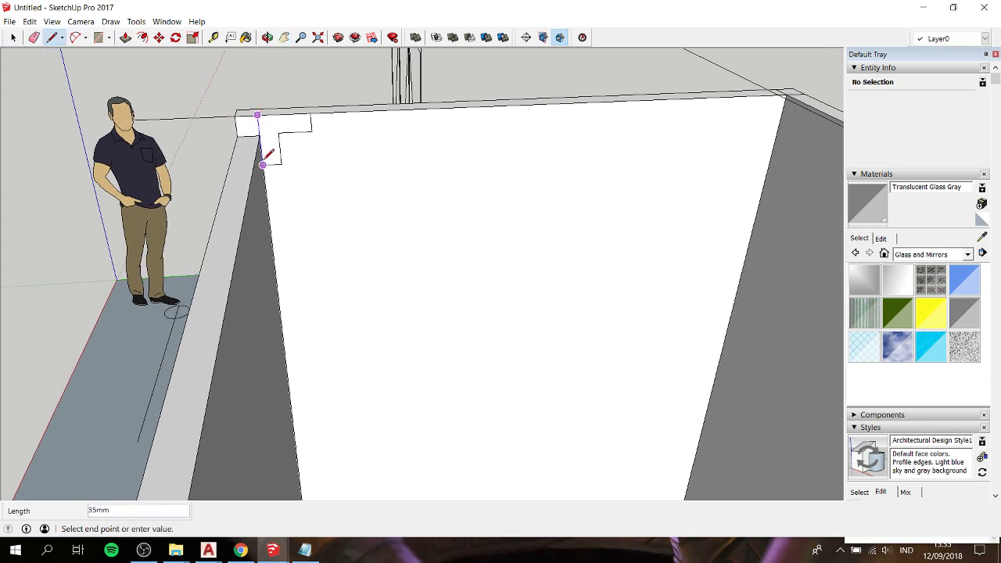
left_click(279, 127)
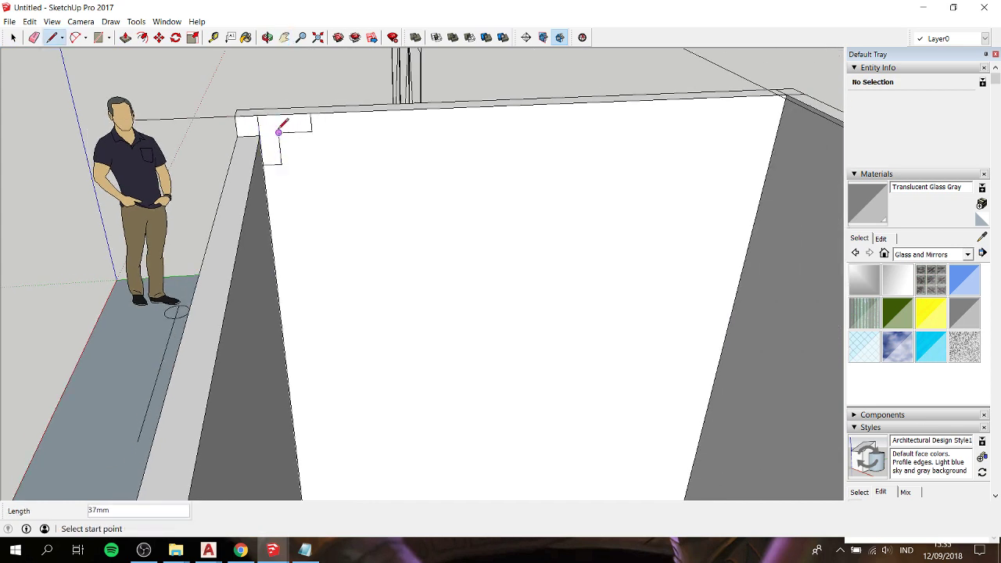
left_click(278, 133)
left_click(279, 130)
left_click(279, 133)
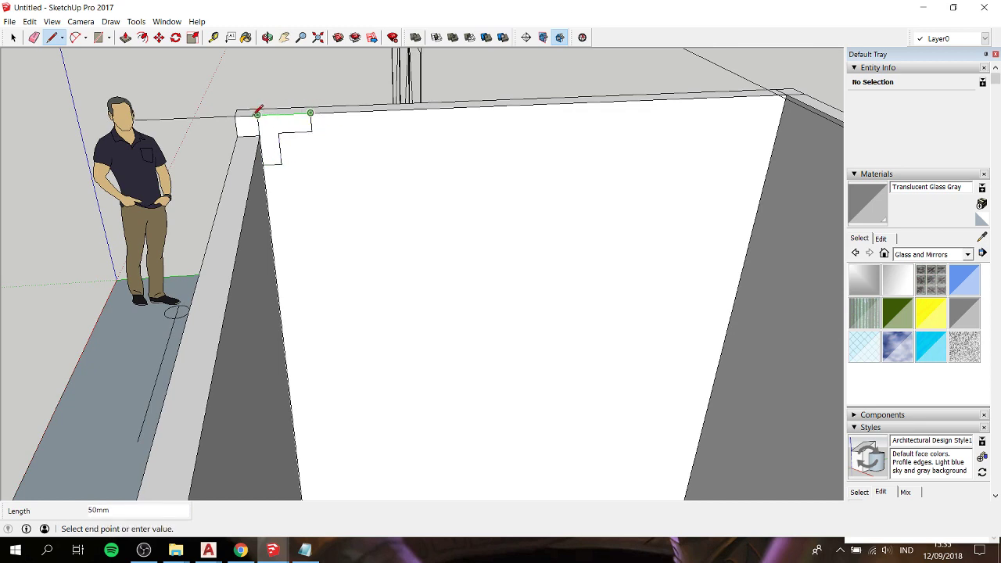
left_click(257, 115)
- Push/Pull the profile into a rail roughly 1539mm long along the upper box
key("p")
scroll(273, 138, "down", 2)
scroll(273, 137, "down", 3)
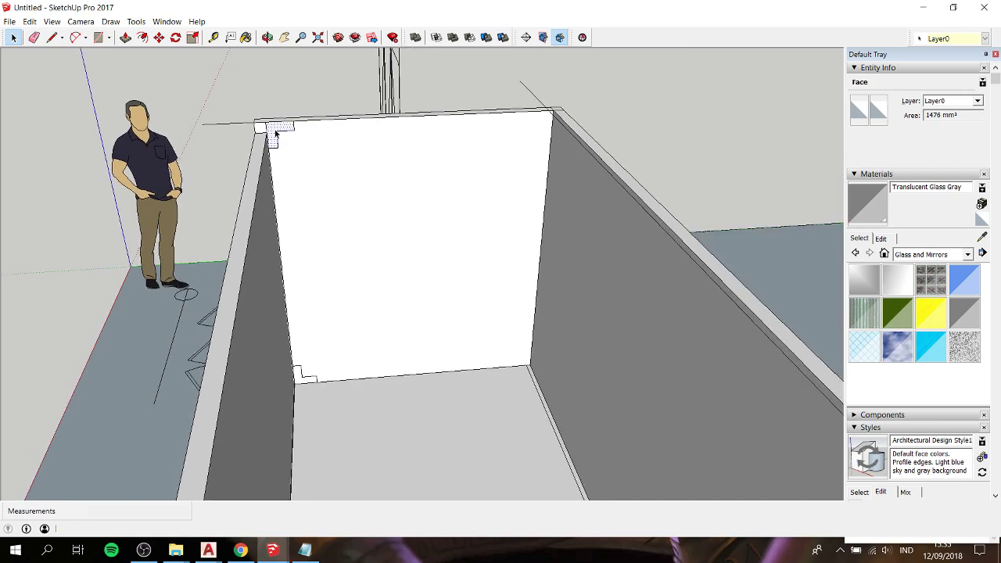
scroll(287, 187, "down", 3)
middle_click_drag(290, 195, 434, 231)
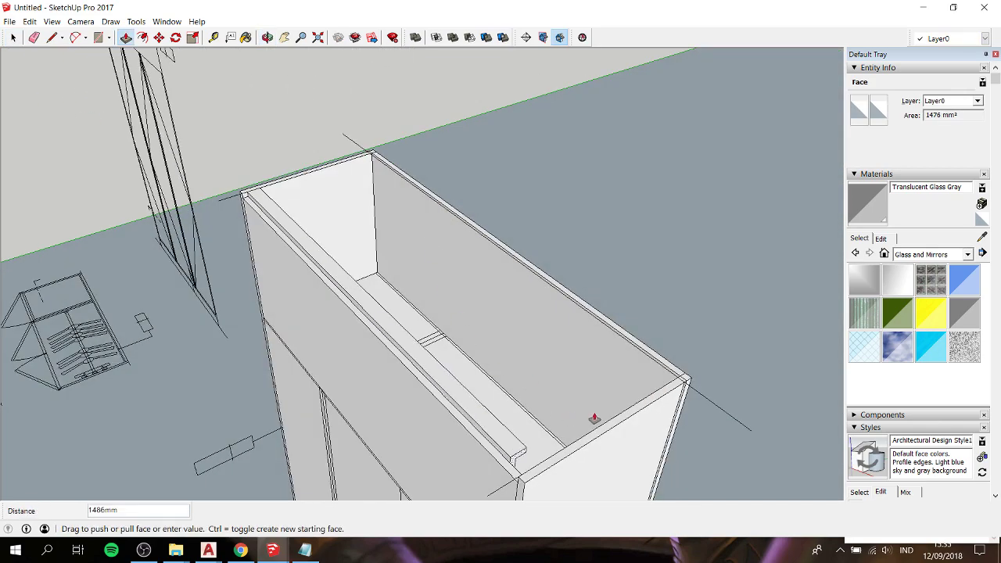
mouse_move(608, 425)
middle_mouse_down()
mouse_move(407, 297)
mouse_move(264, 232)
mouse_move(330, 217)
middle_mouse_up()
- Turn the top rail geometry into a group
key("space")
triple_click(331, 217)
right_click(332, 217)
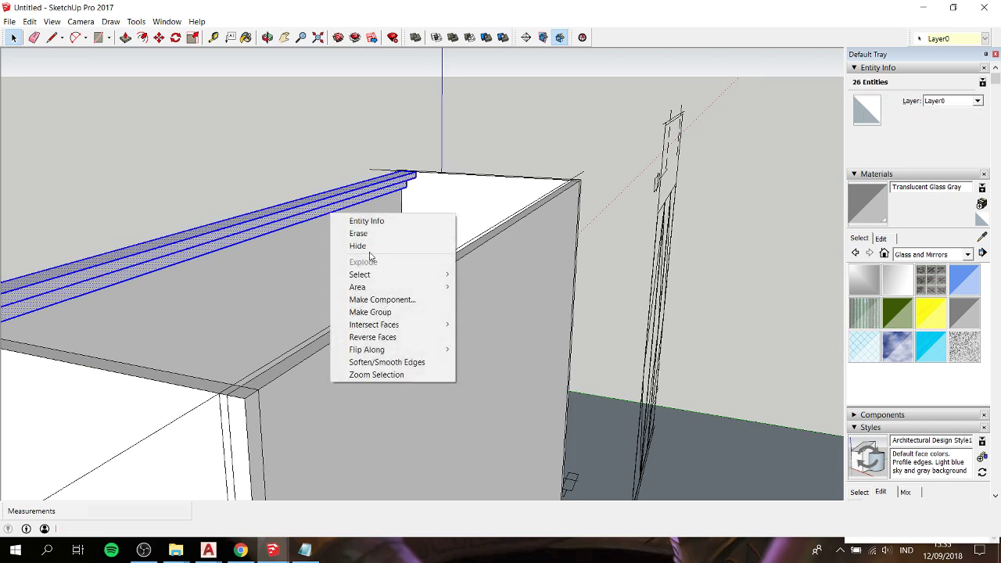
left_click(382, 310)
- Copy the rail just below and flip it upside down by scaling the blue axis -1
key("m")
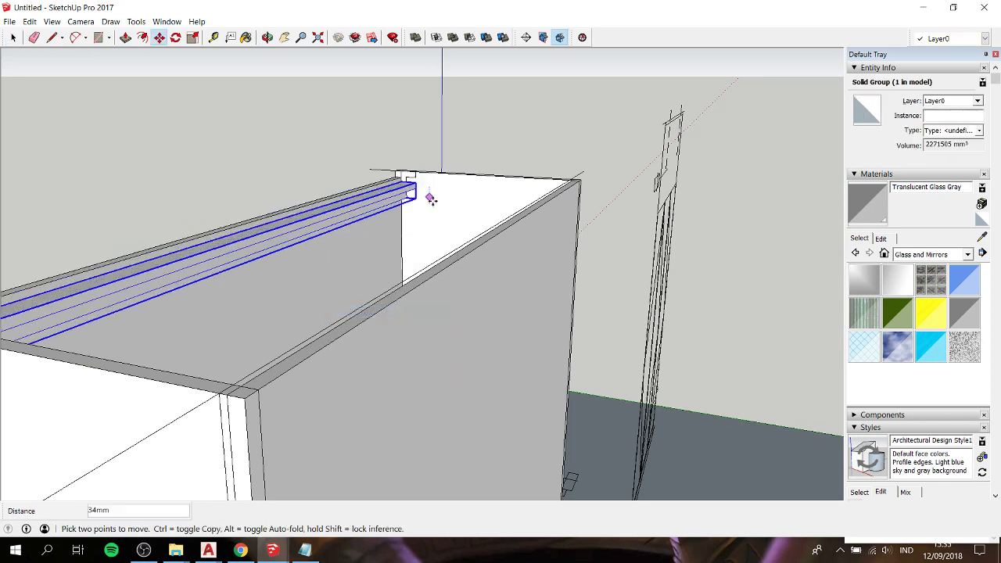
left_click(428, 198)
key("ctrl")
left_click(436, 222)
key("s")
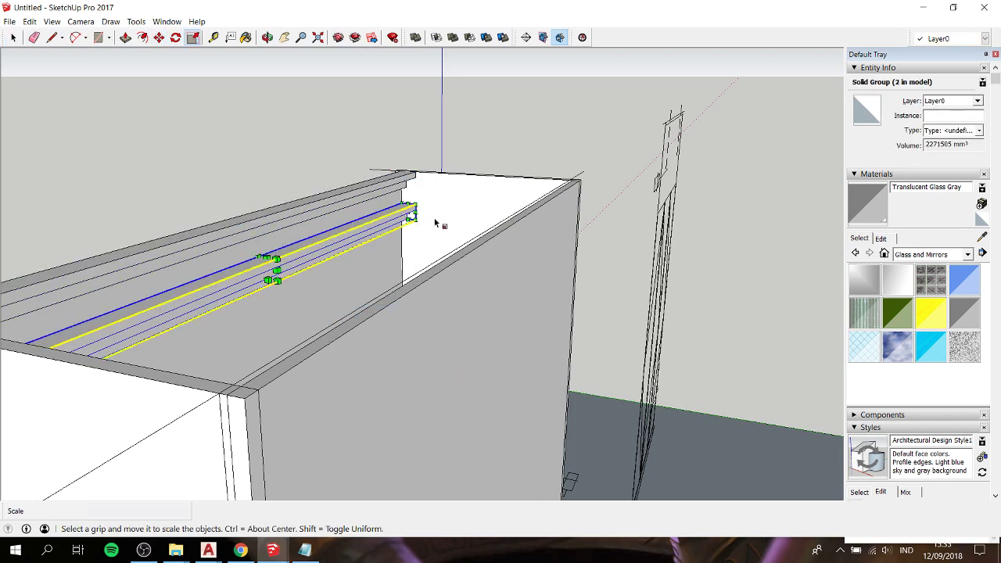
left_click(267, 262)
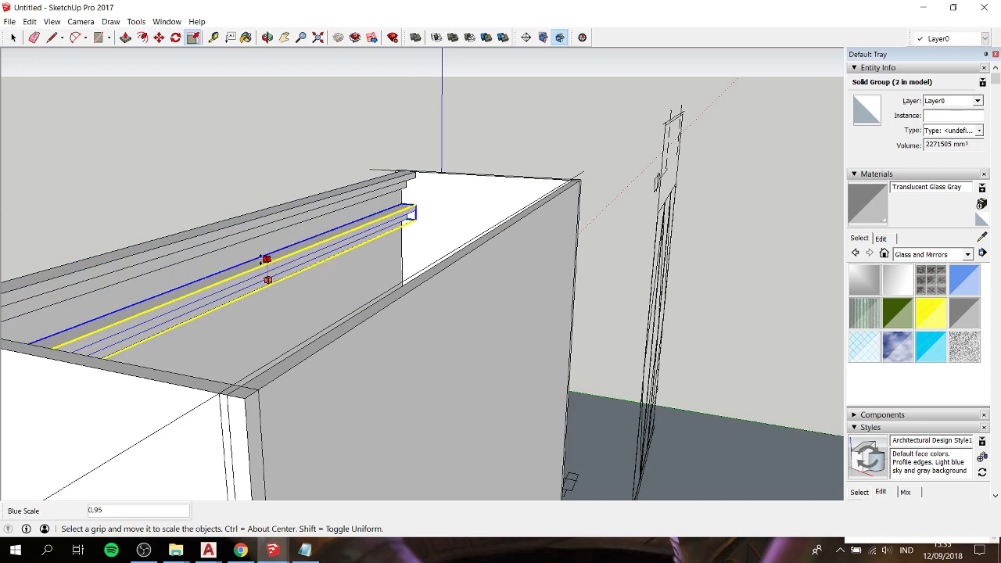
key("Return")
middle_click_drag(260, 259, 386, 275)
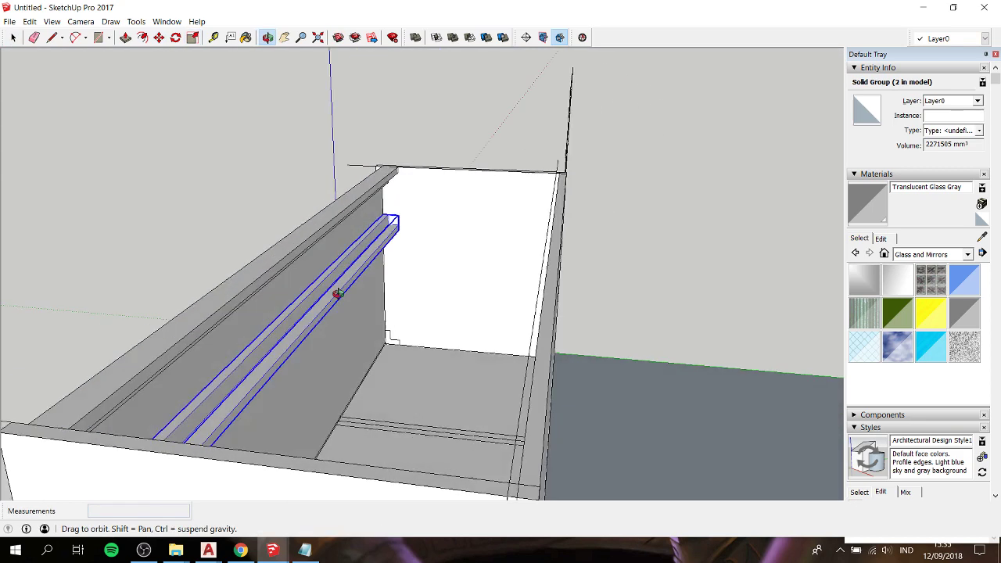
- Move the flipped rail copy down to the bottom of the upper box
key("m")
scroll(407, 233, "up", 2)
scroll(395, 233, "up", 2)
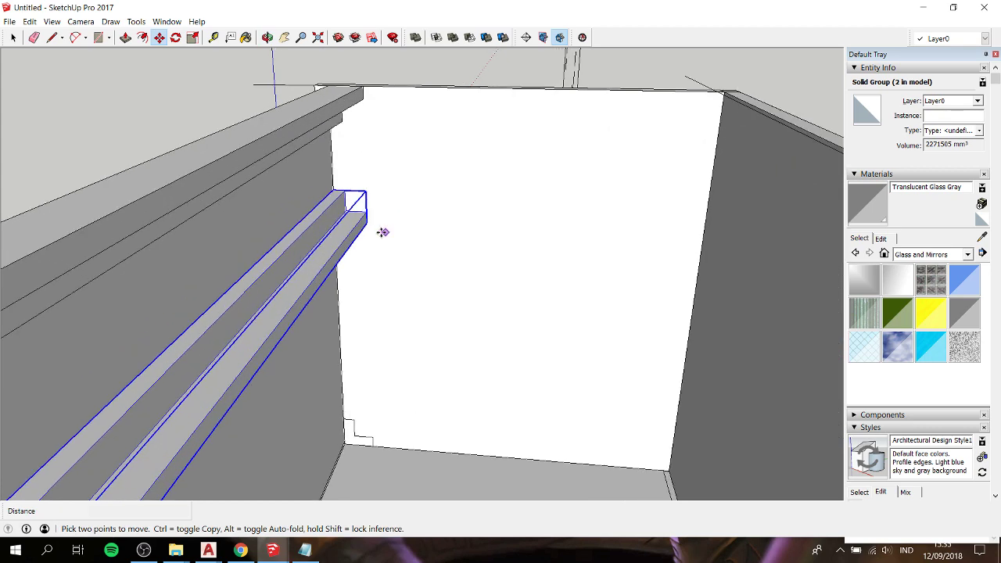
left_click(366, 224)
scroll(366, 225, "down", 3)
scroll(366, 227, "down", 2)
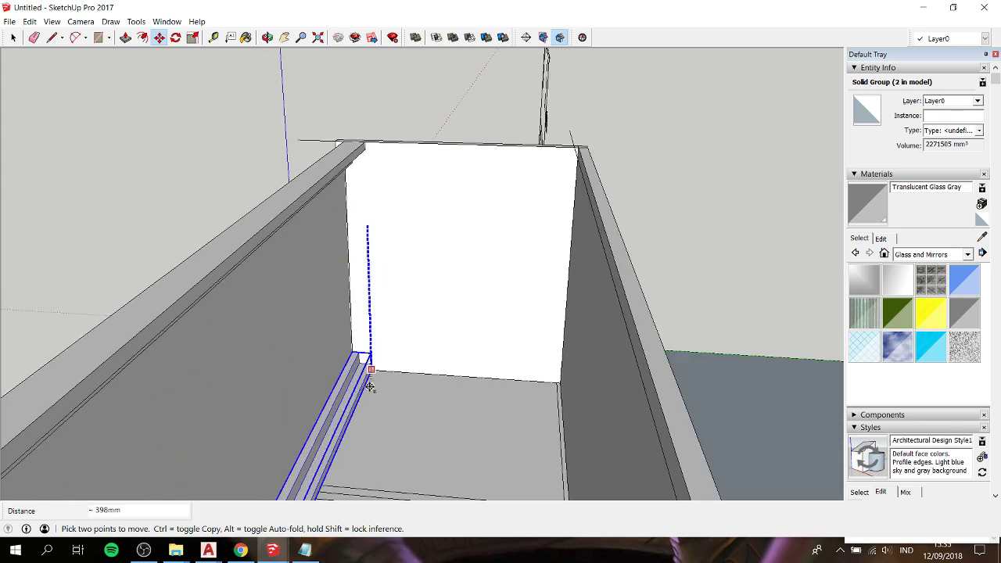
left_click(367, 381)
- Clear the selection and start a new Notepad note beginning 'using'
key("space")
scroll(395, 282, "down", 3)
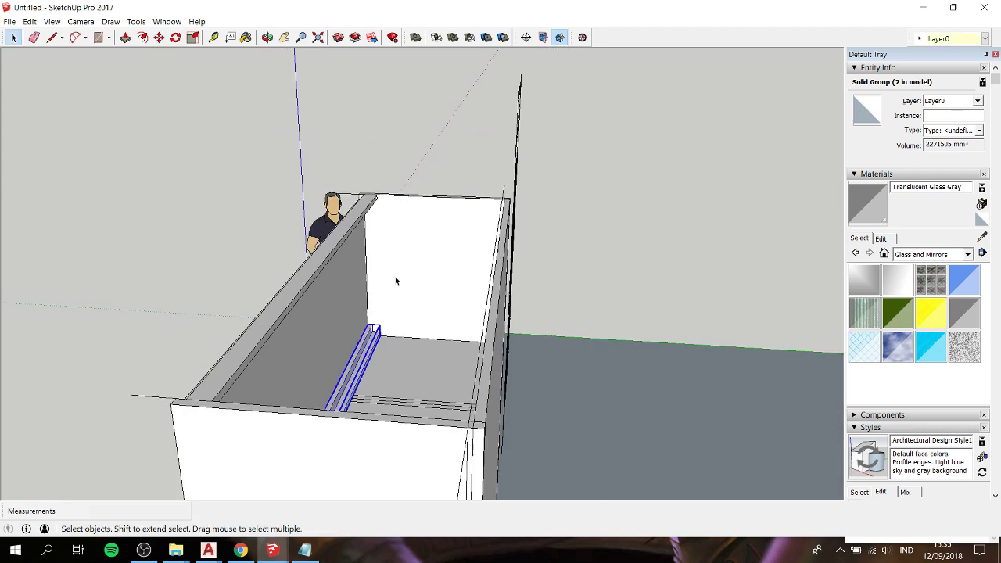
left_click(373, 148)
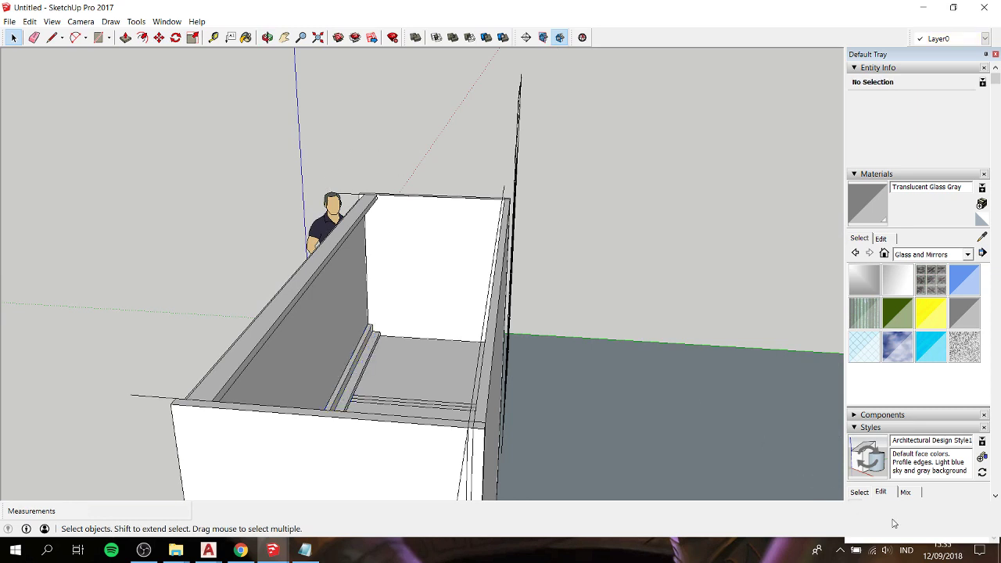
left_click(304, 550)
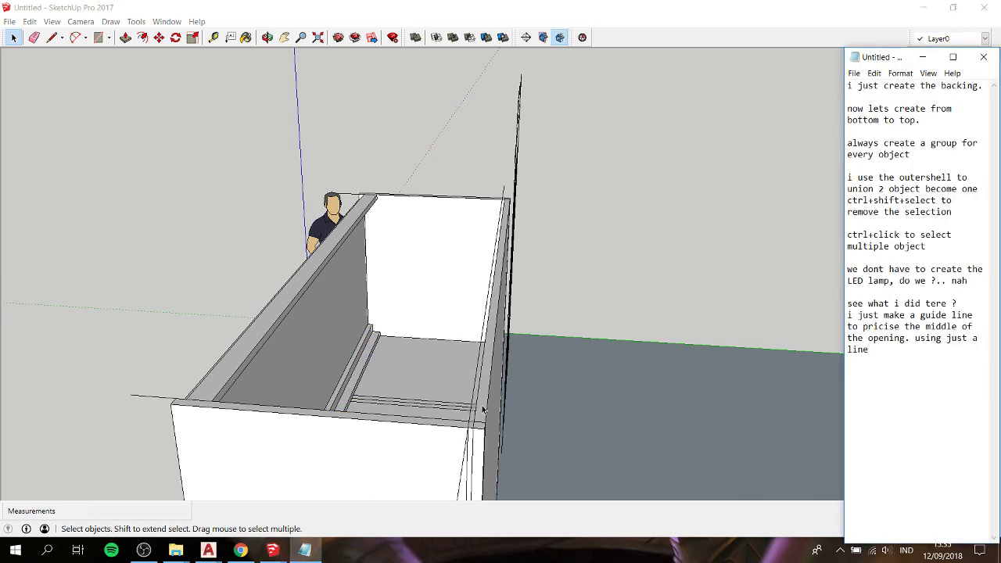
type("using")
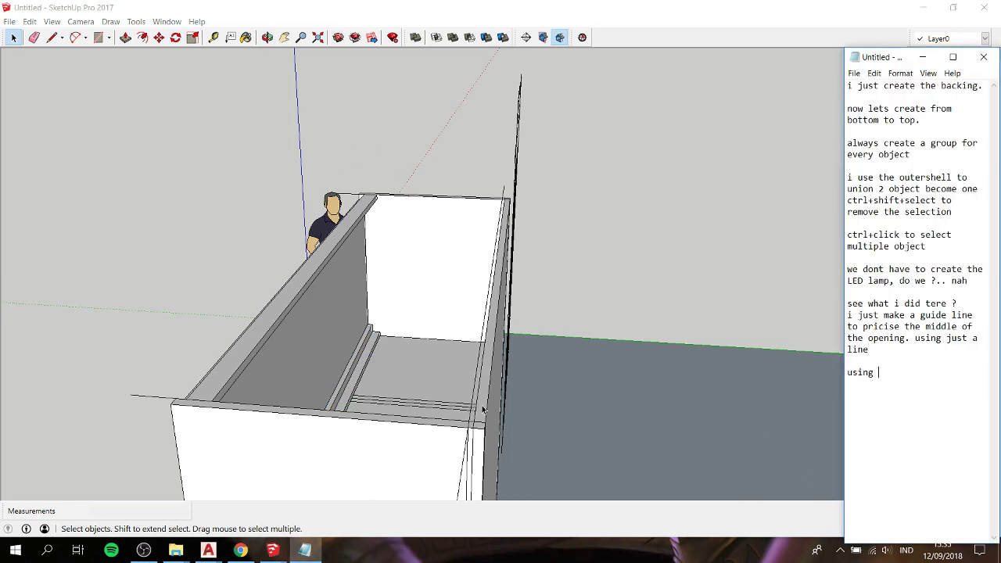
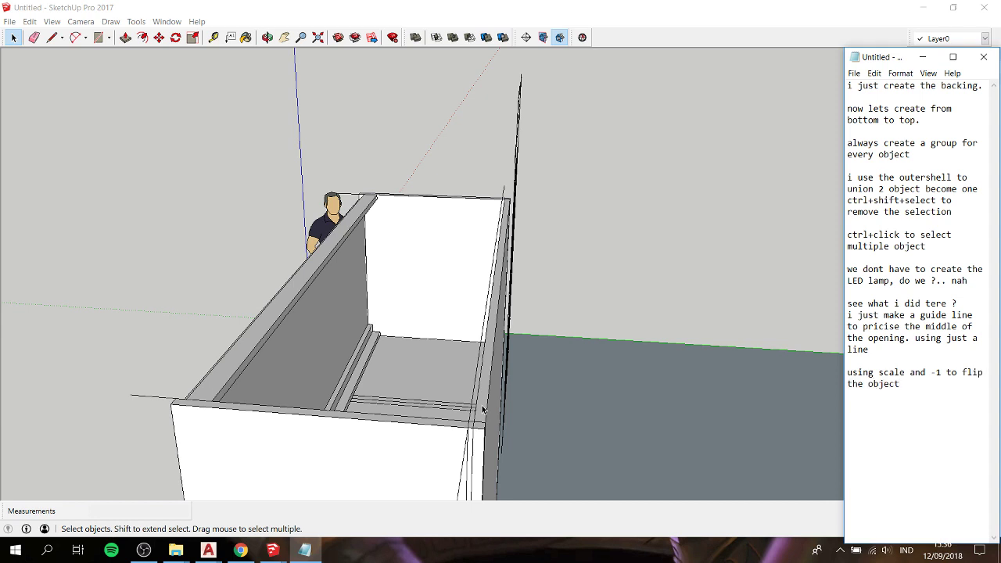
- Scale the upper front panel about 1.03 along the blue axis so it meets the top strip
left_click(435, 280)
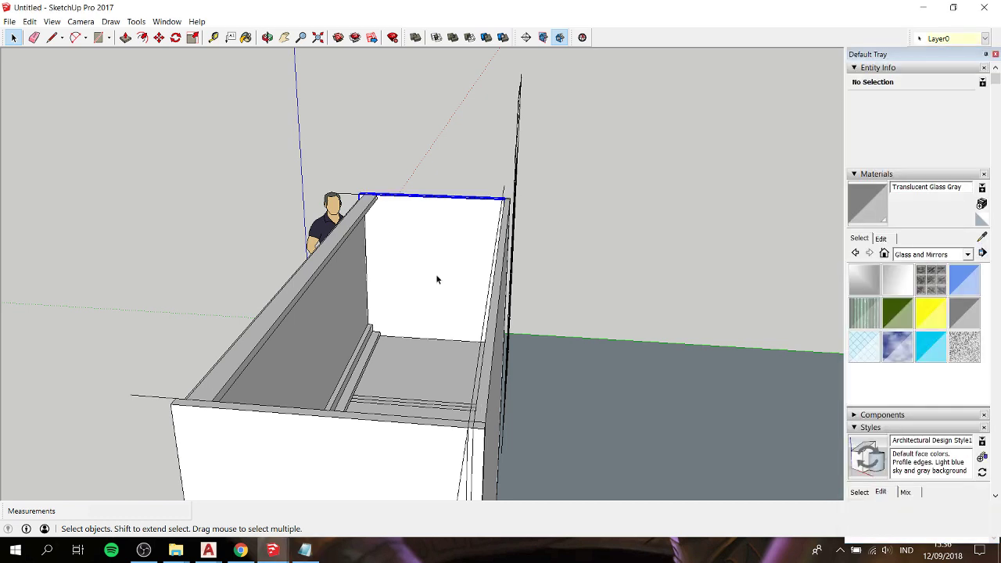
left_click(360, 344)
mouse_move(352, 227)
middle_mouse_down()
mouse_move(565, 246)
mouse_move(499, 239)
middle_mouse_up()
middle_click_drag(295, 188, 375, 274)
left_click(442, 271)
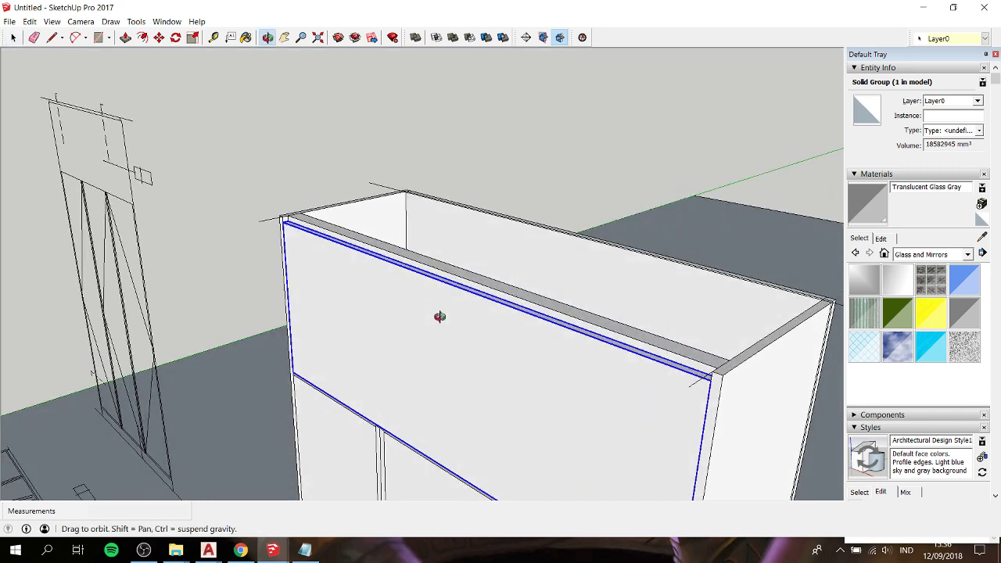
middle_click_drag(436, 313, 431, 290)
key("s")
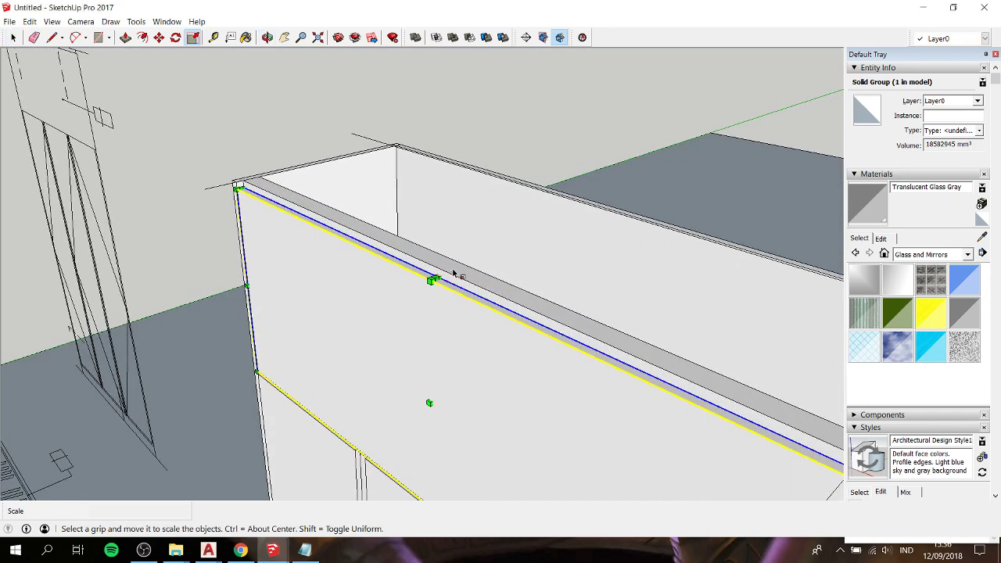
left_click(441, 283)
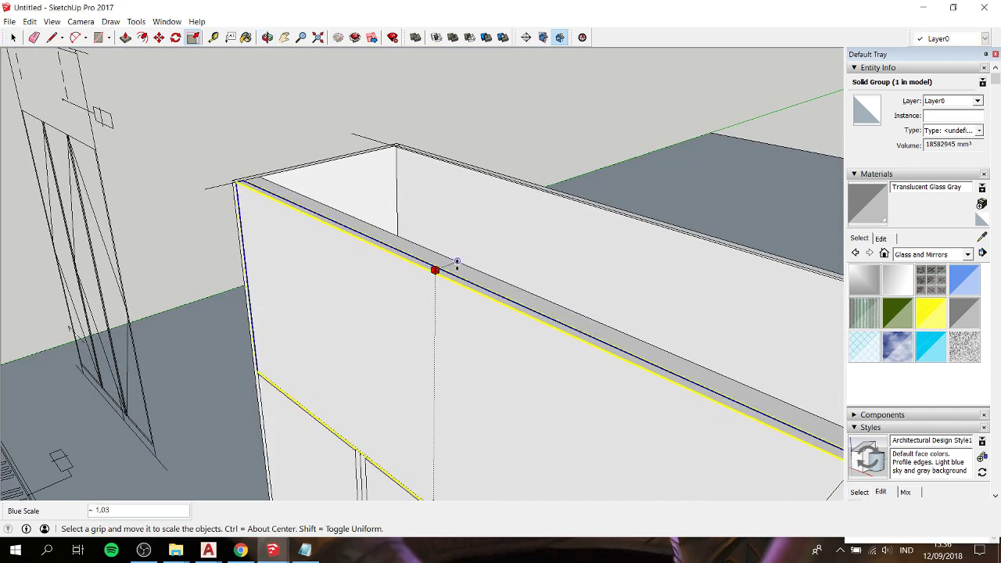
scroll(457, 267, "down", 1)
scroll(458, 267, "down", 3)
key("space")
- Clear the selection and orbit and zoom around the wardrobe to inspect it from several angles
left_click(491, 155)
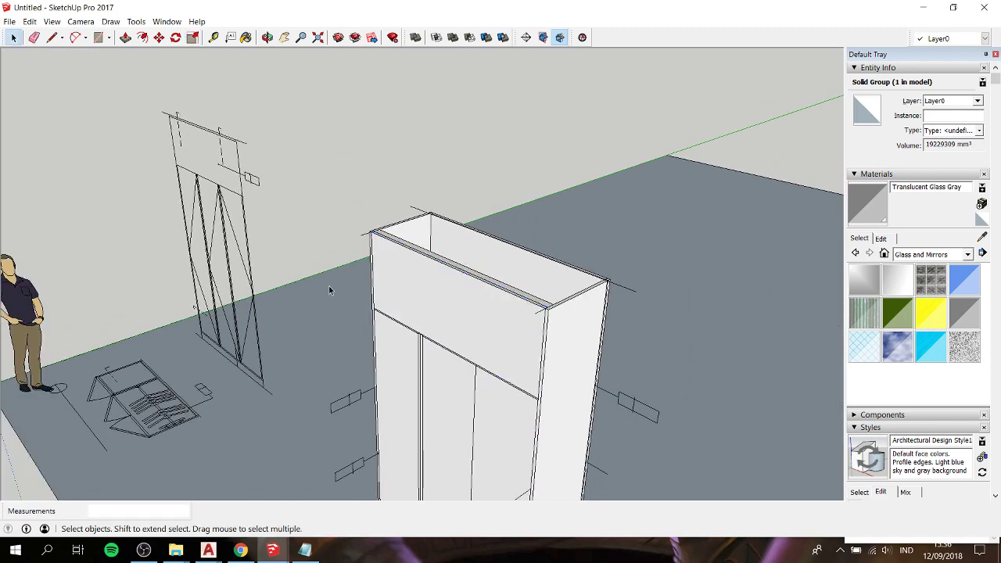
middle_click_drag(329, 285, 529, 190)
mouse_move(571, 175)
middle_mouse_down()
mouse_move(681, 174)
mouse_move(724, 270)
mouse_move(514, 171)
middle_mouse_up()
scroll(514, 171, "down", 5)
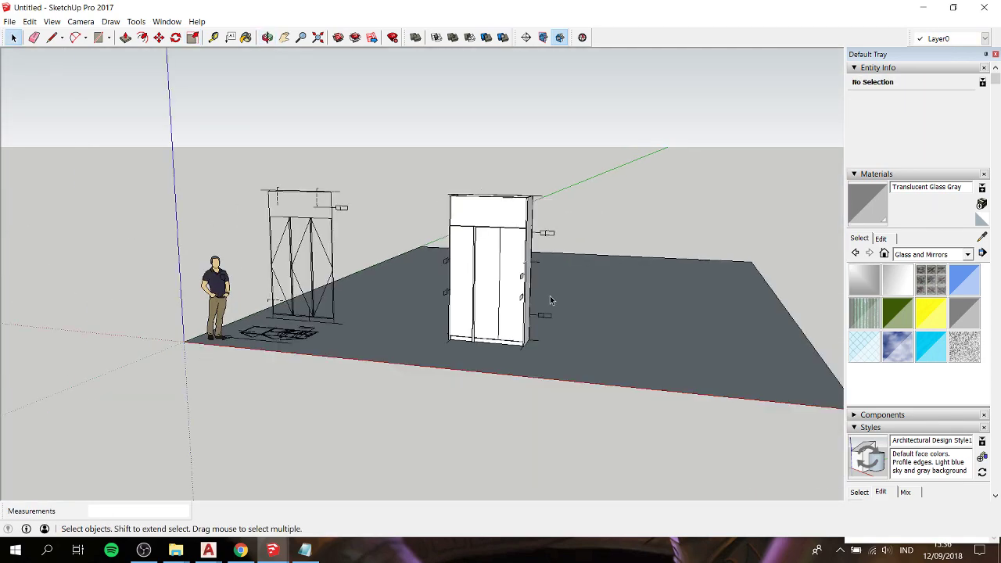
mouse_move(550, 296)
middle_mouse_down()
mouse_move(274, 302)
mouse_move(659, 309)
mouse_move(666, 290)
mouse_move(626, 380)
middle_mouse_up()
scroll(518, 268, "up", 3)
scroll(499, 237, "up", 2)
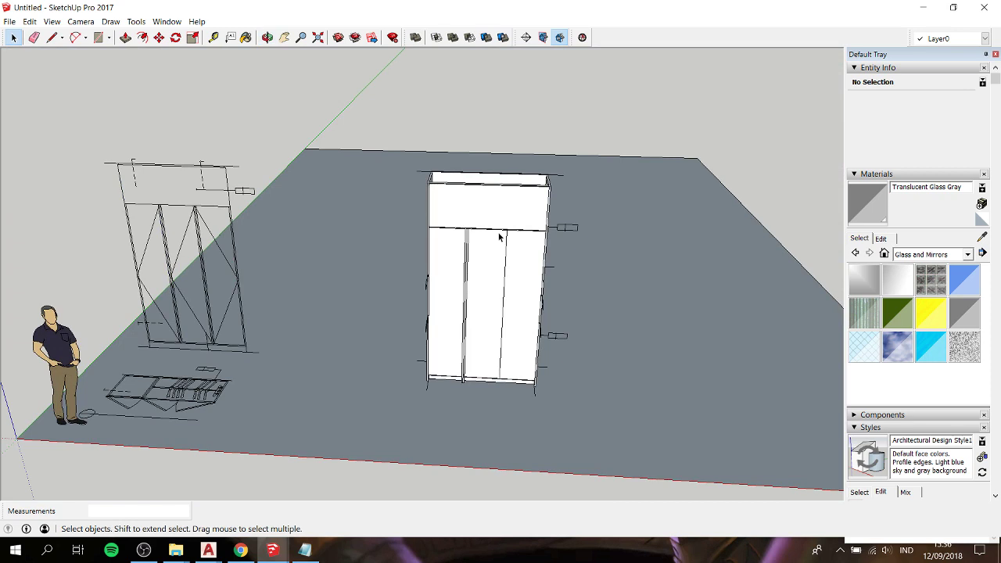
key("b")
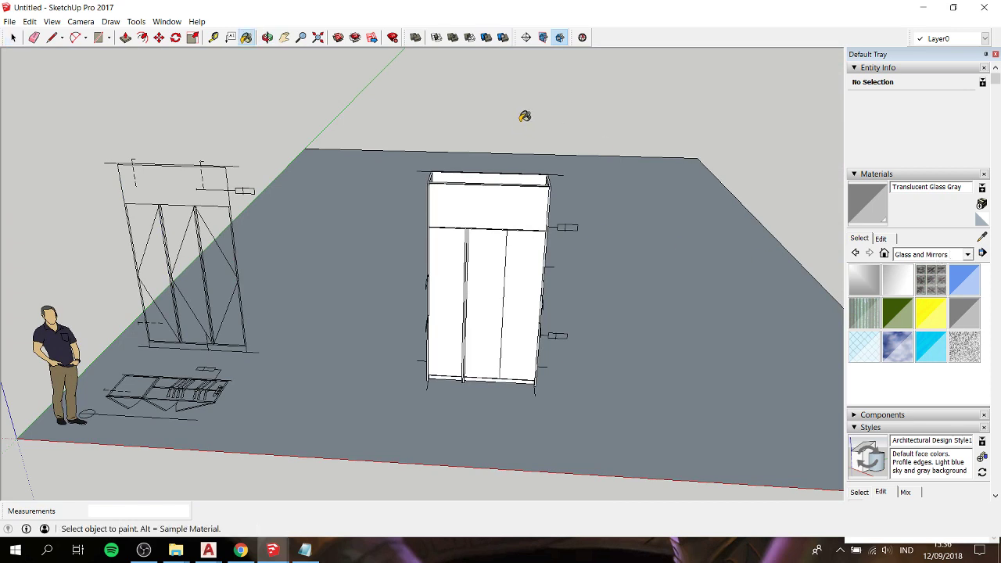
key("space")
middle_click_drag(516, 236, 522, 406)
scroll(499, 244, "up", 3)
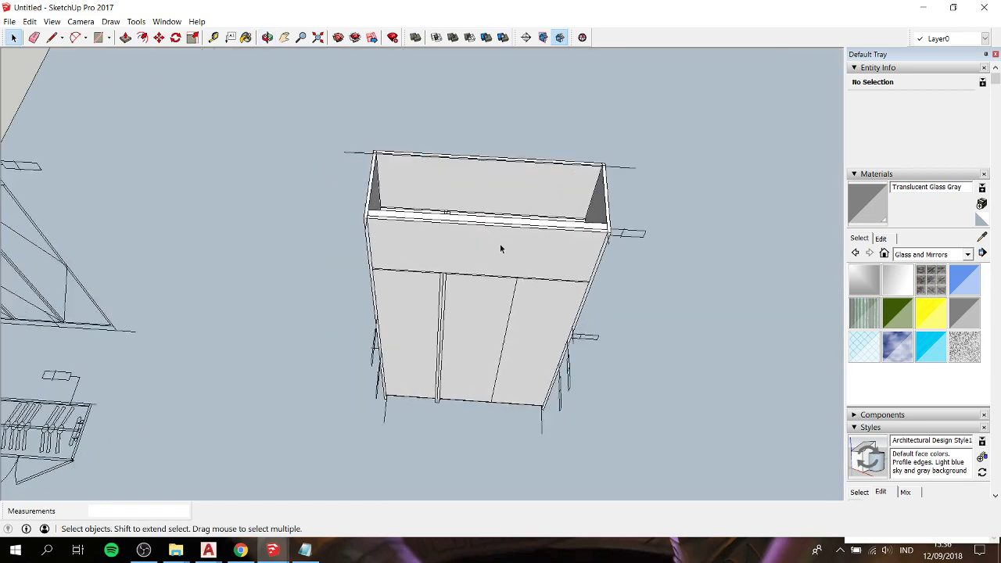
scroll(499, 244, "up", 3)
mouse_move(499, 244)
middle_mouse_down()
mouse_move(527, 339)
mouse_move(509, 138)
mouse_move(474, 223)
mouse_move(235, 128)
mouse_move(509, 161)
middle_mouse_up()
scroll(509, 141, "down", 3)
scroll(495, 165, "down", 2)
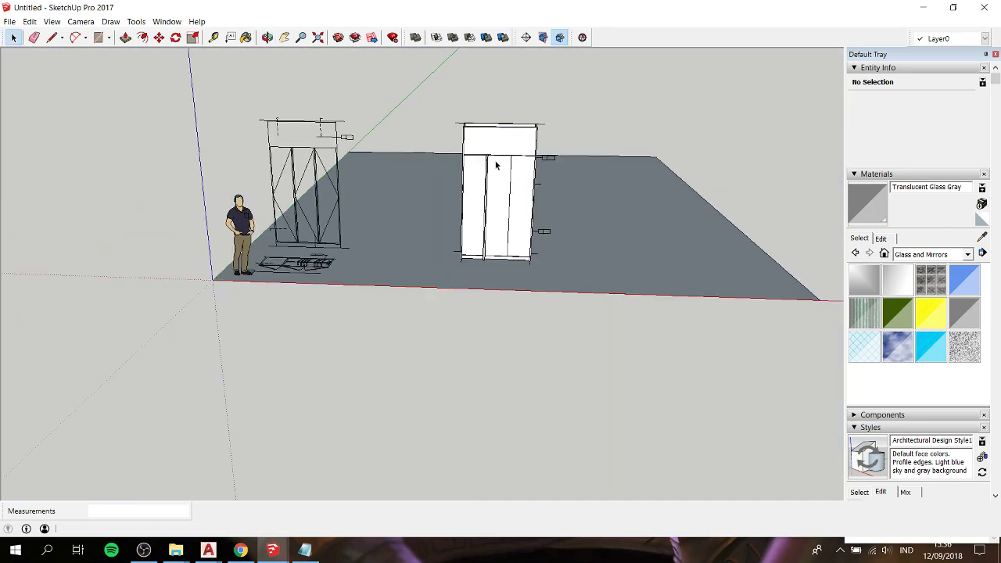
- Box-select all 31 wardrobe parts and orbit around to check the selection
left_click_drag(384, 58, 568, 309)
mouse_move(558, 194)
middle_mouse_down()
mouse_move(278, 279)
mouse_move(310, 392)
middle_mouse_up()
scroll(509, 246, "up", 2)
scroll(469, 281, "up", 2)
mouse_move(469, 281)
middle_mouse_down()
mouse_move(437, 277)
mouse_move(371, 196)
mouse_move(341, 190)
mouse_move(548, 177)
middle_mouse_up()
scroll(552, 177, "down", 3)
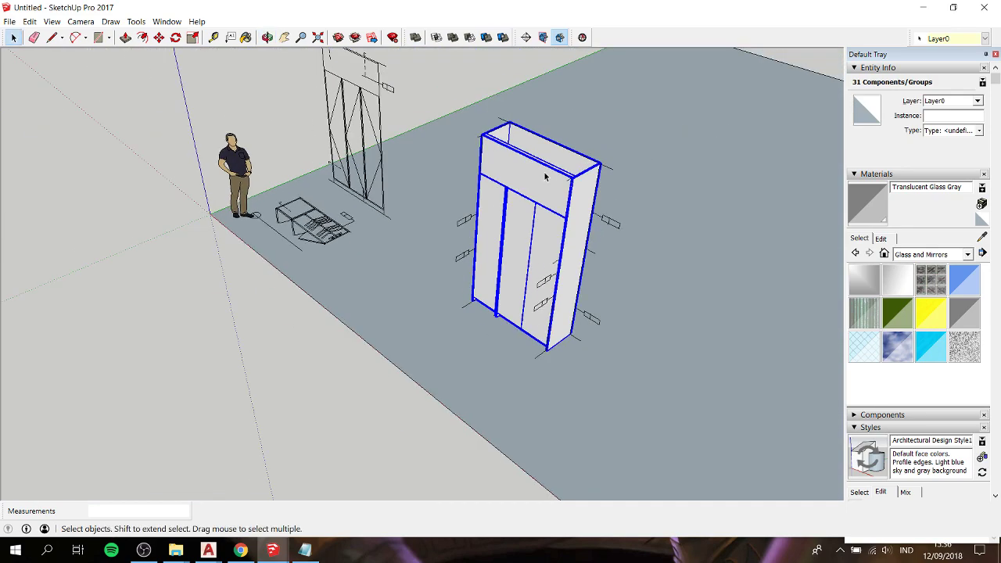
- Make one group from the 31 selected wardrobe parts and bring the Notepad notes forward
middle_click_drag(425, 185, 538, 139)
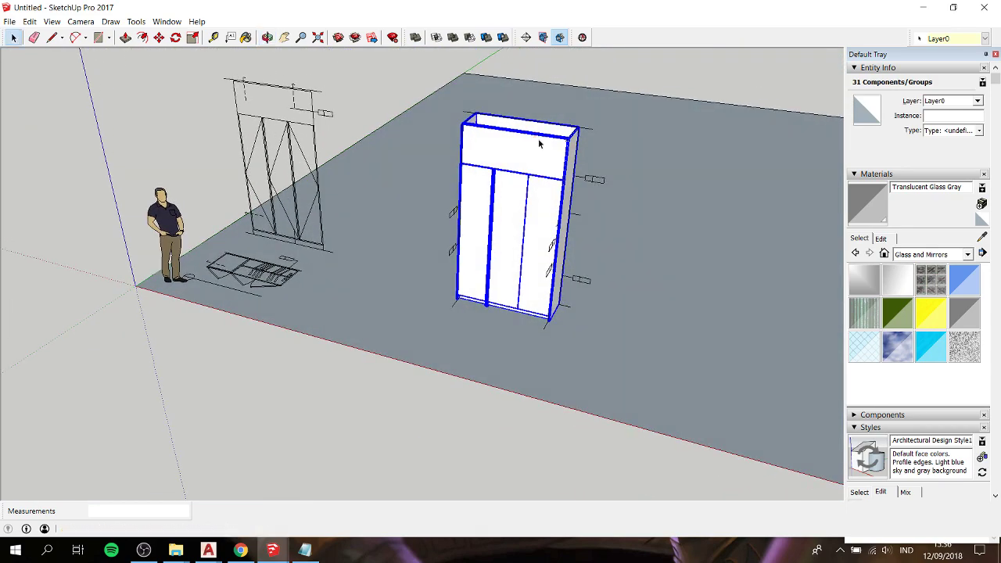
right_click(538, 143)
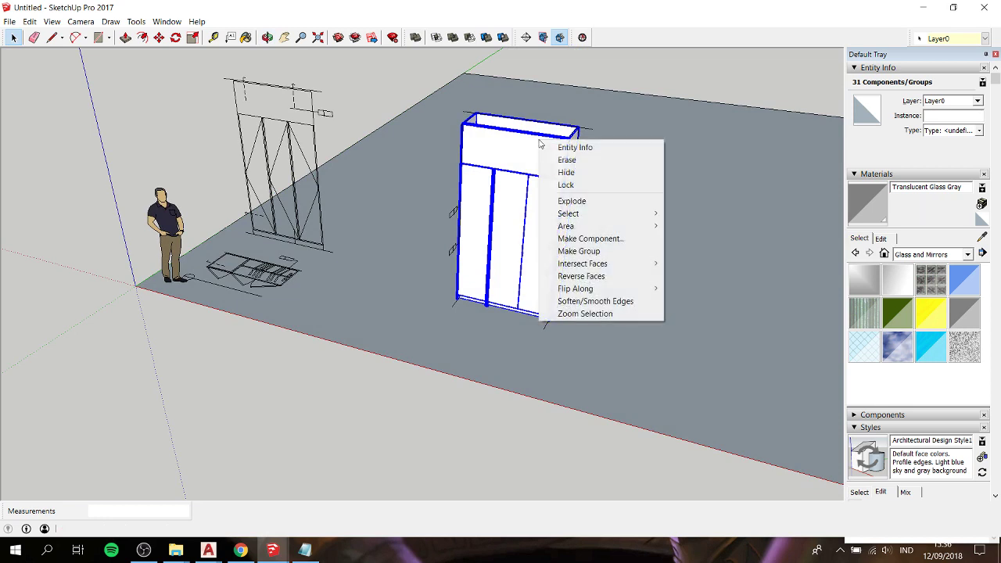
left_click(586, 251)
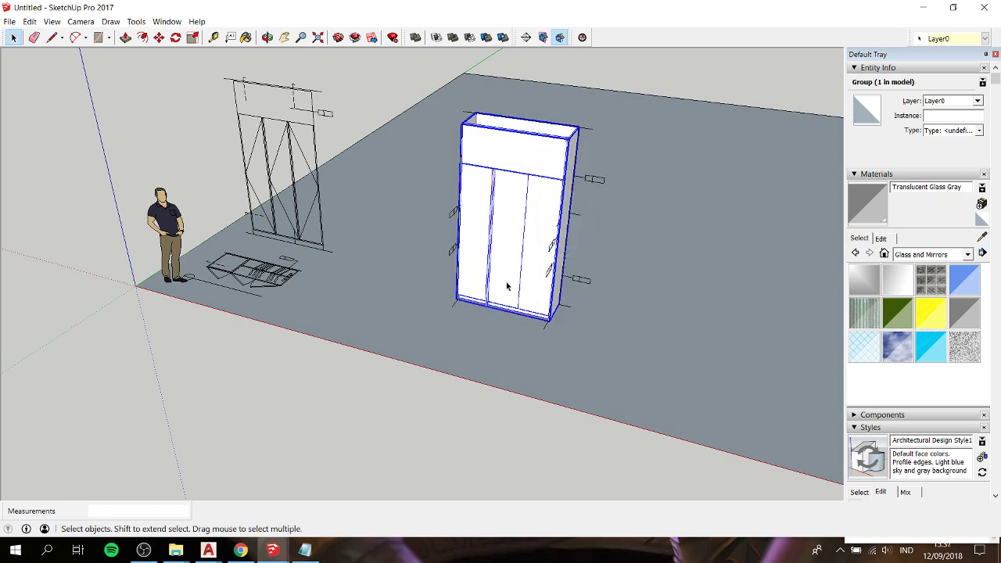
left_click(305, 549)
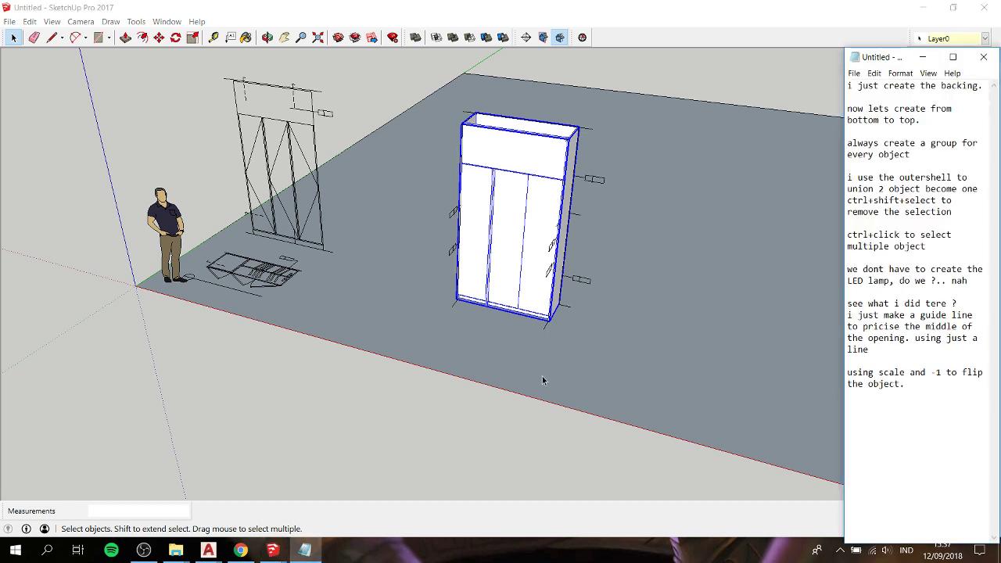
- Add the note 'copy it to the master file' and switch to the presidential.skp model
type("copy i")
type("t to t")
type("he master")
type(" file")
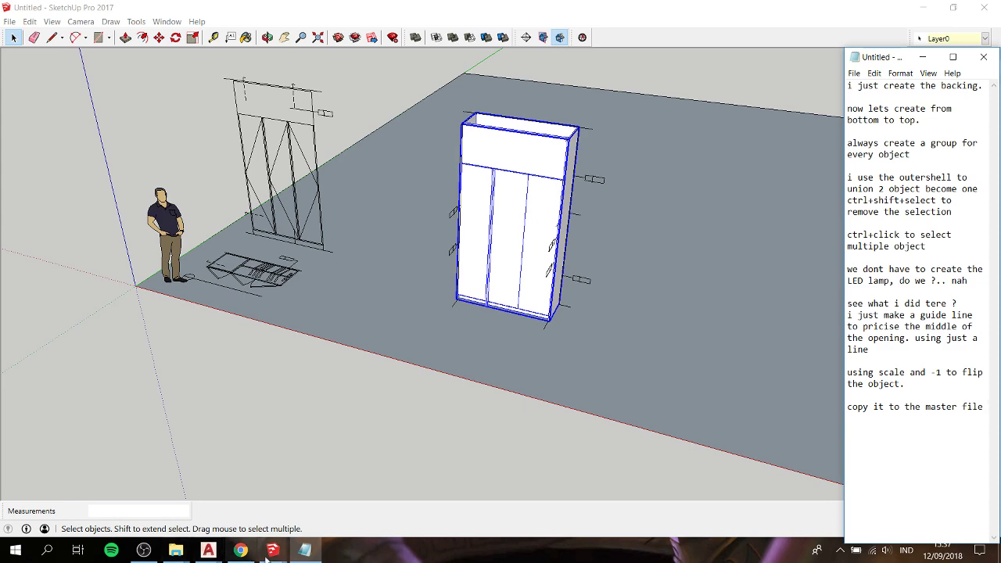
mouse_move(272, 551)
left_click(245, 501)
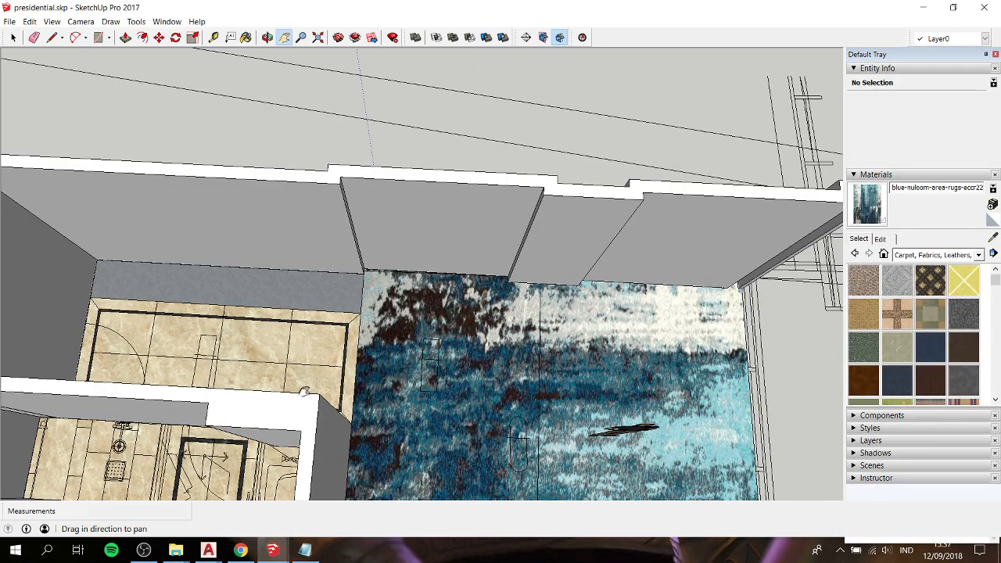
- Paste the wardrobe group beside the left wall, then move it by its top corner to the back wall
middle_click_drag(232, 492, 361, 327, "shift")
key("ctrl+v")
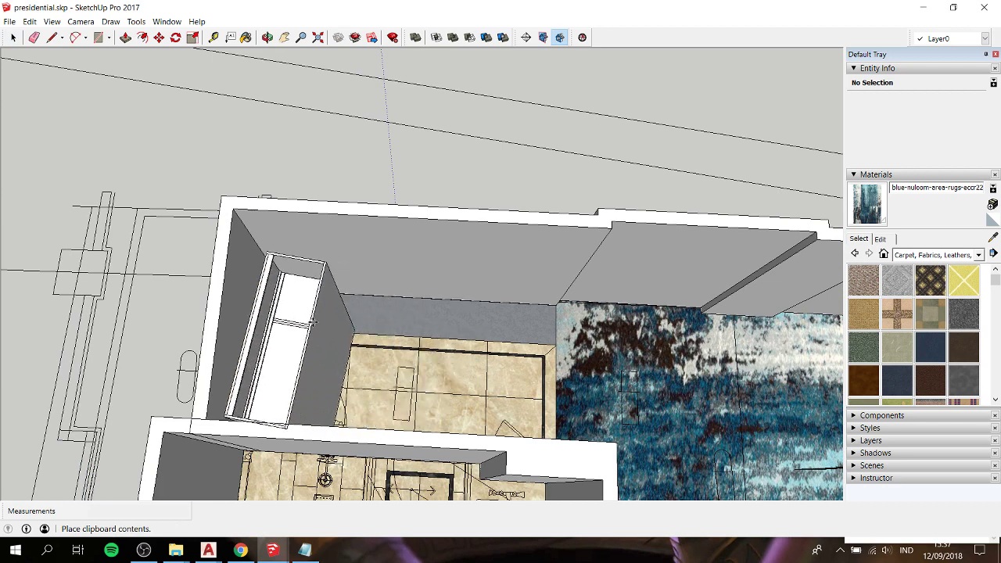
left_click(291, 335)
key("m")
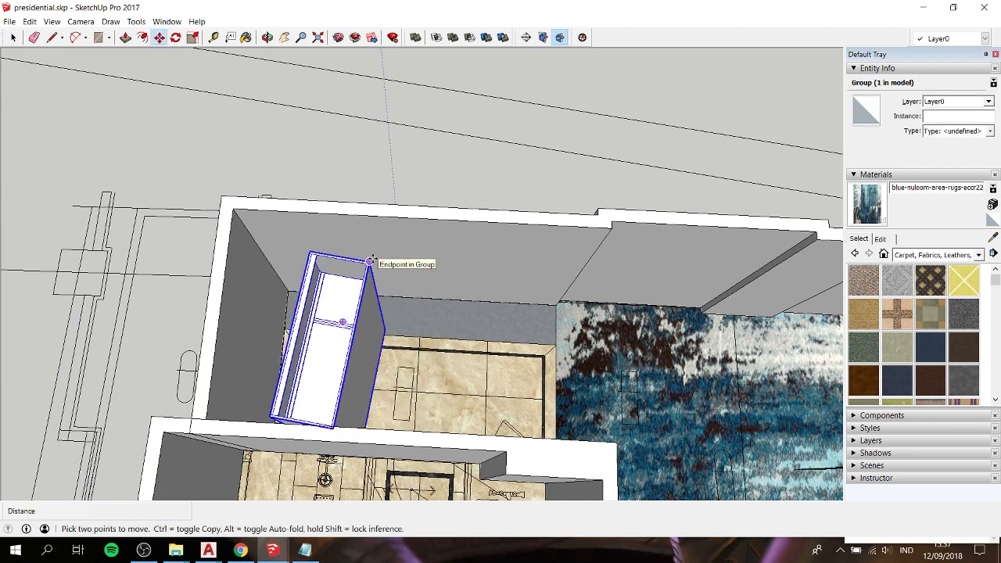
left_click(369, 261)
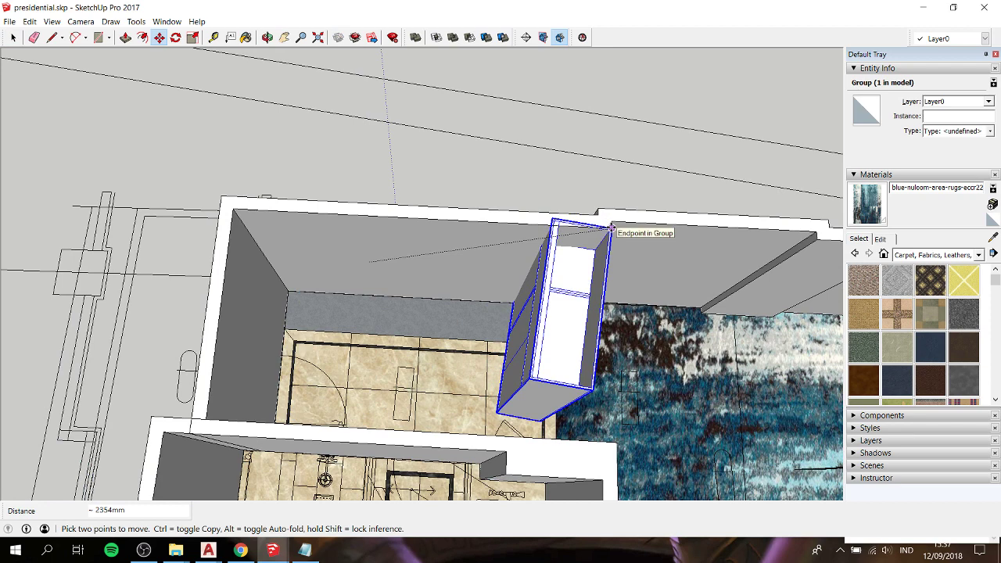
left_click(612, 227)
scroll(612, 227, "up", 3)
- Rotate the cabinet about its corner toward the wall, then apply a small alignment rotation
key("q")
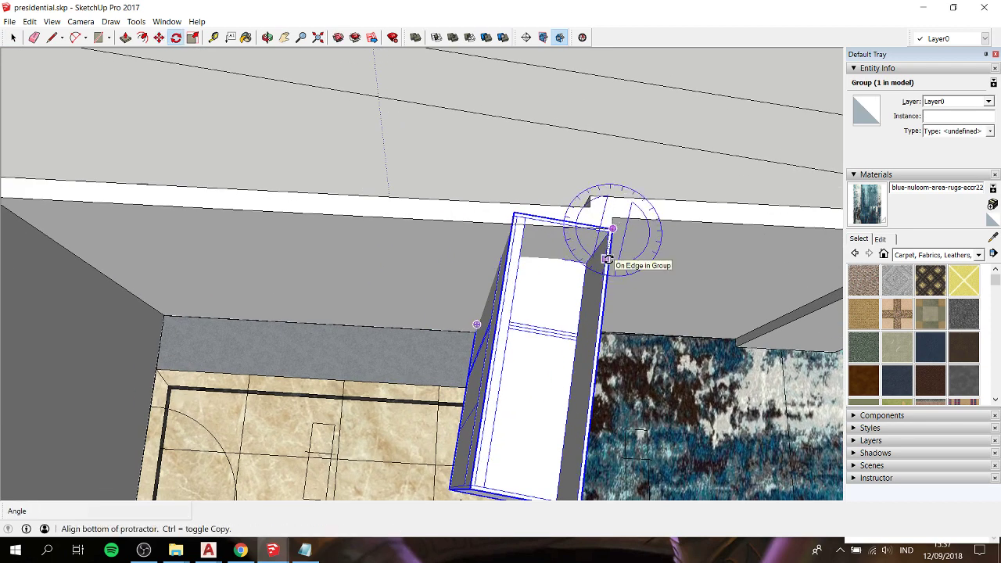
left_click(612, 228)
left_click(512, 216)
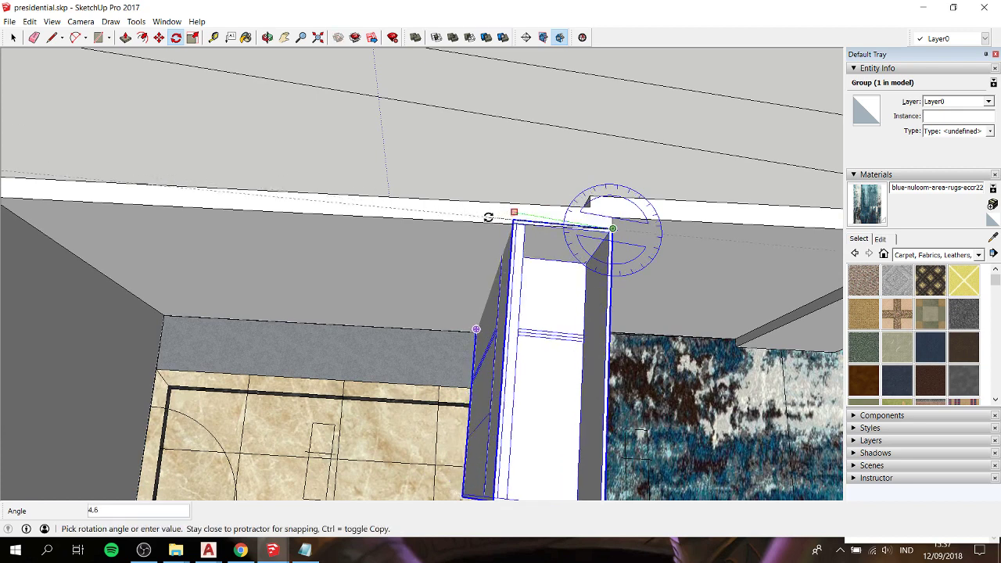
left_click(485, 222)
scroll(600, 212, "up", 3)
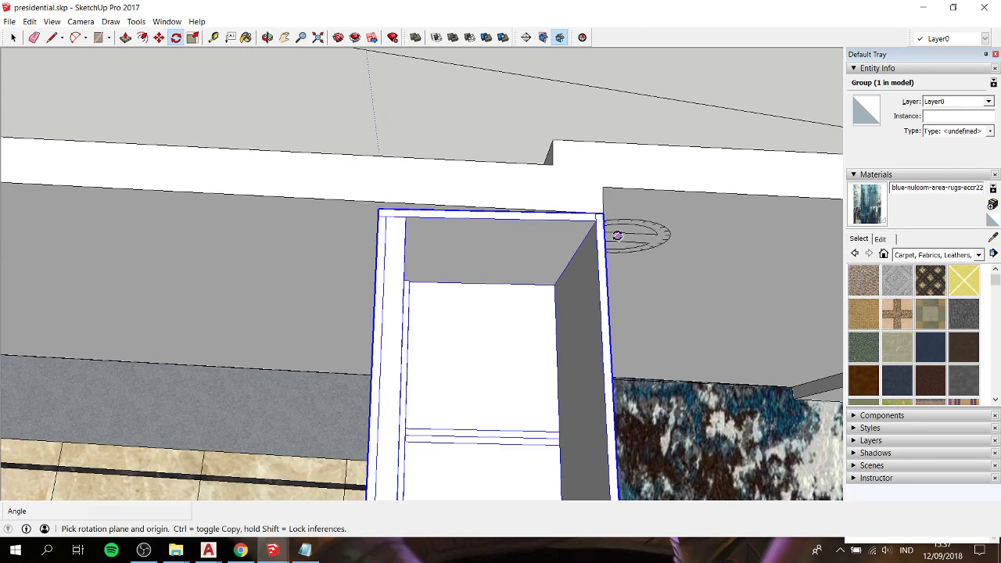
left_click(598, 210)
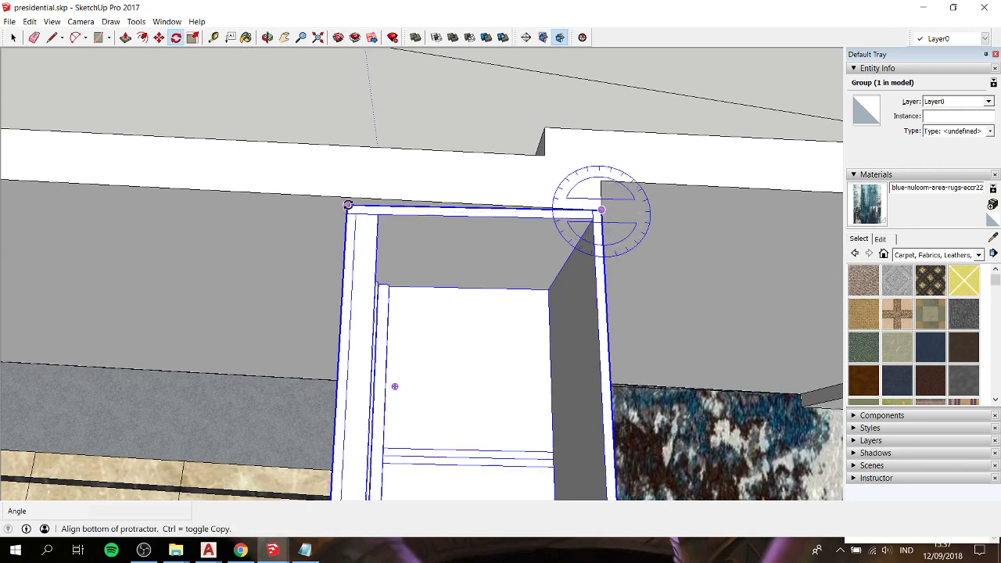
left_click(344, 205)
left_click(324, 195)
scroll(324, 195, "down", 2)
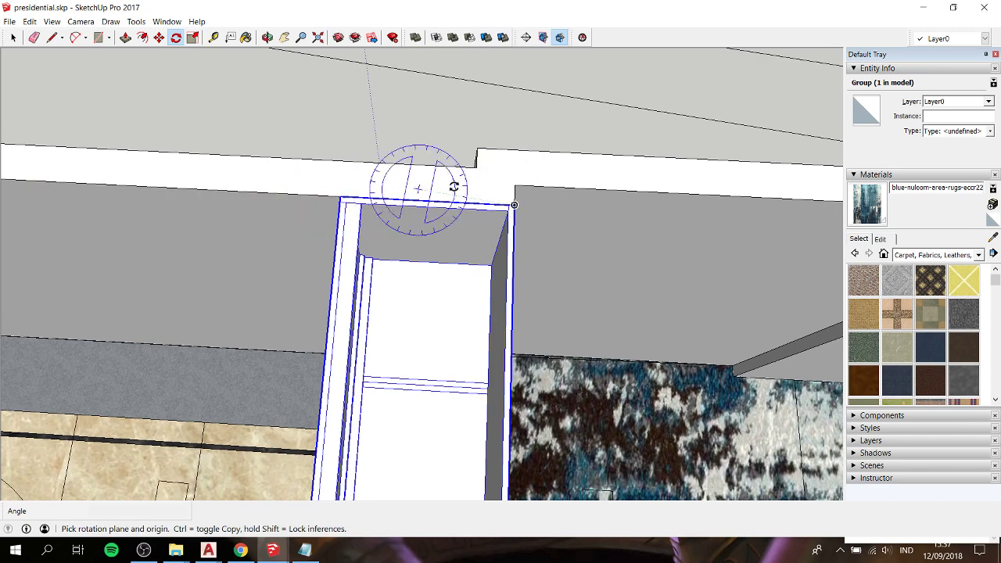
- Rotate the cabinet 90° about its corner so its back lines up with the wall
left_click(513, 205)
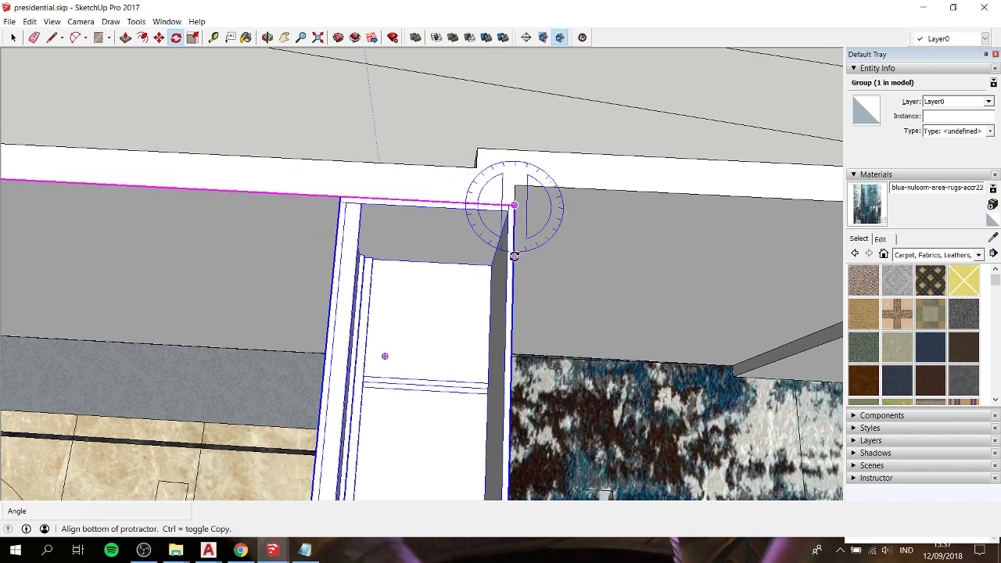
left_click(513, 255)
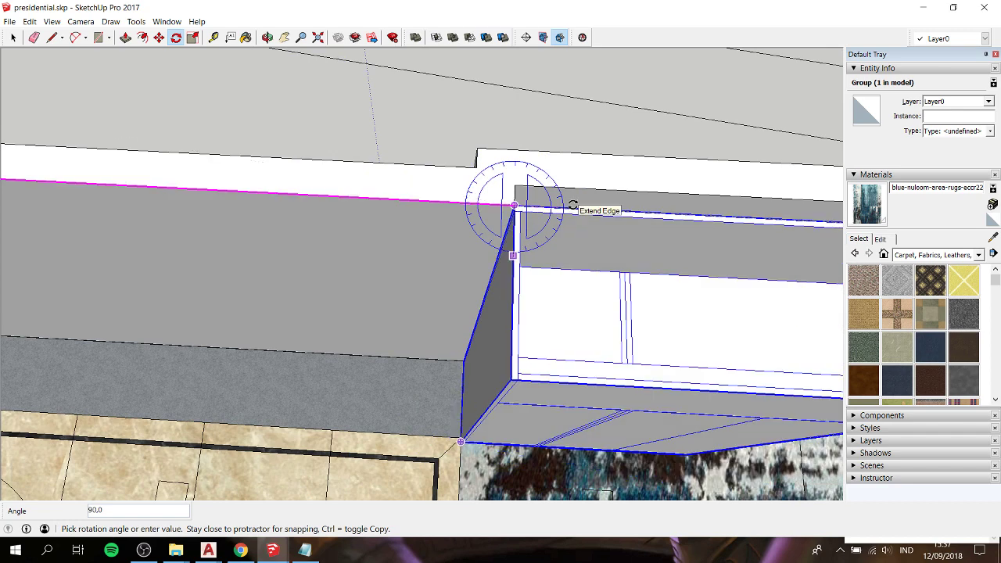
left_click(572, 207)
- Move the cabinet by its corner into the room's top-left corner
key("m")
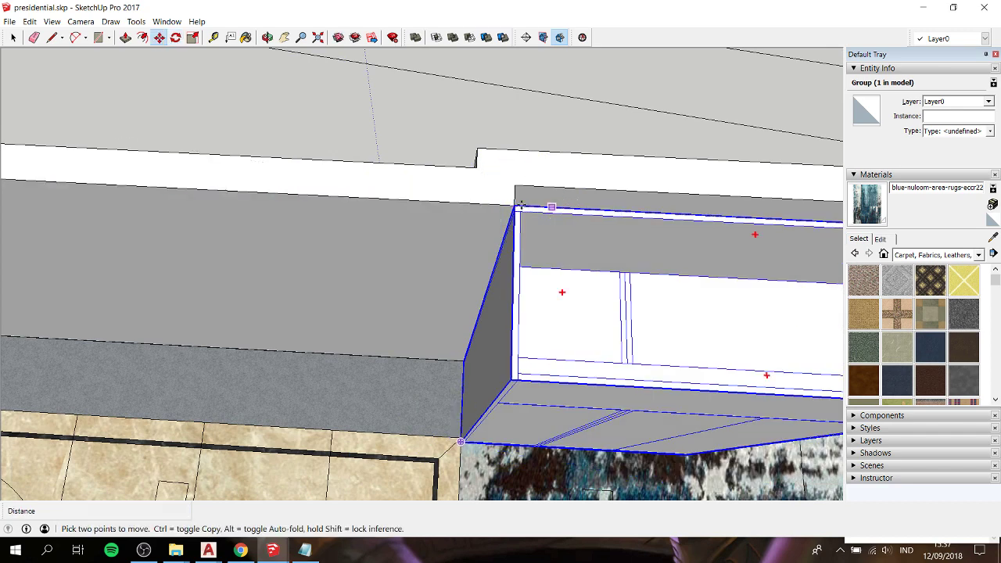
scroll(563, 207, "down", 2)
scroll(218, 193, "down", 2)
left_click(298, 192)
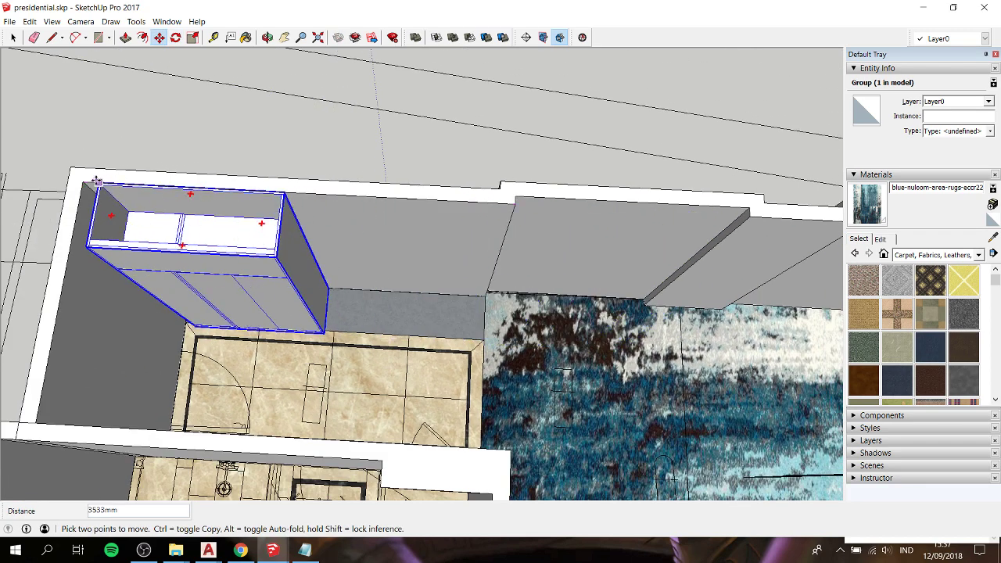
left_click(83, 183)
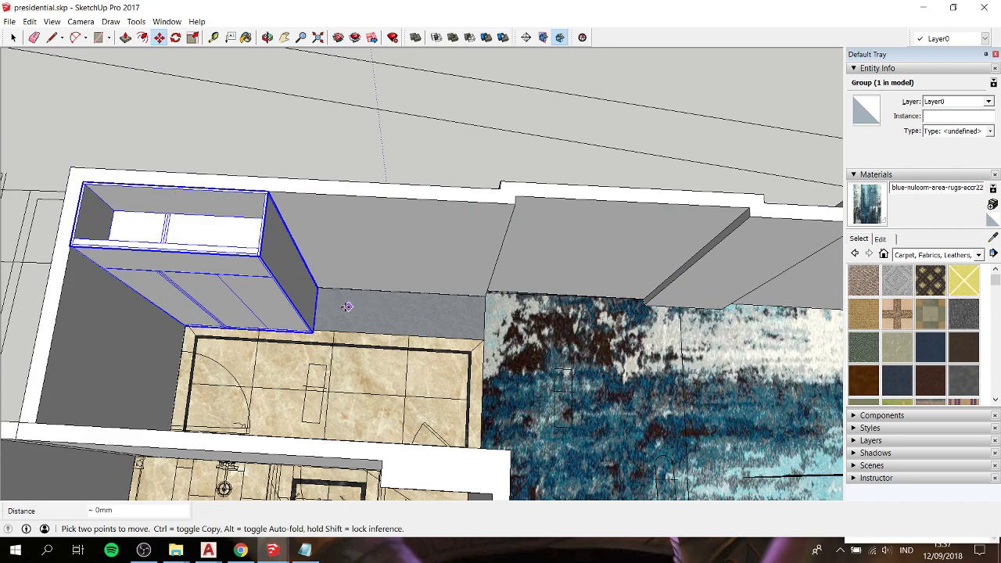
- Orbit and zoom around the cabinet corner to check it sits flush, then reopen the notes
scroll(316, 297, "up", 5)
middle_click_drag(284, 308, 273, 258)
scroll(188, 167, "down", 3)
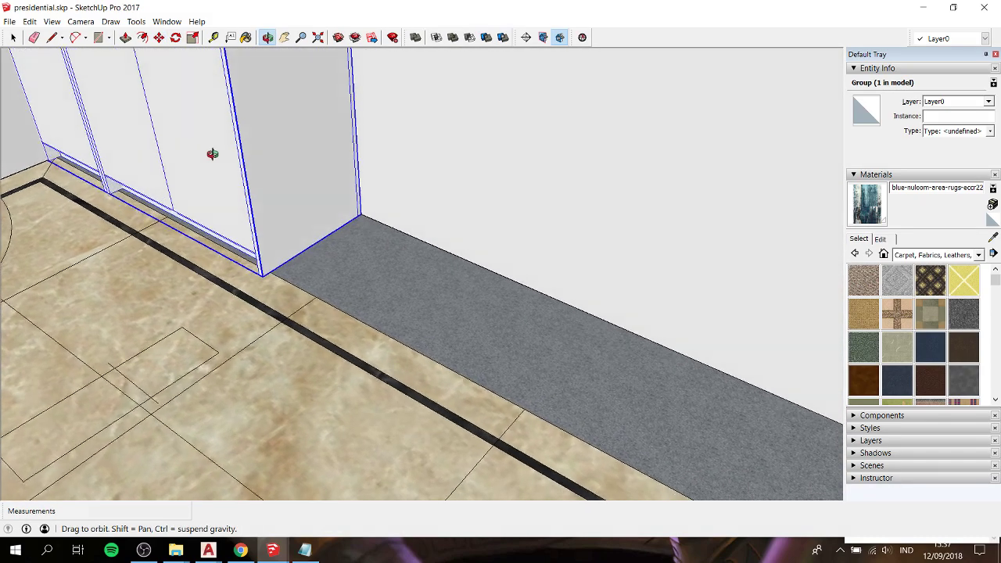
scroll(246, 169, "up", 5)
scroll(263, 214, "down", 3)
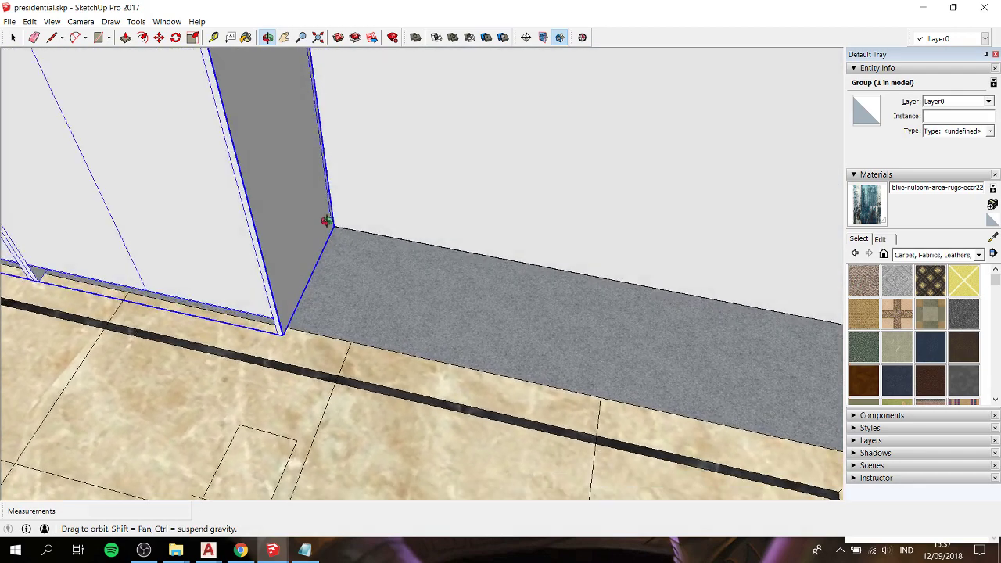
middle_click_drag(263, 214, 326, 219)
scroll(173, 279, "up", 2)
scroll(286, 295, "down", 1)
mouse_move(286, 294)
middle_mouse_down()
mouse_move(357, 165)
mouse_move(638, 173)
mouse_move(397, 306)
mouse_move(315, 223)
mouse_move(339, 163)
middle_mouse_up()
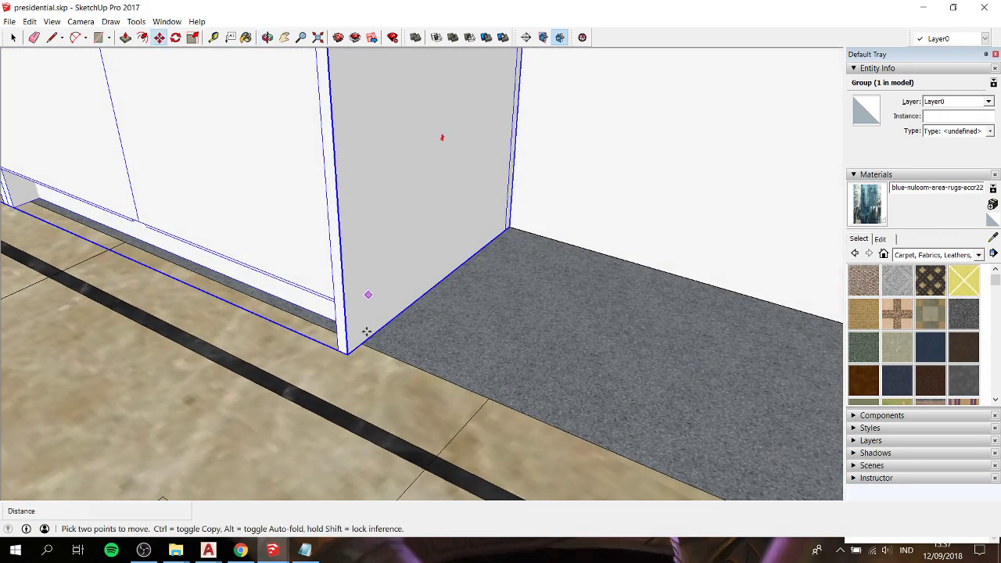
left_click(305, 550)
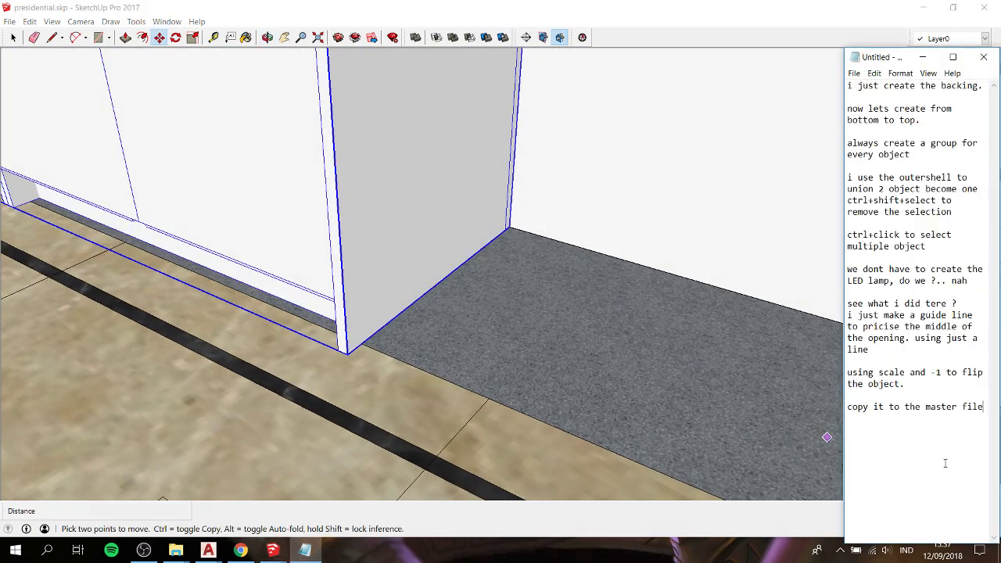
- Type notes that it just does not fit and 'or should i laugh like indonesian// wkwkwkwkwk'
type("lol.. ")
type("i i")
type("ts")
type(" jus")
key("BackSpace")
key("BackSpace")
key("BackSpace")
type("ts jus")
type("t not f")
type("it")
type(" ah")
type("hahaha")
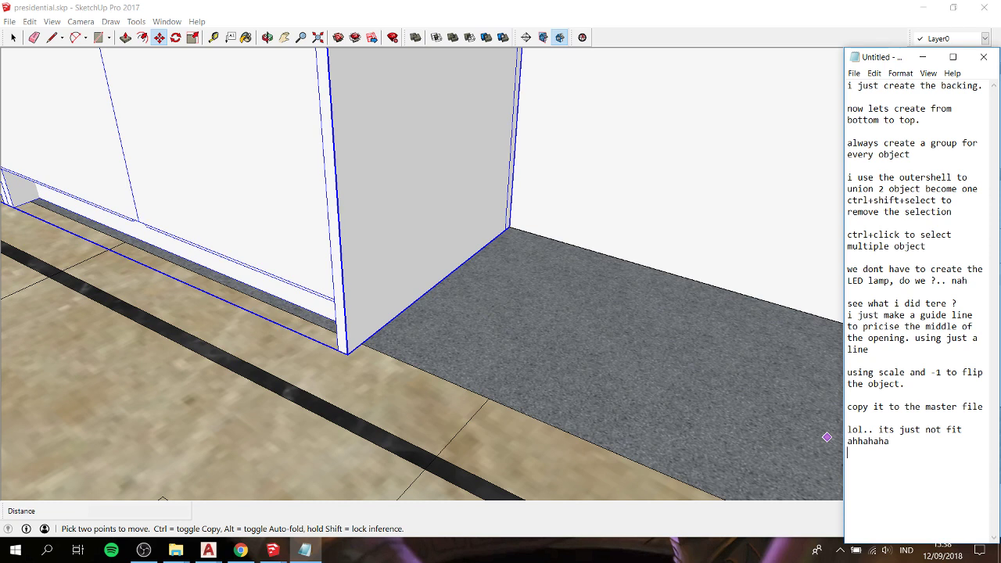
key("Return")
type("or")
key("BackSpace")
key("BackSpace")
type("r")
type("soulg")
key("BackSpace")
type("d i")
type(" la")
type("ugh l")
type("ike indone")
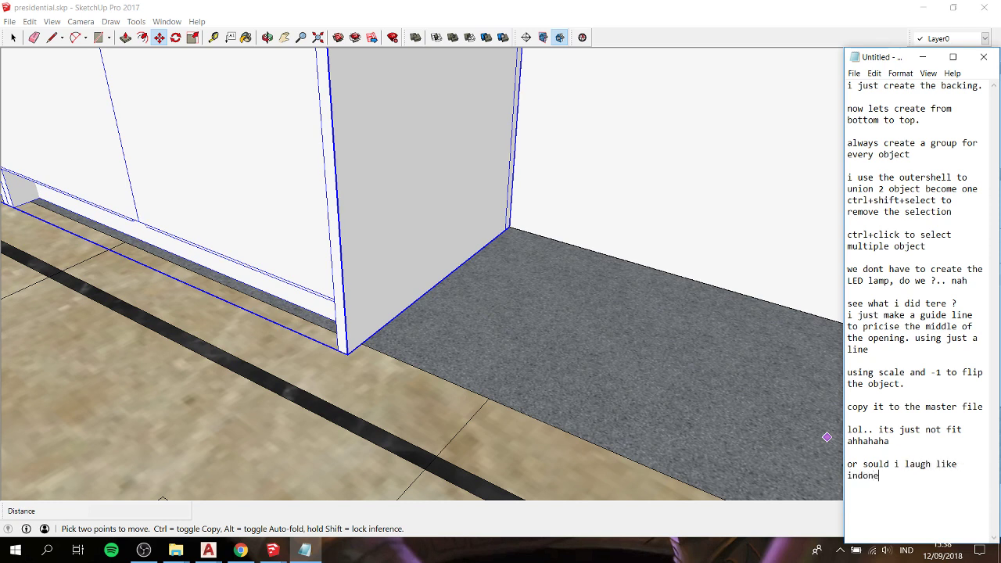
type("sian")
type("/")
type("/  ")
type("wk")
type("wkwkwkwk")
- Add the lines 'welcome to wkwknation' and 'thats all for today video'
key("Return")
type("wlel")
type("come to wk")
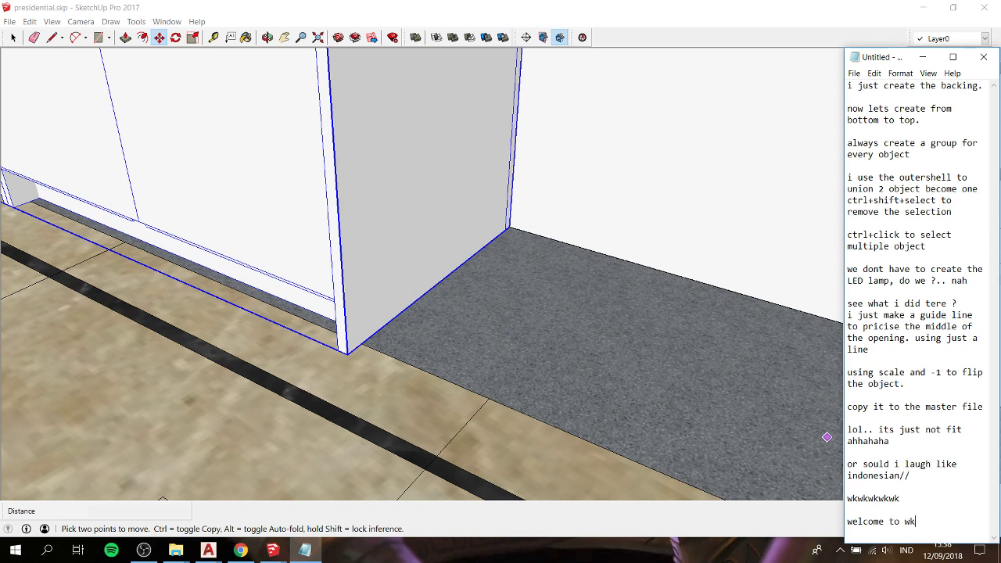
type("wk nation!")
key("Return")
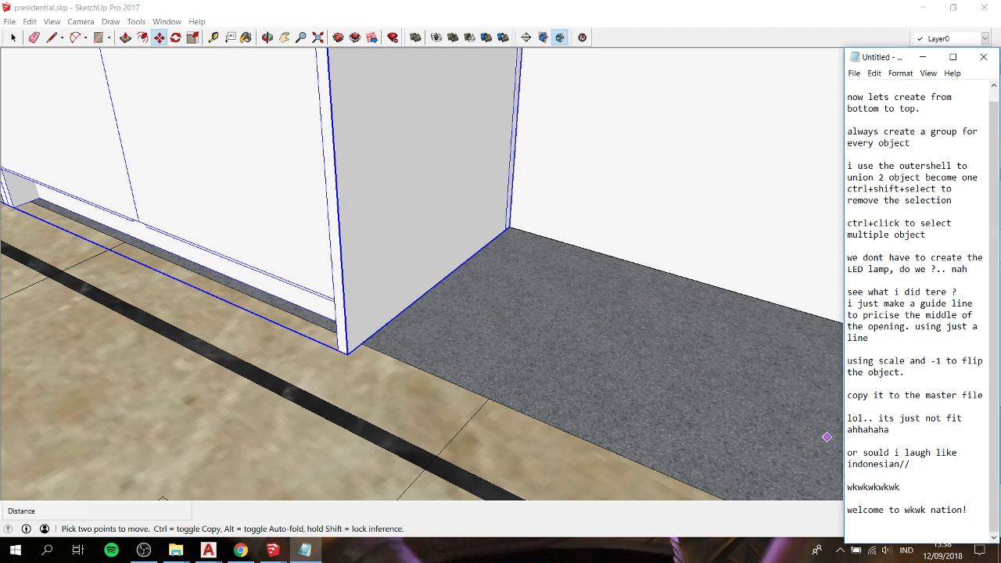
type("hat")
type("s all")
key("BackSpace")
key("BackSpace")
key("BackSpace")
type("for t")
type("oday")
type(" video:")
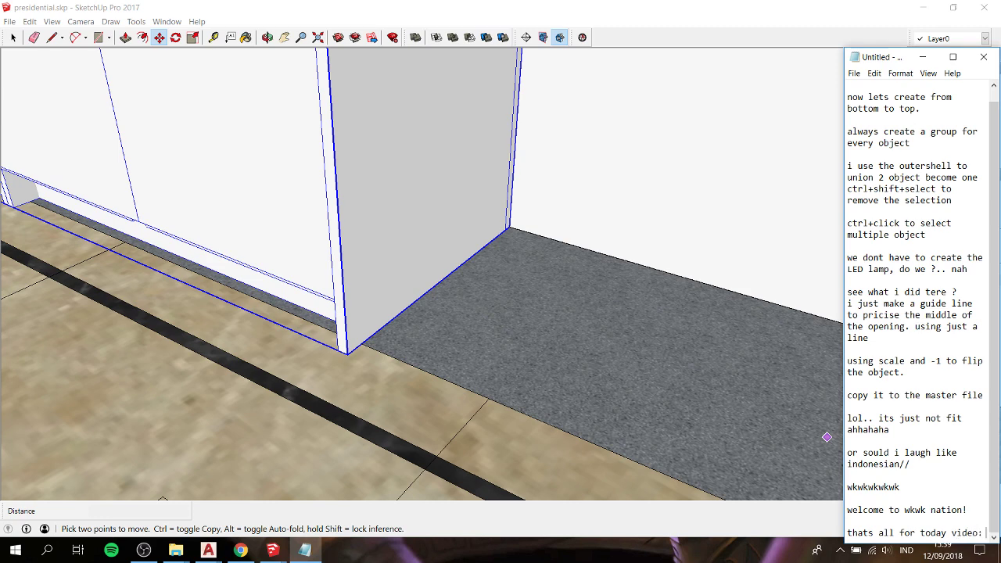
- Add the wardrobe sign-off asking viewers to click like and subscribe, then return to SketchUp
key("Return")
type("c")
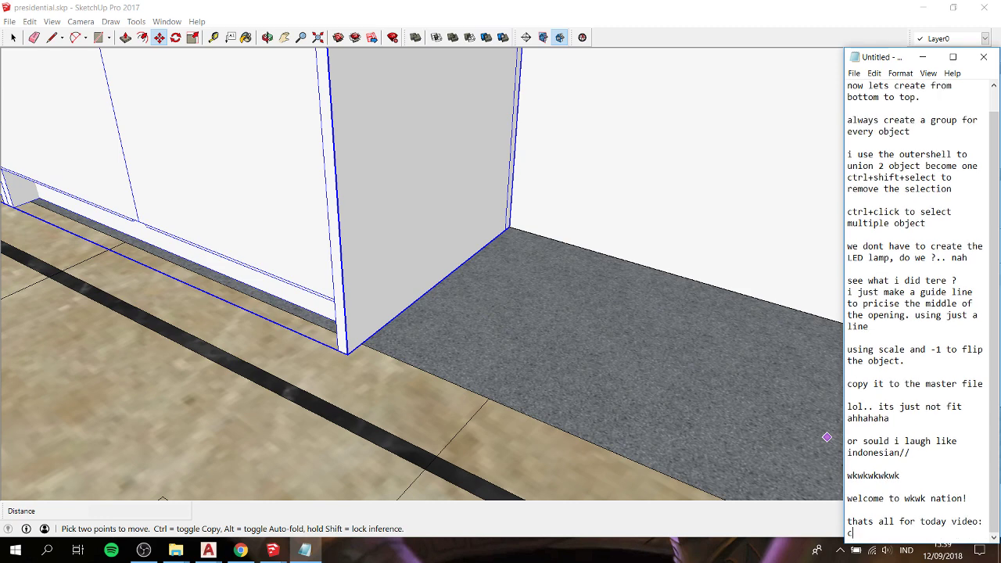
type("reating ")
type("a wardrobe")
type(". ")
type("hope you ")
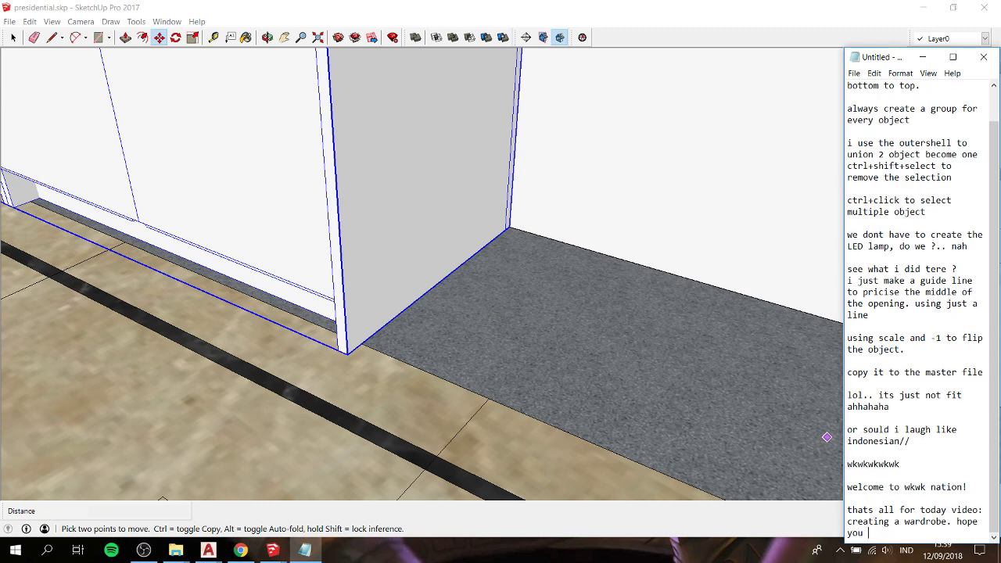
type("like it")
type(", if")
type(" you do")
type(",")
key("Return")
type("cl")
type("ik")
key("BackSpace")
key("BackSpace")
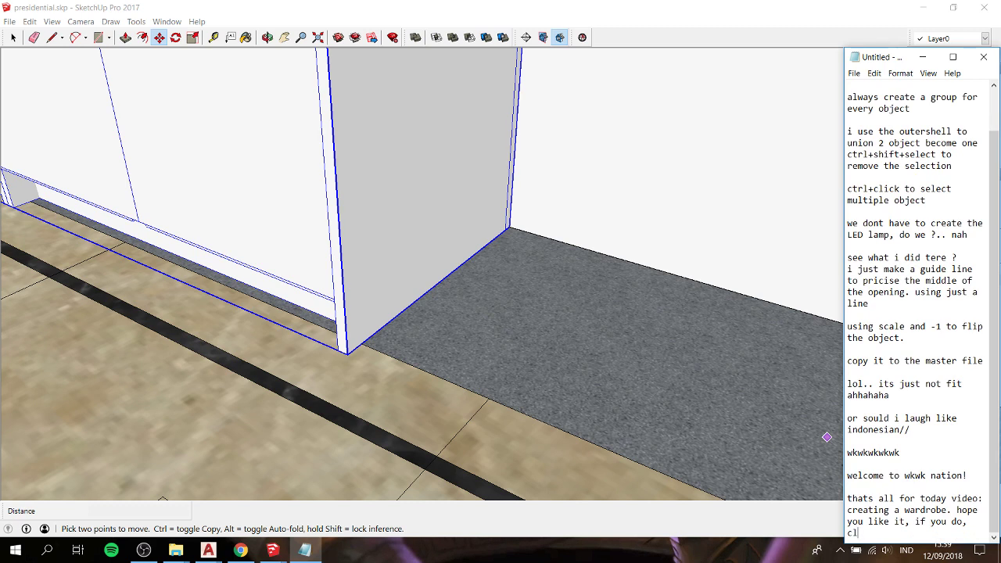
type("ick the ")
type("ik")
type("e")
key("BackSpace")
key("BackSpace")
type("l")
type("ike button ")
type("and ")
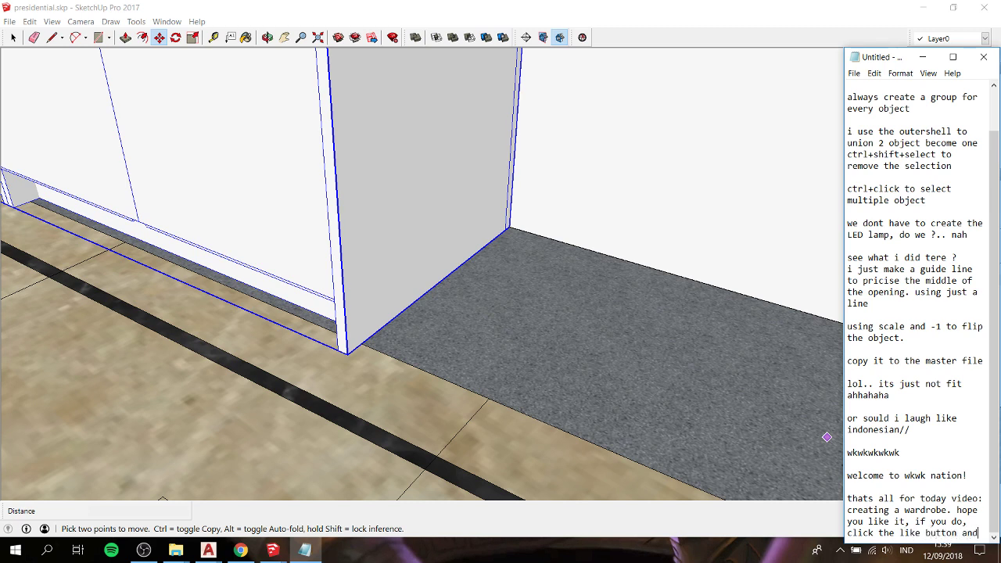
type("dont ")
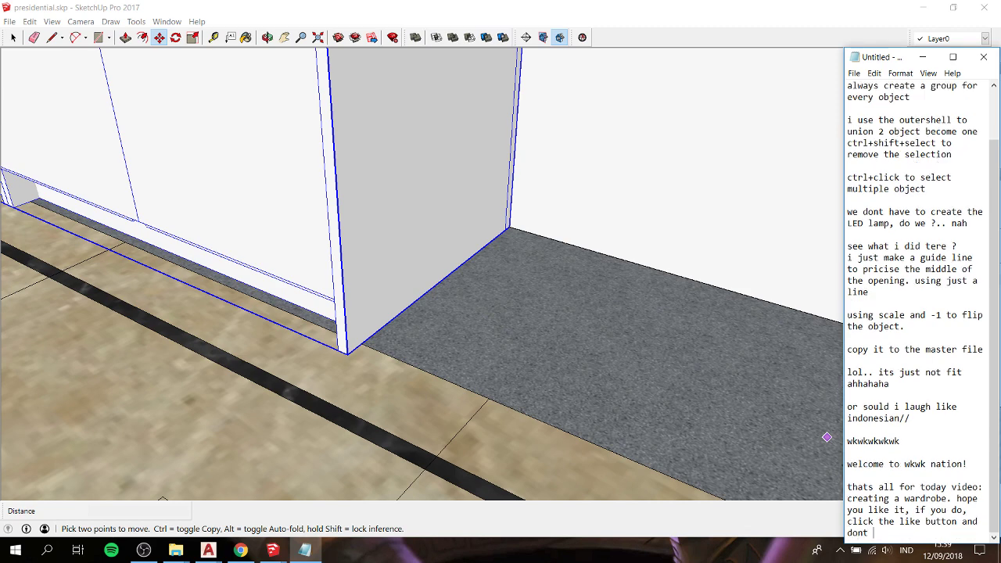
type("forget to su")
type("bscri")
type("be!")
left_click(501, 200)
- Pan, zoom and orbit around the presidential room to review the wardrobe in its corner
key("space")
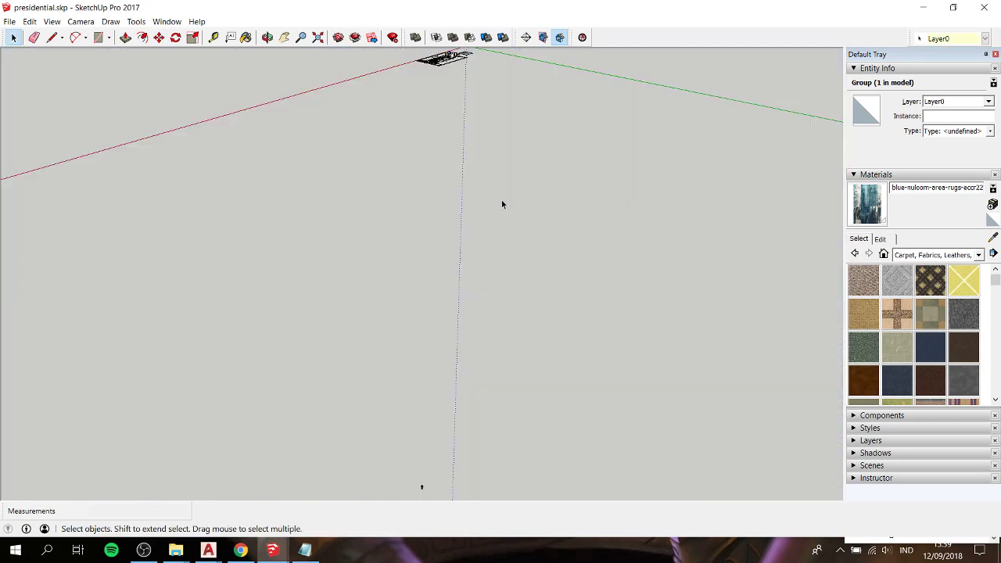
middle_click_drag(456, 62, 438, 206, "shift")
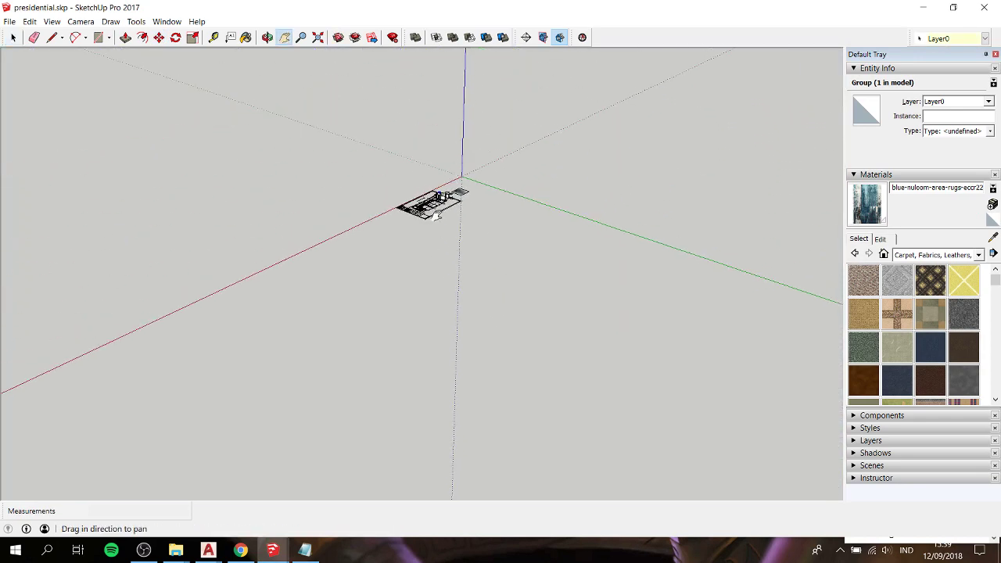
scroll(438, 206, "up", 2)
scroll(442, 201, "up", 3)
scroll(444, 205, "up", 2)
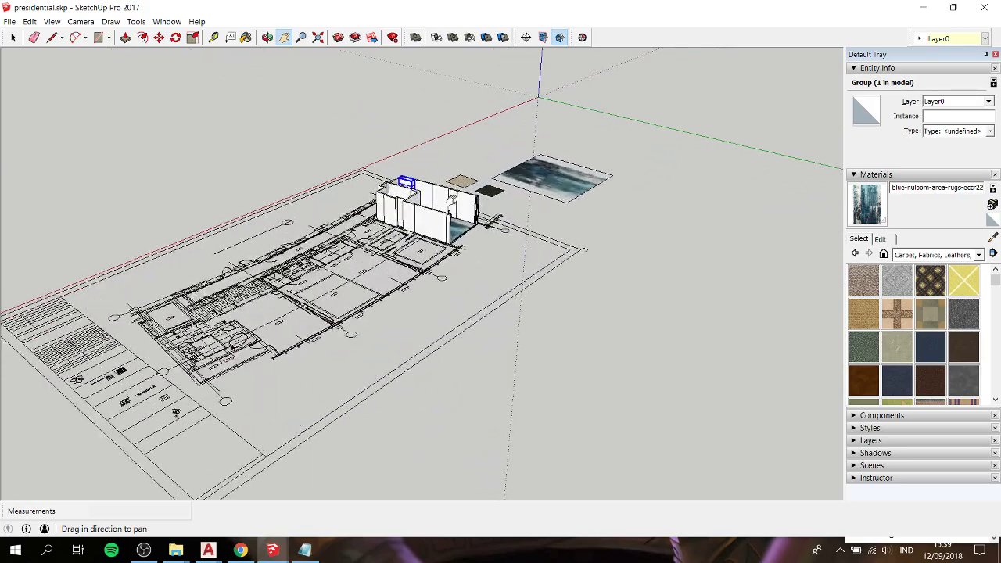
scroll(446, 209, "up", 2)
scroll(448, 213, "up", 2)
middle_click_drag(450, 213, 375, 214)
scroll(352, 163, "up", 3)
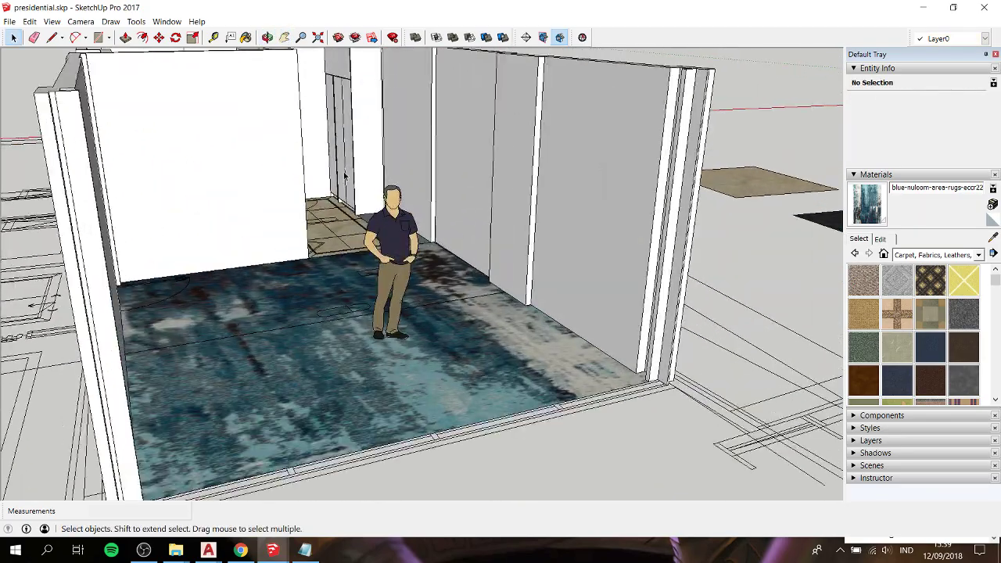
scroll(356, 166, "up", 2)
scroll(359, 169, "up", 2)
middle_click_drag(359, 169, 356, 298, "shift")
mouse_move(355, 176)
middle_mouse_down()
mouse_move(425, 208)
mouse_move(623, 257)
mouse_move(406, 196)
mouse_move(243, 173)
middle_mouse_up()
scroll(243, 173, "up", 2)
scroll(232, 206, "up", 2)
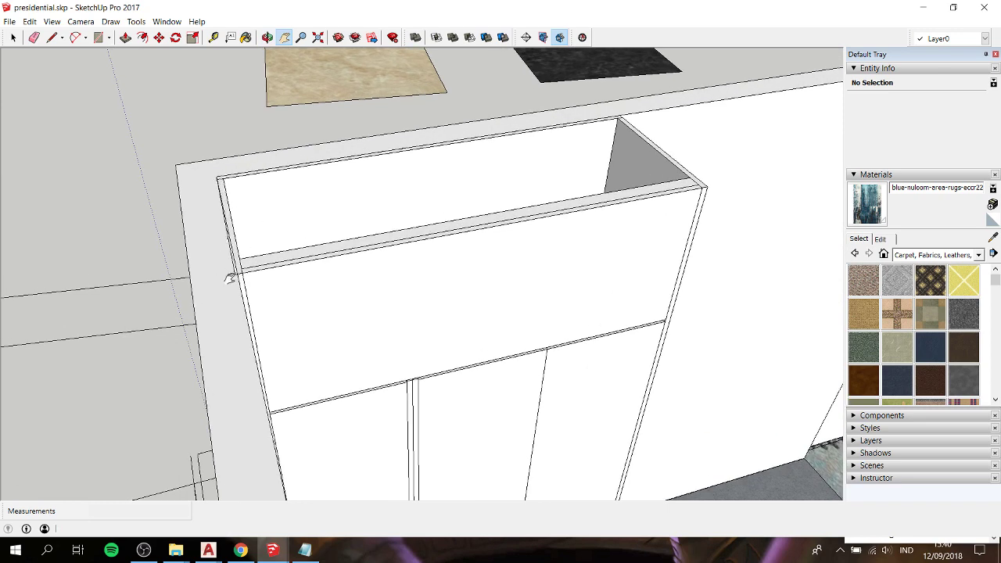
scroll(331, 247, "down", 2)
mouse_move(342, 224)
middle_mouse_down("shift")
mouse_move(212, 162)
mouse_move(420, 174)
mouse_move(527, 163)
mouse_move(164, 208)
mouse_move(264, 195)
mouse_move(280, 233)
mouse_move(375, 286)
mouse_move(496, 283)
mouse_move(318, 264)
middle_mouse_up("shift")
scroll(209, 161, "down", 1)
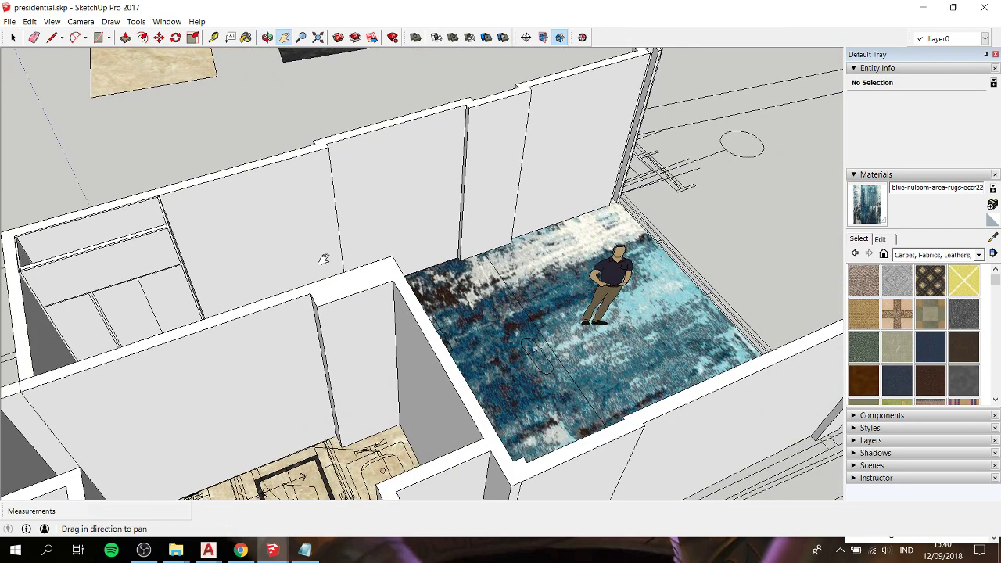